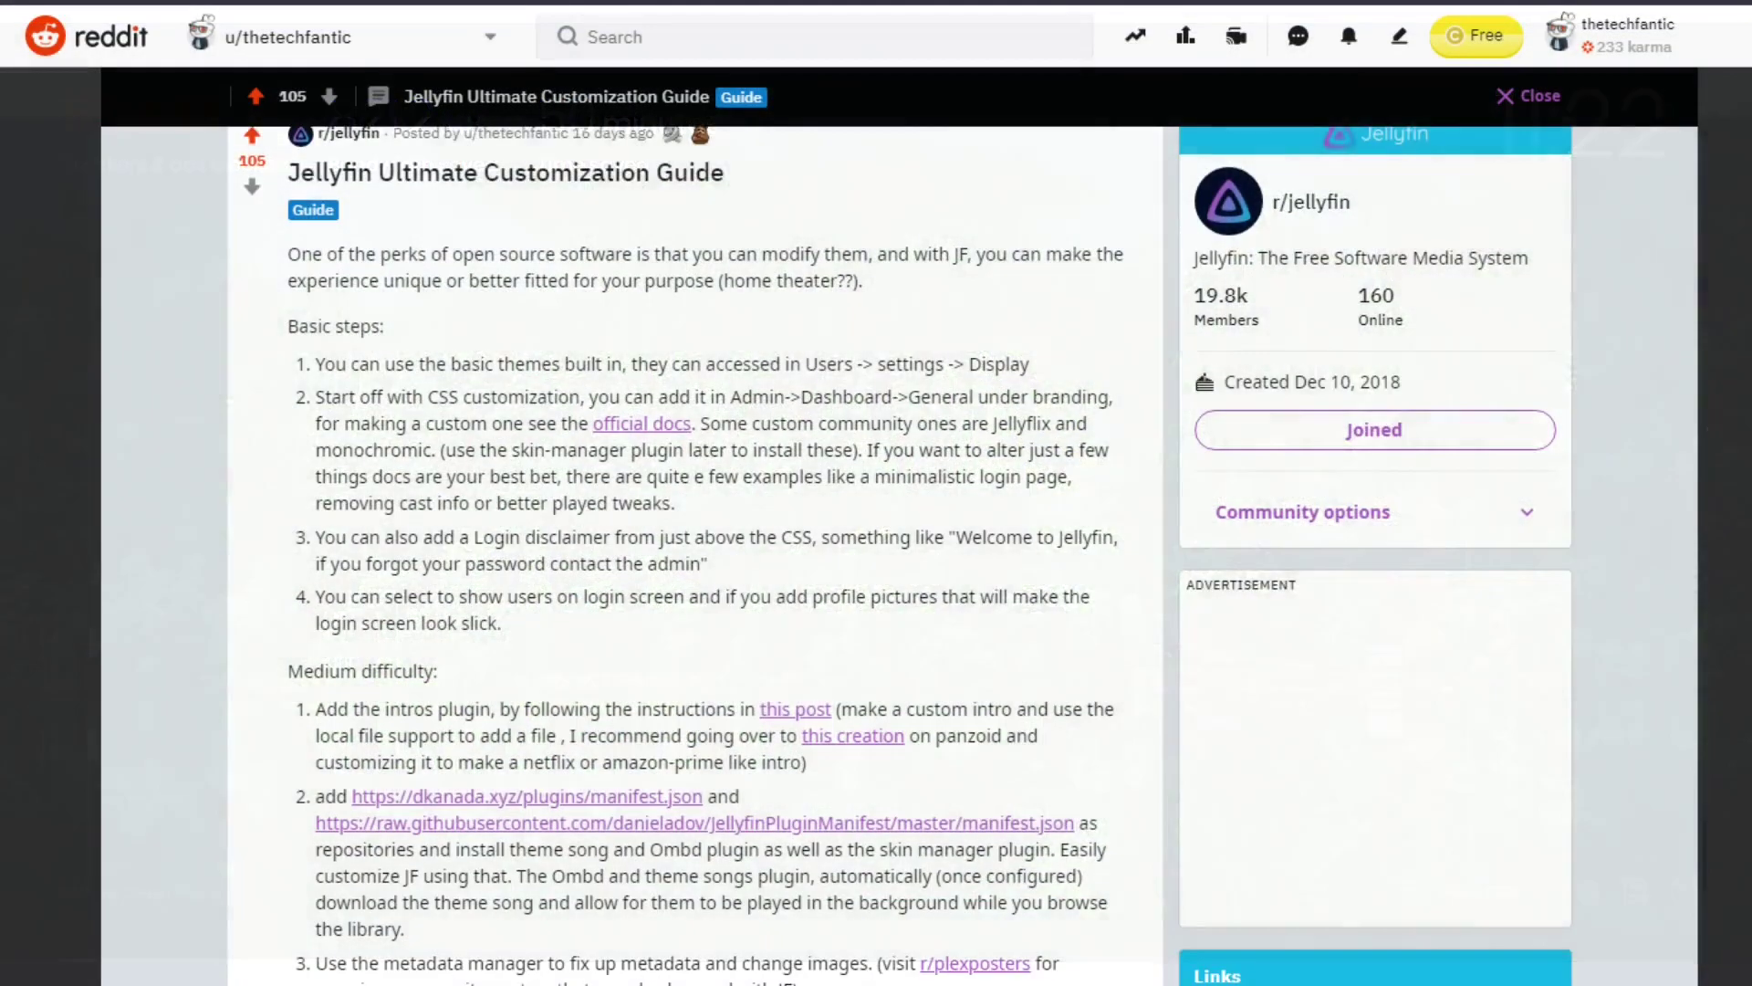
Step: Read through the Jellyfin Ultimate Customization Guide post and its comment thread on Reddit
{"action": "scroll", "coordinate": [865, 520], "scroll_direction": "down", "scroll_amount": 5}
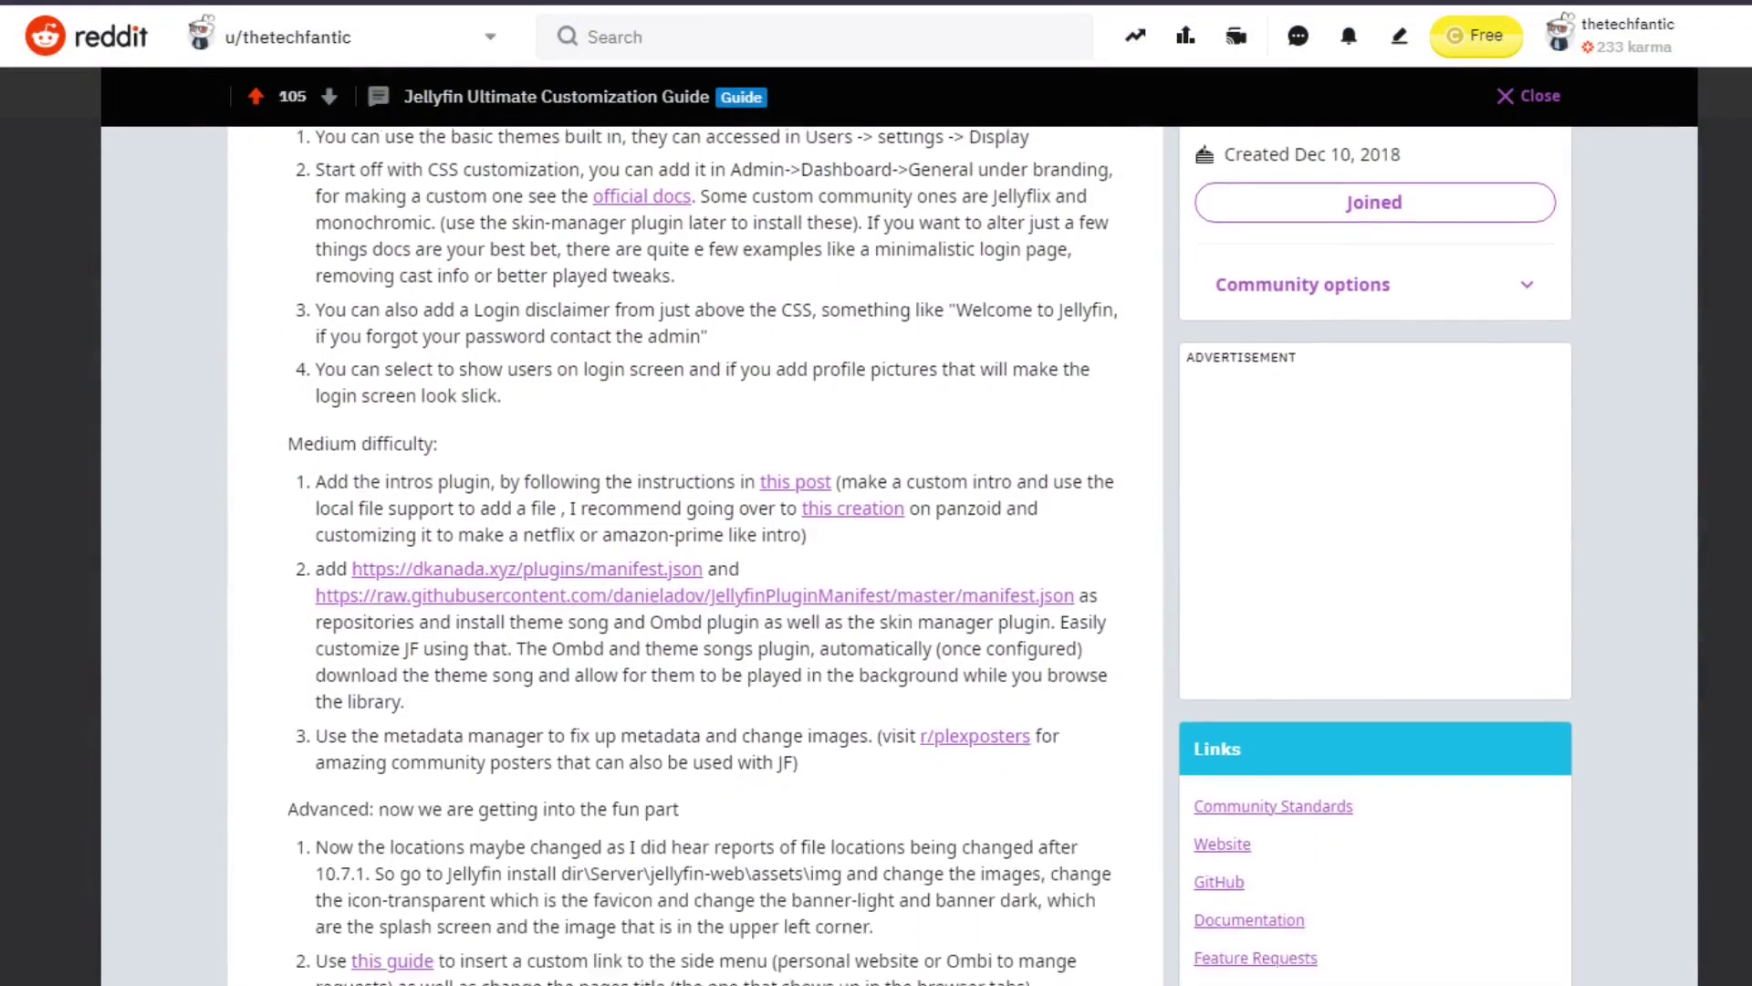
{"action": "scroll", "coordinate": [865, 520], "scroll_direction": "down", "scroll_amount": 6}
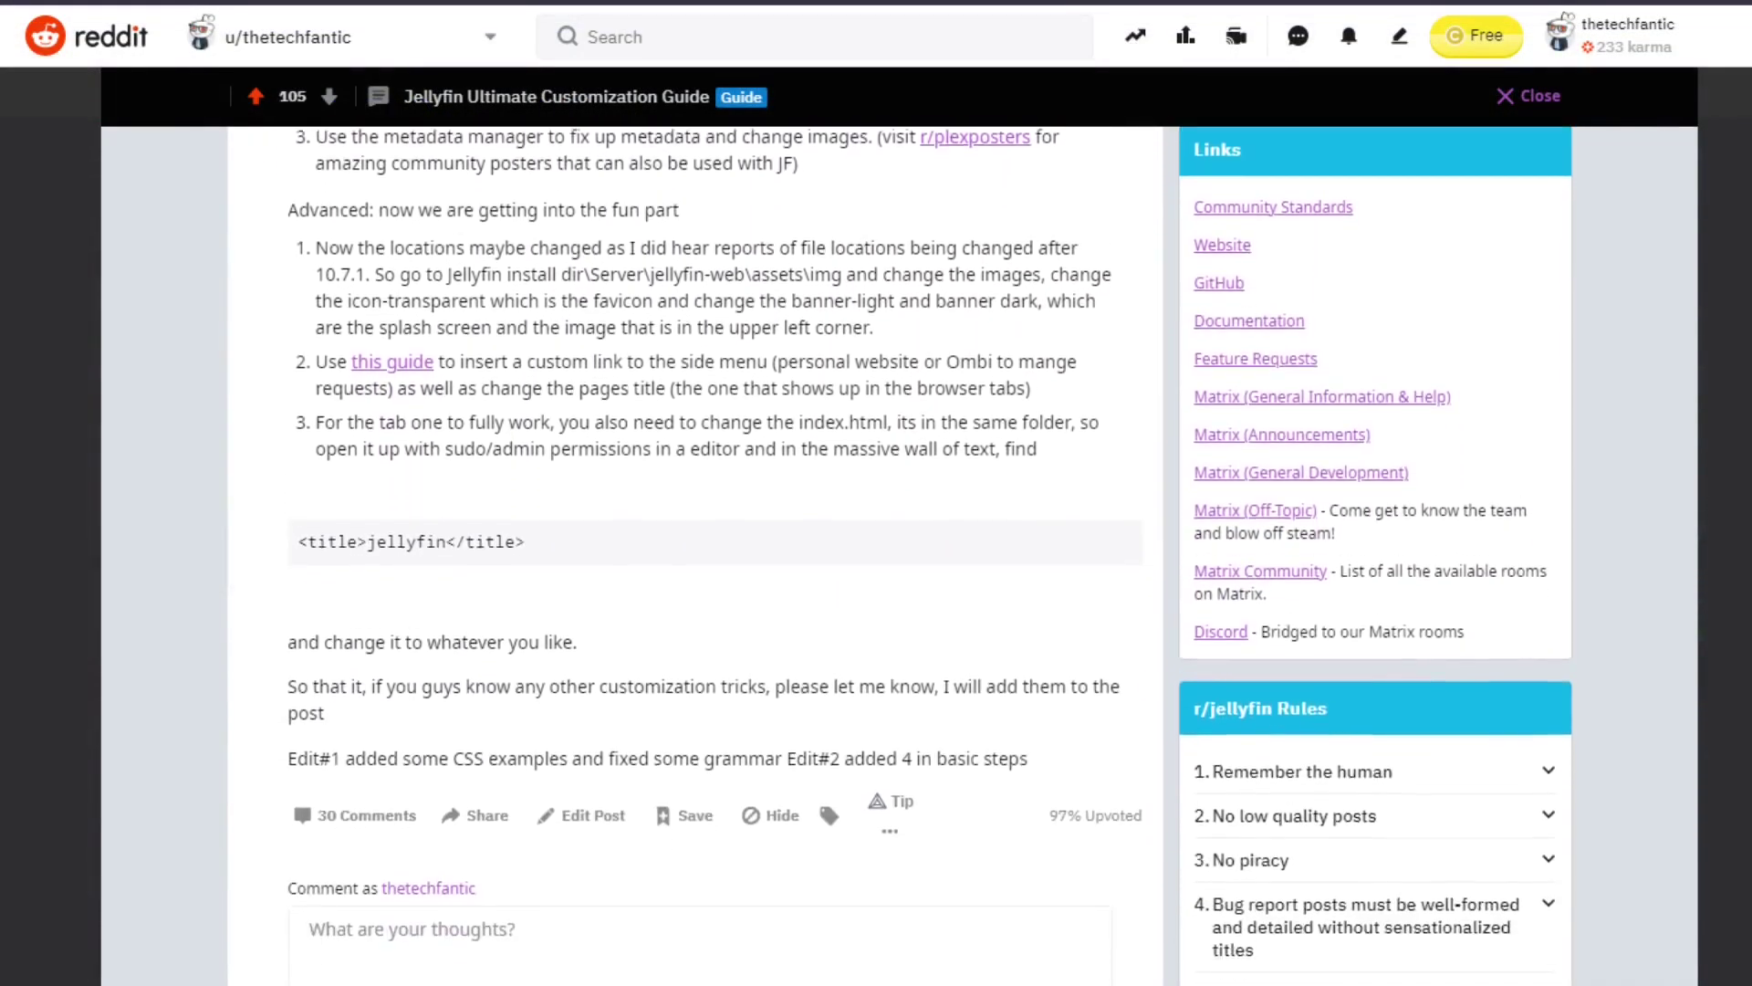
{"action": "scroll", "coordinate": [865, 520], "scroll_direction": "down", "scroll_amount": 6}
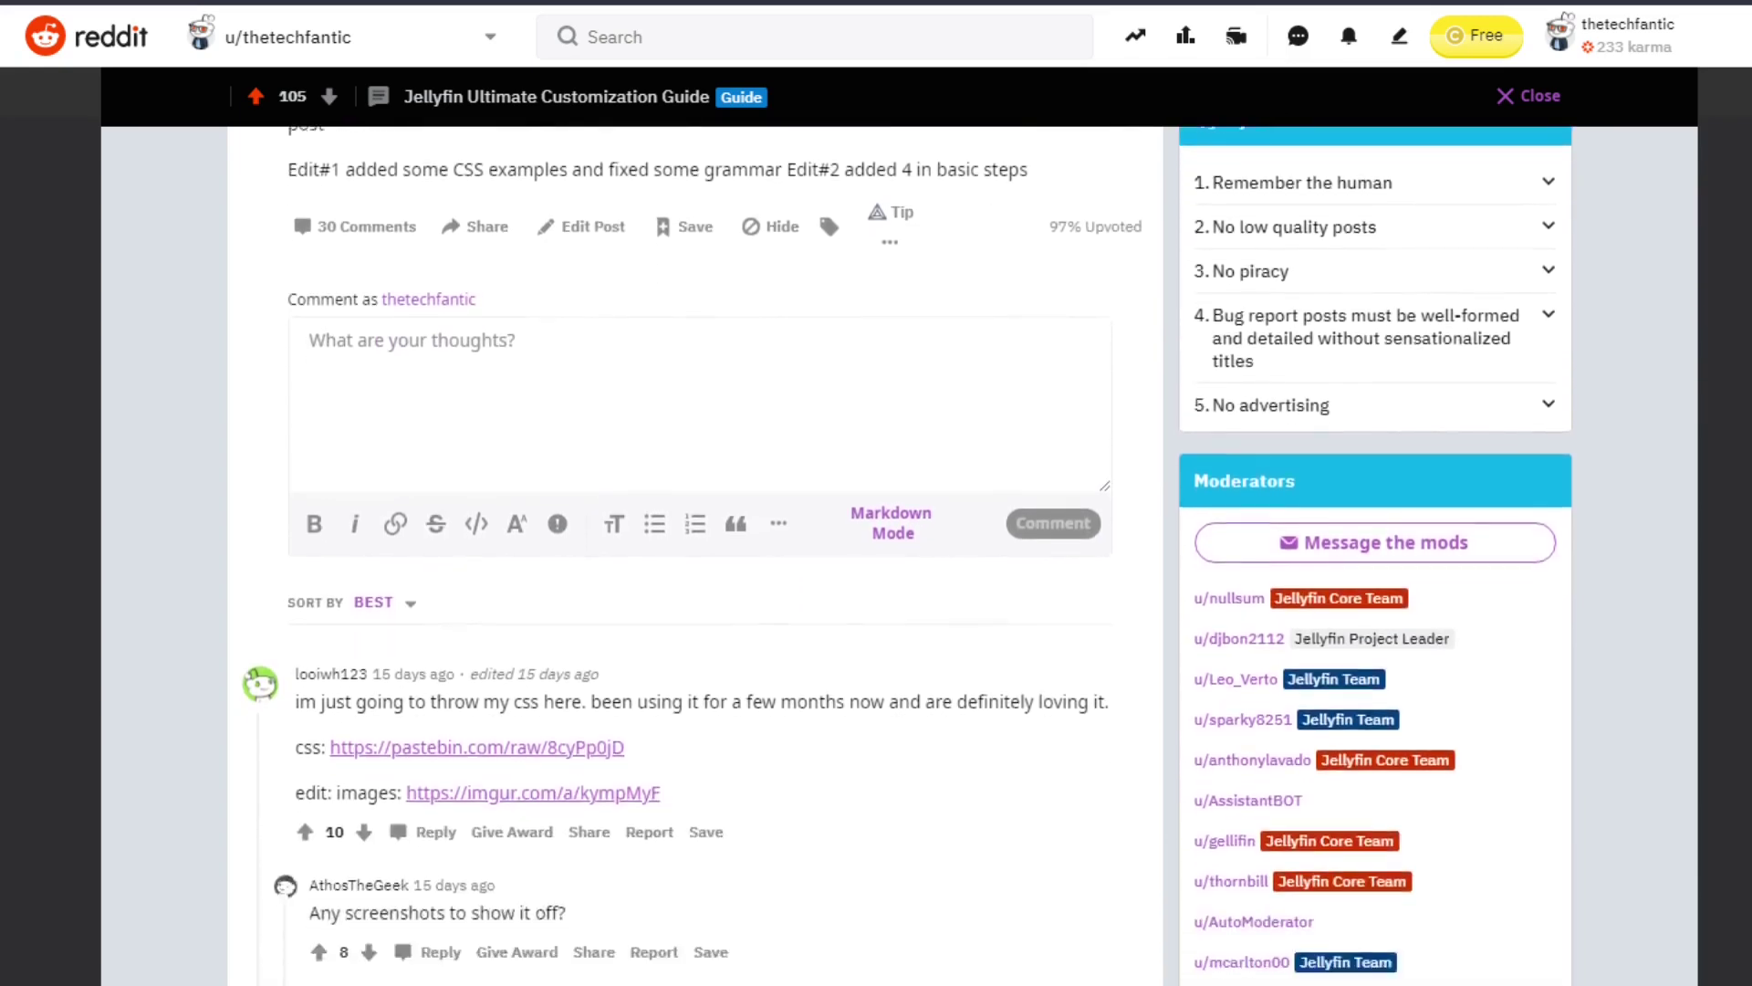
{"action": "scroll", "coordinate": [865, 520], "scroll_direction": "down", "scroll_amount": 10}
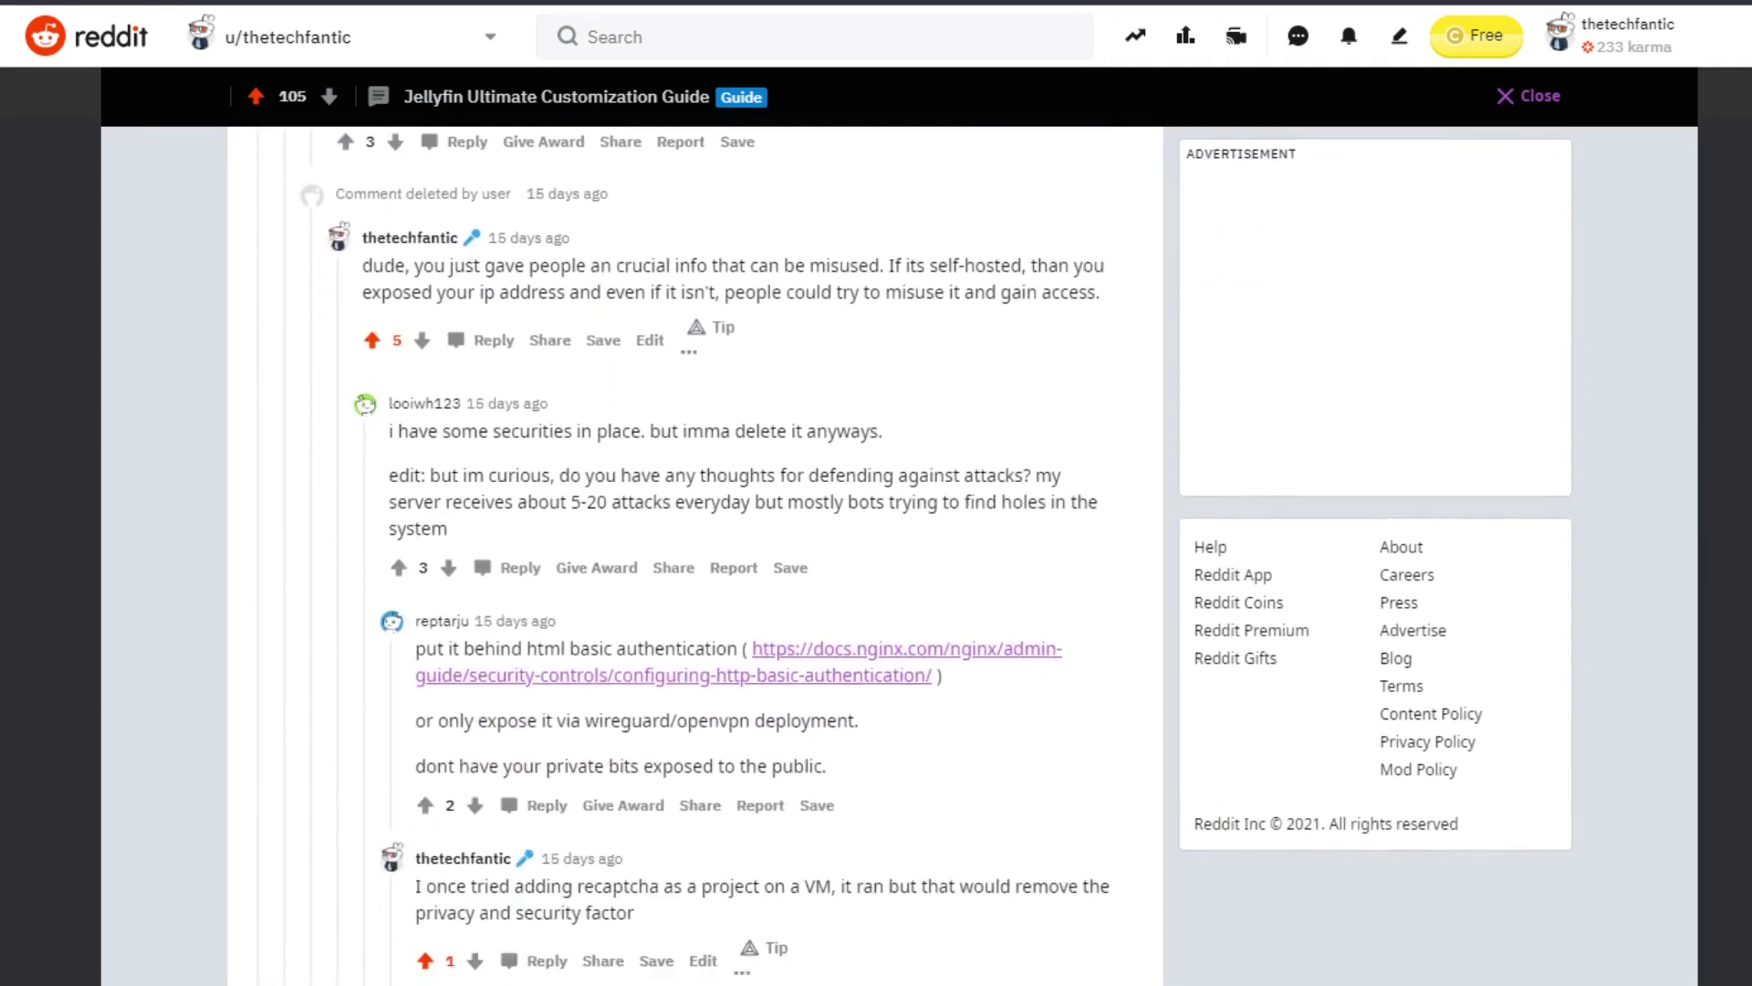
{"action": "scroll", "coordinate": [745, 556], "scroll_direction": "down", "scroll_amount": 11}
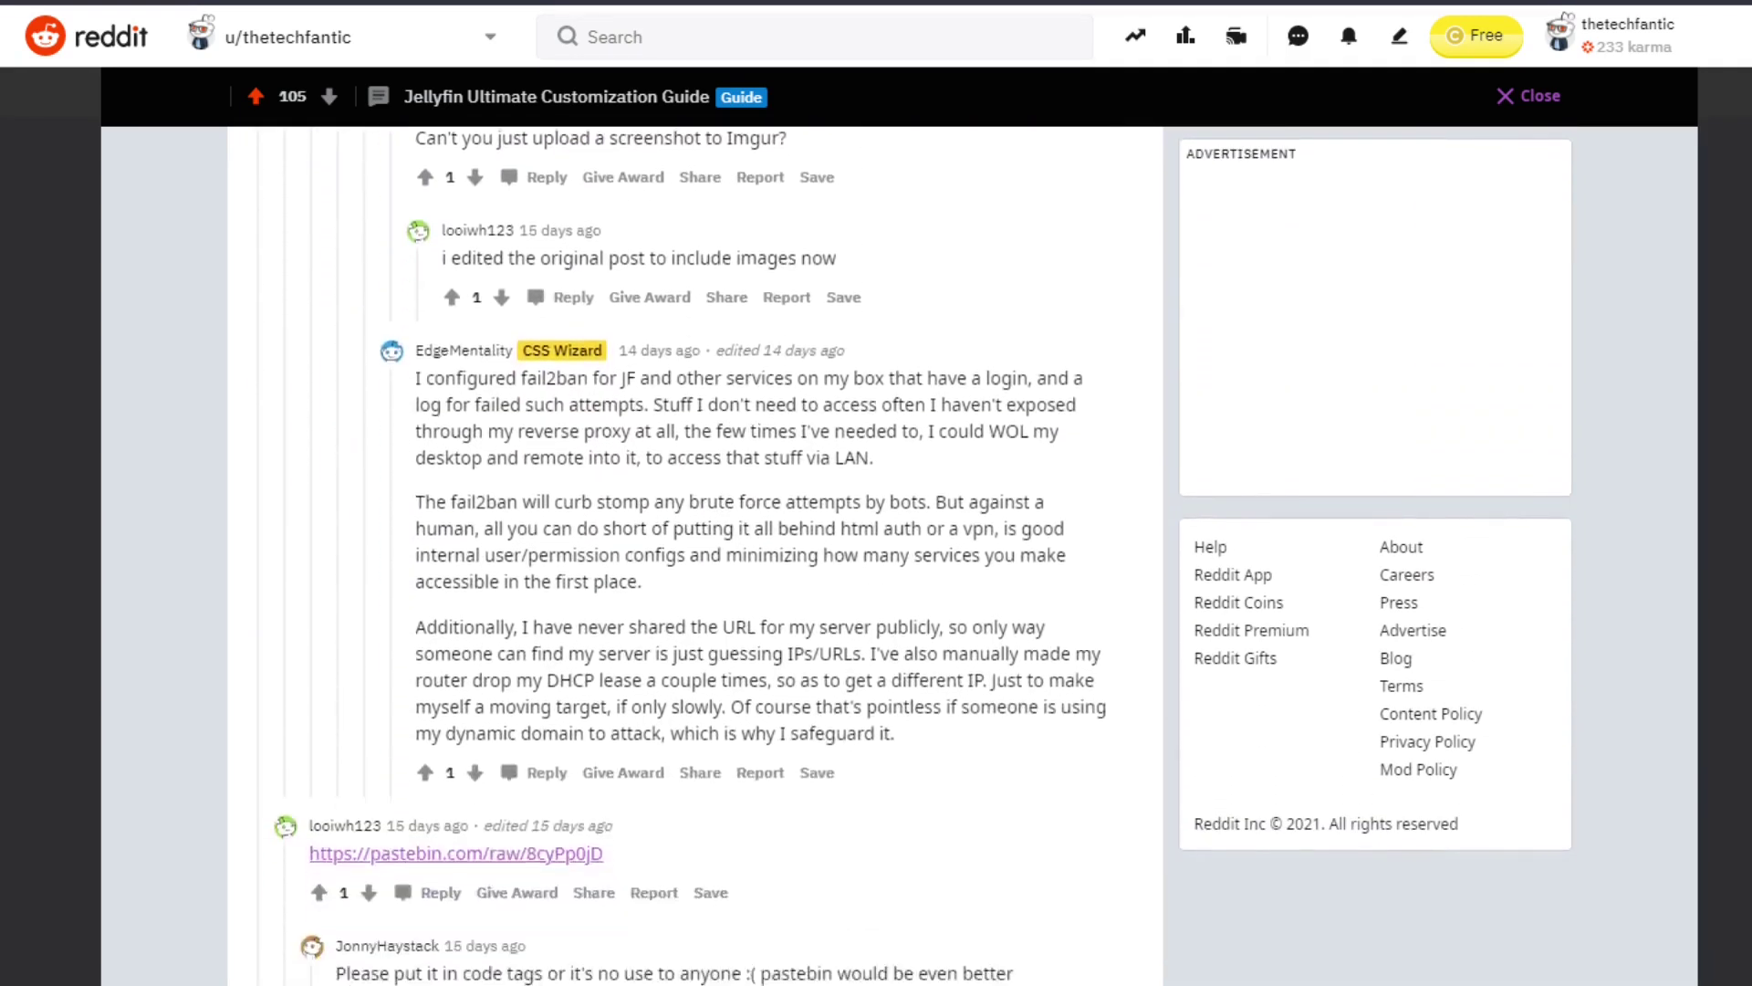
{"action": "scroll", "coordinate": [745, 556], "scroll_direction": "down", "scroll_amount": 11}
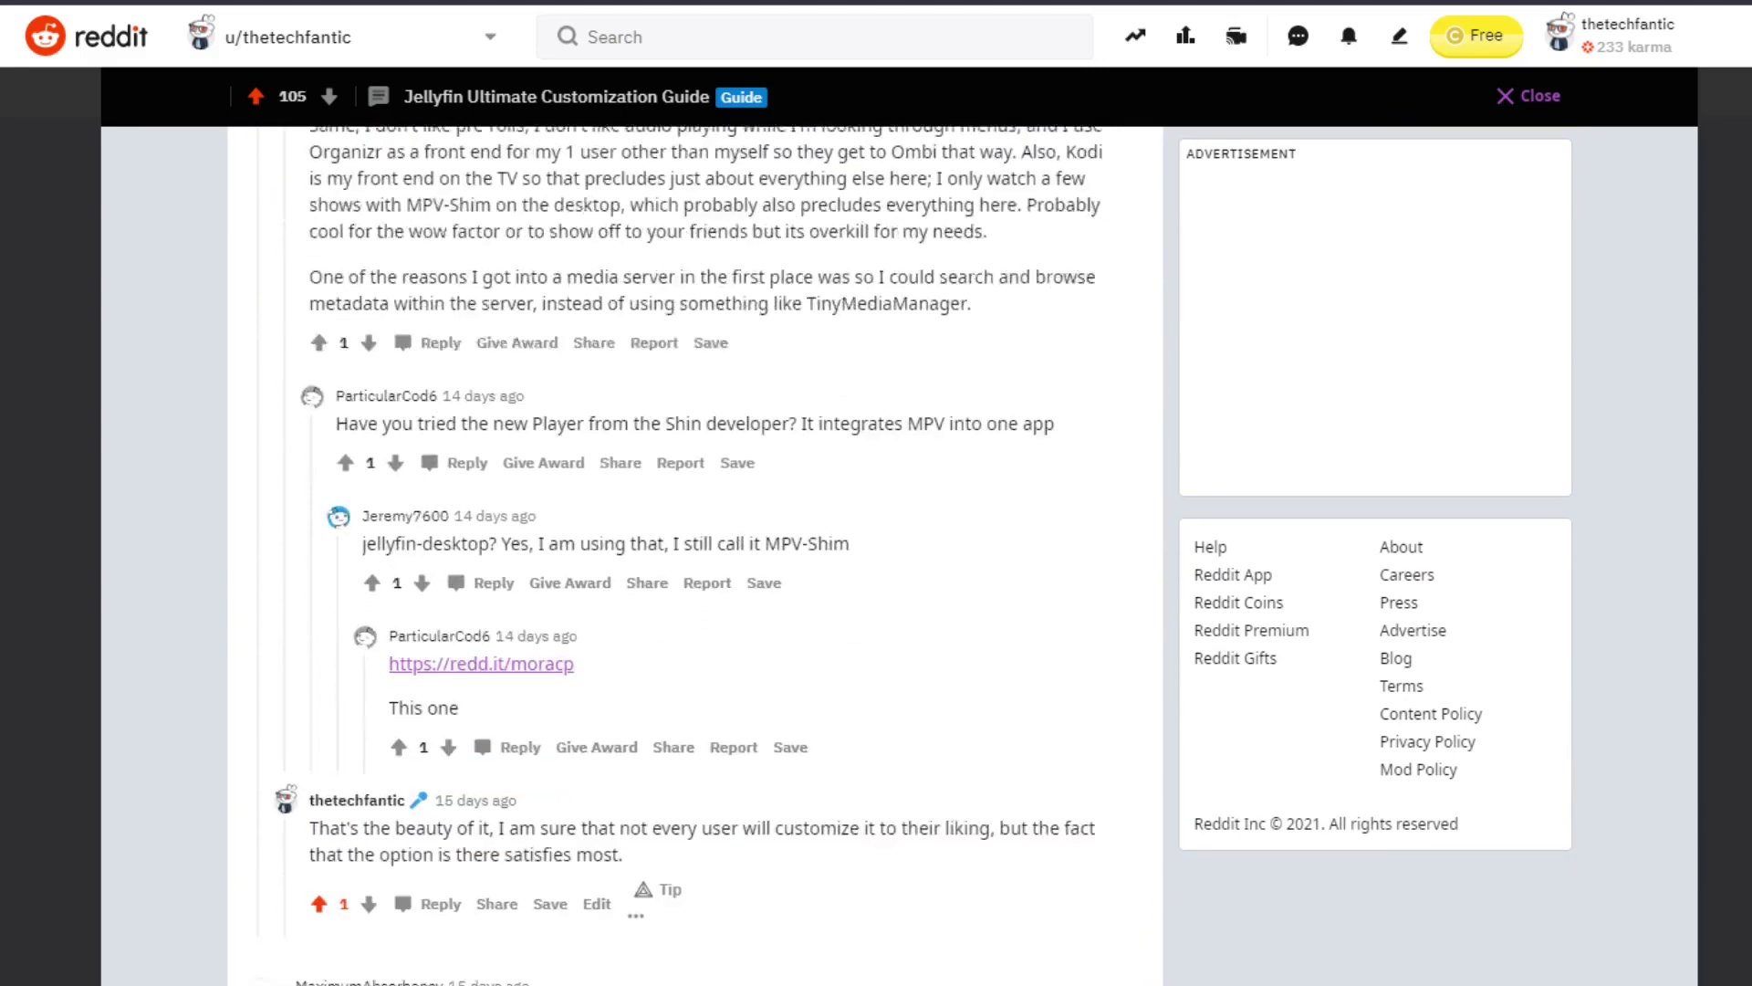
{"action": "scroll", "coordinate": [745, 556], "scroll_direction": "down", "scroll_amount": 5}
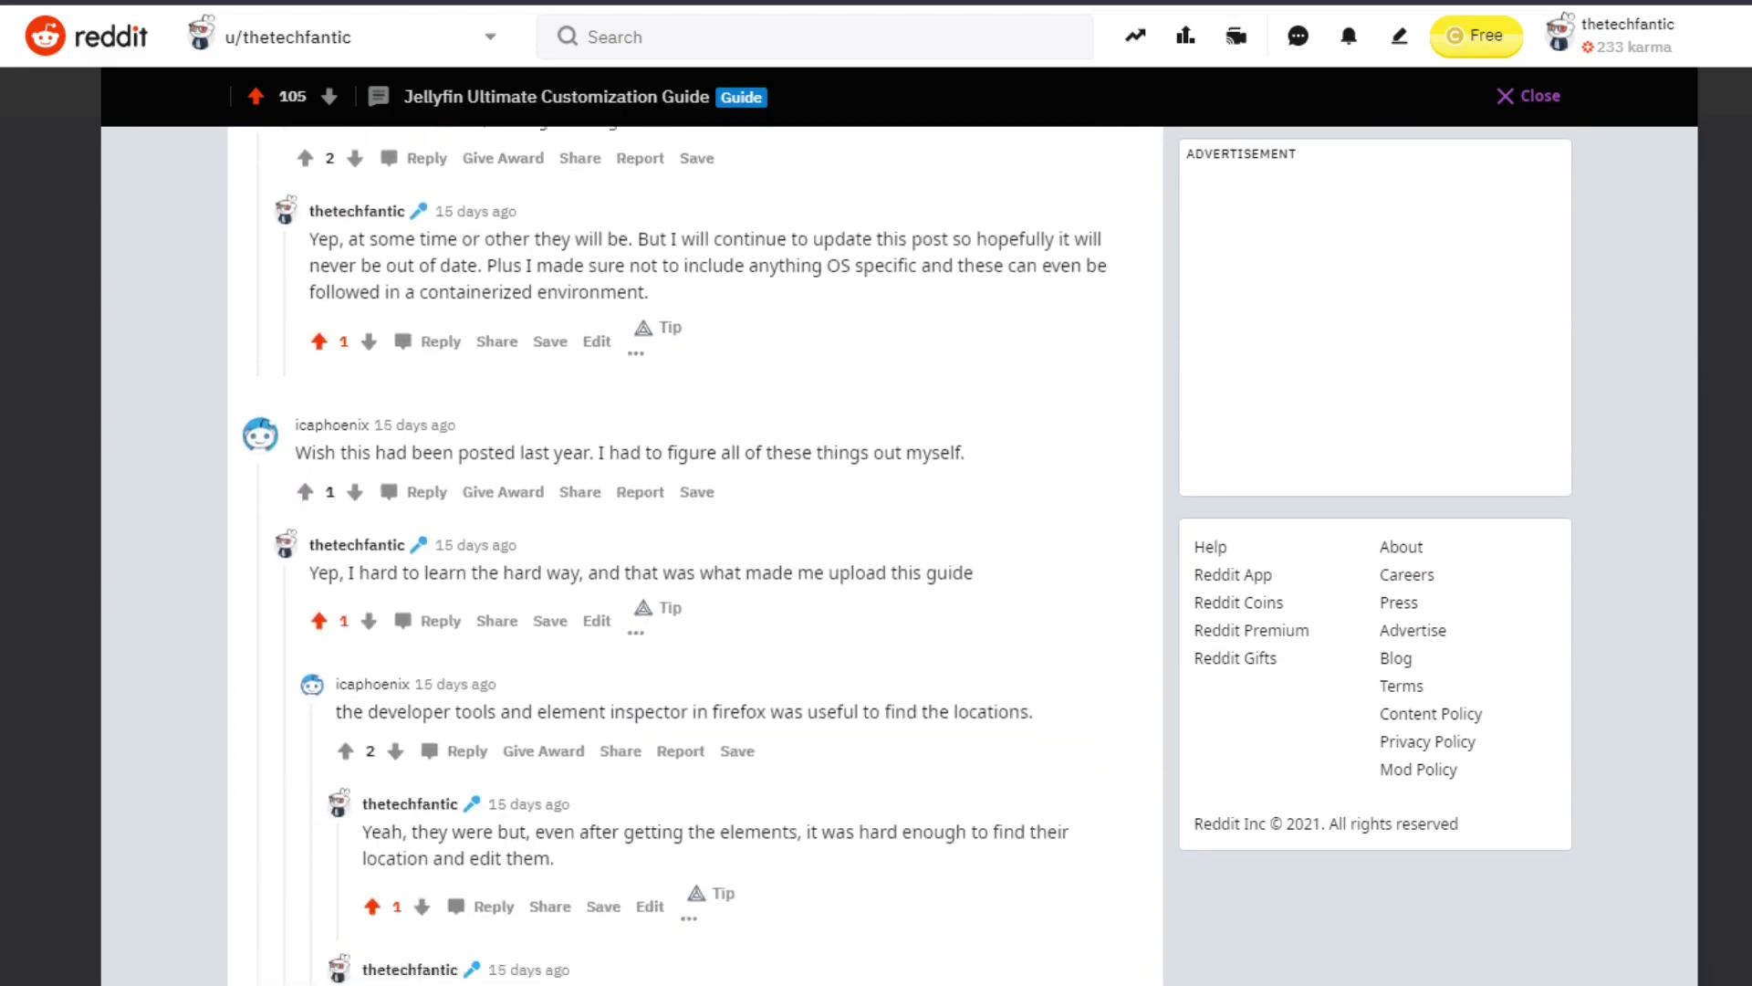
{"action": "scroll", "coordinate": [745, 556], "scroll_direction": "down", "scroll_amount": 2}
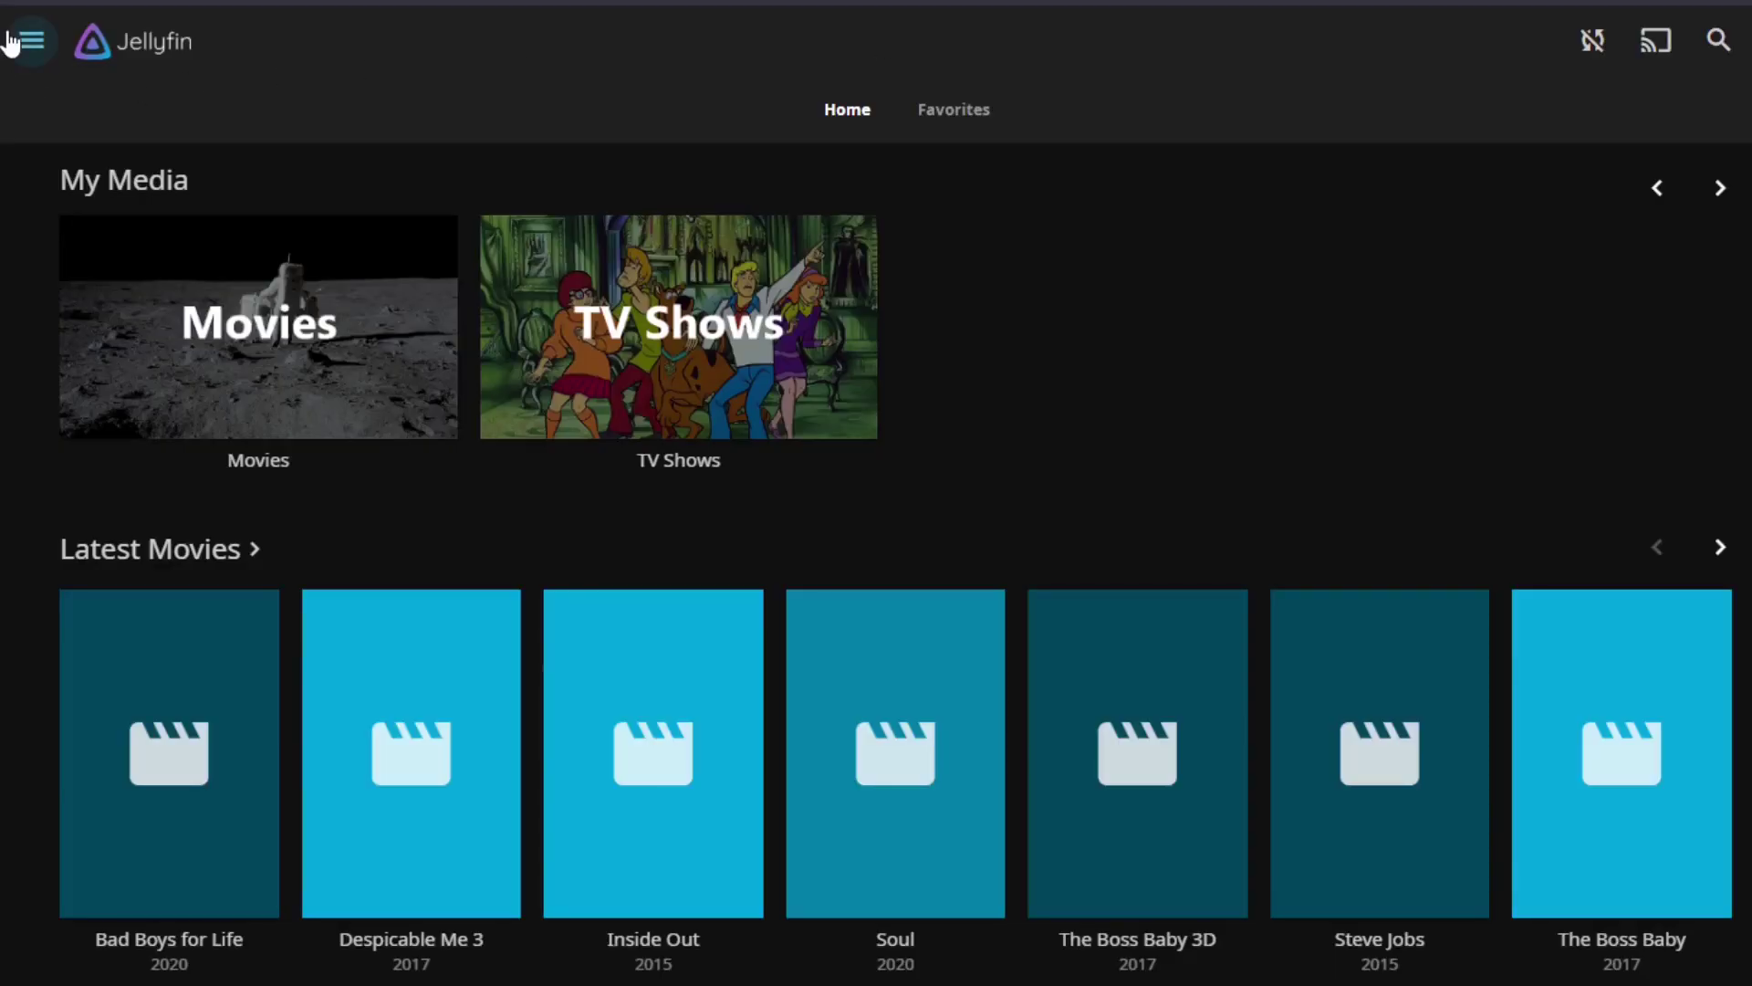
Step: Set both the interface theme and the server dashboard theme to the purple-and-blue gradient theme, and save the display settings
{"action": "left_click", "coordinate": [27, 42]}
{"action": "left_click", "coordinate": [139, 569]}
{"action": "left_click", "coordinate": [491, 365]}
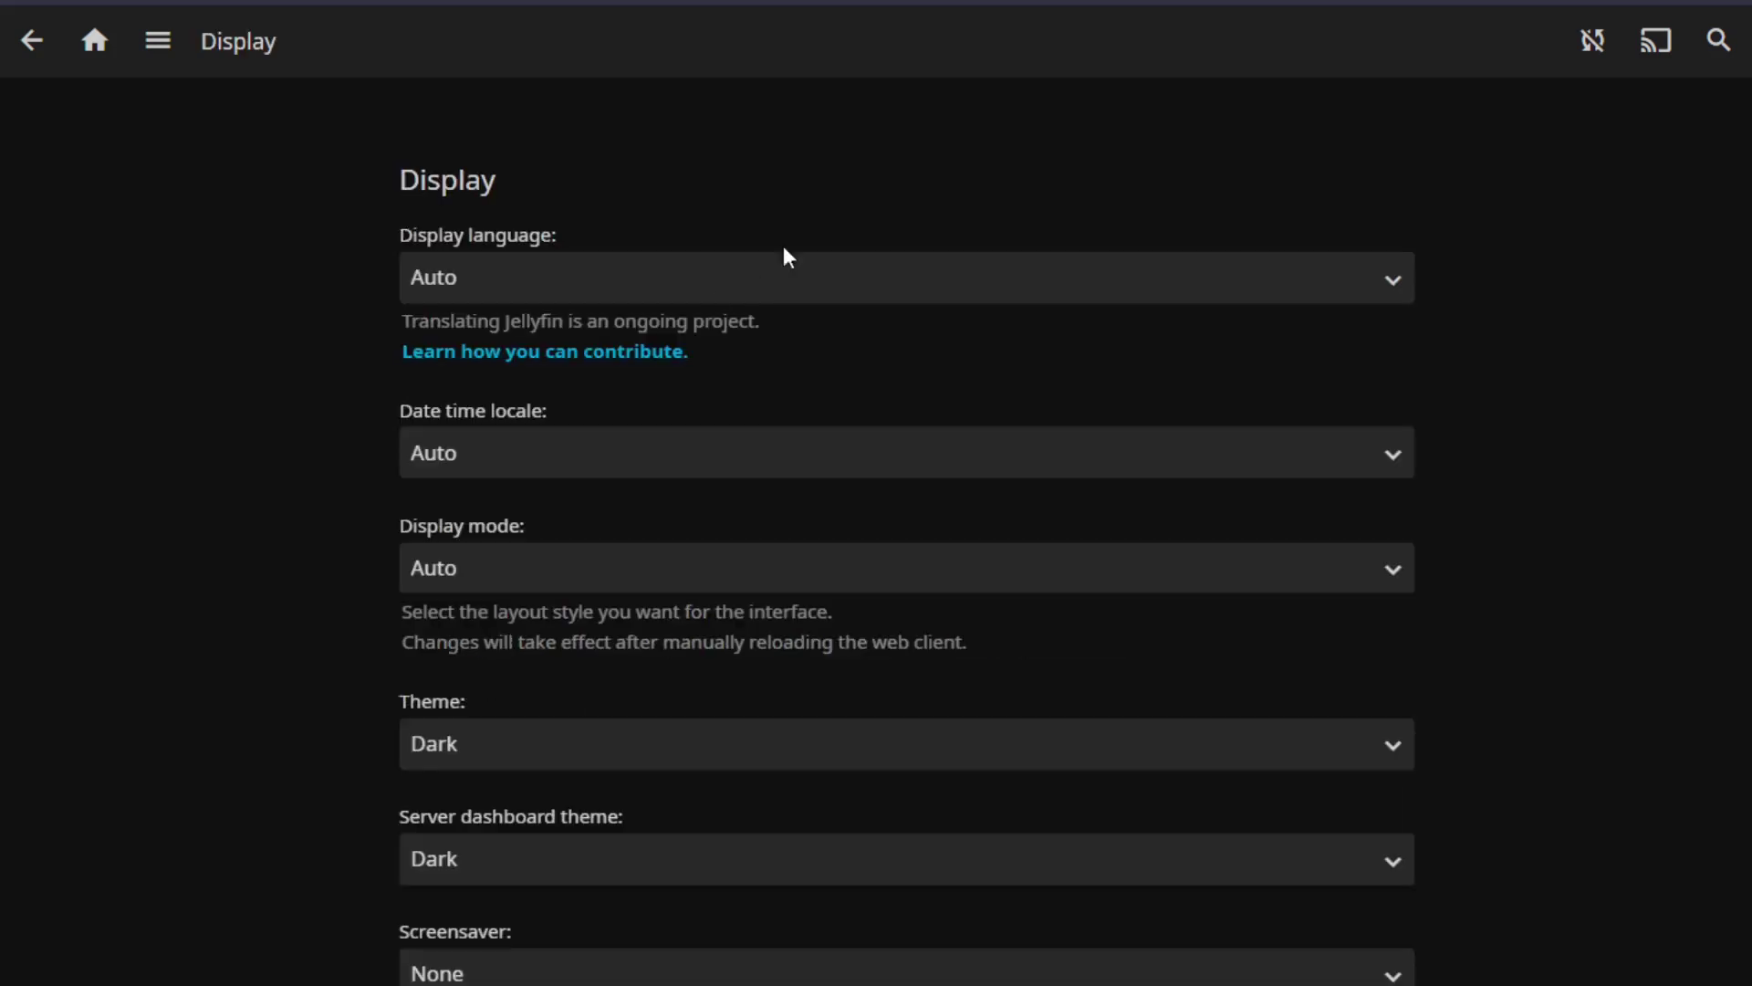
{"action": "scroll", "coordinate": [450, 446], "scroll_direction": "down", "scroll_amount": 4}
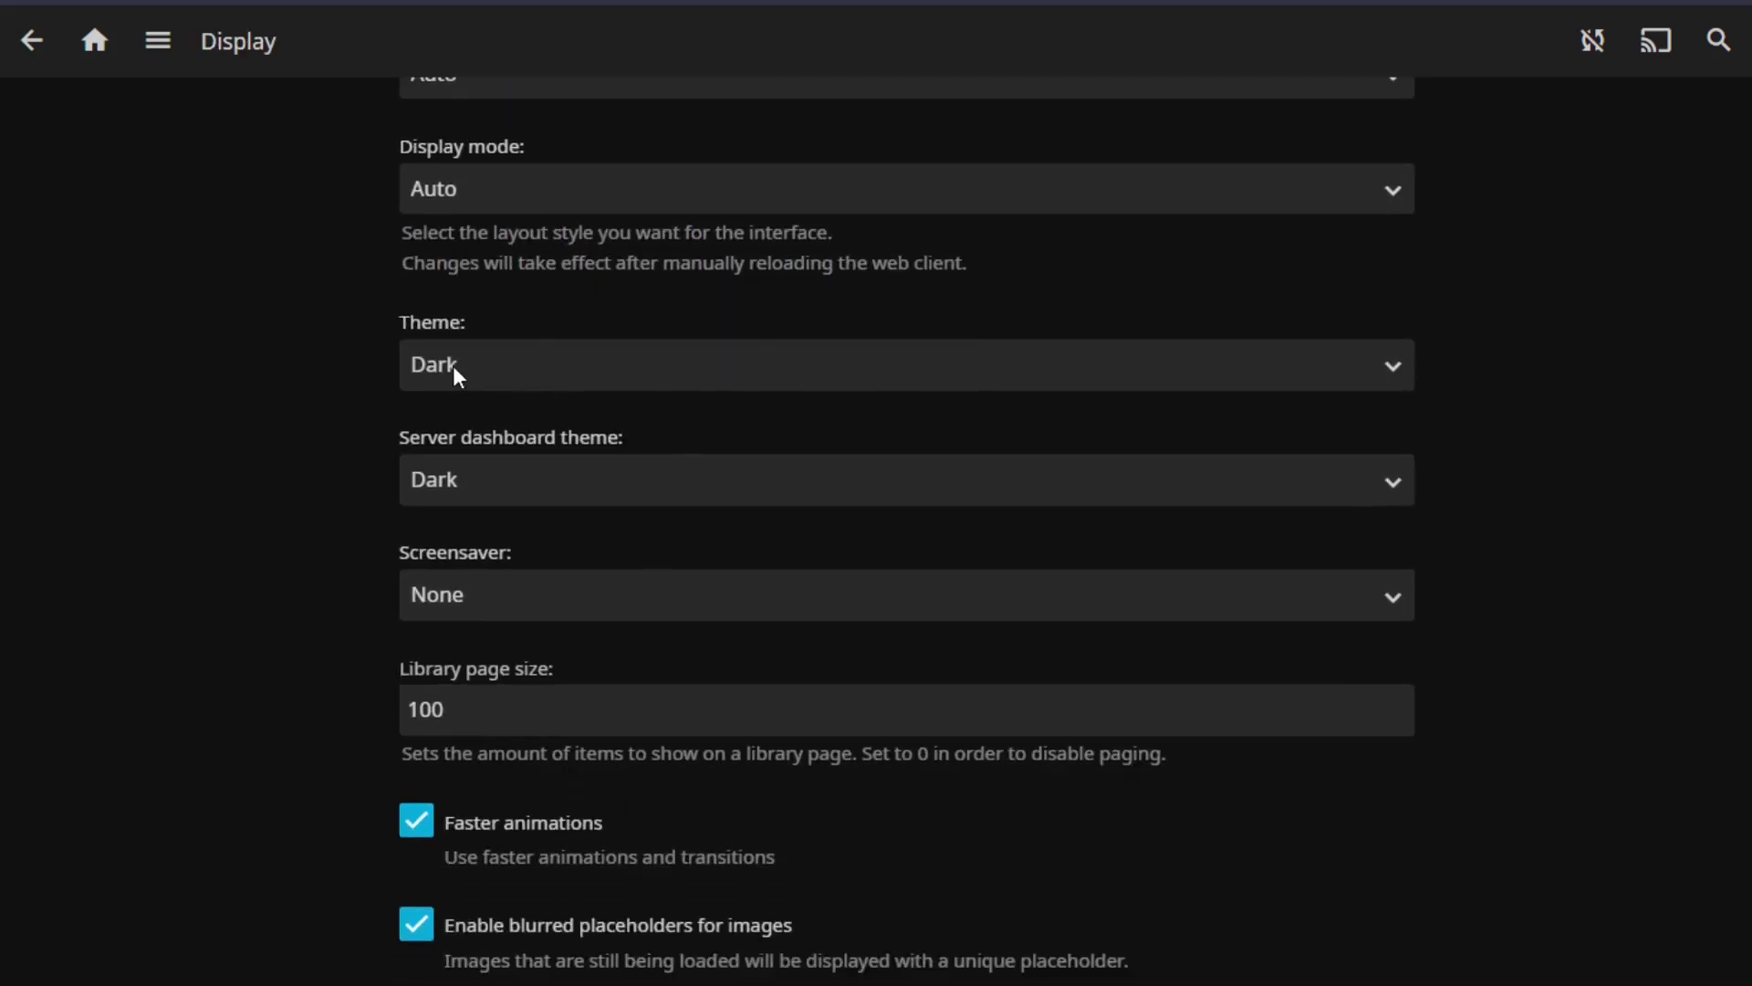
{"action": "left_click", "coordinate": [453, 361]}
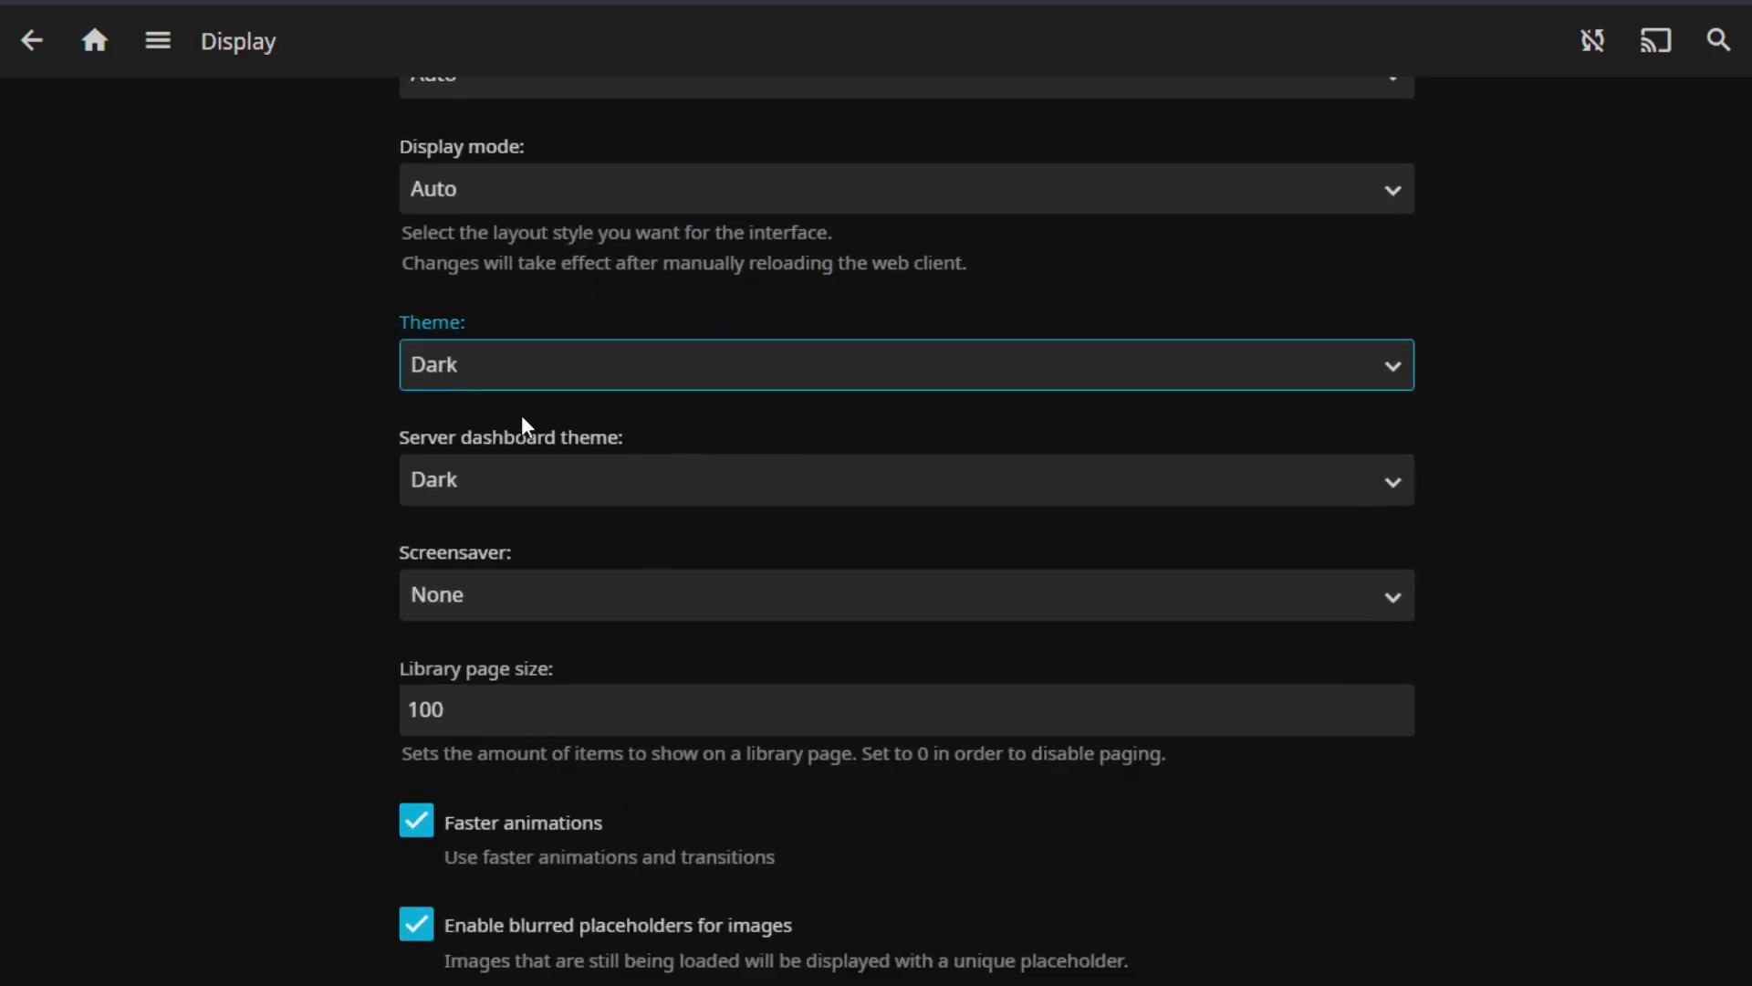
{"action": "left_click", "coordinate": [501, 535]}
{"action": "left_click", "coordinate": [513, 479]}
{"action": "left_click", "coordinate": [532, 461]}
{"action": "scroll", "coordinate": [785, 457], "scroll_direction": "down", "scroll_amount": 7}
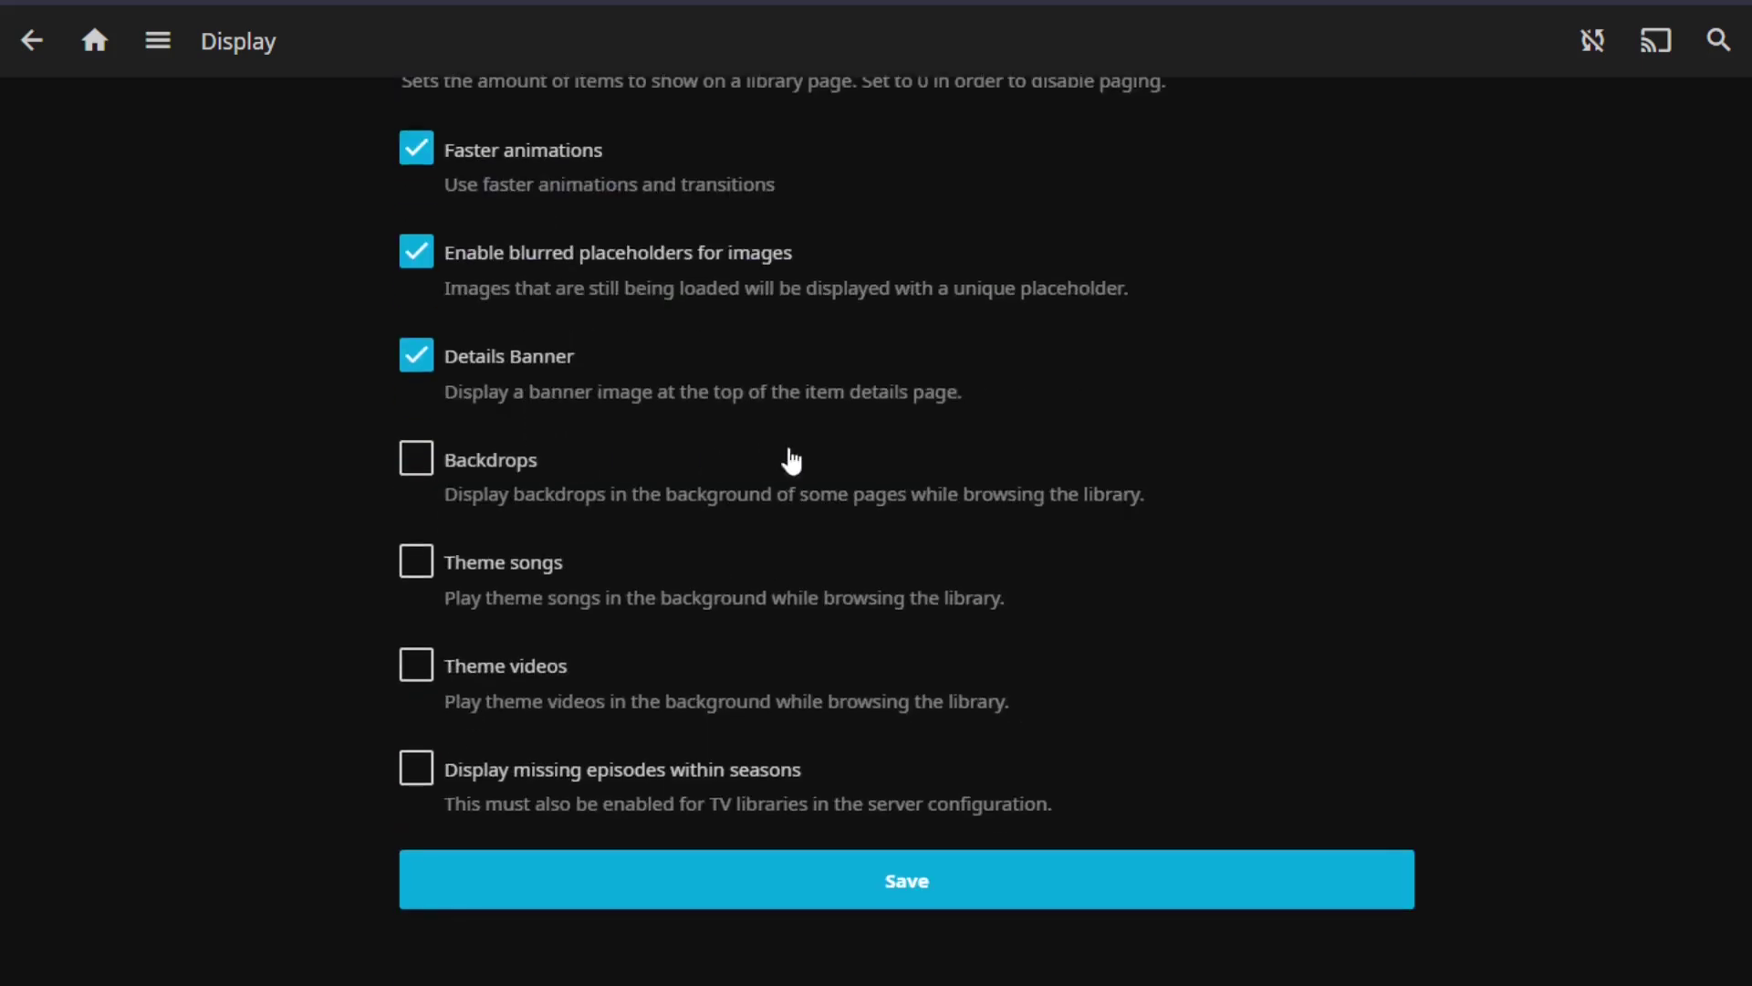
{"action": "left_click", "coordinate": [606, 882]}
Step: Return to the Jellyfin home page and look over its media sections in the new theme
{"action": "left_click", "coordinate": [92, 41]}
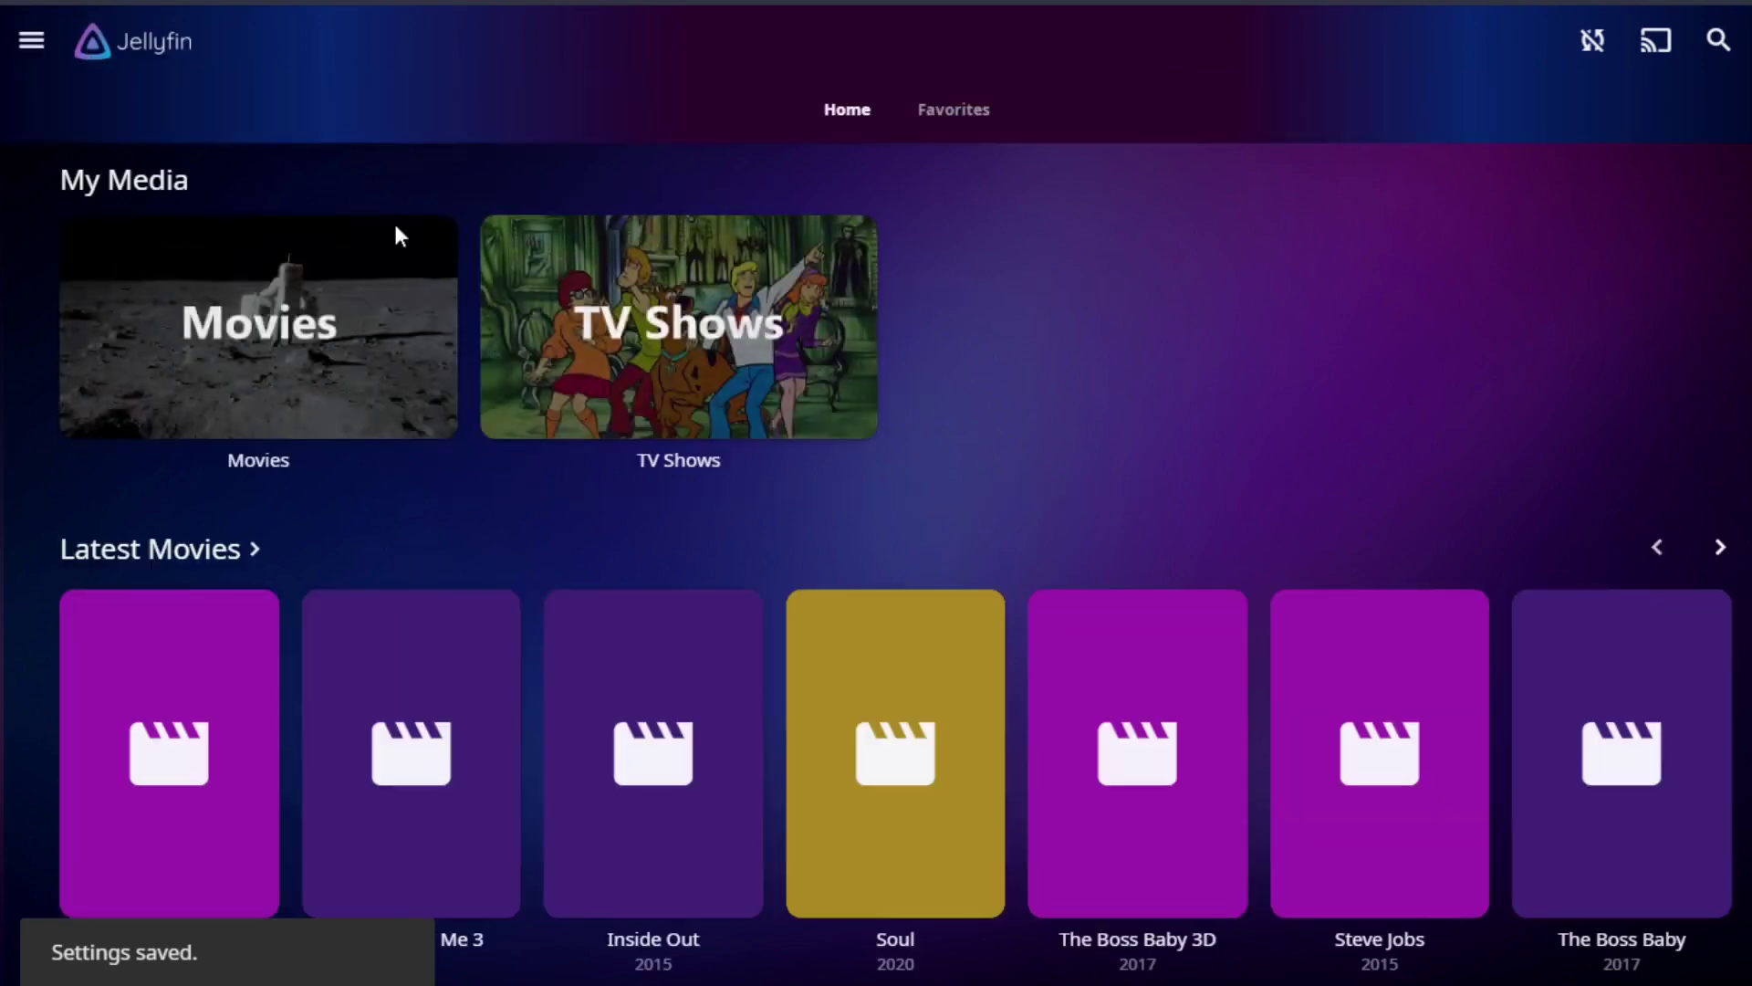
{"action": "scroll", "coordinate": [995, 392], "scroll_direction": "down", "scroll_amount": 5}
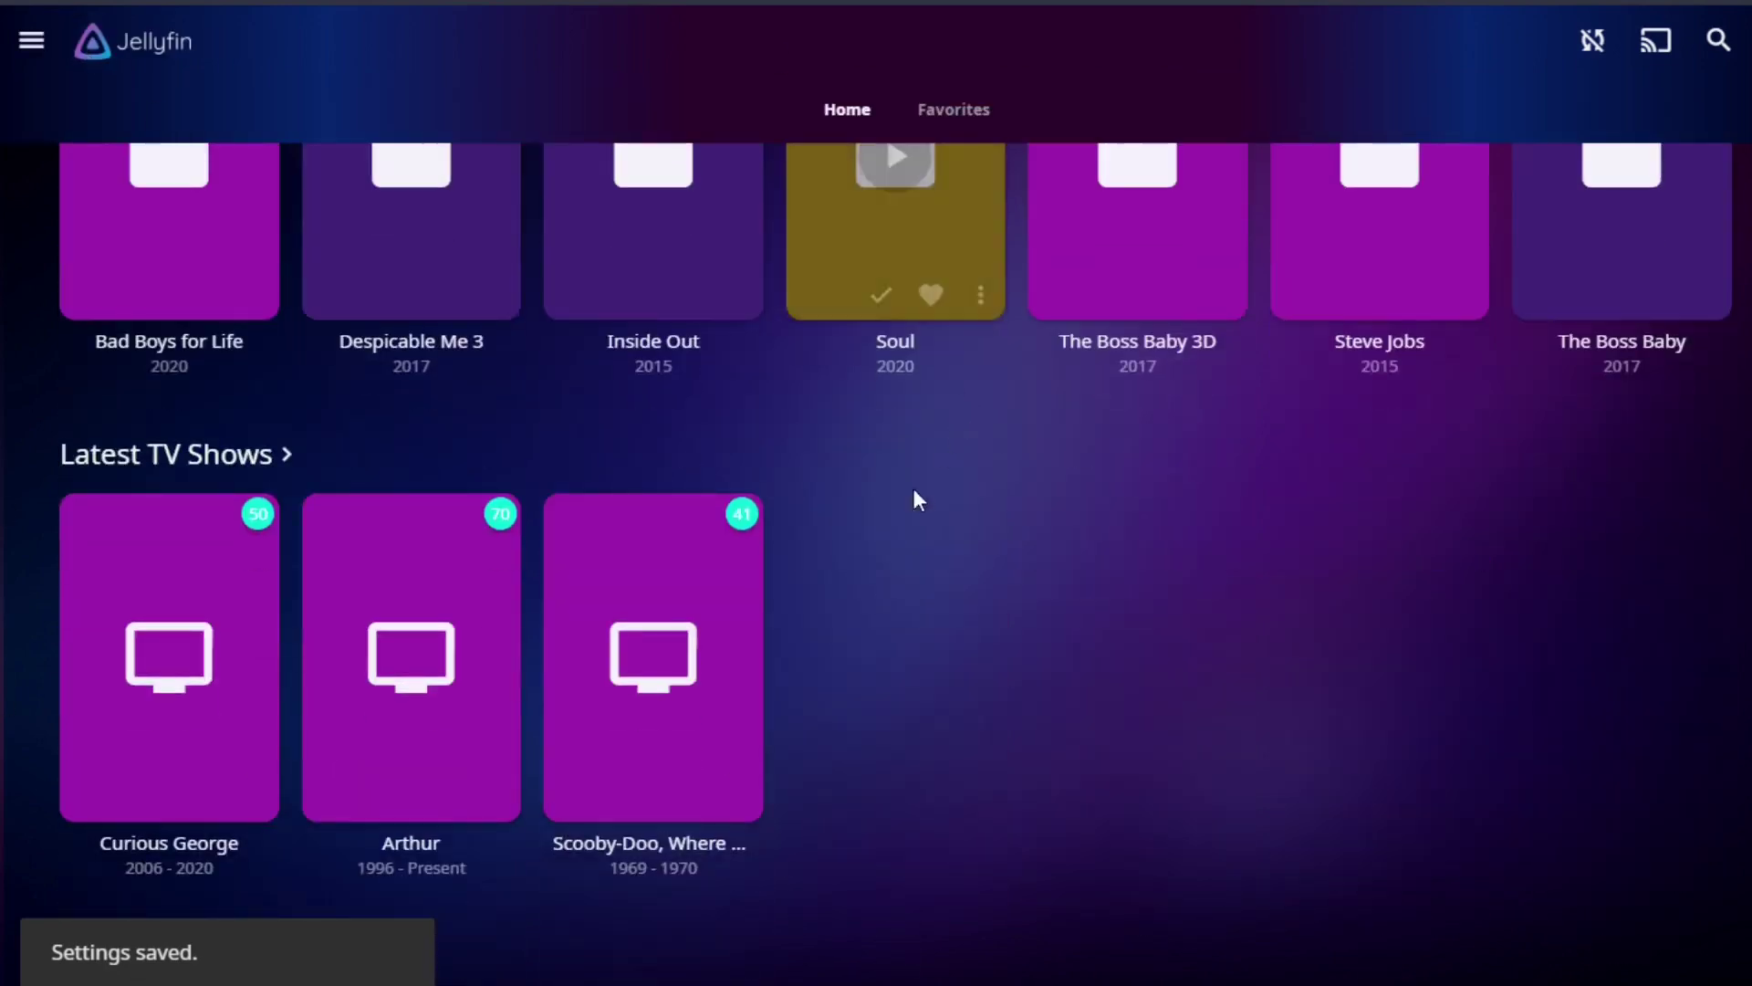
{"action": "scroll", "coordinate": [877, 532], "scroll_direction": "up", "scroll_amount": 5}
Step: Look through the user settings and examine the subtitle options, including Subtitle Appearance
{"action": "left_click", "coordinate": [30, 41]}
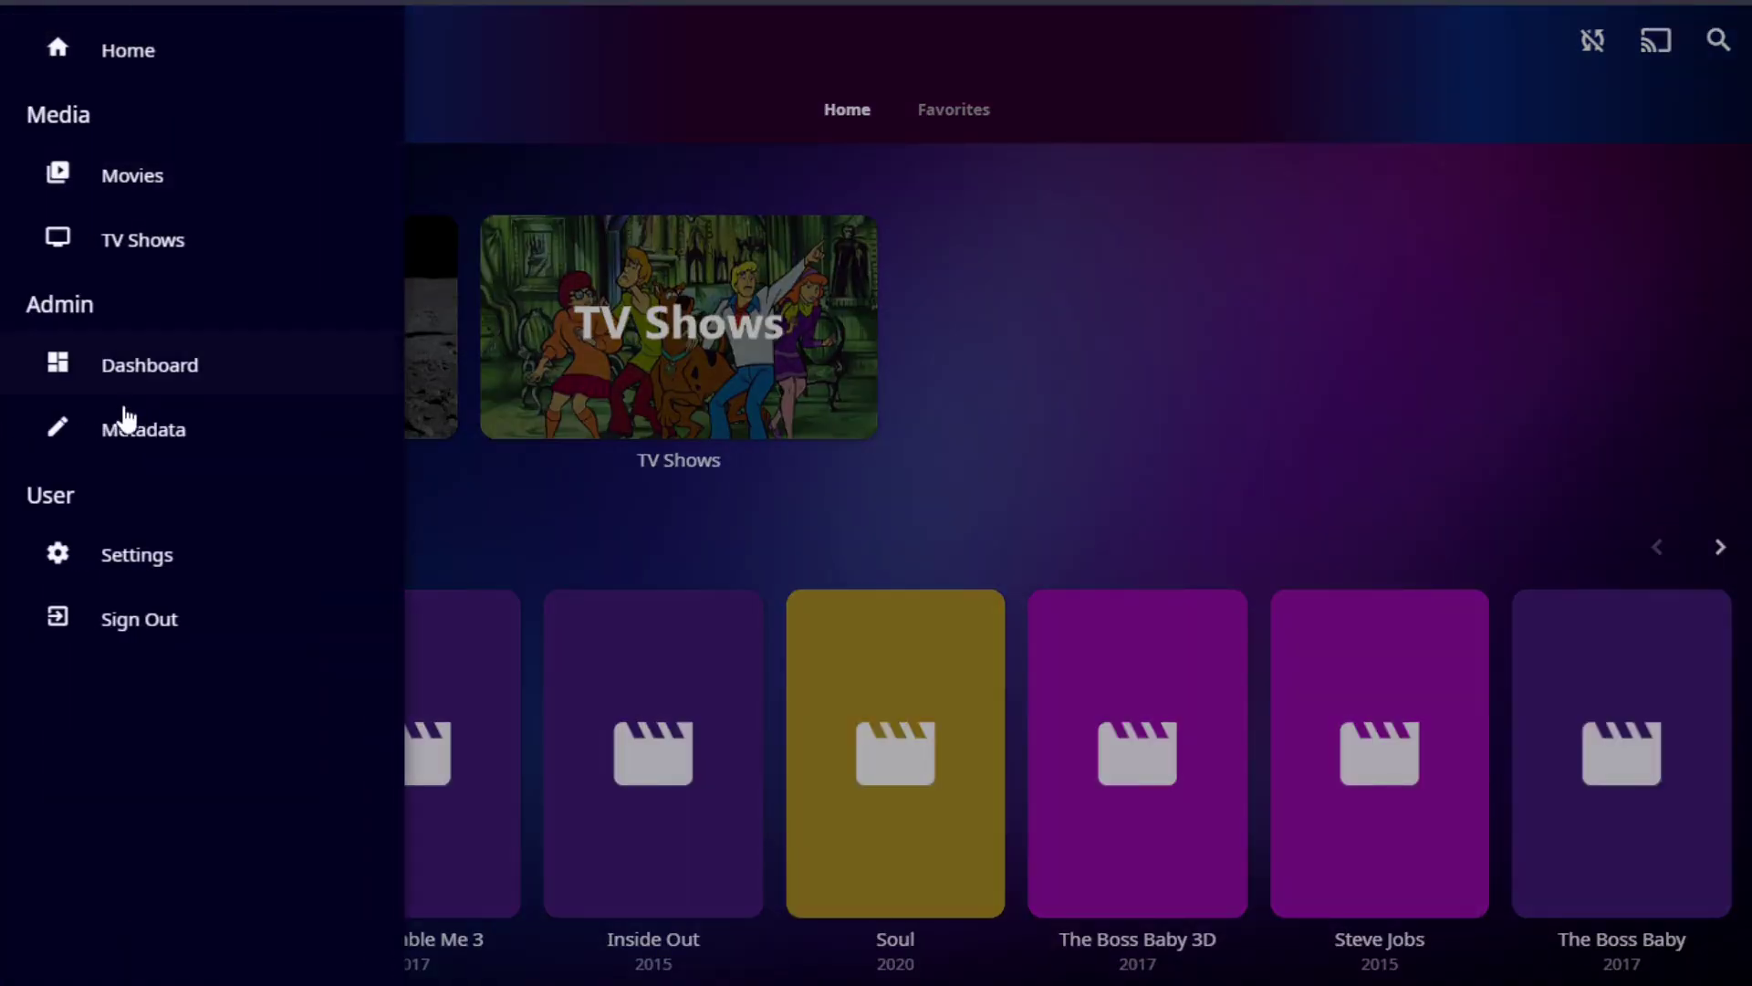
{"action": "left_click", "coordinate": [155, 575]}
{"action": "scroll", "coordinate": [560, 507], "scroll_direction": "down", "scroll_amount": 3}
{"action": "scroll", "coordinate": [563, 507], "scroll_direction": "up", "scroll_amount": 2}
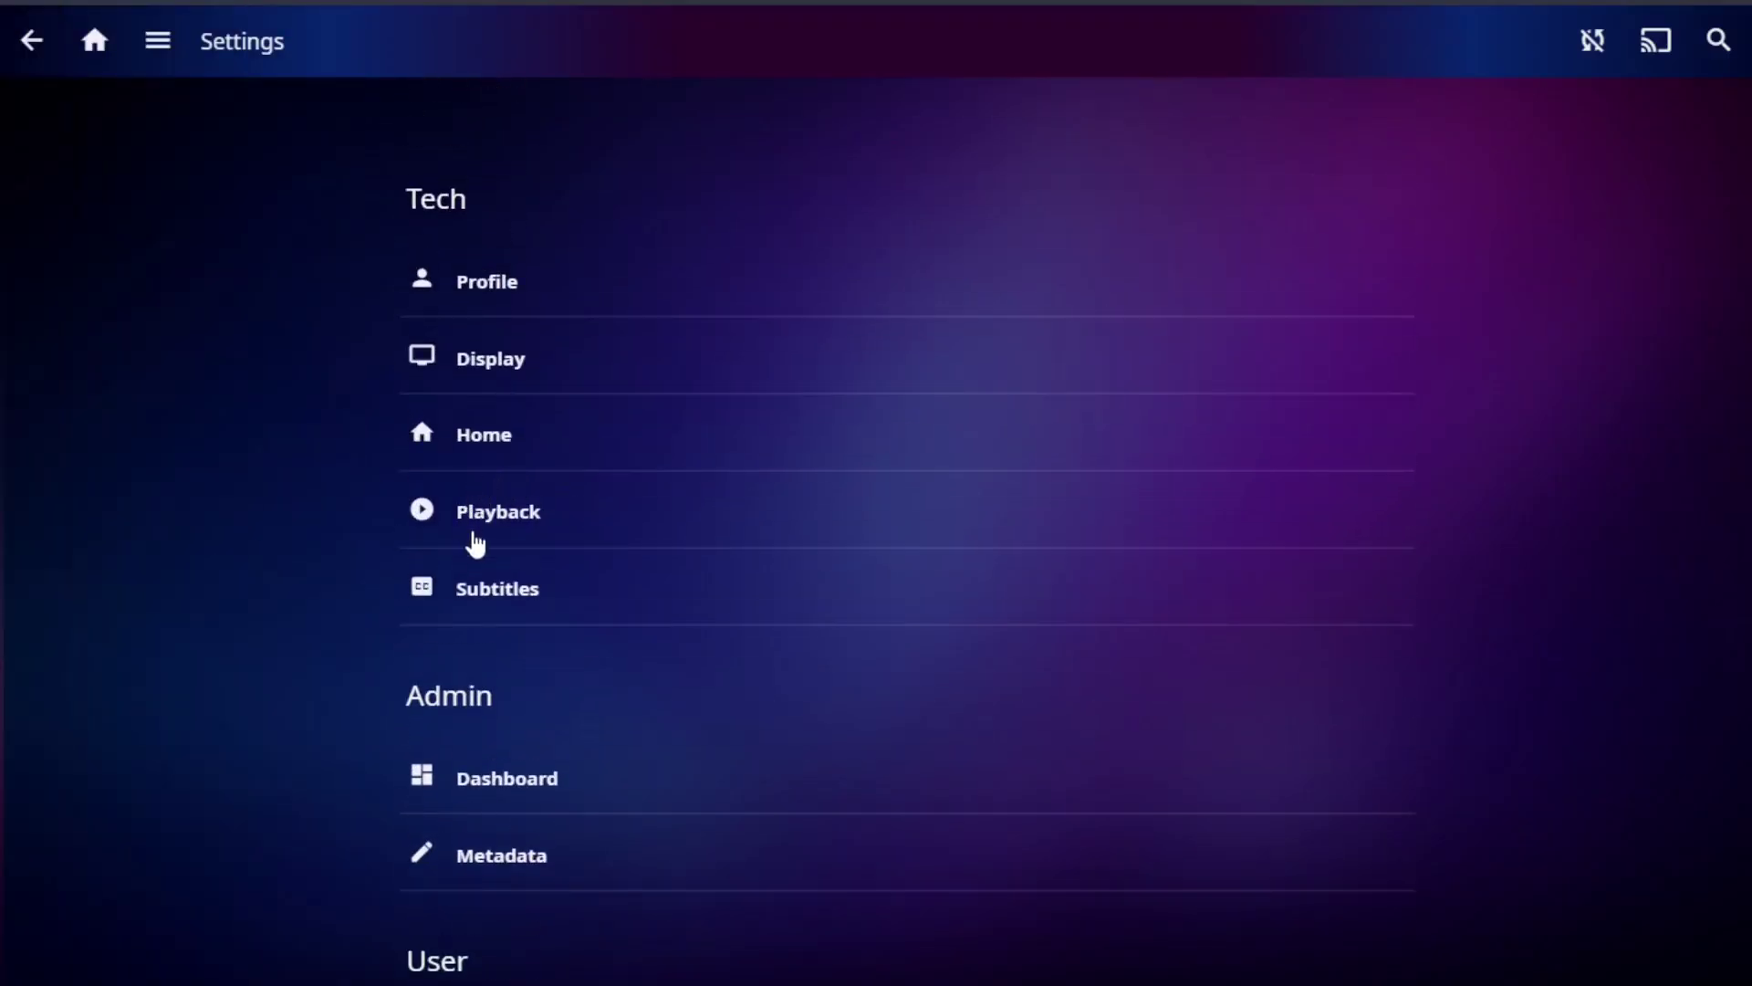
{"action": "left_click", "coordinate": [477, 588]}
{"action": "scroll", "coordinate": [609, 601], "scroll_direction": "down", "scroll_amount": 3}
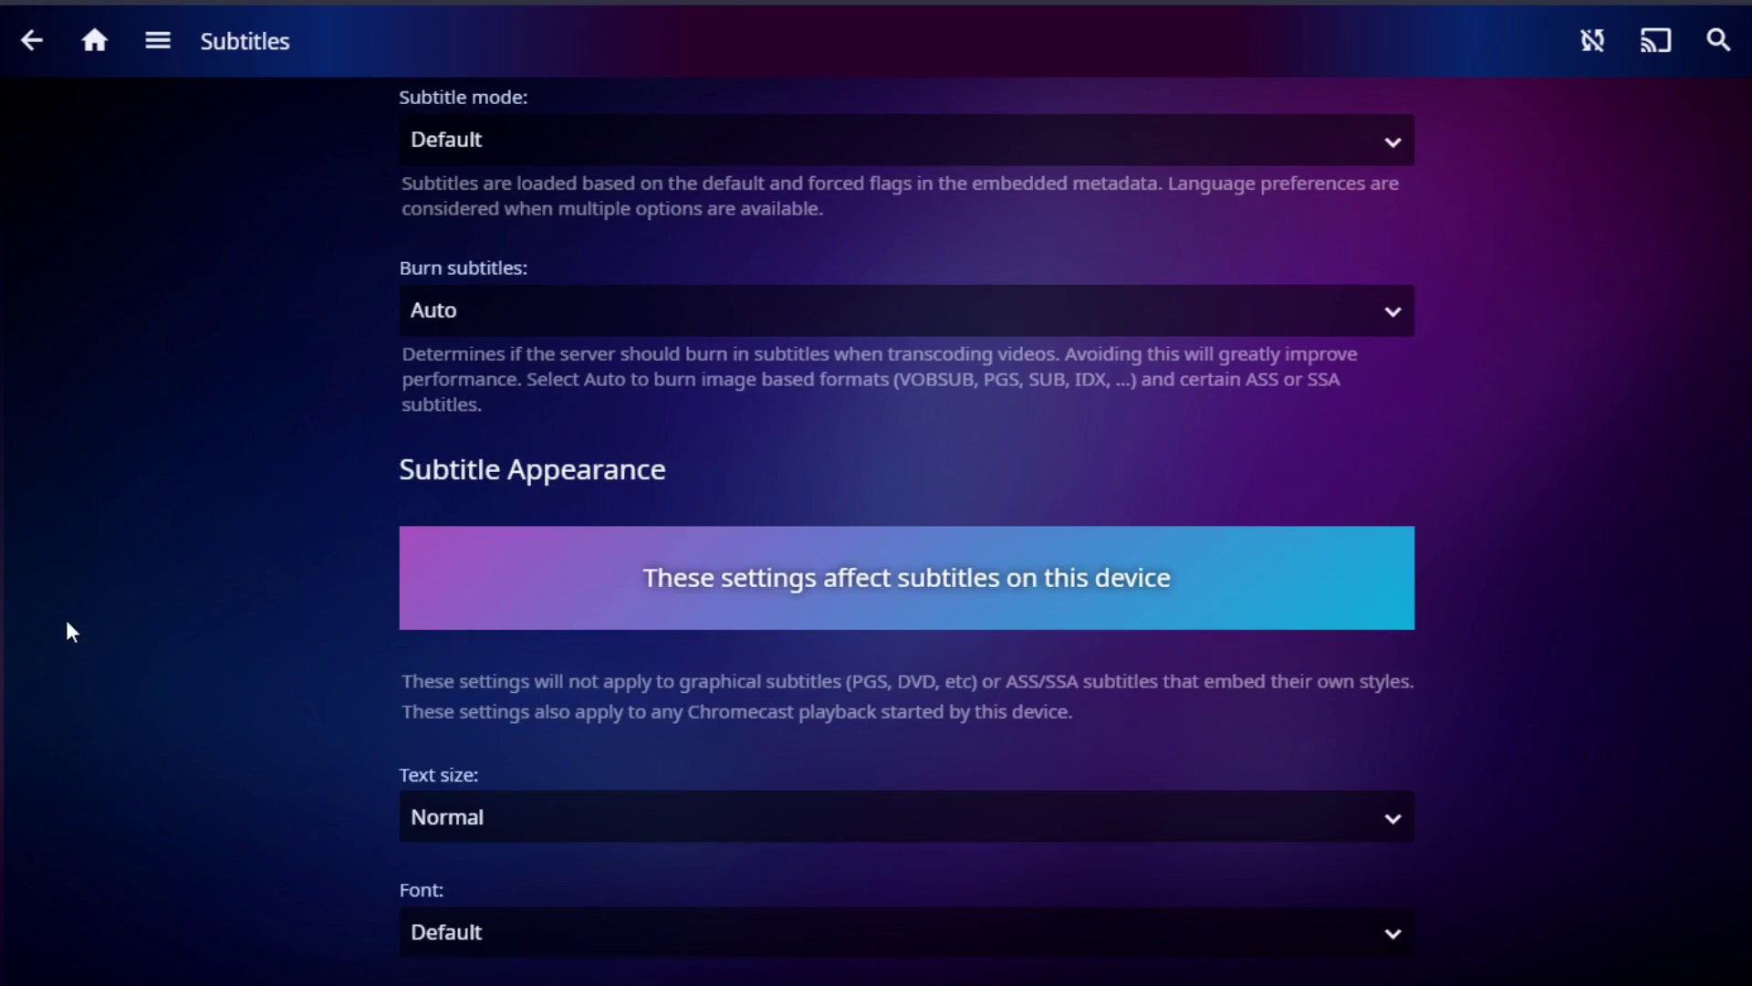
{"action": "left_click", "coordinate": [31, 40]}
Step: Browse the CSS Customization page of the Jellyfin documentation, including the color basics and the tweak list
{"action": "scroll", "coordinate": [958, 548], "scroll_direction": "down", "scroll_amount": 5}
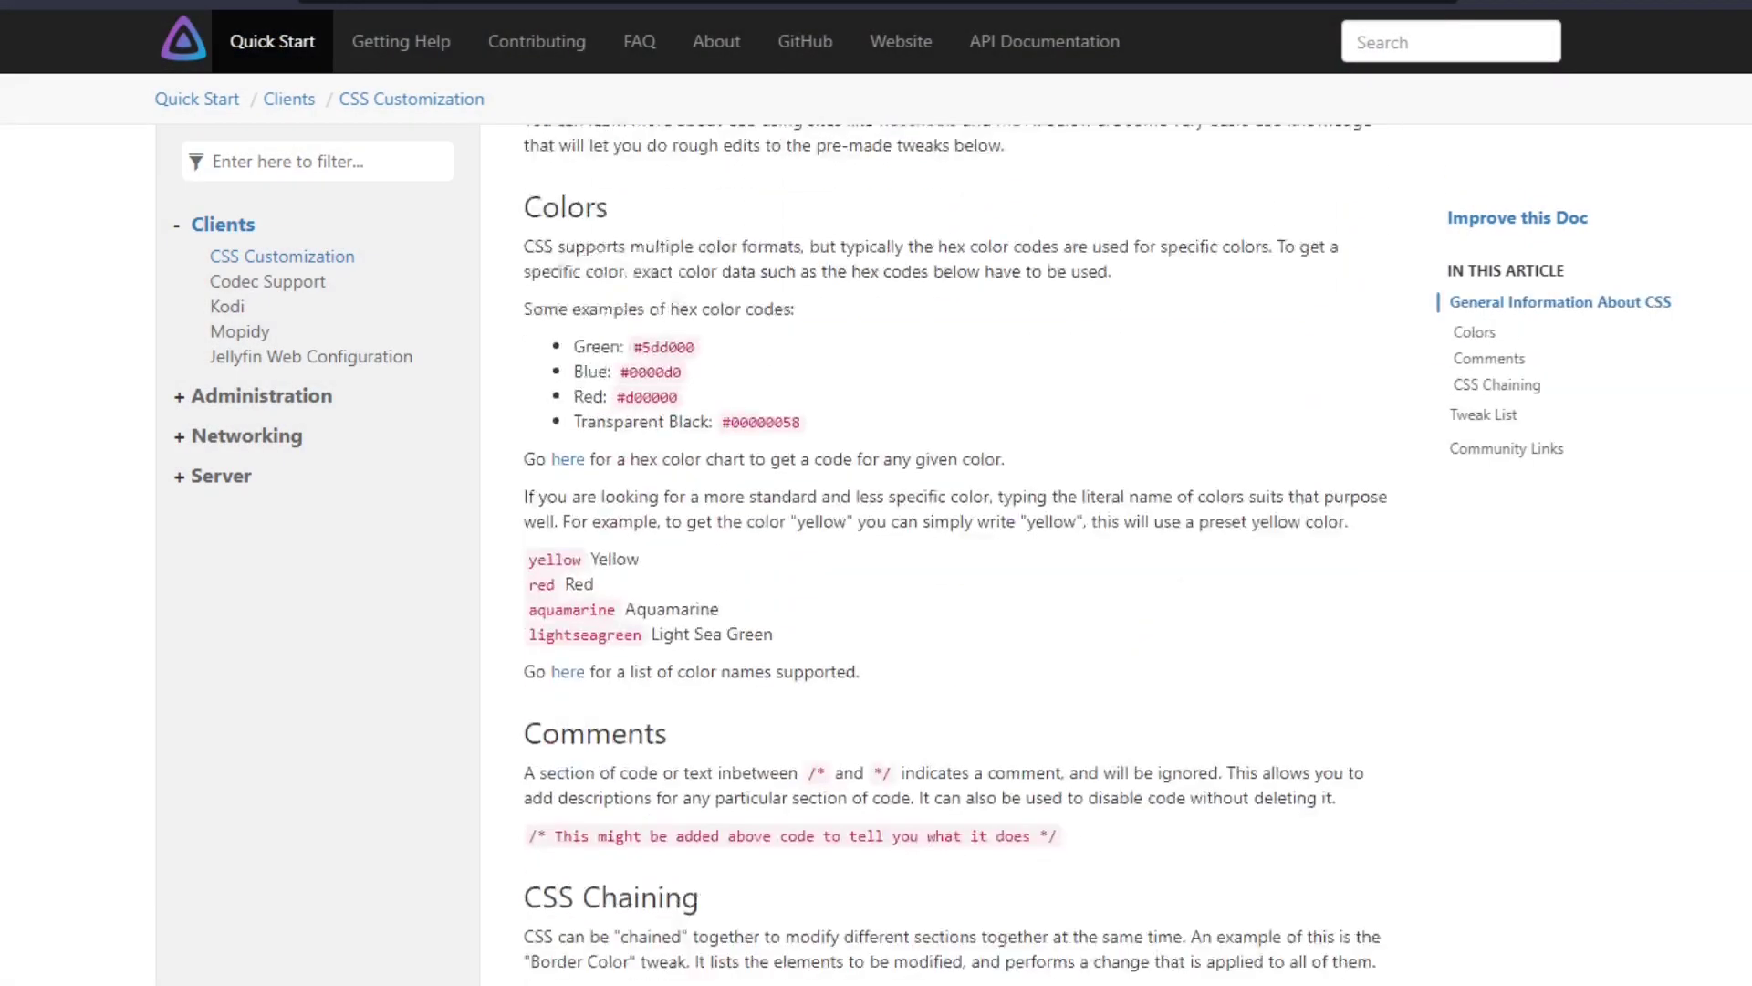
{"action": "scroll", "coordinate": [958, 547], "scroll_direction": "down", "scroll_amount": 20}
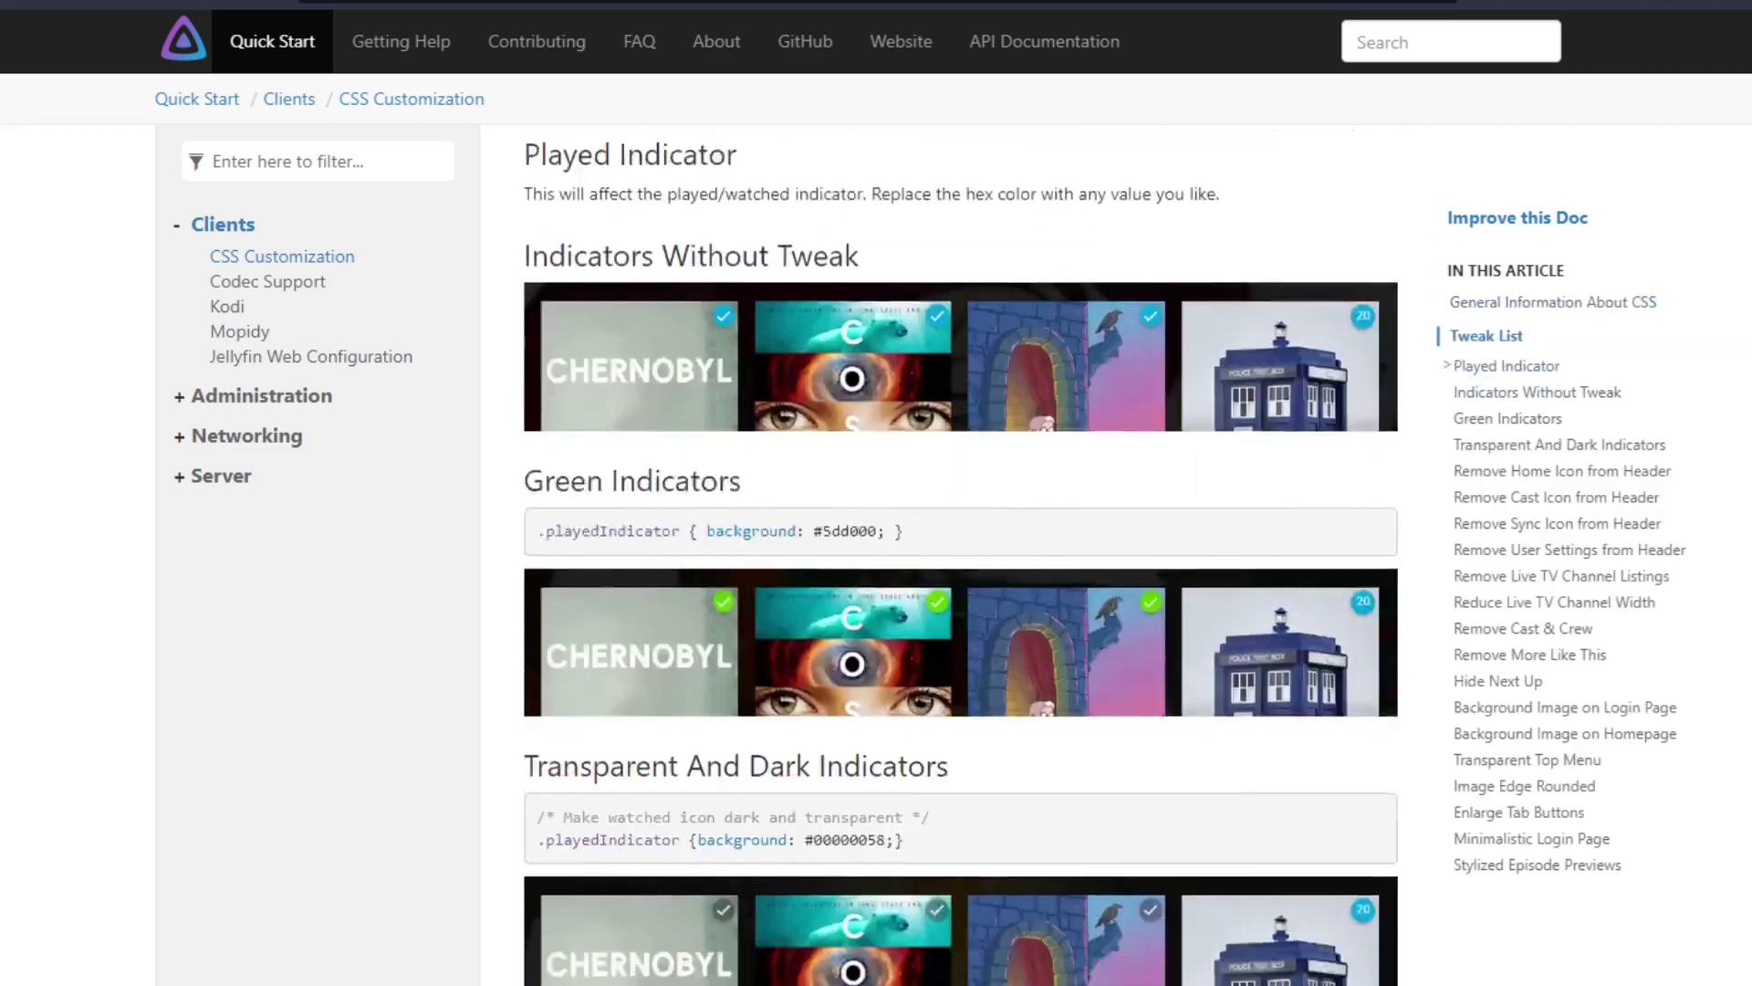
{"action": "scroll", "coordinate": [959, 548], "scroll_direction": "down", "scroll_amount": 20}
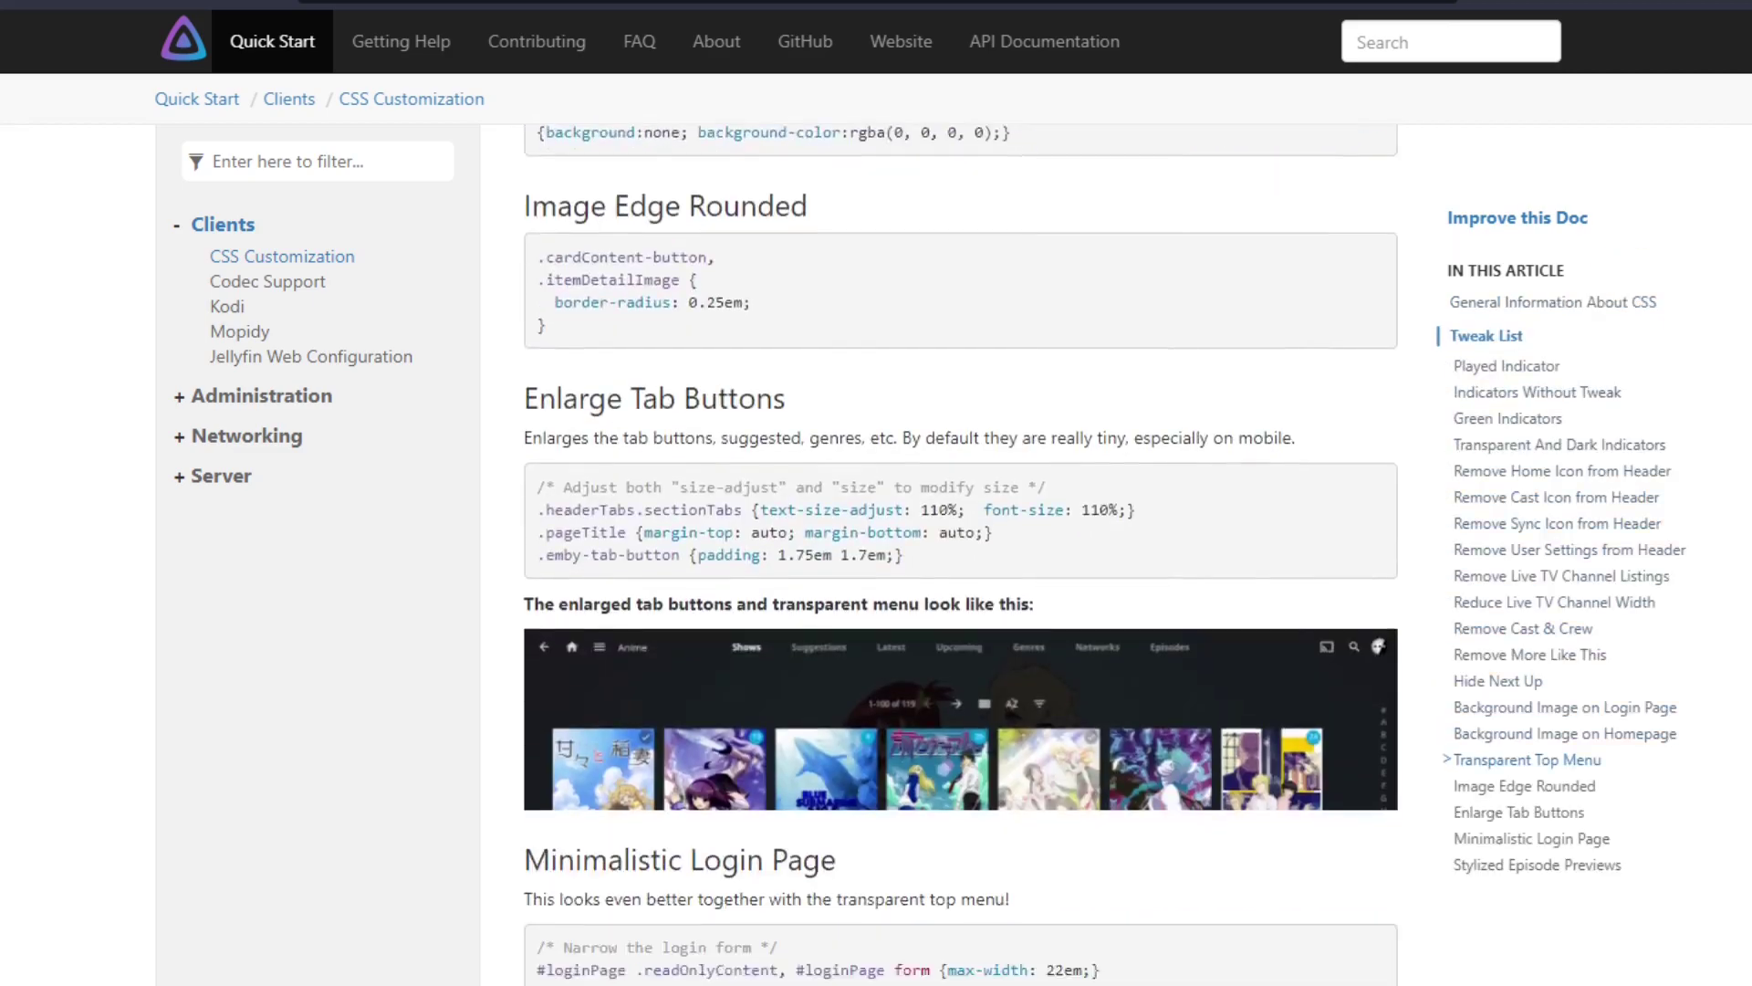
{"action": "scroll", "coordinate": [1739, 566], "scroll_direction": "down", "scroll_amount": 20}
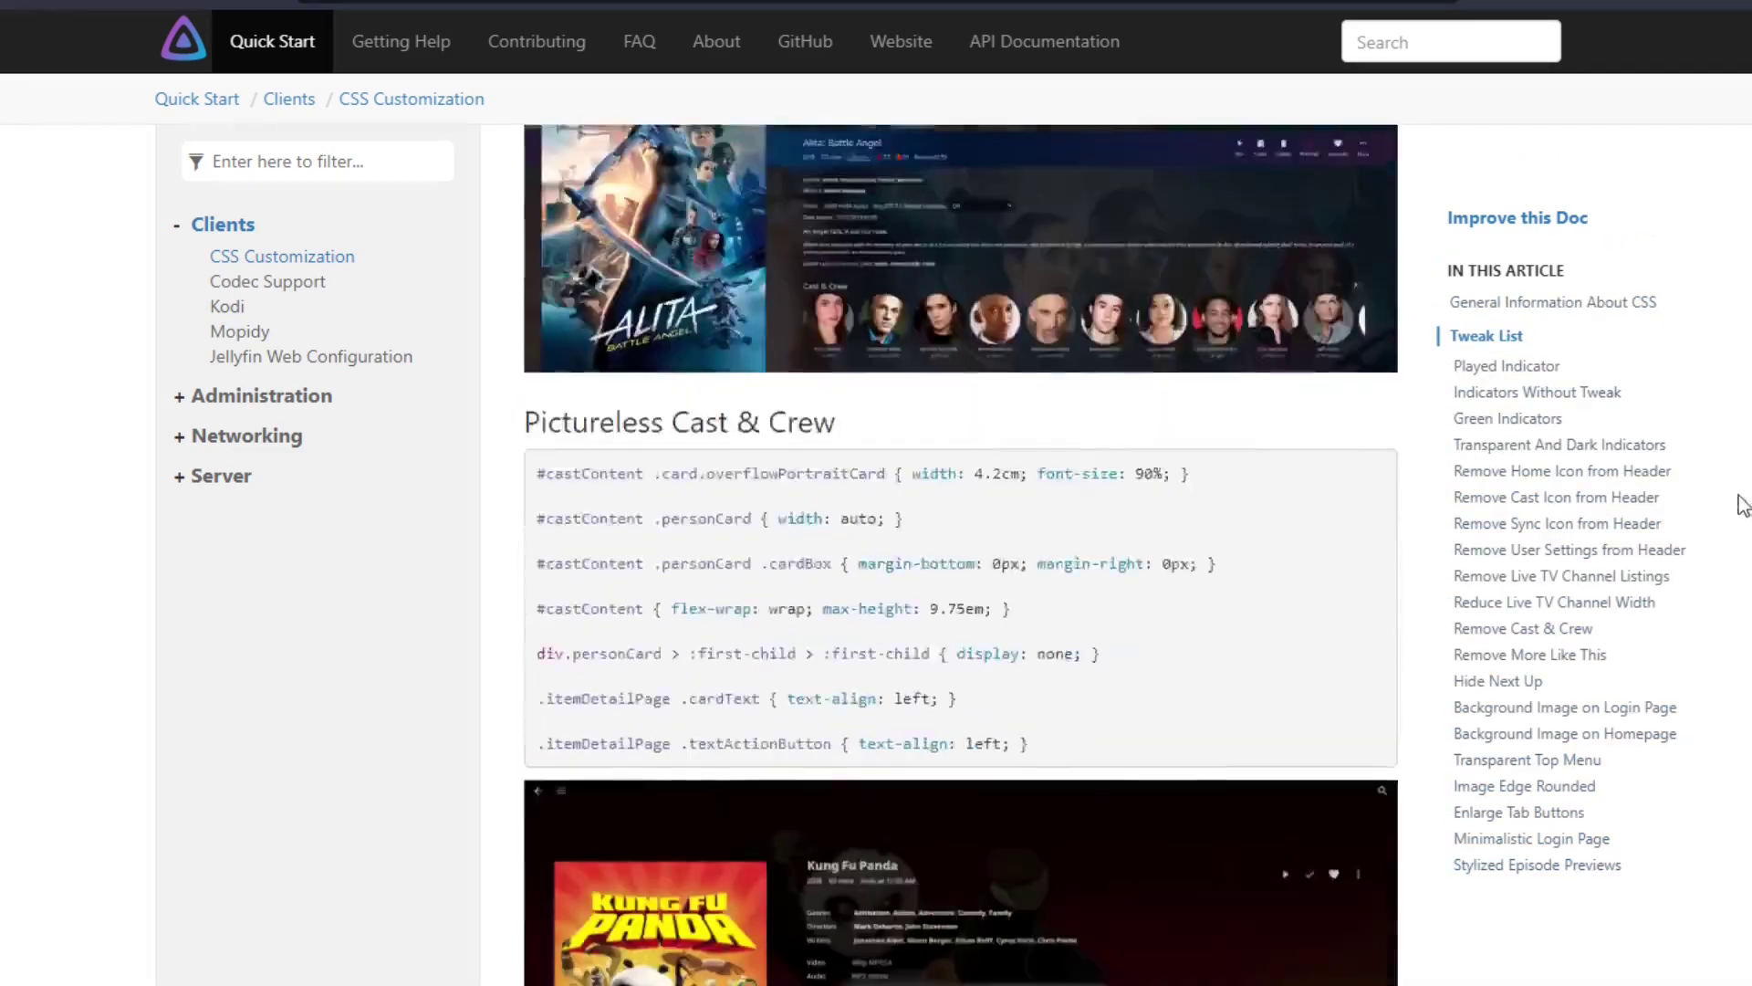
{"action": "scroll", "coordinate": [1738, 639], "scroll_direction": "down", "scroll_amount": 20}
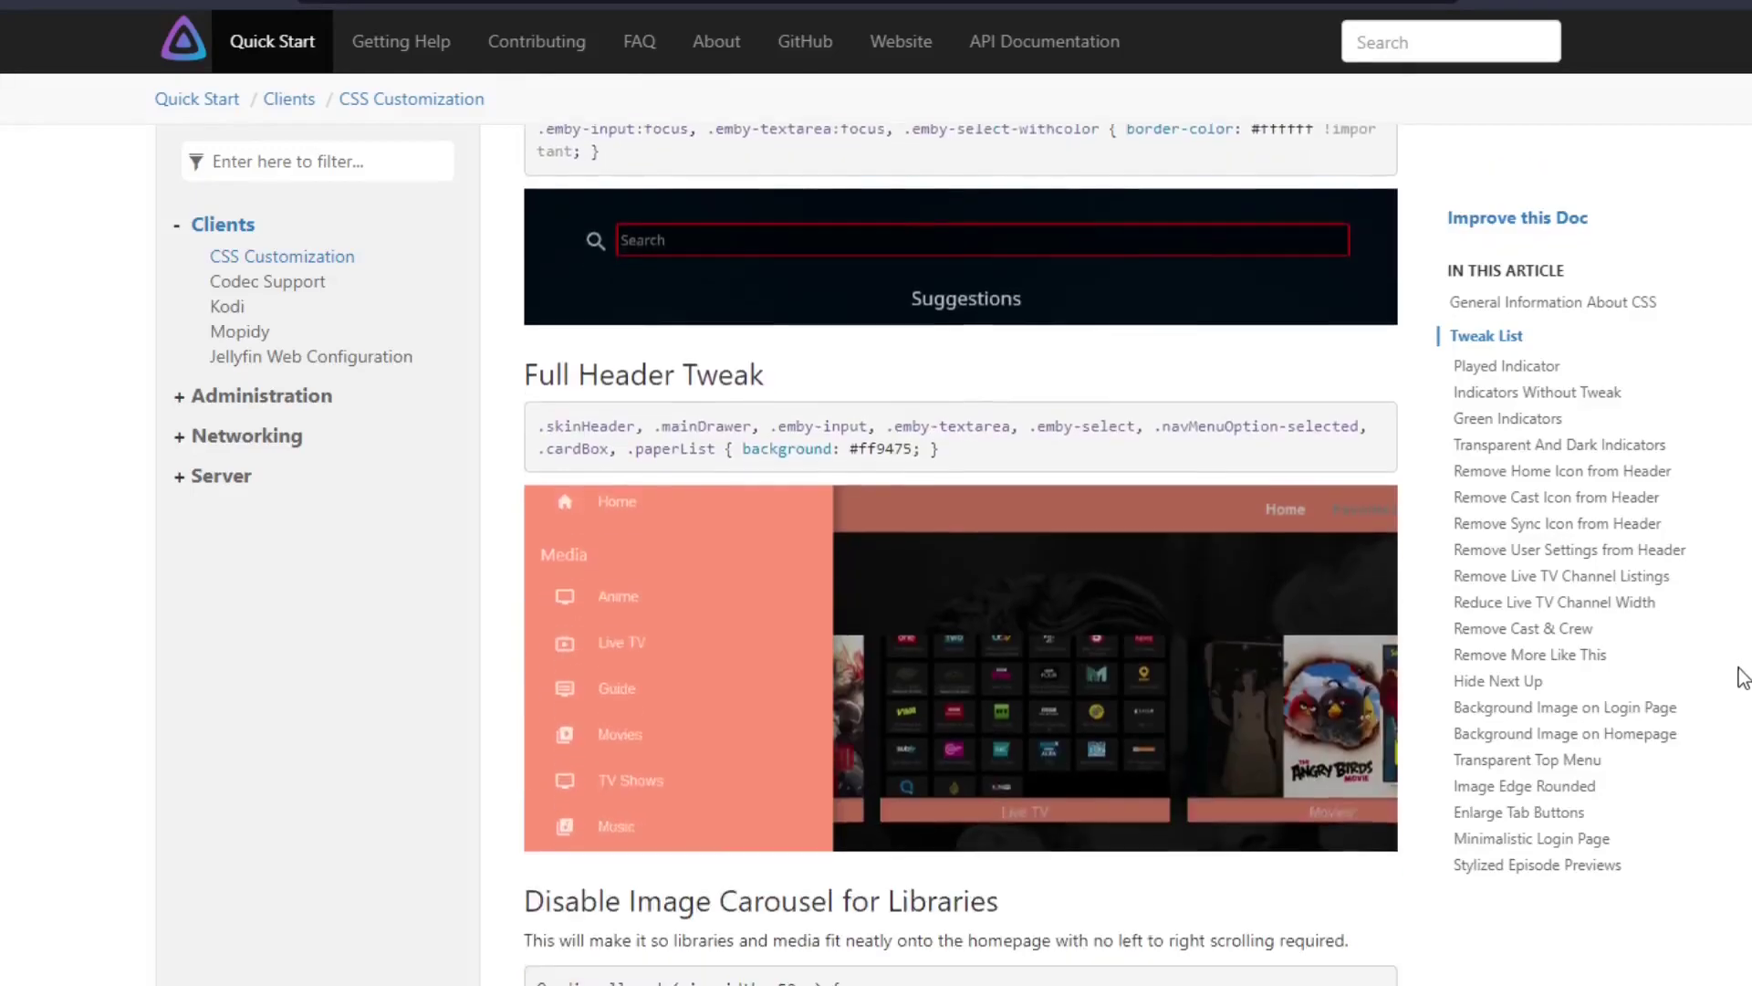
{"action": "scroll", "coordinate": [1723, 823], "scroll_direction": "down", "scroll_amount": 20}
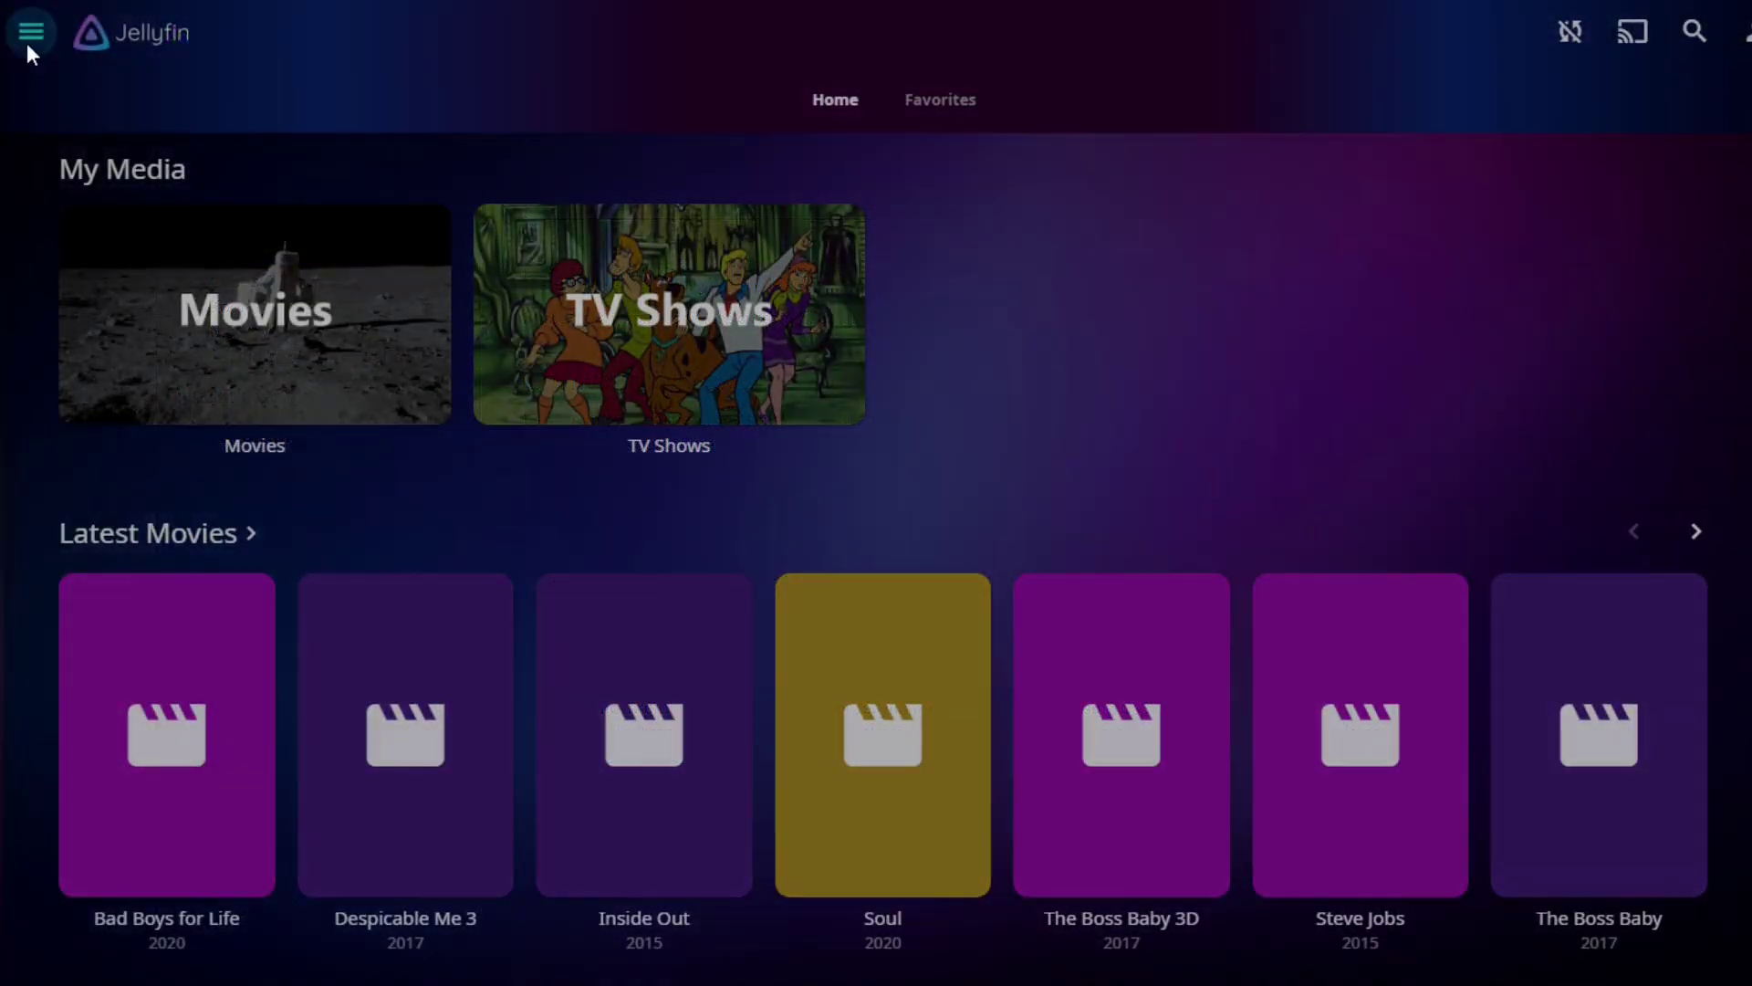
Step: Set the server's login disclaimer to "Create By Tech. Contact me if you have lost your password", save, and check it on the sign-in page
{"action": "left_click", "coordinate": [27, 38]}
{"action": "left_click", "coordinate": [197, 351]}
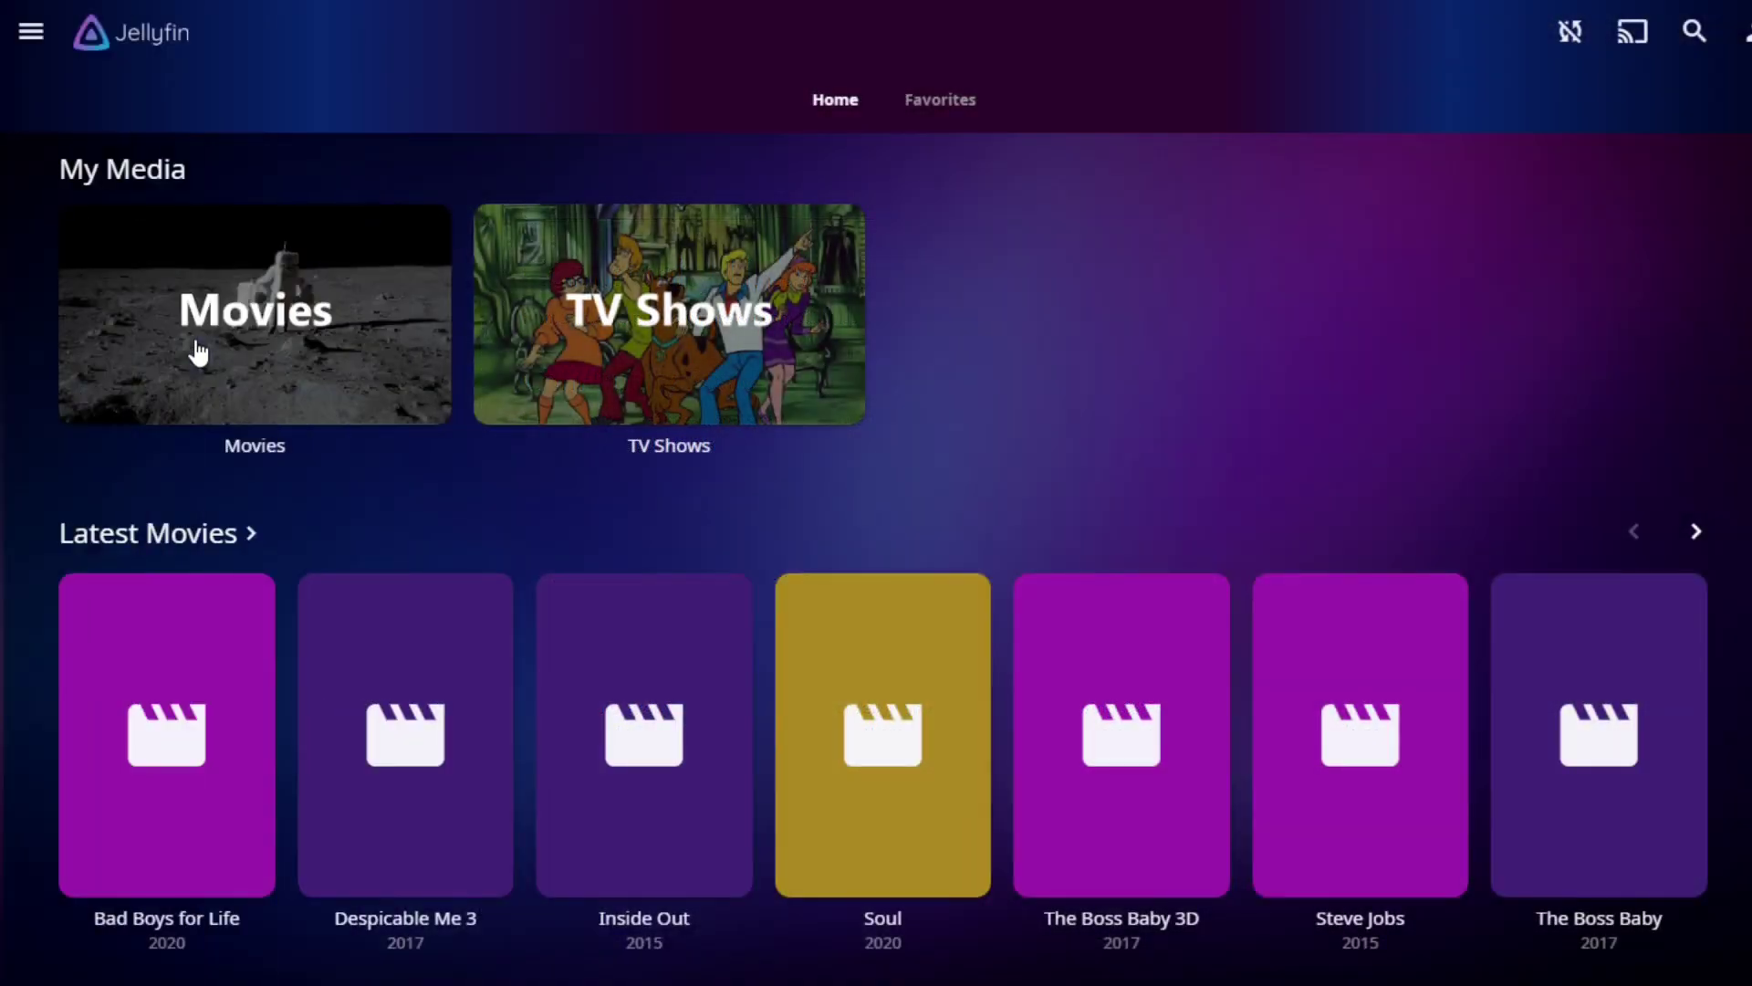
{"action": "left_click", "coordinate": [146, 236]}
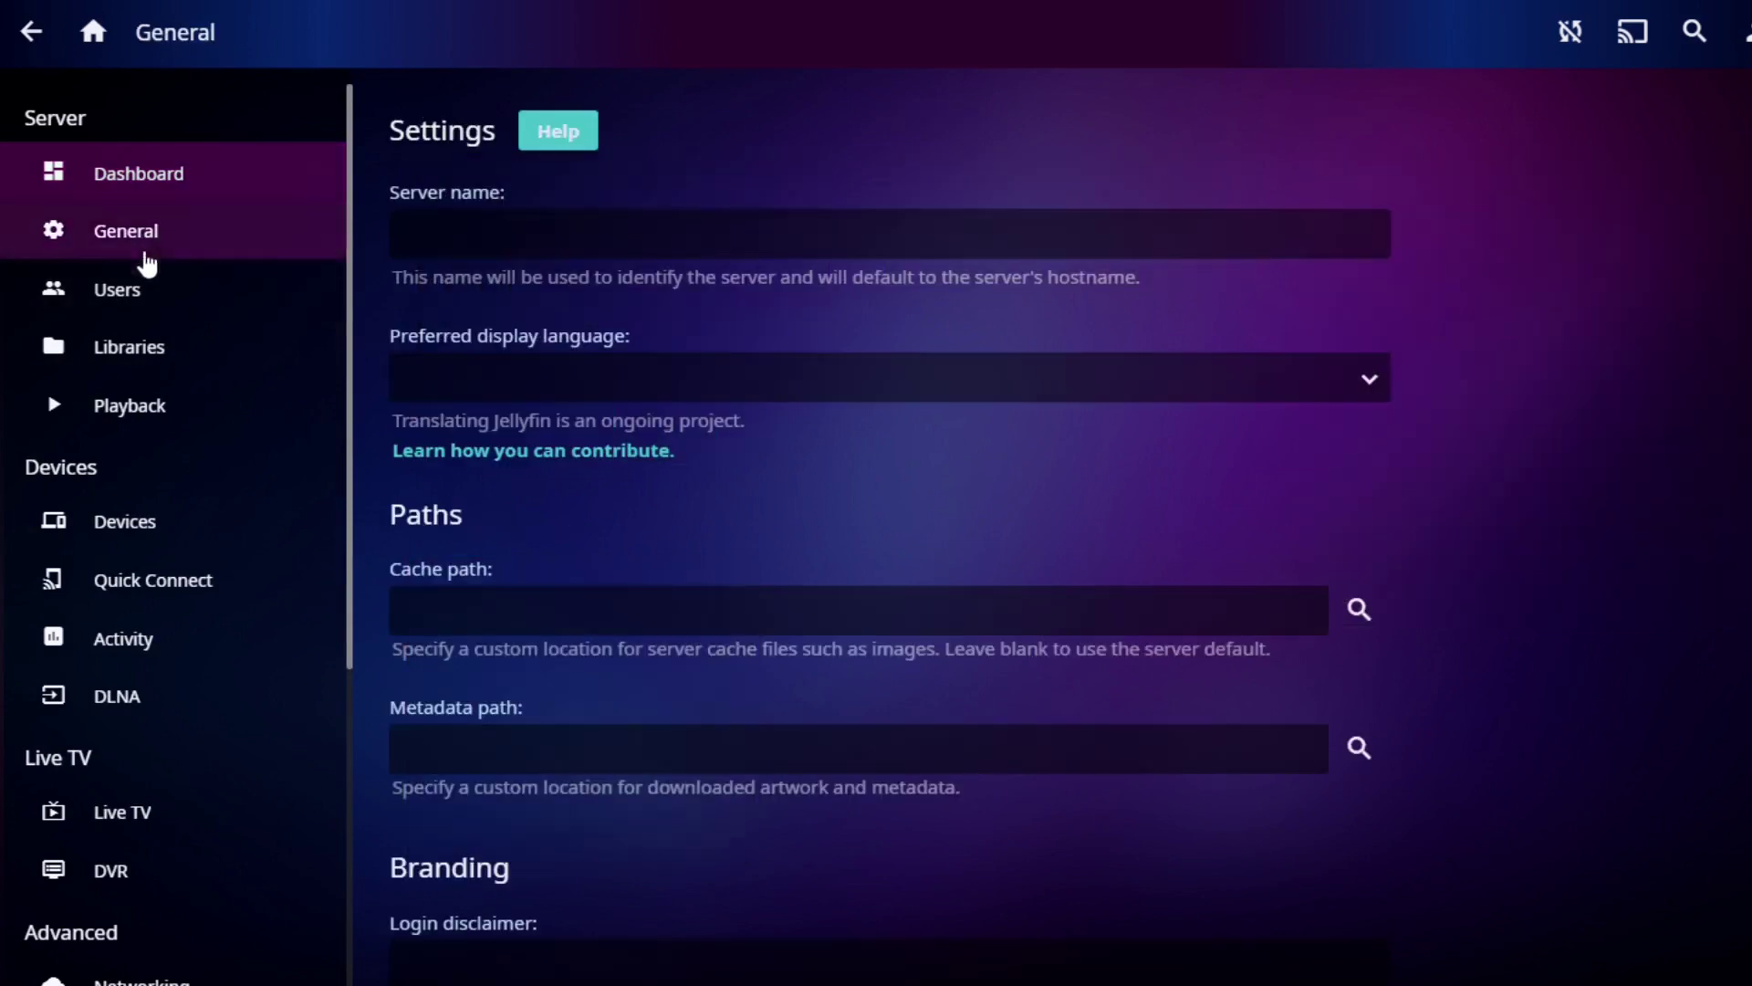
{"action": "scroll", "coordinate": [935, 478], "scroll_direction": "down", "scroll_amount": 3}
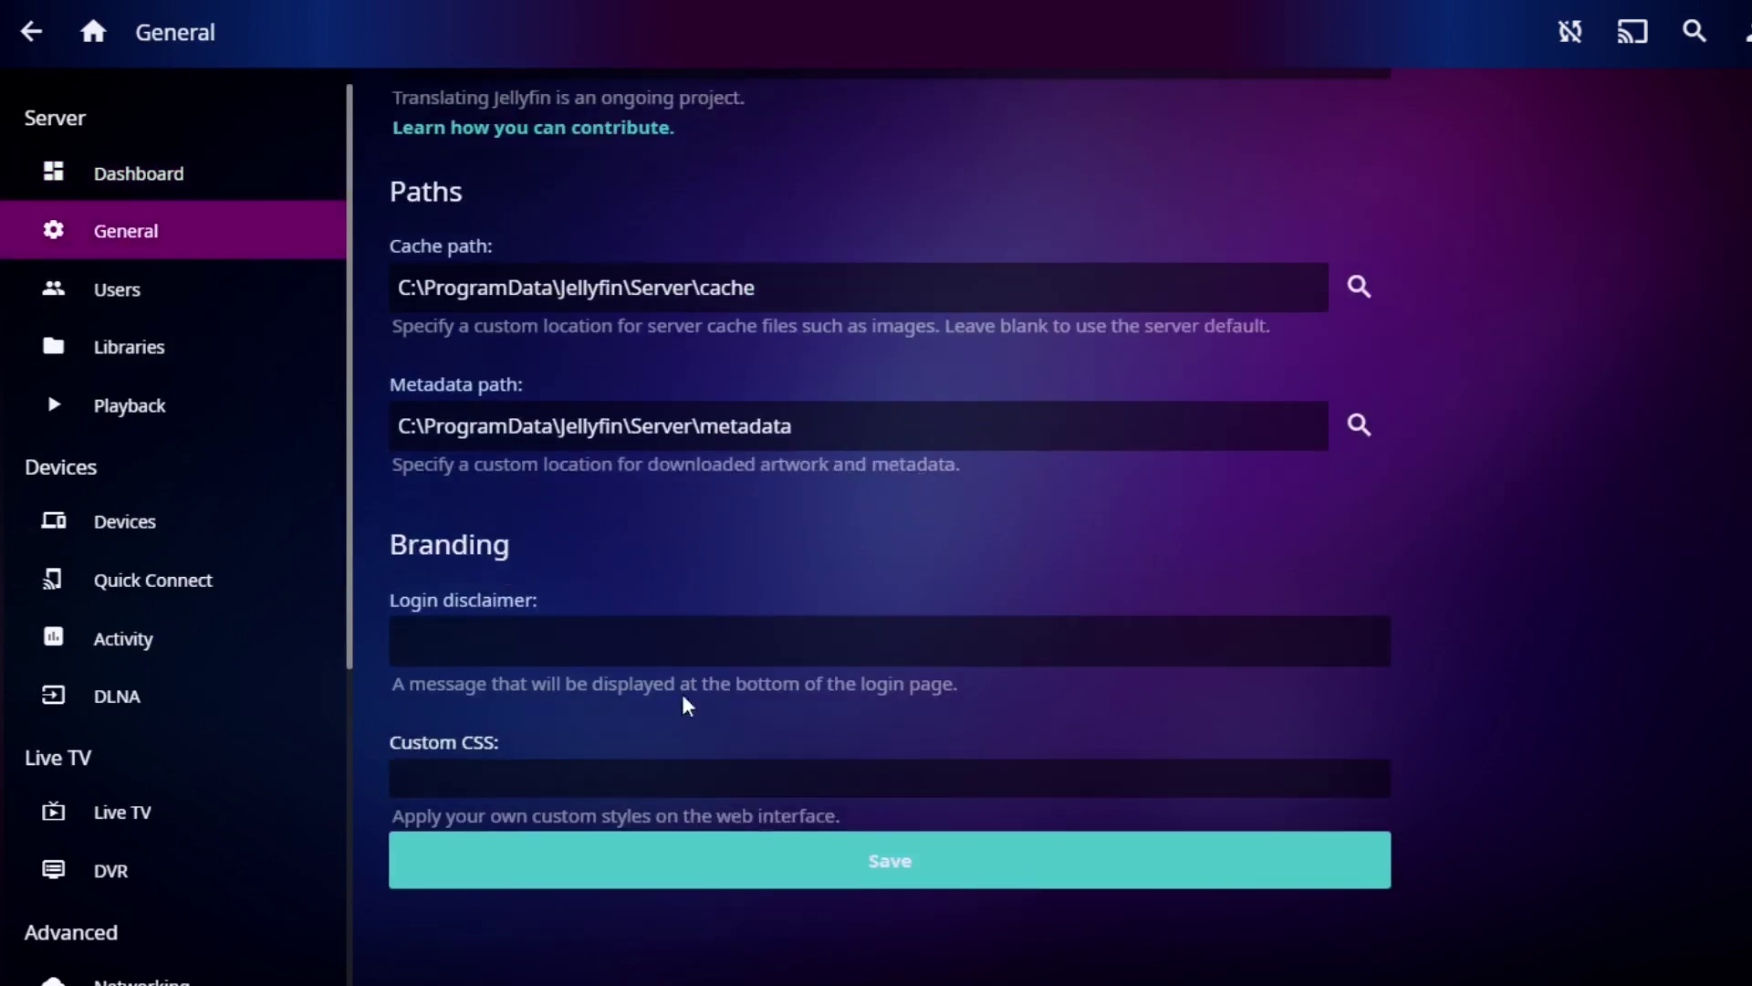
{"action": "left_click", "coordinate": [568, 785]}
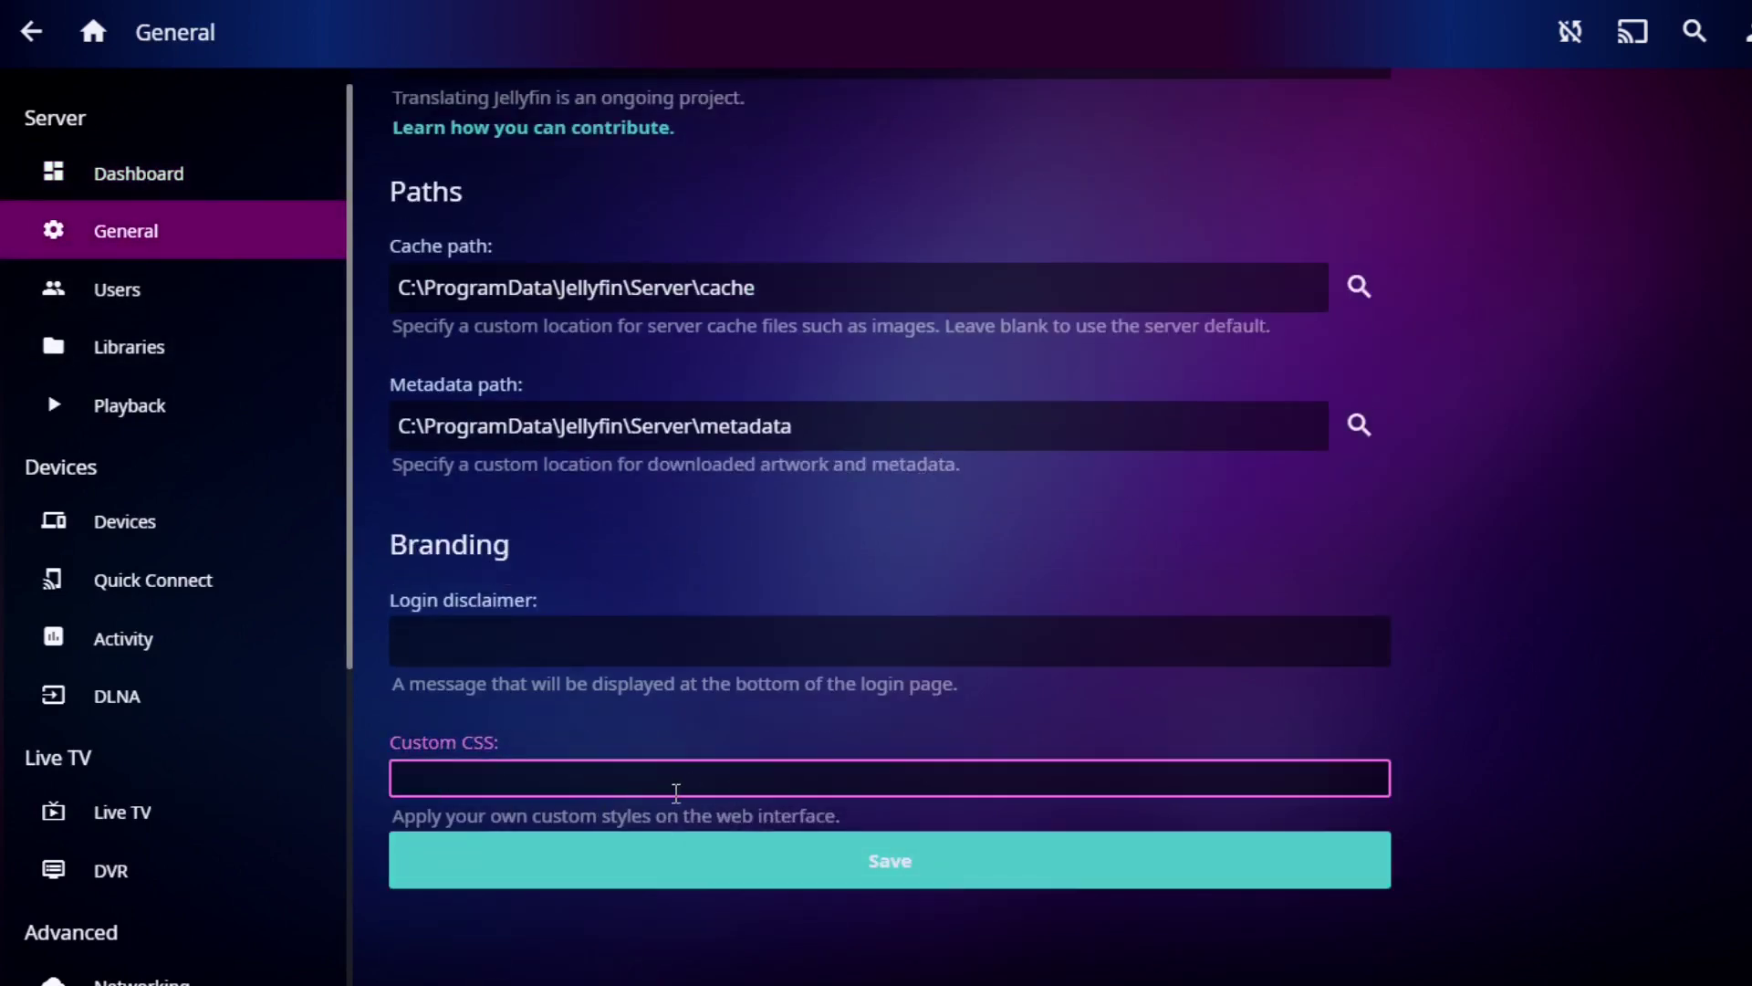
{"action": "left_click", "coordinate": [517, 635]}
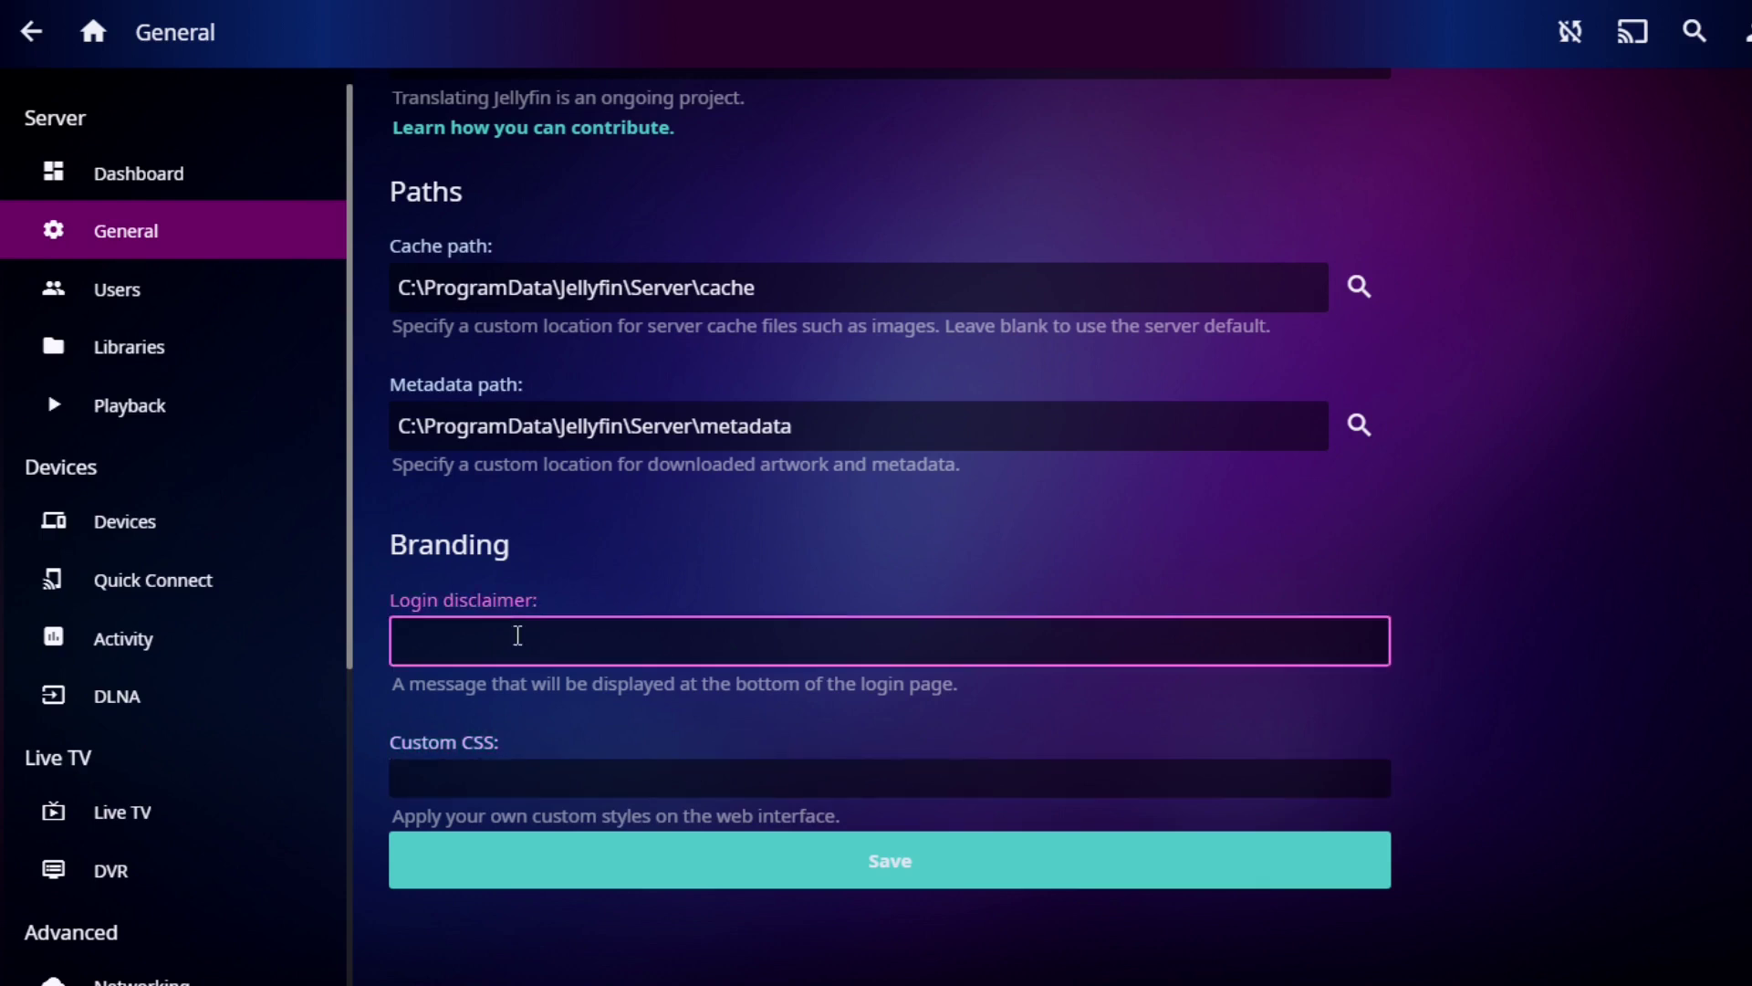
{"action": "type", "text": "Create By Tech"}
{"action": "type", "text": ". Contact me if you have lost your password"}
{"action": "left_click", "coordinate": [803, 874]}
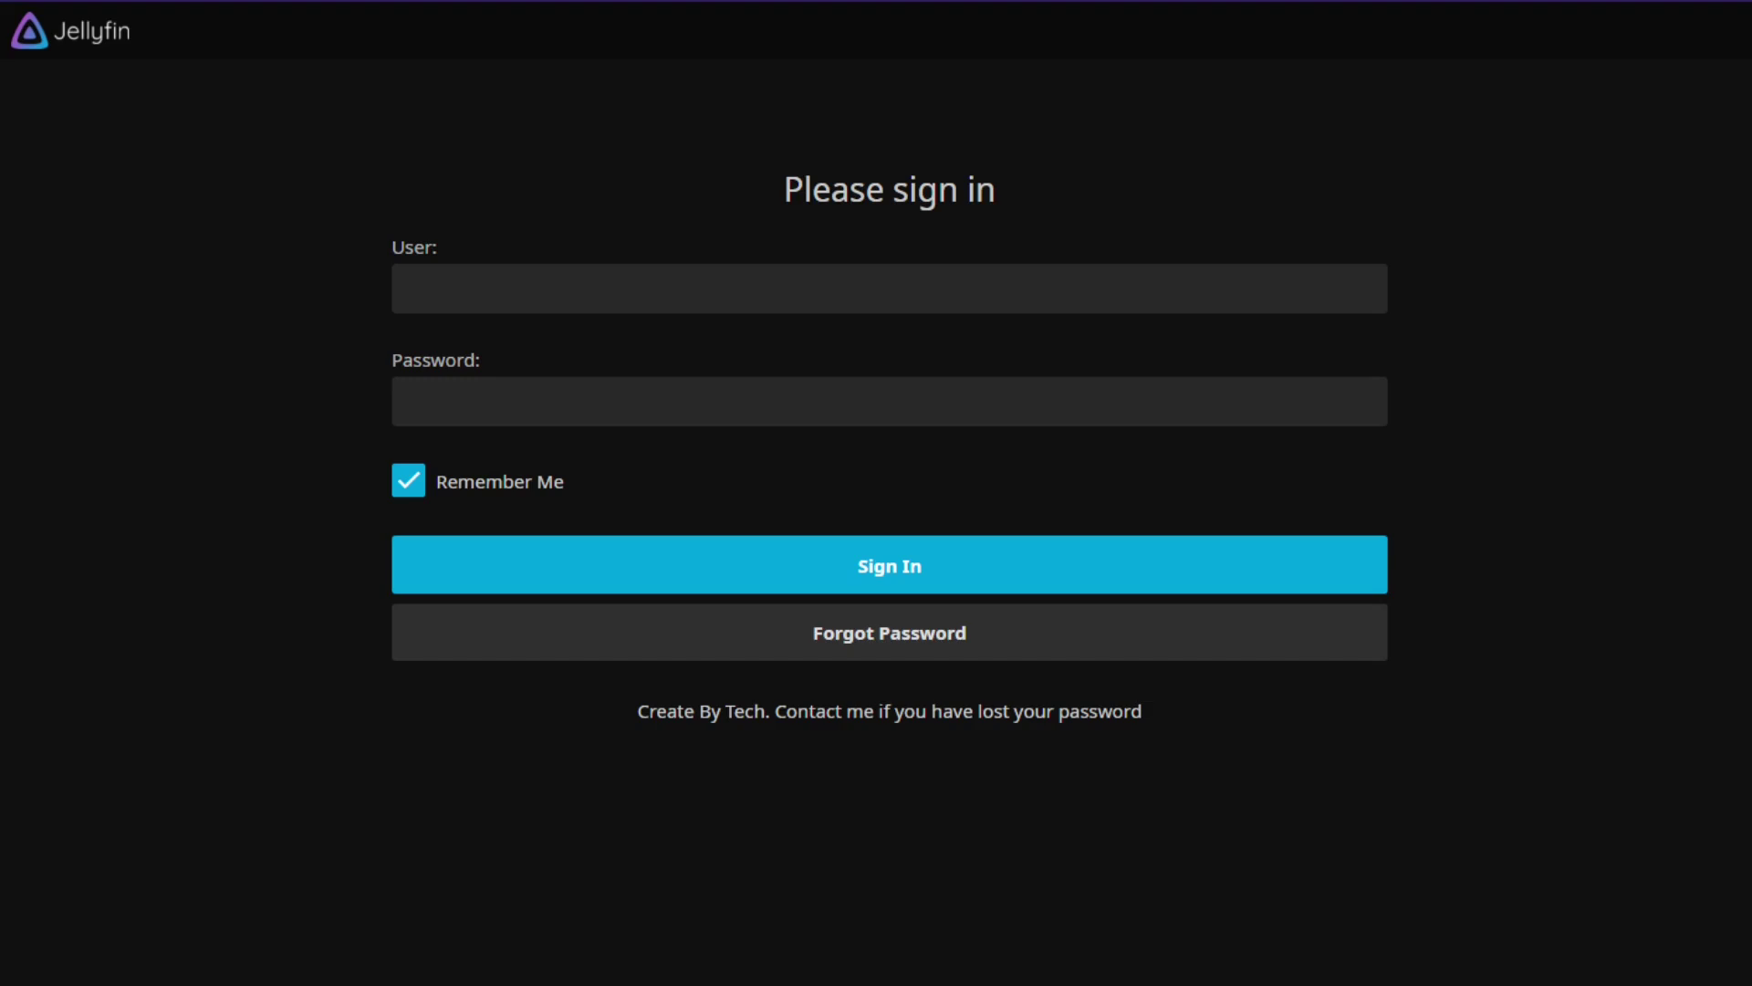
{"action": "left_click_drag", "start_coordinate": [642, 709], "coordinate": [1157, 736]}
Step: Switch to the browser window with the localhost:8096 server and open the Plugins page of its dashboard
{"action": "left_click", "coordinate": [892, 982]}
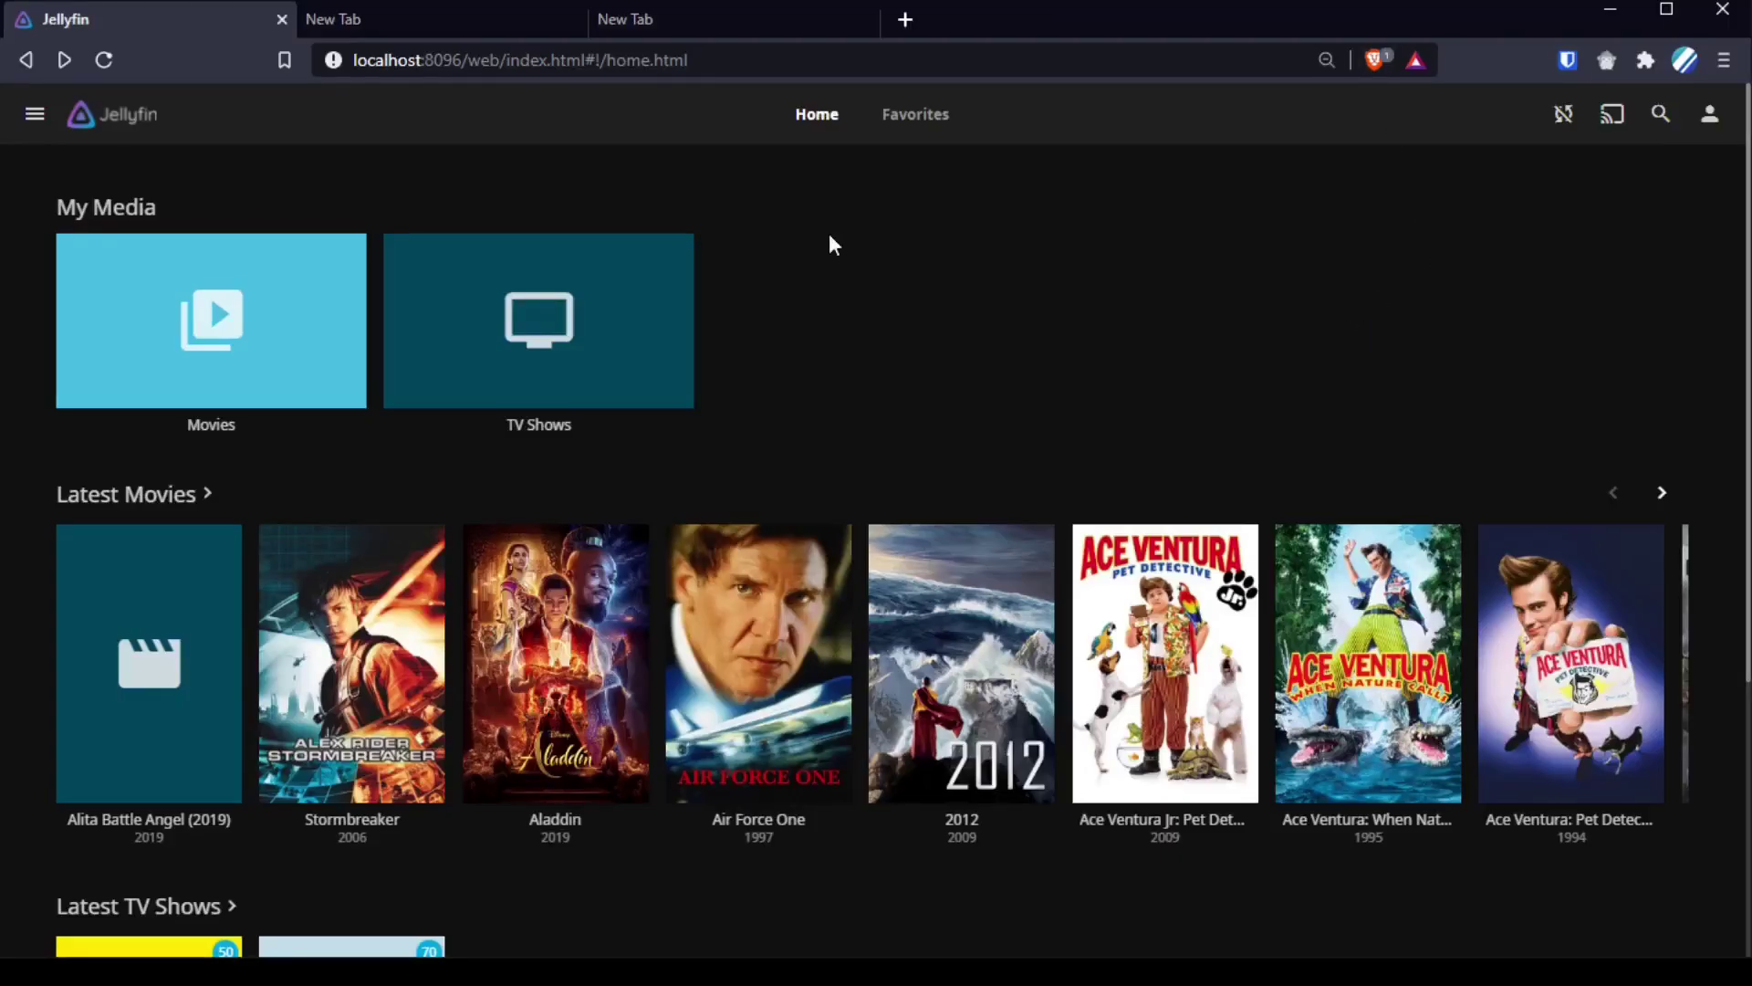
{"action": "left_click", "coordinate": [39, 120]}
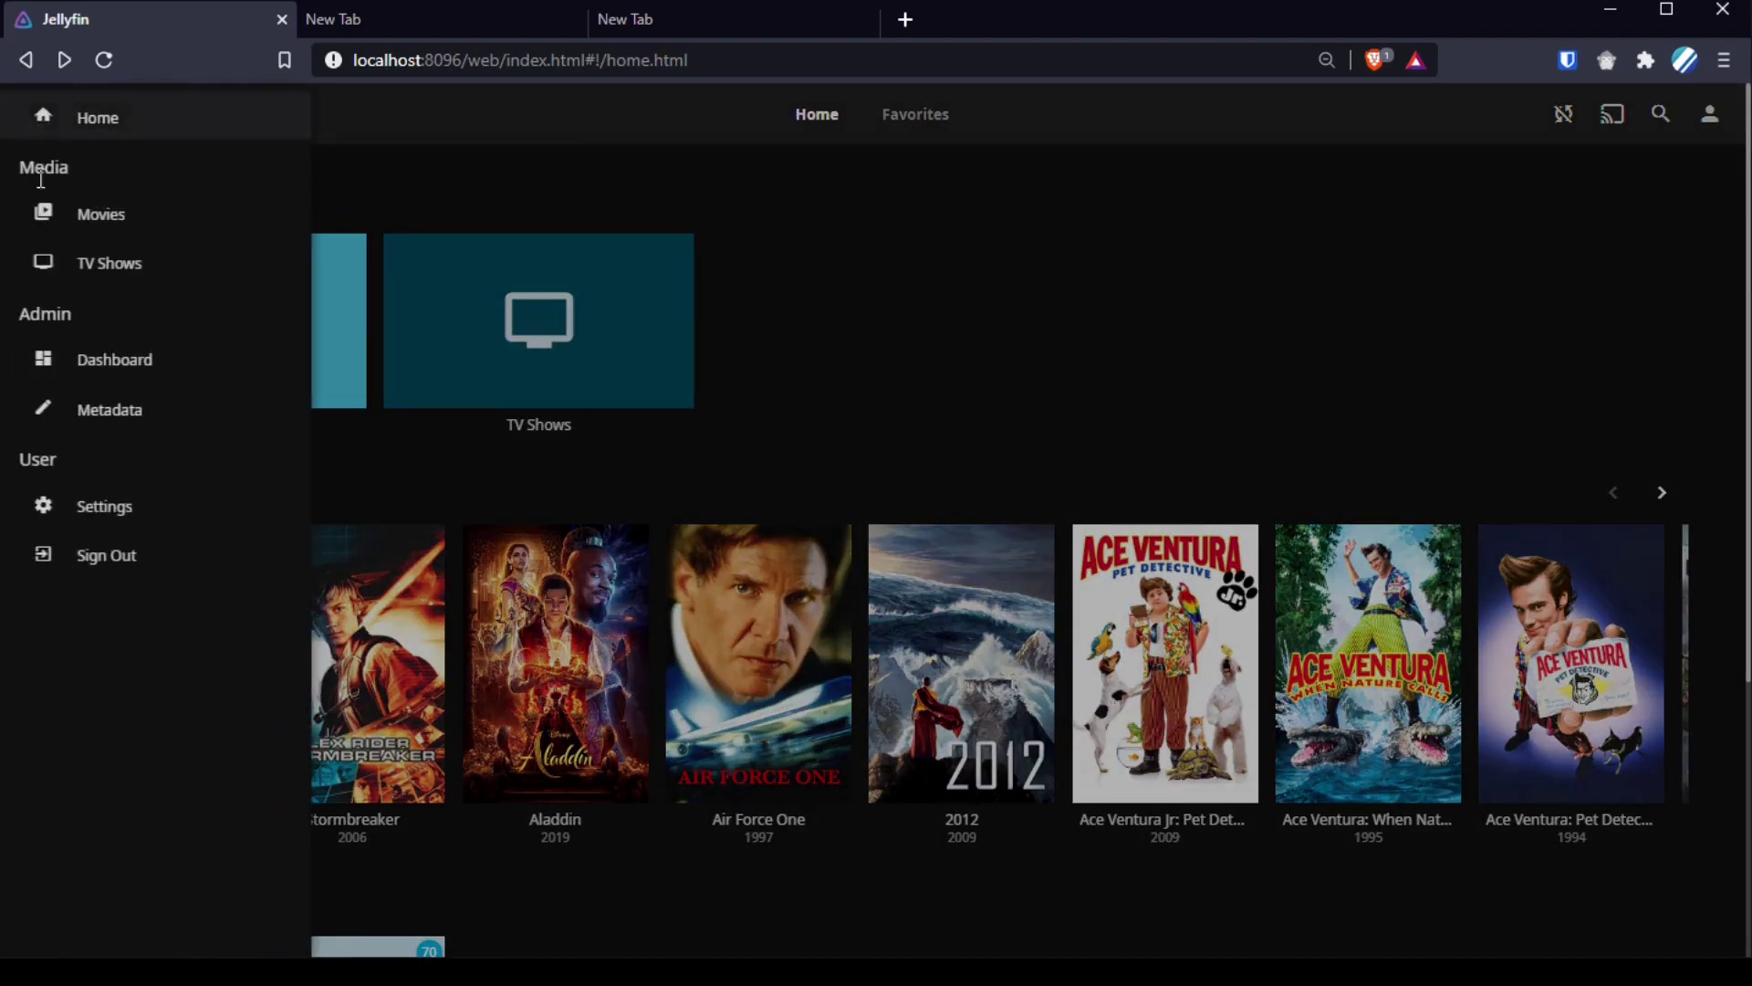
{"action": "left_click", "coordinate": [135, 359]}
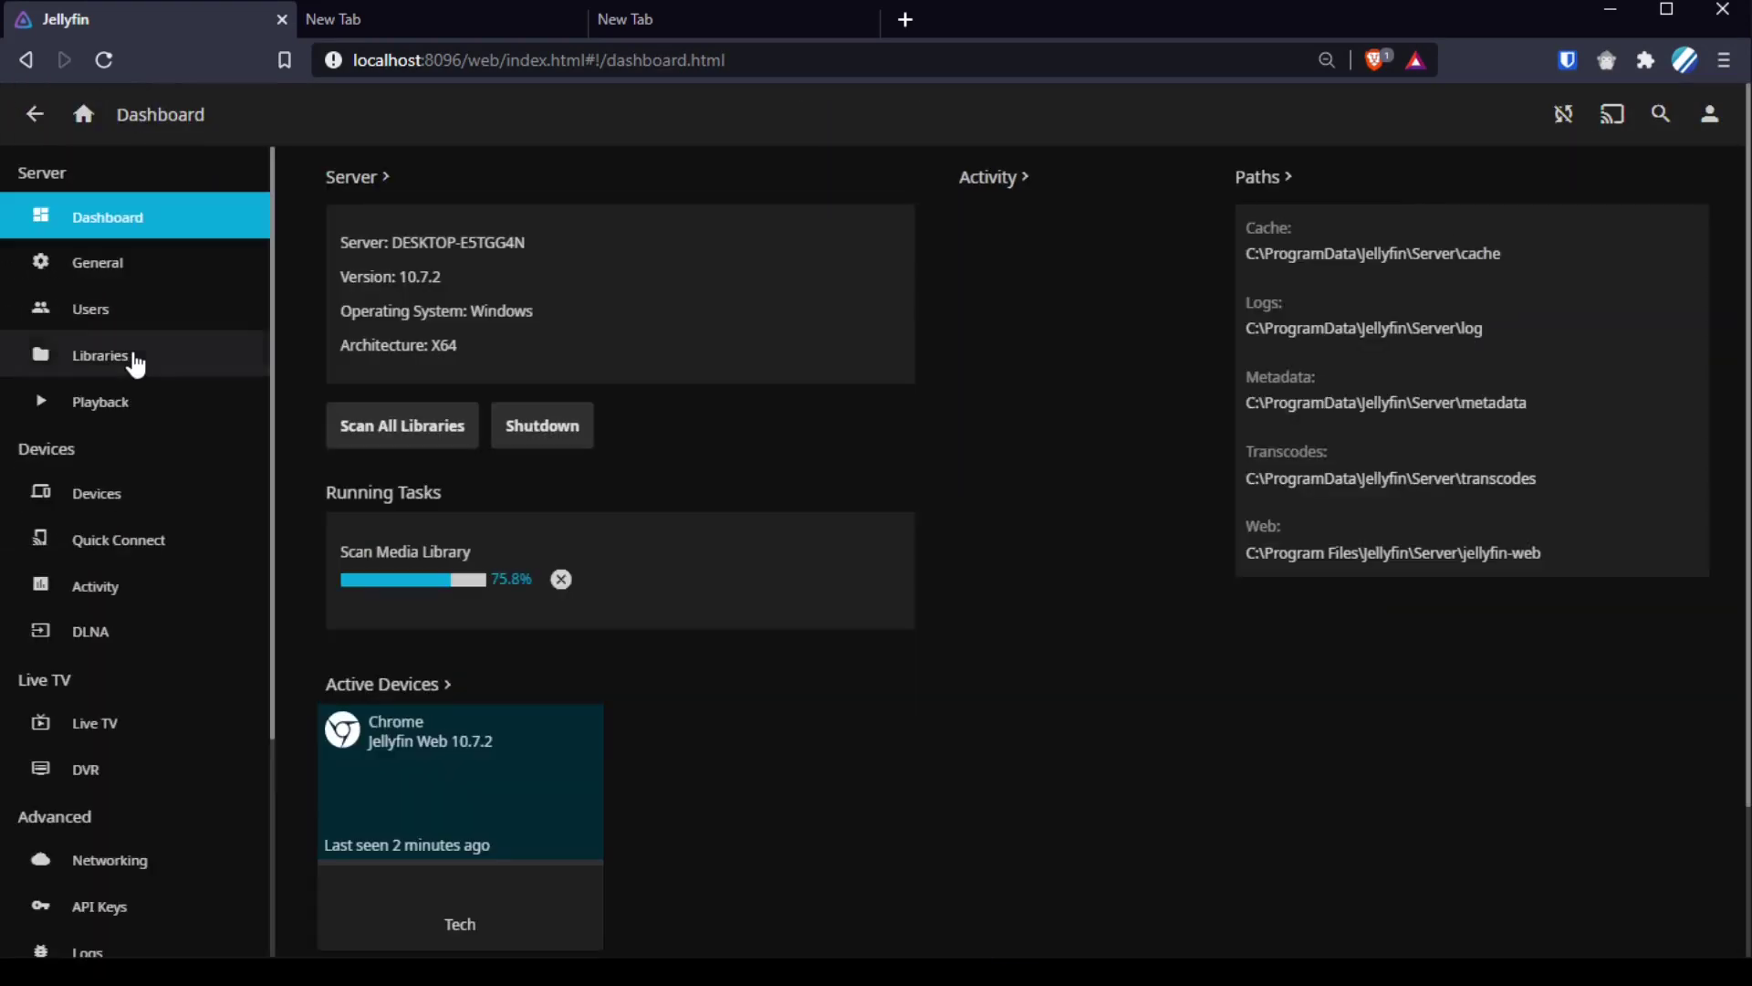
{"action": "scroll", "coordinate": [132, 545], "scroll_direction": "down", "scroll_amount": 2}
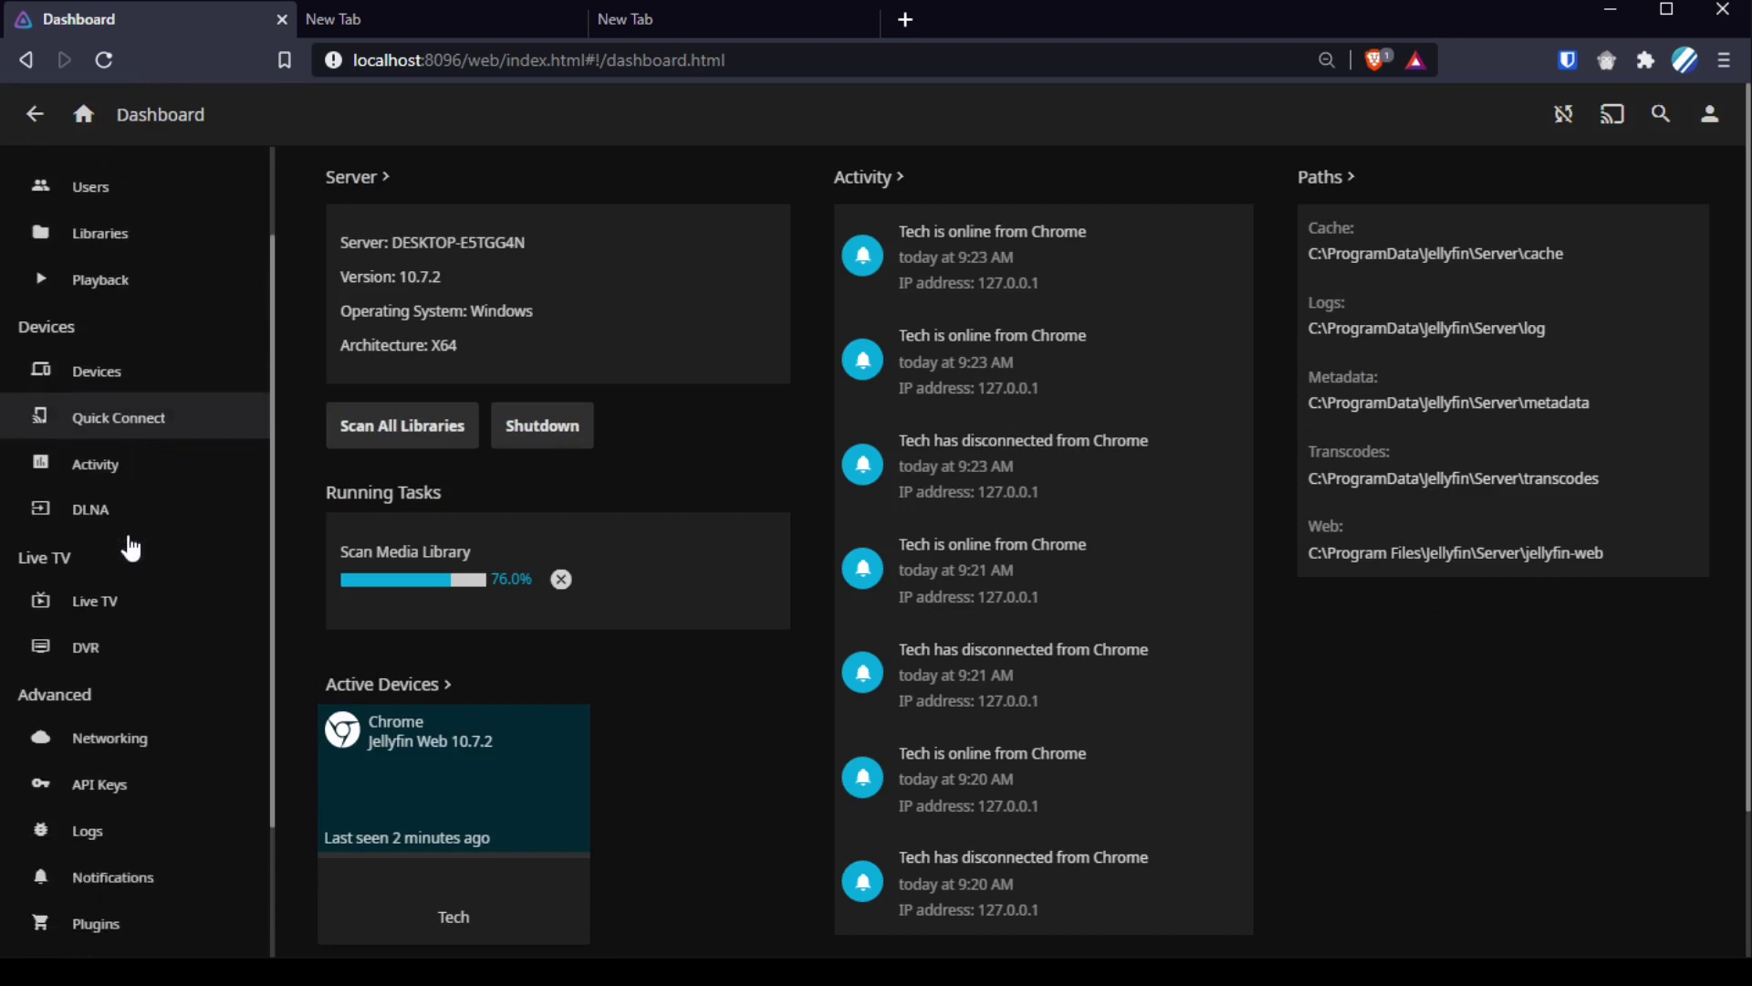
{"action": "scroll", "coordinate": [136, 657], "scroll_direction": "down", "scroll_amount": 2}
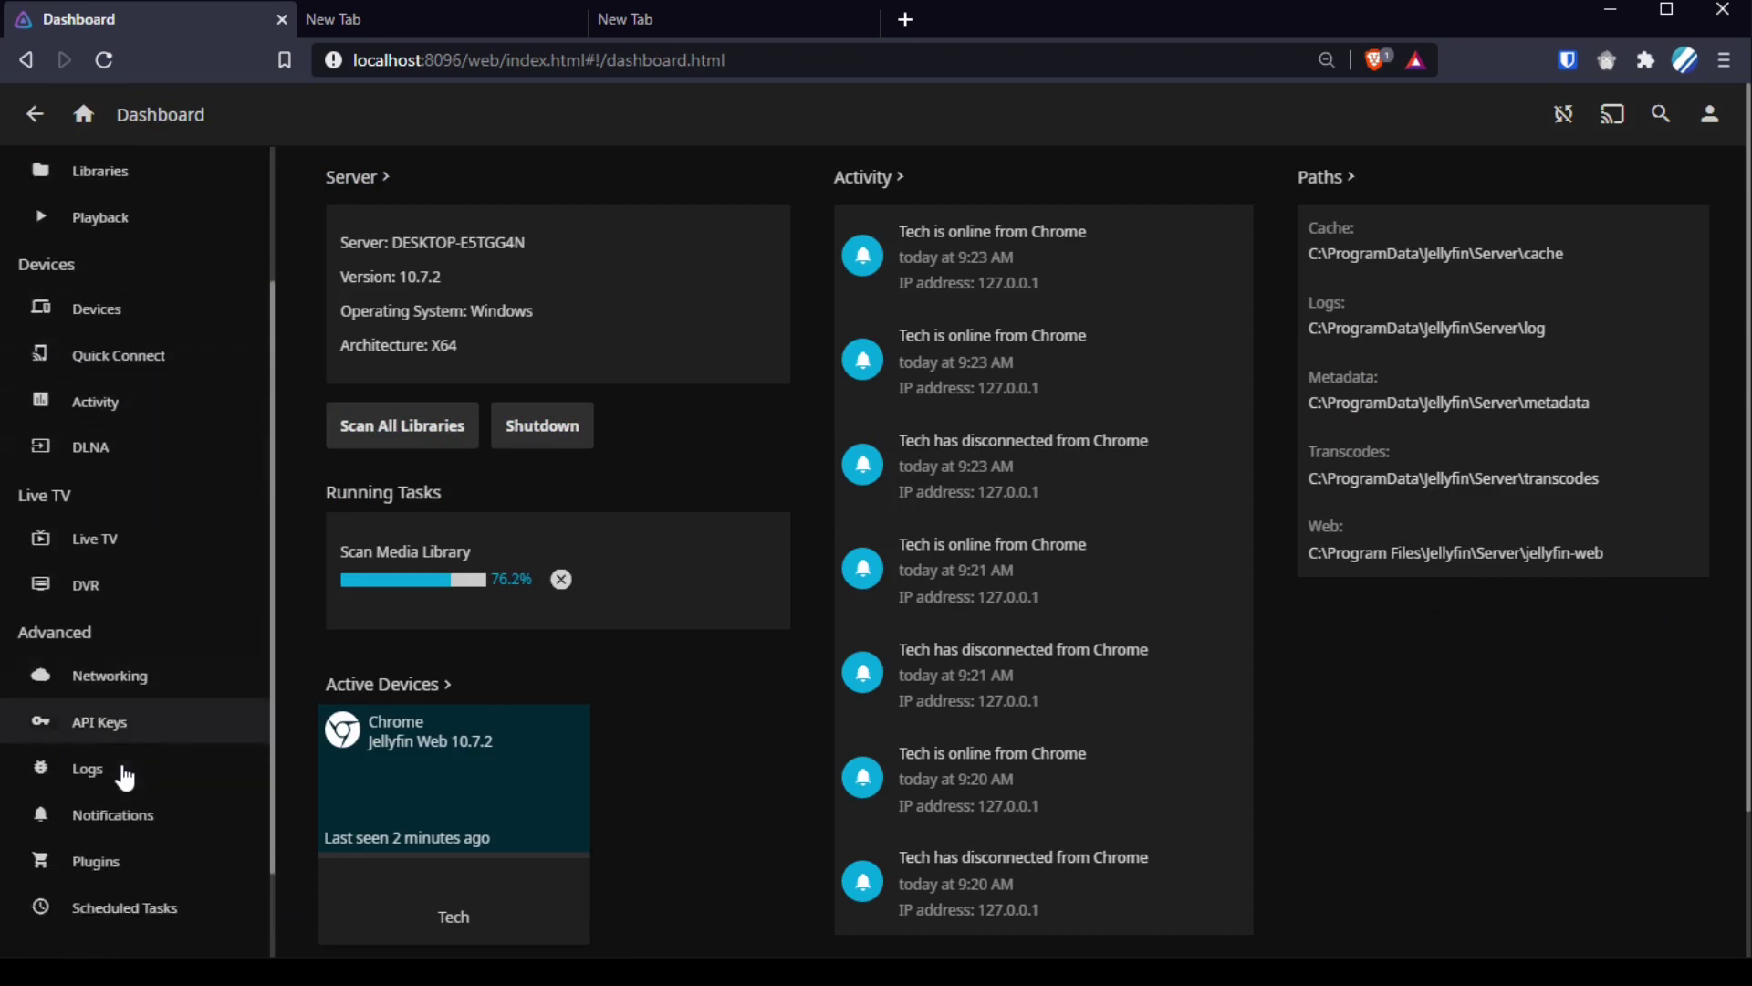
{"action": "left_click", "coordinate": [119, 802]}
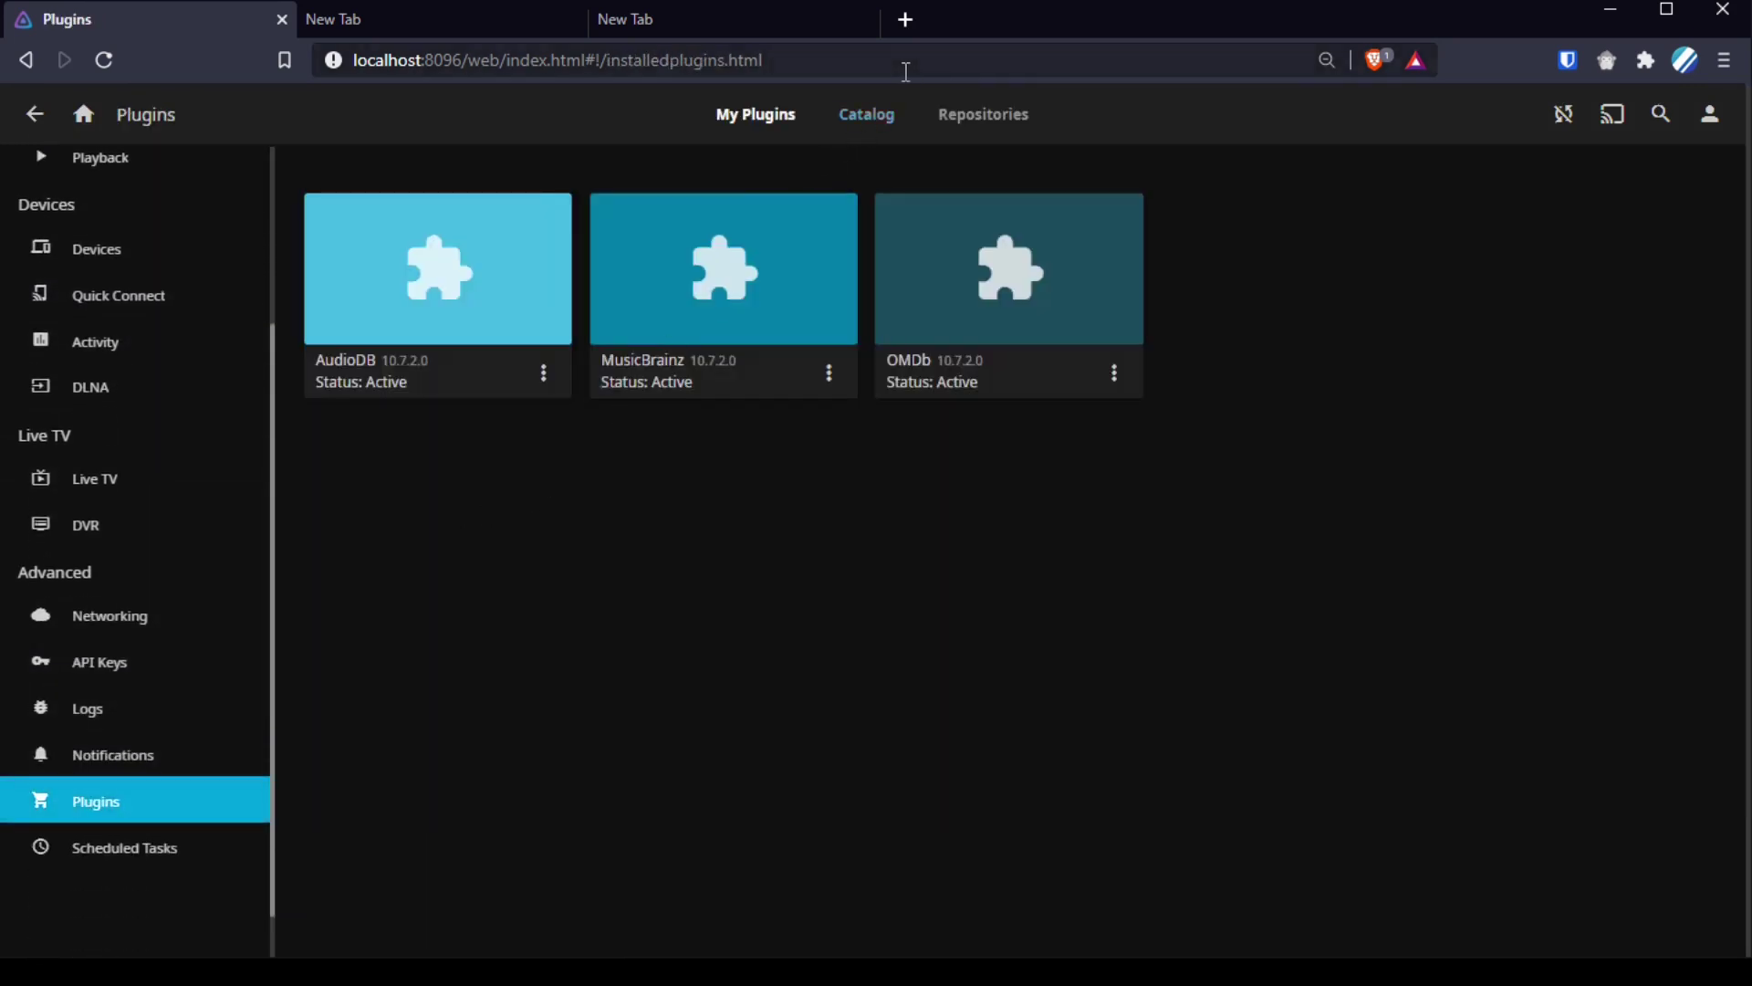
Step: Start a new plugin repository on the Repositories page and name it "3rd party repo"
{"action": "left_click", "coordinate": [983, 114]}
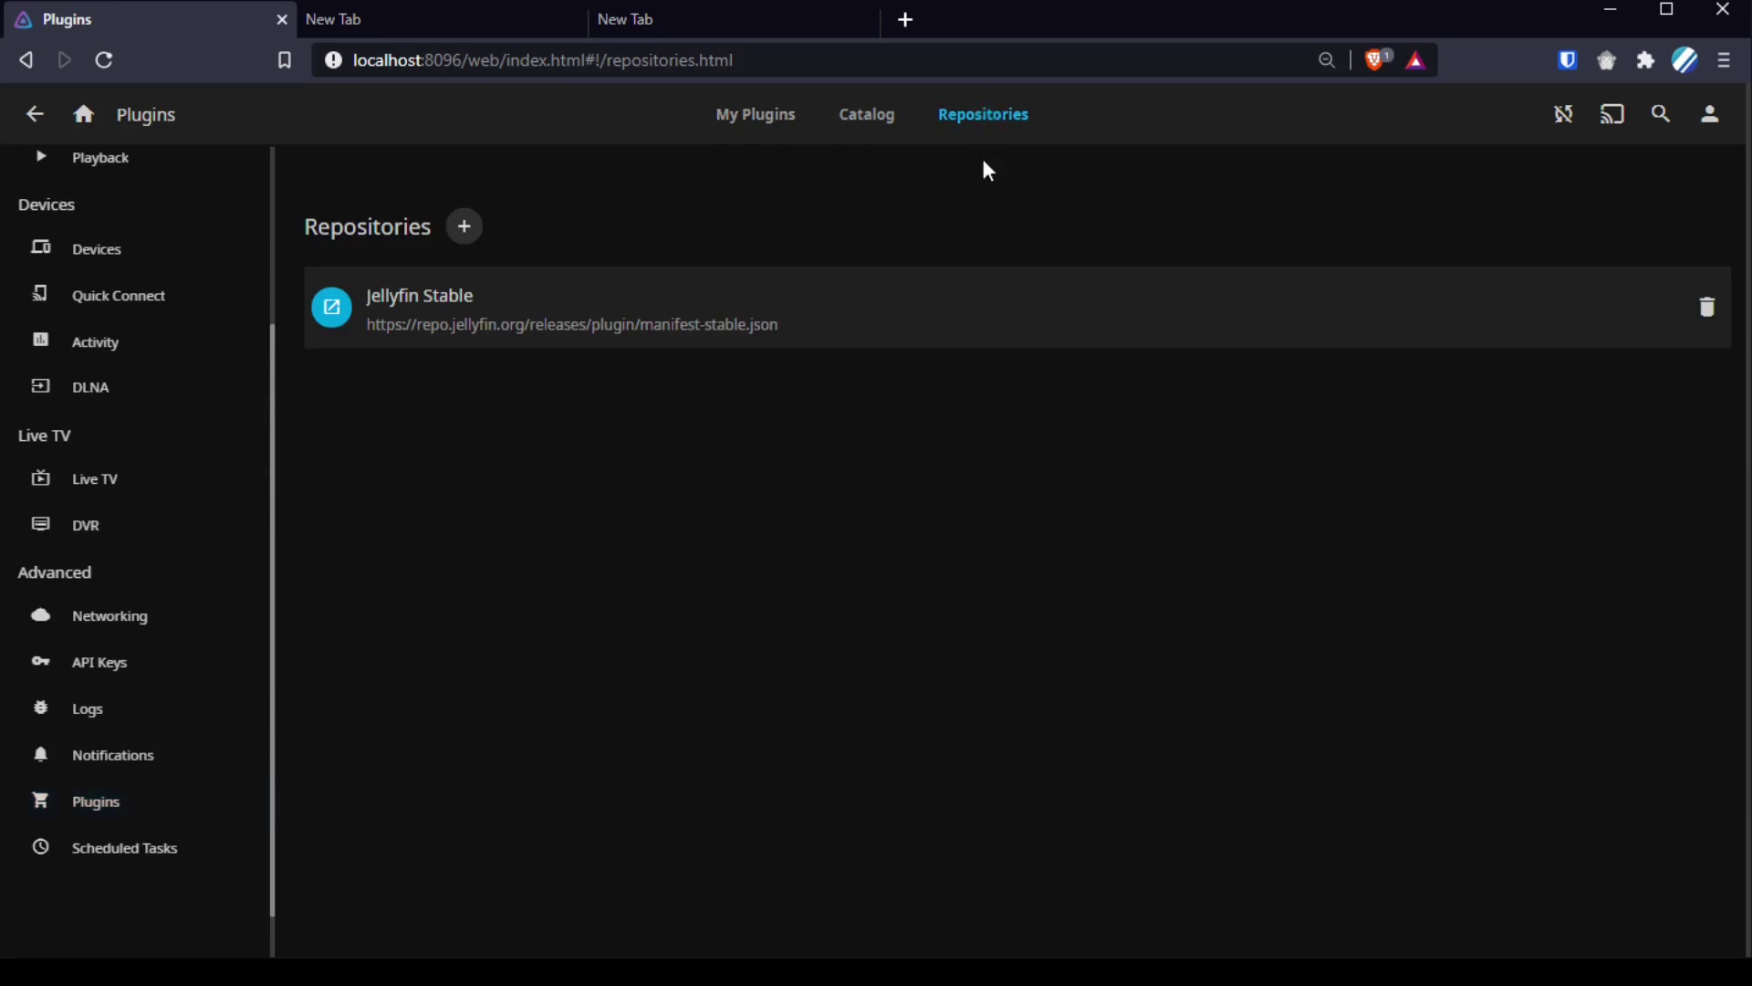
{"action": "left_click", "coordinate": [461, 227]}
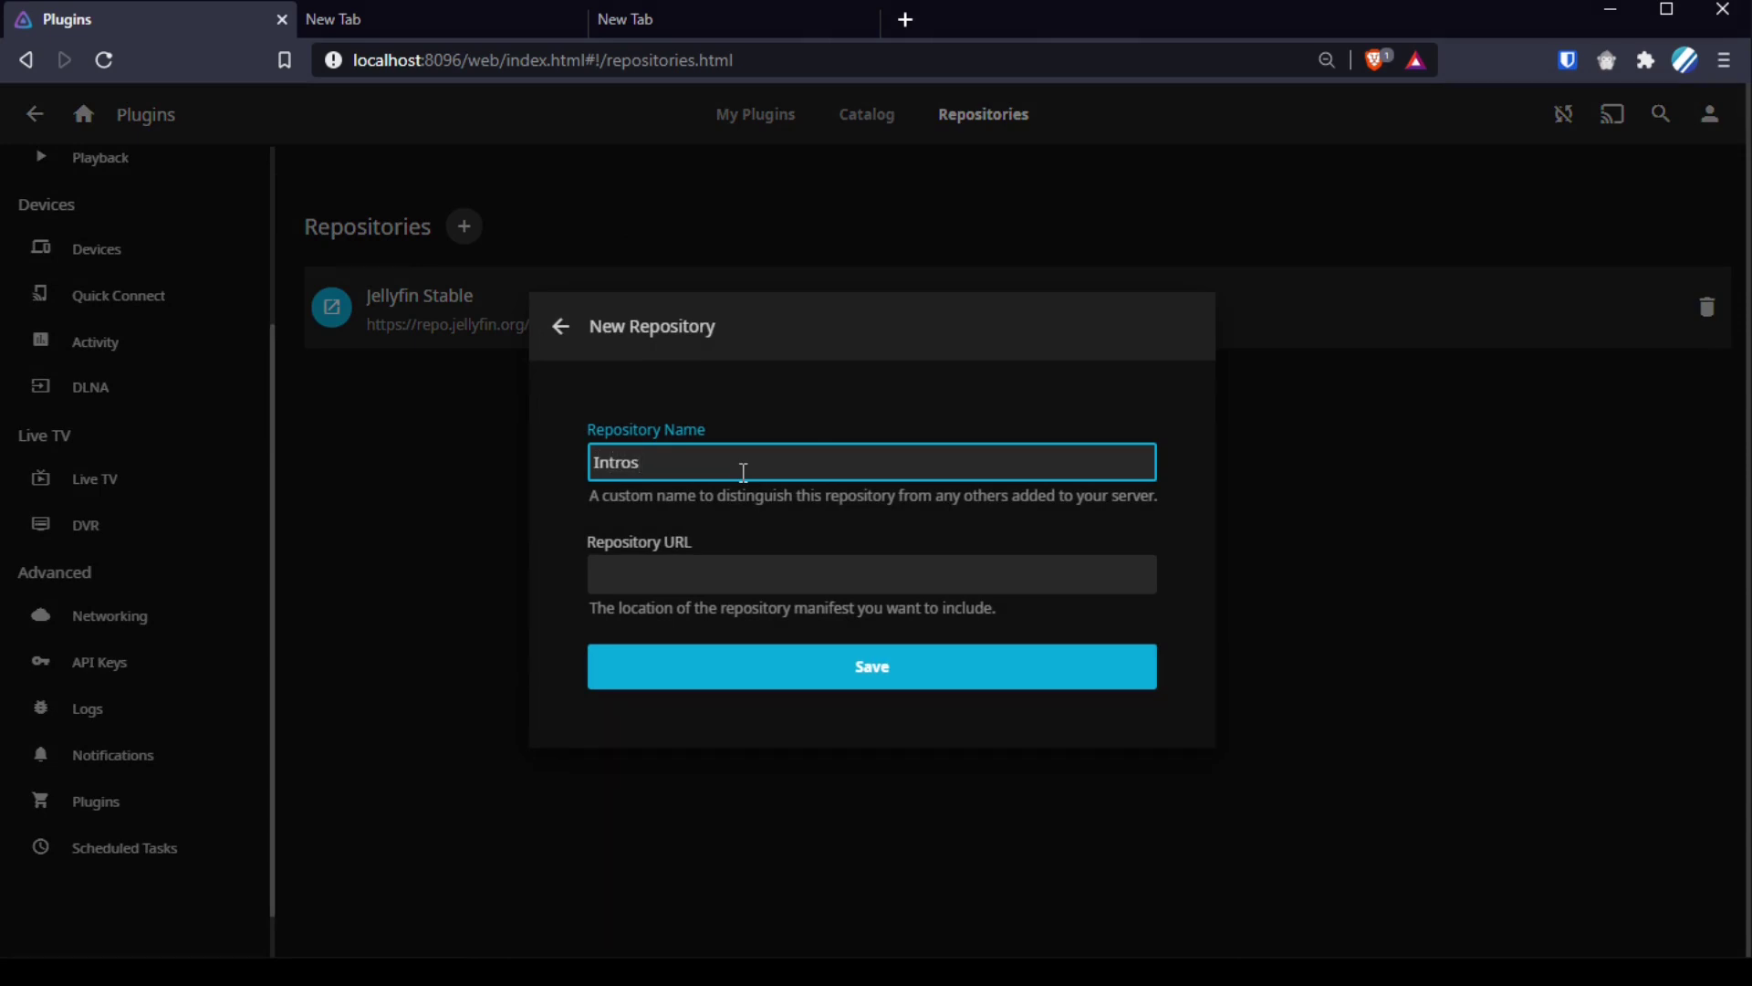
{"action": "key", "text": "BackSpace"}
{"action": "key", "text": "BackSpace"}
{"action": "key", "text": "BackSpace"}
{"action": "key", "text": "BackSpace"}
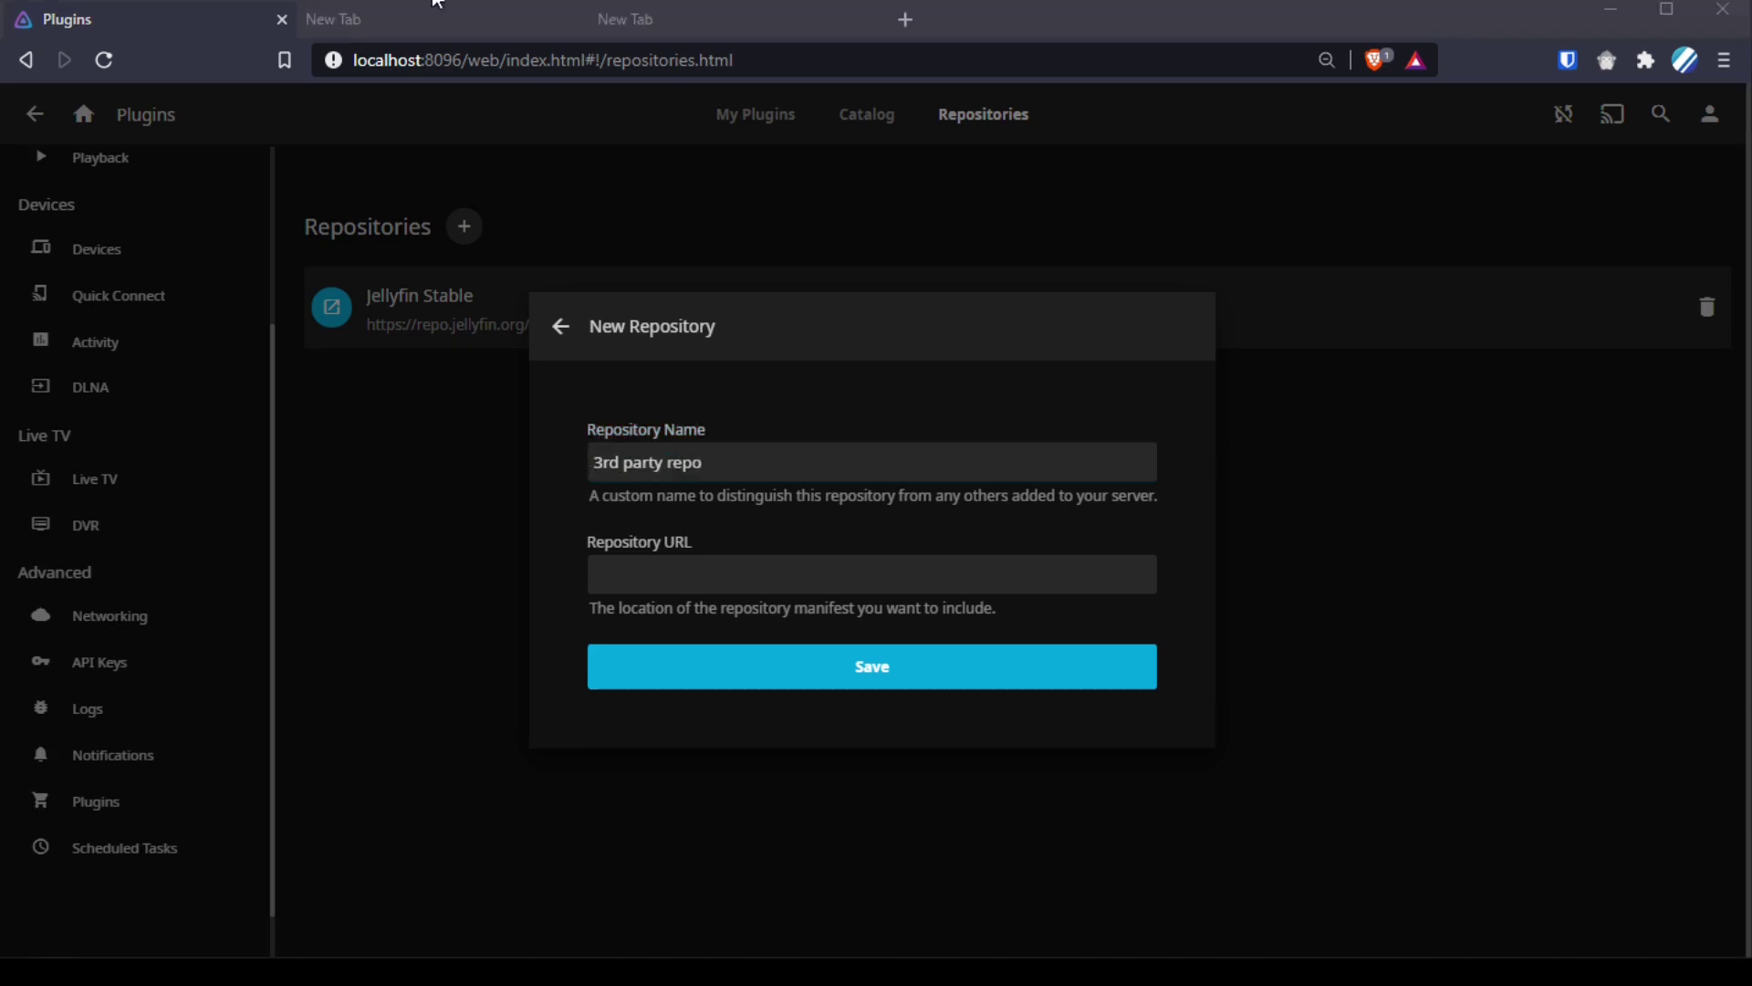
{"action": "left_click", "coordinate": [451, 20]}
{"action": "left_click_drag", "start_coordinate": [719, 62], "coordinate": [333, 62]}
{"action": "key", "text": "ctrl+c"}
{"action": "left_click", "coordinate": [130, 7]}
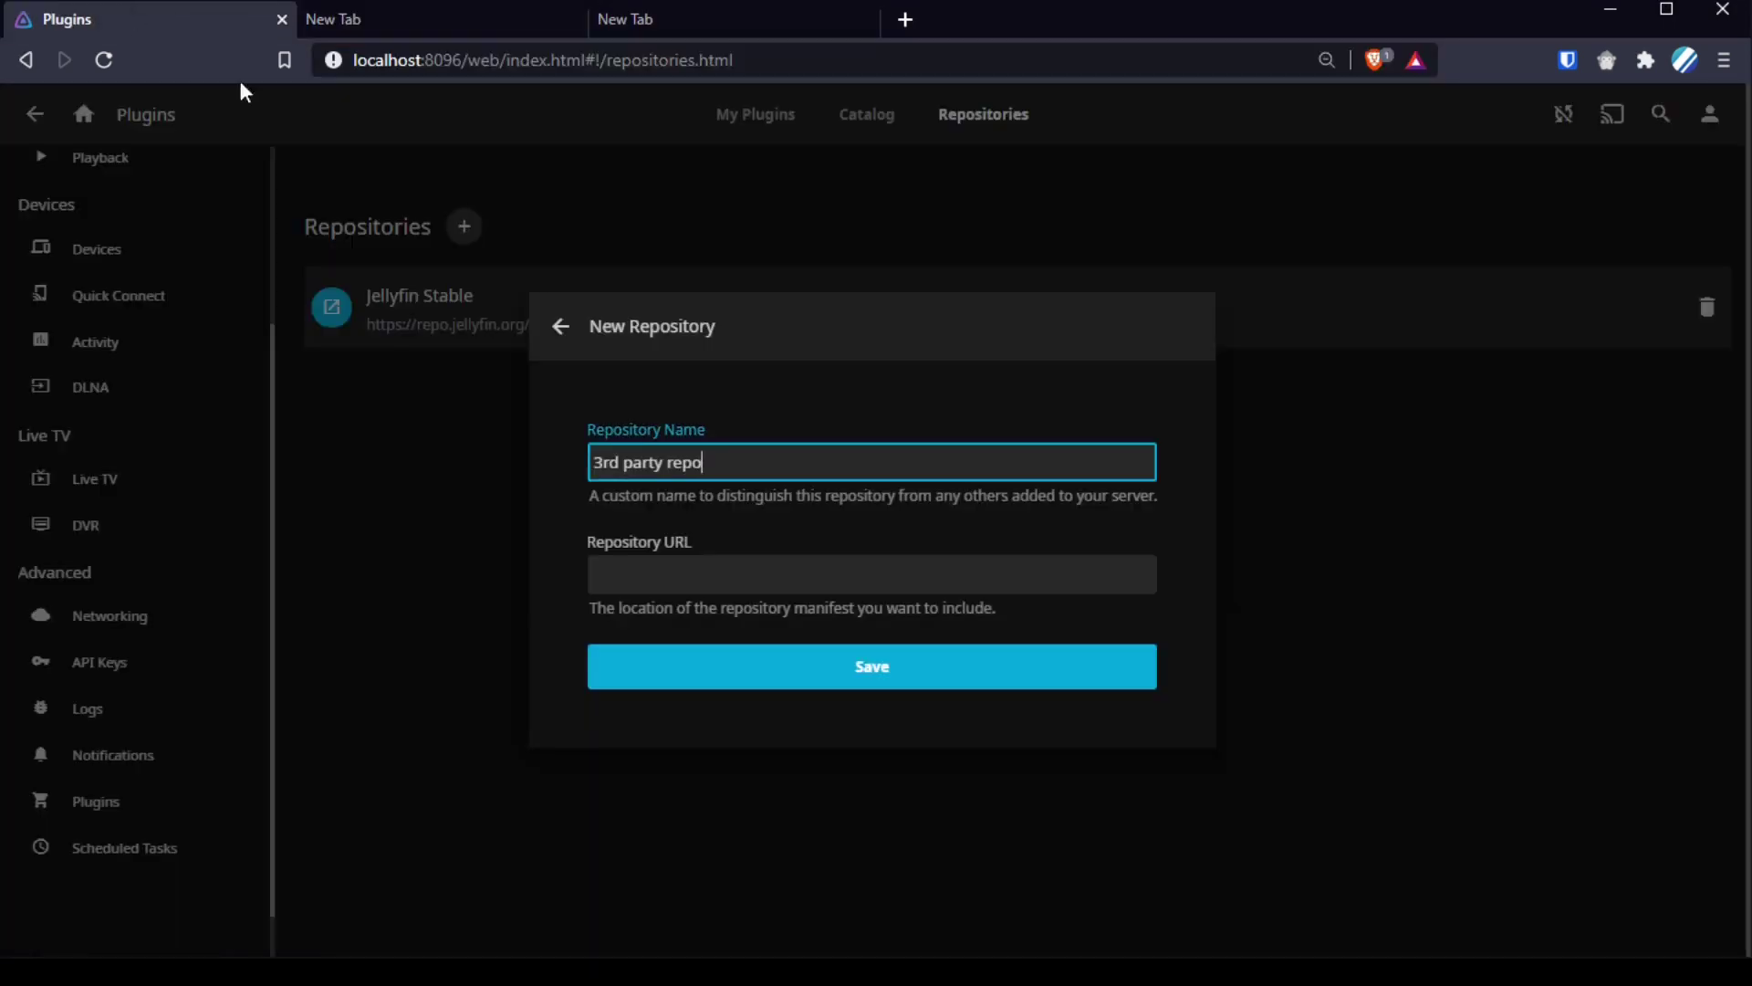
{"action": "left_click", "coordinate": [720, 589]}
{"action": "key", "text": "ctrl+v"}
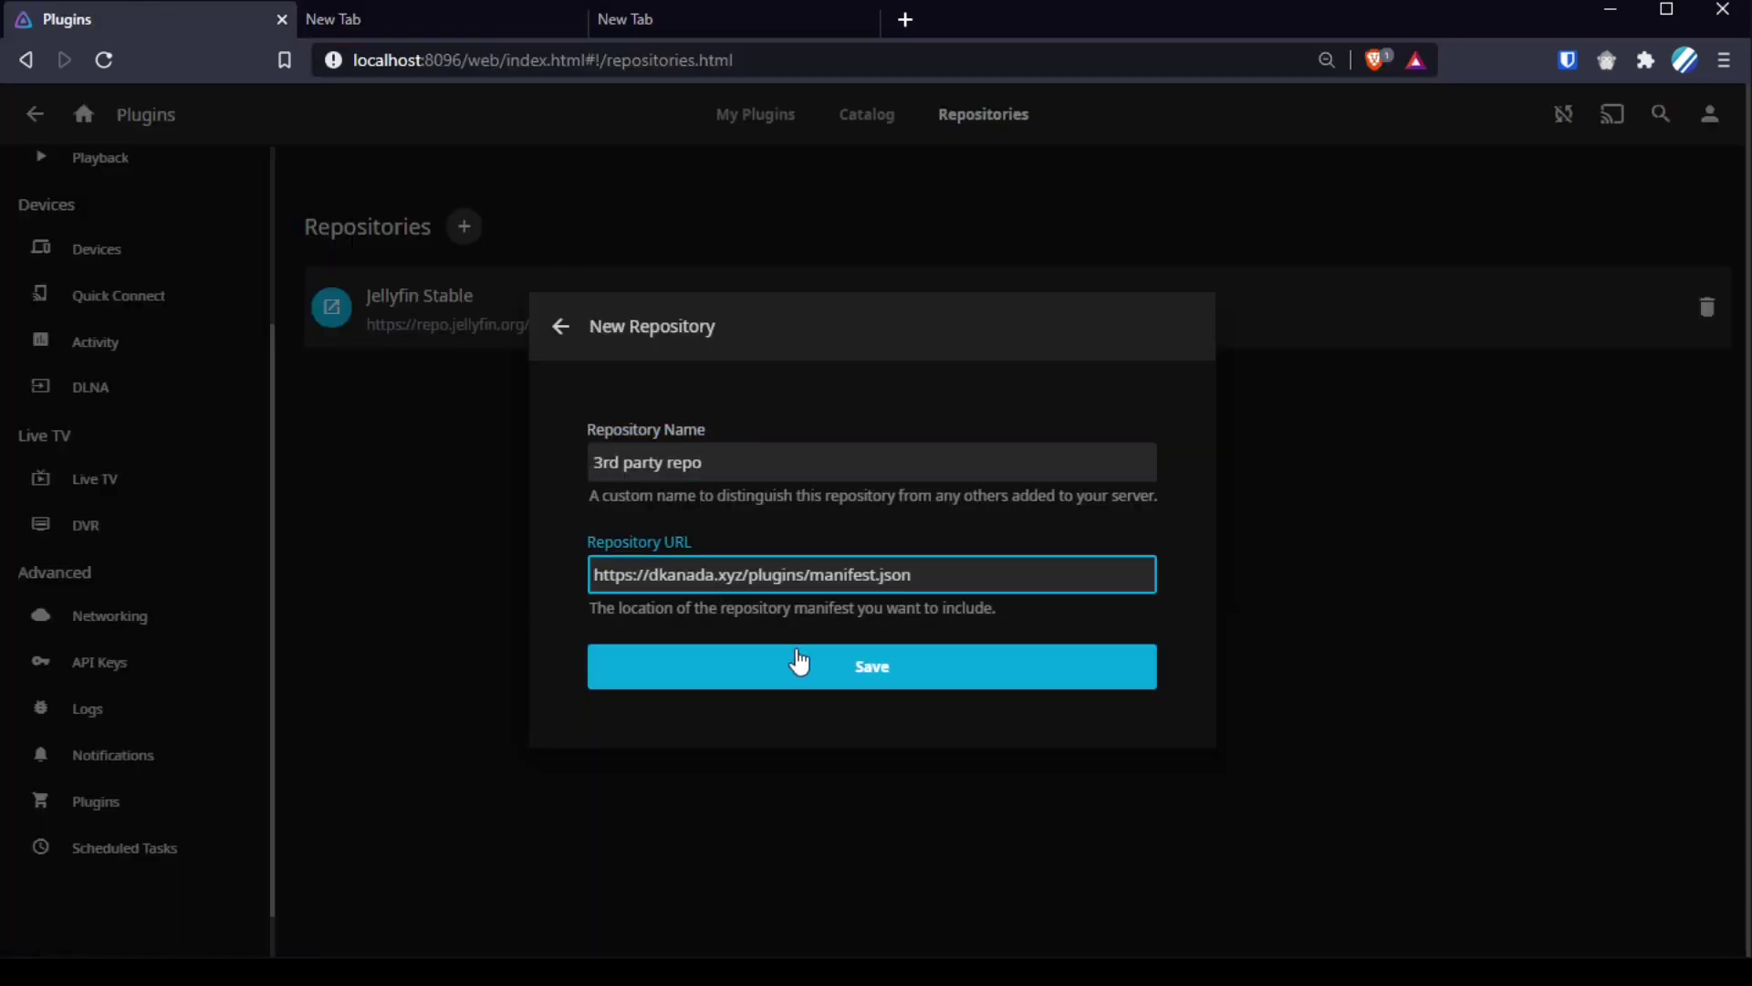
{"action": "left_click", "coordinate": [796, 662]}
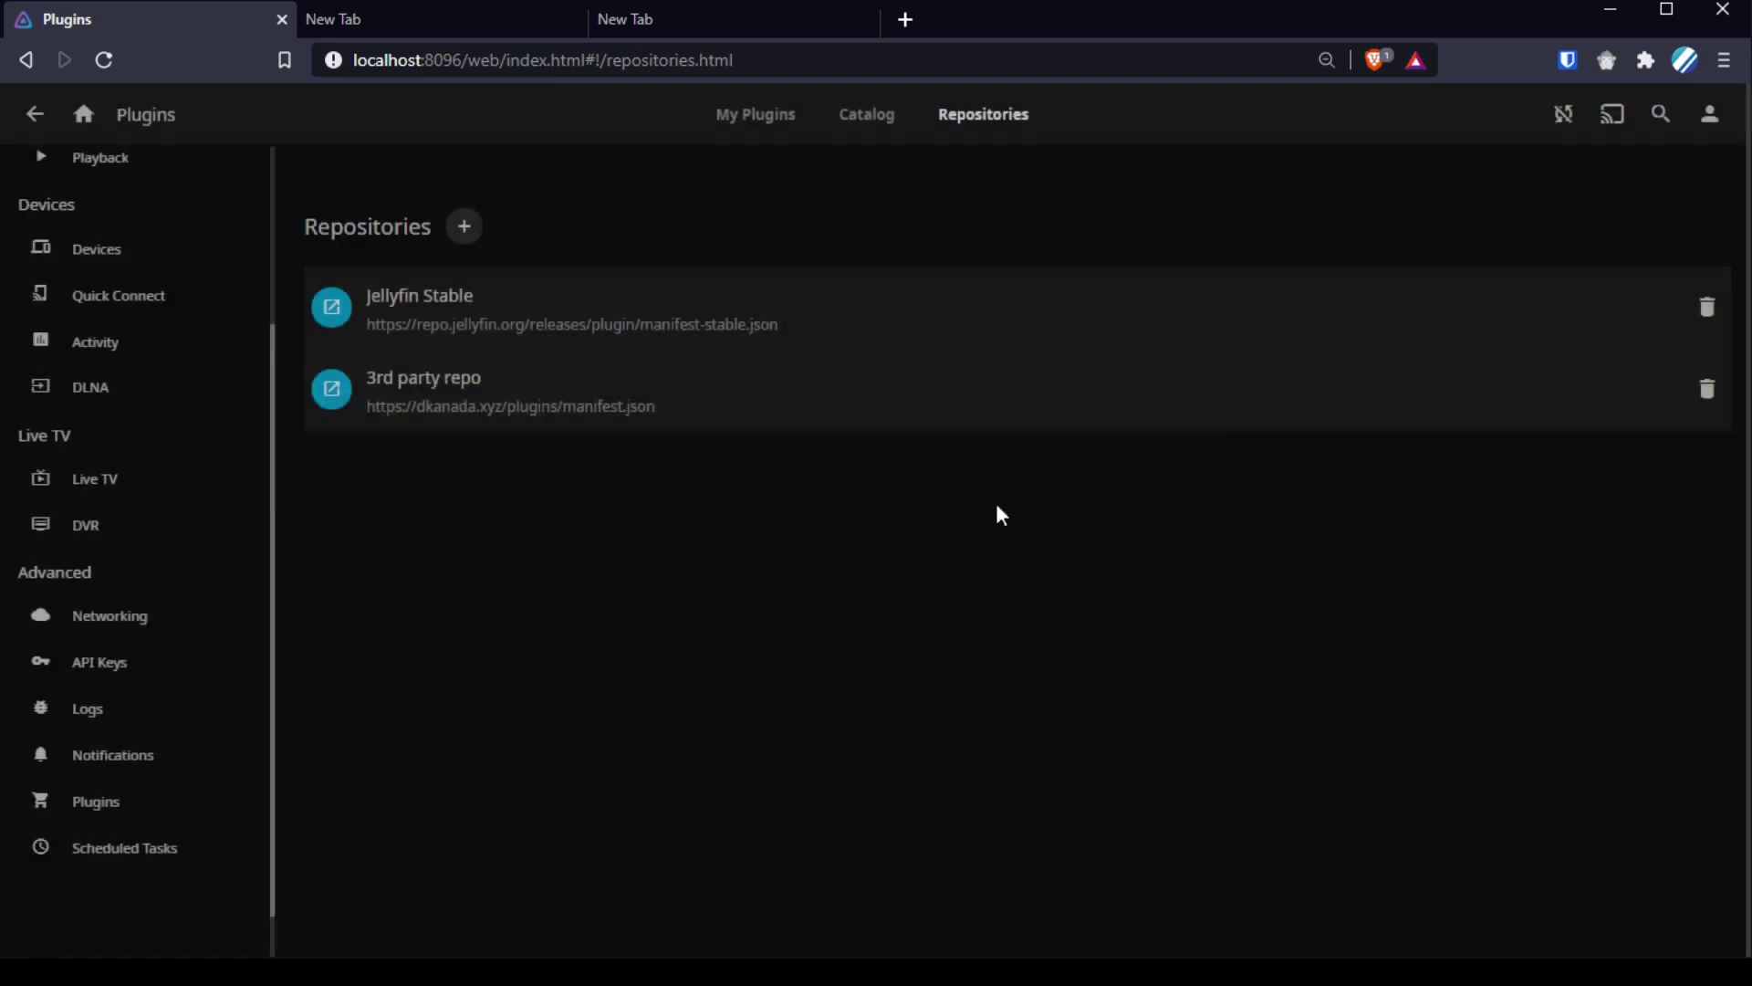
{"action": "left_click", "coordinate": [464, 228]}
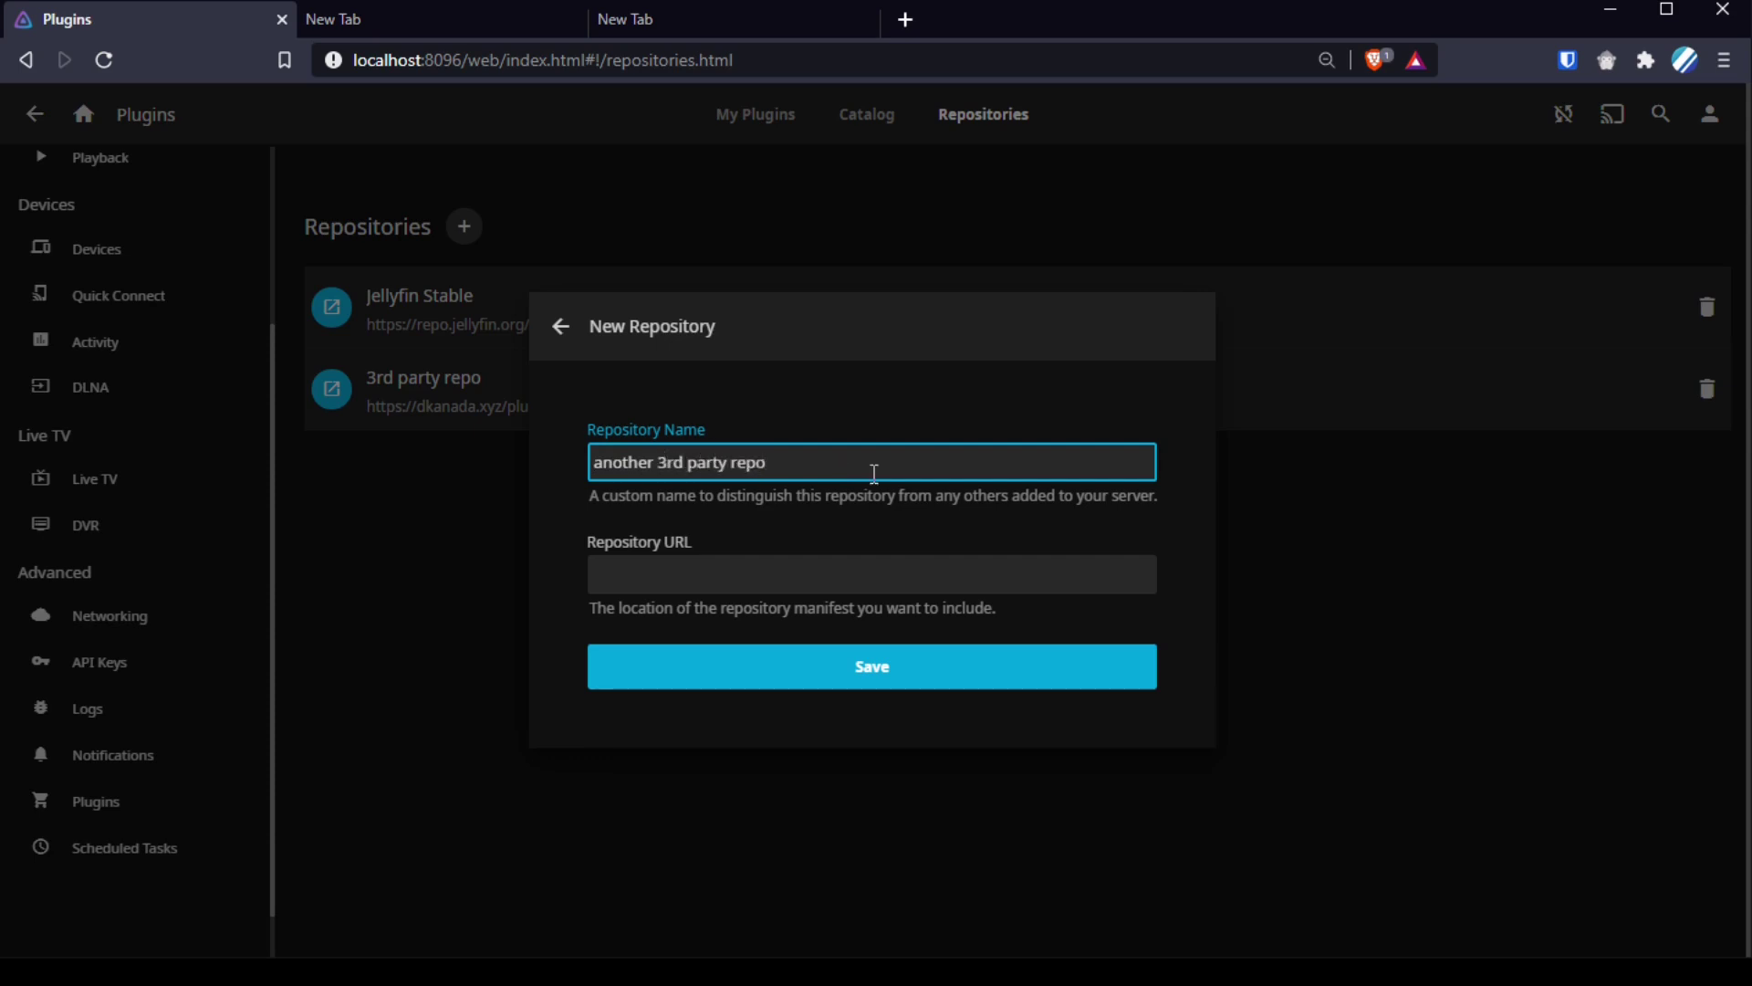
{"action": "left_click", "coordinate": [725, 5]}
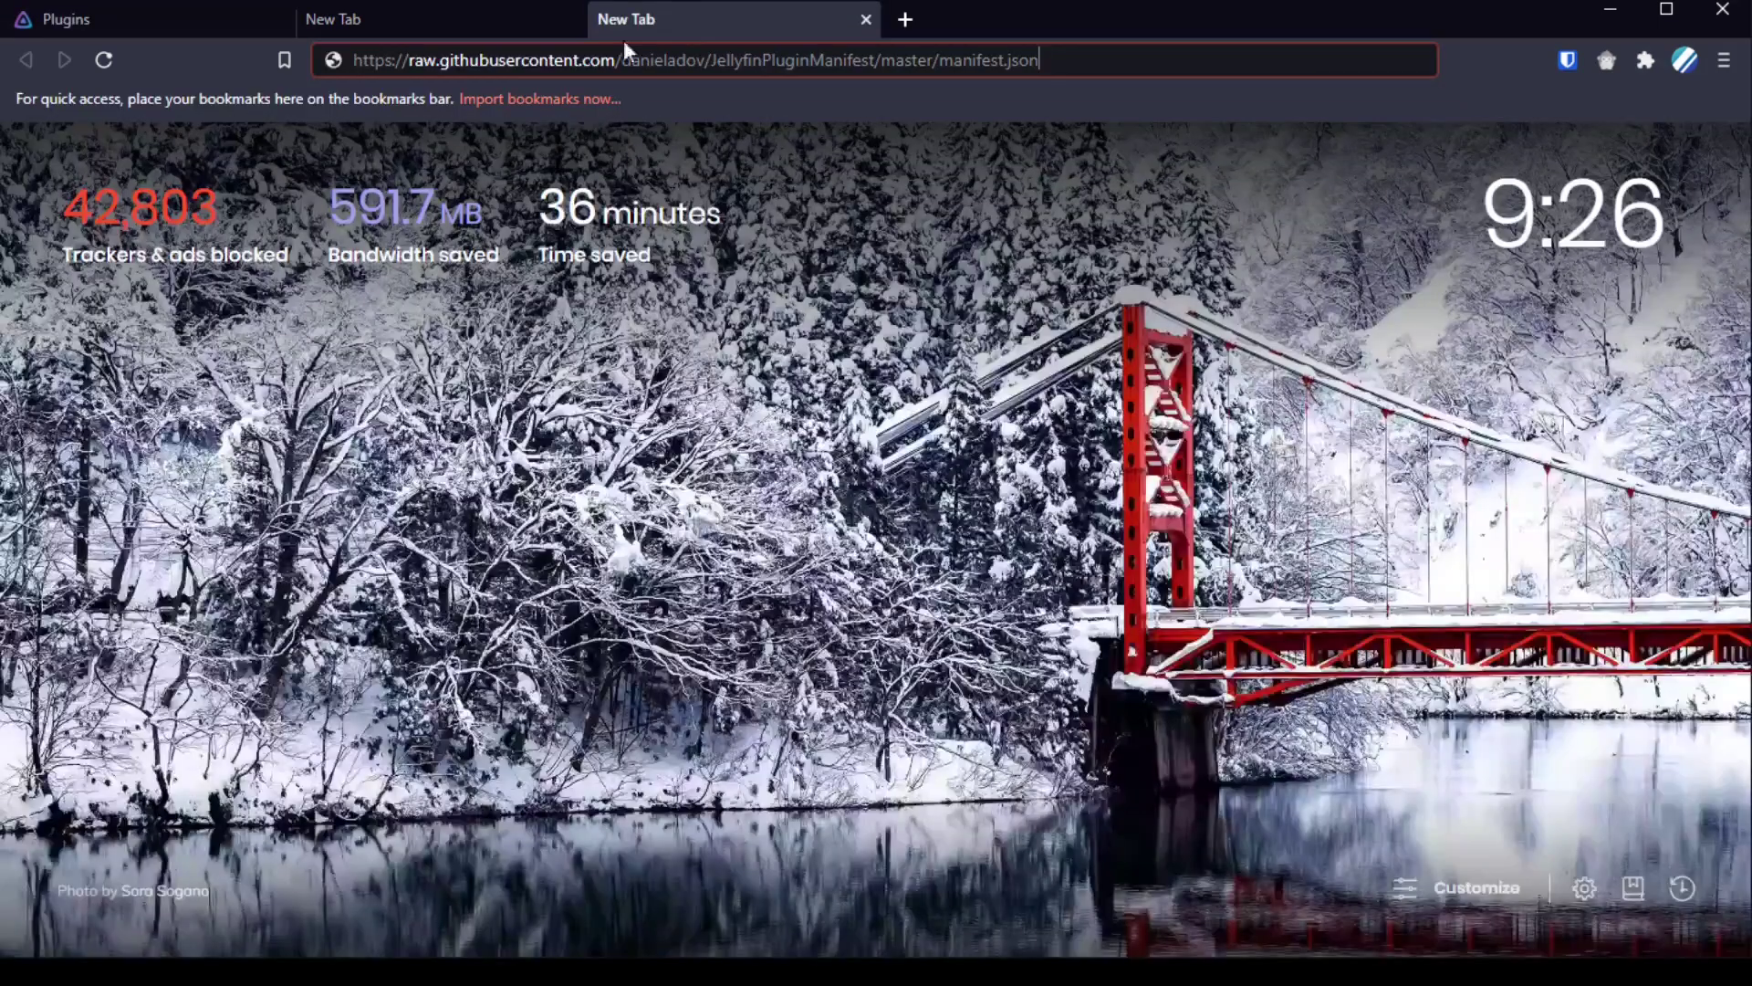
{"action": "left_click_drag", "start_coordinate": [1091, 60], "coordinate": [274, 84]}
{"action": "key", "text": "ctrl+c"}
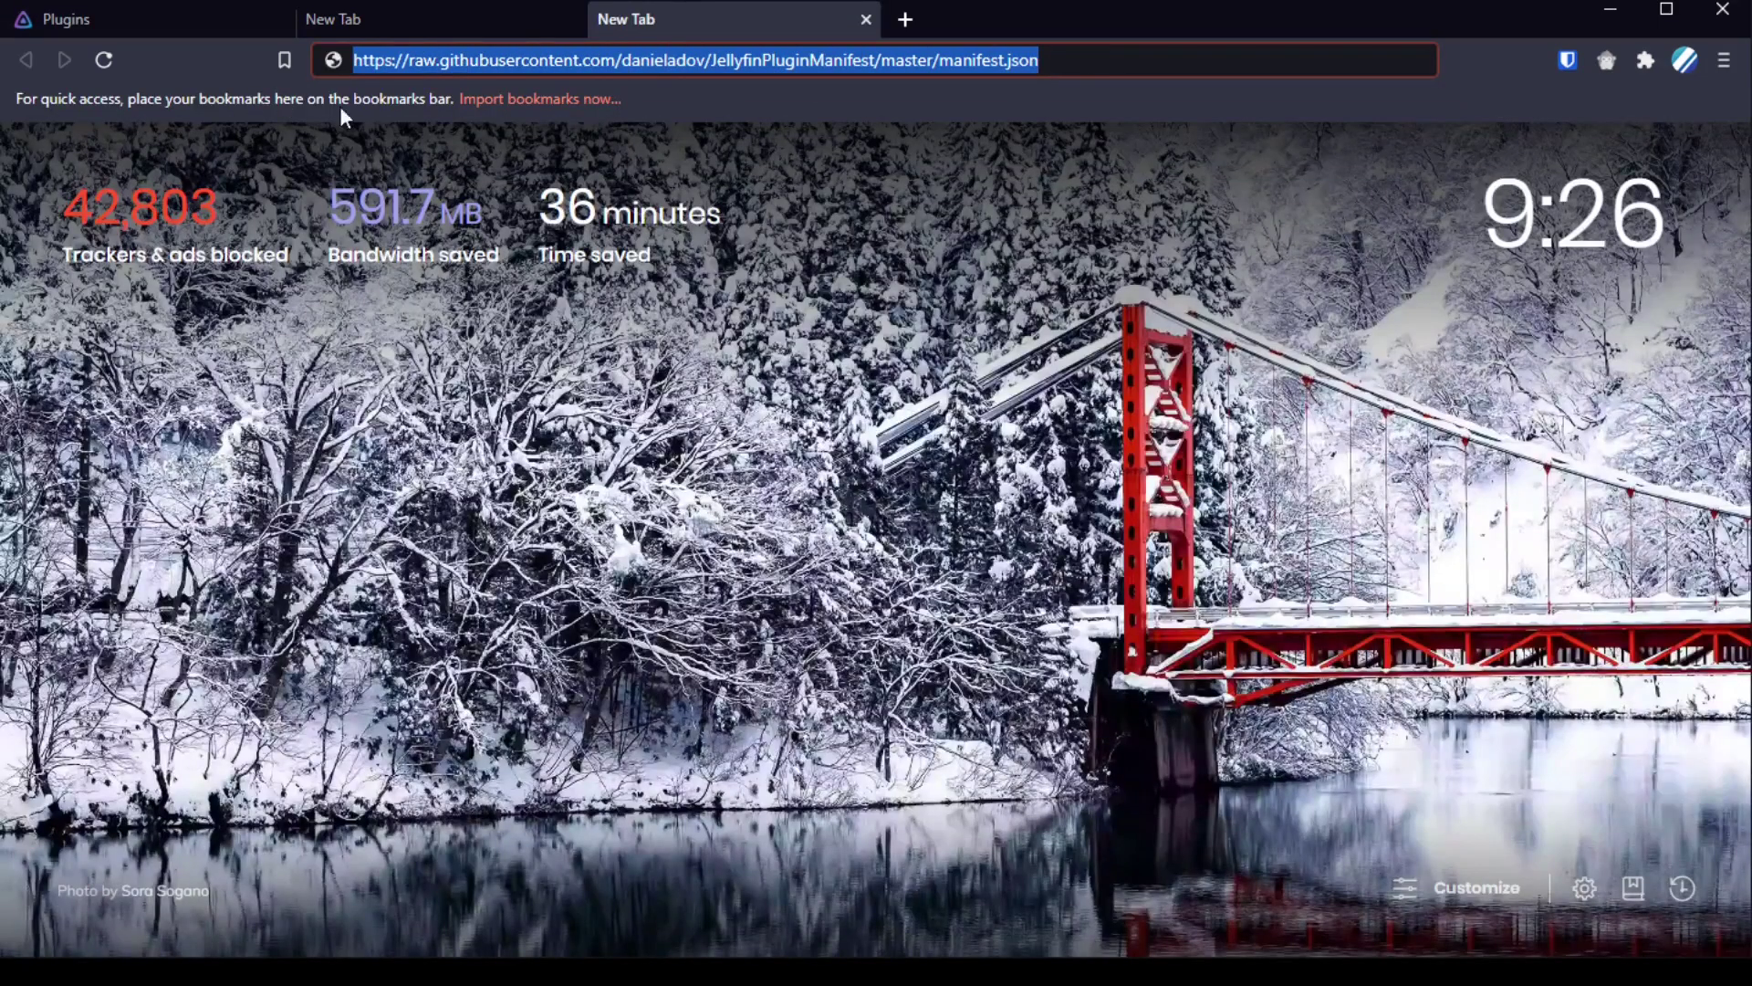
{"action": "left_click", "coordinate": [864, 22]}
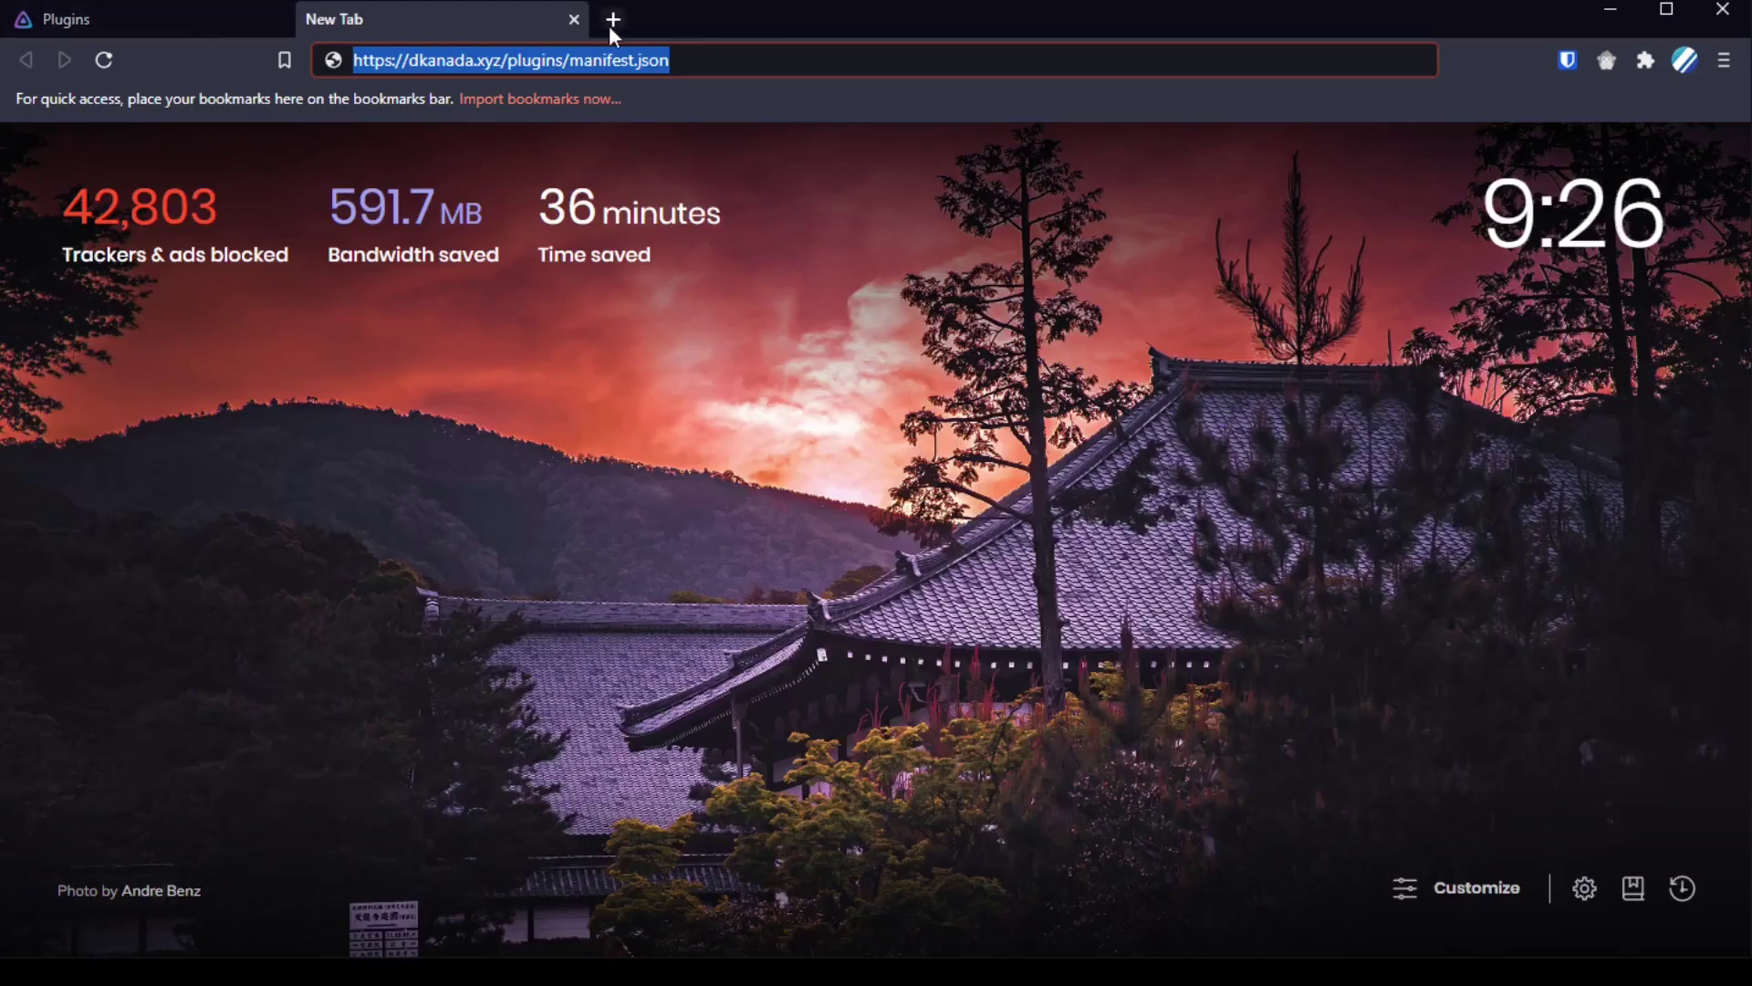
{"action": "left_click", "coordinate": [571, 19]}
{"action": "left_click", "coordinate": [737, 574]}
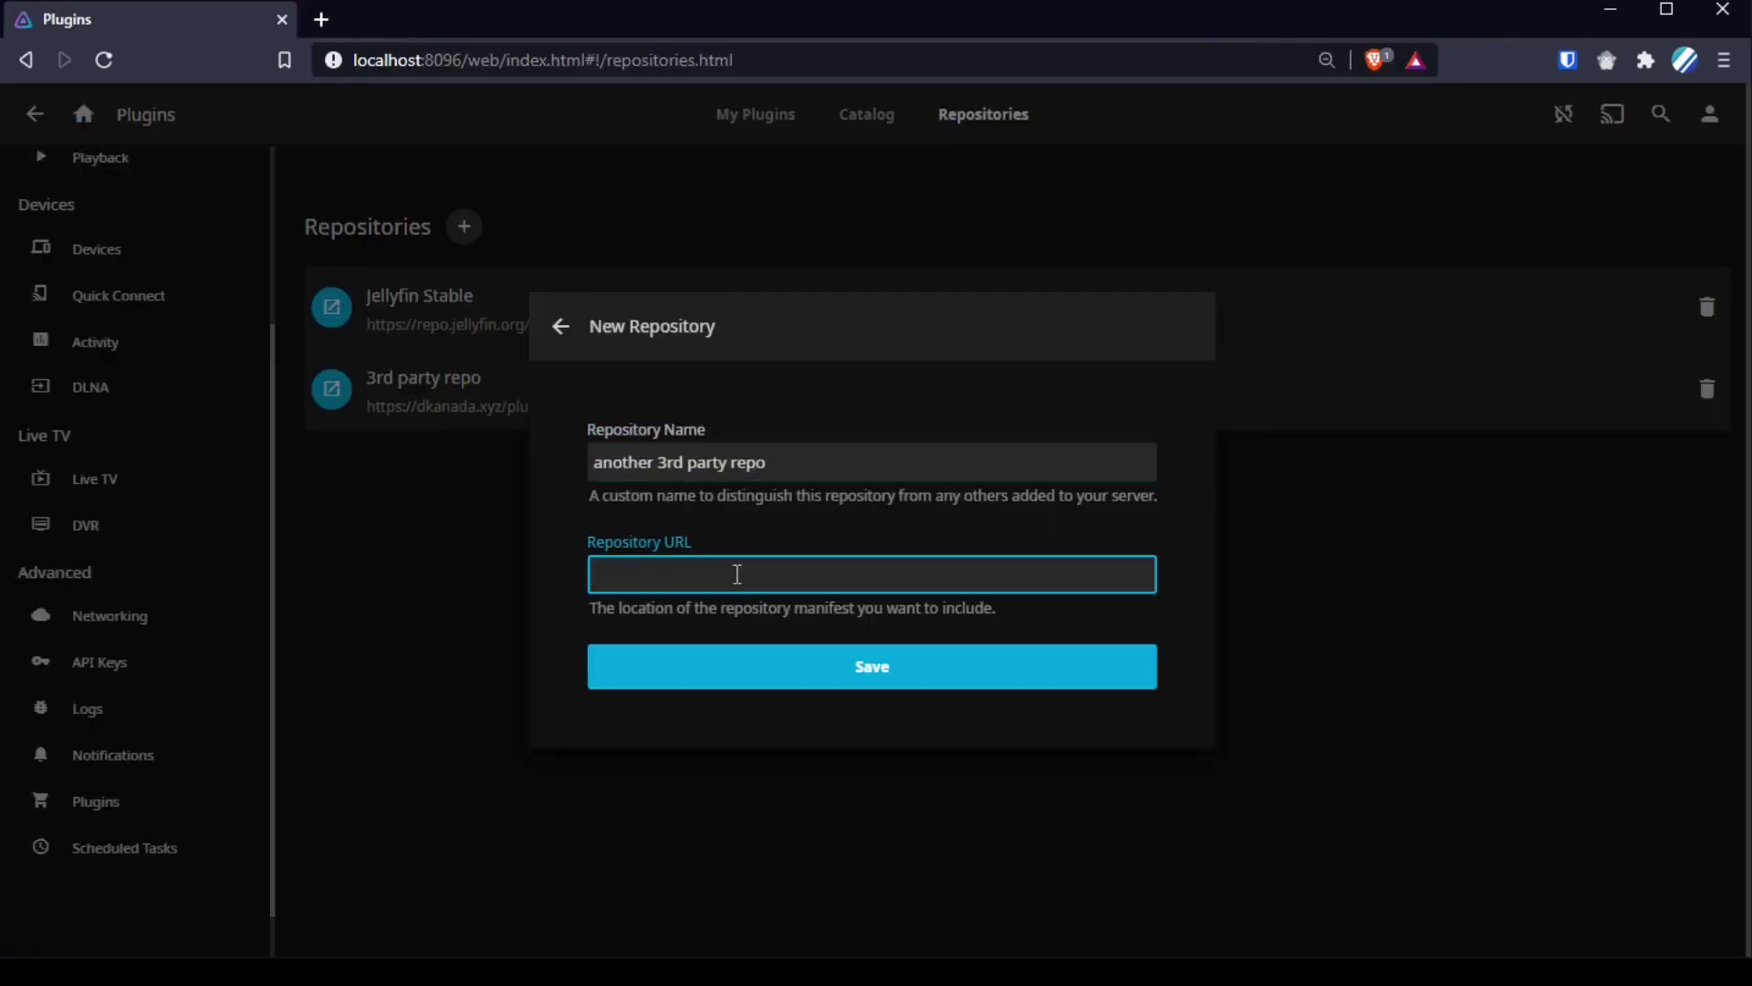
{"action": "key", "text": "ctrl+v"}
{"action": "left_click", "coordinate": [939, 683]}
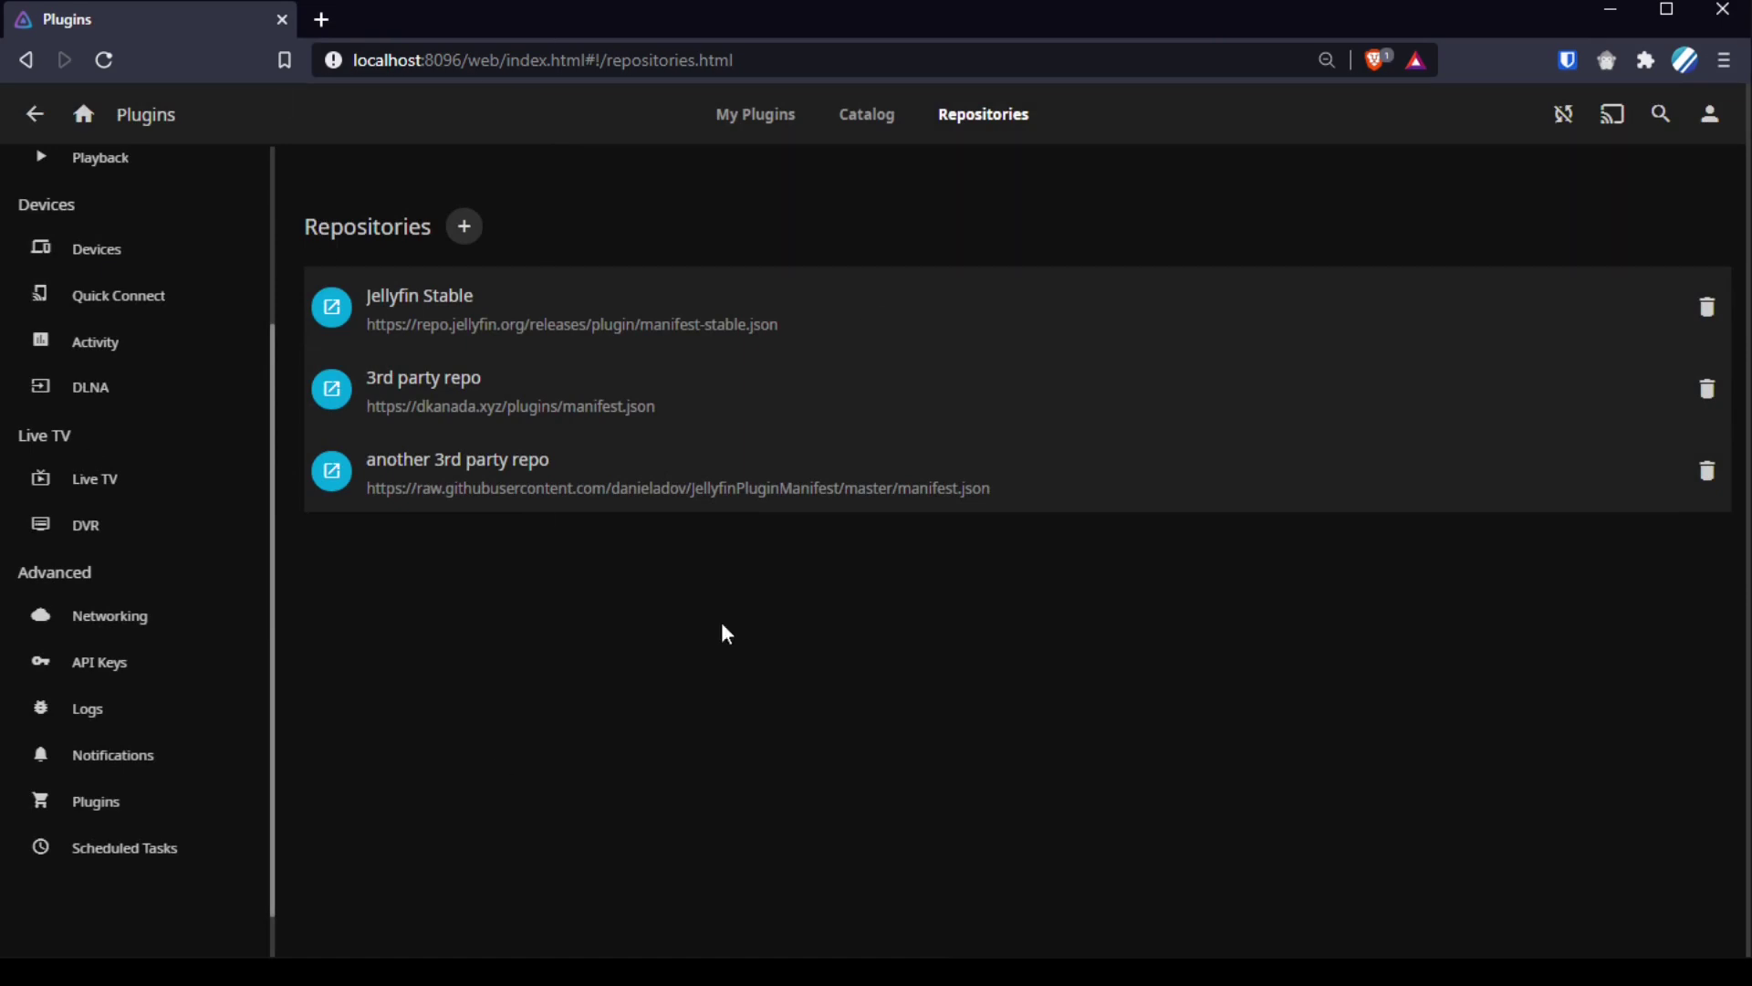
Step: Install version 1.3.0.0 of the Intros plugin from "3rd party repo", found under Other in the plugin catalog
{"action": "left_click", "coordinate": [102, 803]}
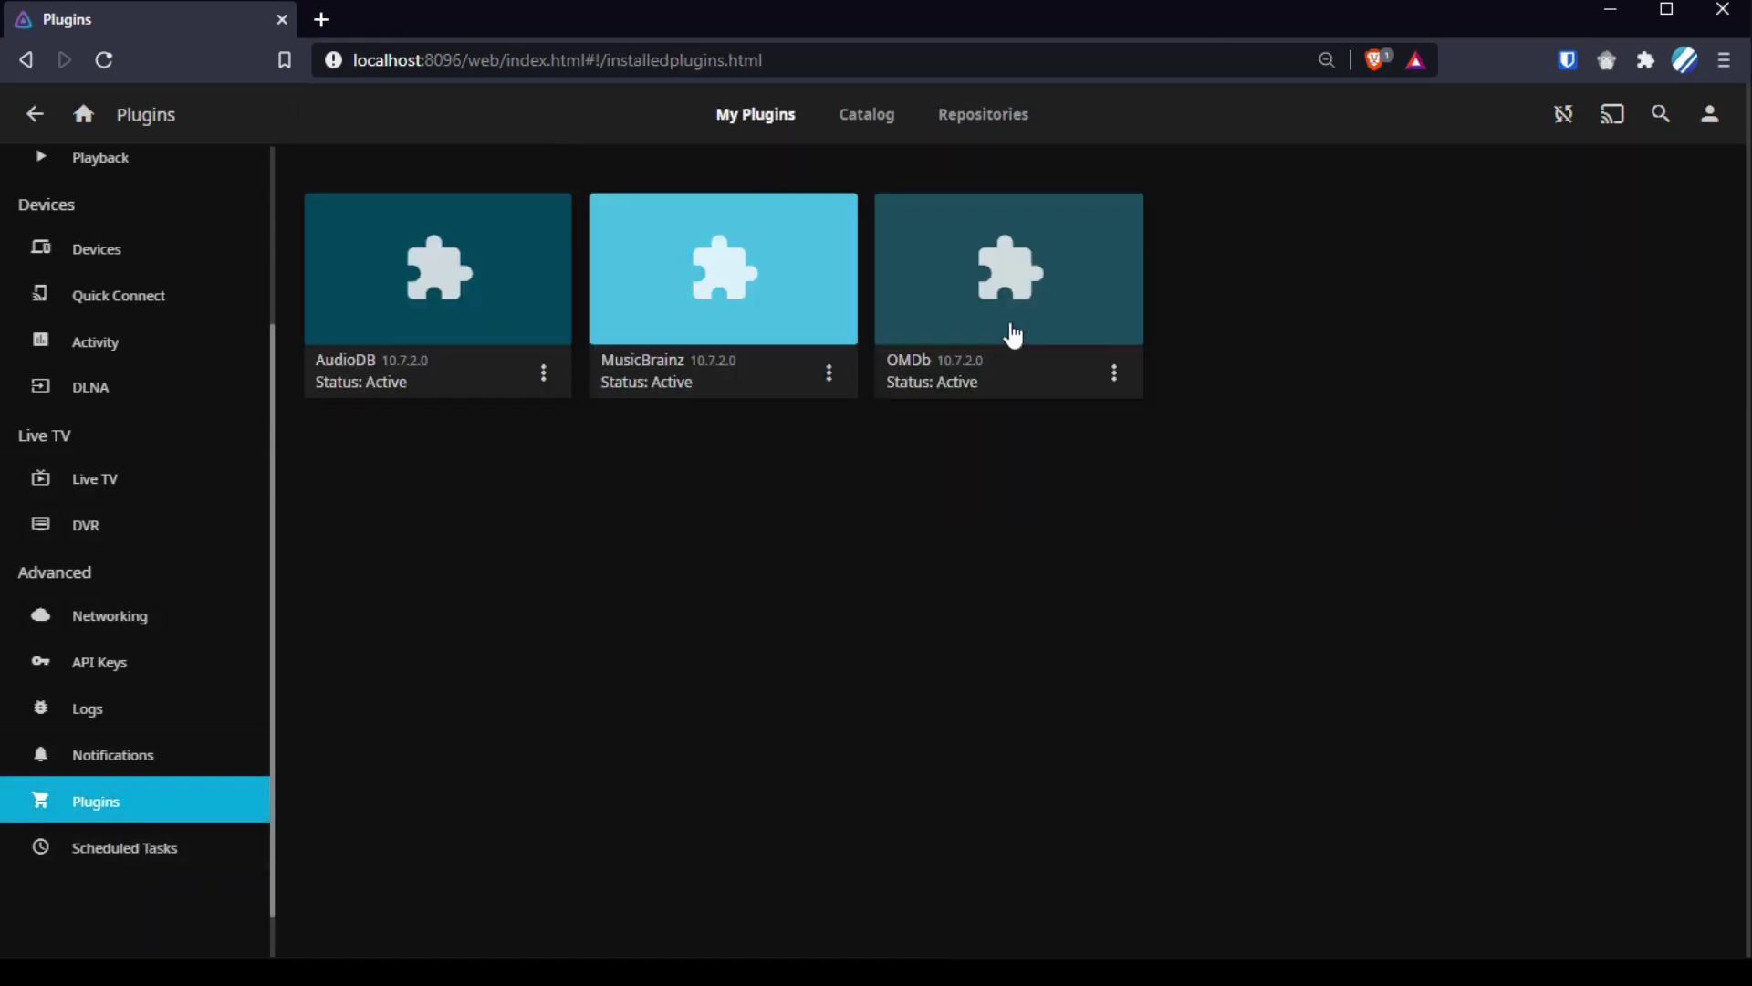
{"action": "left_click", "coordinate": [869, 118]}
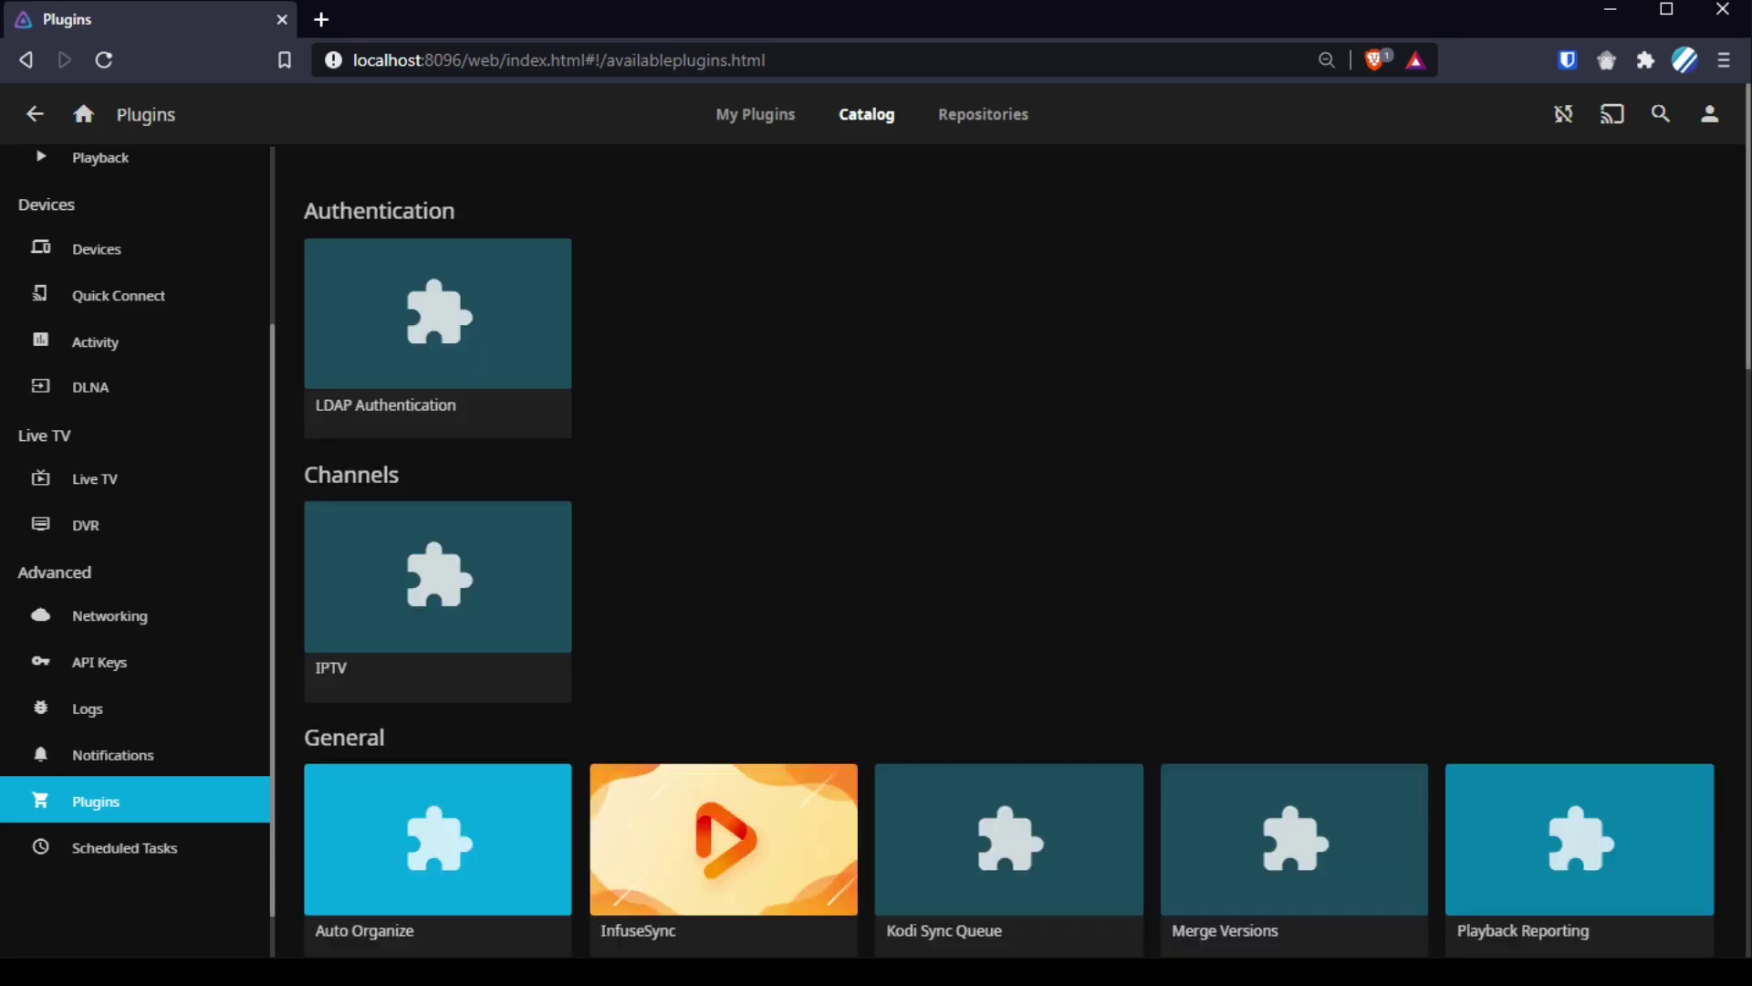
{"action": "scroll", "coordinate": [996, 431], "scroll_direction": "down", "scroll_amount": 5}
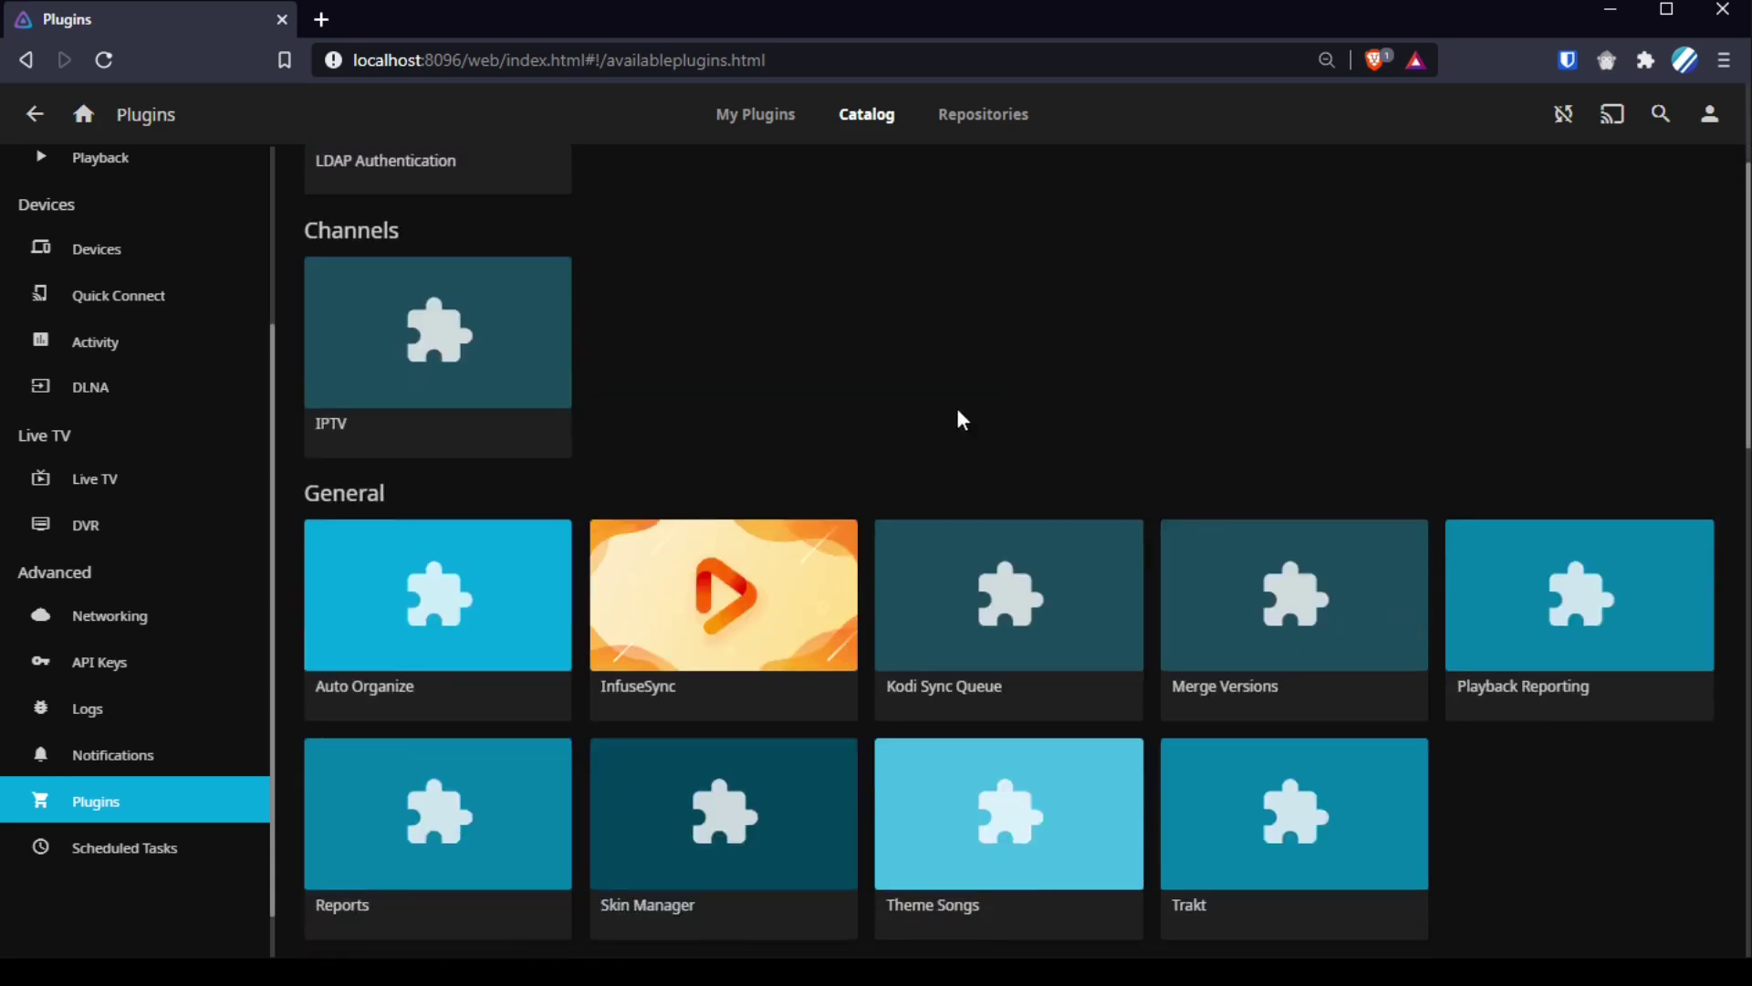
{"action": "scroll", "coordinate": [1437, 406], "scroll_direction": "down", "scroll_amount": 10}
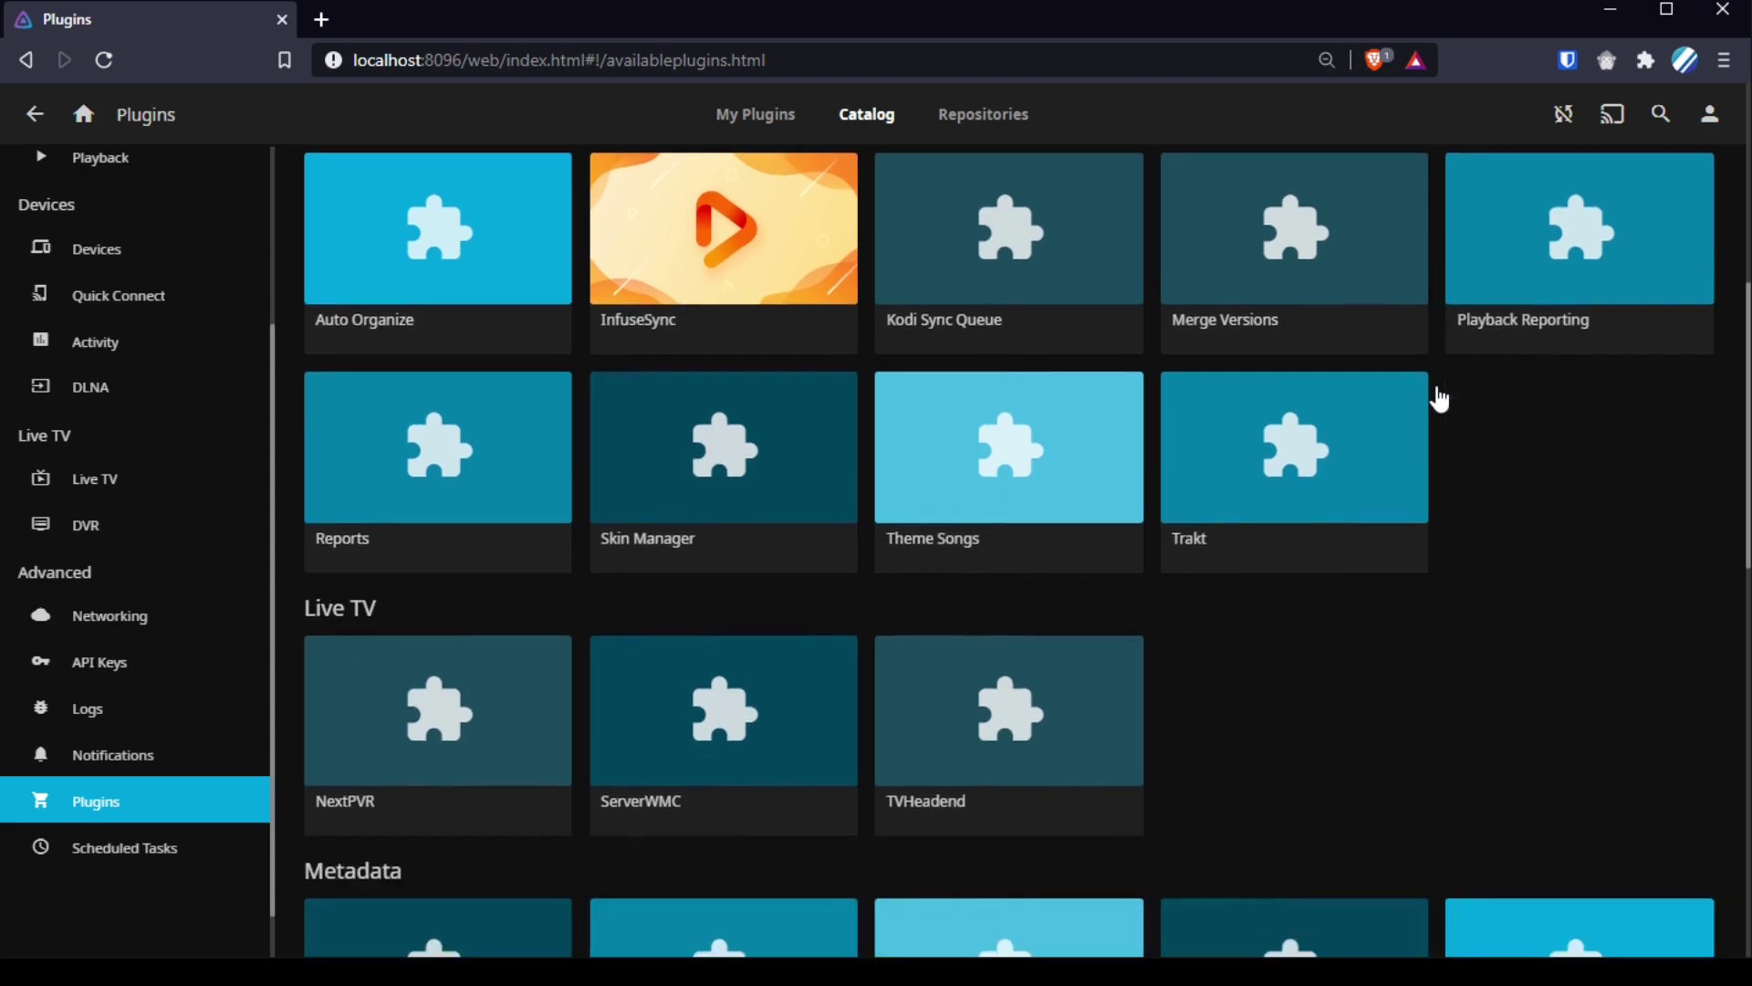
{"action": "scroll", "coordinate": [1423, 429], "scroll_direction": "down", "scroll_amount": 4}
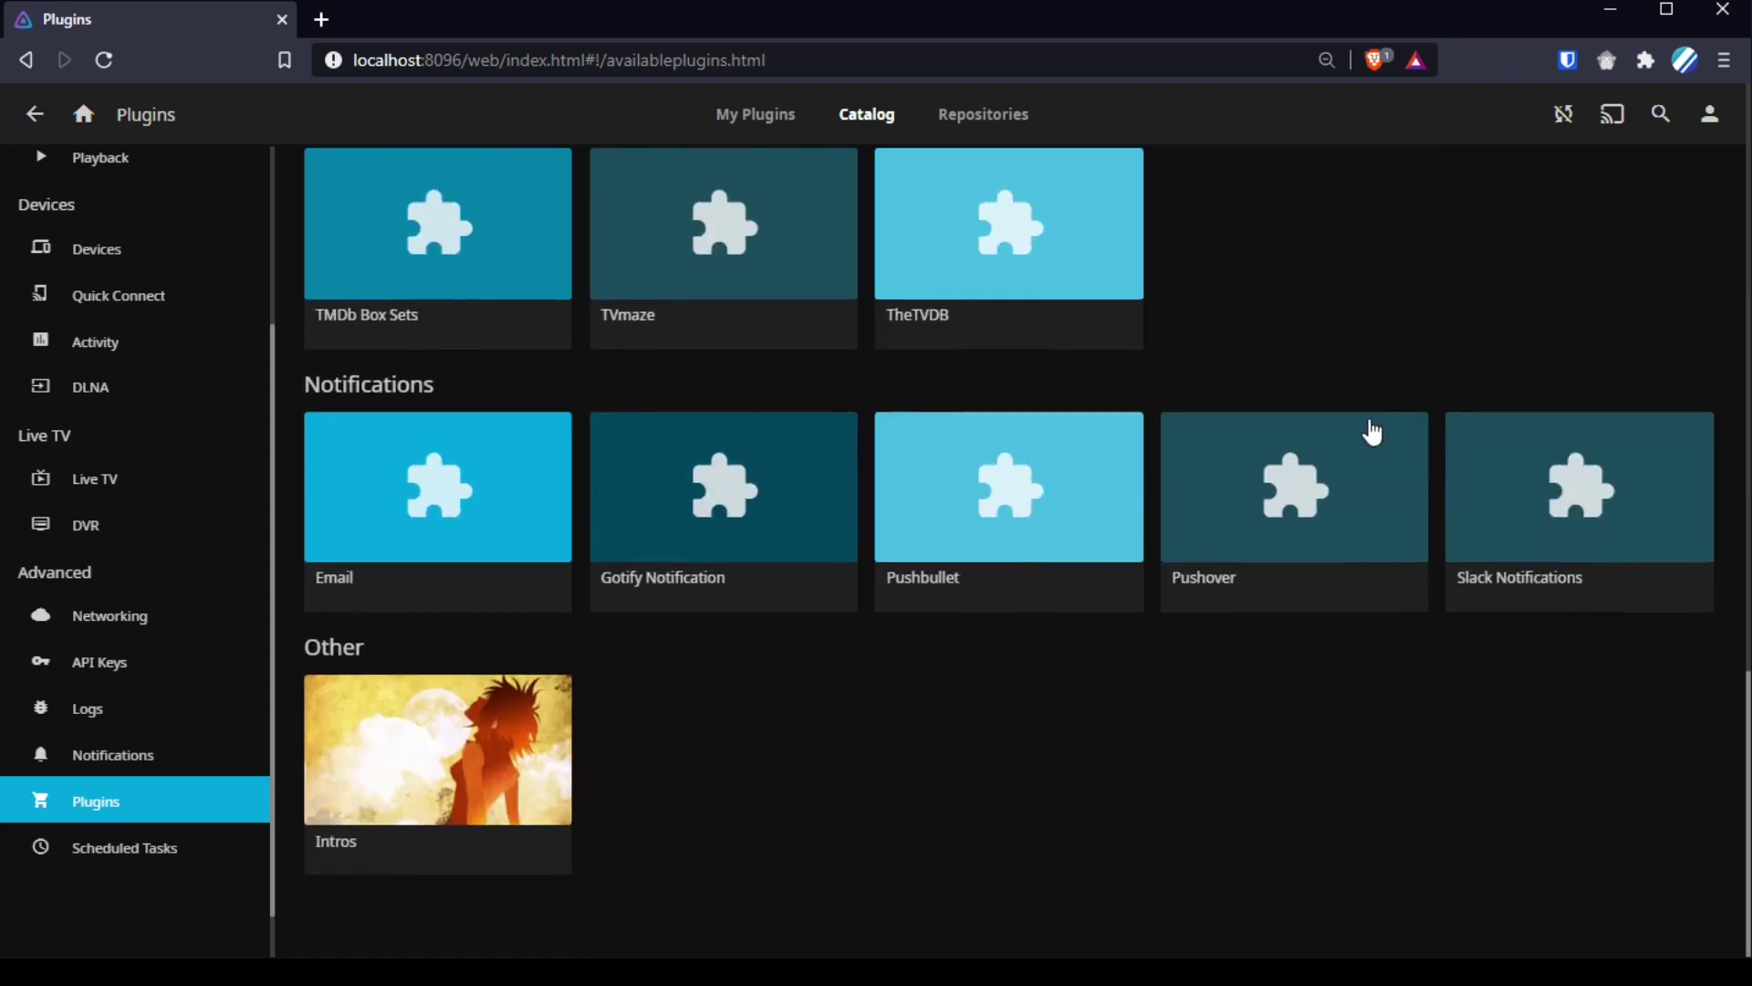
{"action": "left_click", "coordinate": [497, 767]}
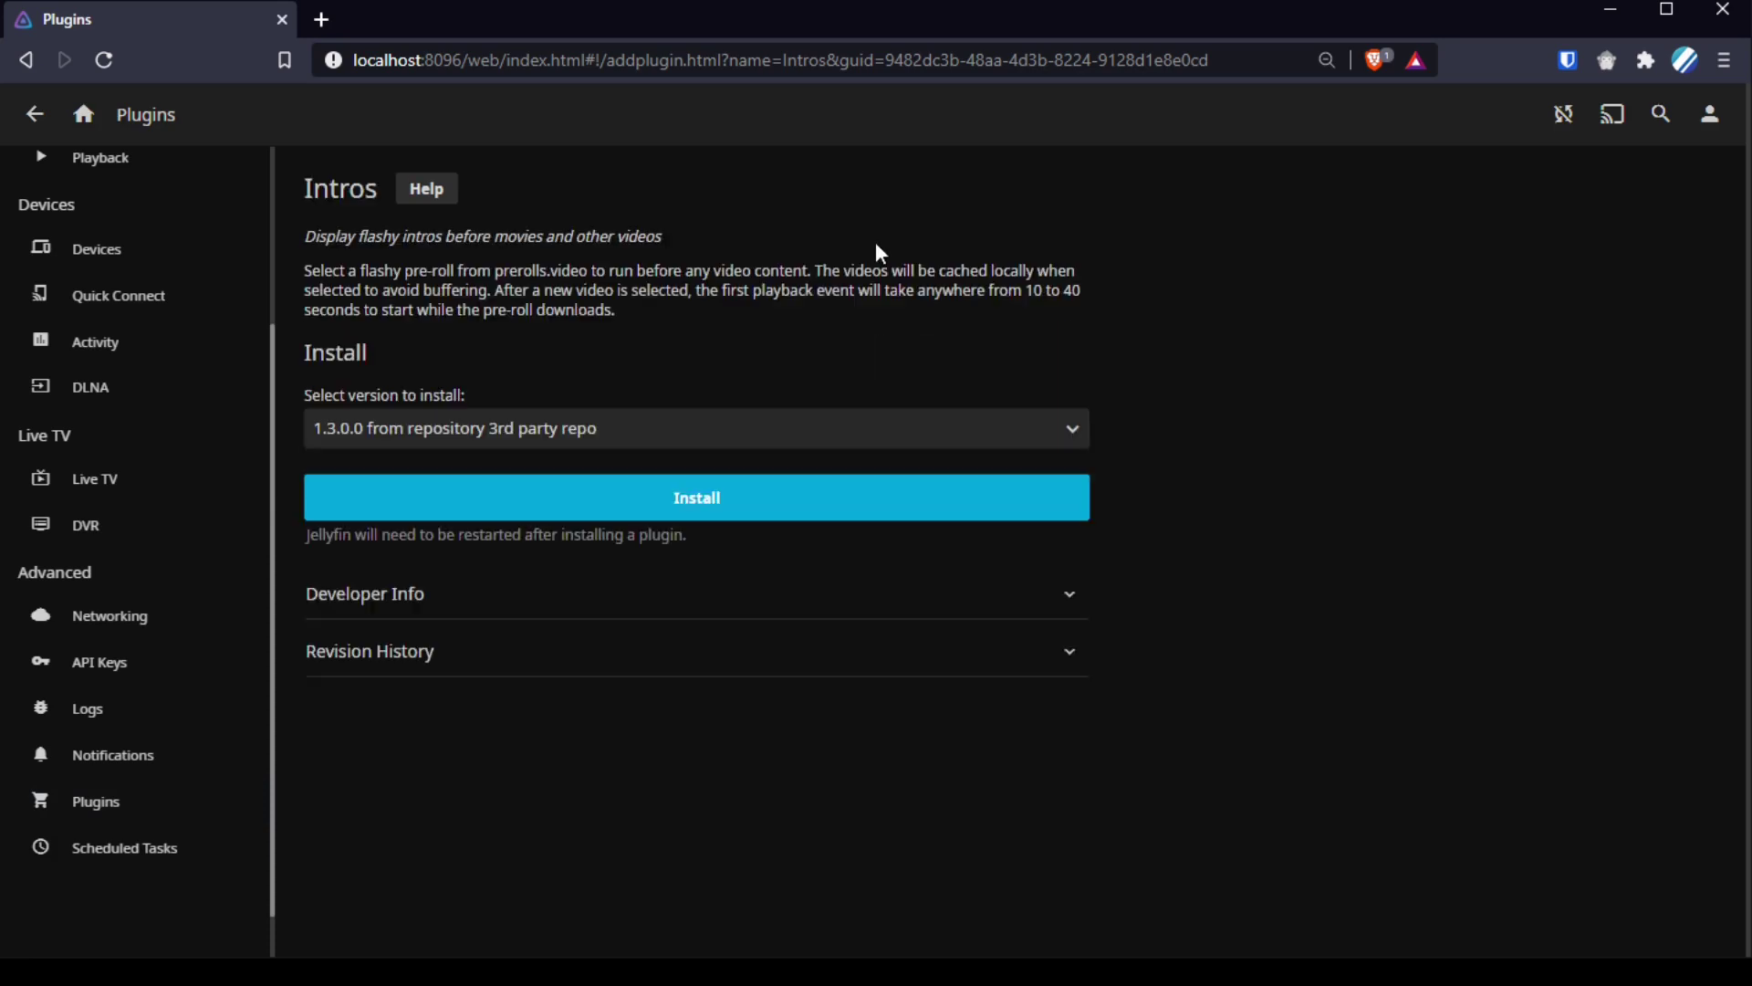
{"action": "left_click", "coordinate": [596, 429]}
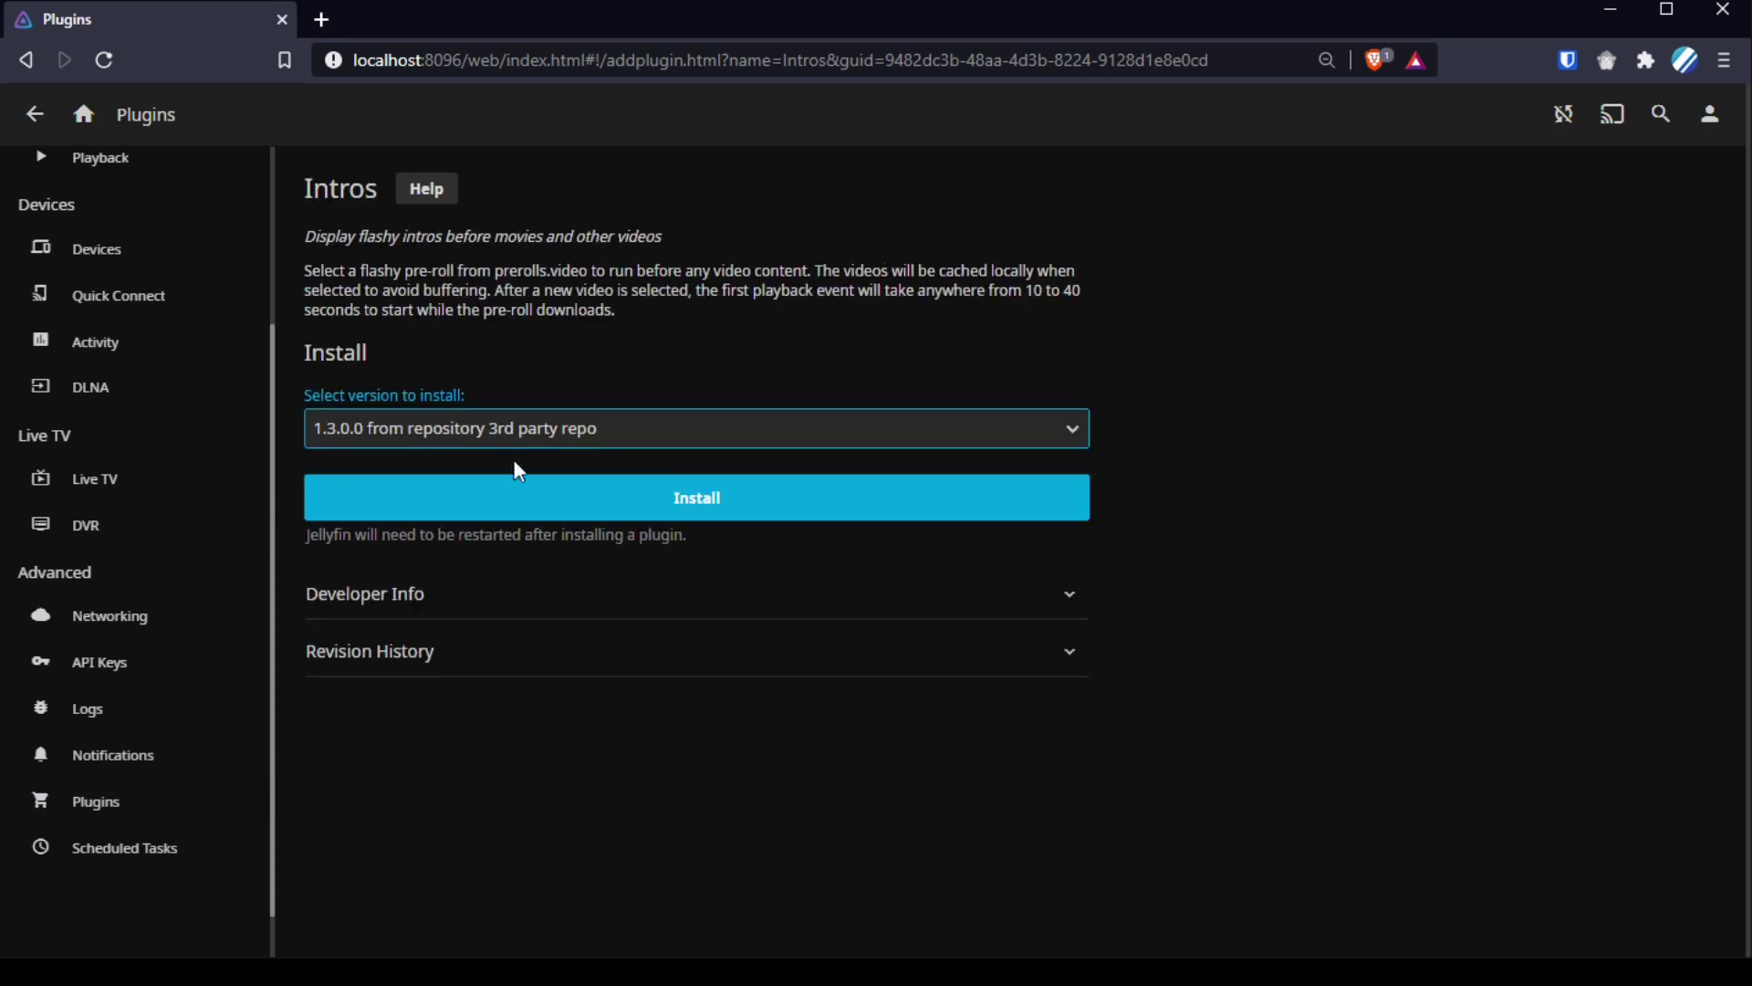
{"action": "left_click", "coordinate": [650, 500]}
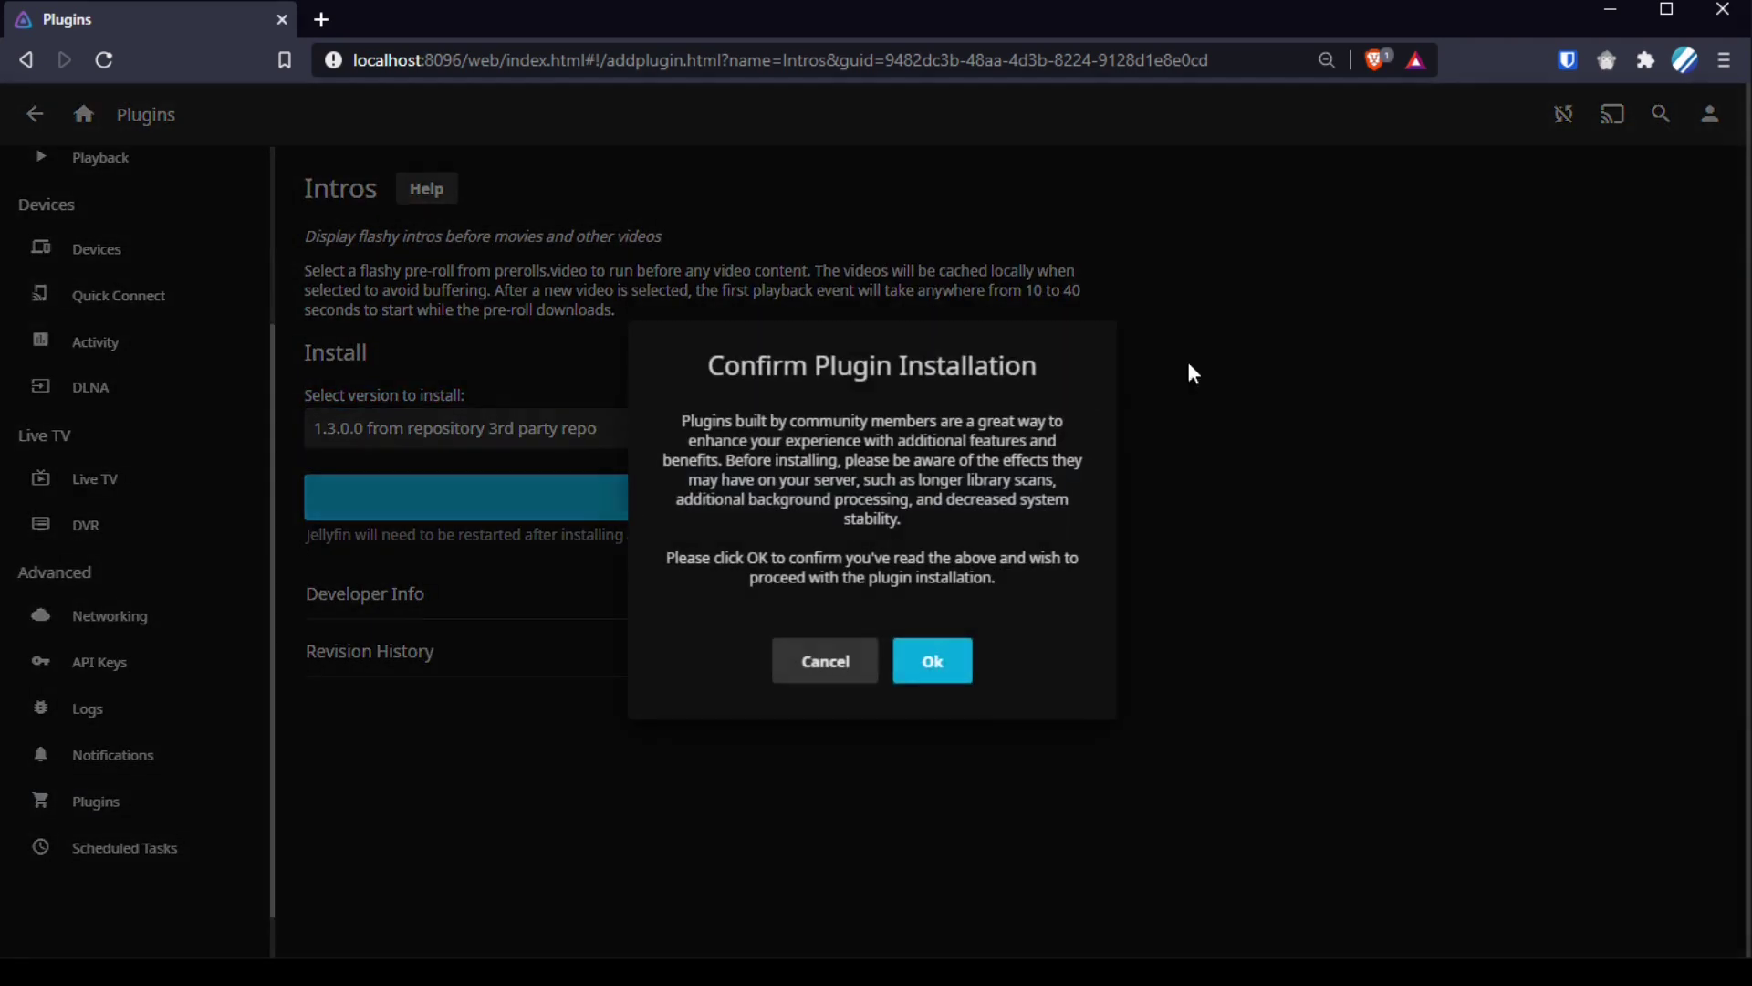
{"action": "left_click", "coordinate": [931, 674]}
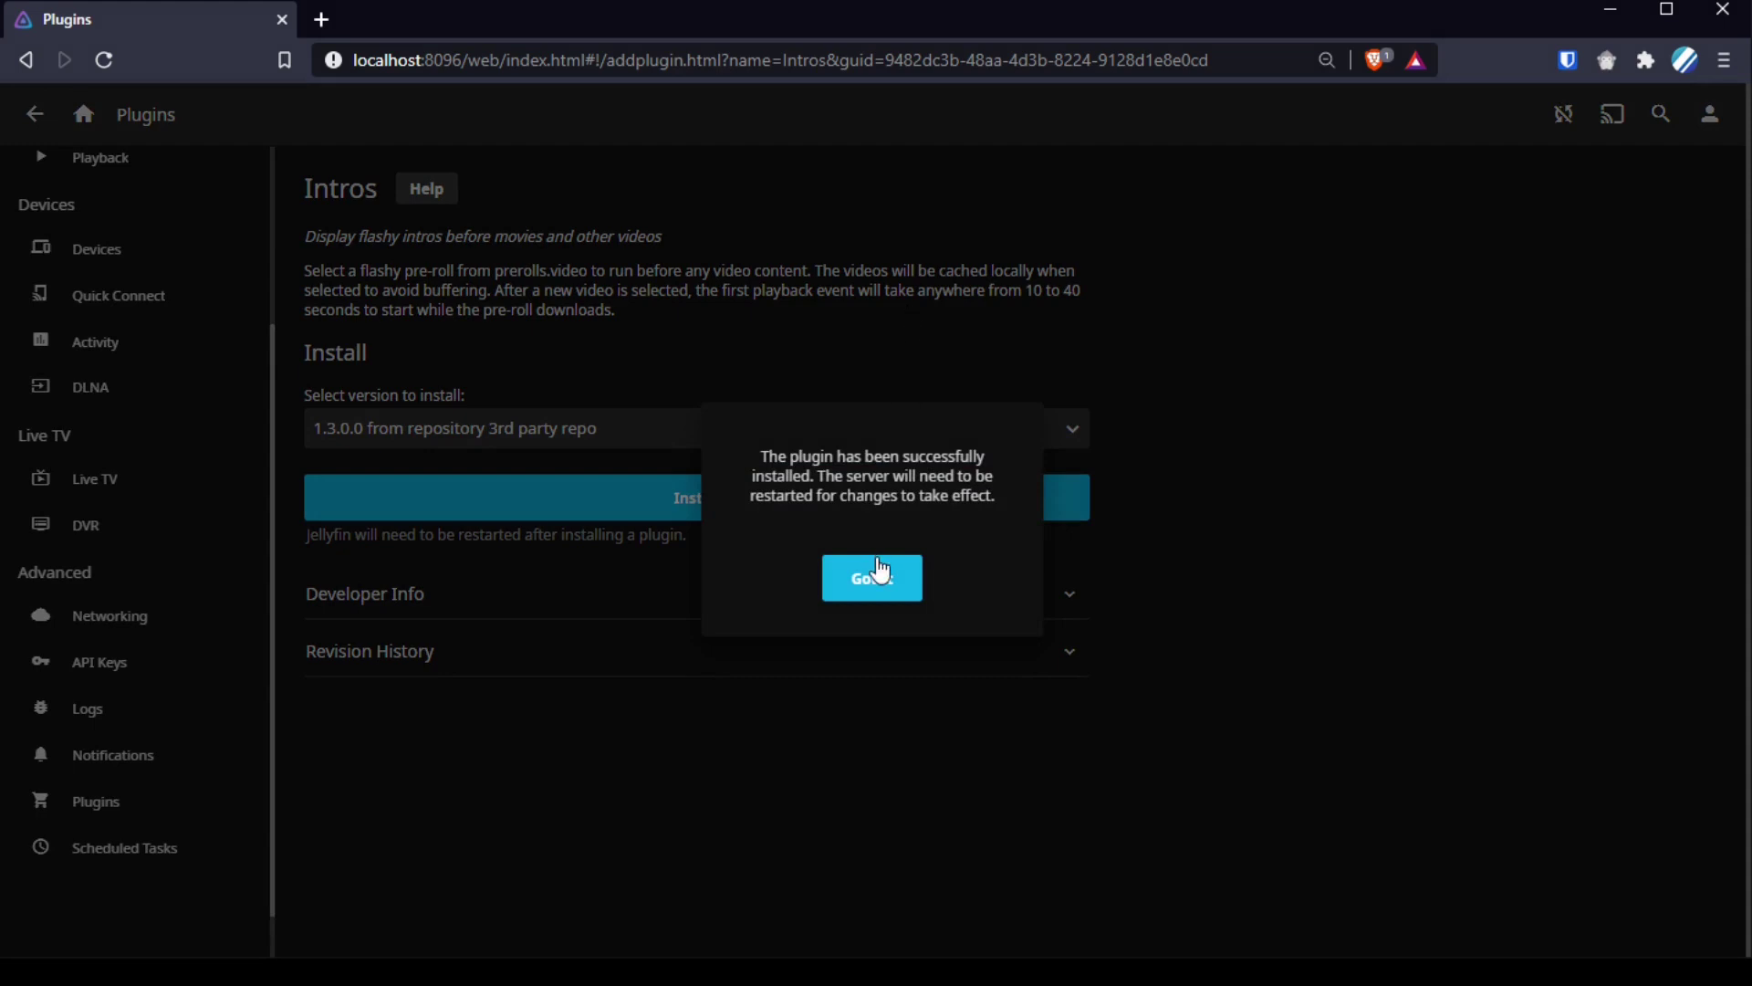
{"action": "left_click", "coordinate": [883, 582]}
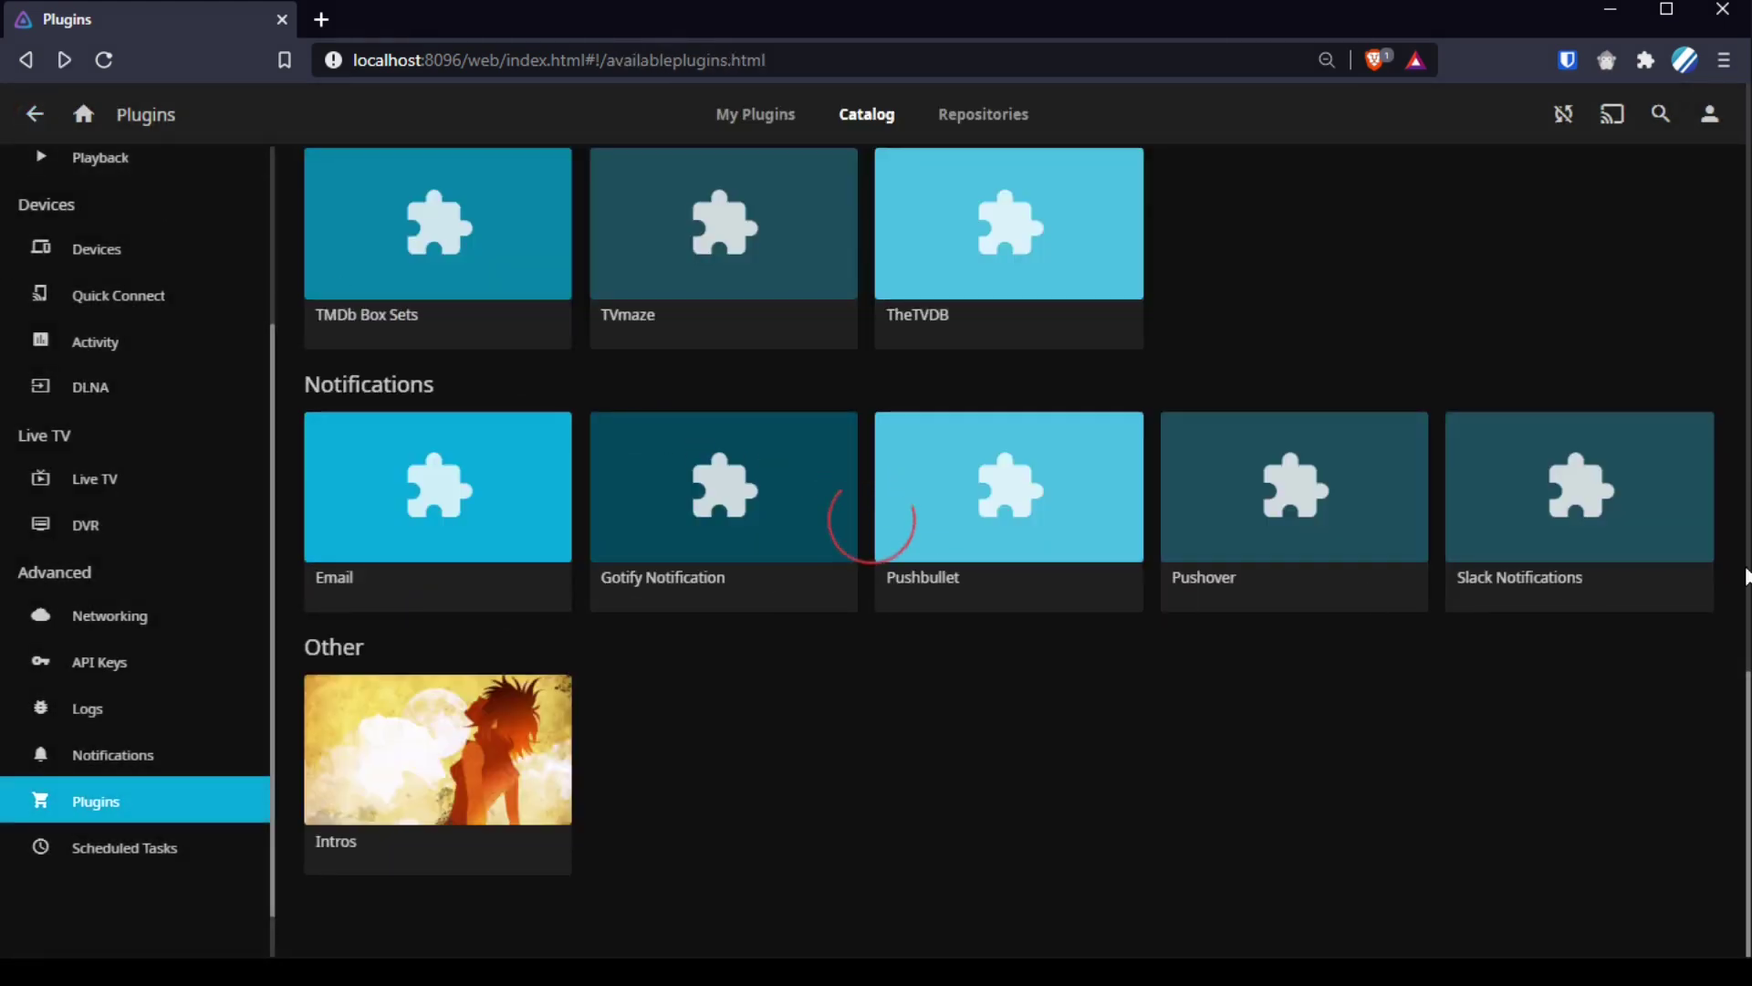
Step: Install version 1.5.0.0 of the Skin Manager plugin from "another 3rd party repo", found under General in the catalog
{"action": "scroll", "coordinate": [1208, 490], "scroll_direction": "up", "scroll_amount": 1}
{"action": "scroll", "coordinate": [931, 387], "scroll_direction": "up", "scroll_amount": 3}
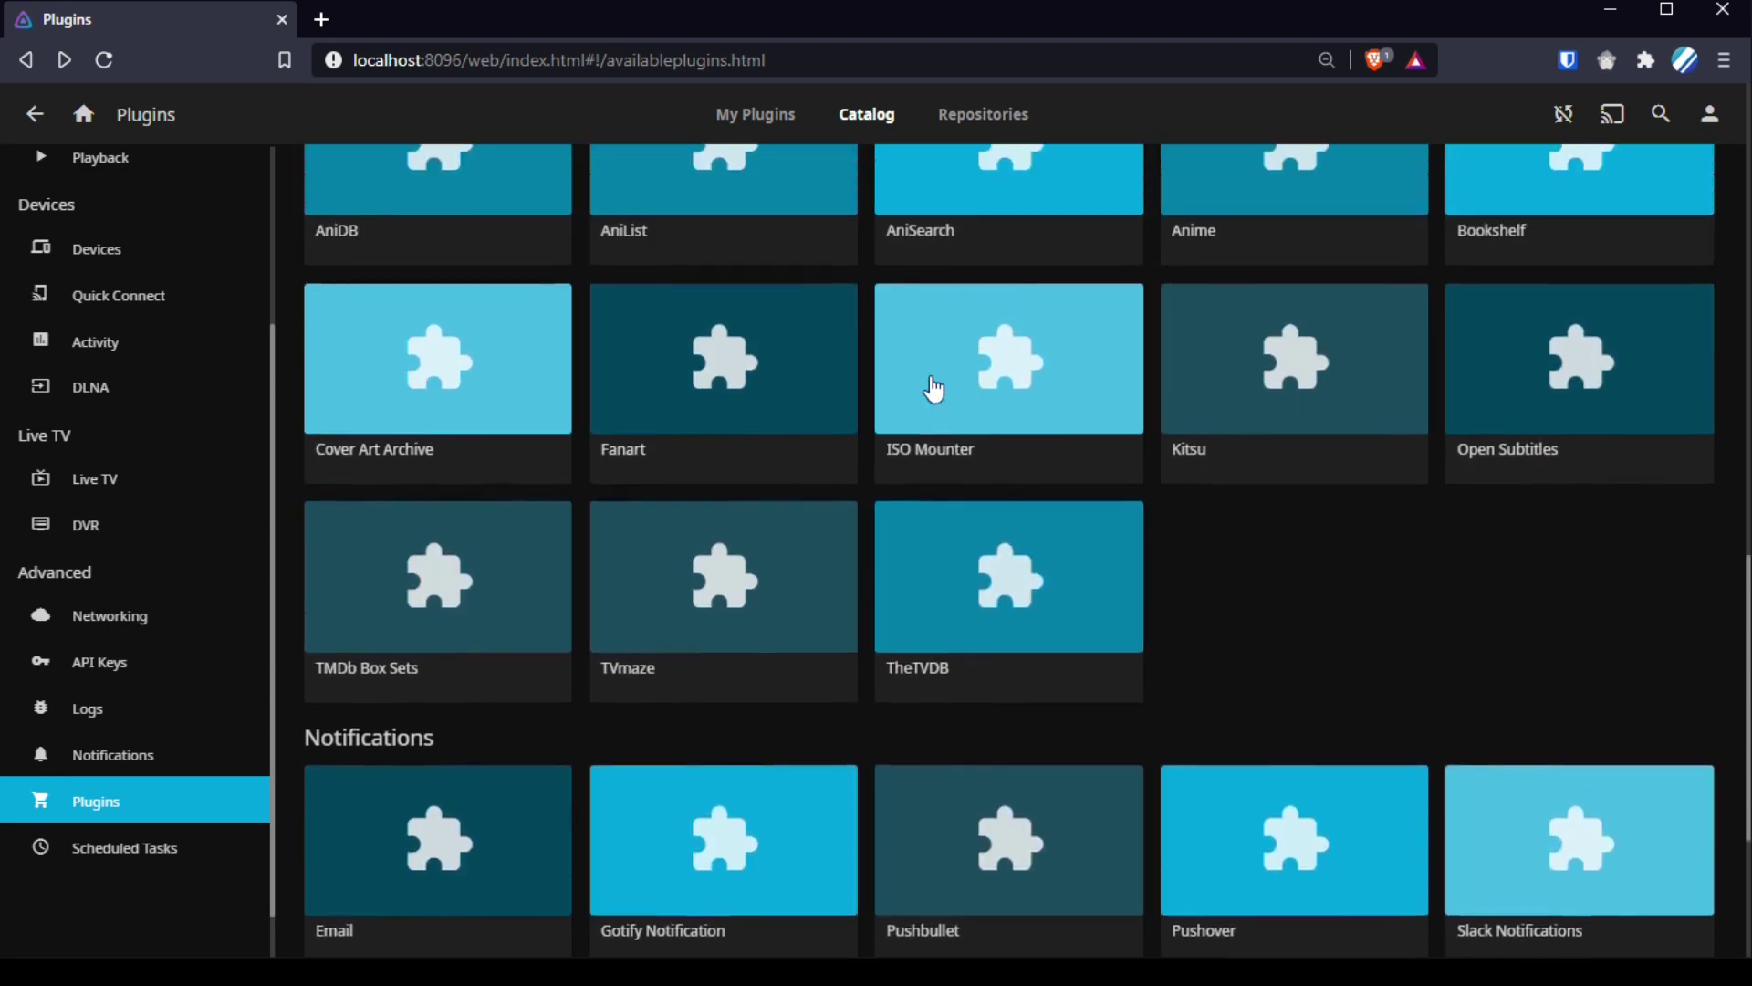
{"action": "scroll", "coordinate": [933, 388], "scroll_direction": "down", "scroll_amount": 3}
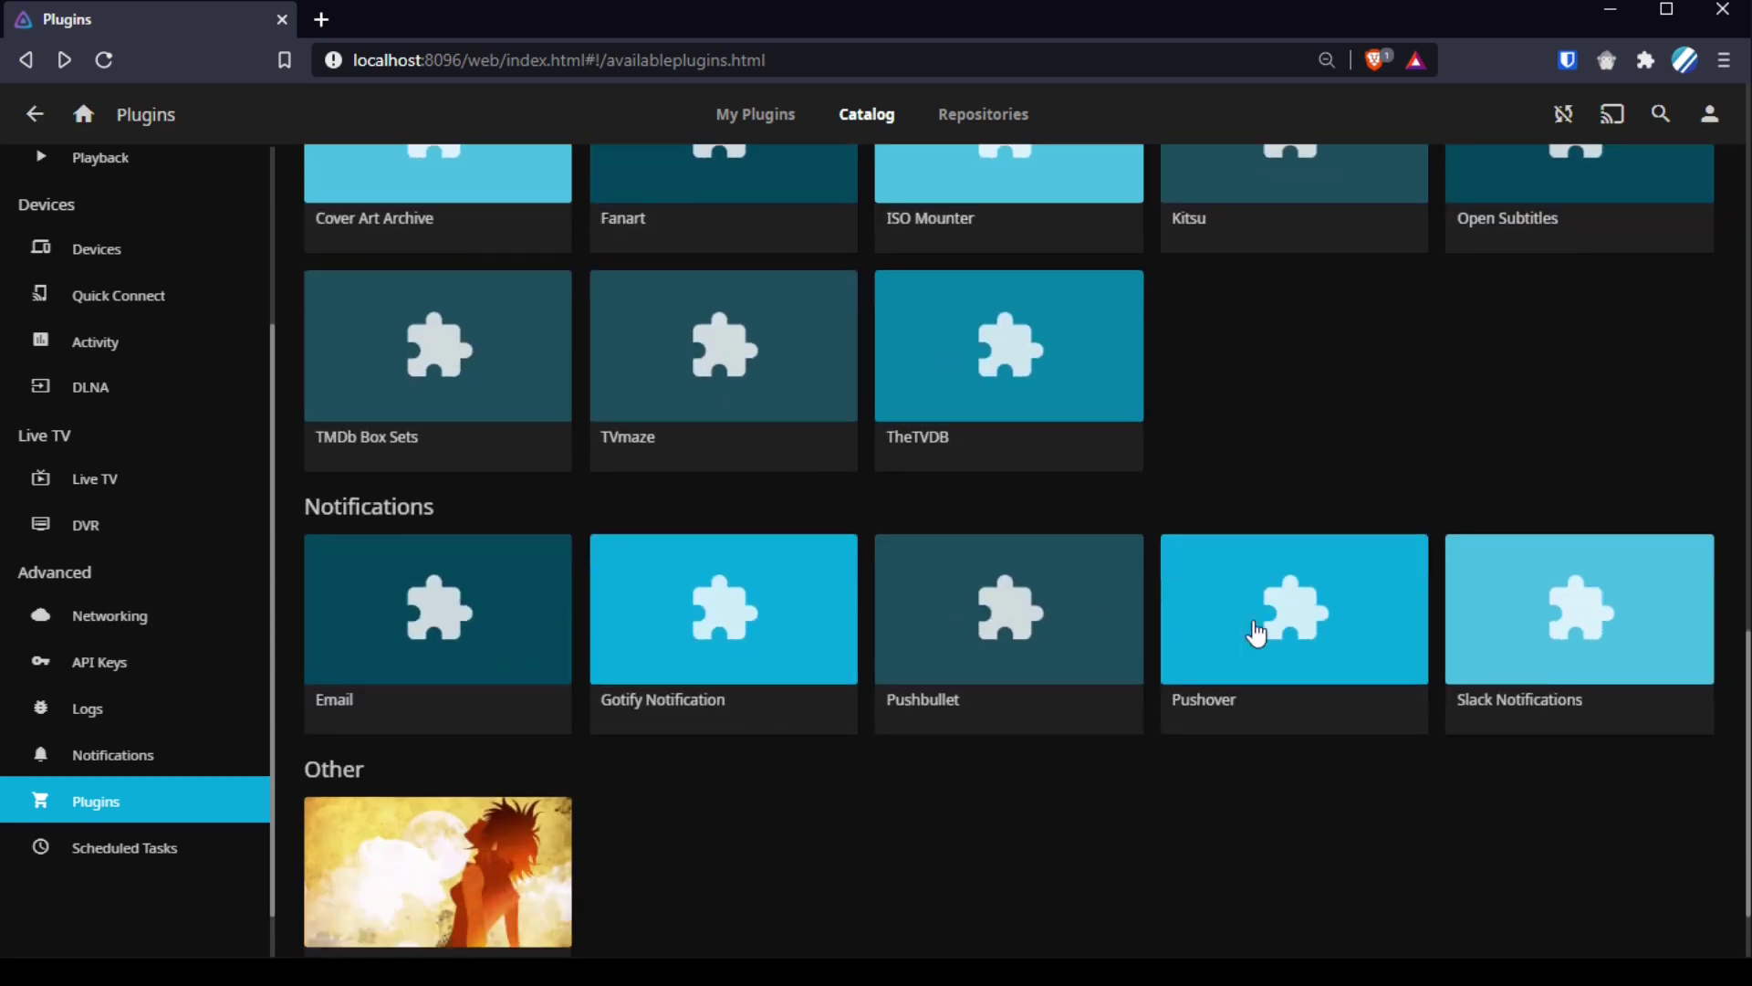
{"action": "scroll", "coordinate": [1561, 673], "scroll_direction": "up", "scroll_amount": 4}
{"action": "scroll", "coordinate": [1576, 551], "scroll_direction": "up", "scroll_amount": 2}
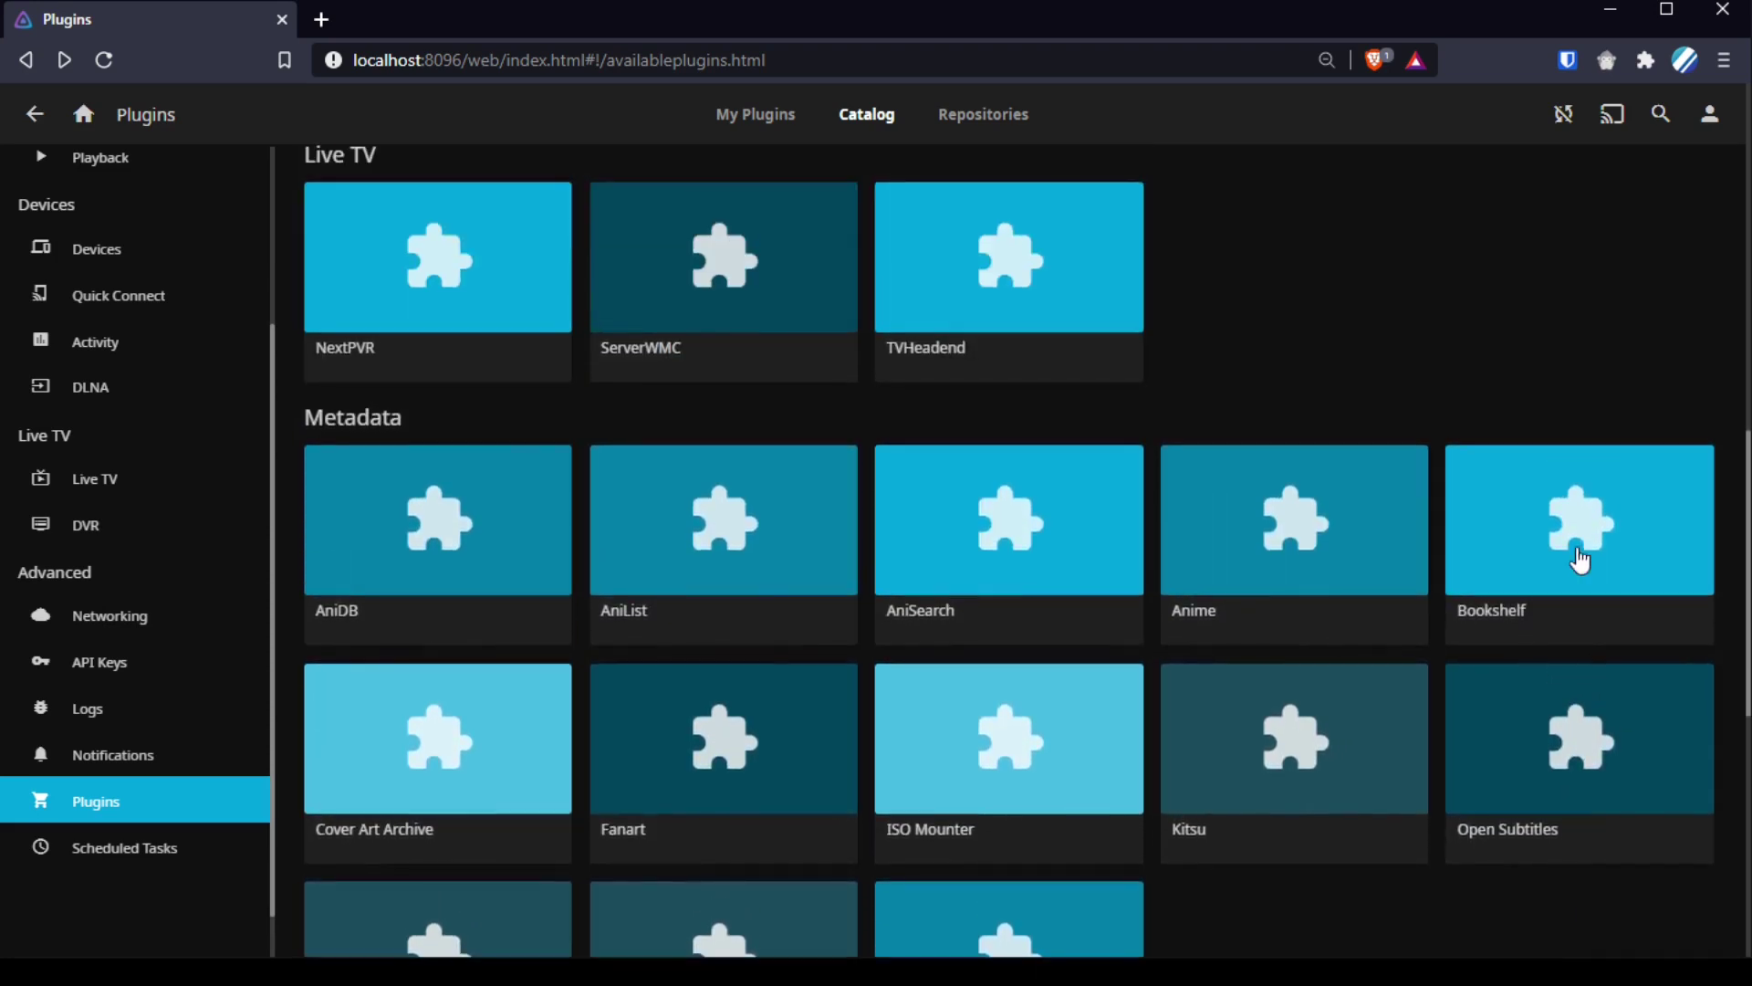
{"action": "scroll", "coordinate": [415, 497], "scroll_direction": "up", "scroll_amount": 2}
{"action": "scroll", "coordinate": [422, 484], "scroll_direction": "up", "scroll_amount": 4}
{"action": "left_click", "coordinate": [749, 470]}
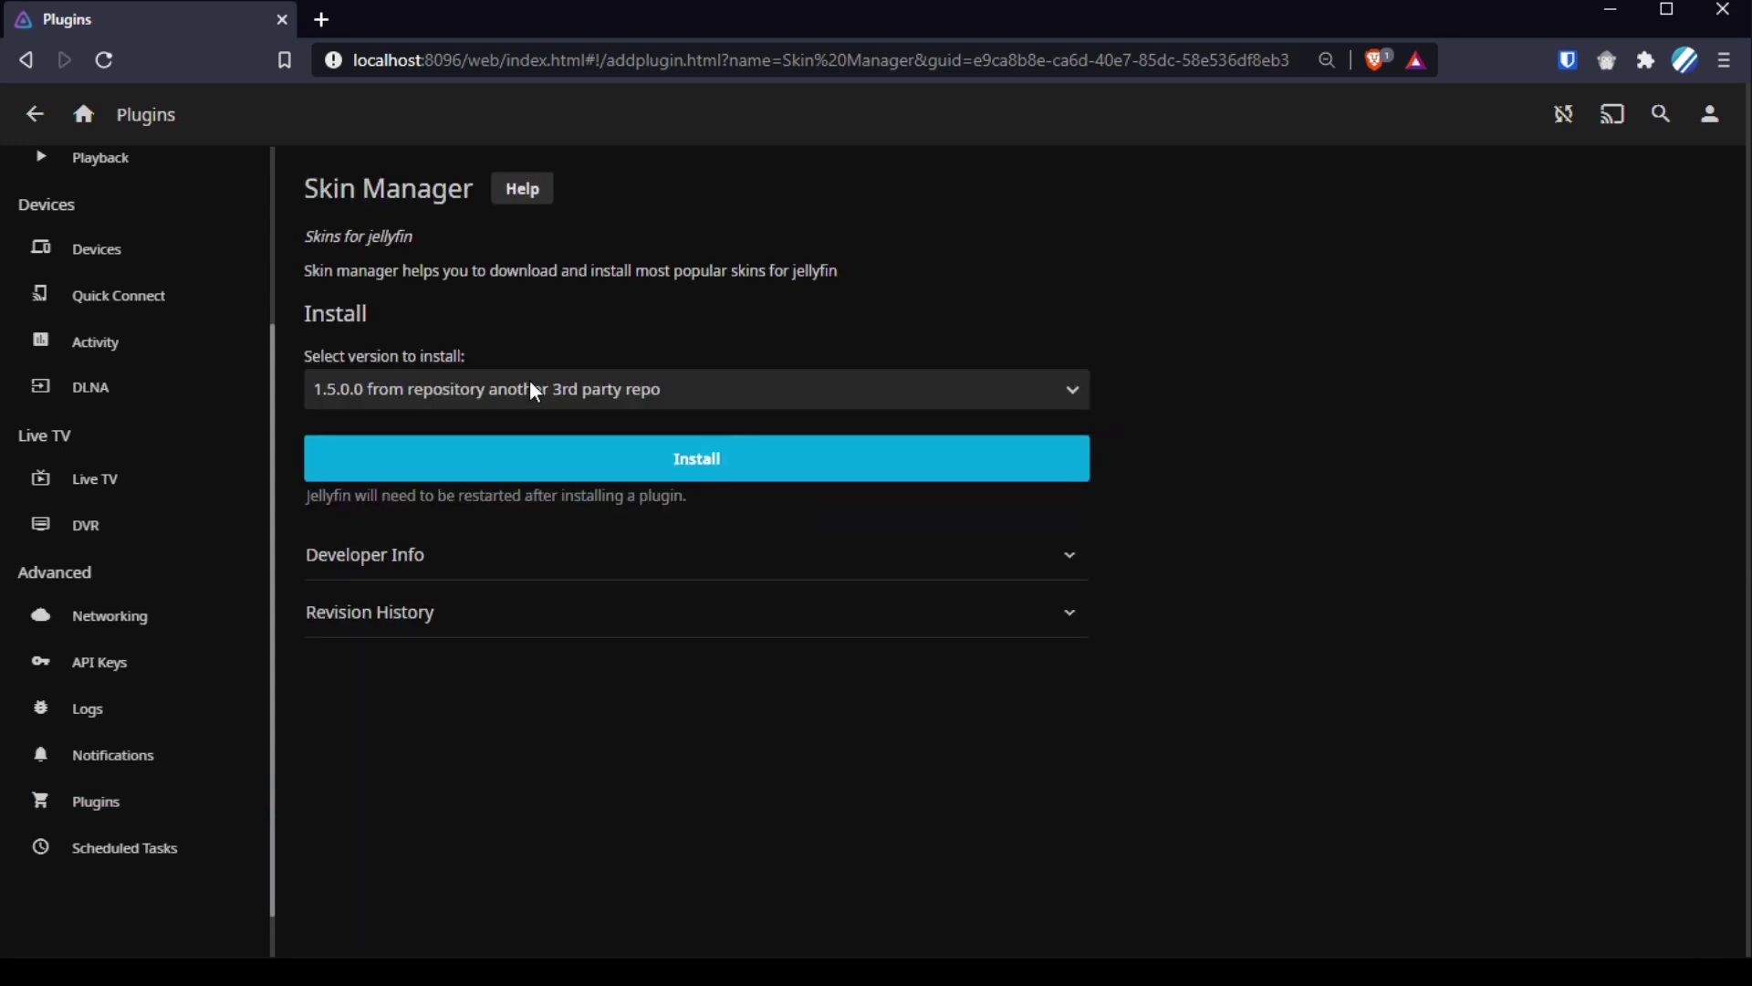
{"action": "left_click", "coordinate": [505, 460]}
{"action": "left_click", "coordinate": [944, 664]}
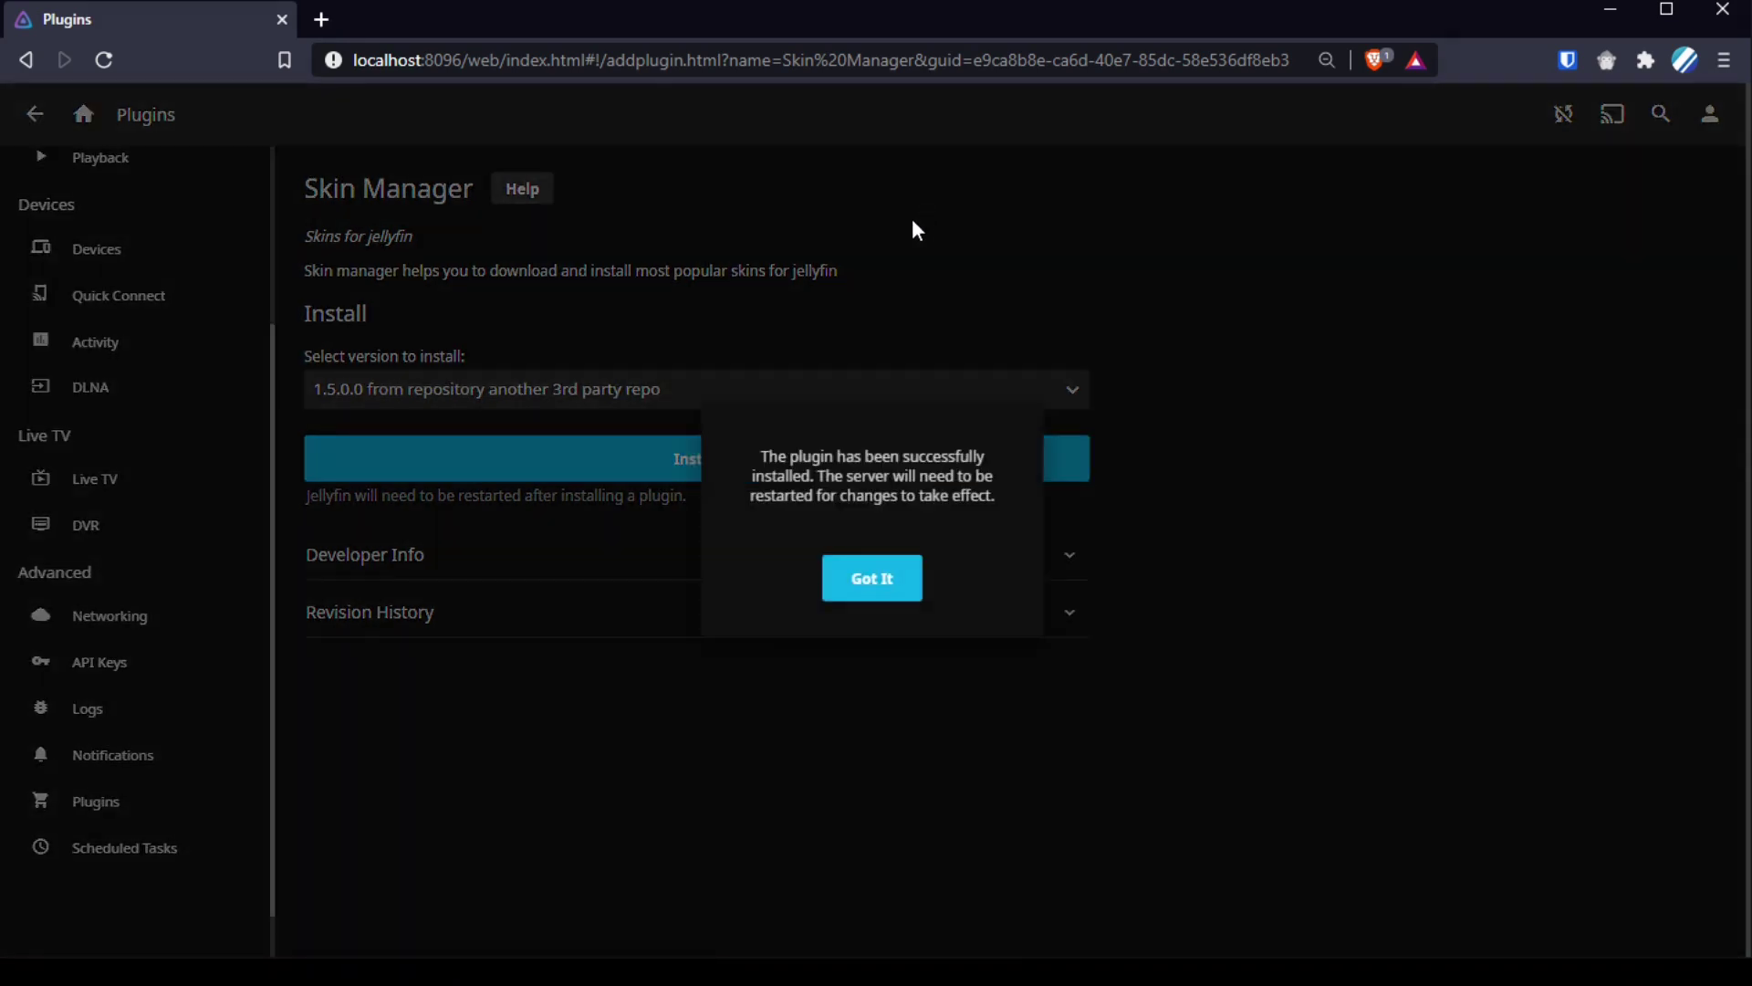
{"action": "left_click", "coordinate": [873, 584]}
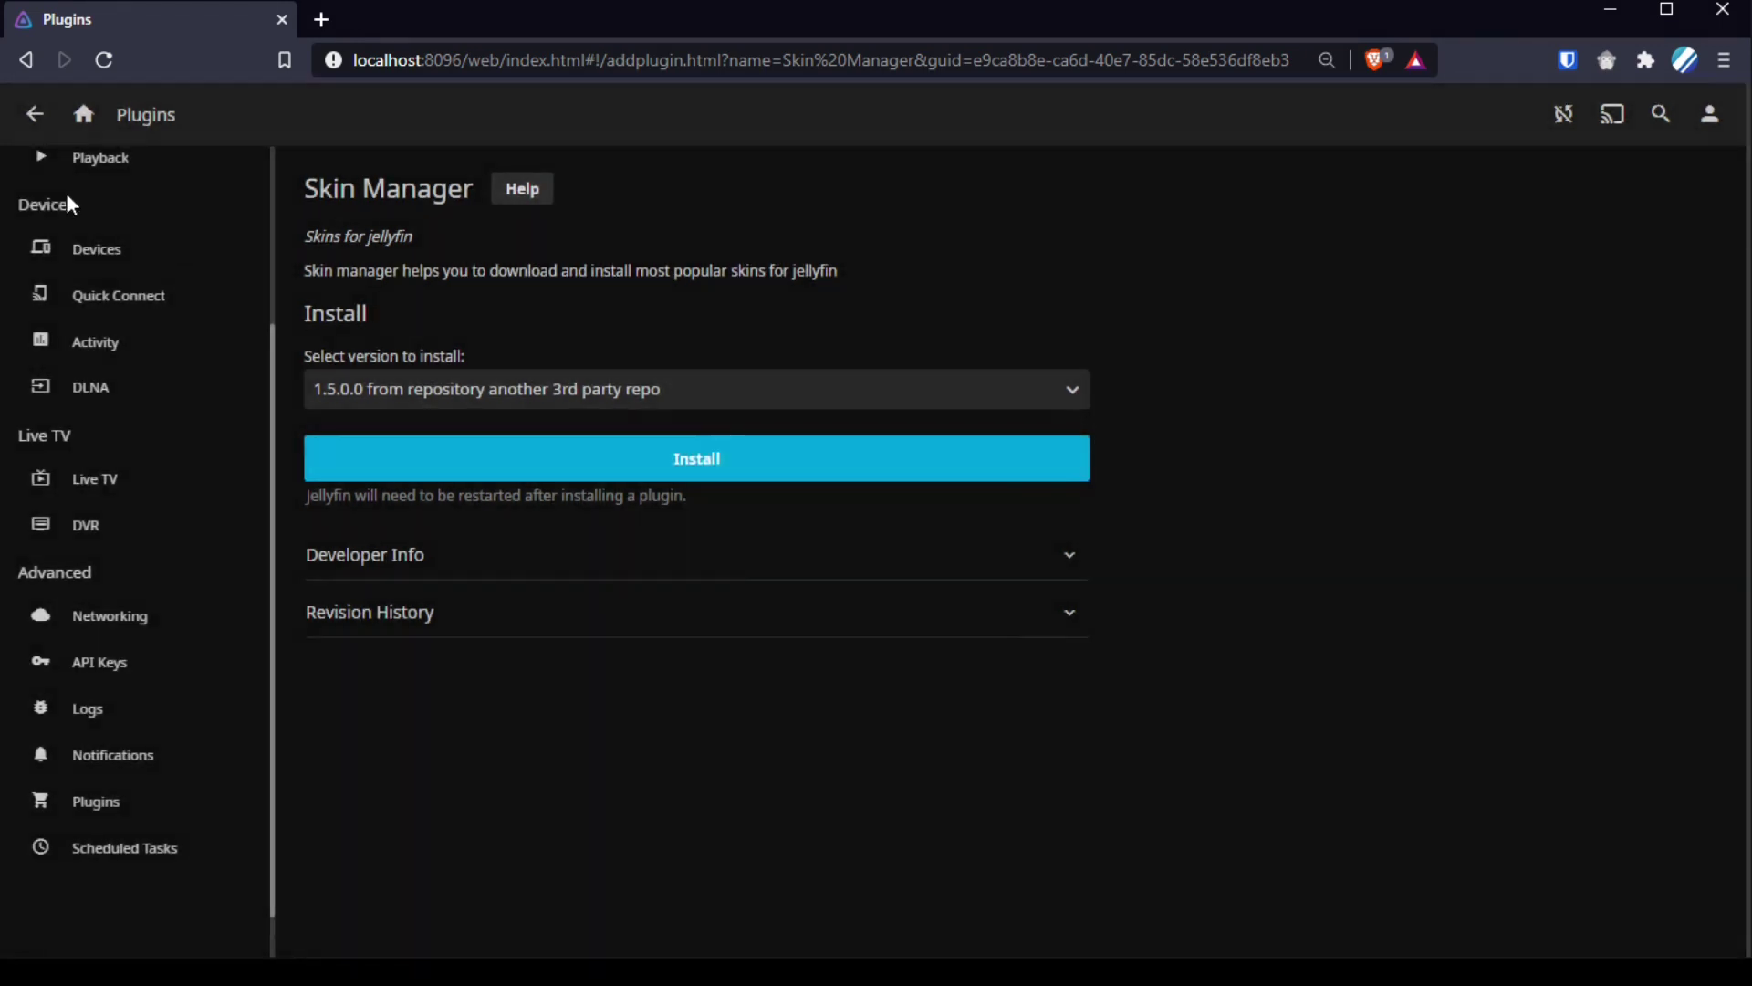
Step: Install version 10.7.0.2 of the Theme Songs plugin from "another 3rd party repo" and return to the catalog
{"action": "left_click", "coordinate": [25, 116]}
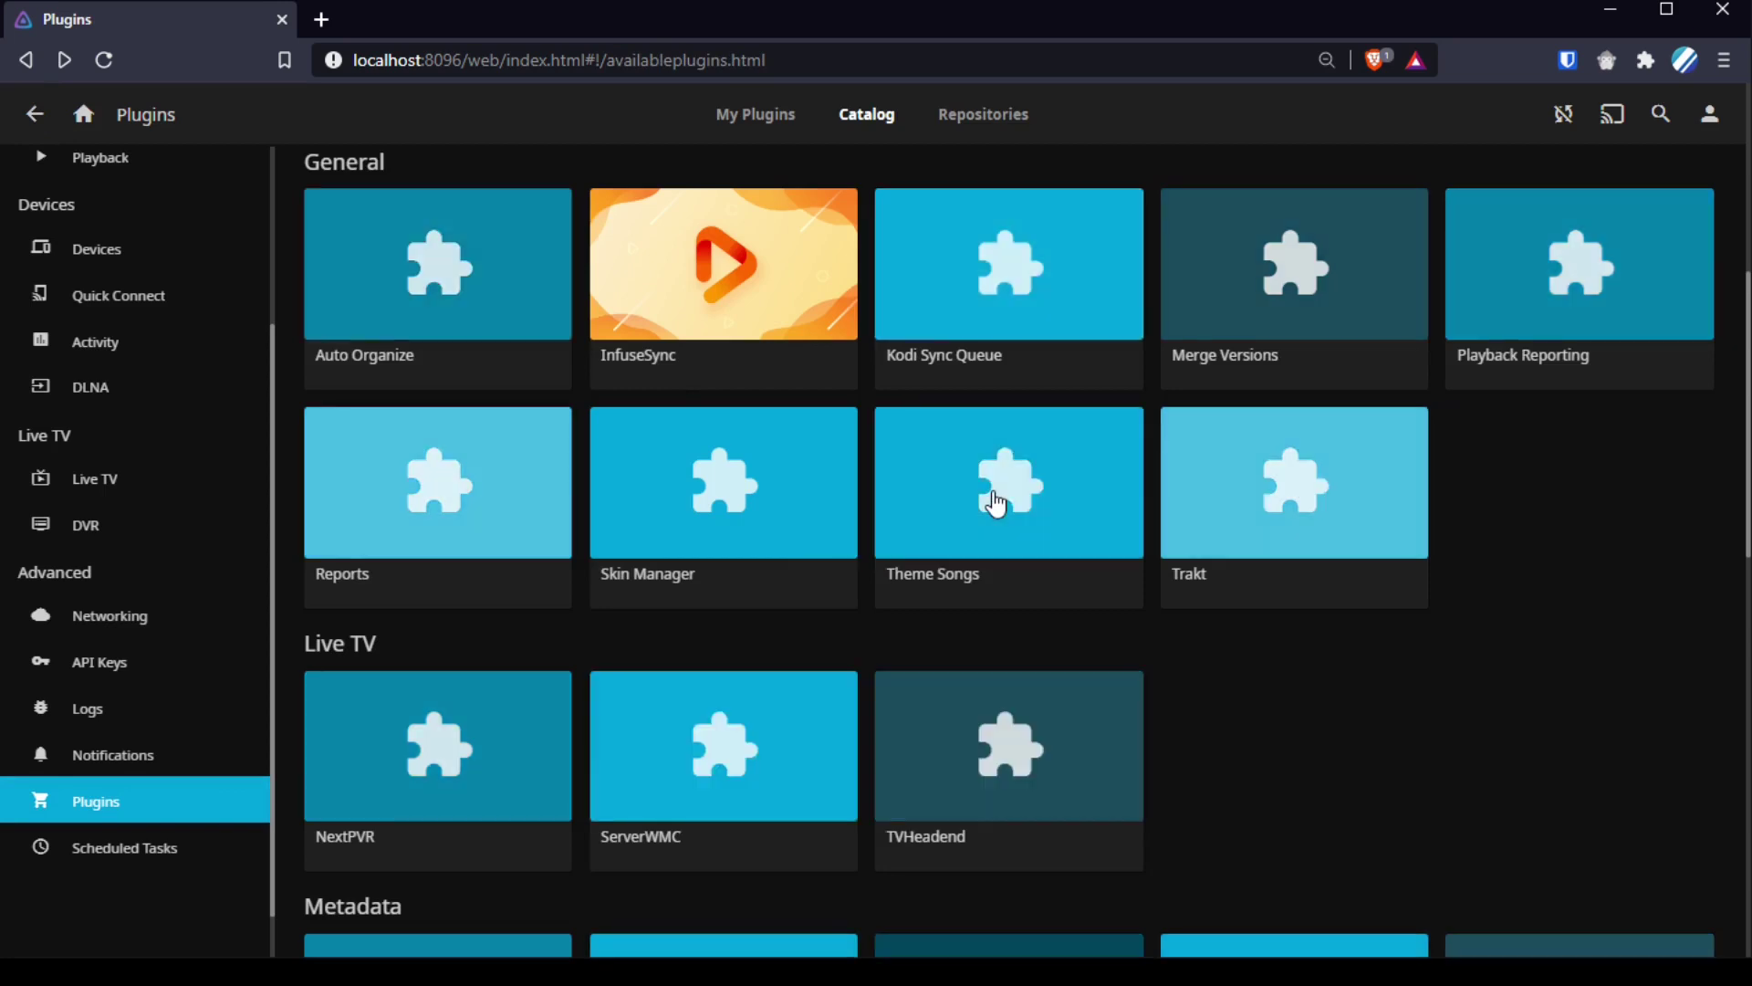
{"action": "left_click", "coordinate": [997, 504]}
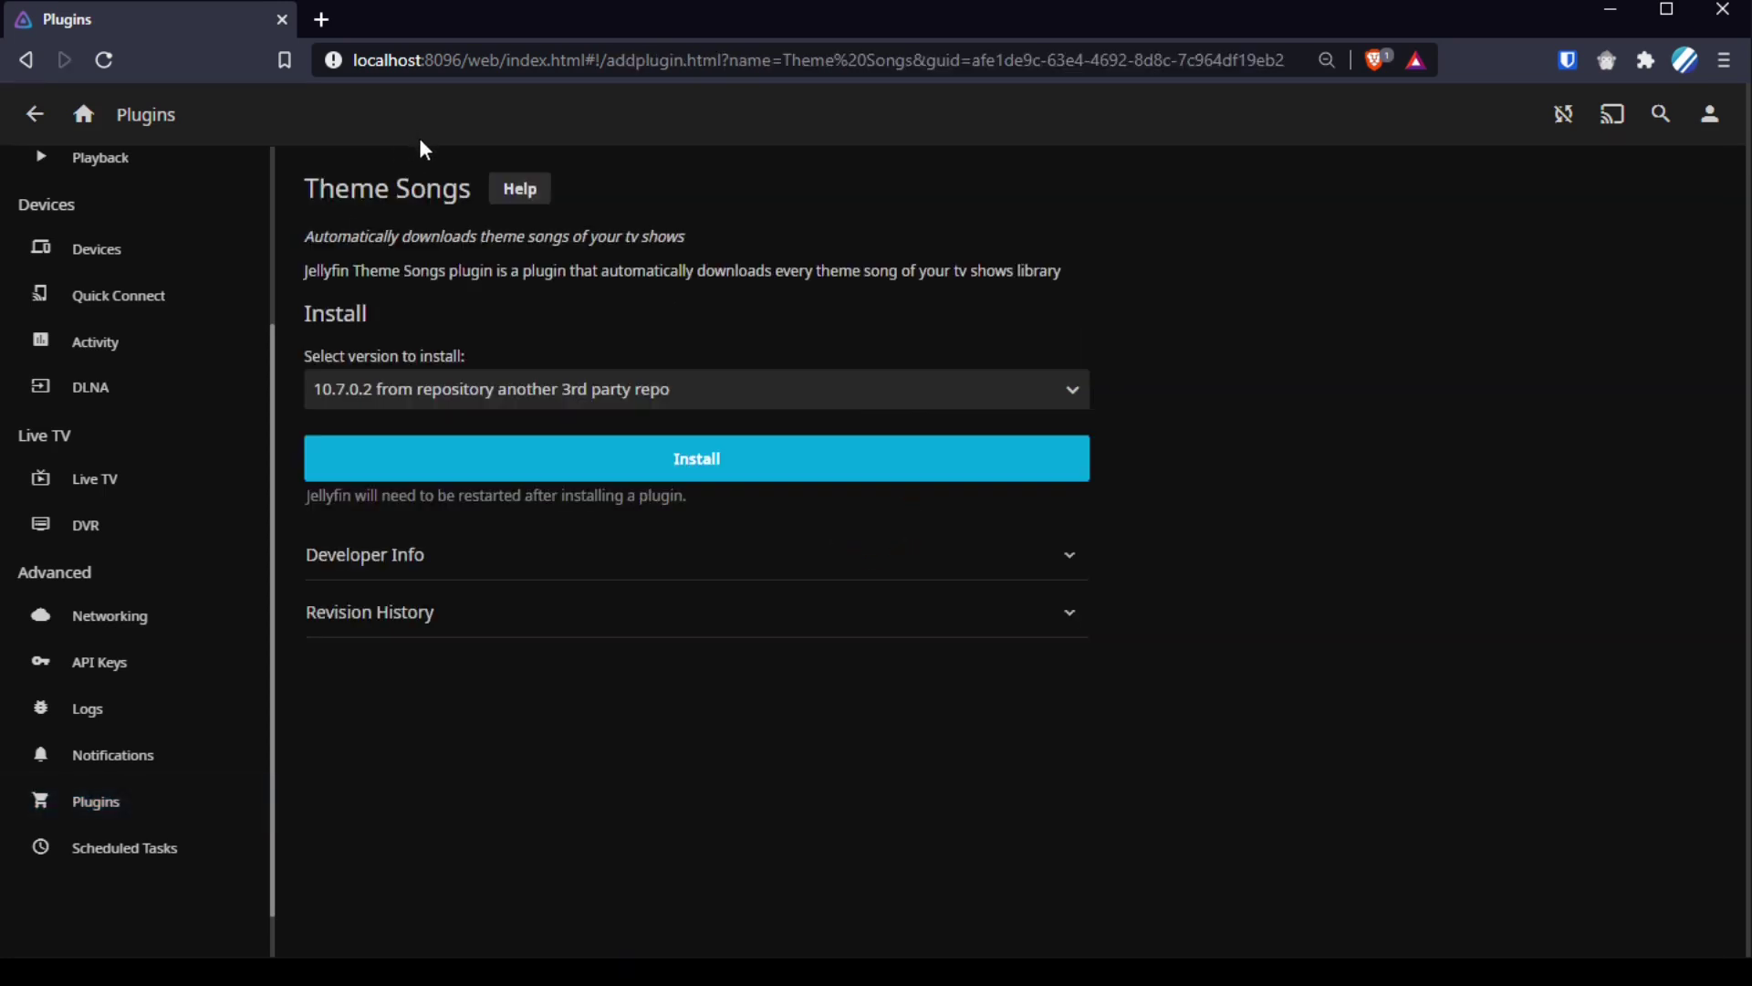
{"action": "left_click", "coordinate": [604, 456]}
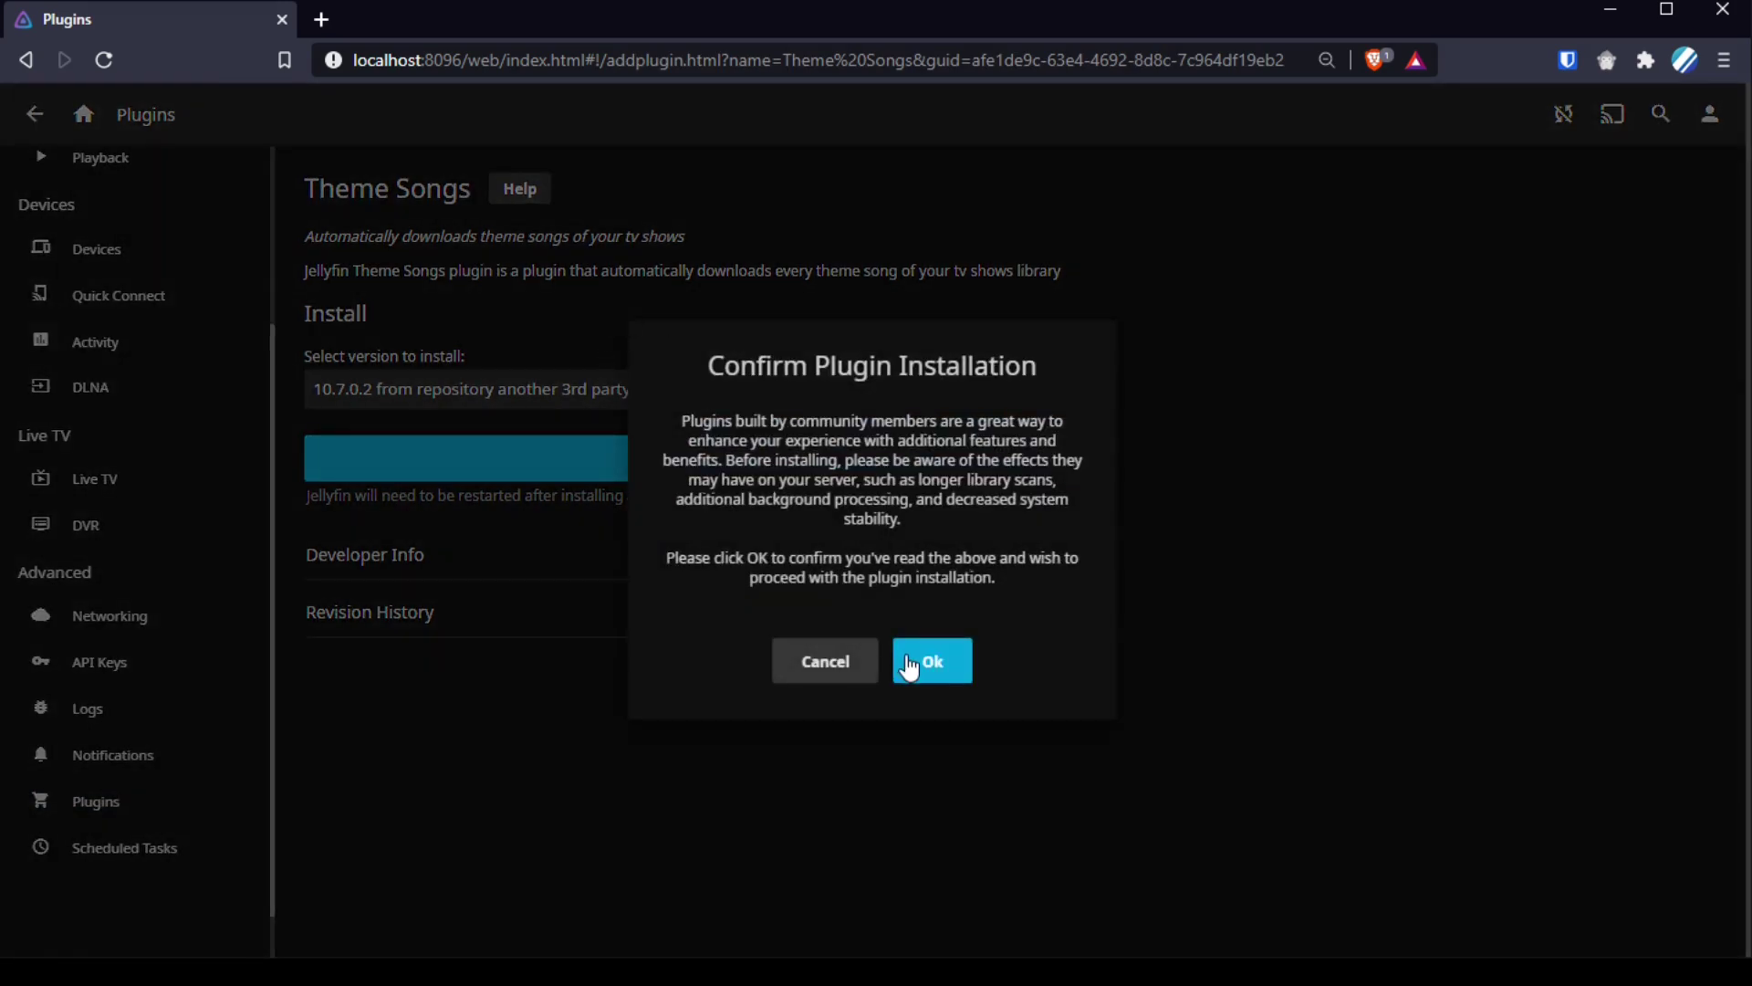
{"action": "left_click", "coordinate": [910, 667]}
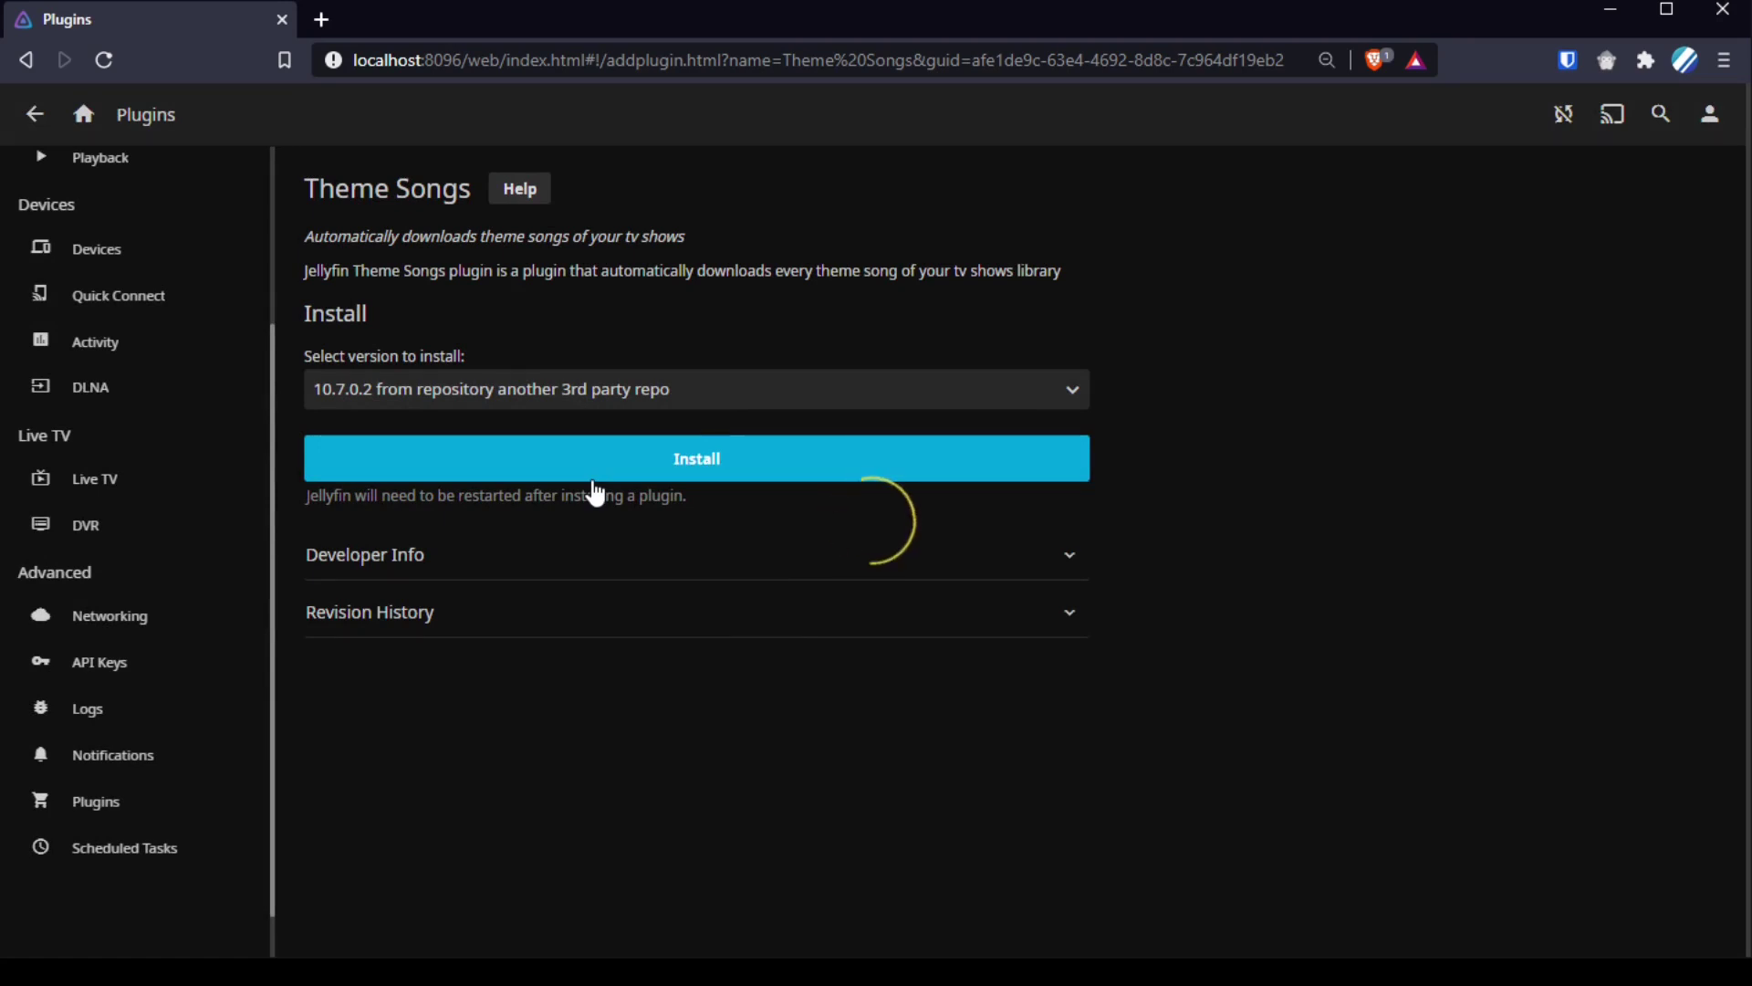
{"action": "left_click", "coordinate": [872, 578]}
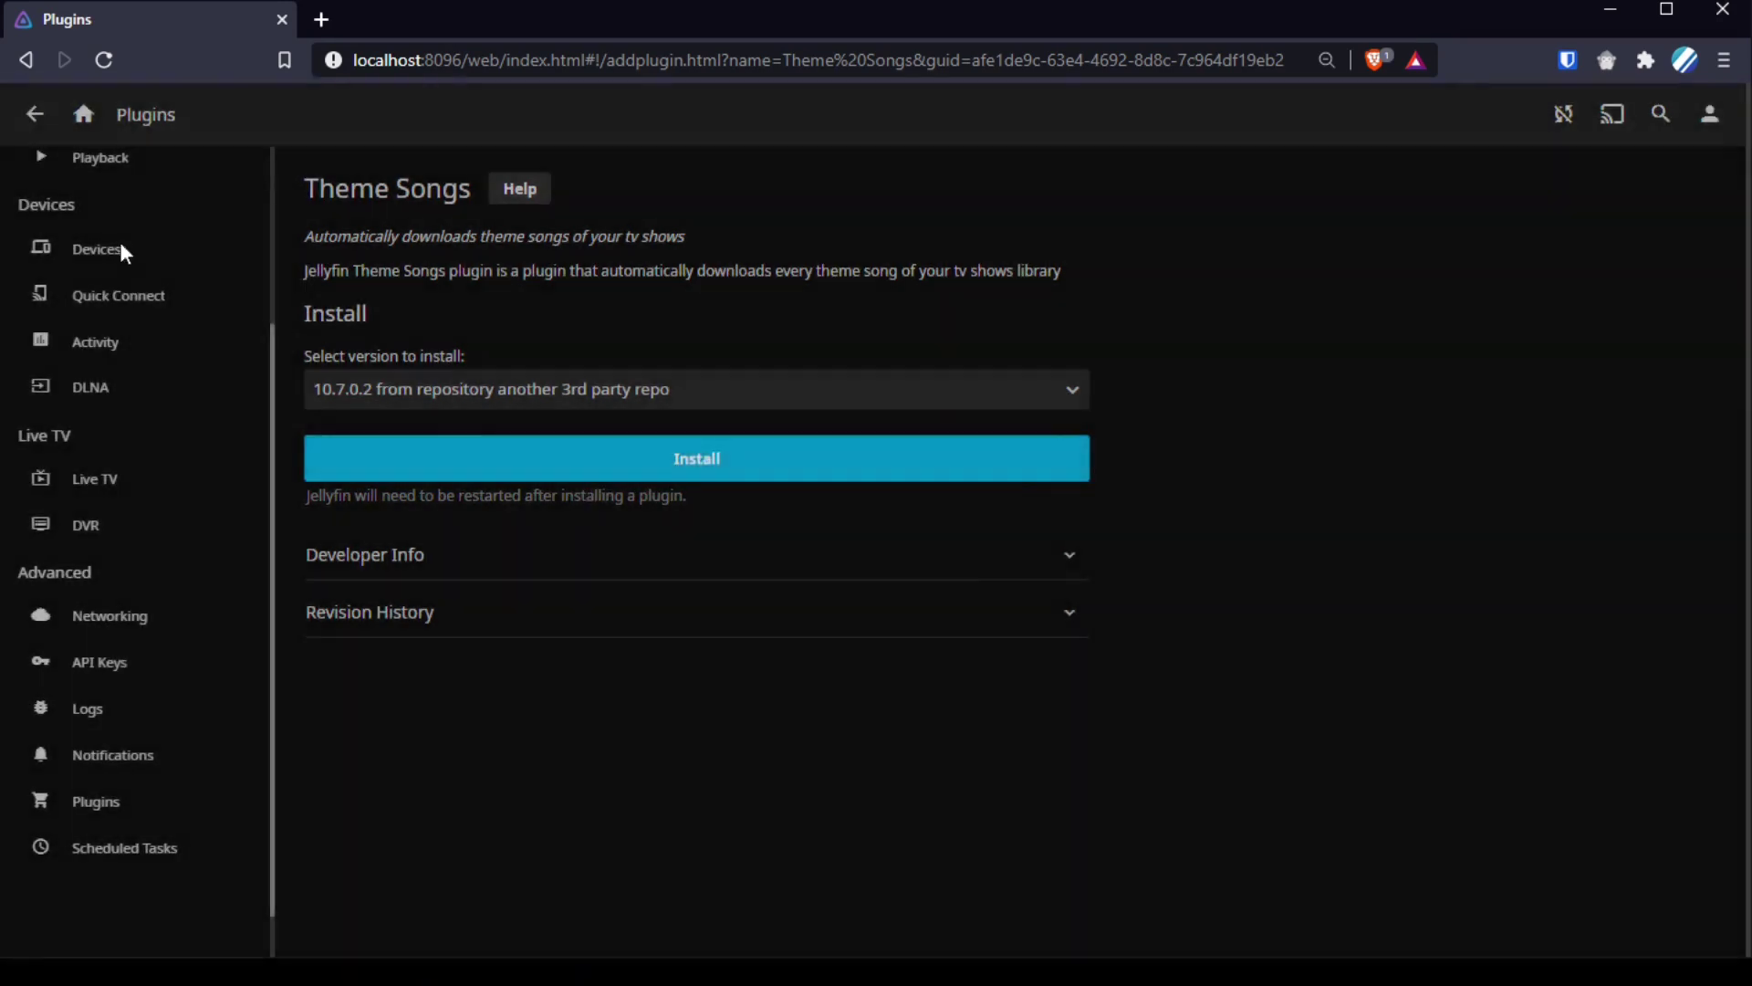
{"action": "left_click", "coordinate": [35, 115]}
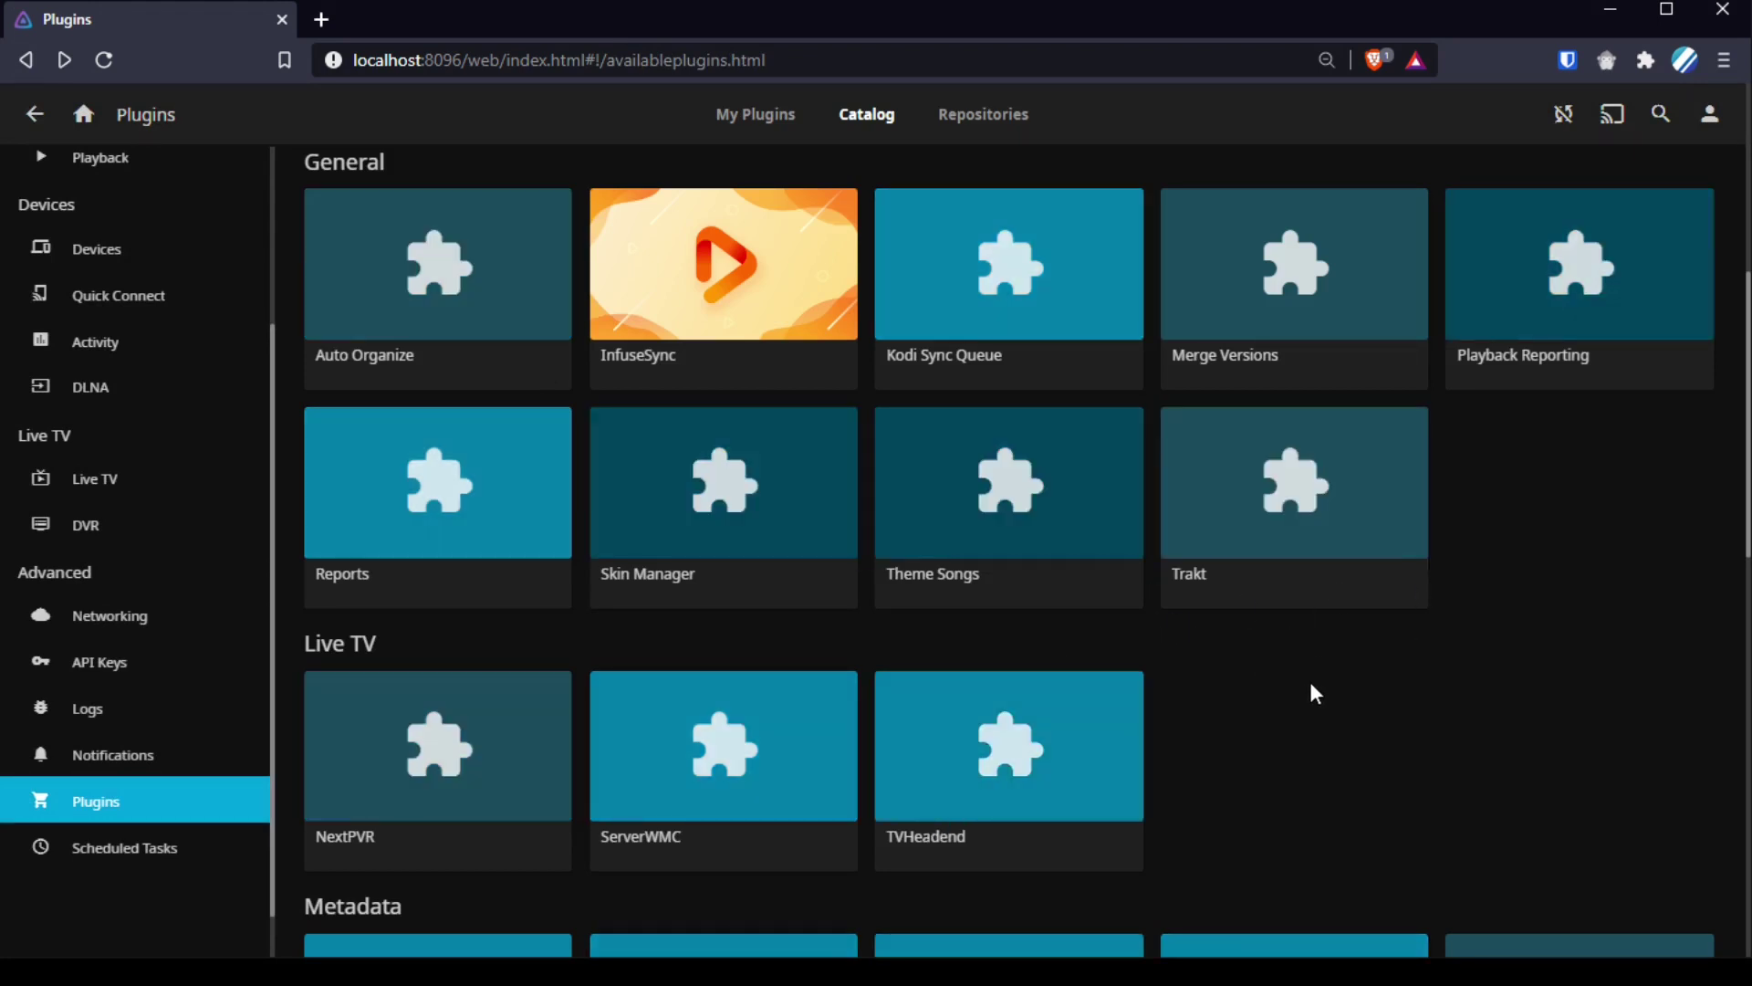
{"action": "scroll", "coordinate": [1311, 684], "scroll_direction": "down", "scroll_amount": 1}
{"action": "scroll", "coordinate": [1301, 589], "scroll_direction": "up", "scroll_amount": 2}
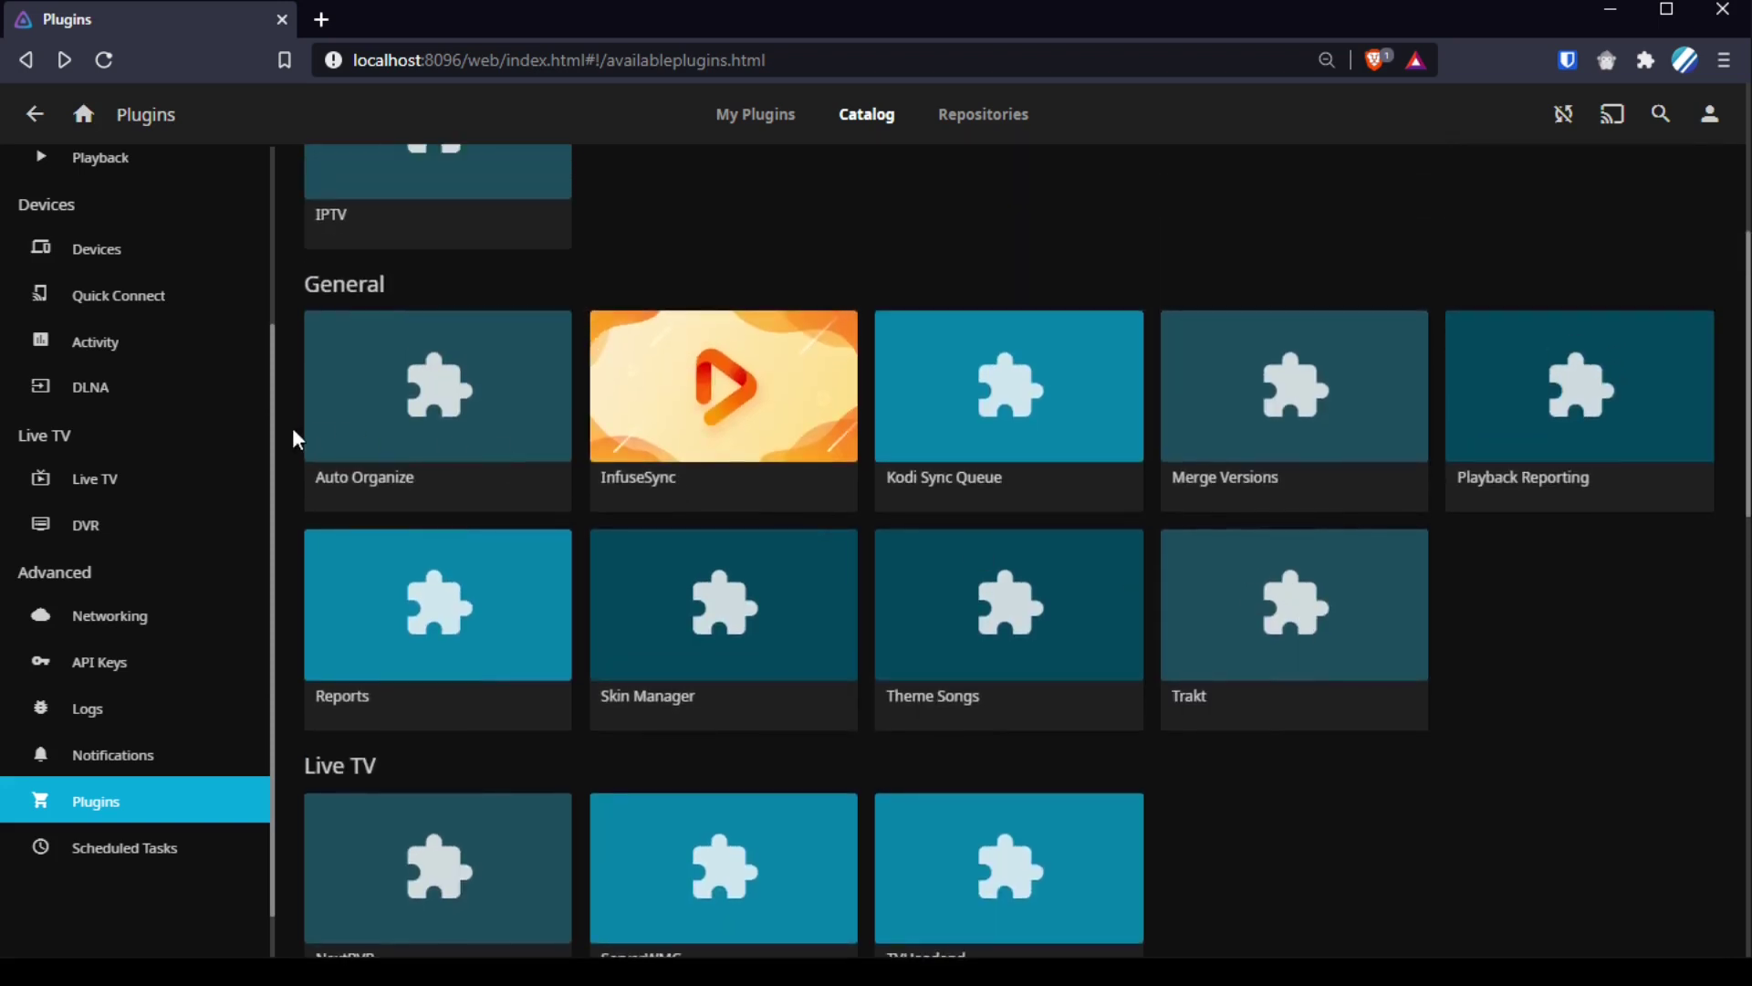
Step: Install version 4.0.0.0 of TheTVDB plugin from the Jellyfin Stable repository, found under Metadata in the catalog
{"action": "scroll", "coordinate": [1620, 662], "scroll_direction": "up", "scroll_amount": 5}
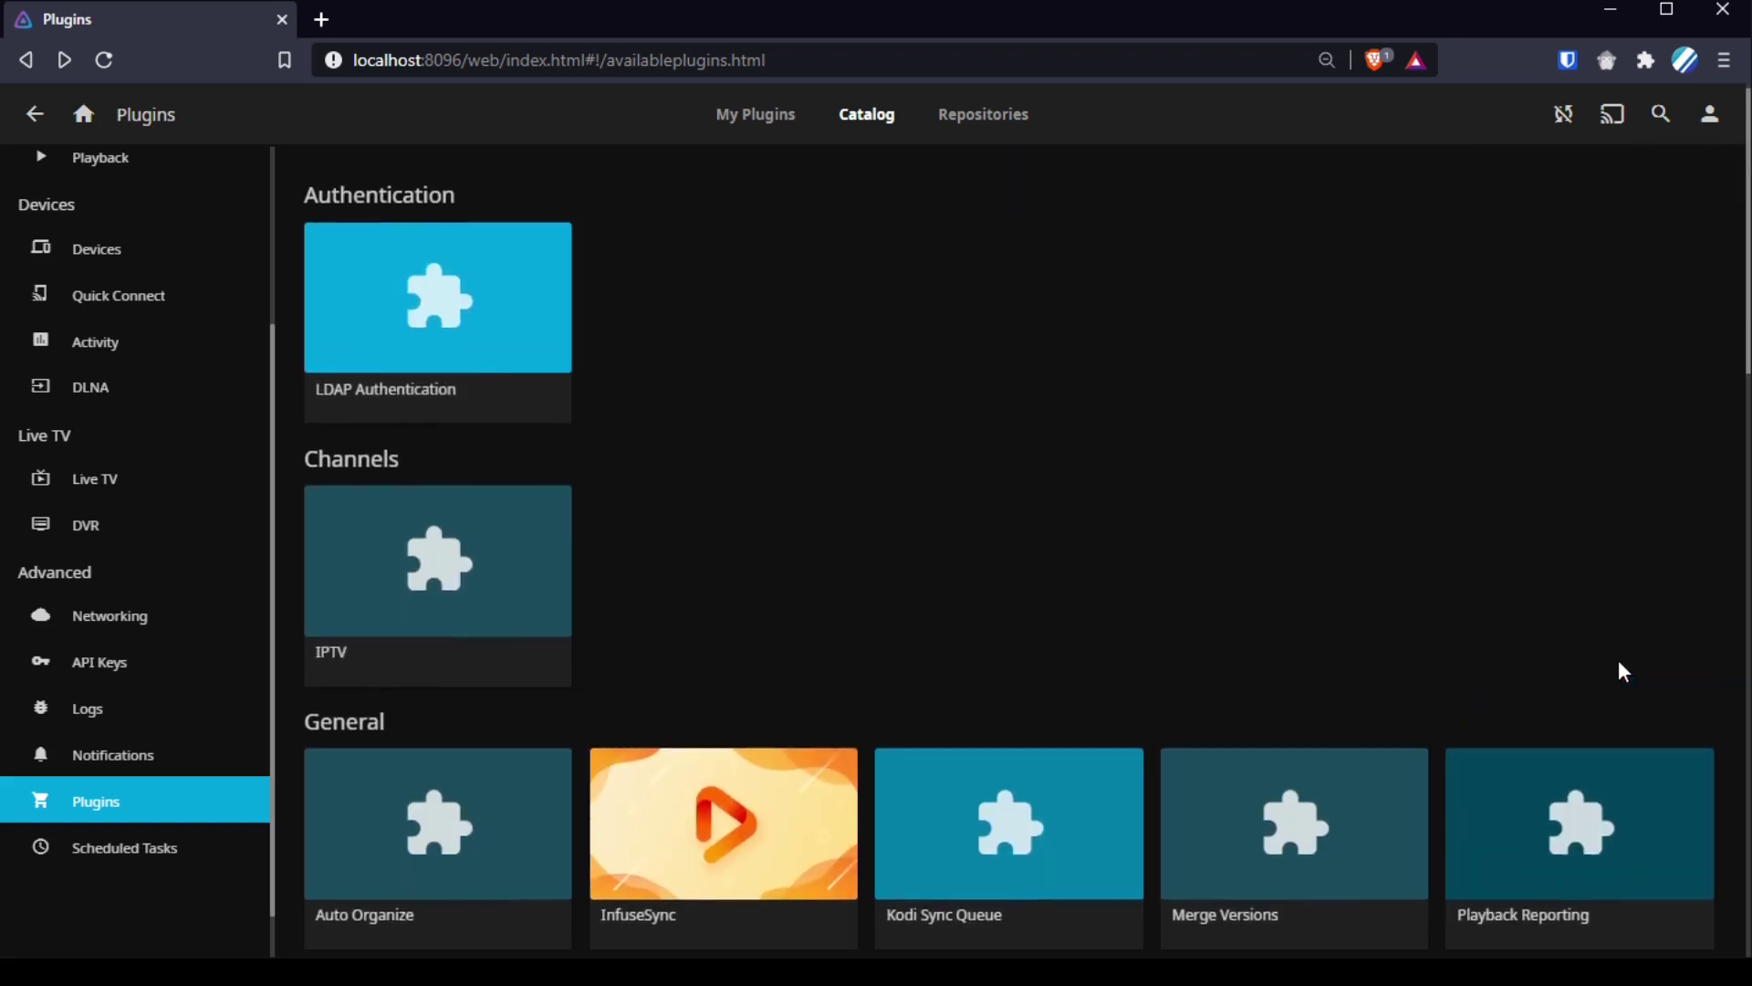
{"action": "scroll", "coordinate": [1622, 671], "scroll_direction": "down", "scroll_amount": 9}
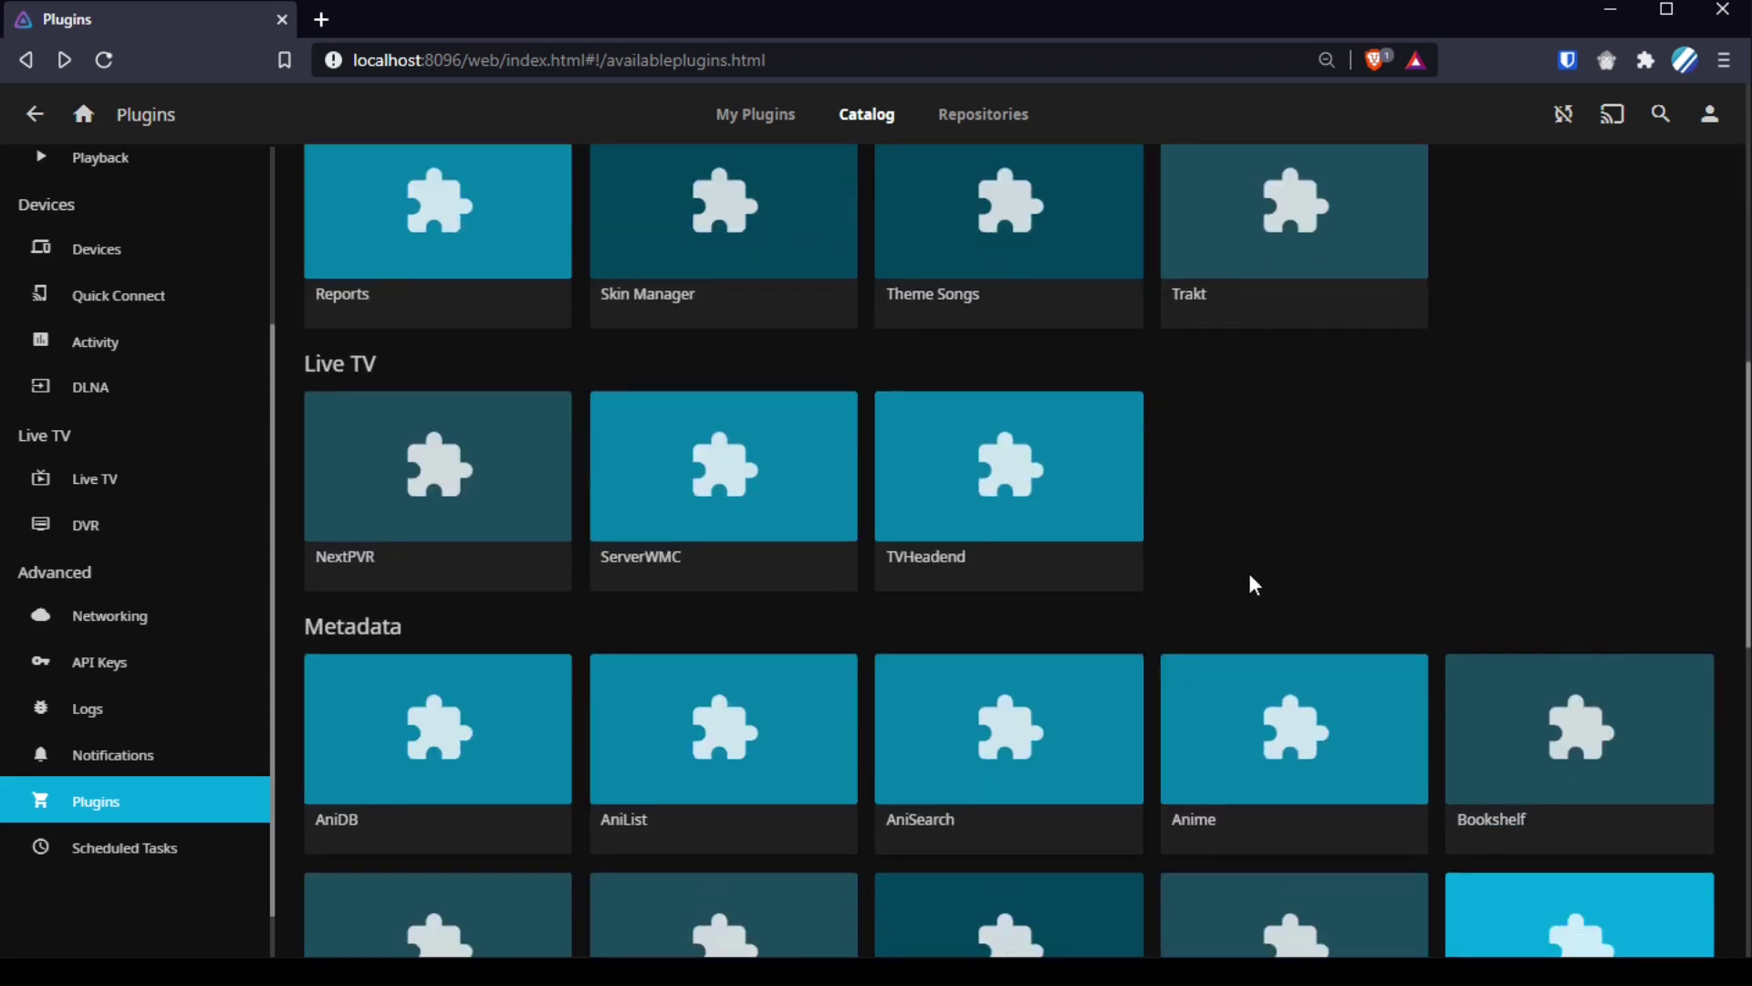
{"action": "scroll", "coordinate": [1254, 584], "scroll_direction": "down", "scroll_amount": 3}
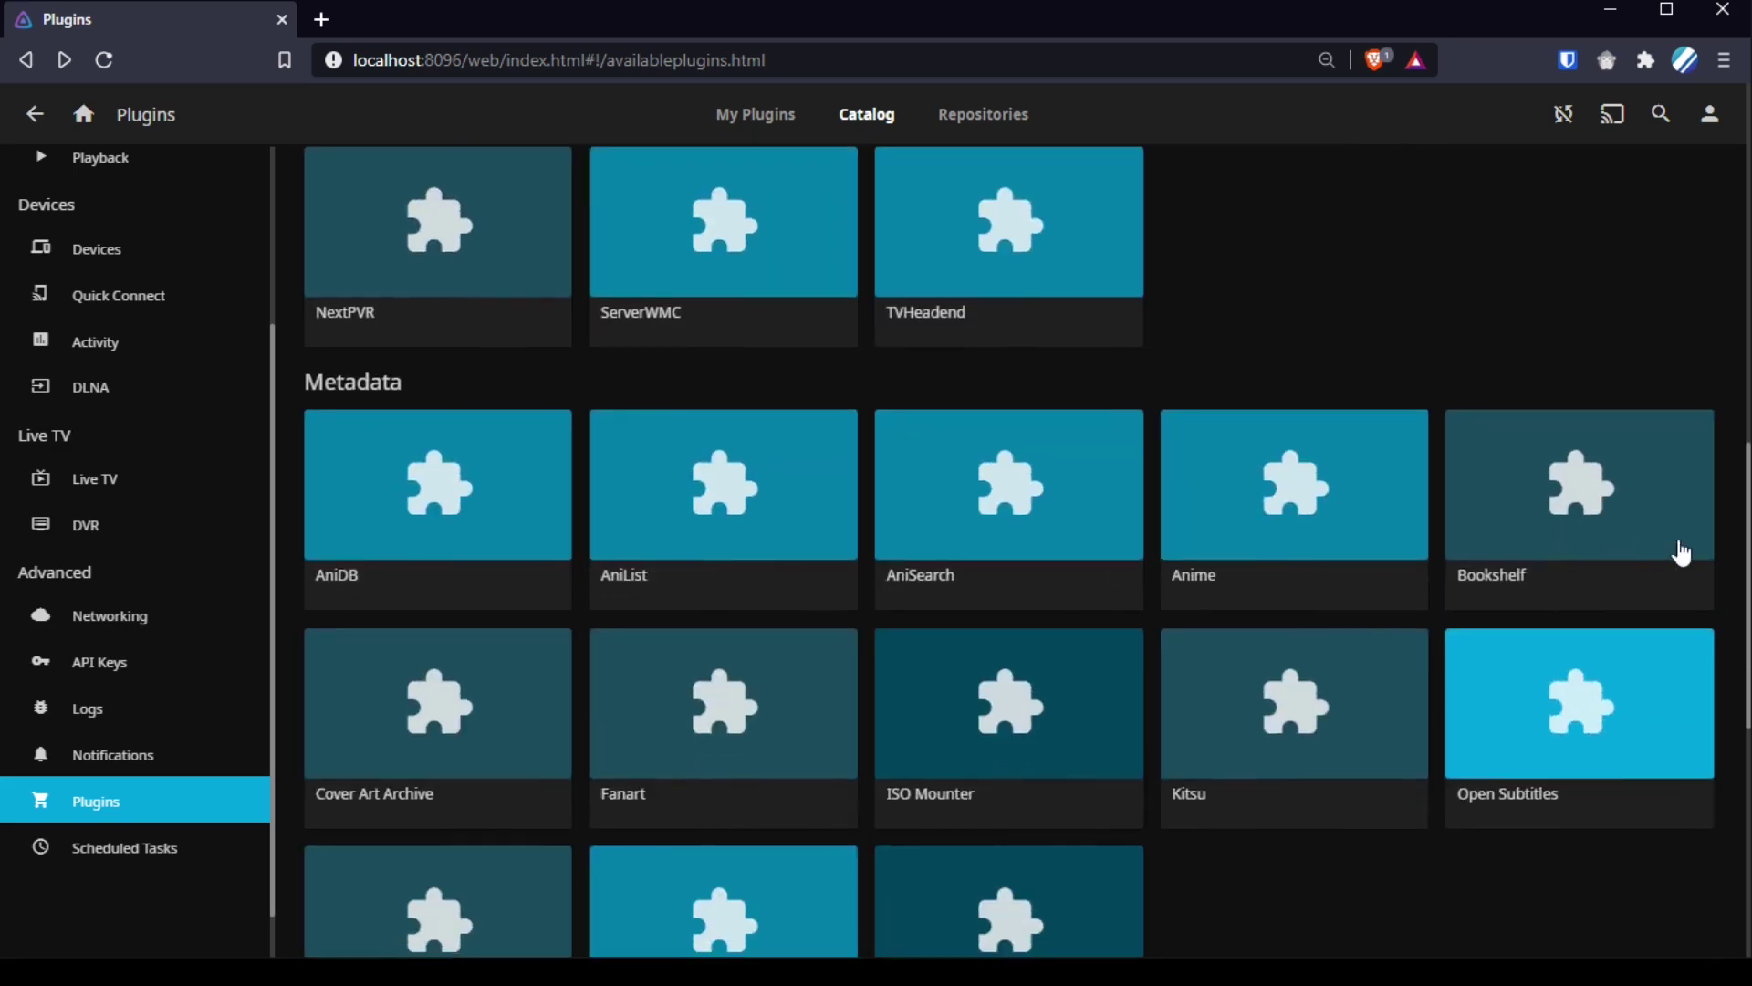
{"action": "scroll", "coordinate": [1682, 557], "scroll_direction": "down", "scroll_amount": 3}
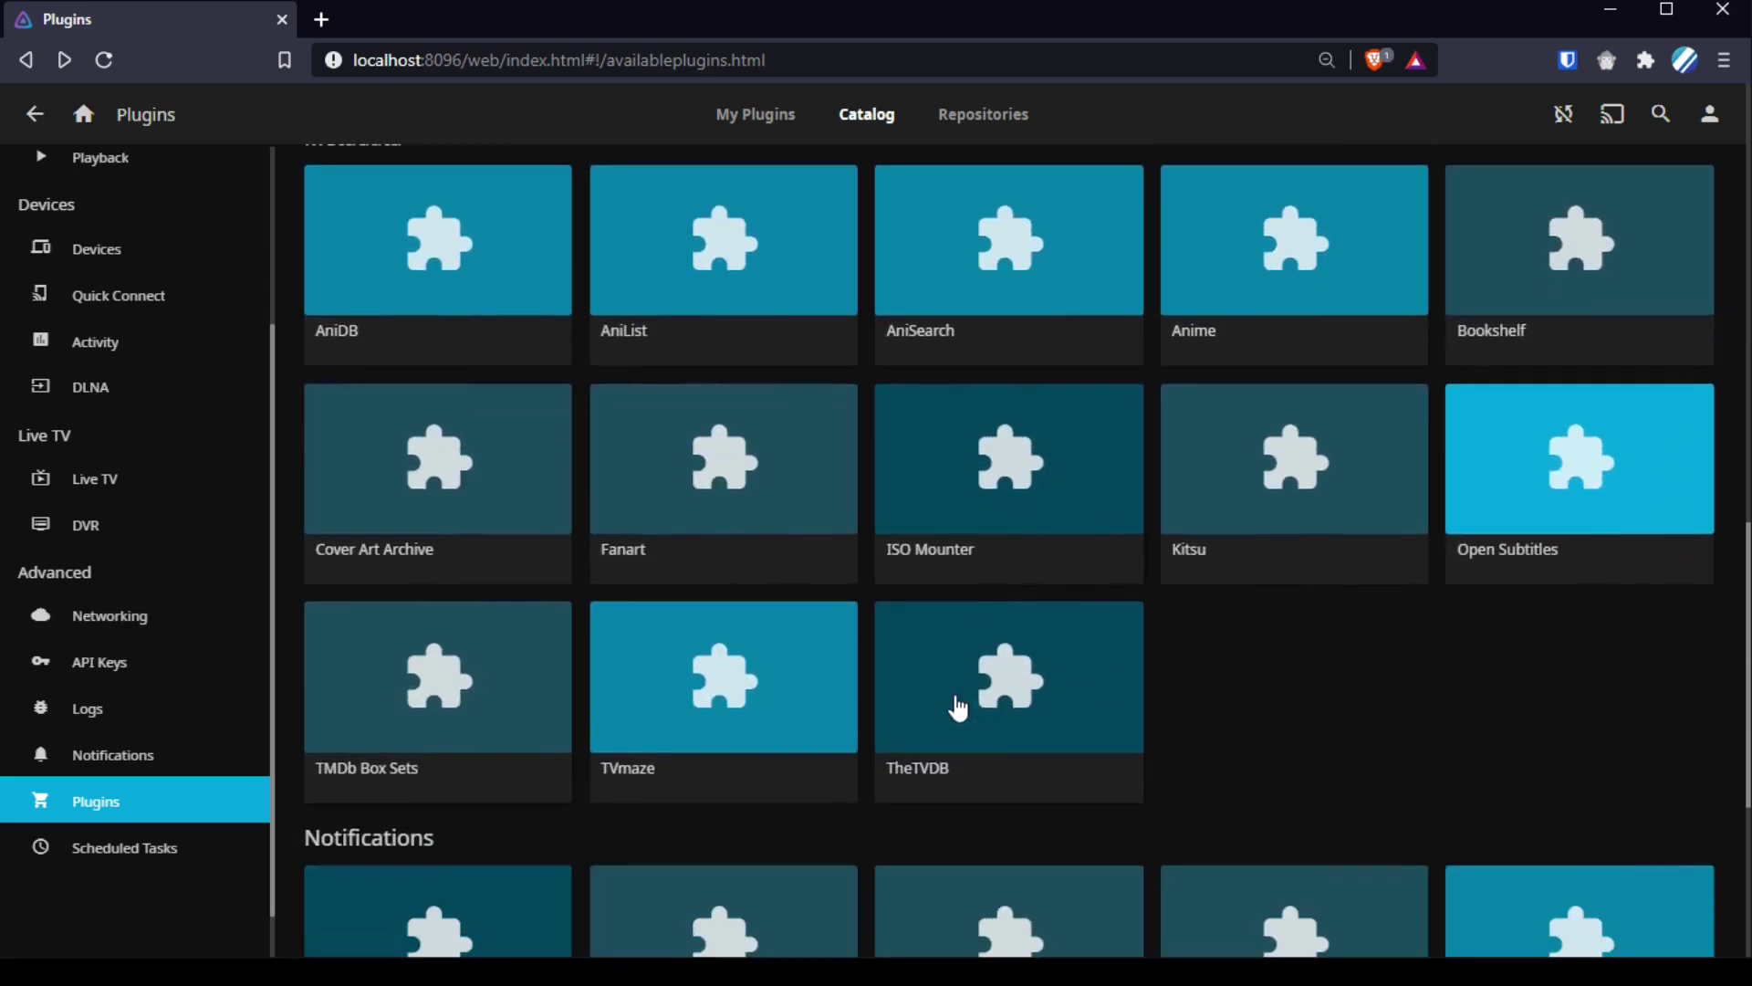
{"action": "left_click", "coordinate": [957, 709]}
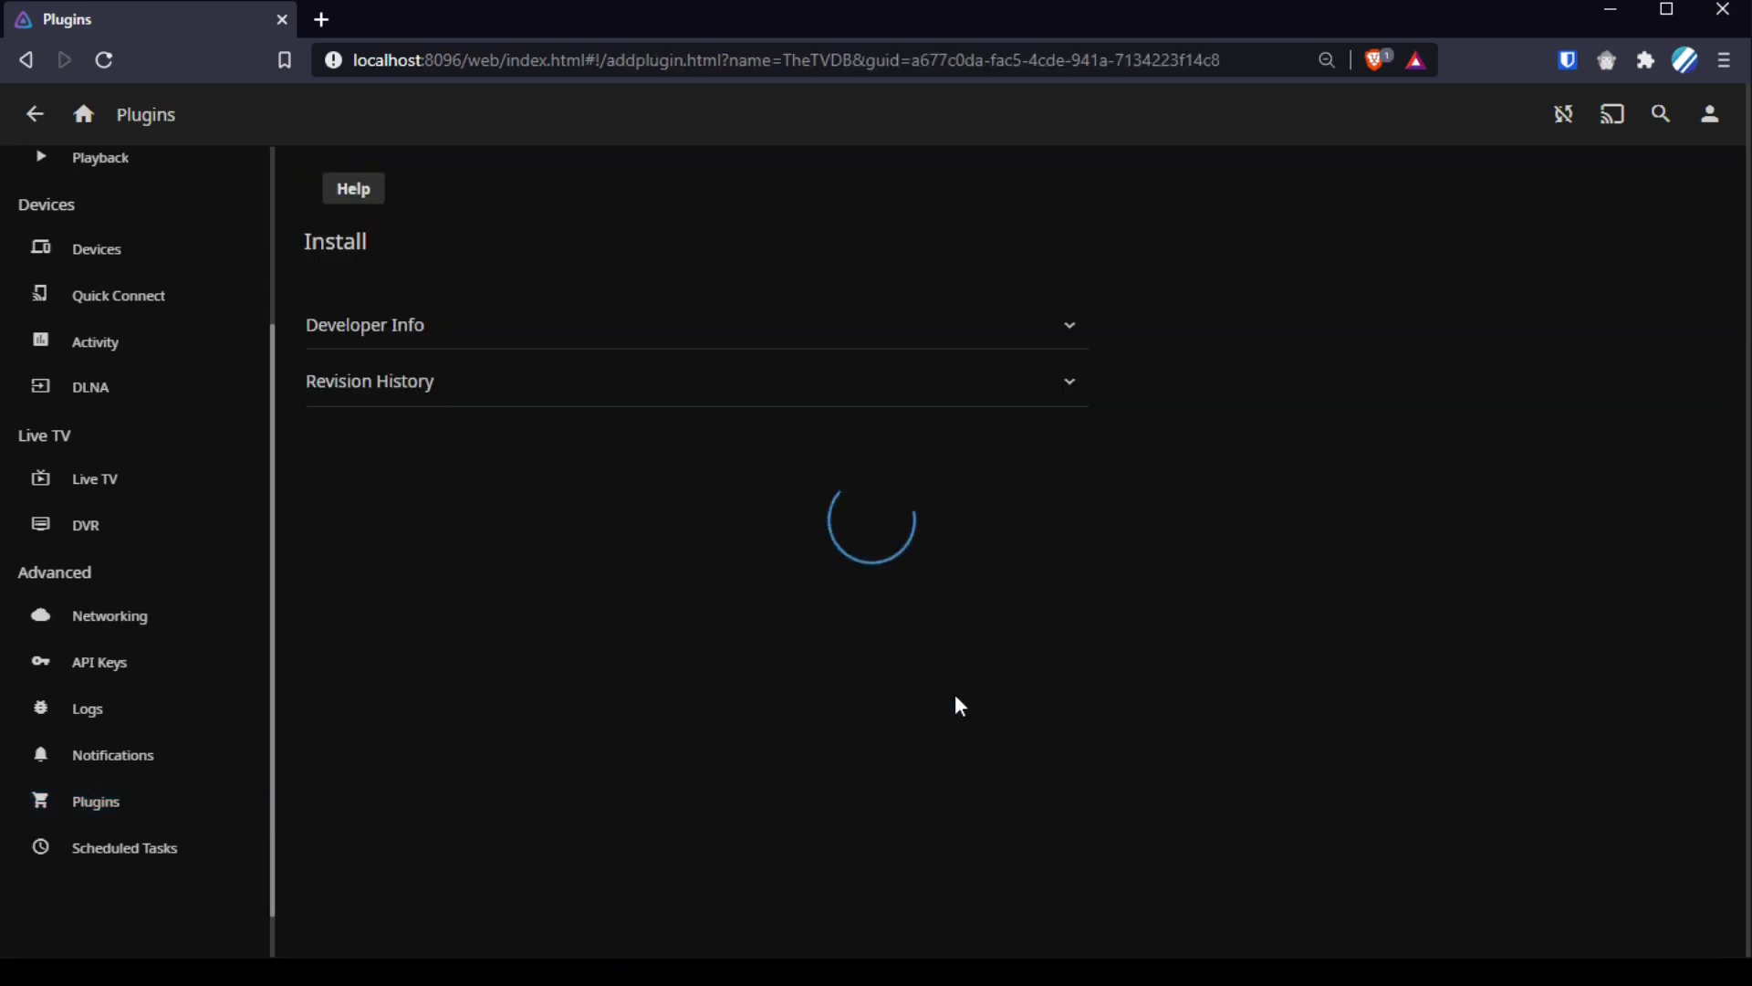
{"action": "left_click", "coordinate": [530, 467]}
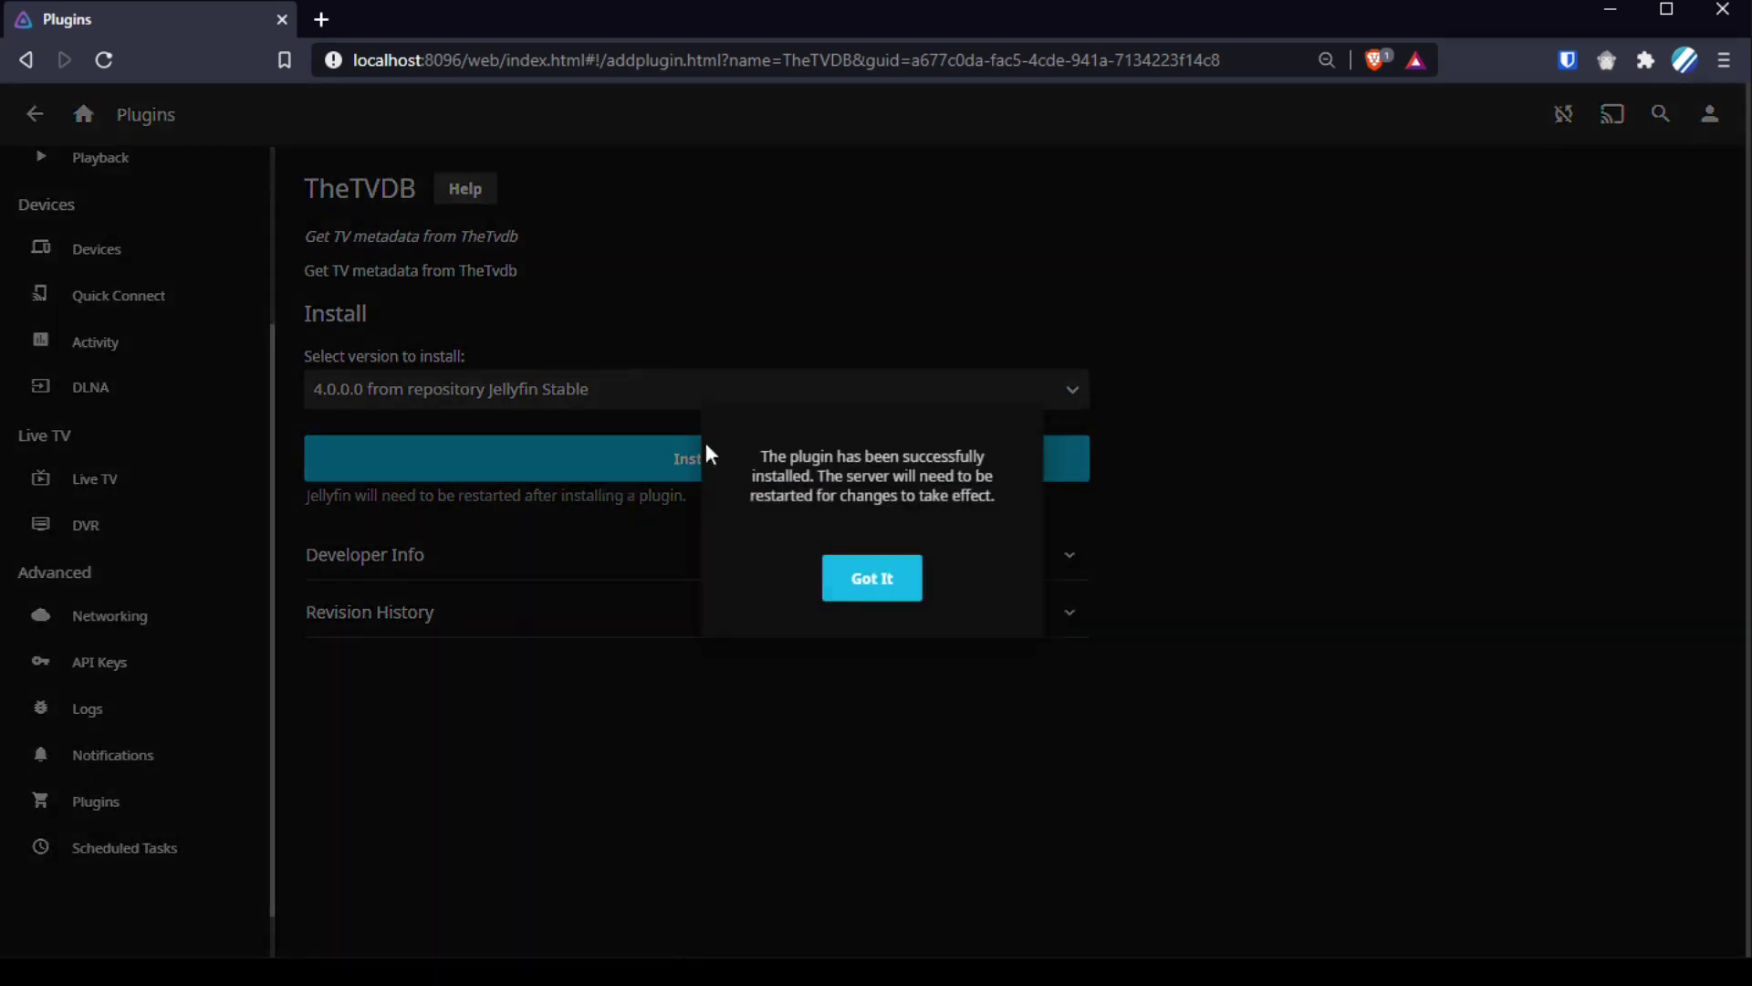
{"action": "left_click", "coordinate": [835, 575]}
Step: Open the server dashboard and look over the server controls and running tasks
{"action": "scroll", "coordinate": [86, 174], "scroll_direction": "up", "scroll_amount": 3}
{"action": "left_click", "coordinate": [116, 234]}
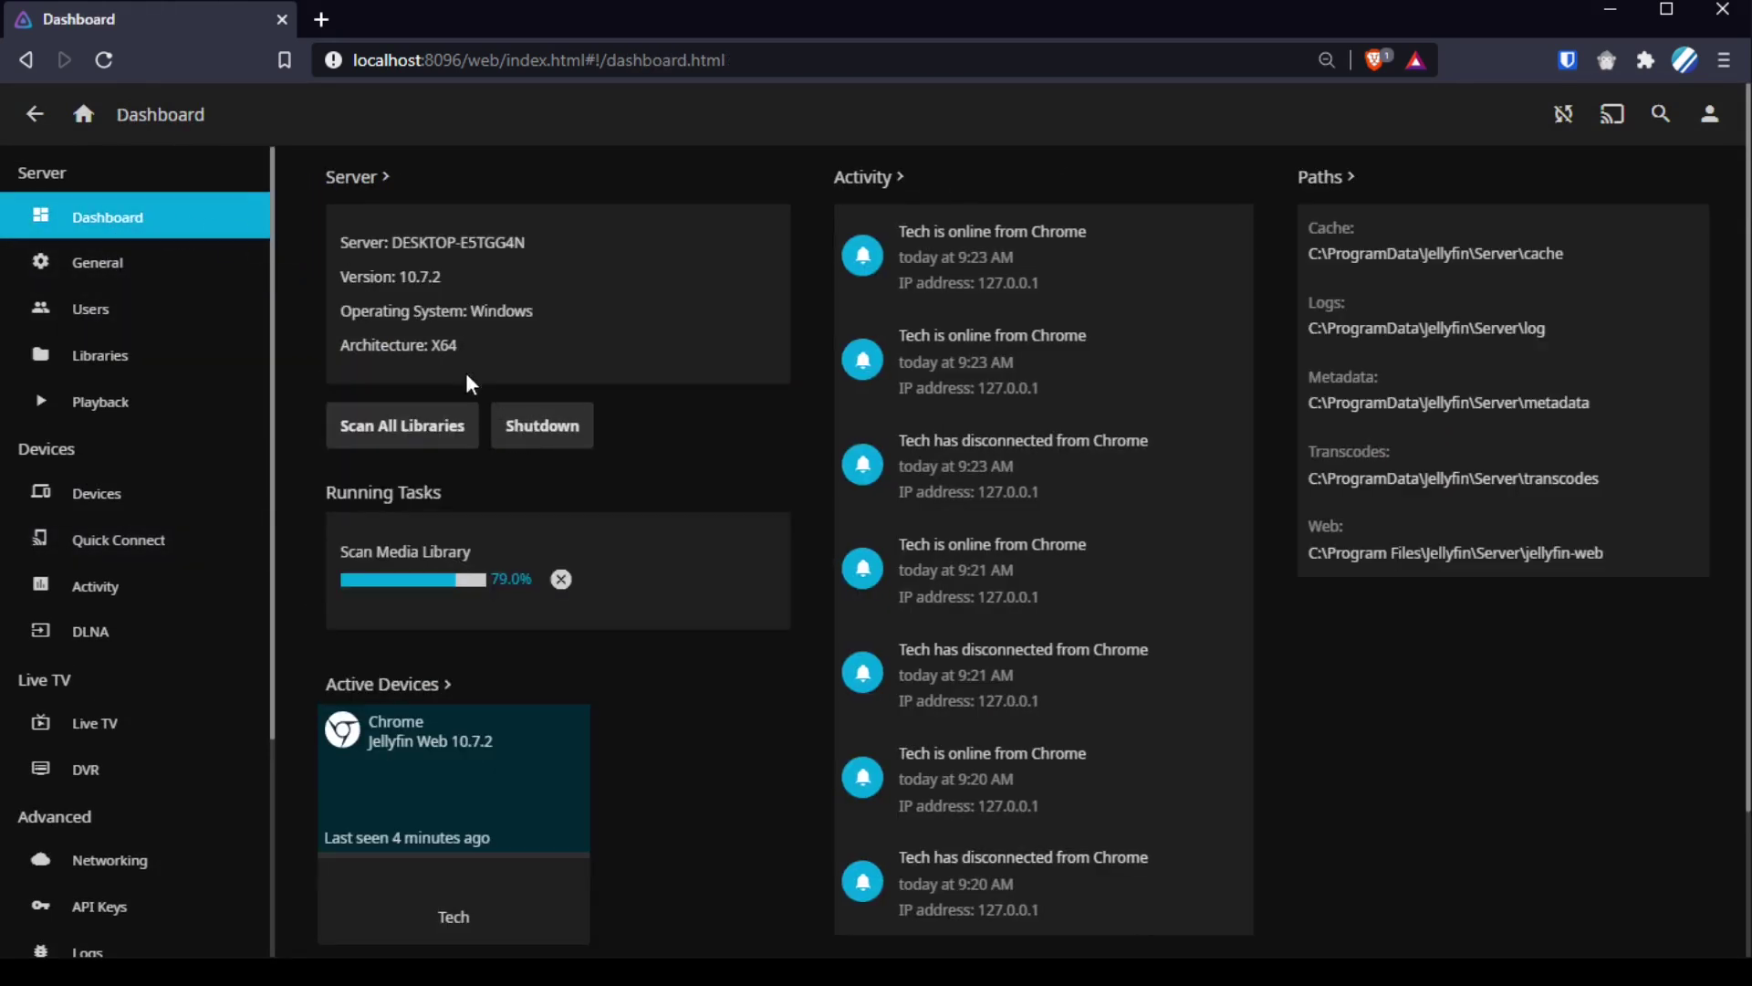
{"action": "scroll", "coordinate": [474, 365], "scroll_direction": "down", "scroll_amount": 2}
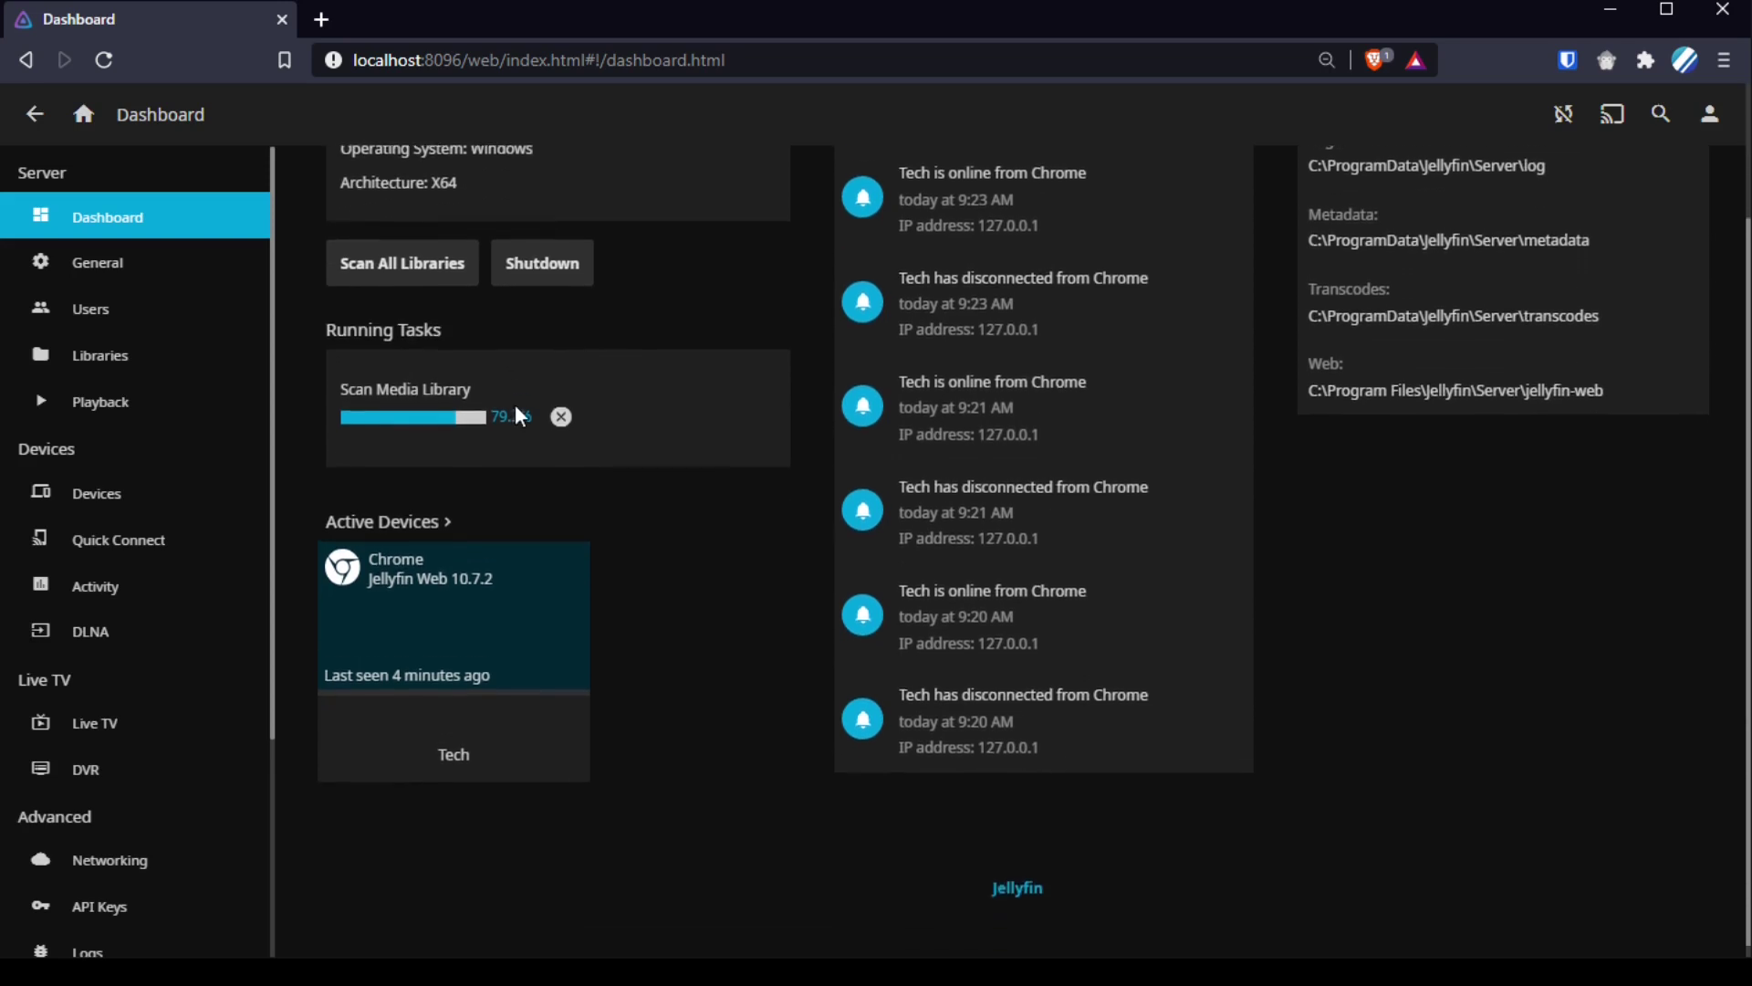
{"action": "scroll", "coordinate": [515, 403], "scroll_direction": "up", "scroll_amount": 2}
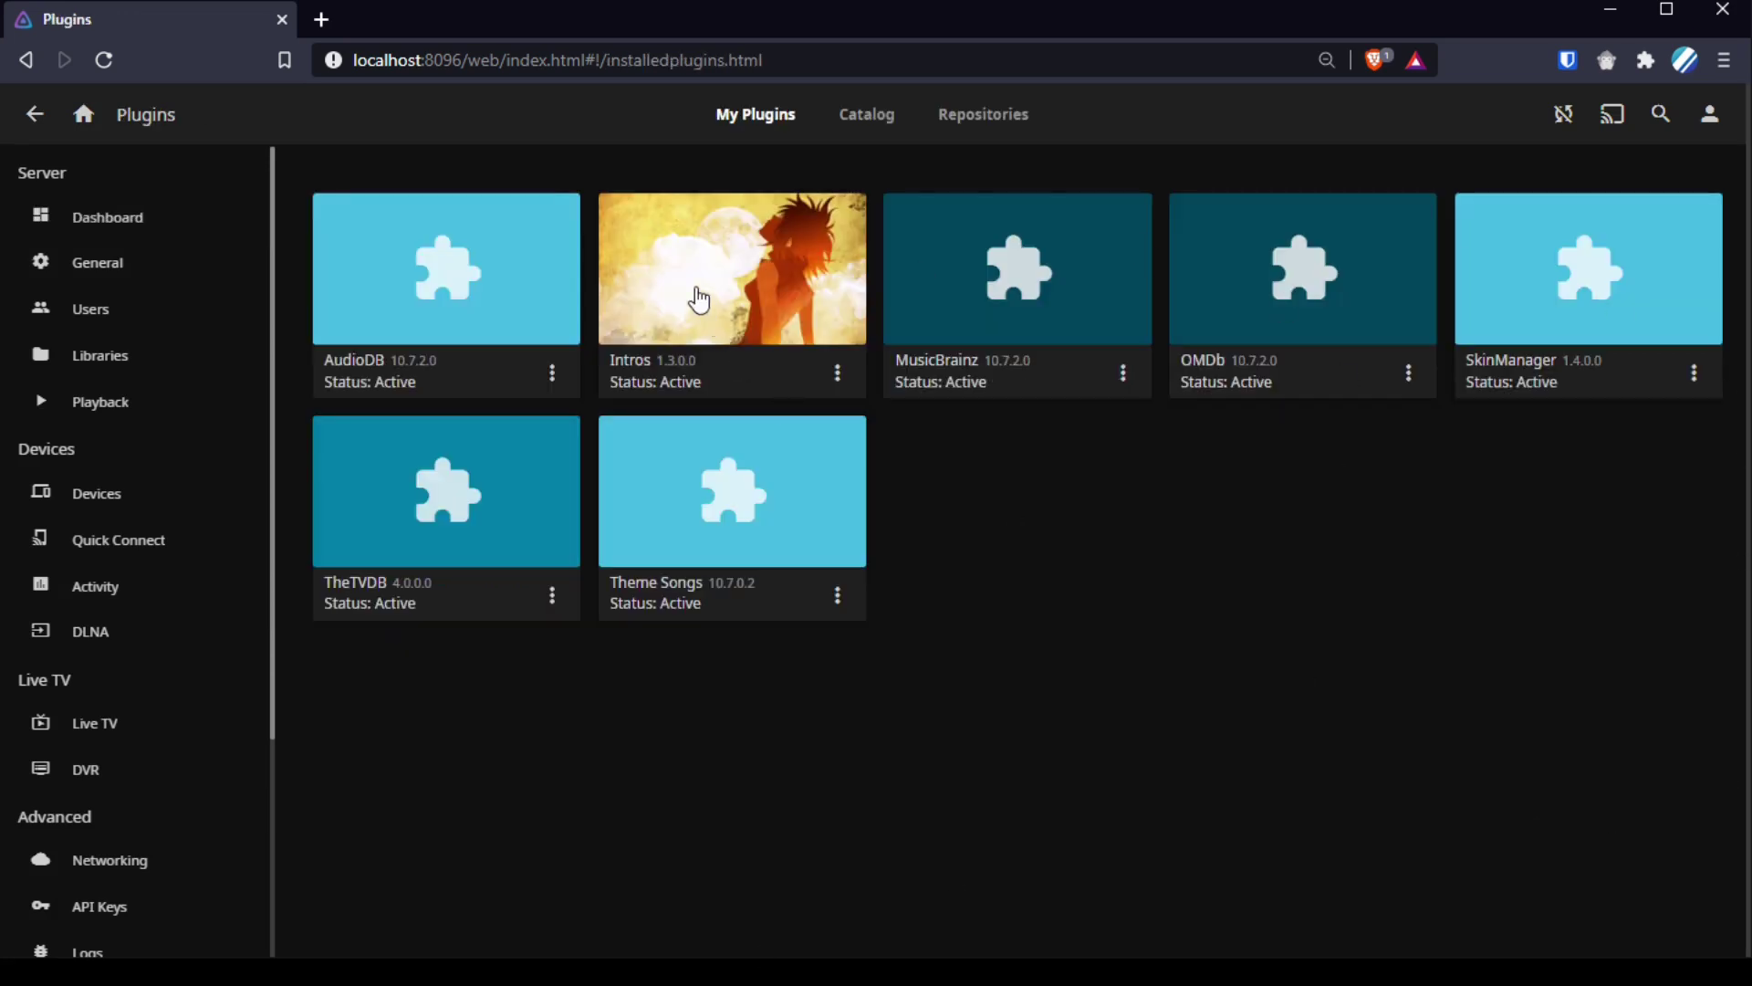
Step: Open the Intros plugin's settings, preview the Netflix intro template in Panzoid Clipmaker, and close the template's description page
{"action": "left_click", "coordinate": [699, 298]}
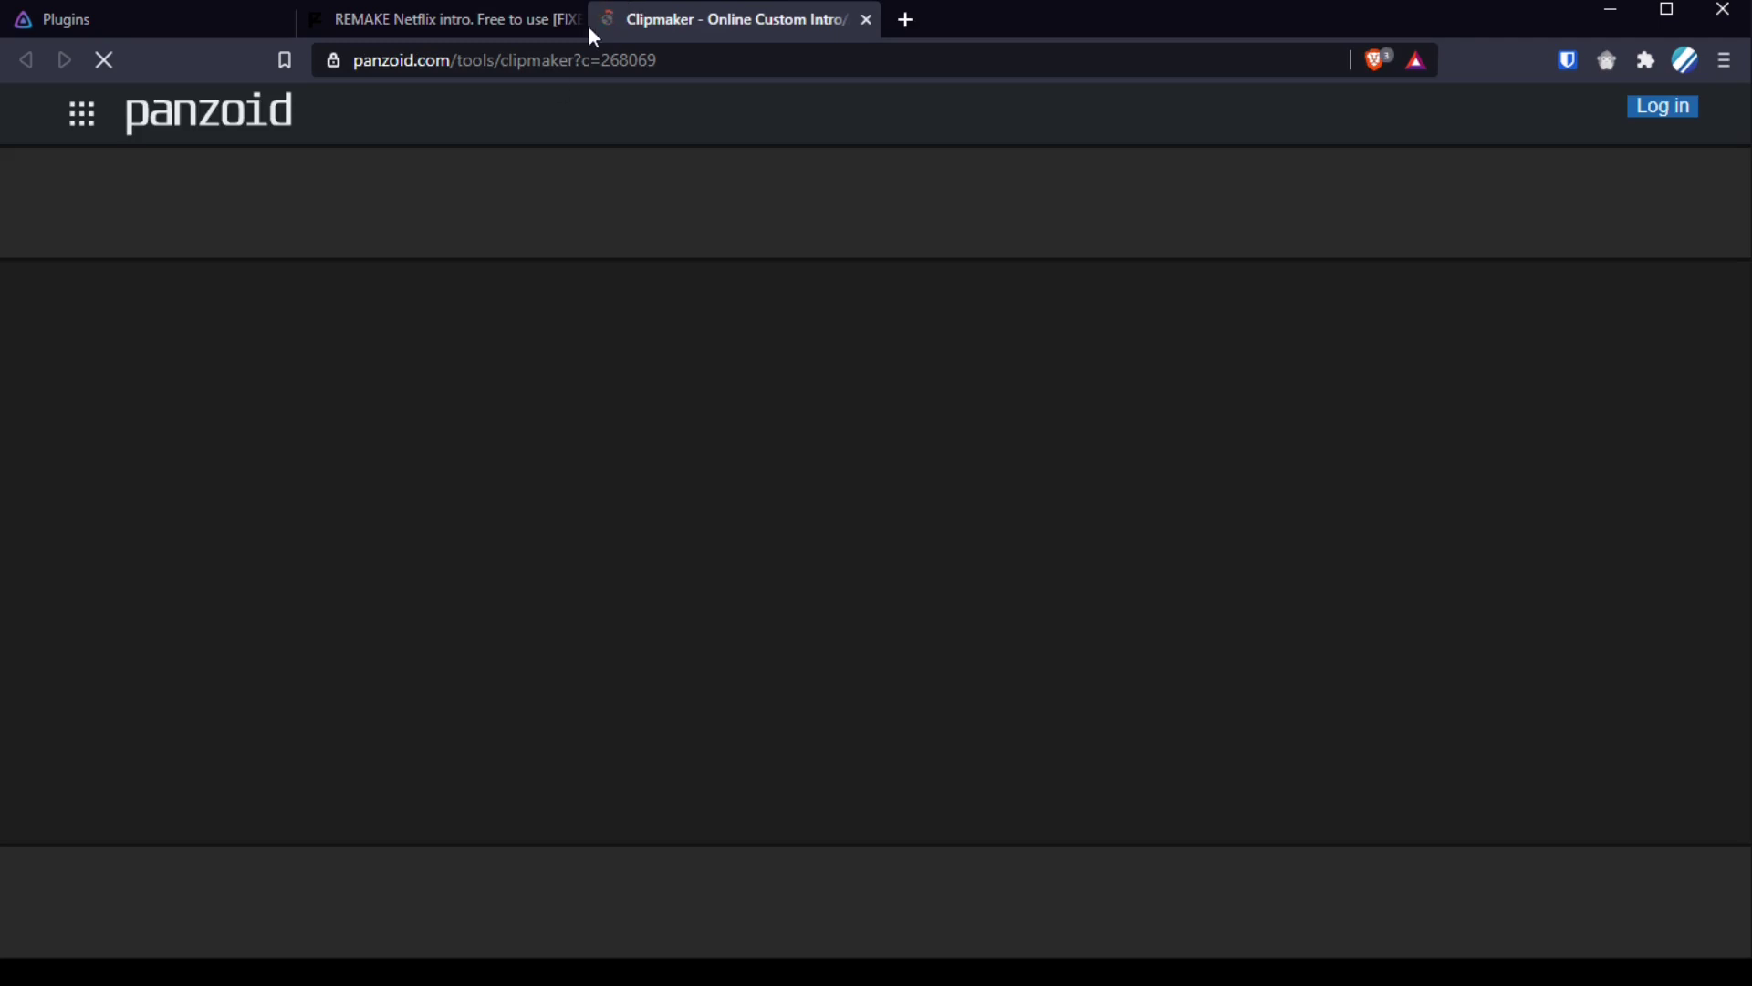
{"action": "left_click", "coordinate": [578, 21]}
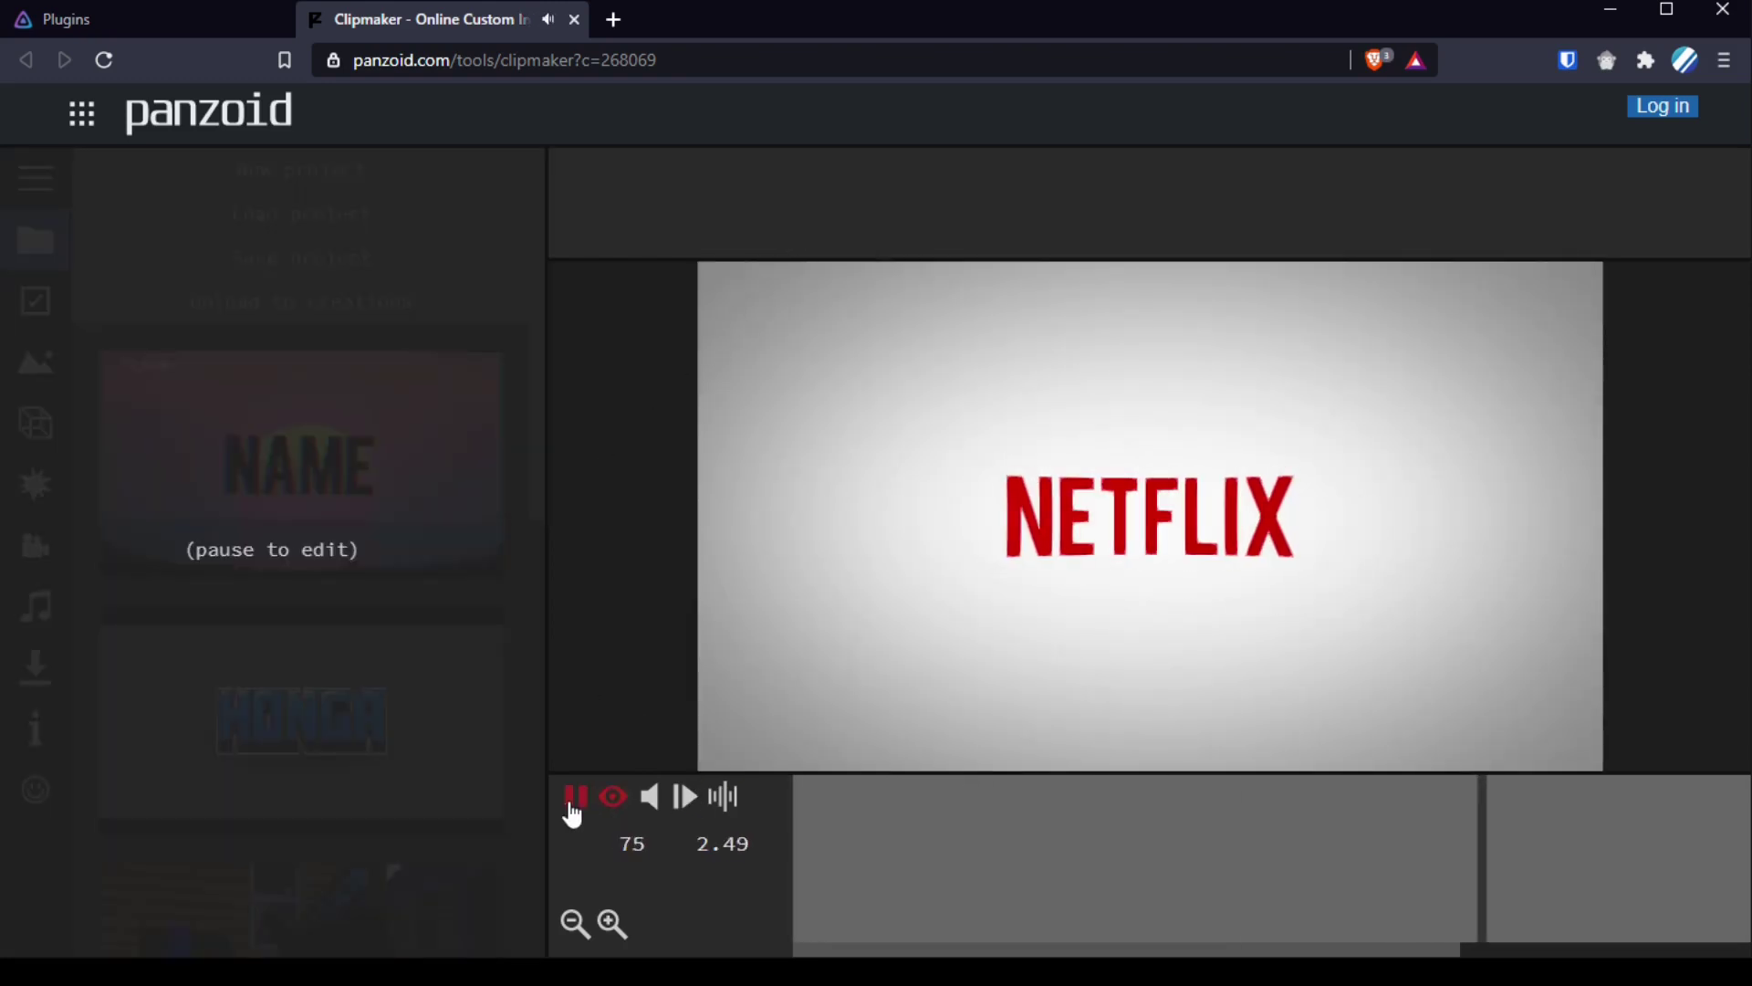
{"action": "left_click", "coordinate": [574, 804]}
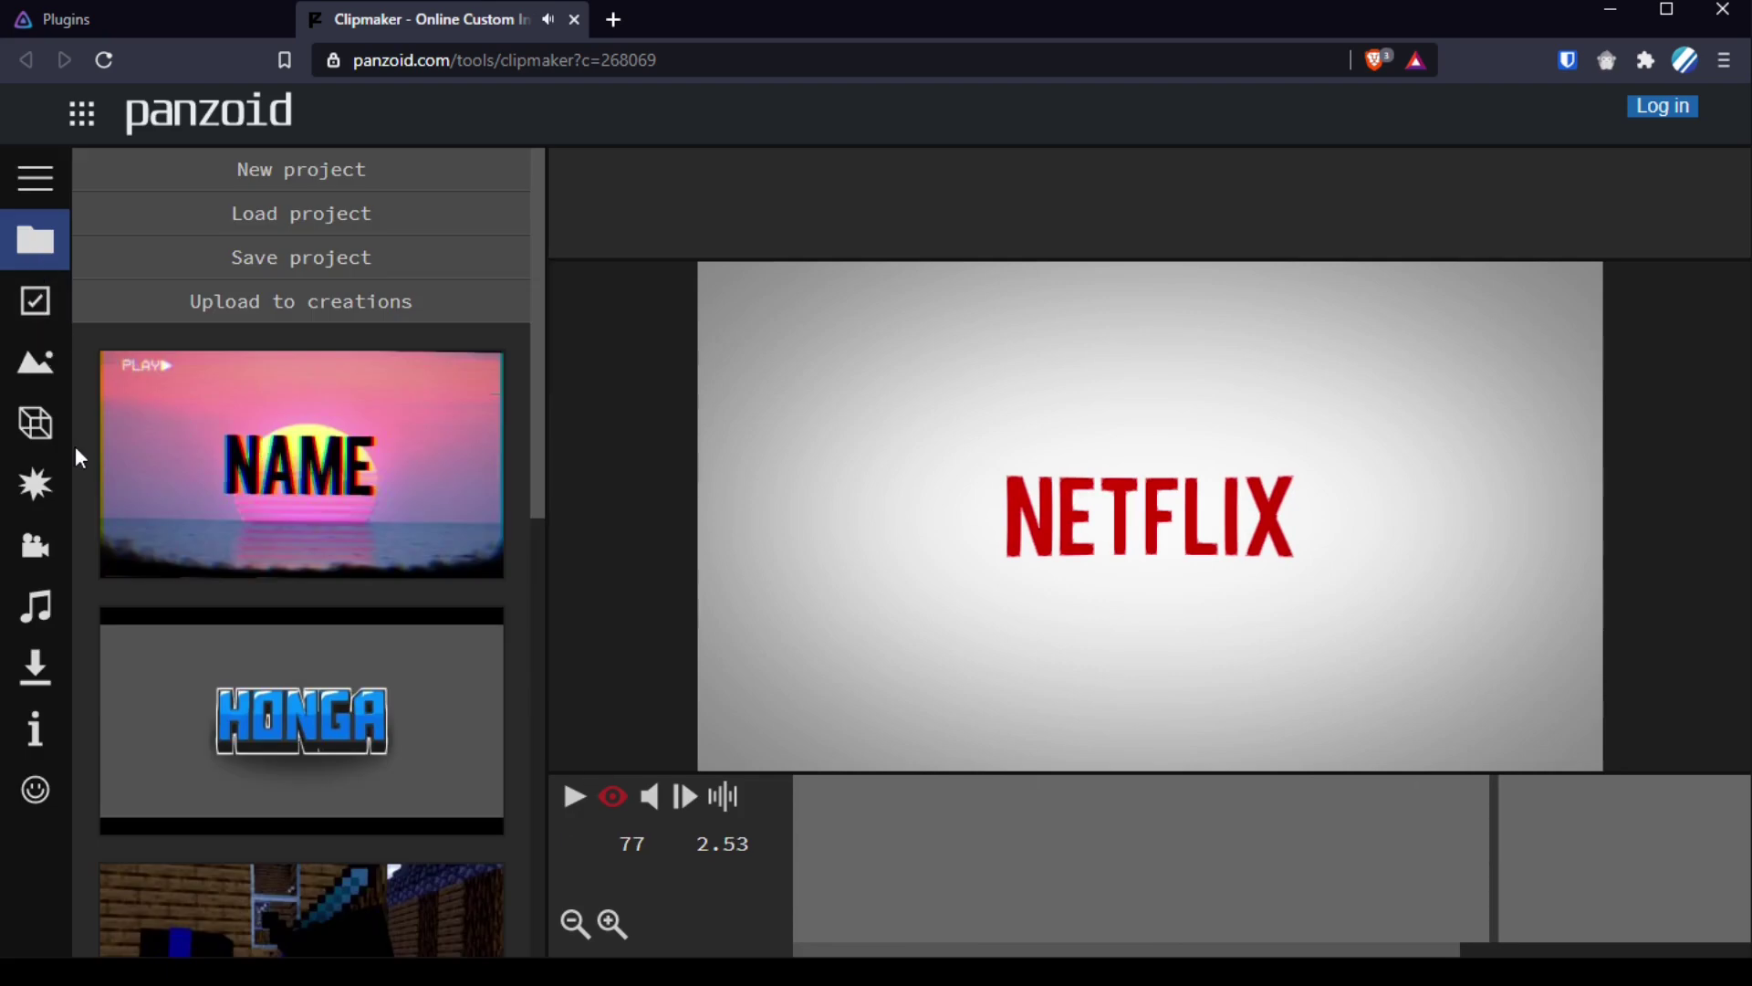
Step: Change the text of both Netflix text objects in the Clipmaker project to "Techflix"
{"action": "left_click", "coordinate": [43, 421]}
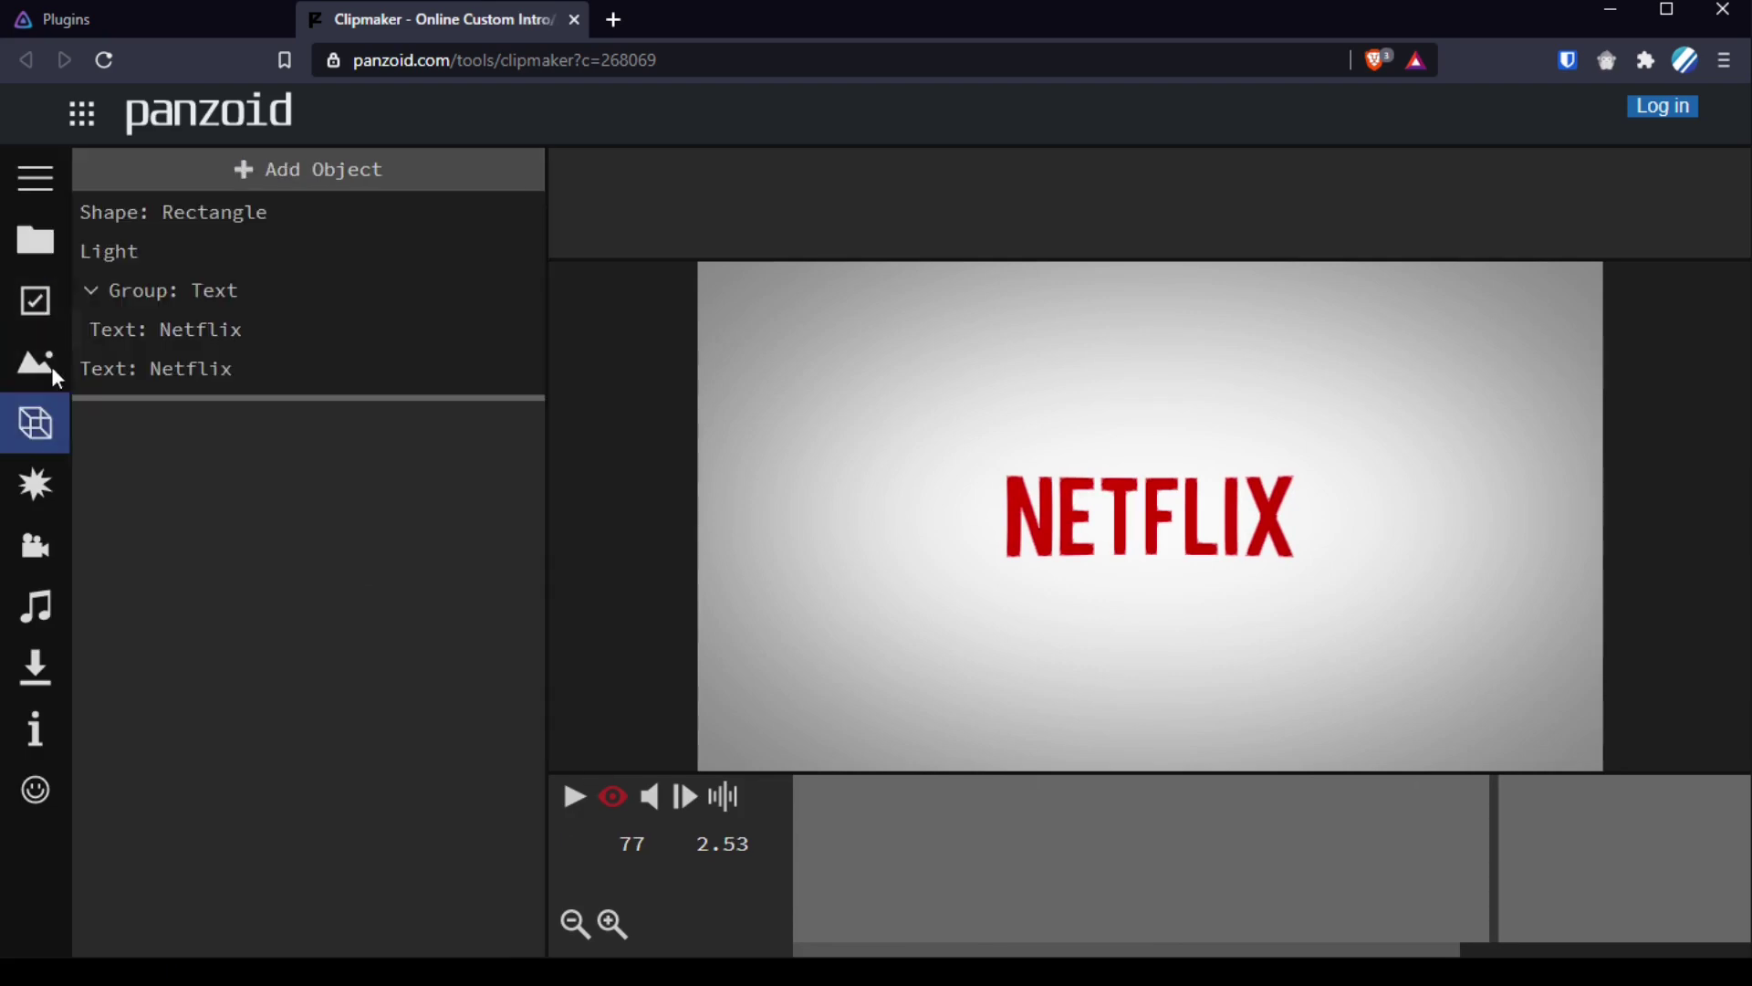
{"action": "left_click", "coordinate": [210, 368]}
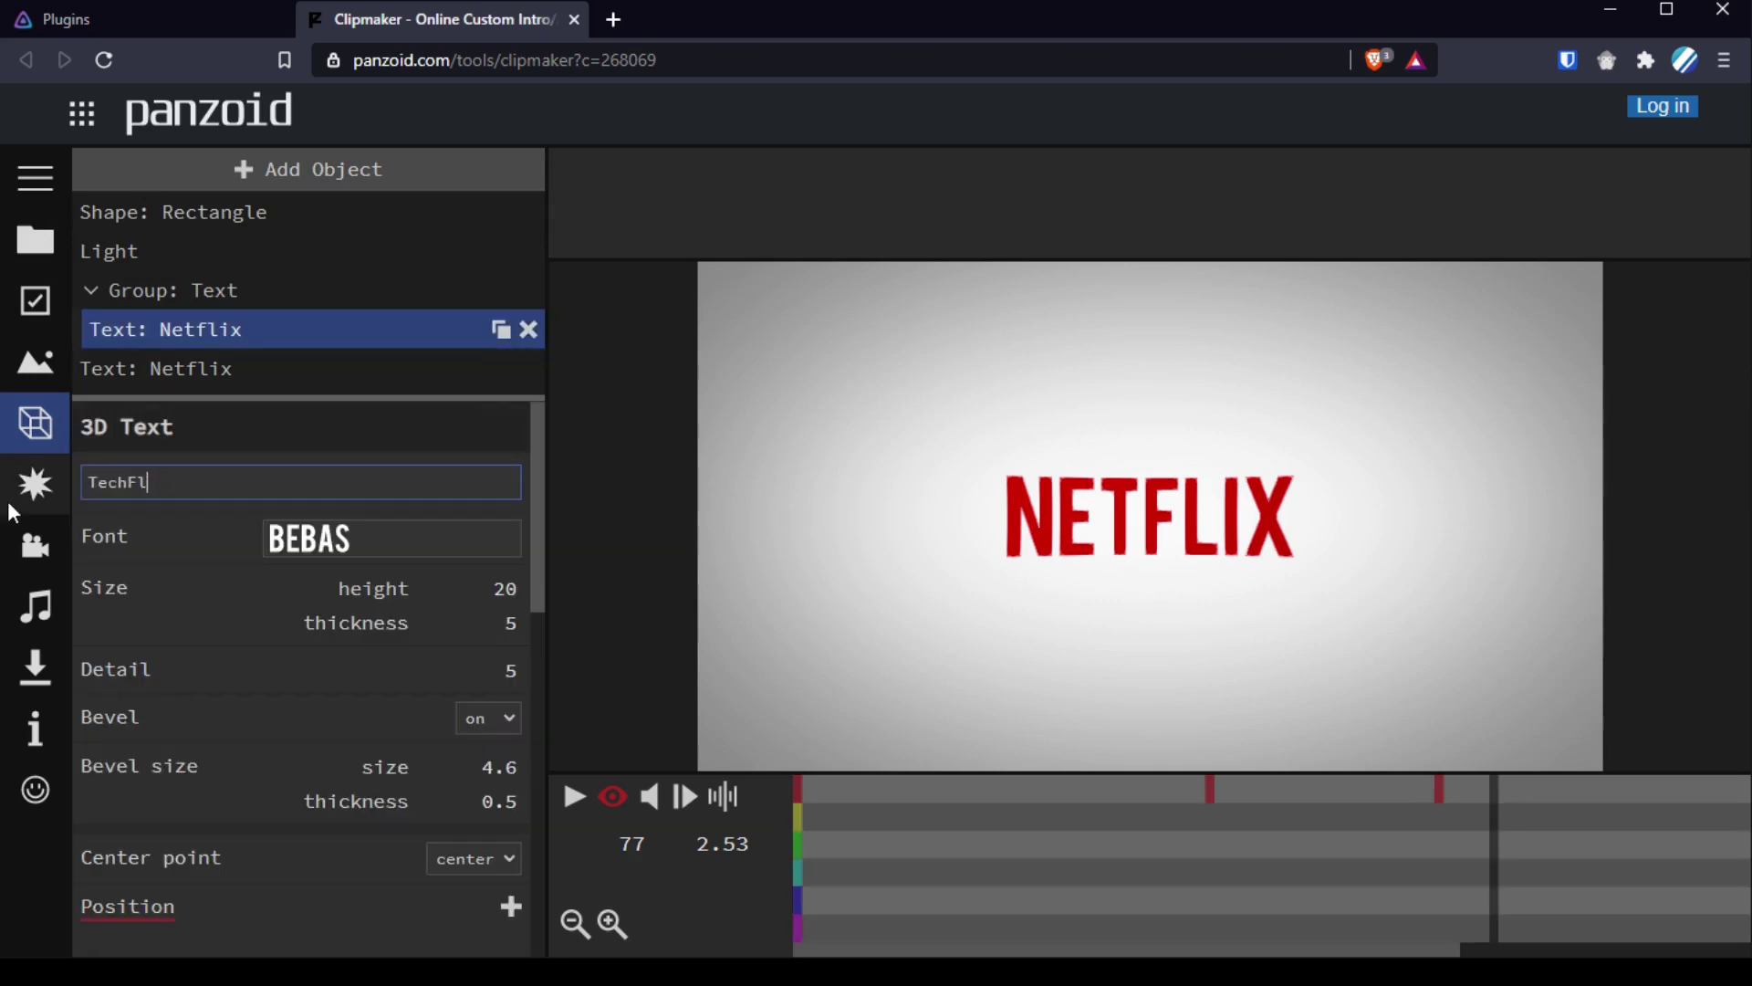
{"action": "left_click_drag", "start_coordinate": [117, 482], "coordinate": [56, 498]}
{"action": "type", "text": "Tech"}
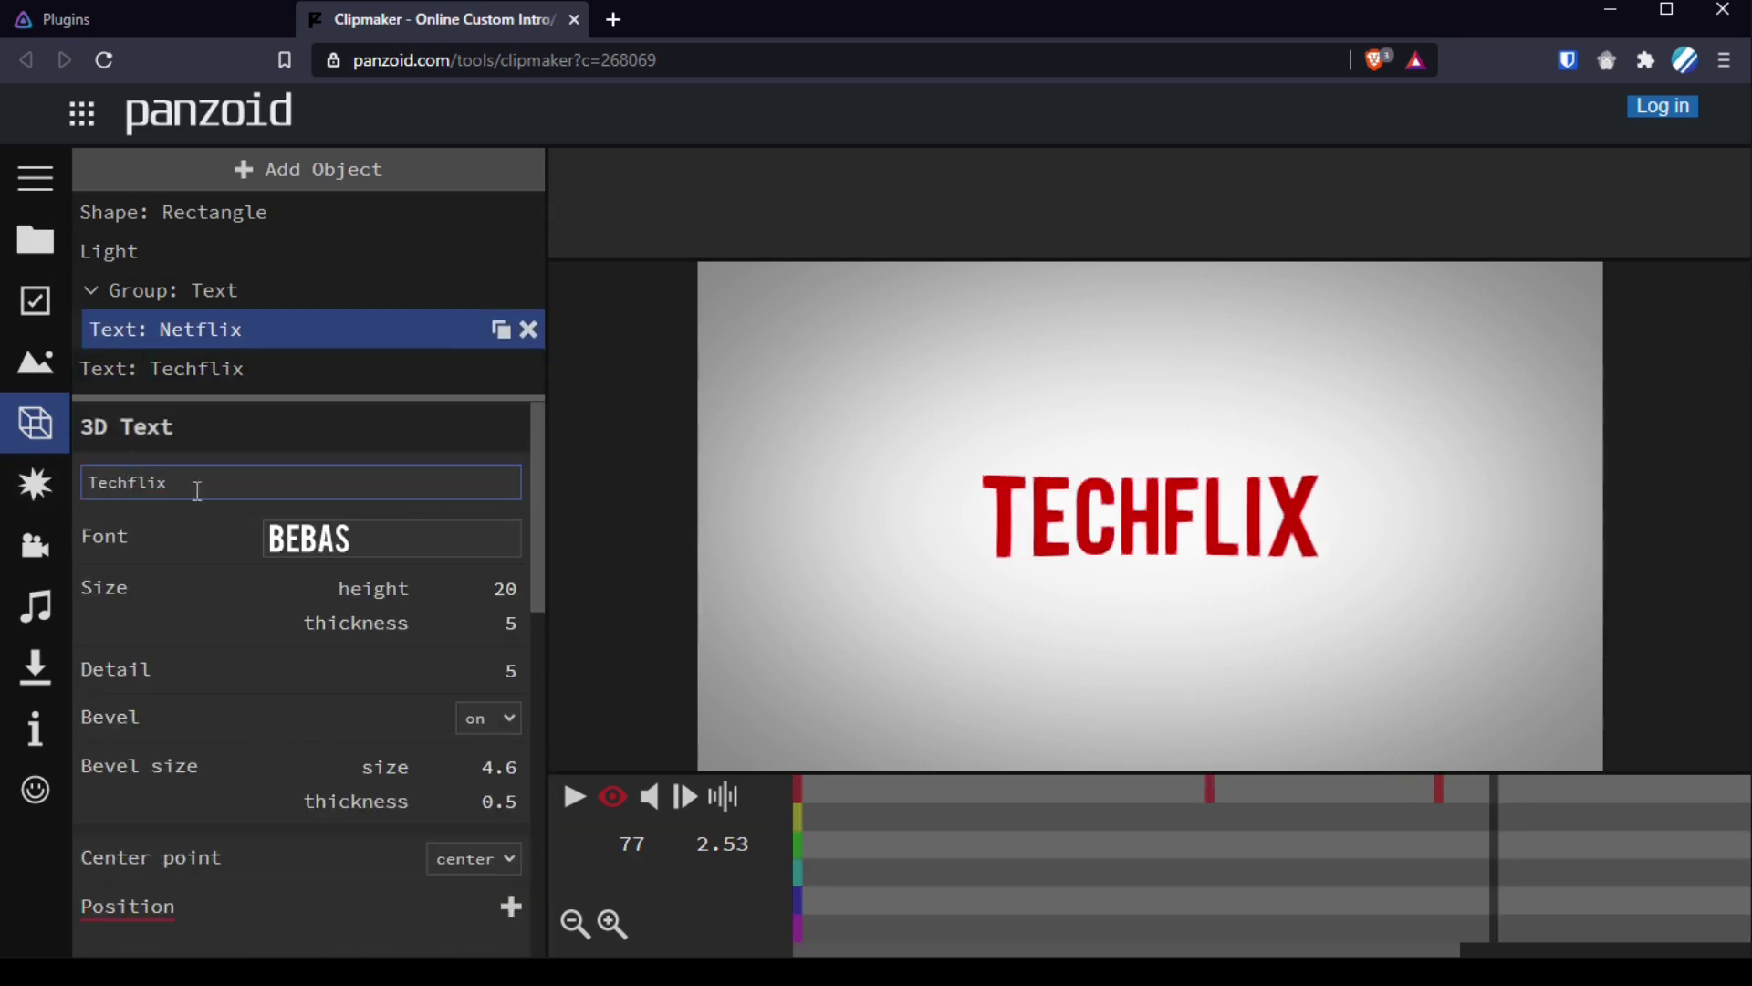
{"action": "left_click", "coordinate": [801, 695]}
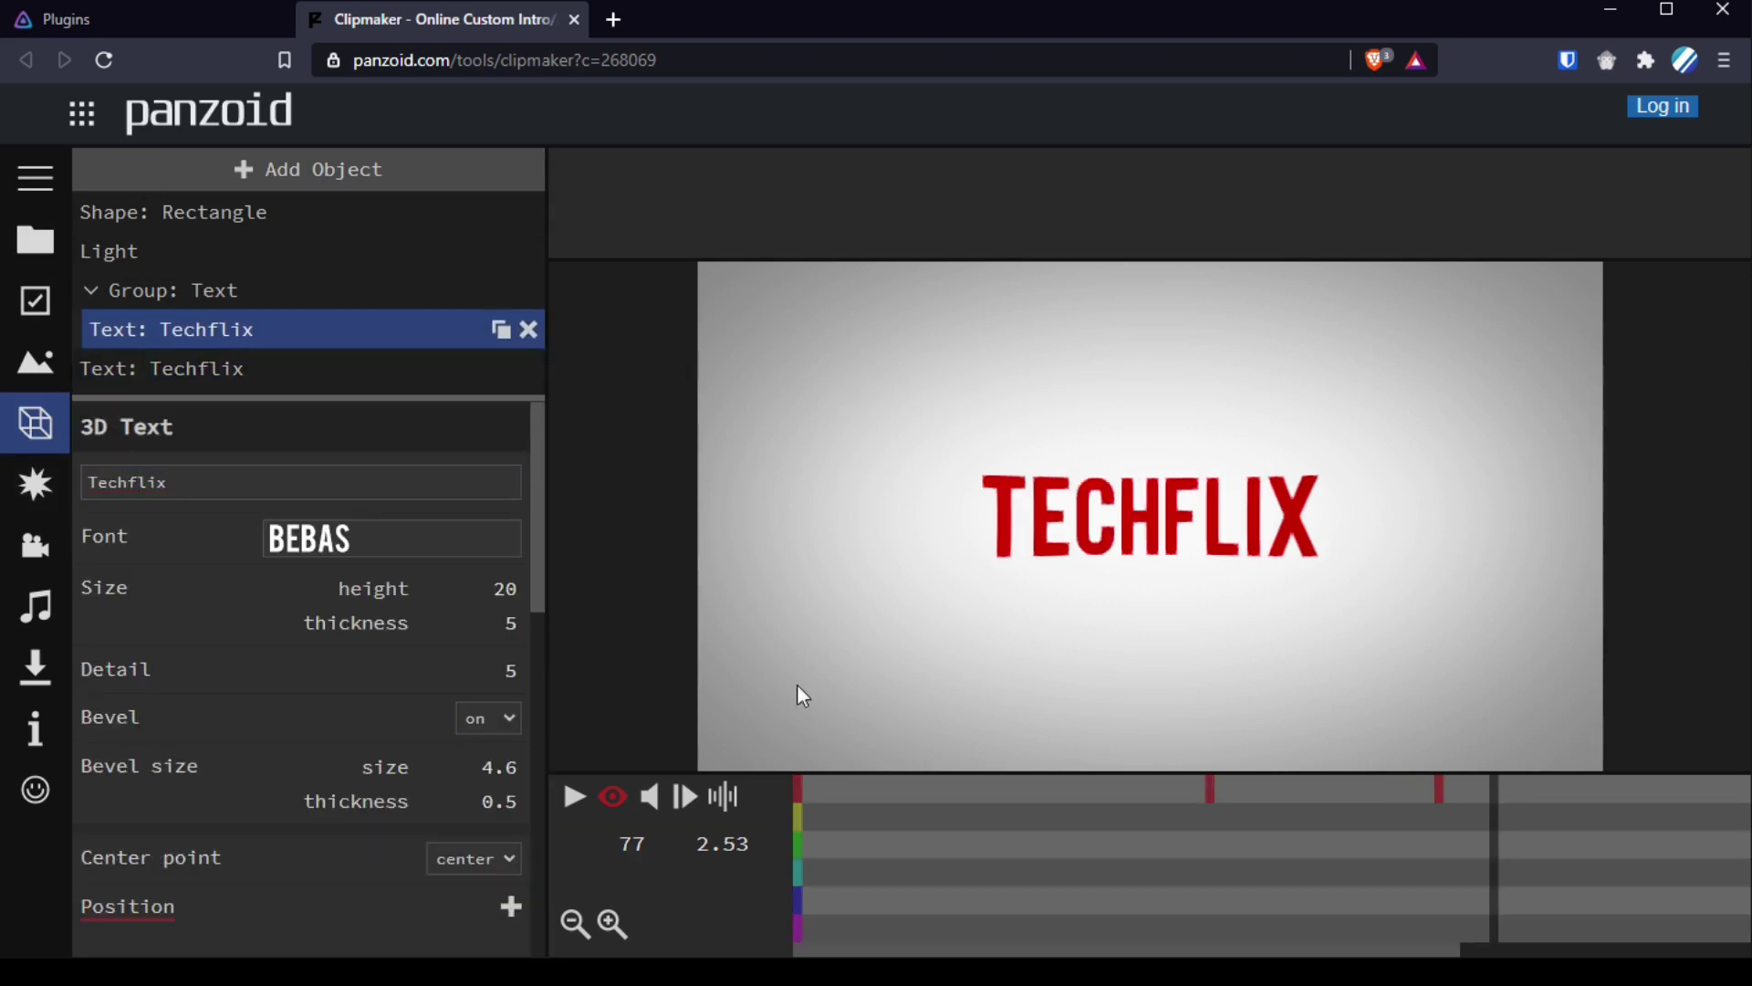
Step: Preview the Techflix intro and render it as a downloadable video in balanced mode with the .mkv (vp8/opus) format
{"action": "left_click", "coordinate": [577, 798]}
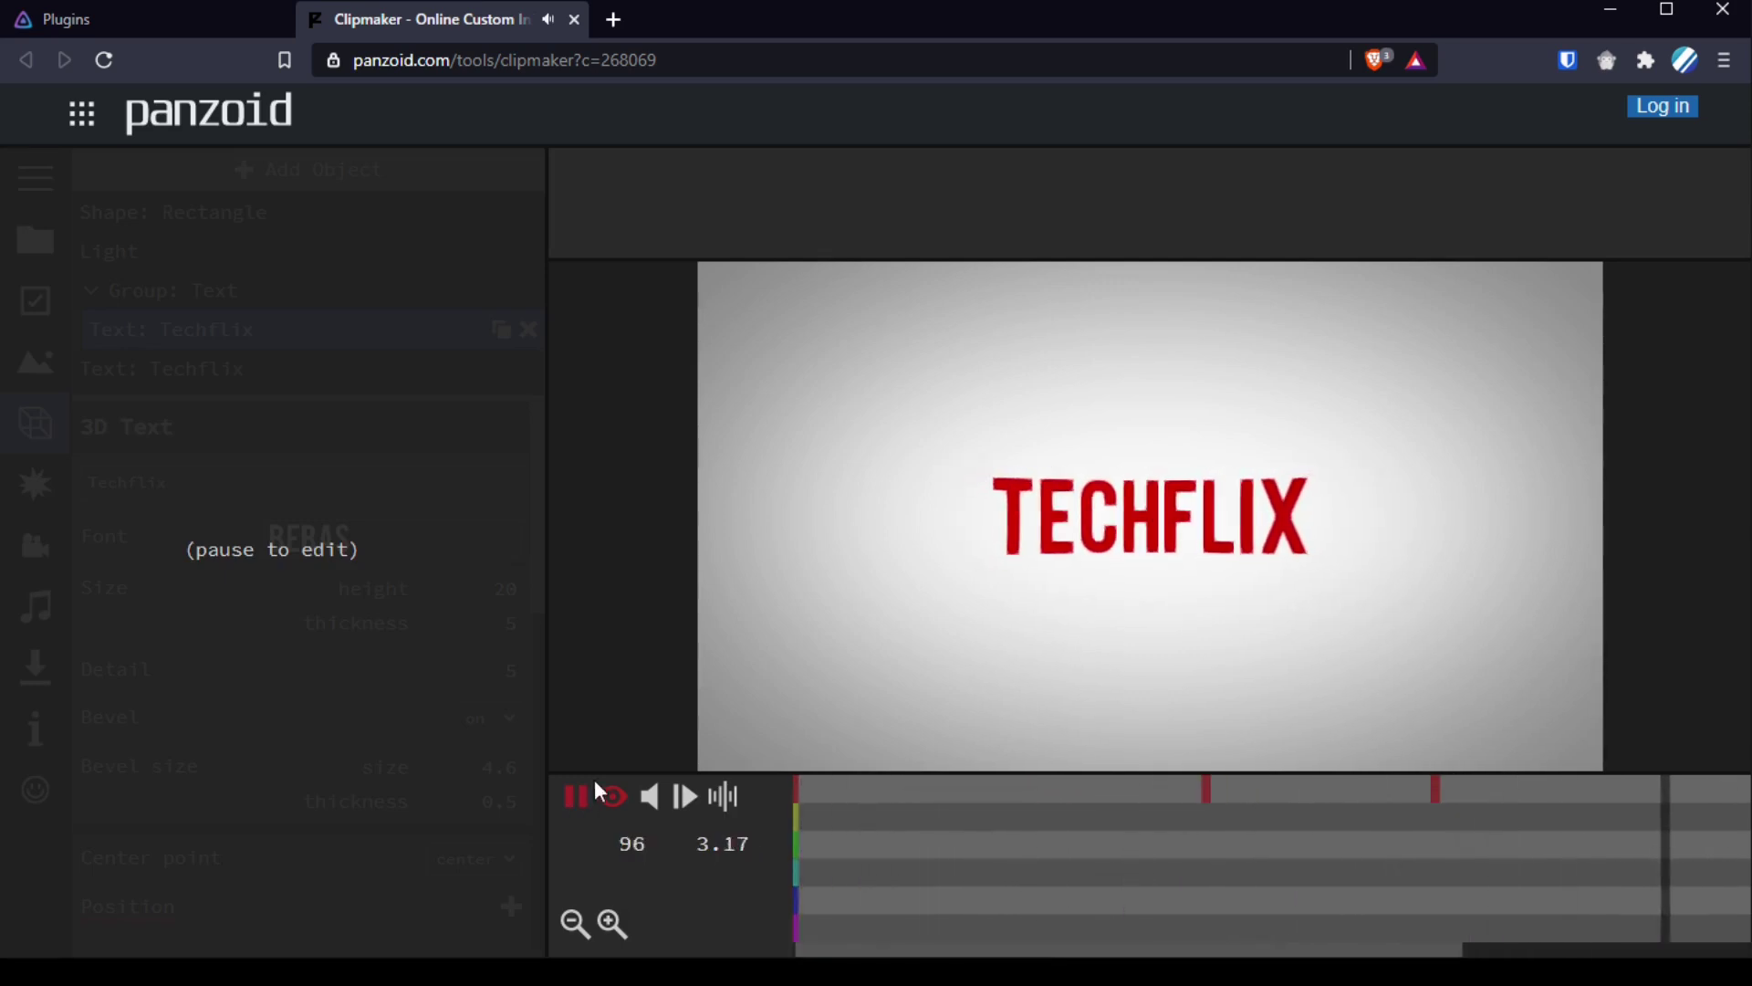
{"action": "left_click", "coordinate": [577, 799]}
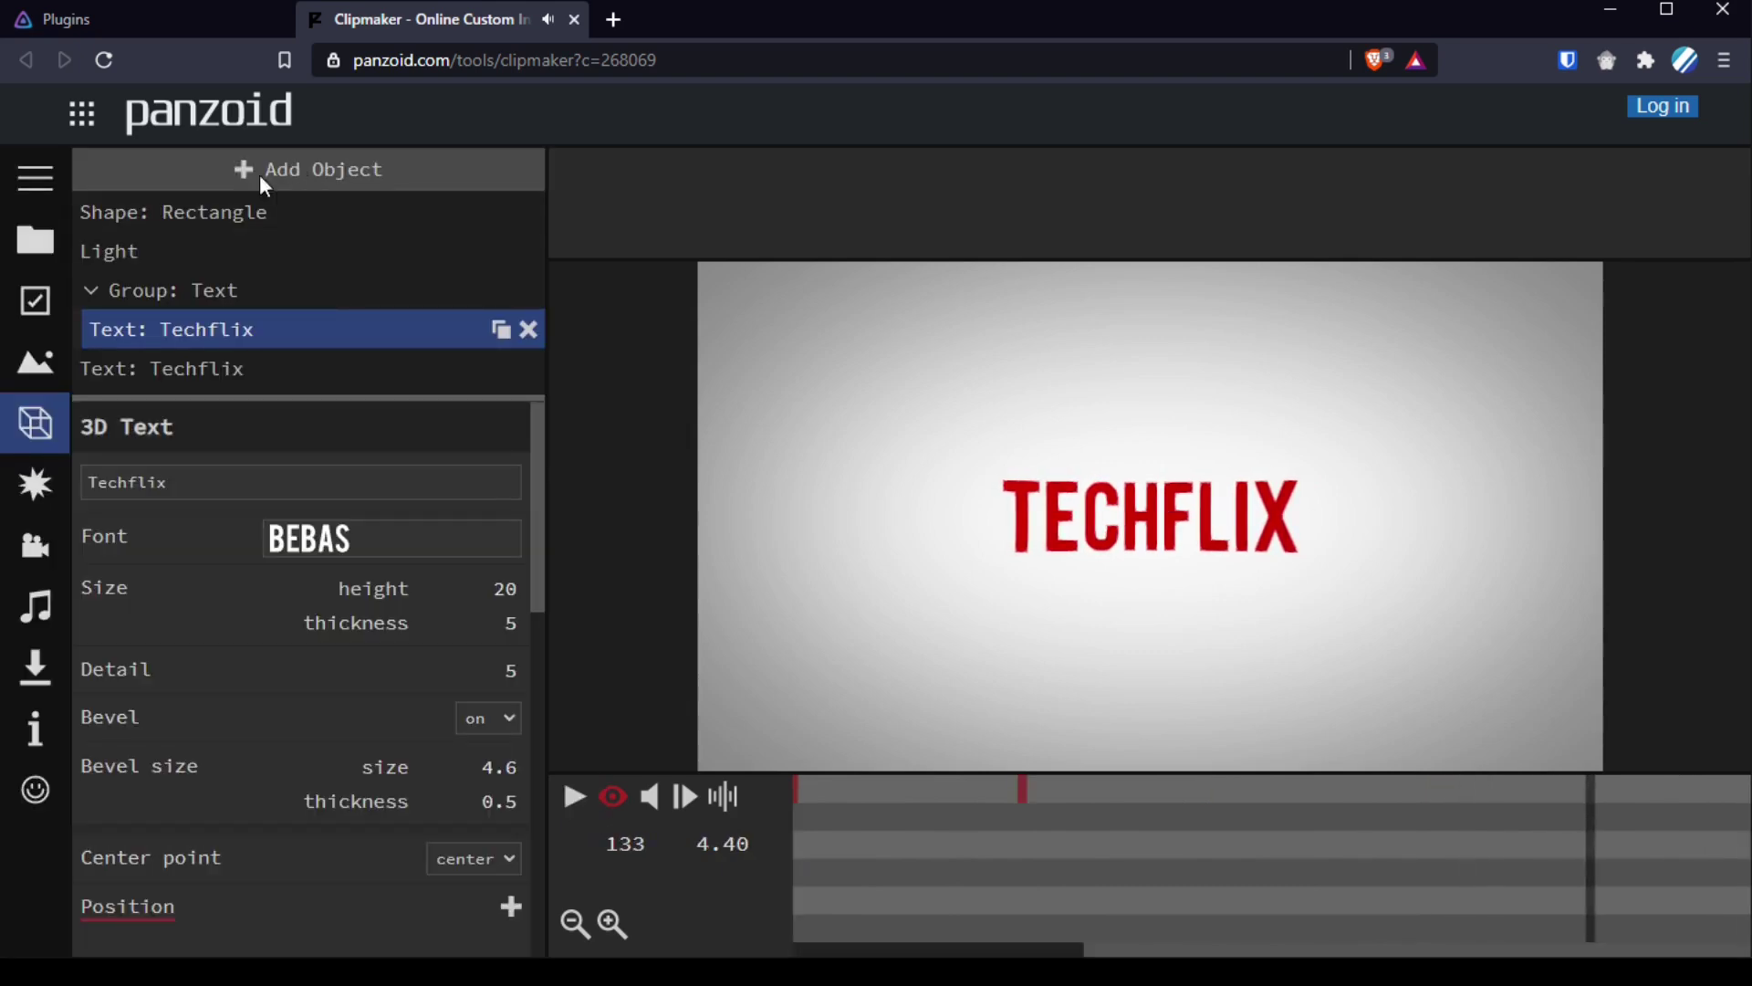
{"action": "left_click", "coordinate": [35, 668]}
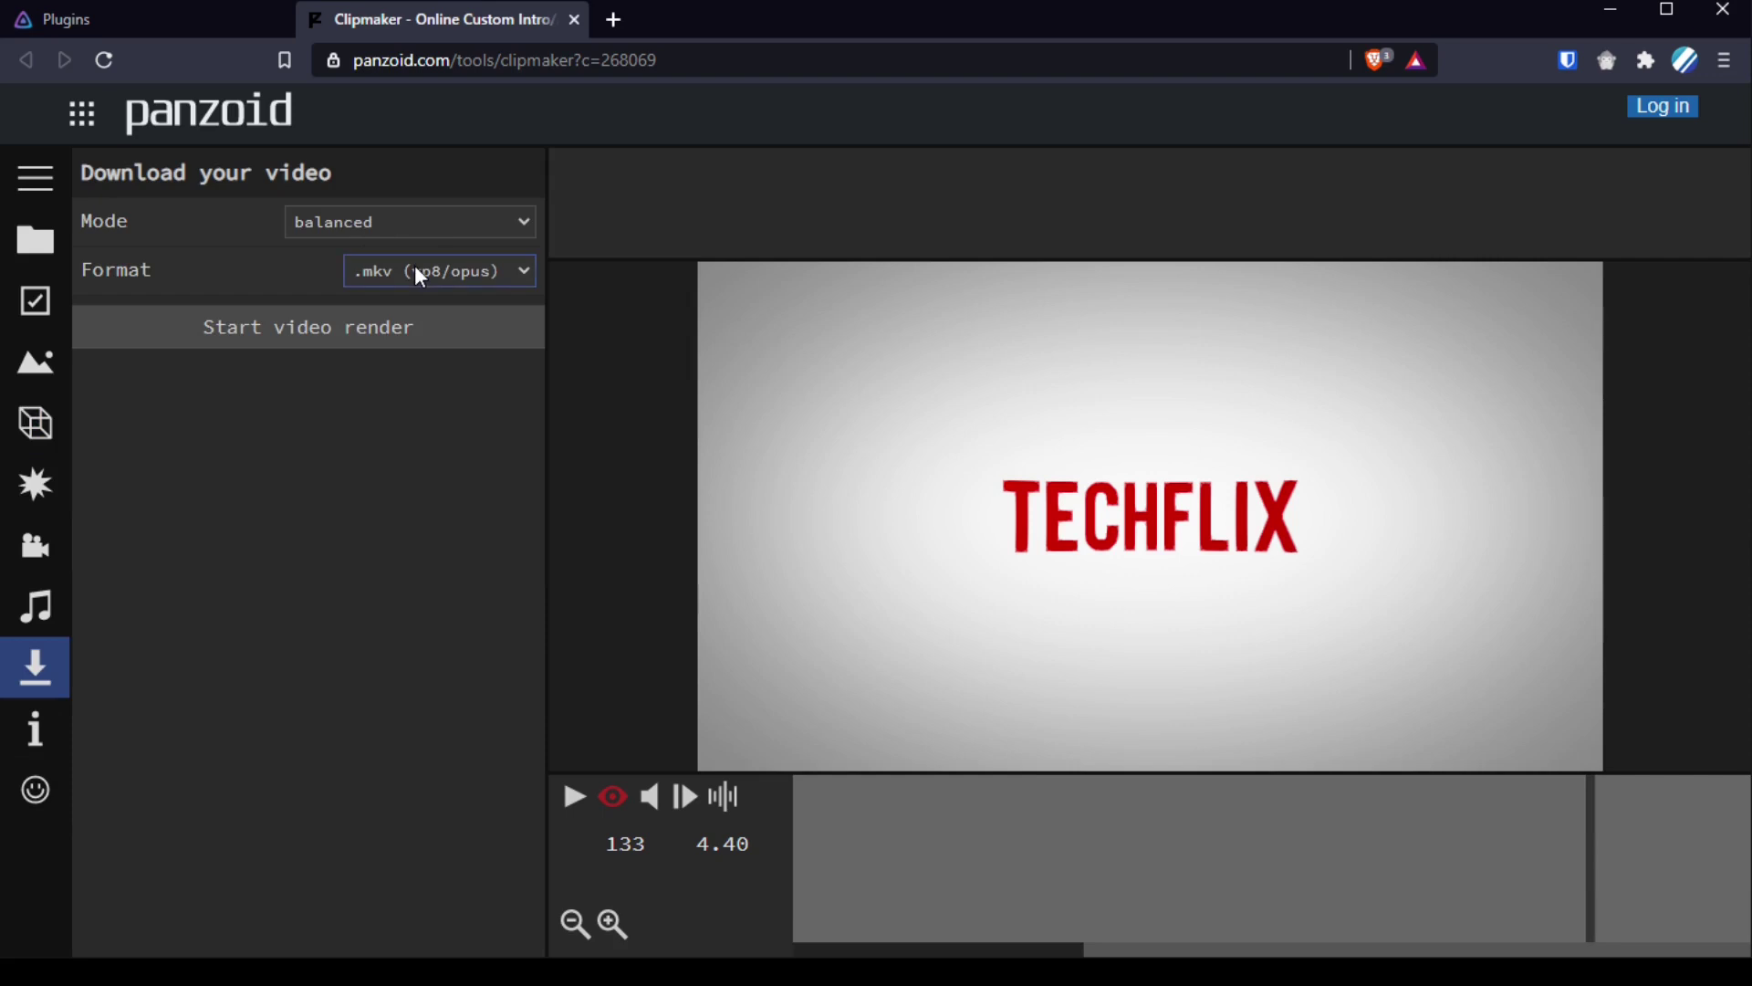
{"action": "left_click", "coordinate": [304, 328]}
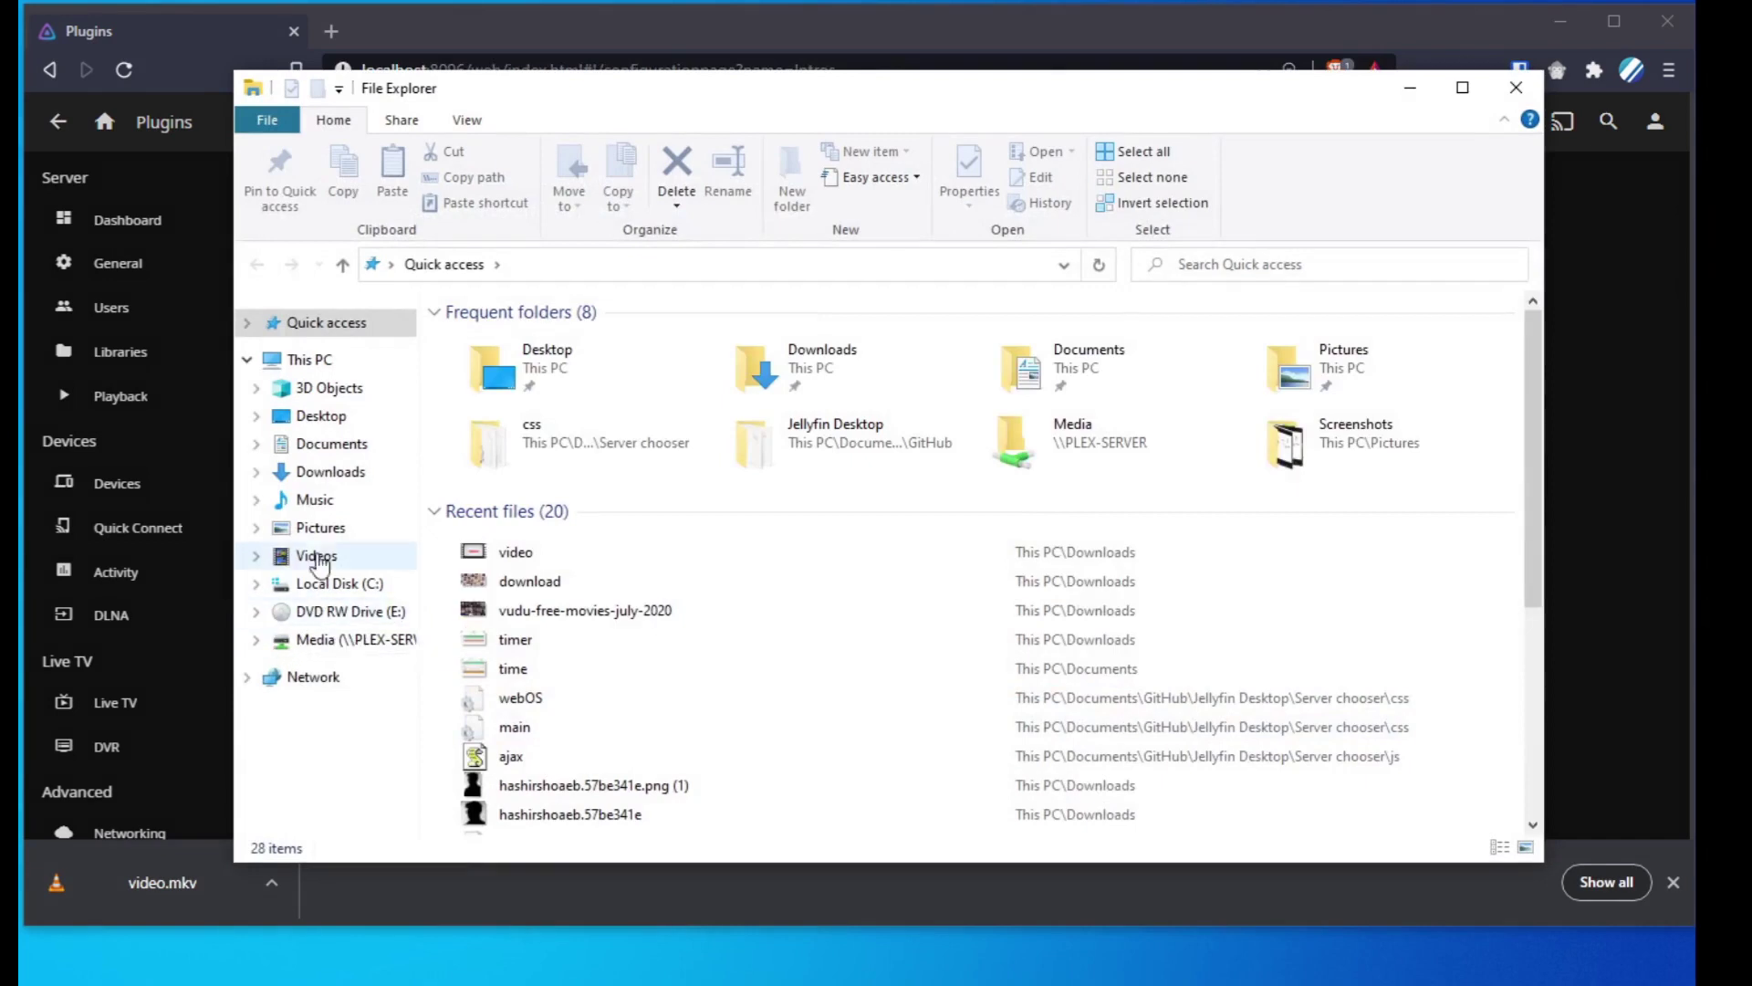
Step: Create a folder named "Intros" at the root of Local Disk (C:) in File Explorer and open it
{"action": "left_click", "coordinate": [319, 367]}
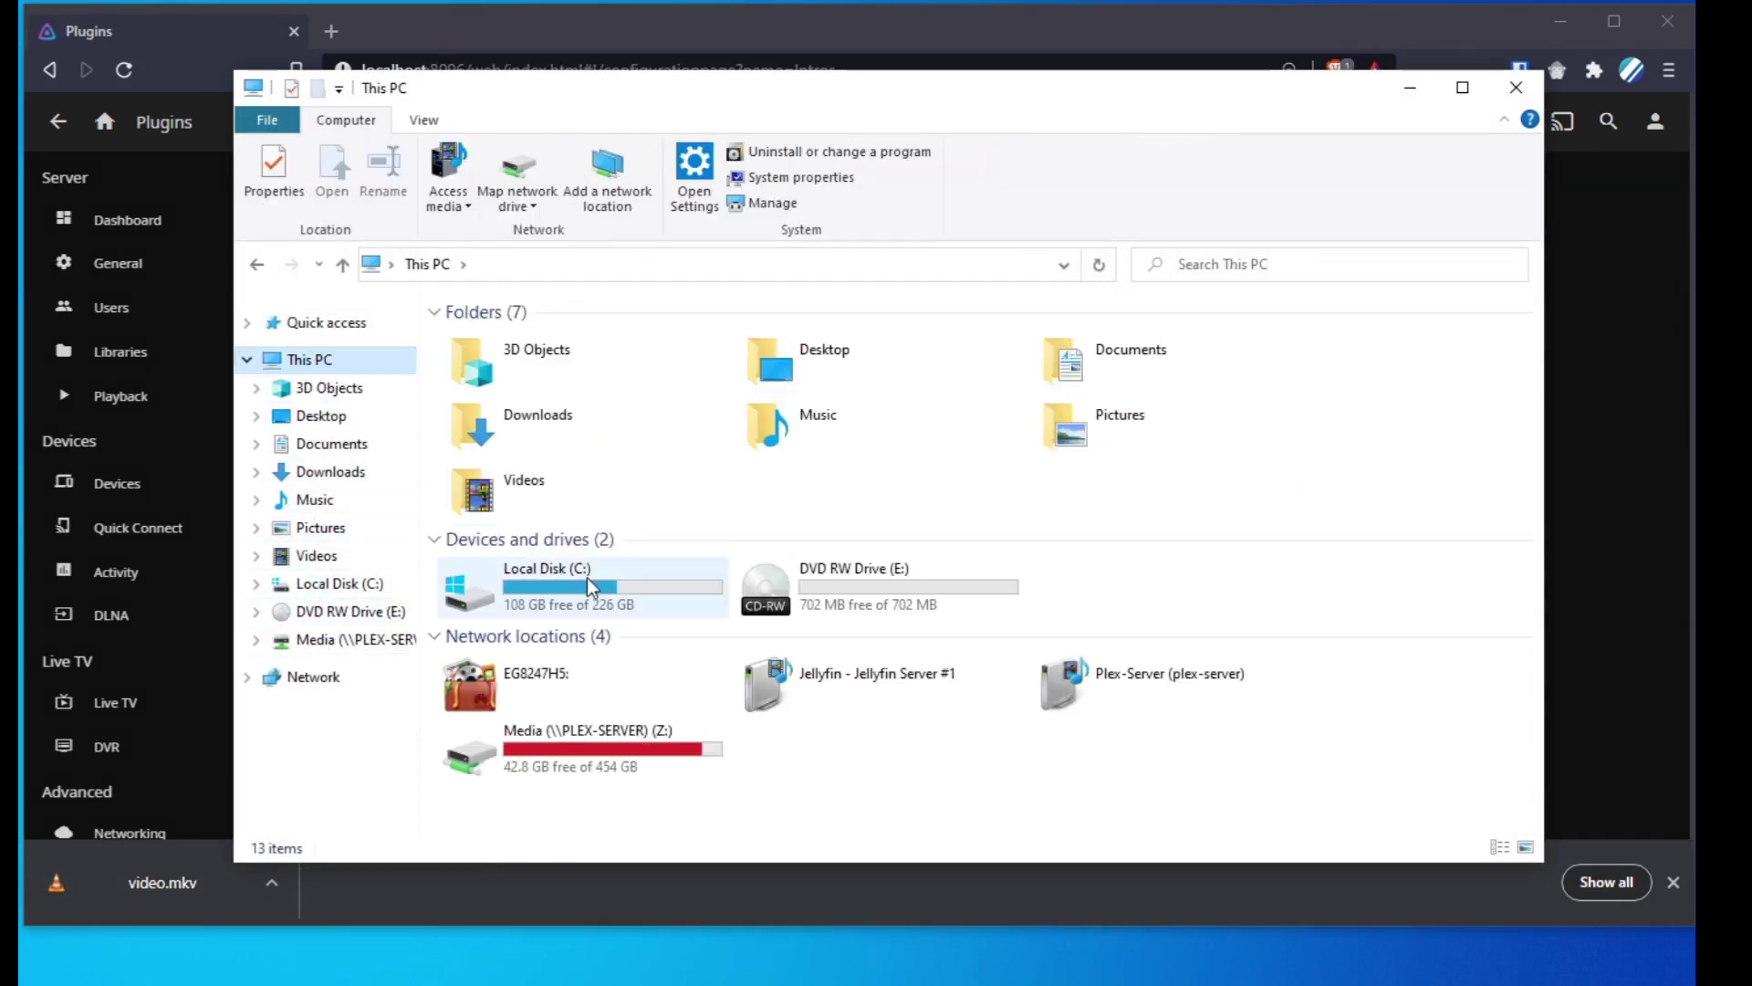
{"action": "double_click", "coordinate": [620, 574]}
{"action": "right_click", "coordinate": [542, 668]}
{"action": "mouse_move", "coordinate": [647, 621]}
{"action": "left_click", "coordinate": [807, 621]}
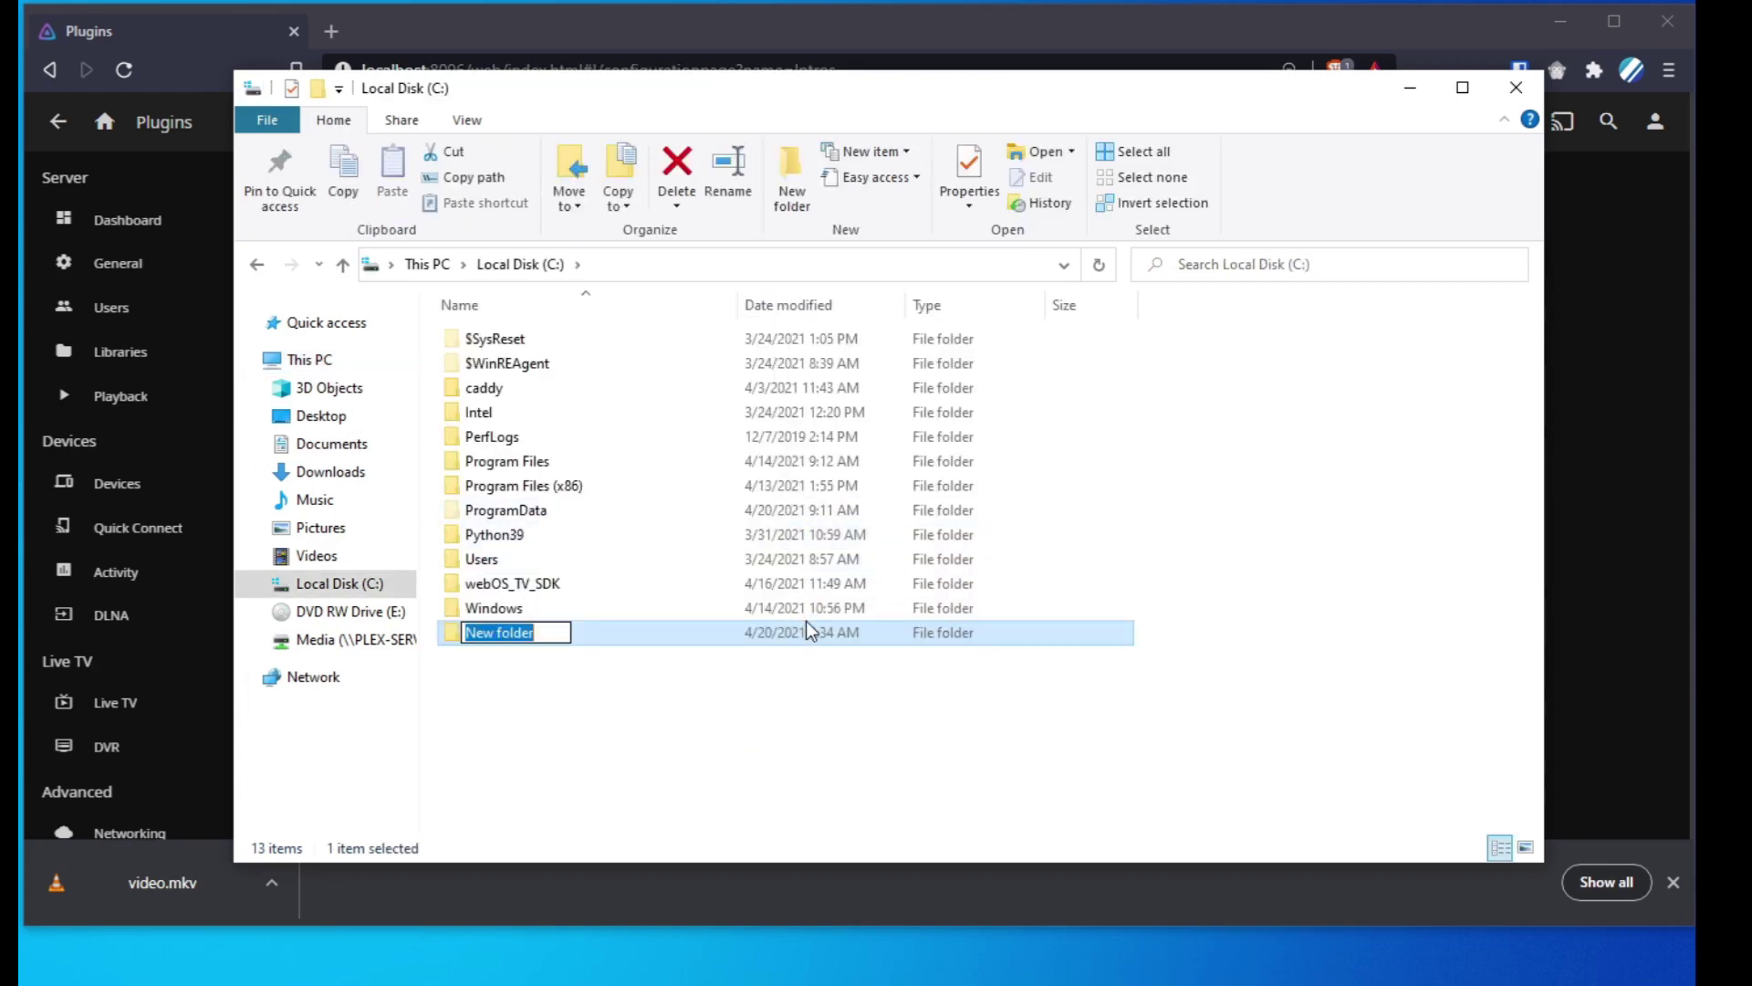
{"action": "type", "text": "i"}
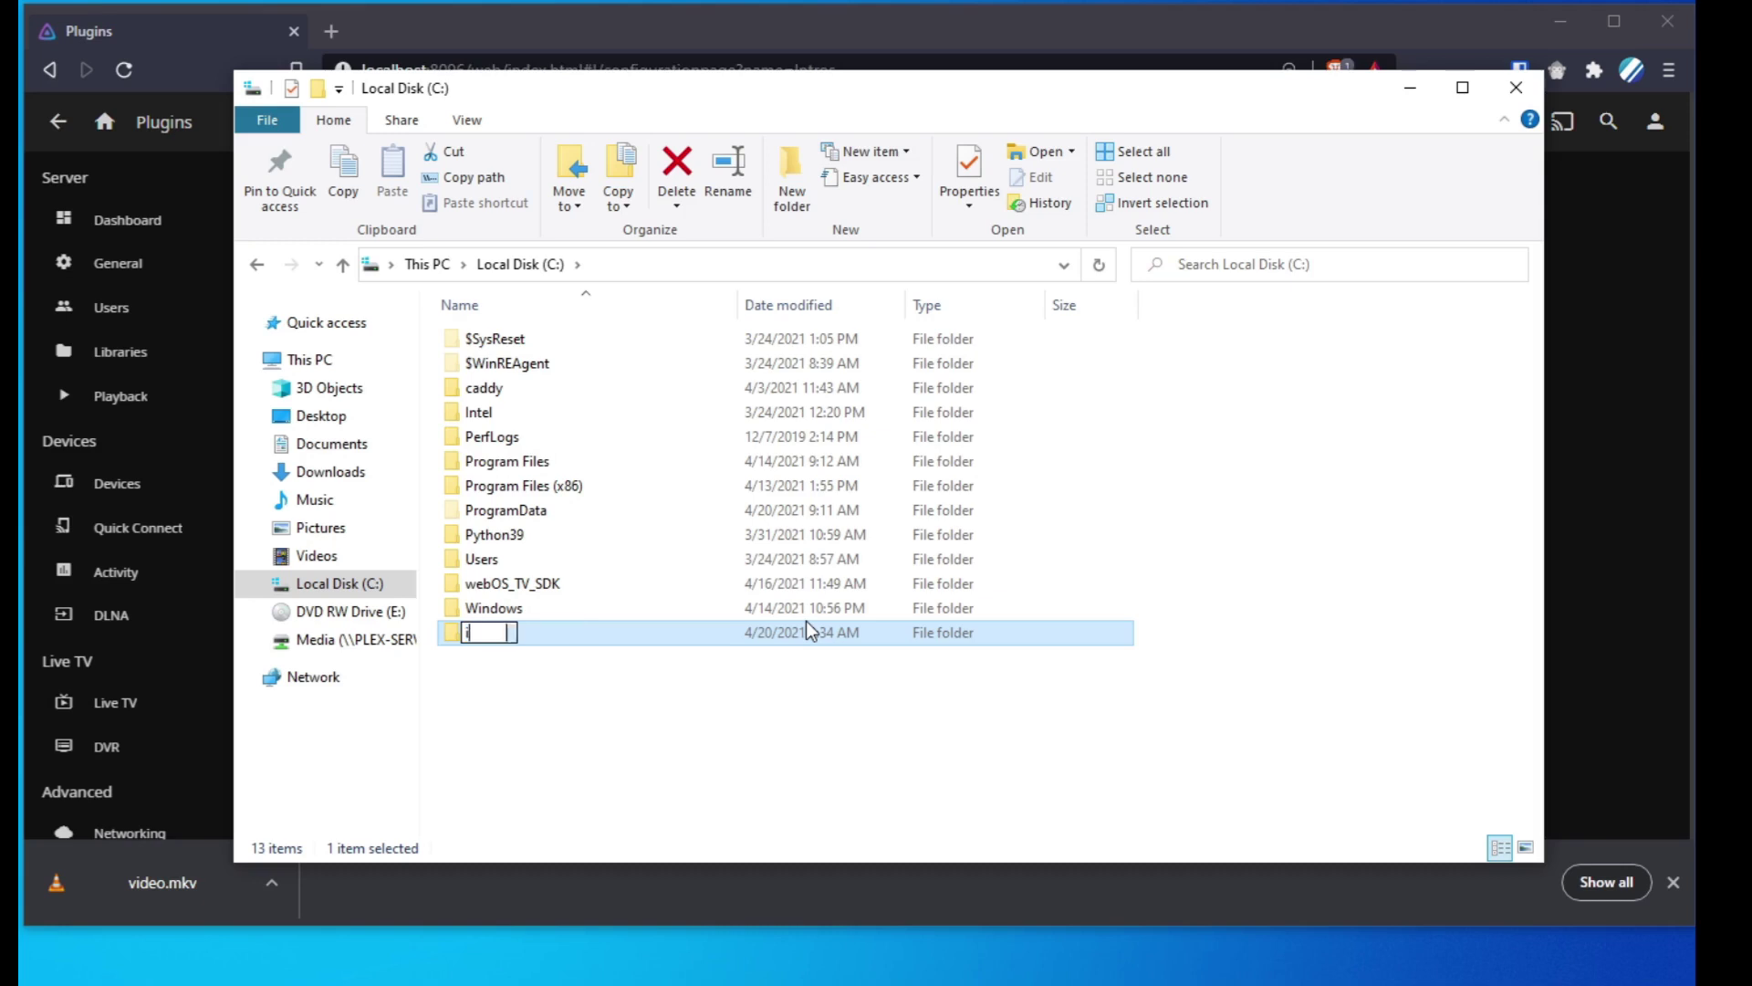
{"action": "type", "text": "ntros"}
{"action": "left_click", "coordinate": [539, 644]}
{"action": "double_click", "coordinate": [511, 632]}
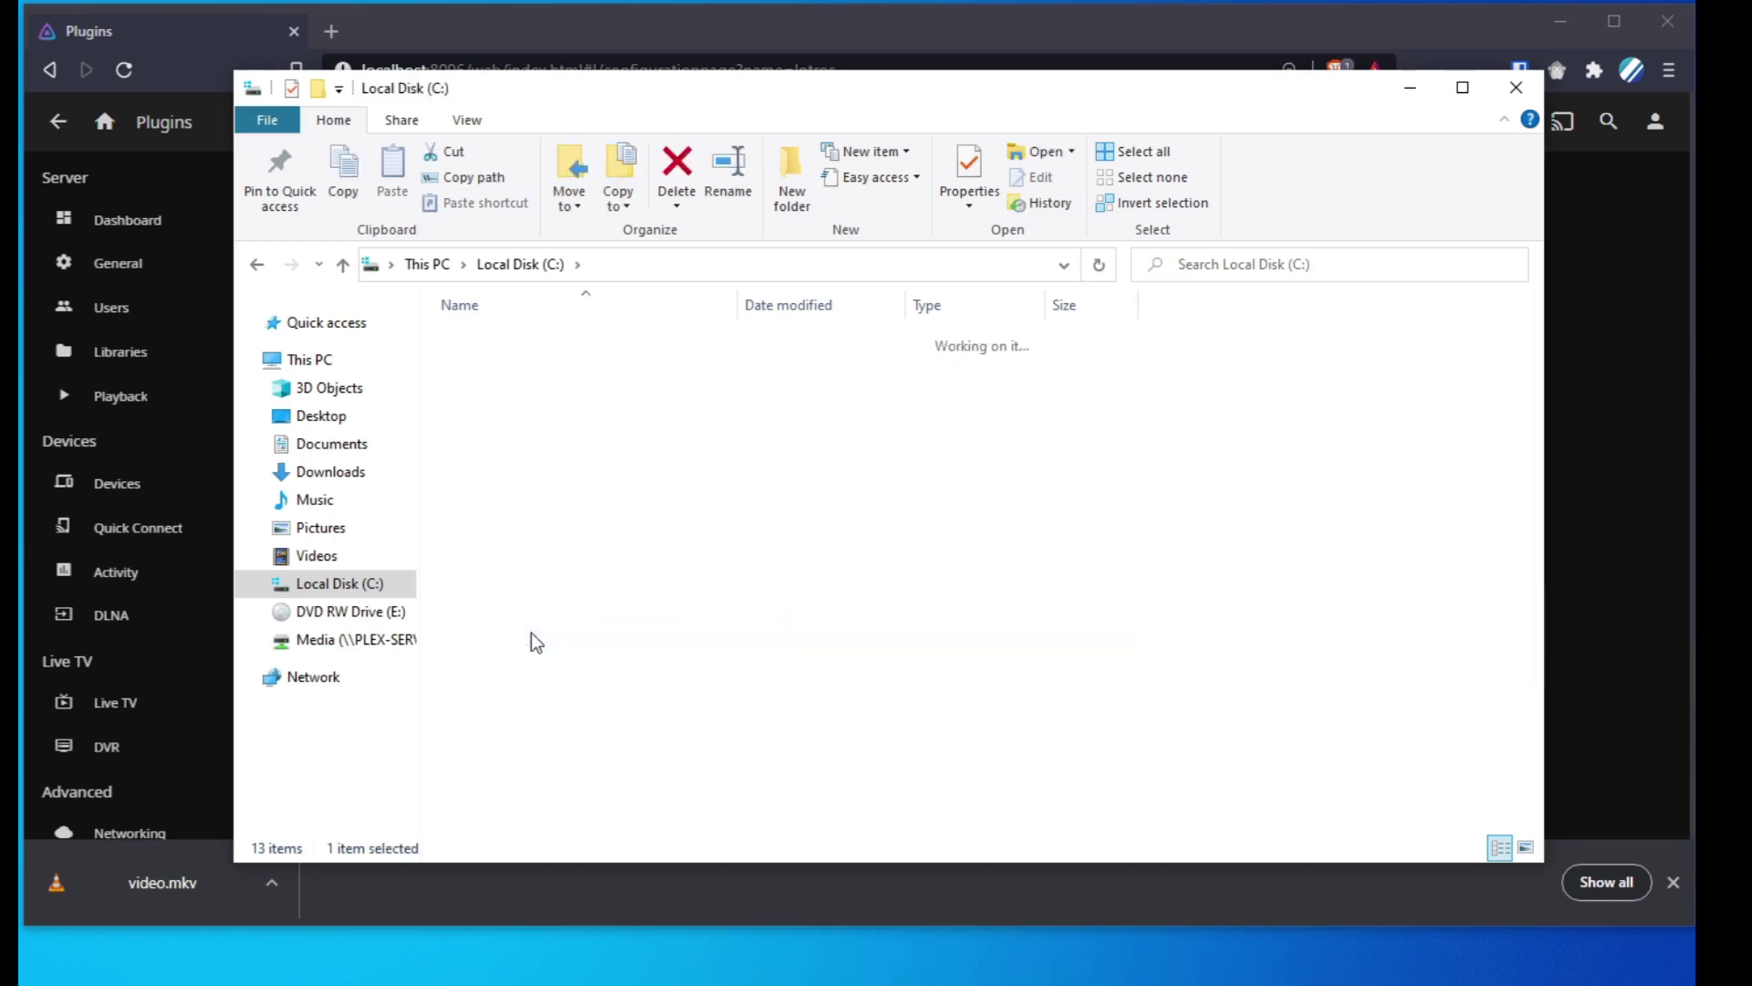
Step: Place the downloaded video.mkv in the Intros folder and rename it "flix"
{"action": "left_click_drag", "start_coordinate": [516, 110], "coordinate": [732, 91]}
{"action": "left_click_drag", "start_coordinate": [164, 881], "coordinate": [745, 330]}
{"action": "key", "text": "F2"}
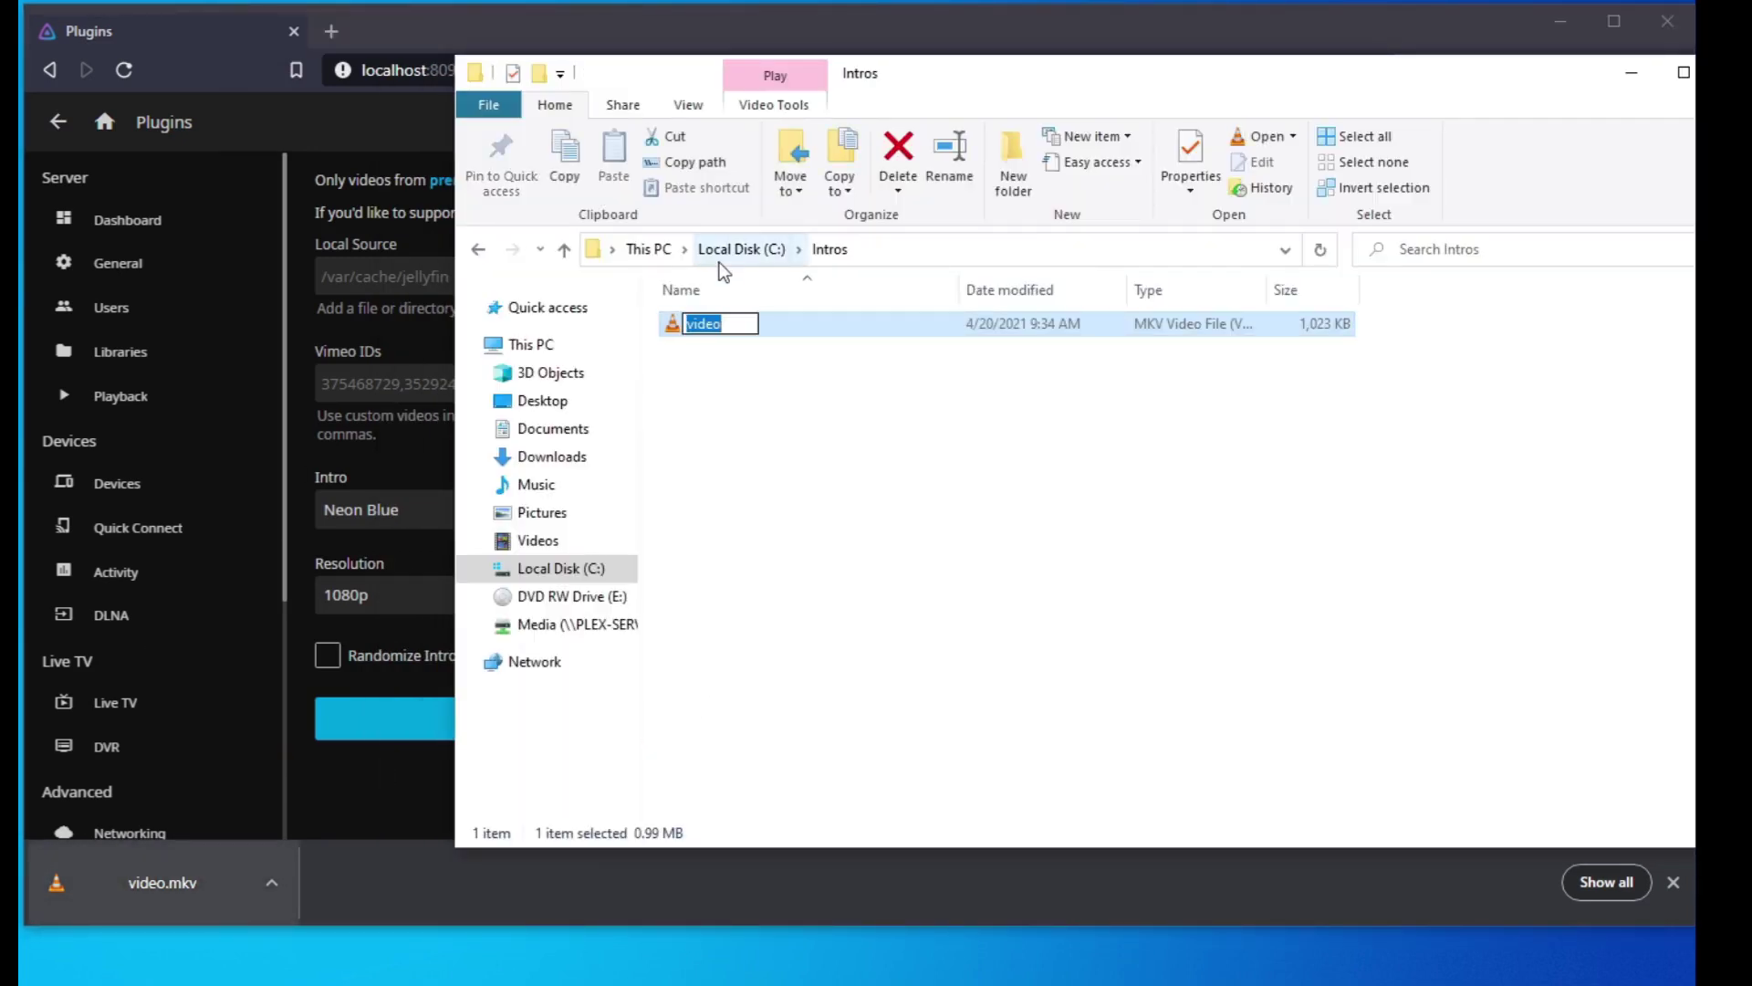
{"action": "type", "text": "flix"}
{"action": "key", "text": "Return"}
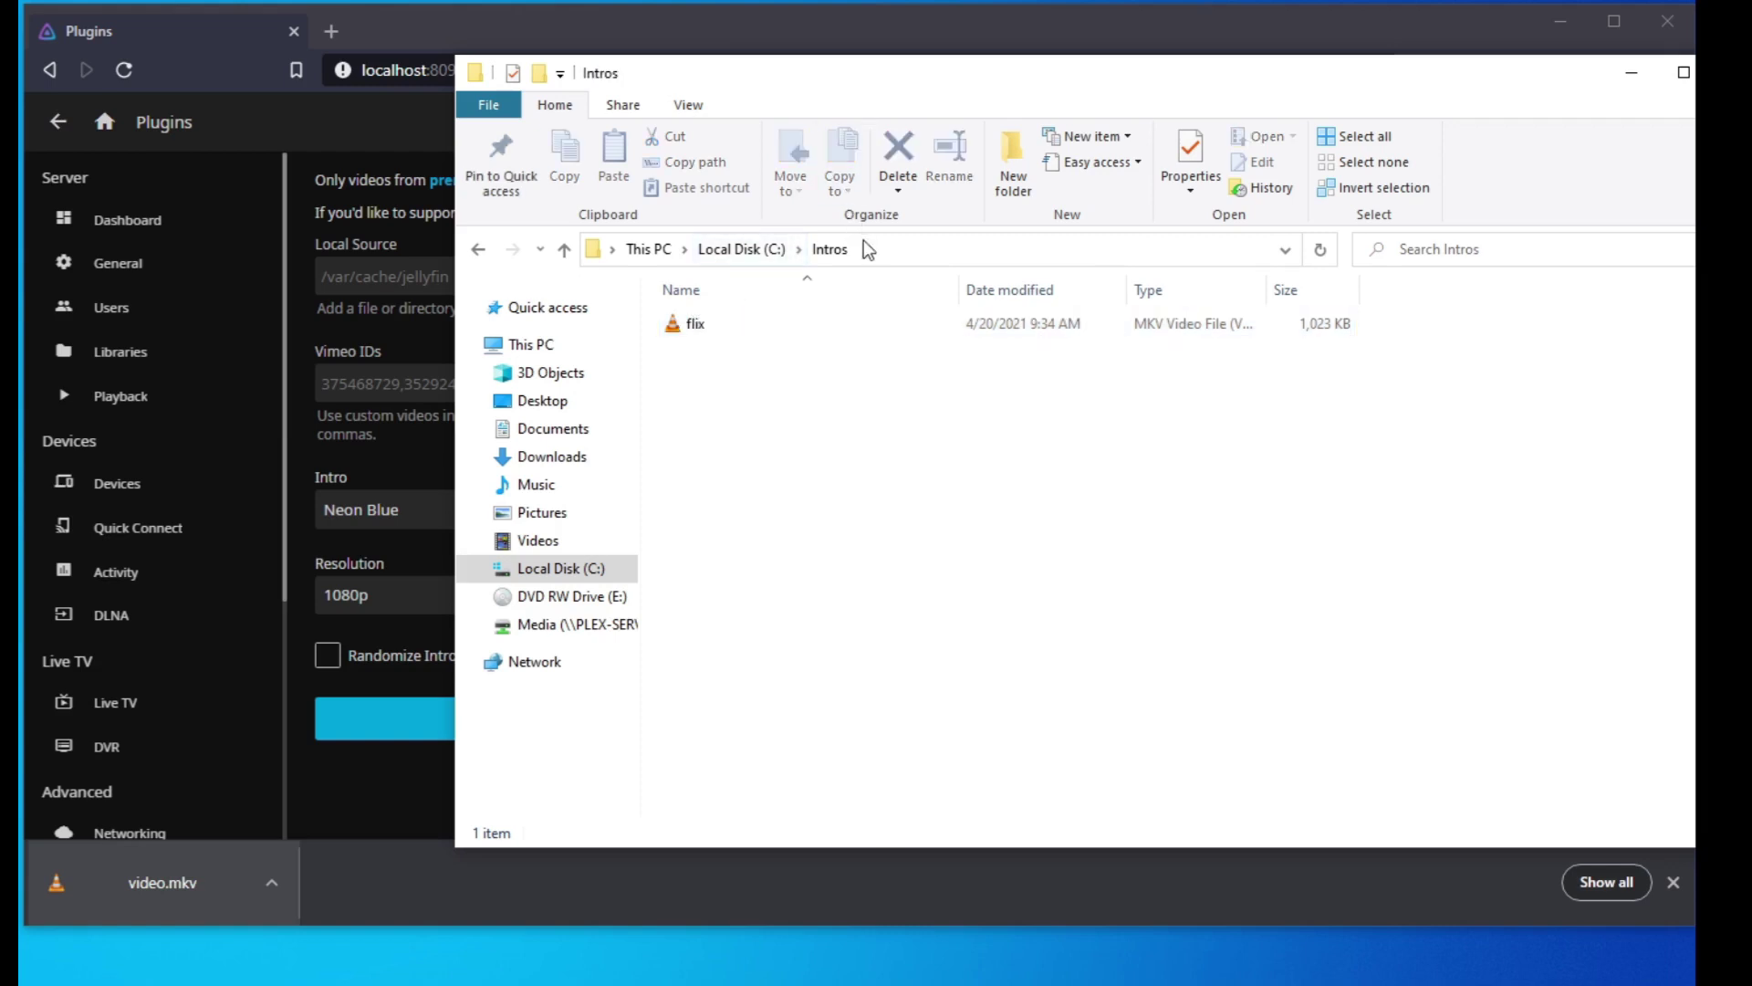
Step: Copy the Intros folder path, set the Intros plugin's local source to C:\Intros\flix.mkv in Jellyfin, and save the settings
{"action": "left_click", "coordinate": [867, 247]}
{"action": "key", "text": "ctrl+c"}
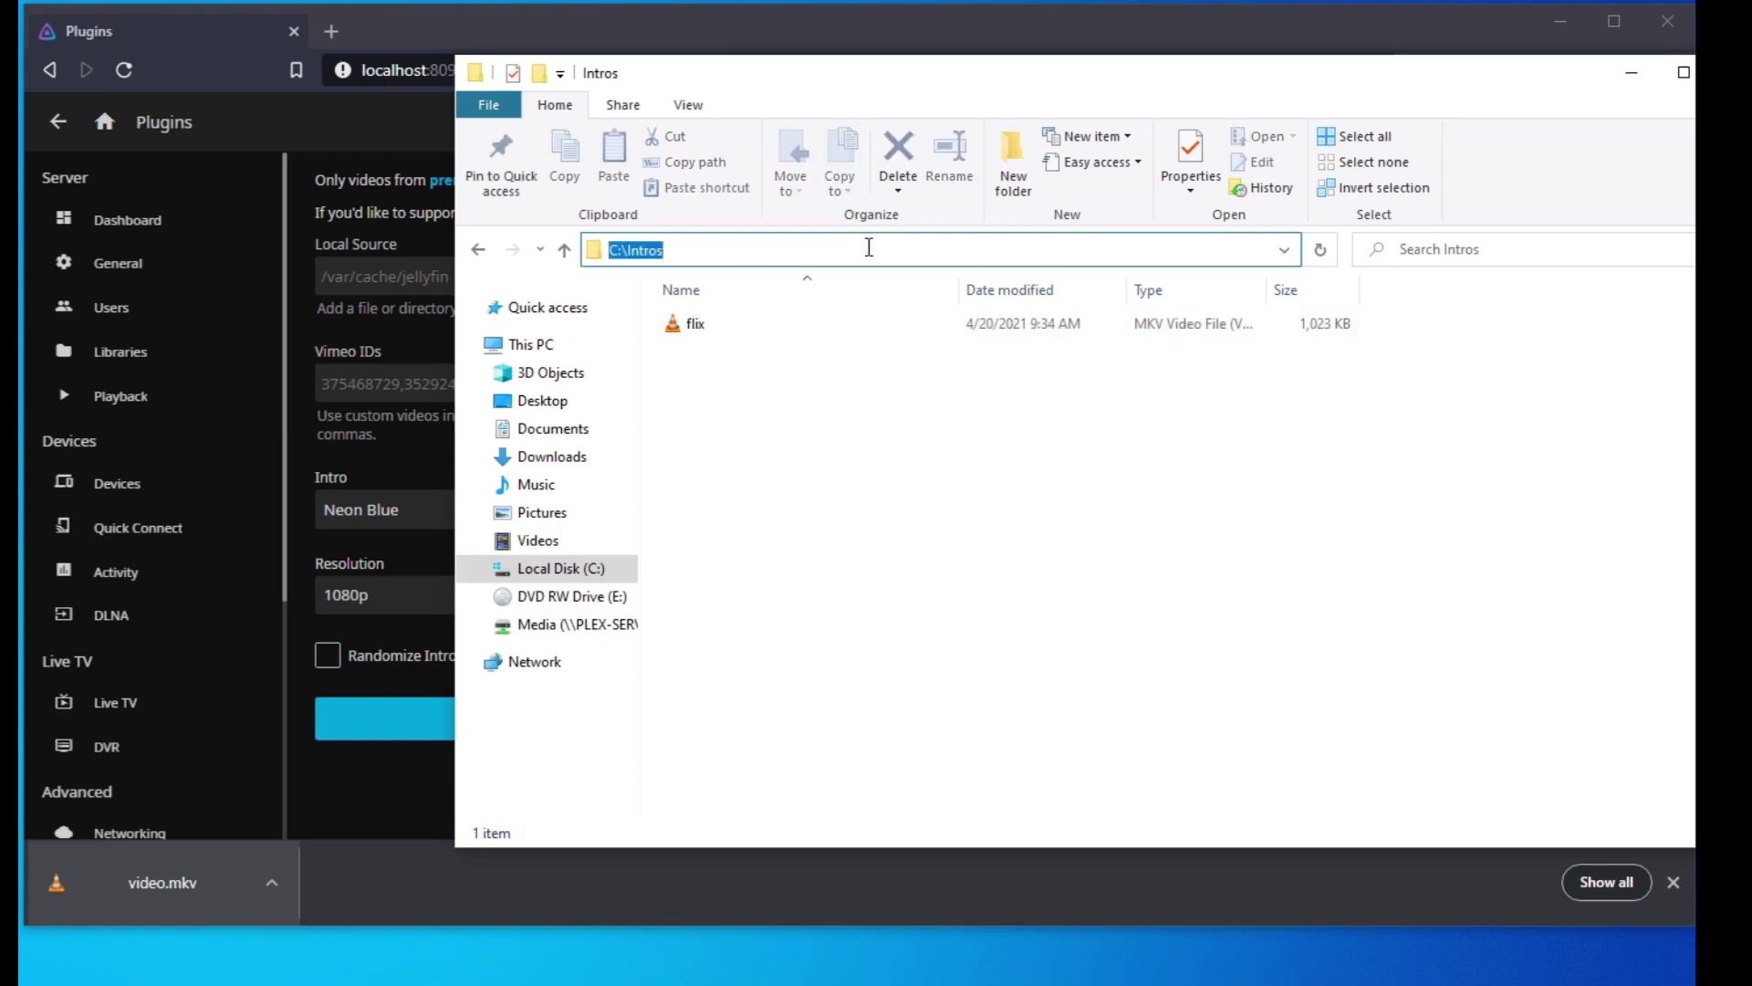
{"action": "left_click", "coordinate": [1629, 75]}
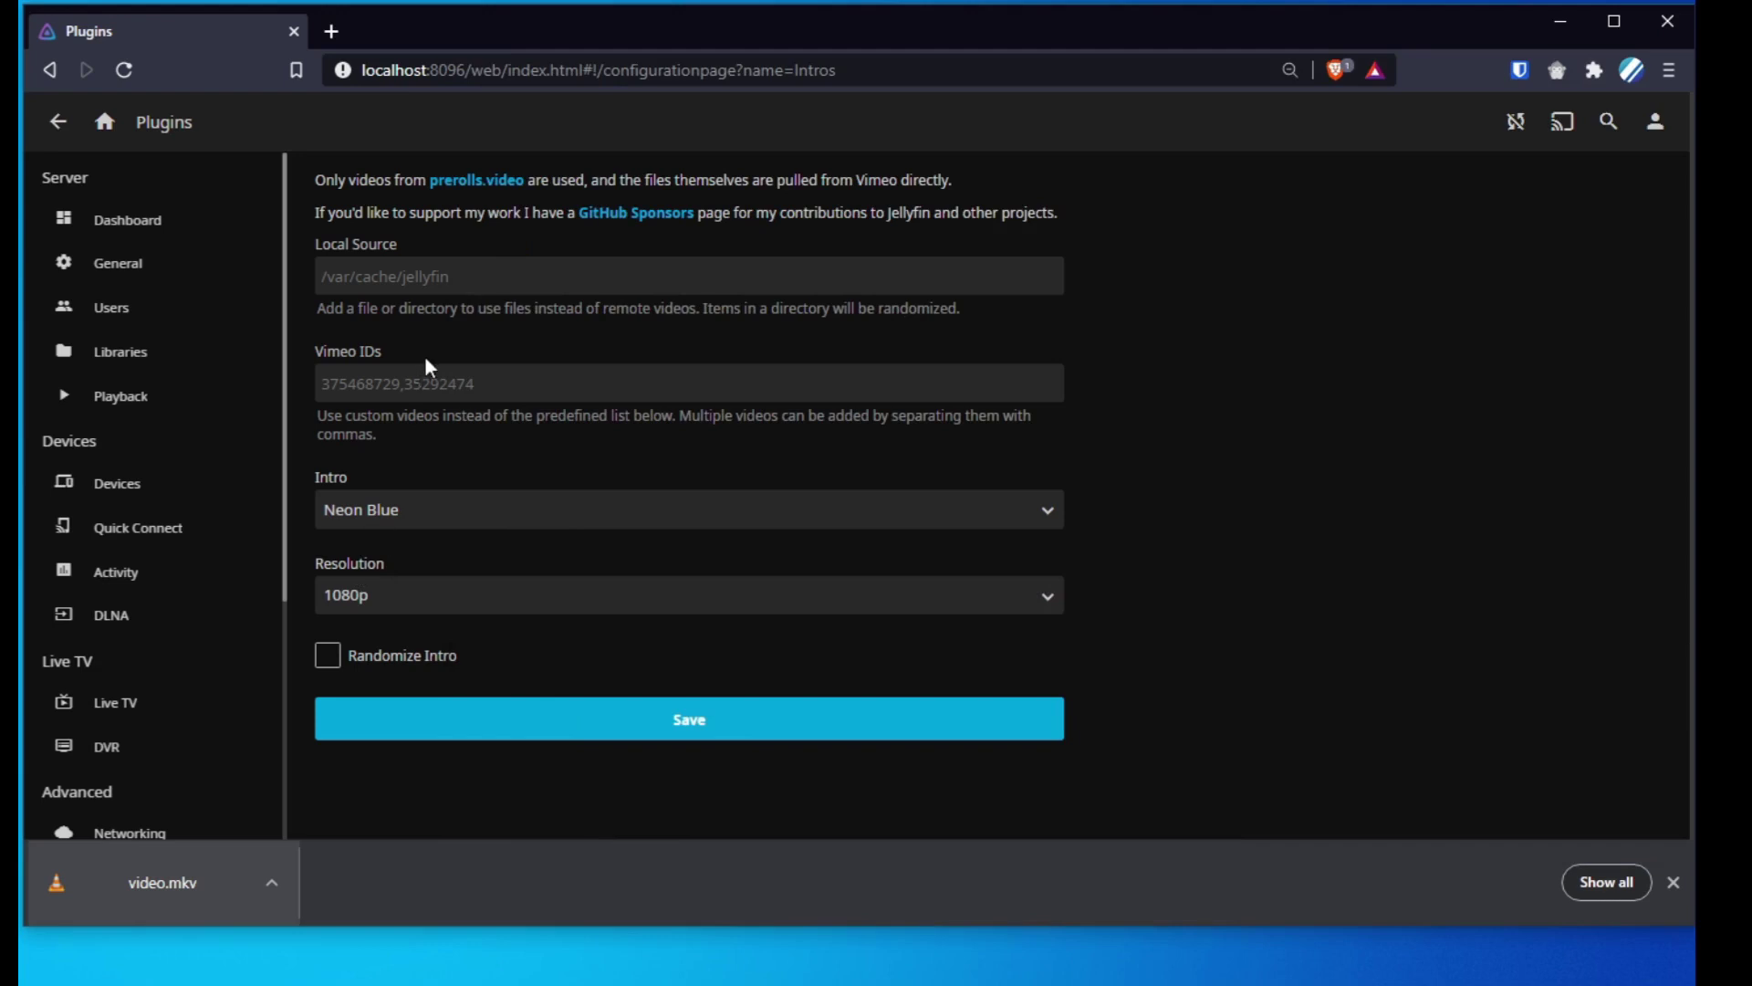
{"action": "left_click", "coordinate": [445, 286]}
{"action": "key", "text": "ctrl+v"}
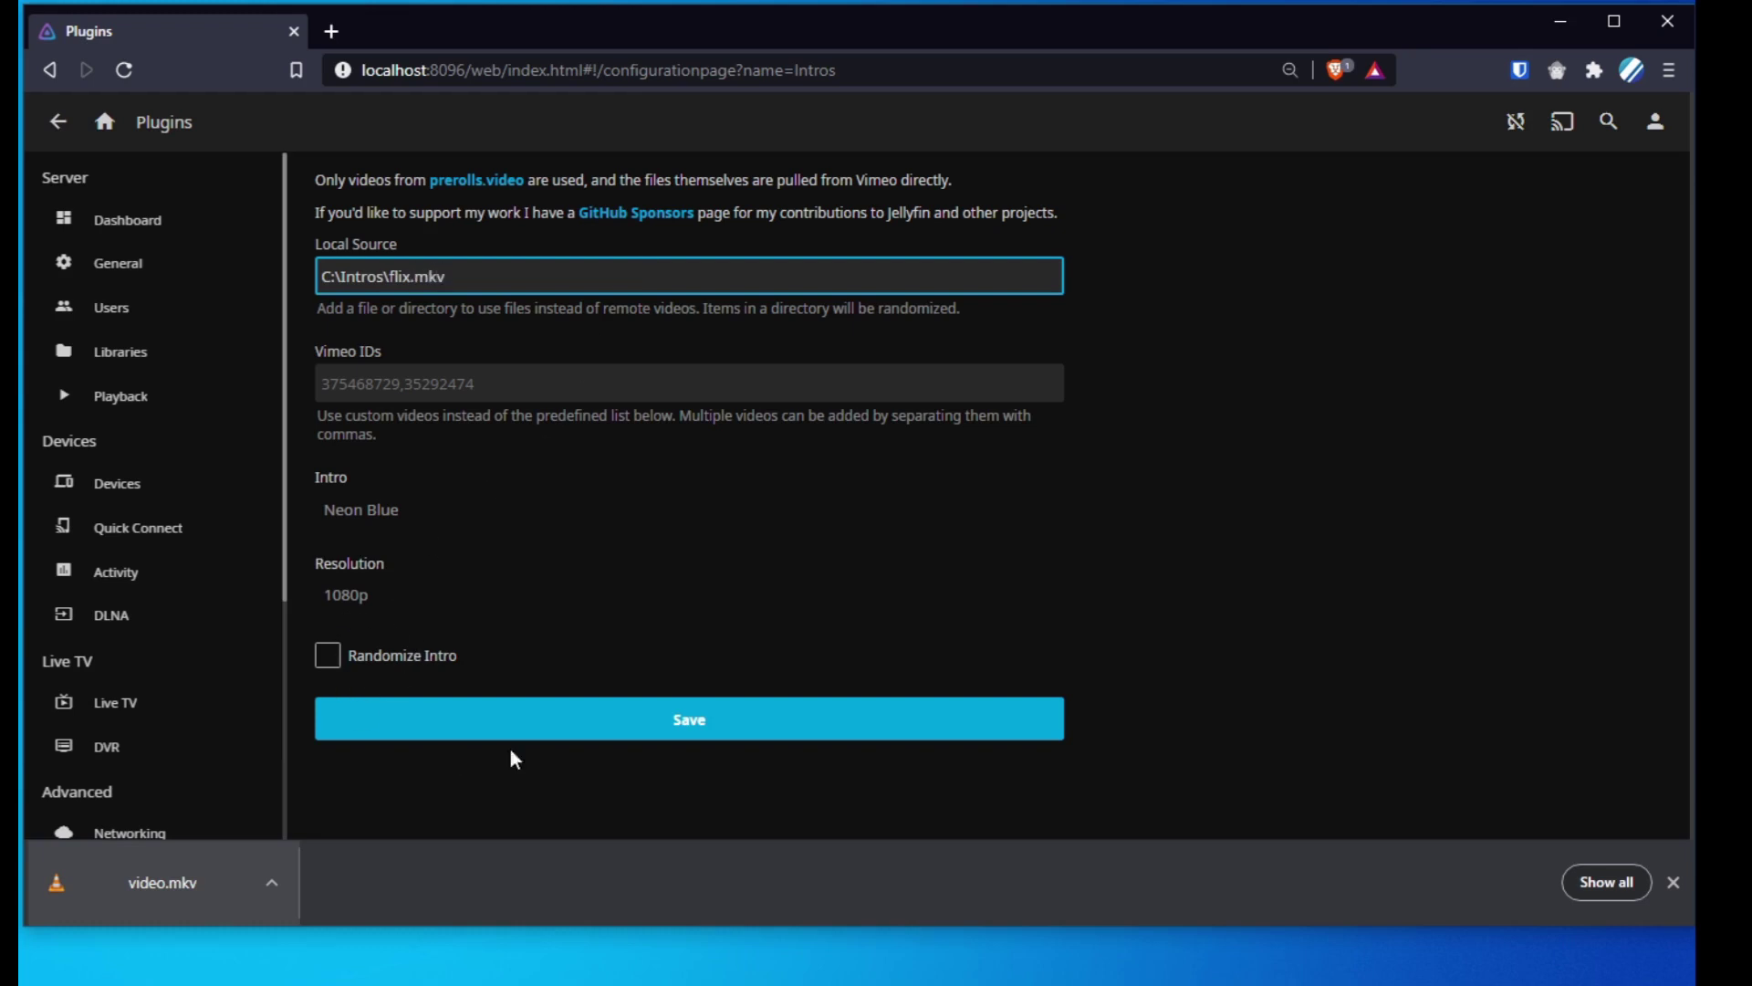
{"action": "left_click", "coordinate": [592, 727]}
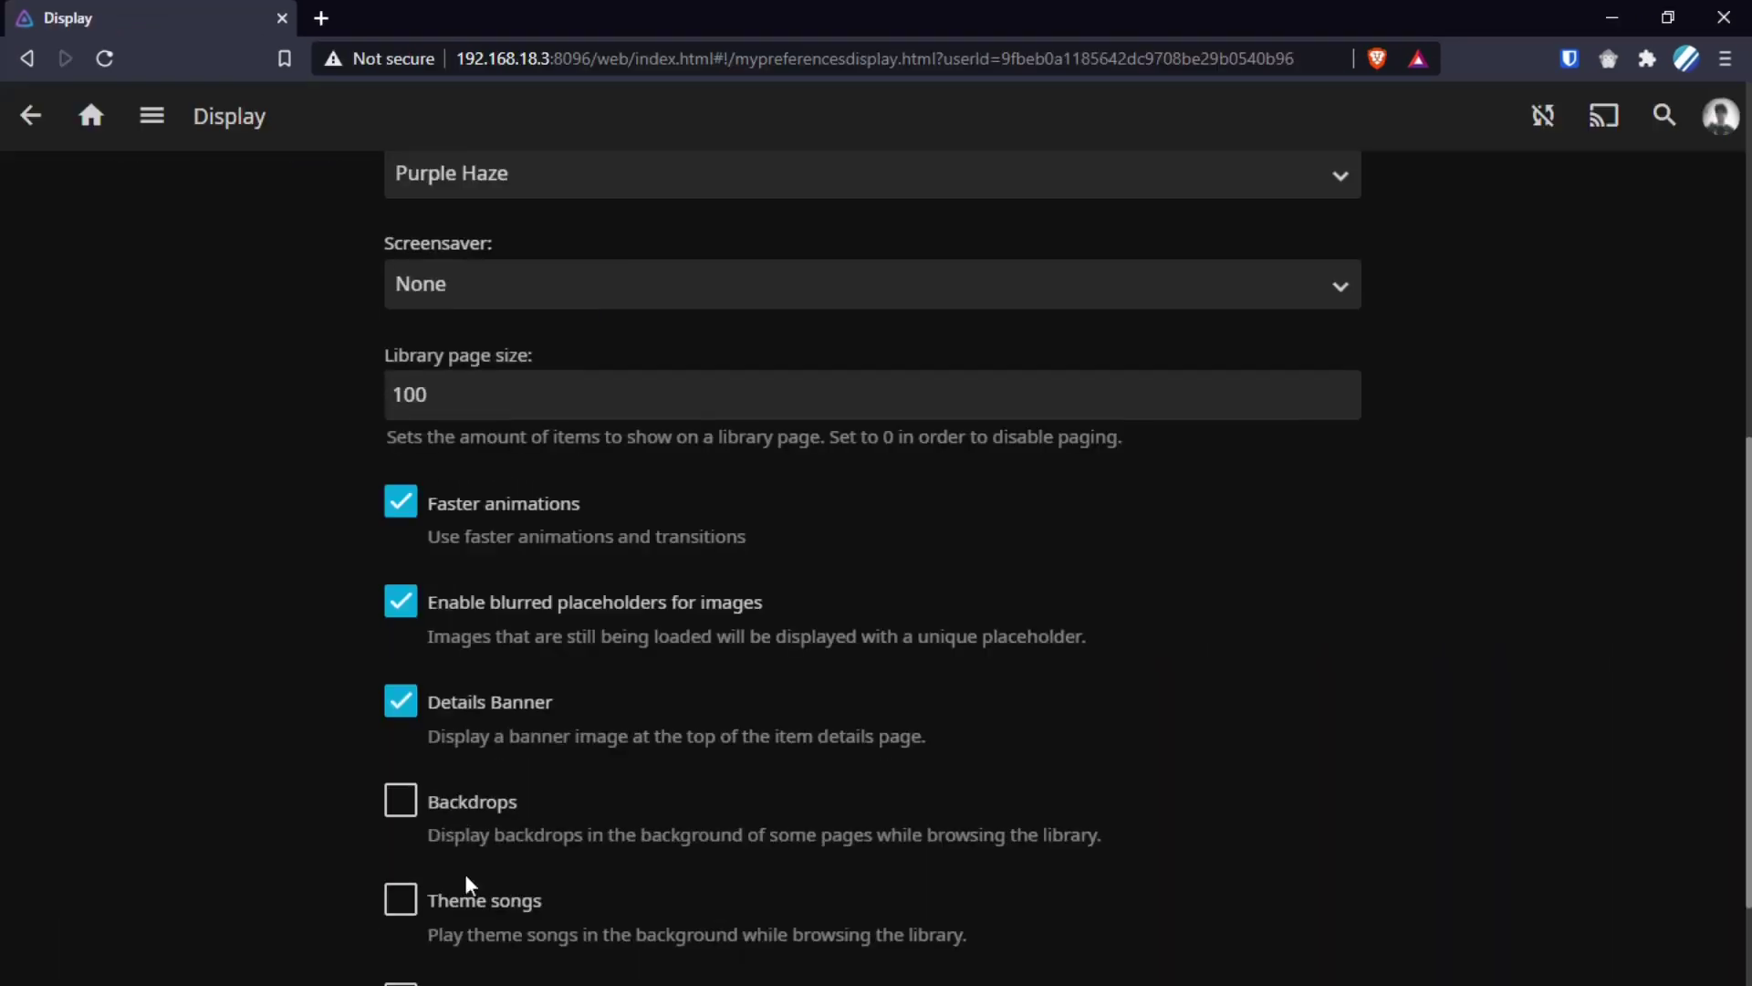
Step: Enable theme songs in the user's display preferences and save them
{"action": "scroll", "coordinate": [452, 776], "scroll_direction": "down", "scroll_amount": 3}
{"action": "left_click", "coordinate": [459, 620]}
{"action": "left_click", "coordinate": [606, 911]}
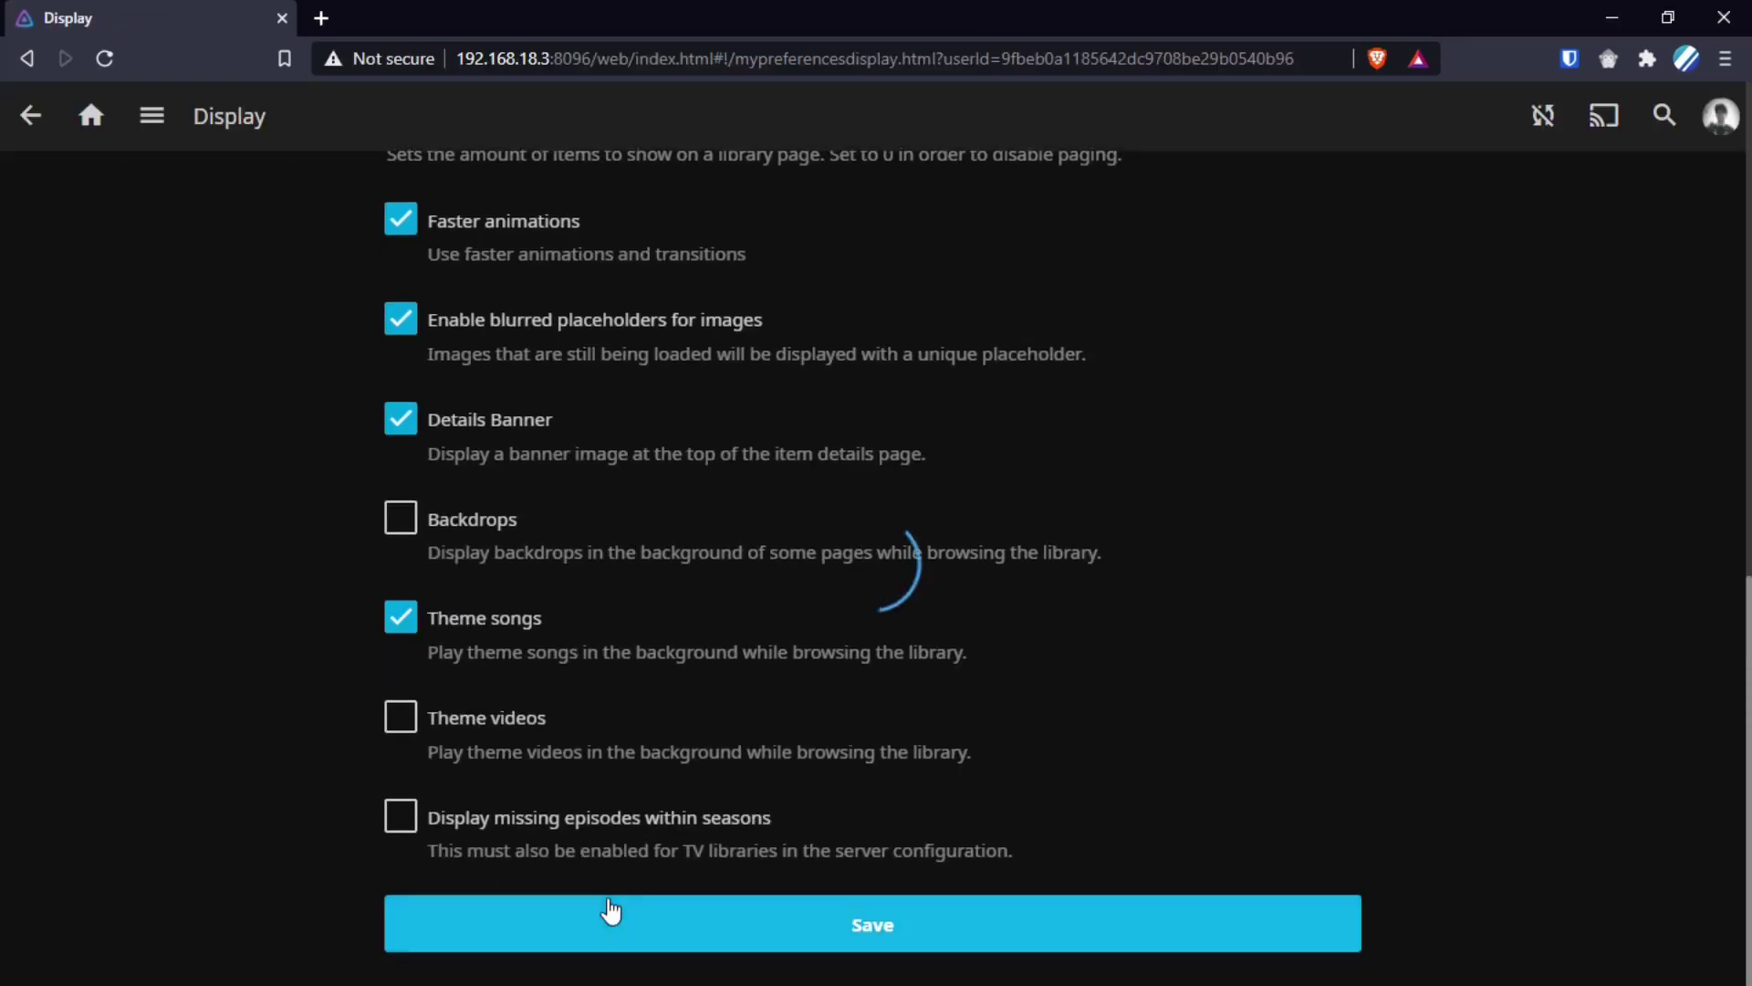
Step: Check theme song playback by opening Gravity Falls and Alex Rider from the TV Shows library
{"action": "left_click", "coordinate": [89, 116]}
{"action": "scroll", "coordinate": [1192, 372], "scroll_direction": "down", "scroll_amount": 2}
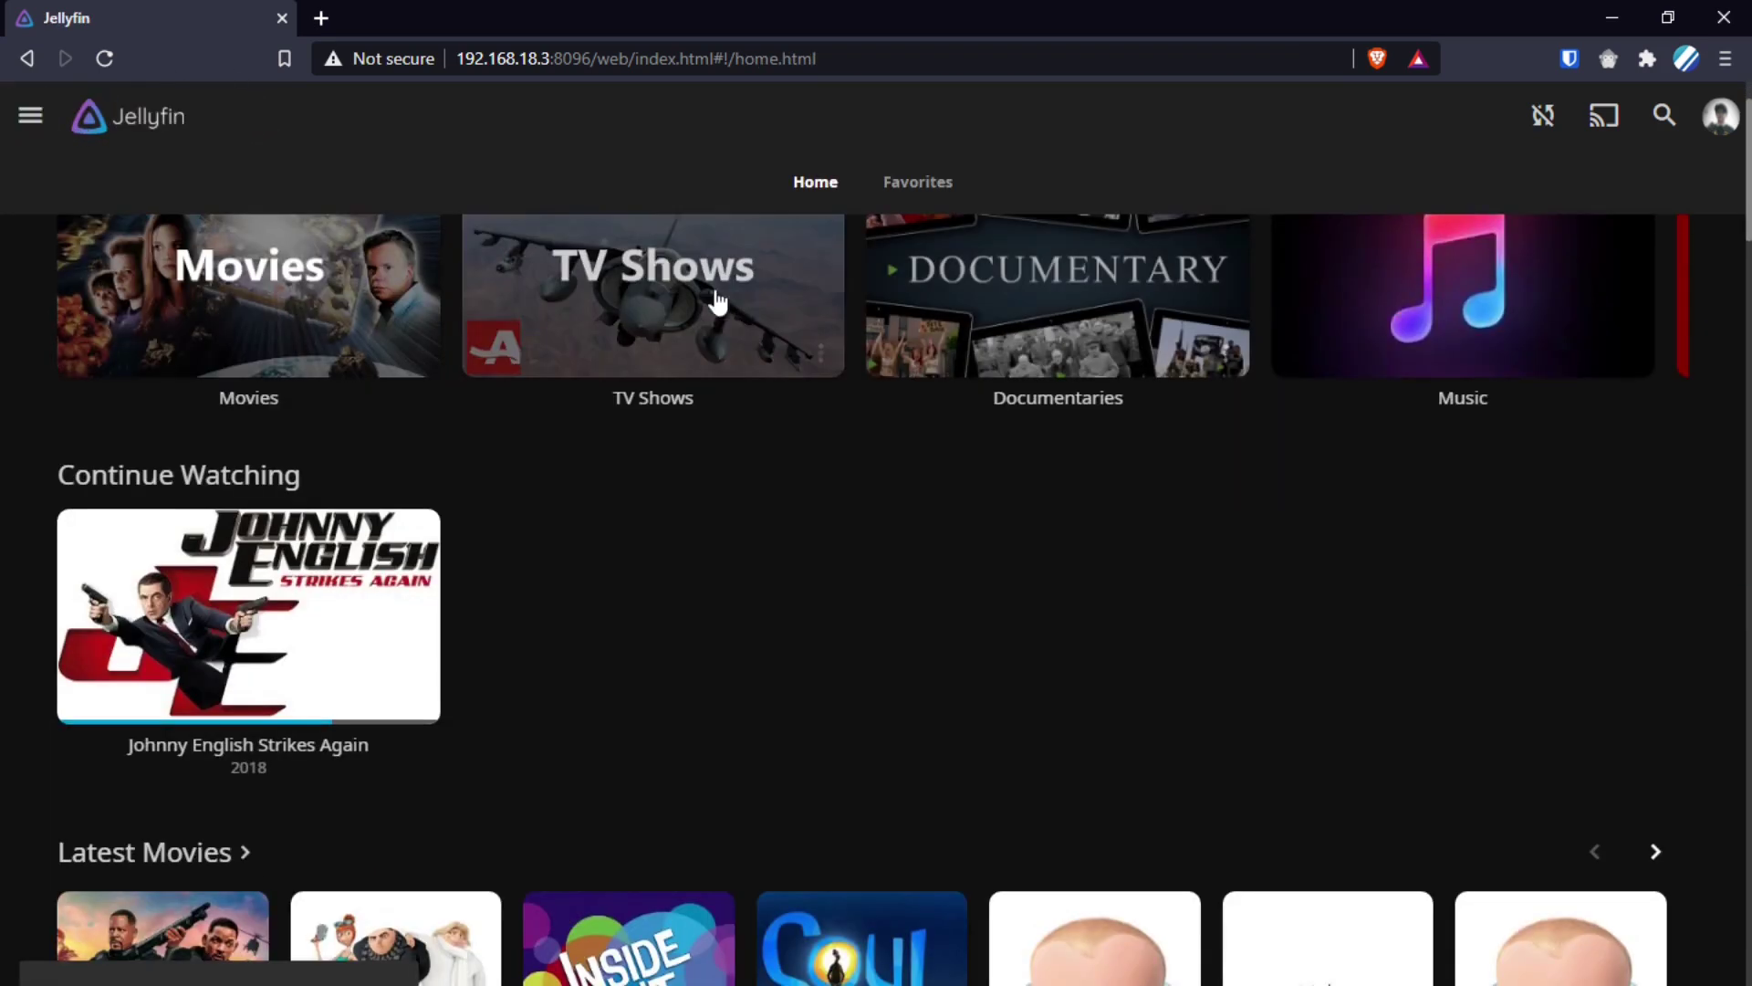
{"action": "left_click", "coordinate": [645, 234]}
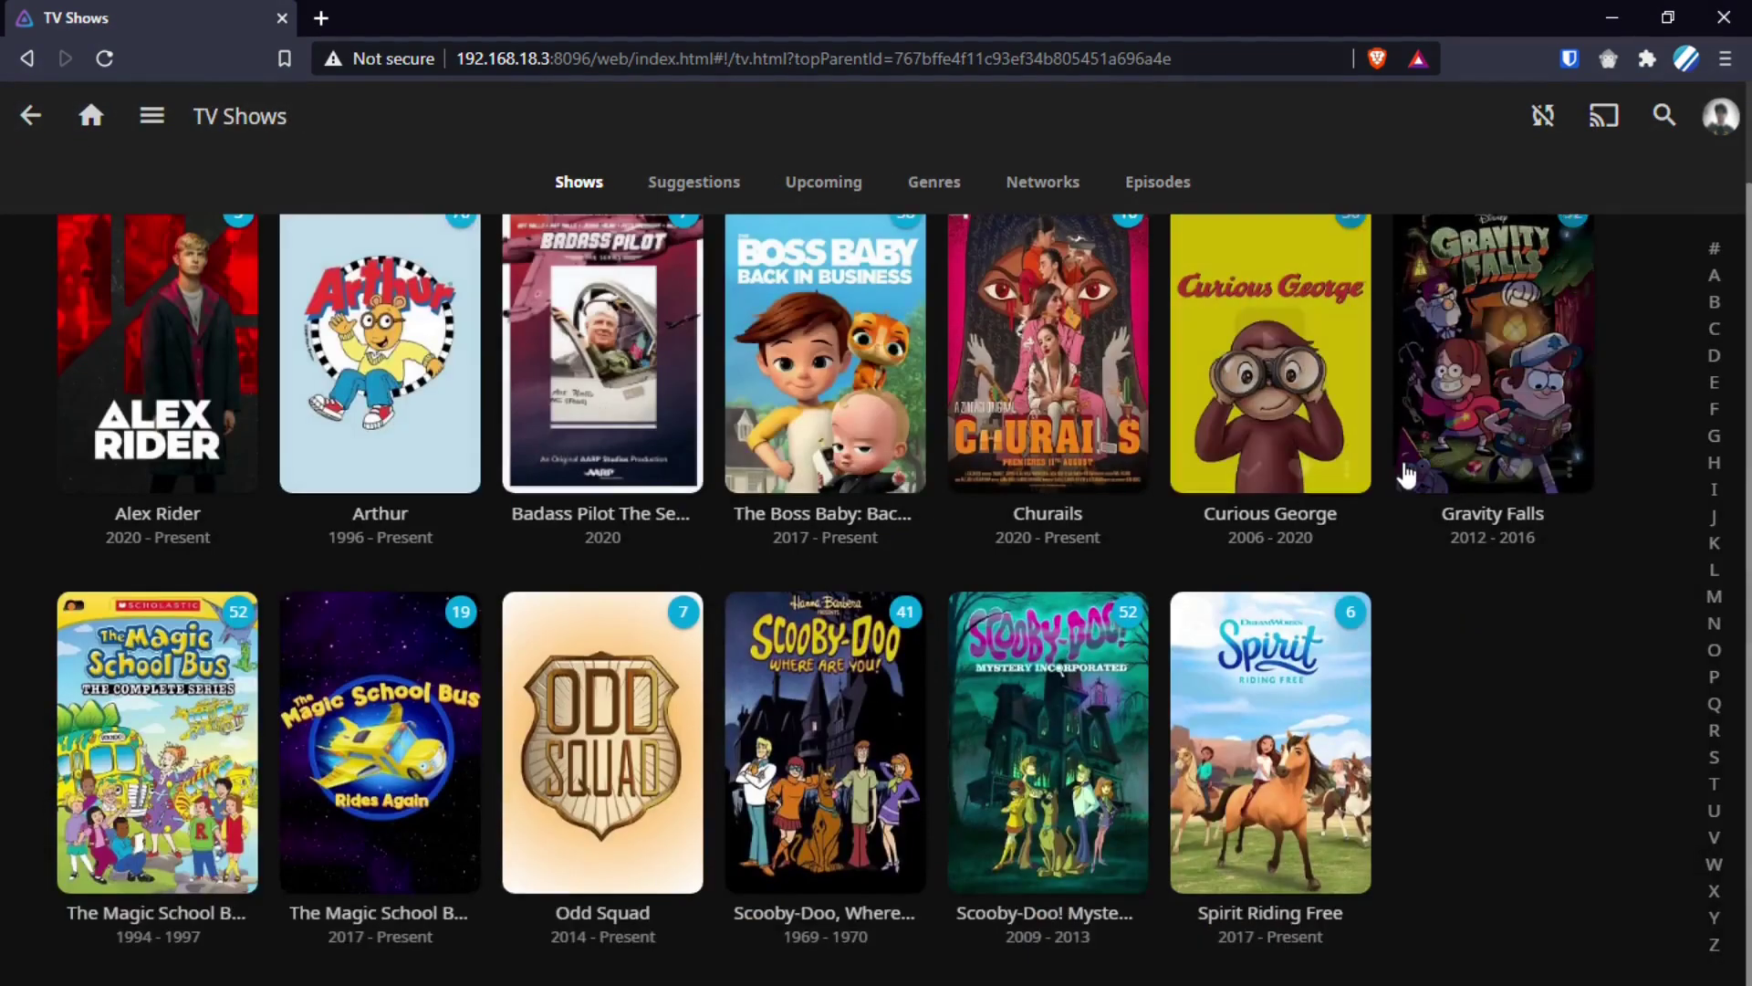
{"action": "scroll", "coordinate": [1453, 402], "scroll_direction": "up", "scroll_amount": 1}
{"action": "left_click", "coordinate": [1453, 389]}
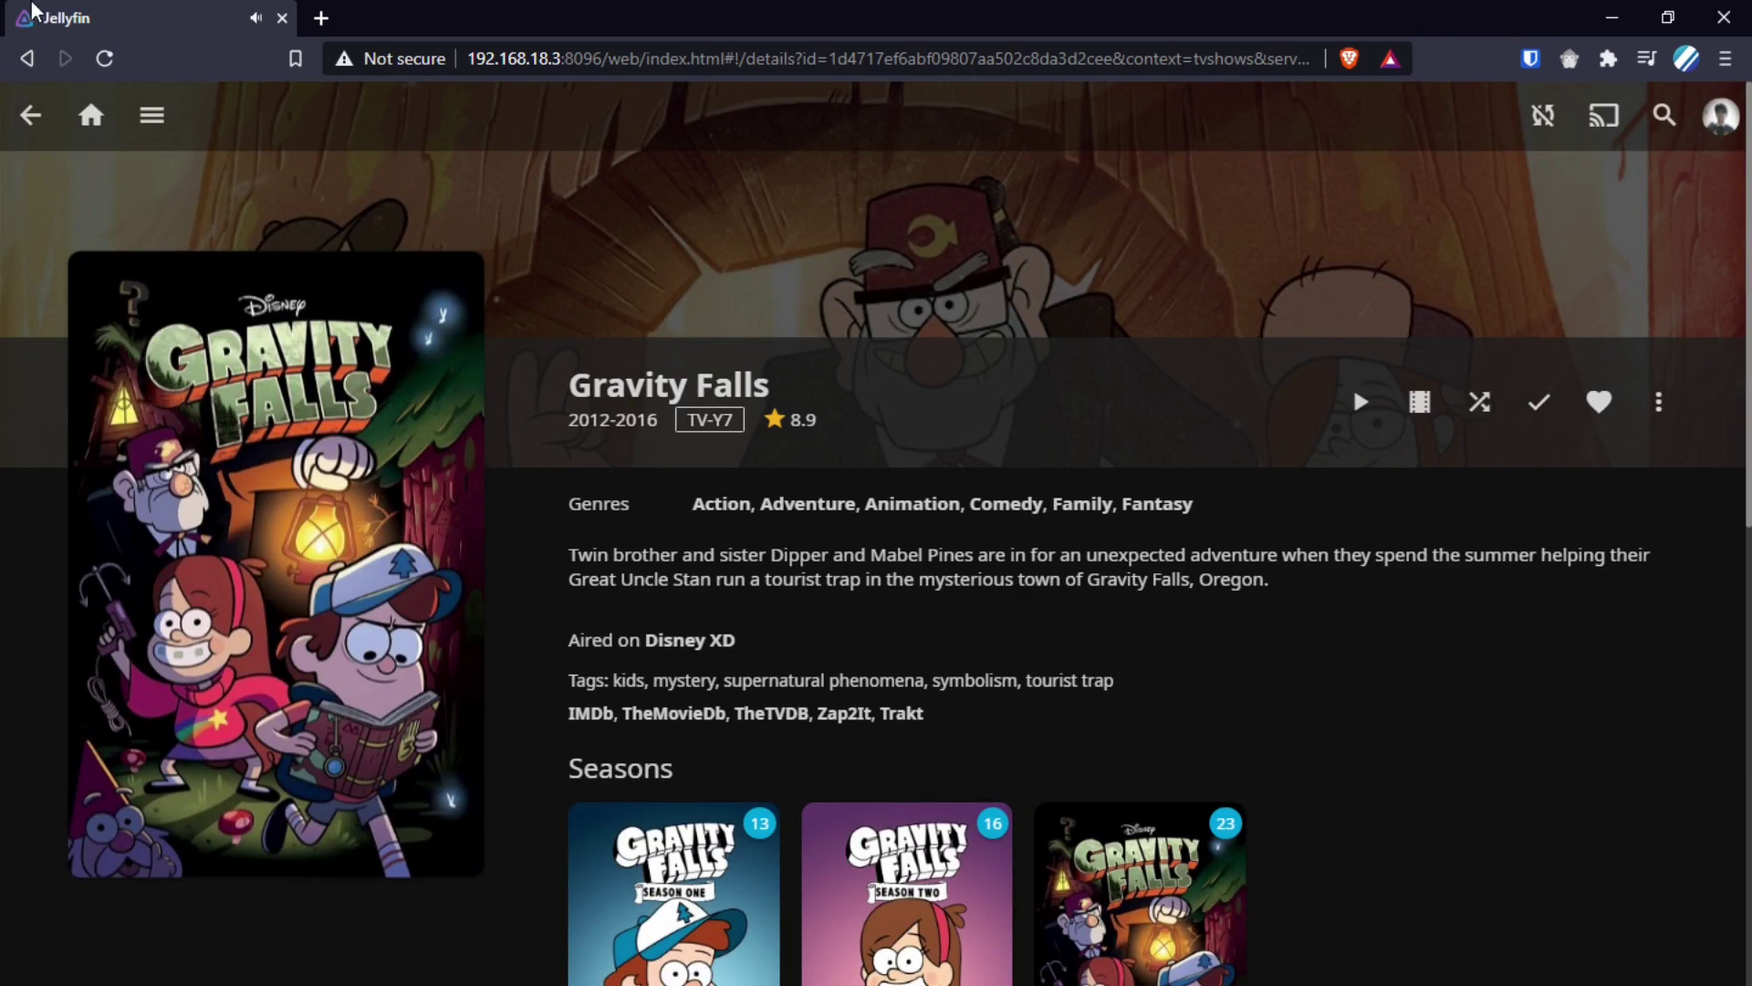
{"action": "left_click", "coordinate": [30, 115]}
{"action": "left_click", "coordinate": [177, 390]}
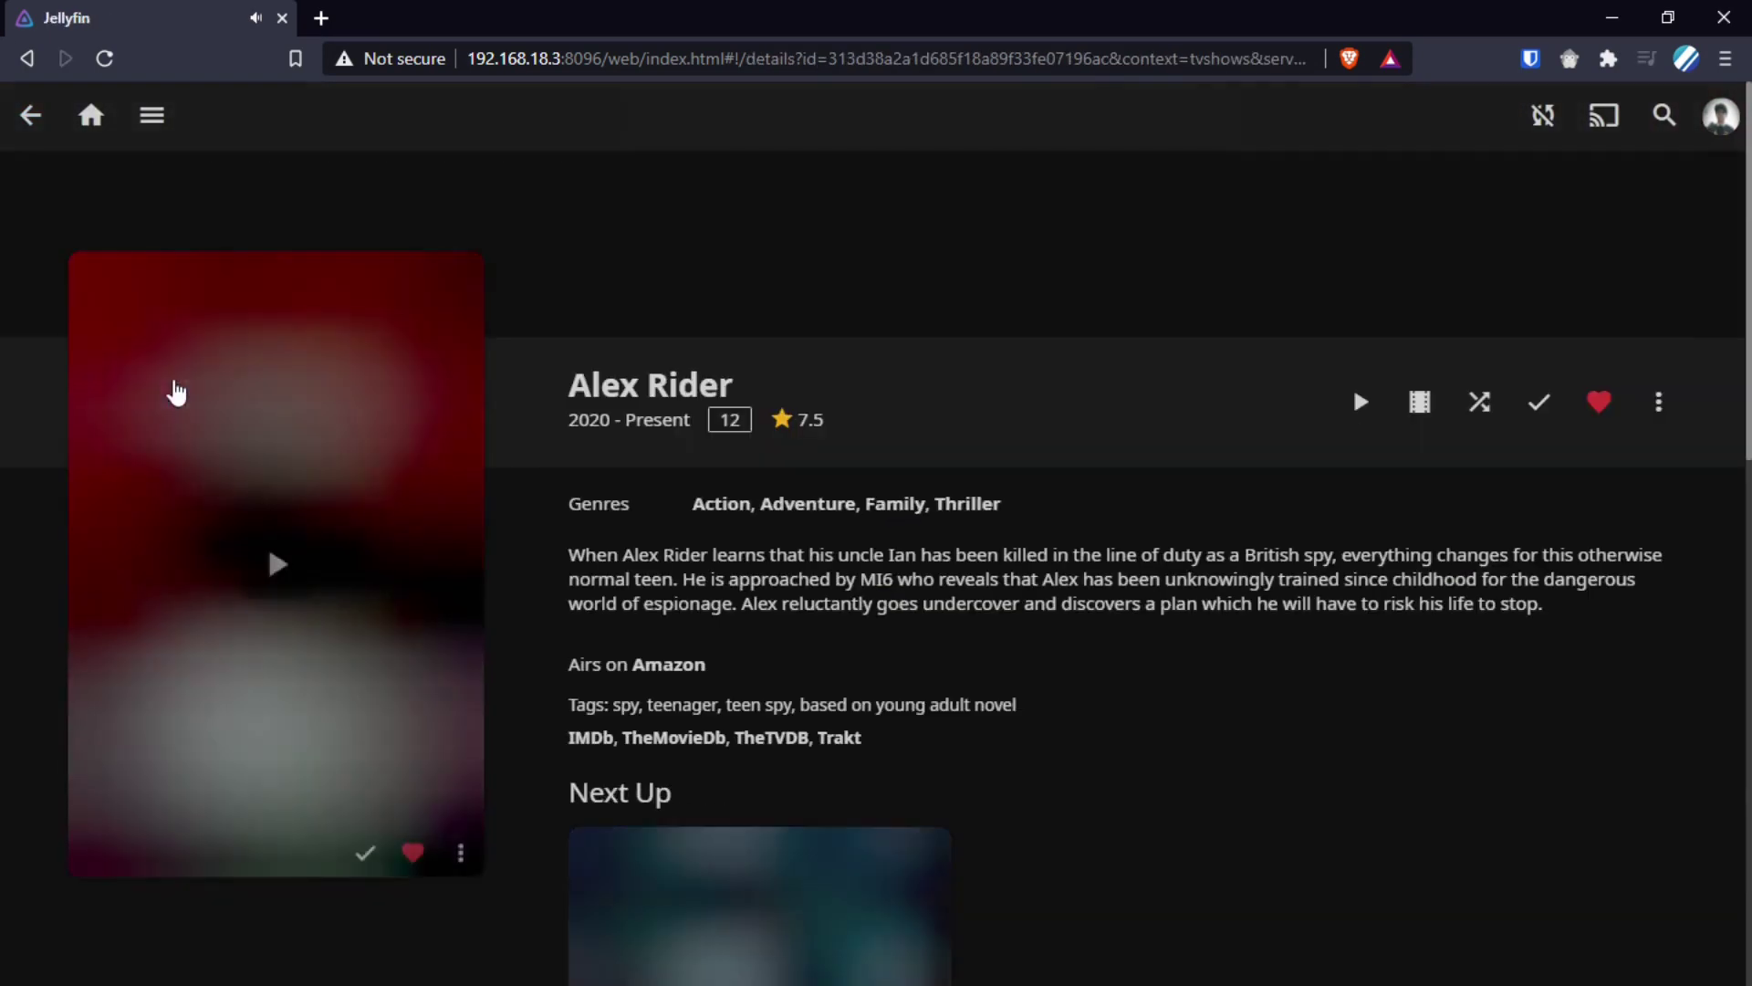
Step: Return to the TV Shows library and check theme song playback by opening Curious George, leaving its page after that
{"action": "left_click", "coordinate": [27, 117]}
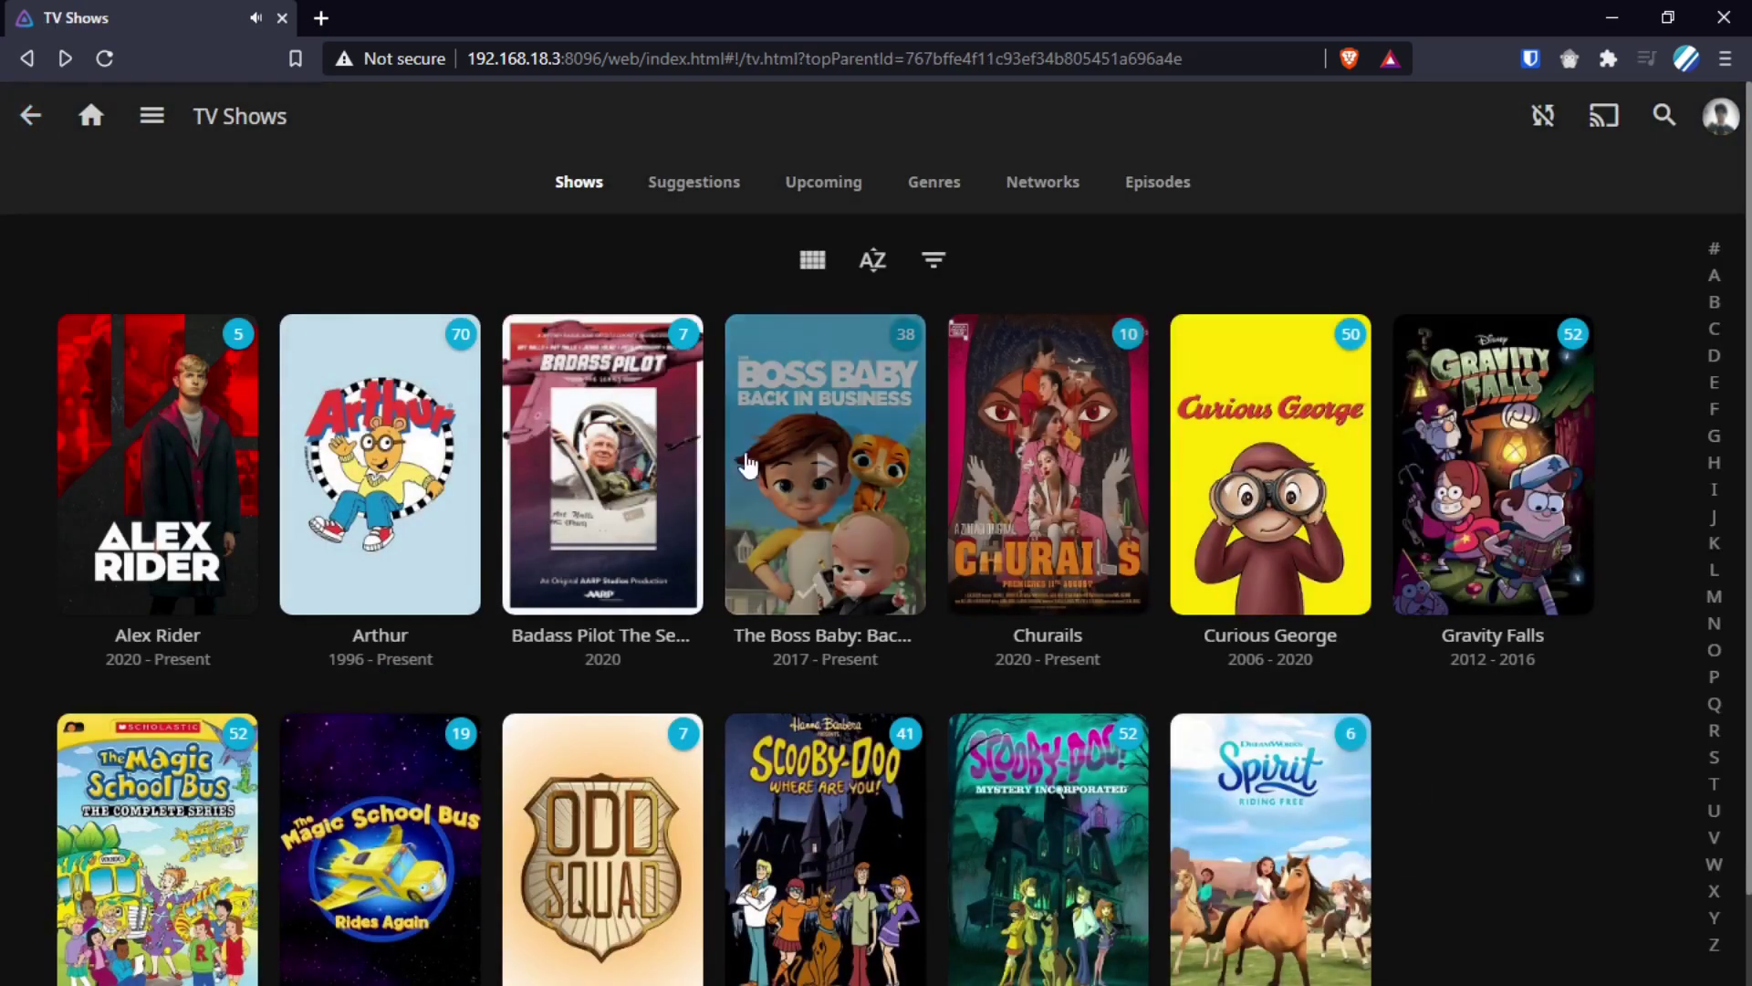
{"action": "mouse_move", "coordinate": [1284, 367]}
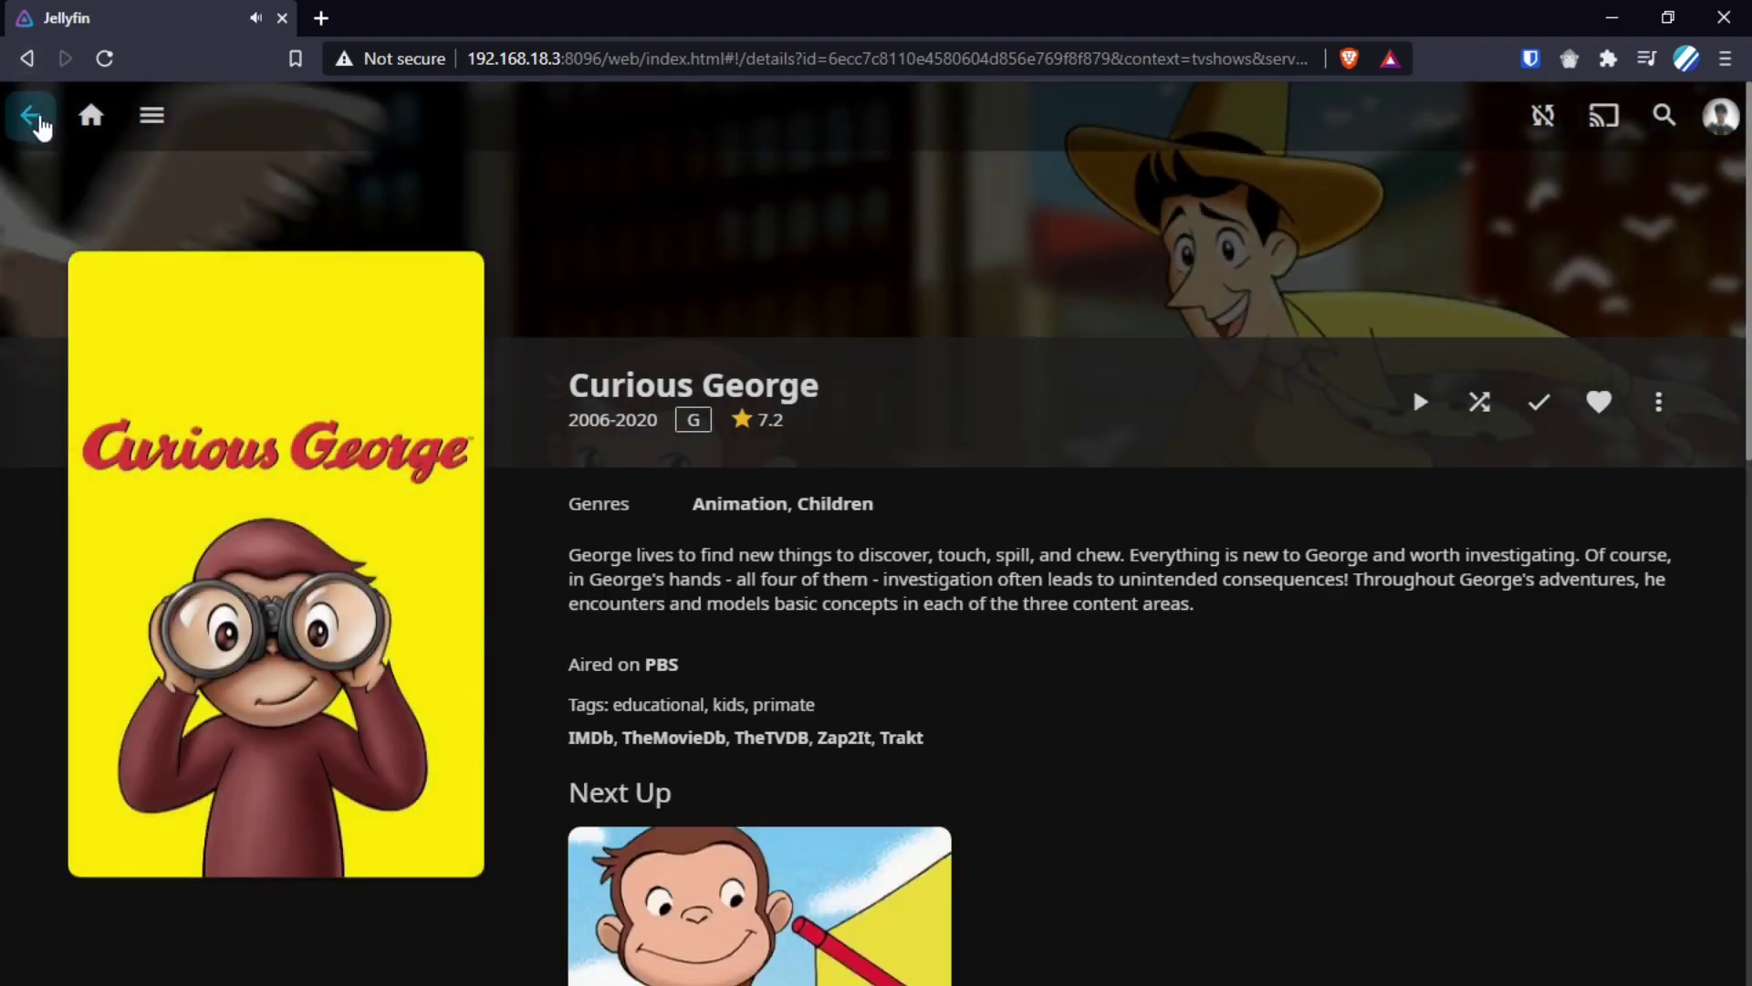
{"action": "left_click", "coordinate": [39, 121]}
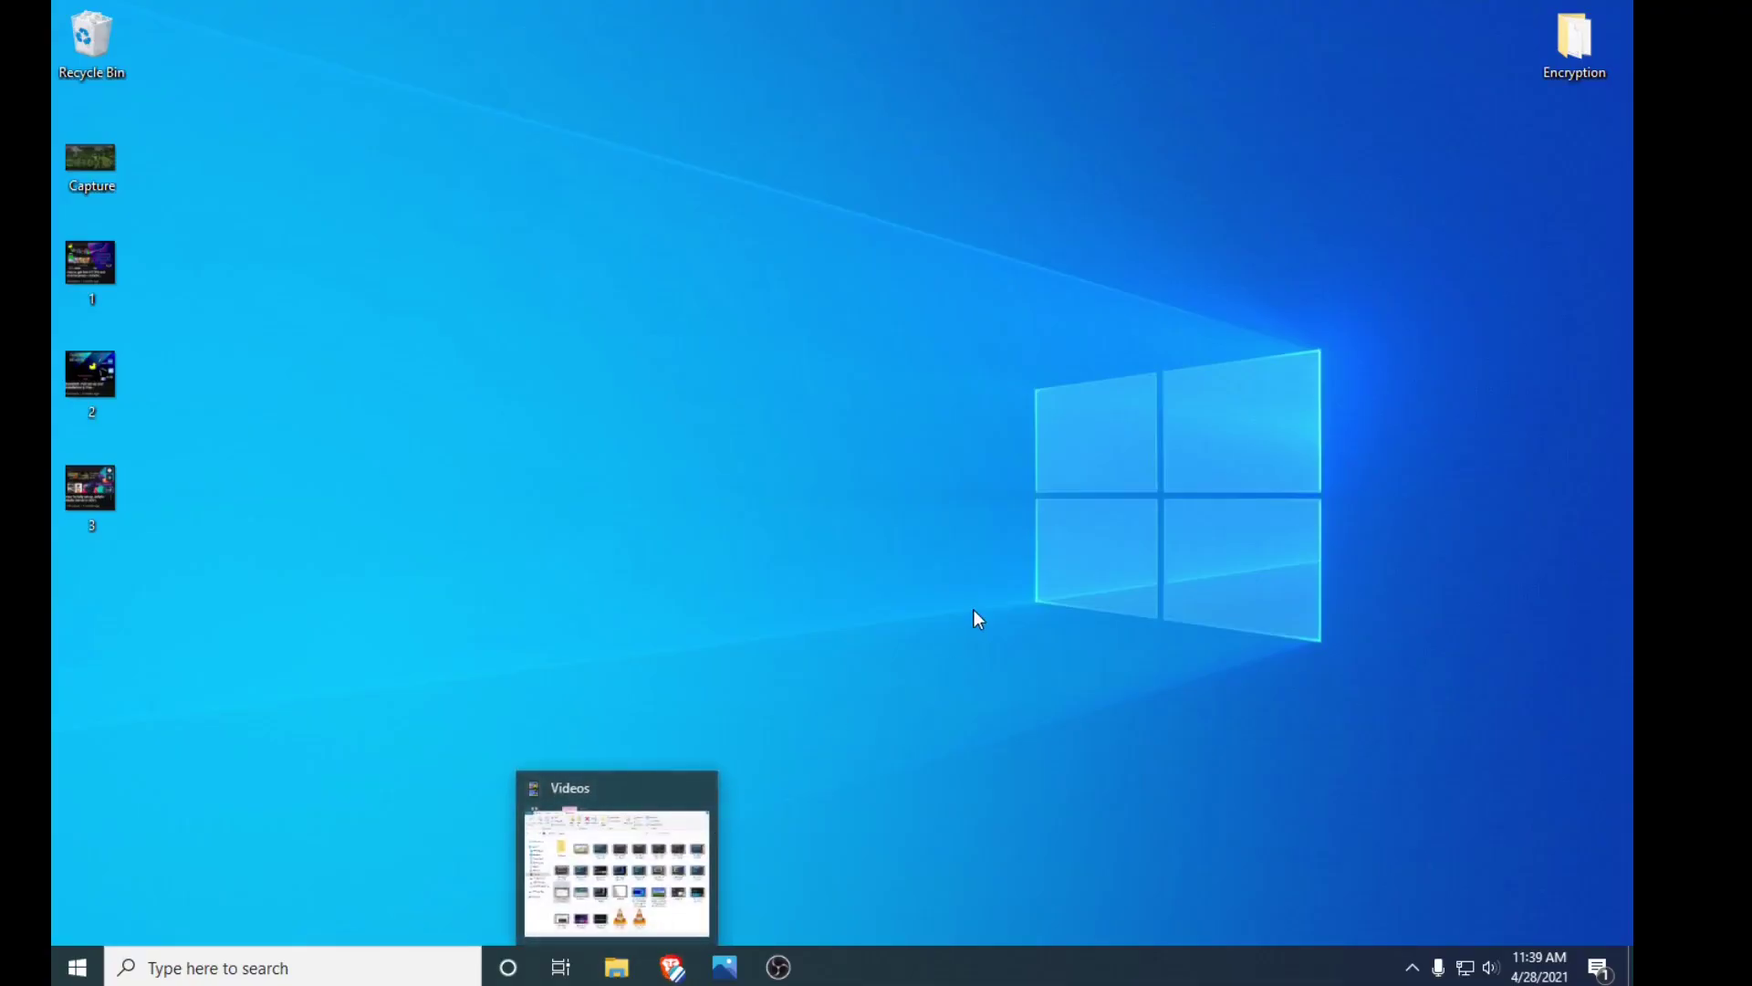
Step: Open a File Explorer window and browse to the folder C:\Program Files\Jellyfin\Server
{"action": "key", "text": "super+e"}
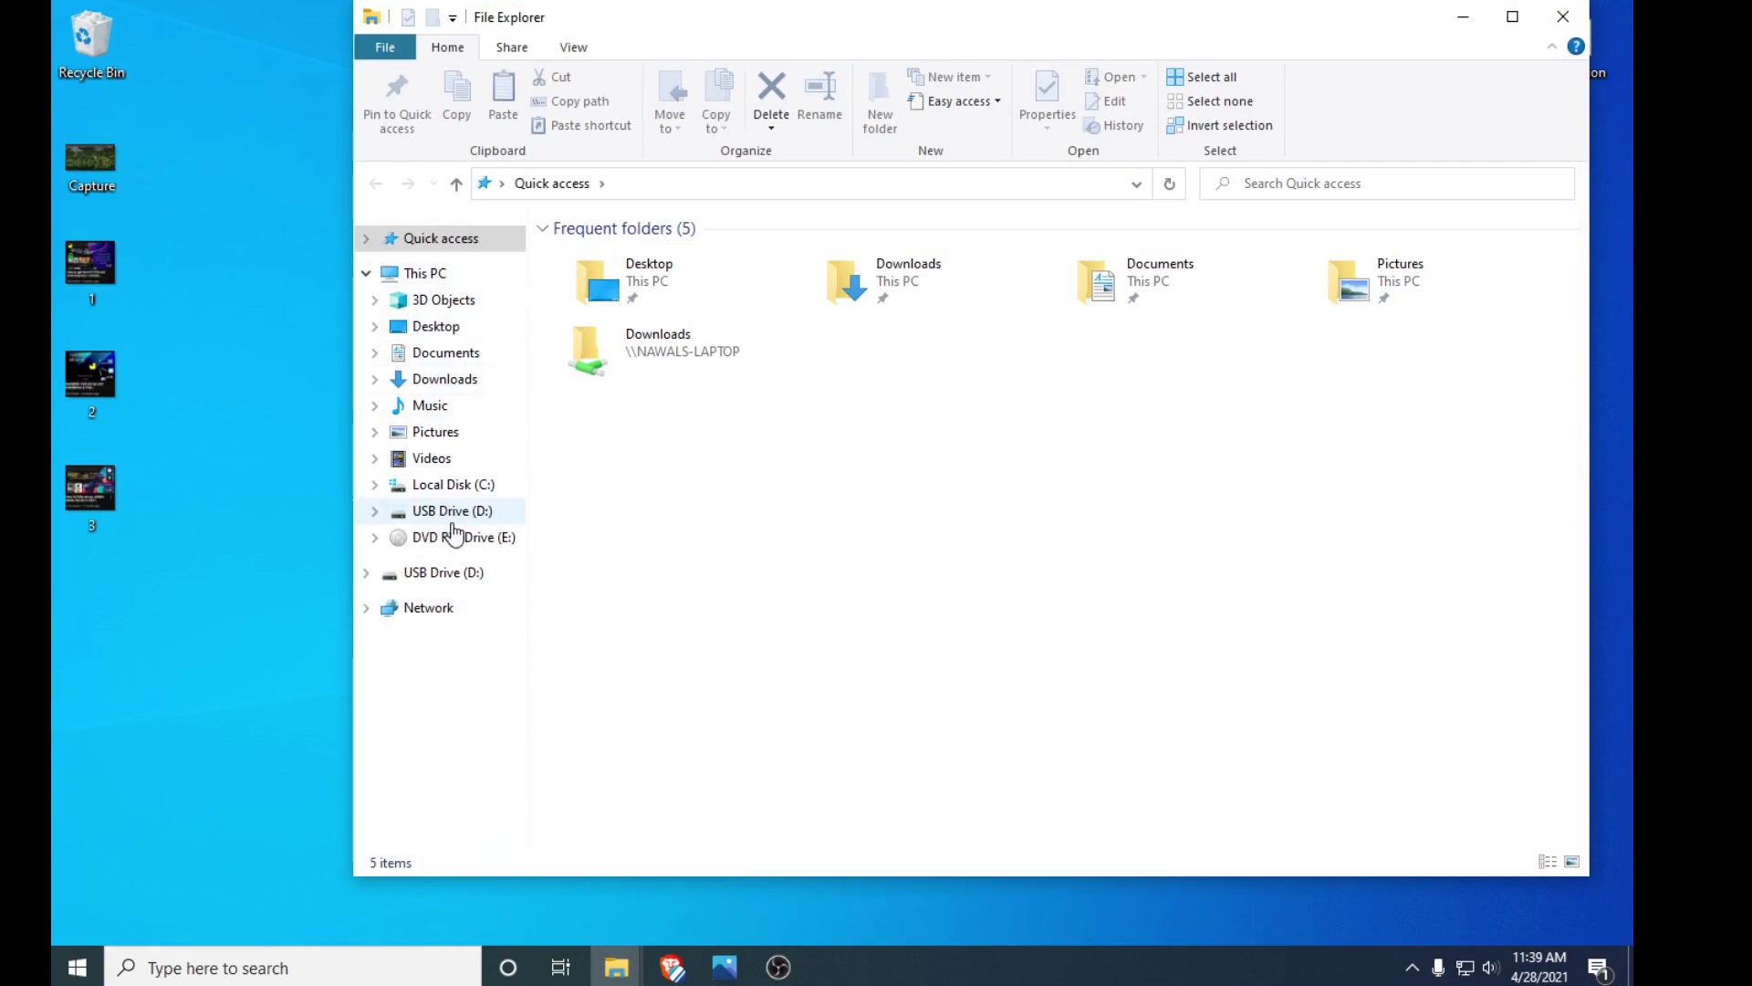
{"action": "left_click", "coordinate": [466, 484]}
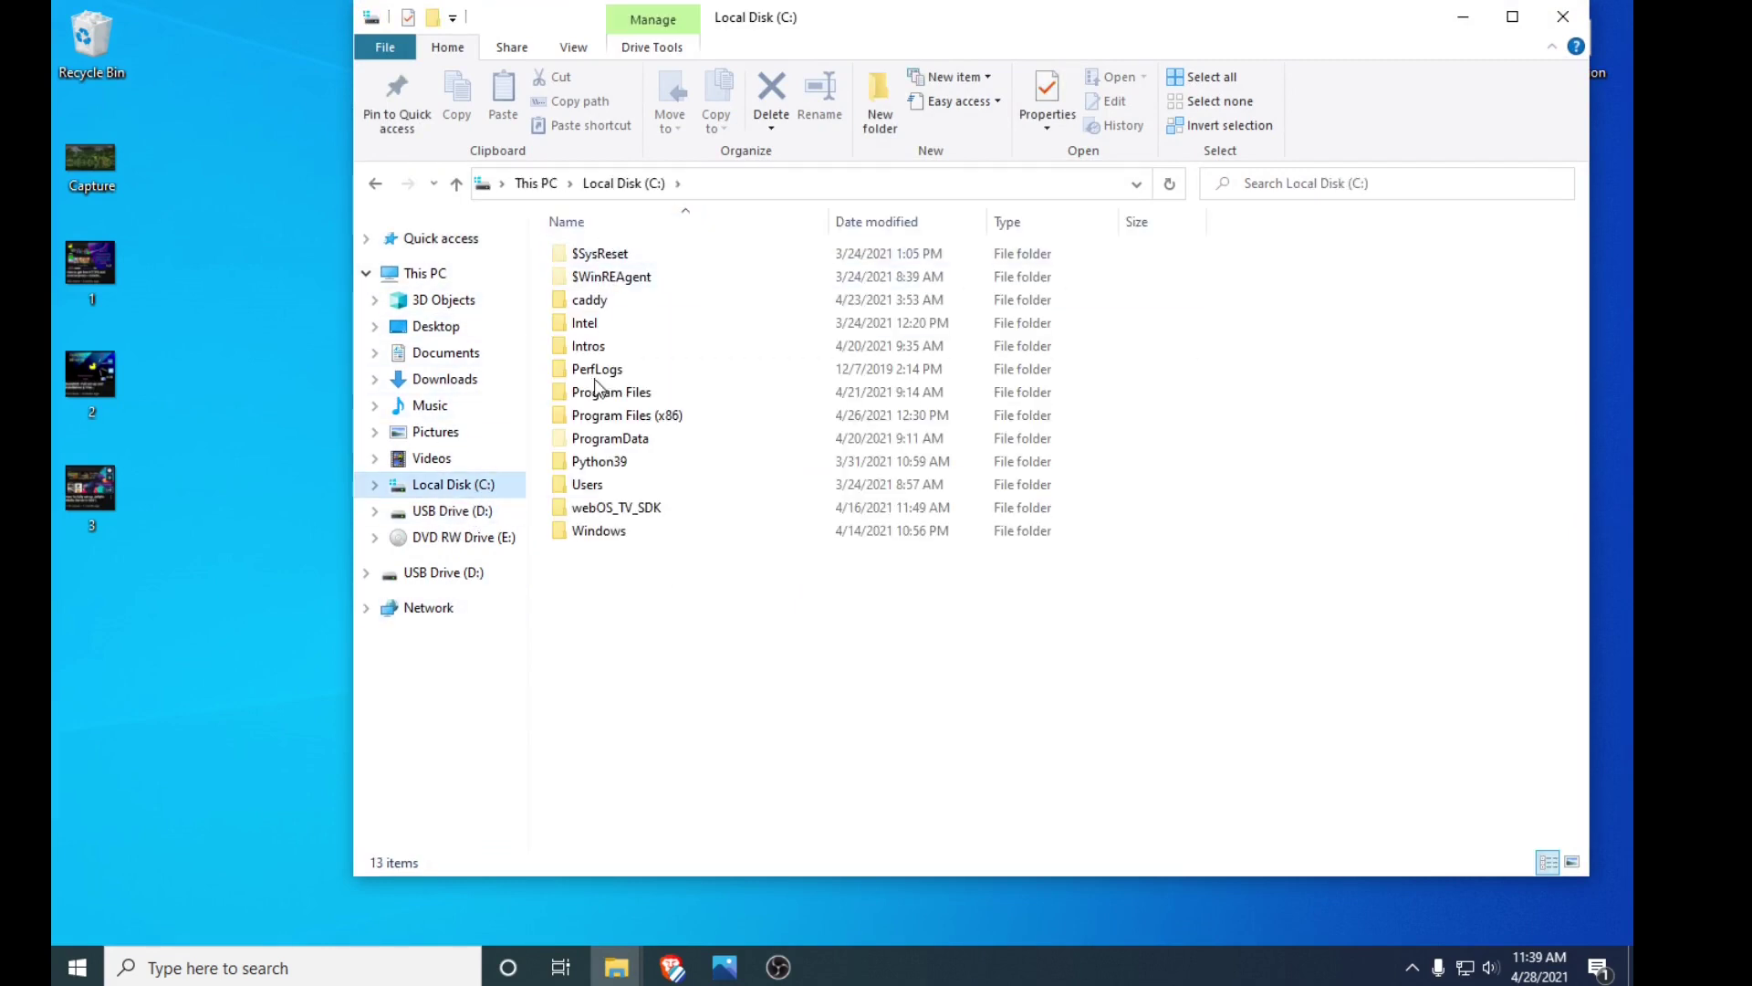
{"action": "double_click", "coordinate": [635, 393]}
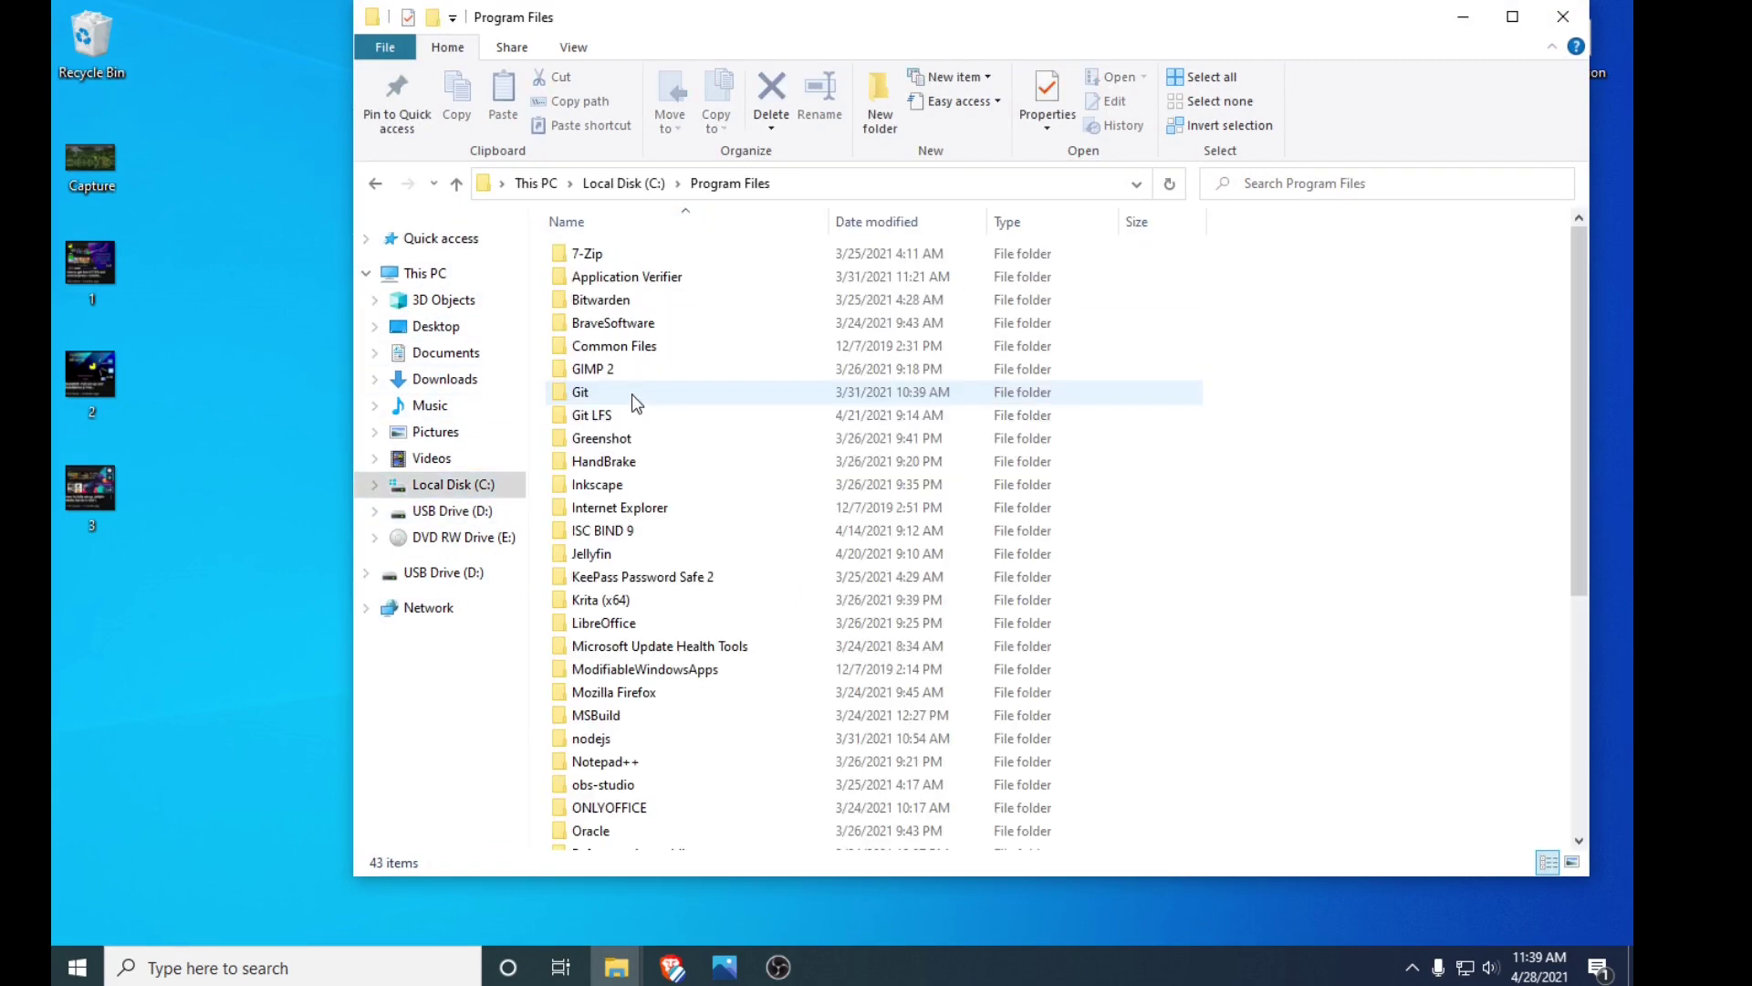
{"action": "left_click", "coordinate": [632, 393]}
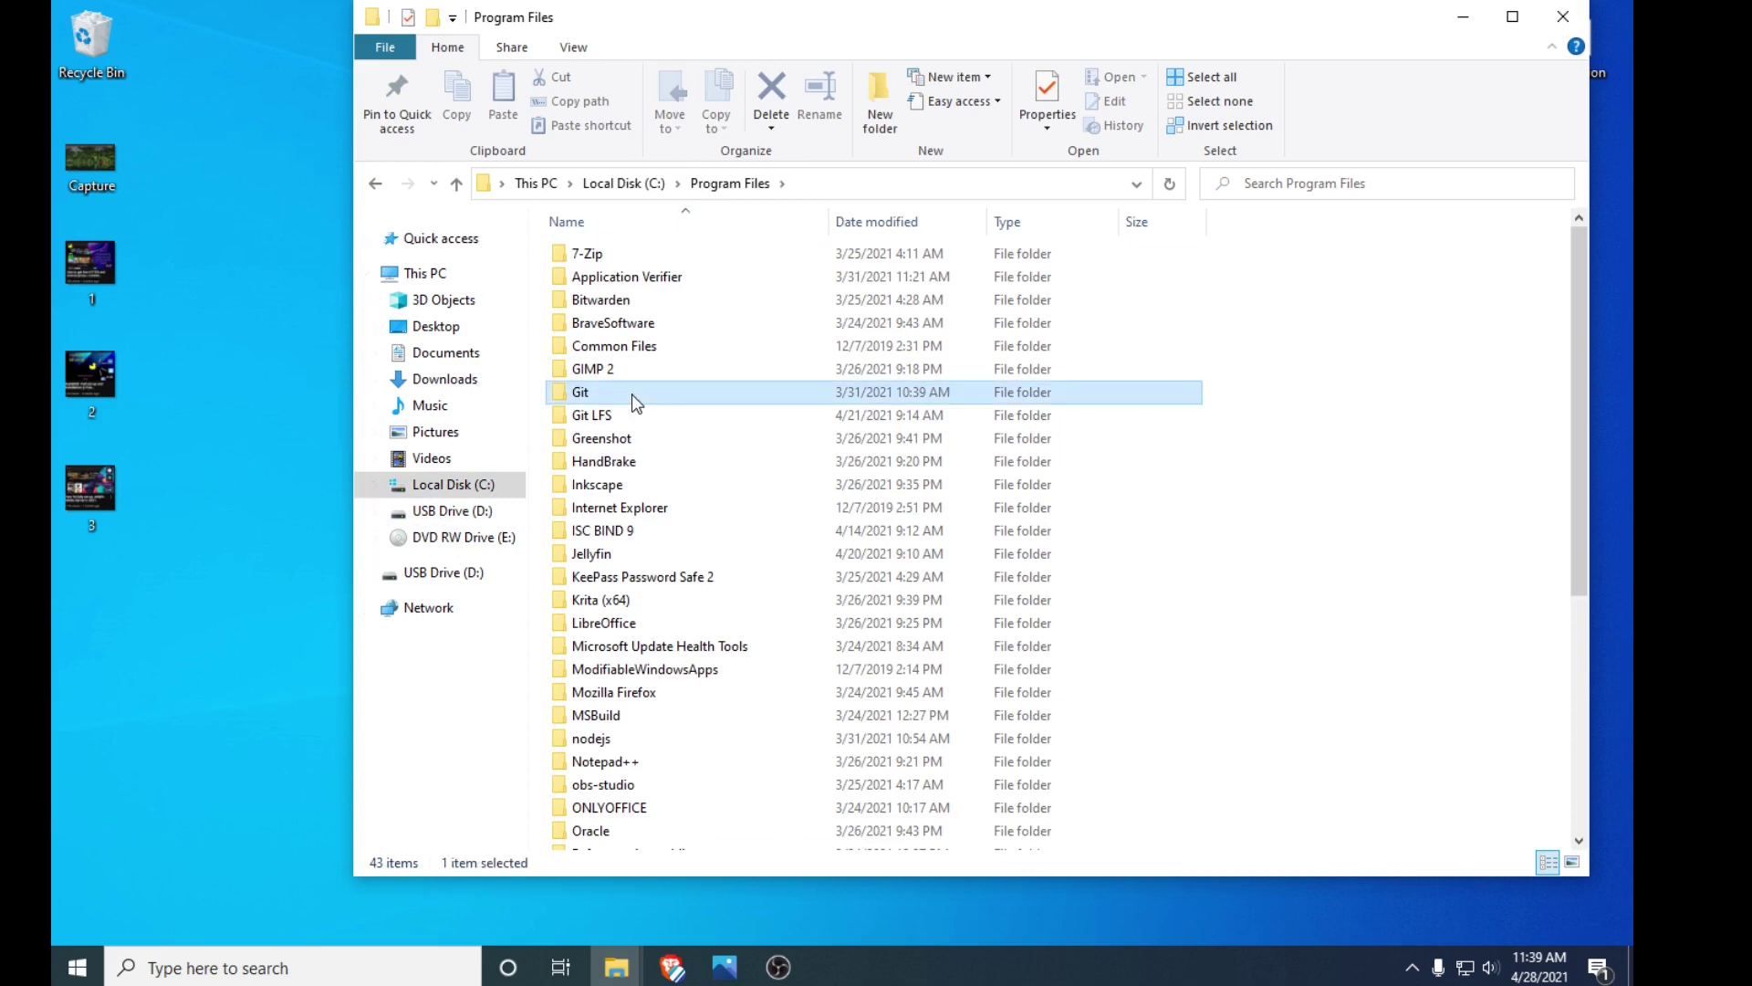
{"action": "double_click", "coordinate": [610, 555]}
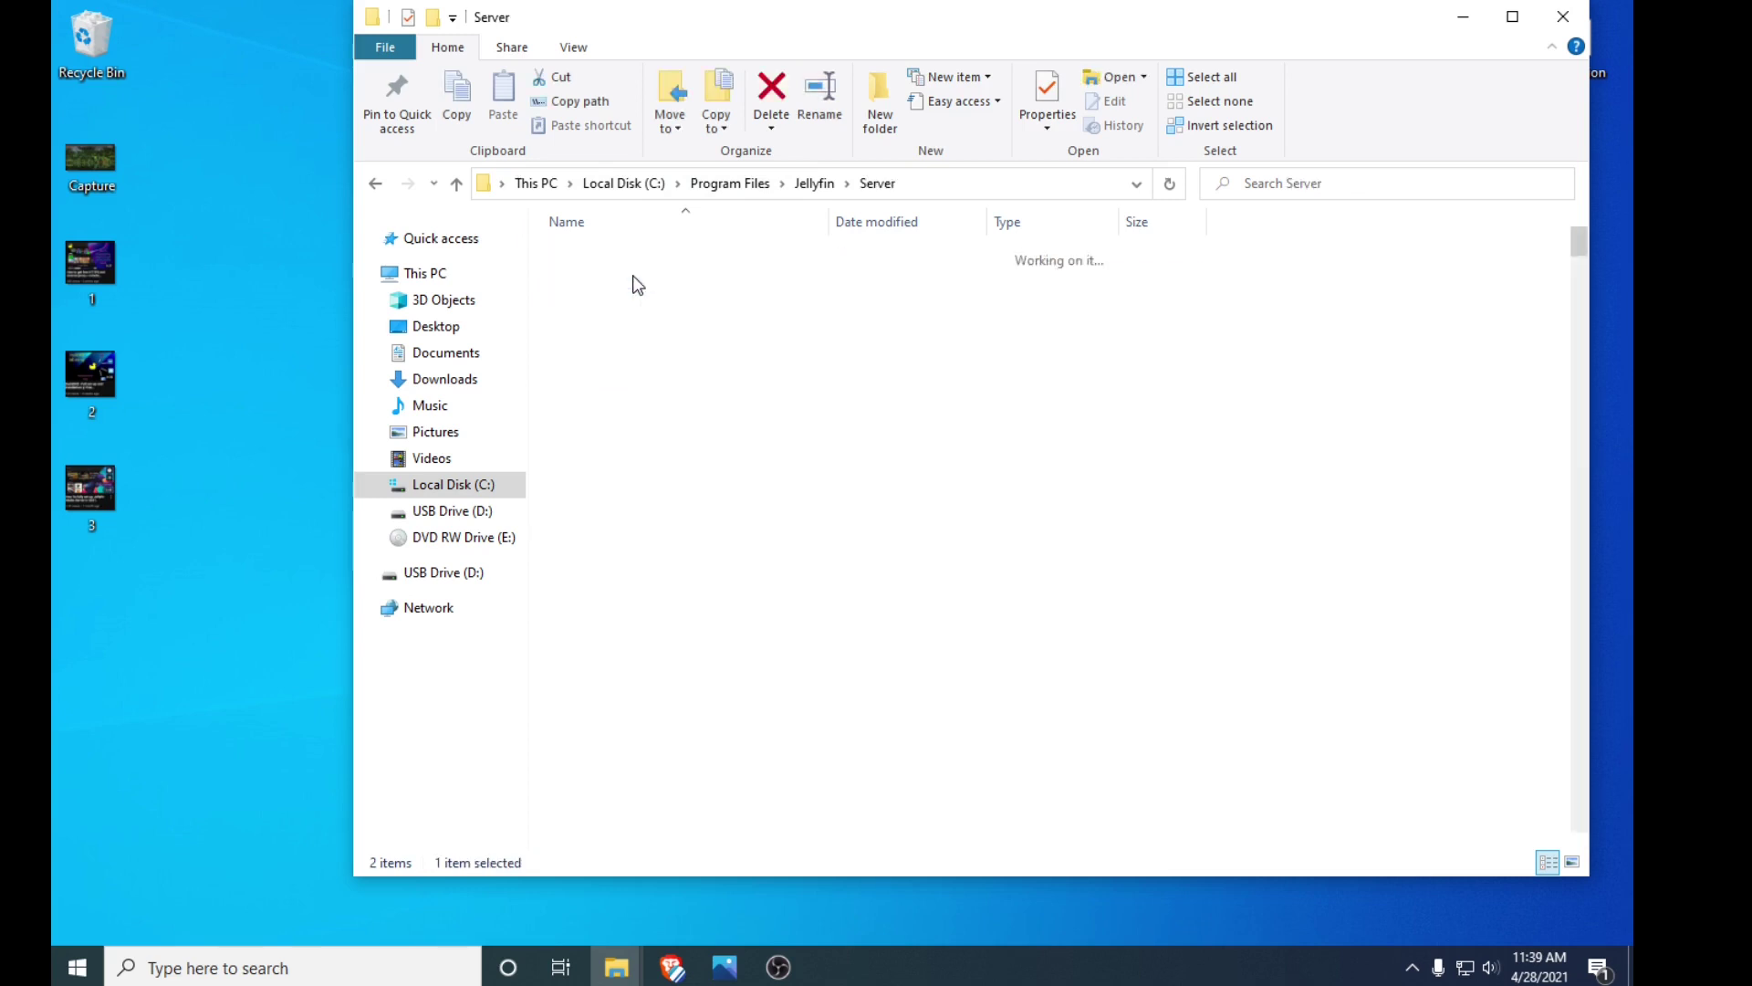
{"action": "double_click", "coordinate": [634, 277]}
Step: Locate the jellyfin-web folder inside the Server folder and open it
{"action": "scroll", "coordinate": [633, 270], "scroll_direction": "down", "scroll_amount": 20}
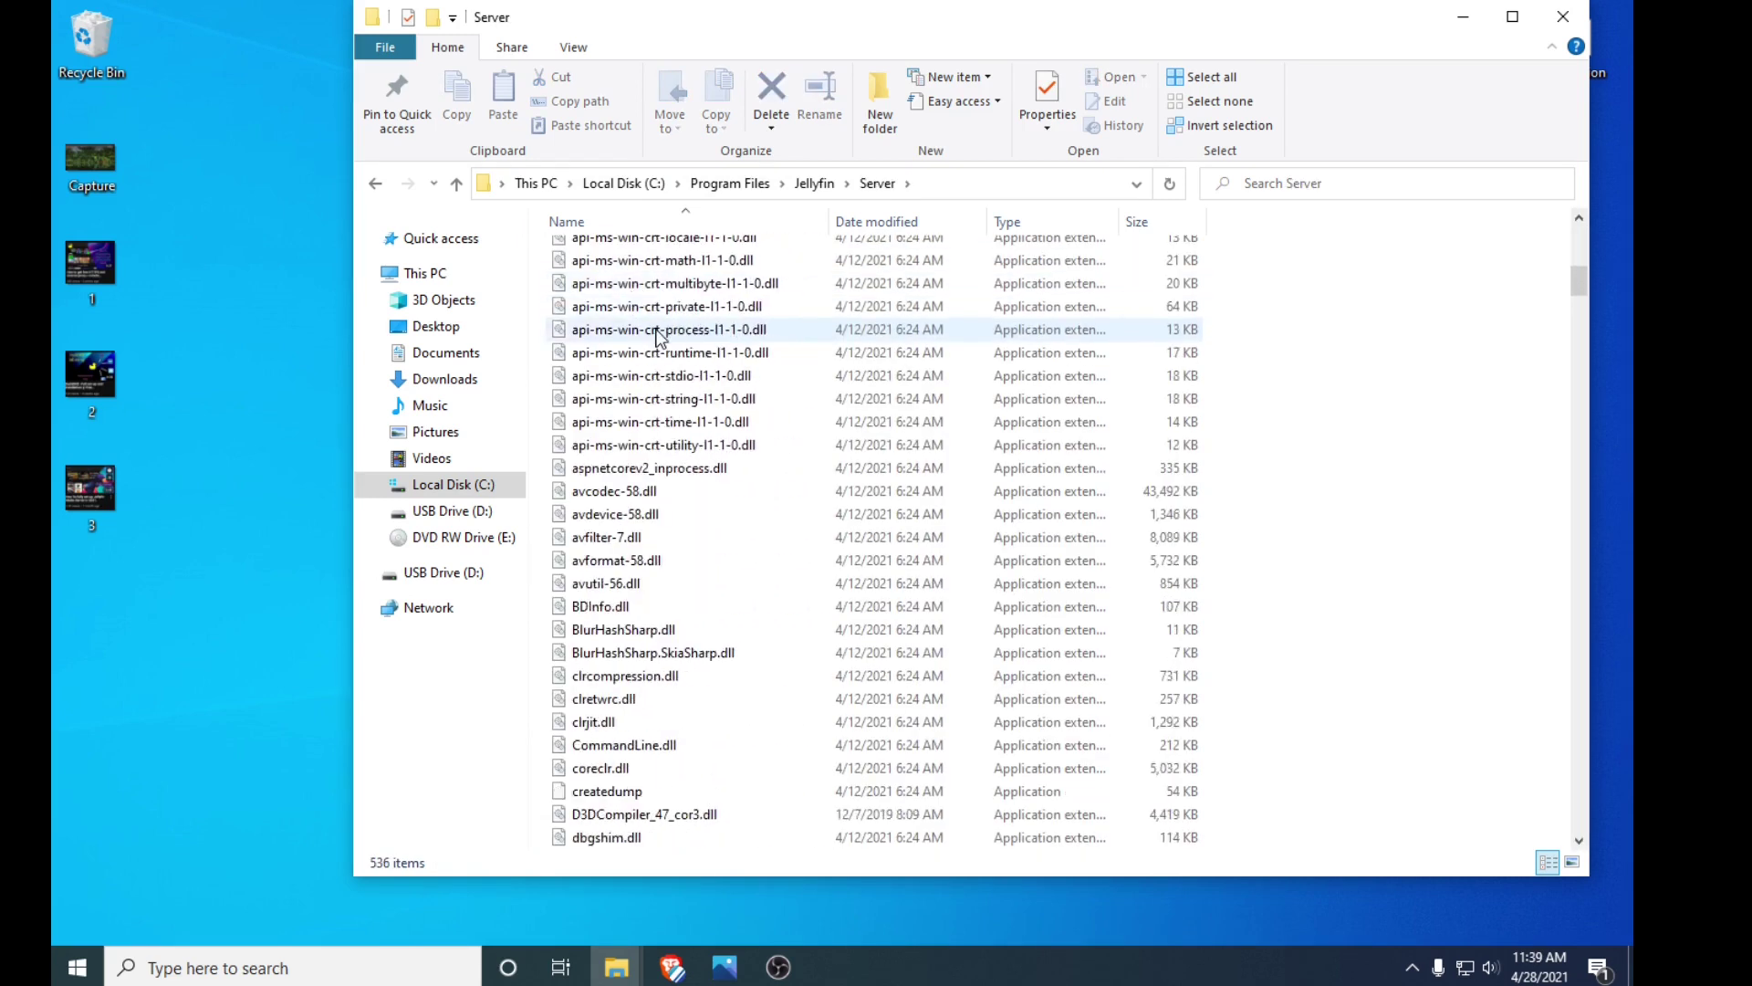
{"action": "left_click", "coordinate": [671, 375]}
{"action": "scroll", "coordinate": [671, 383], "scroll_direction": "down", "scroll_amount": 13}
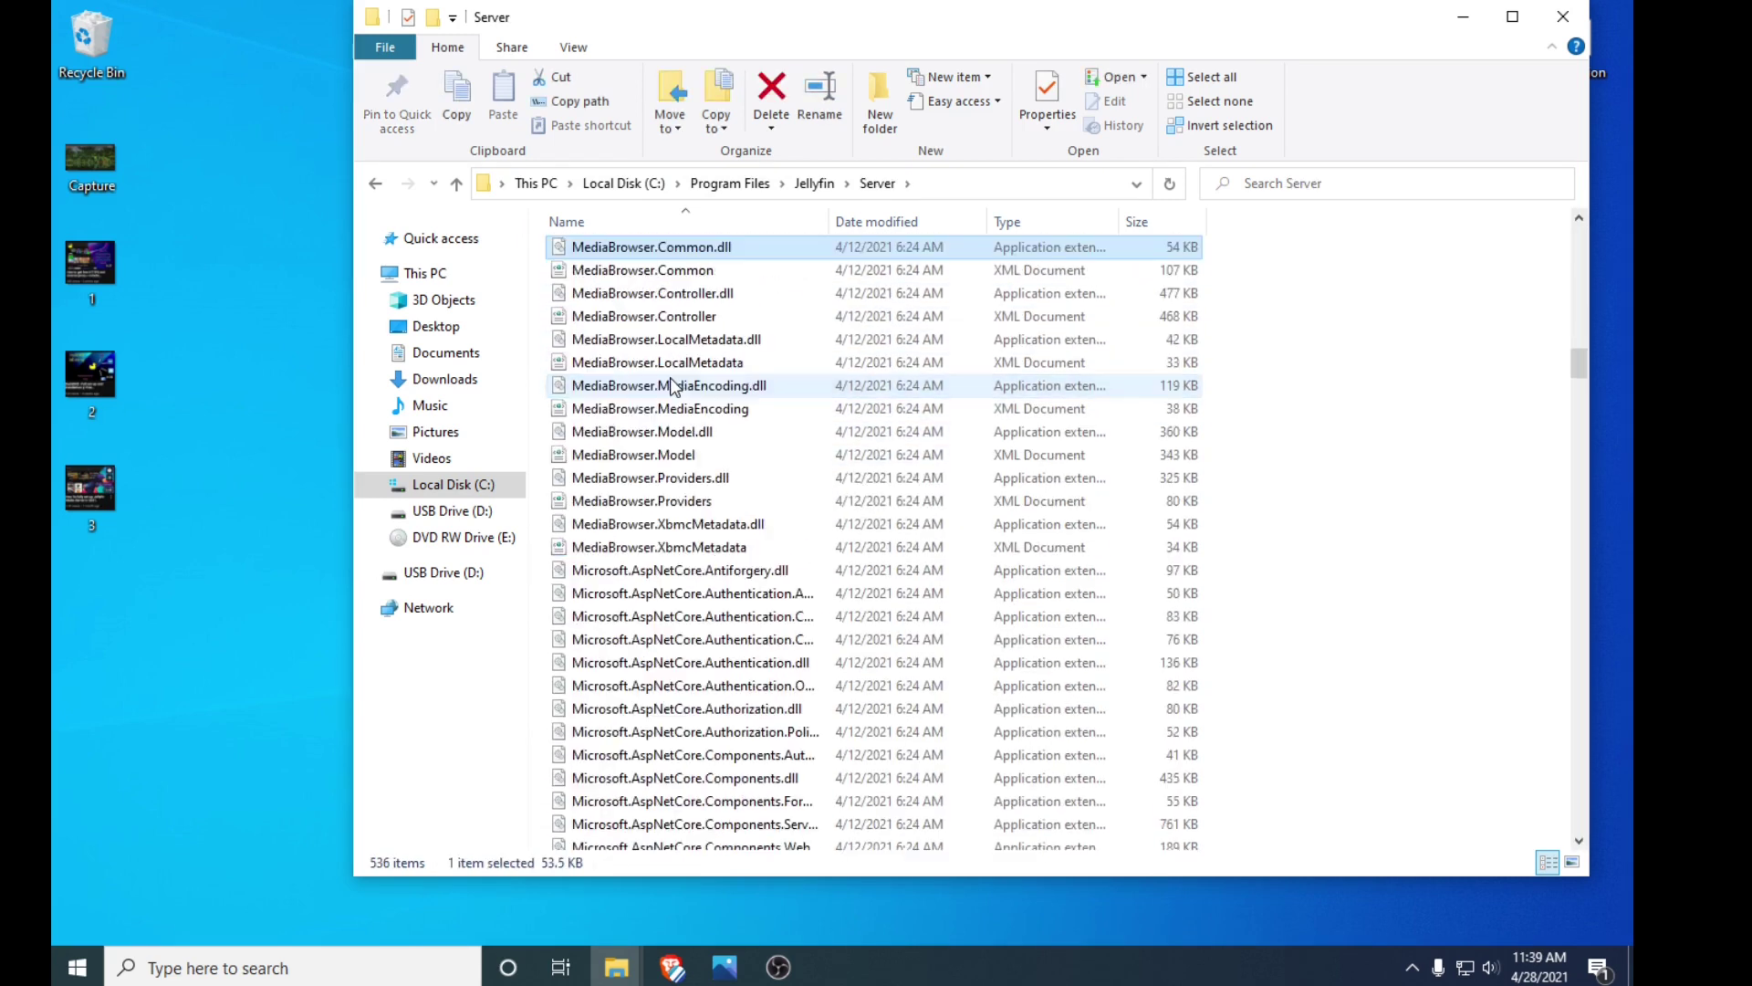
{"action": "left_click", "coordinate": [721, 511]}
{"action": "scroll", "coordinate": [686, 585], "scroll_direction": "up", "scroll_amount": 10}
{"action": "scroll", "coordinate": [686, 584], "scroll_direction": "up", "scroll_amount": 20}
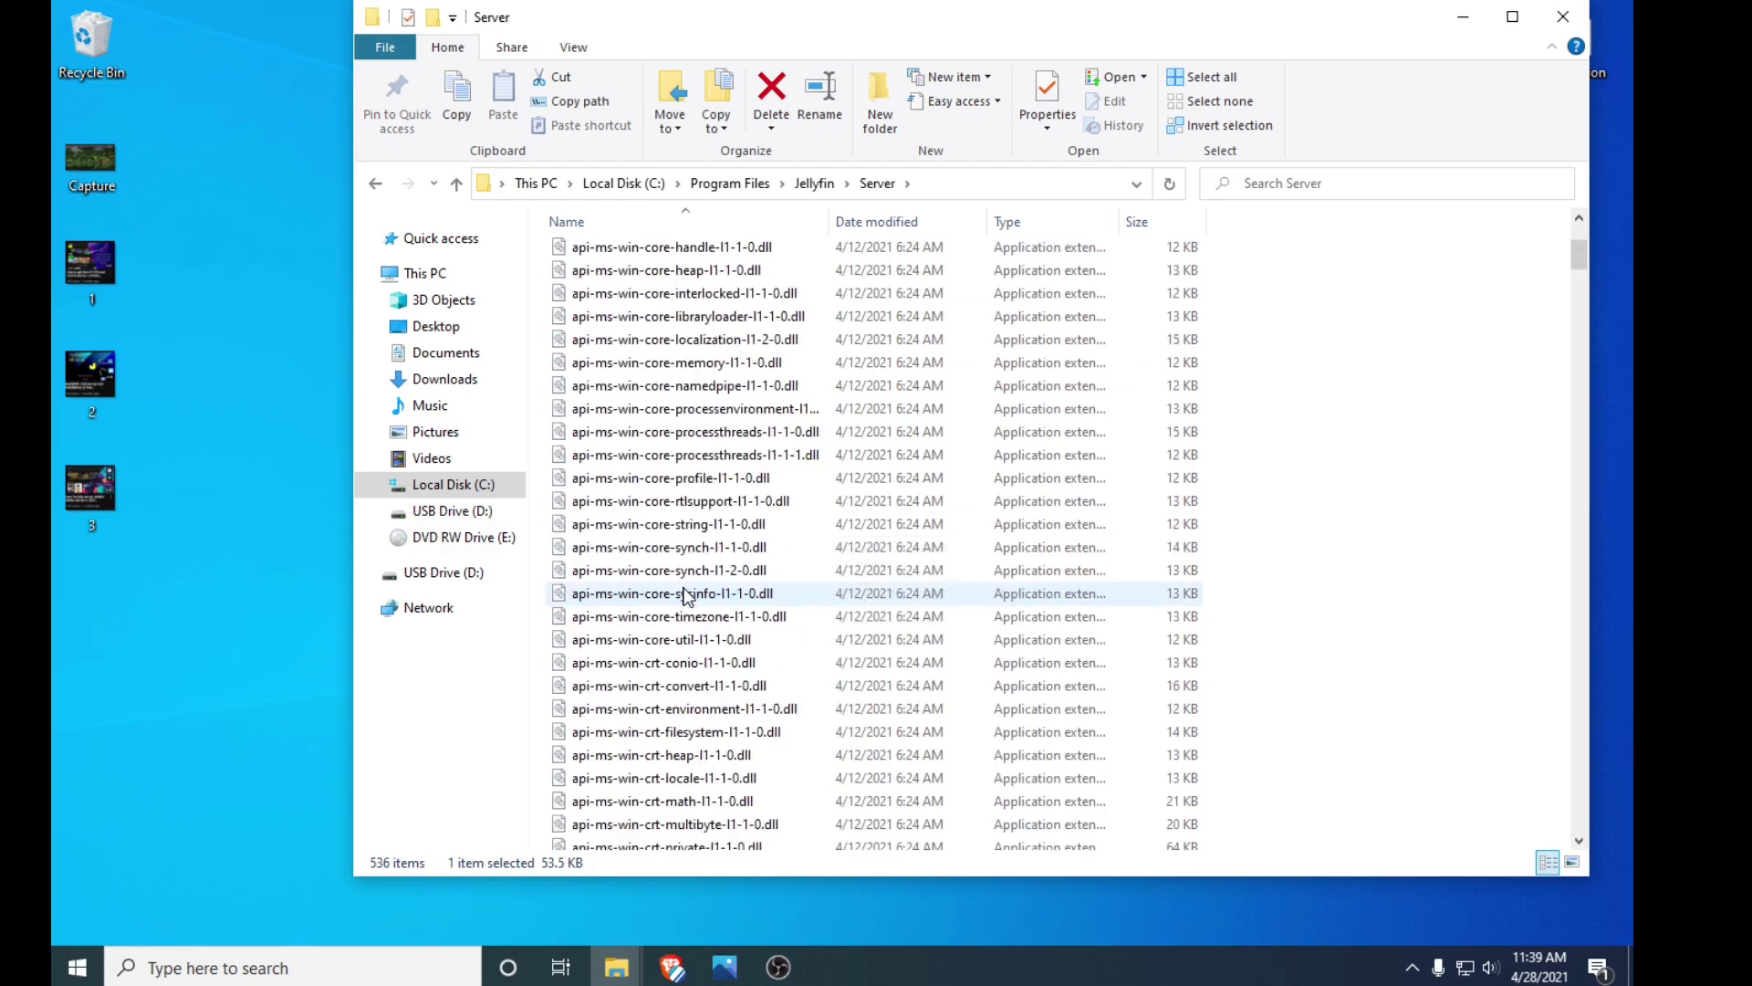
{"action": "double_click", "coordinate": [621, 260]}
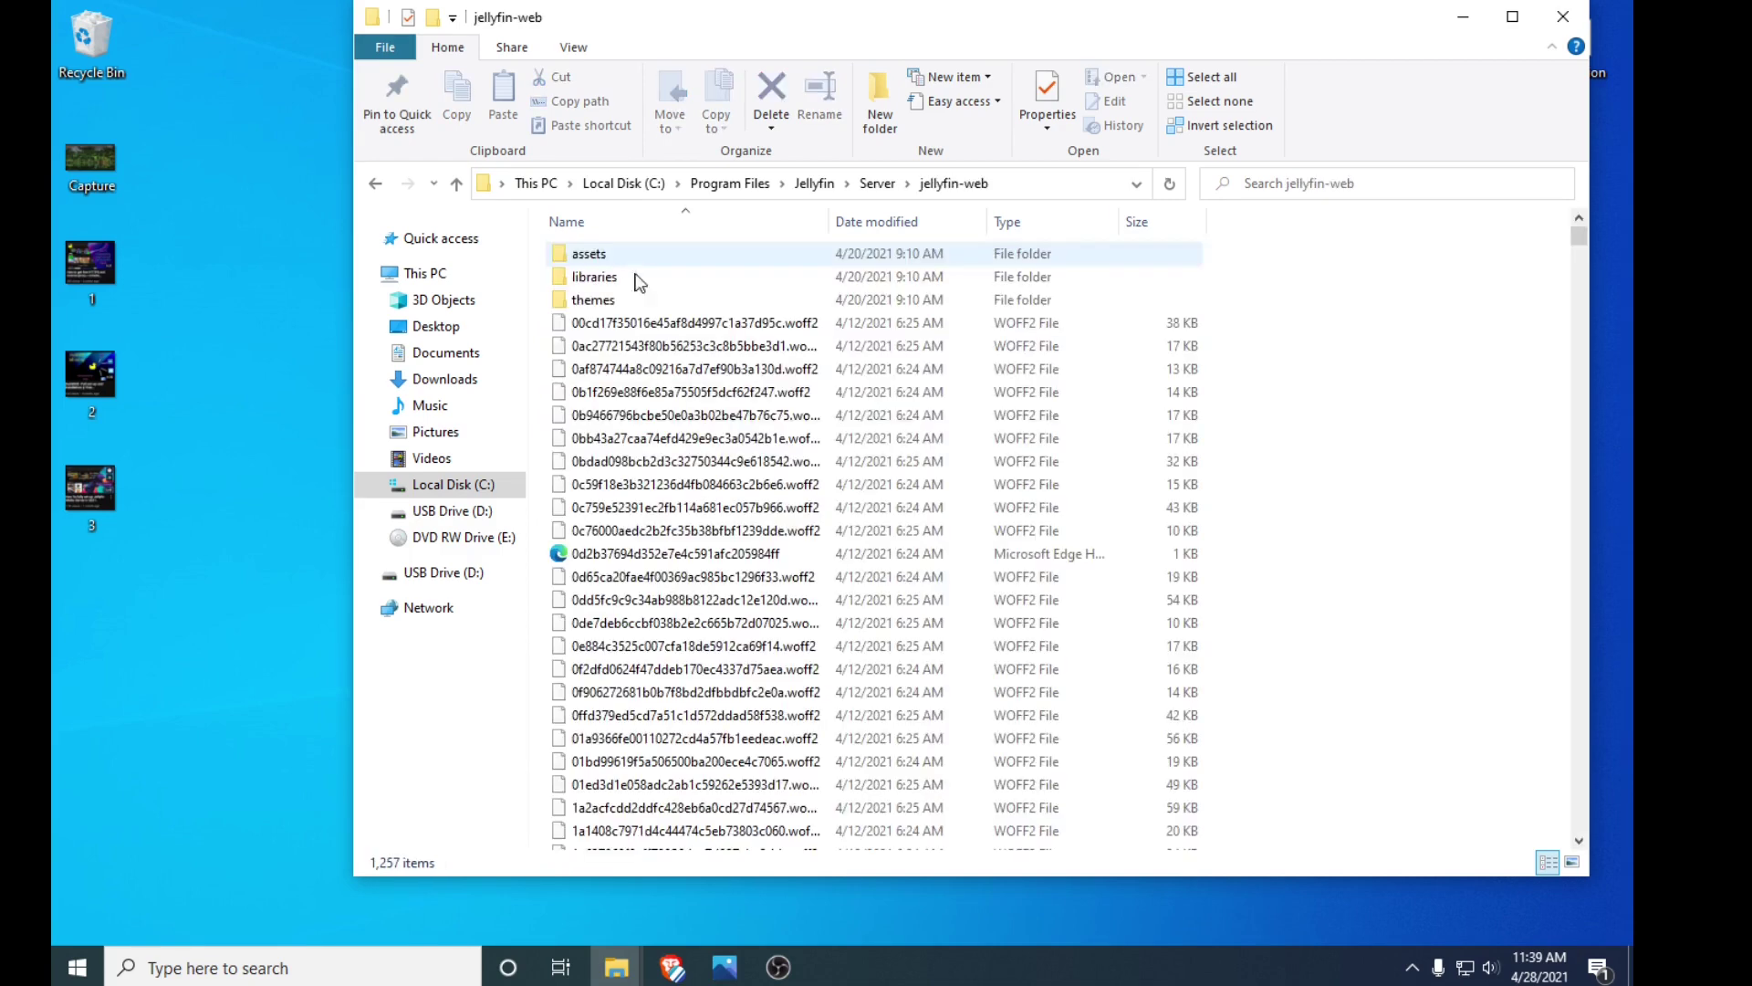
Step: Open the assets folder and its img subfolder to reach Jellyfin's banner and icon images
{"action": "left_click", "coordinate": [642, 462]}
{"action": "left_click", "coordinate": [606, 248]}
{"action": "double_click", "coordinate": [605, 254]}
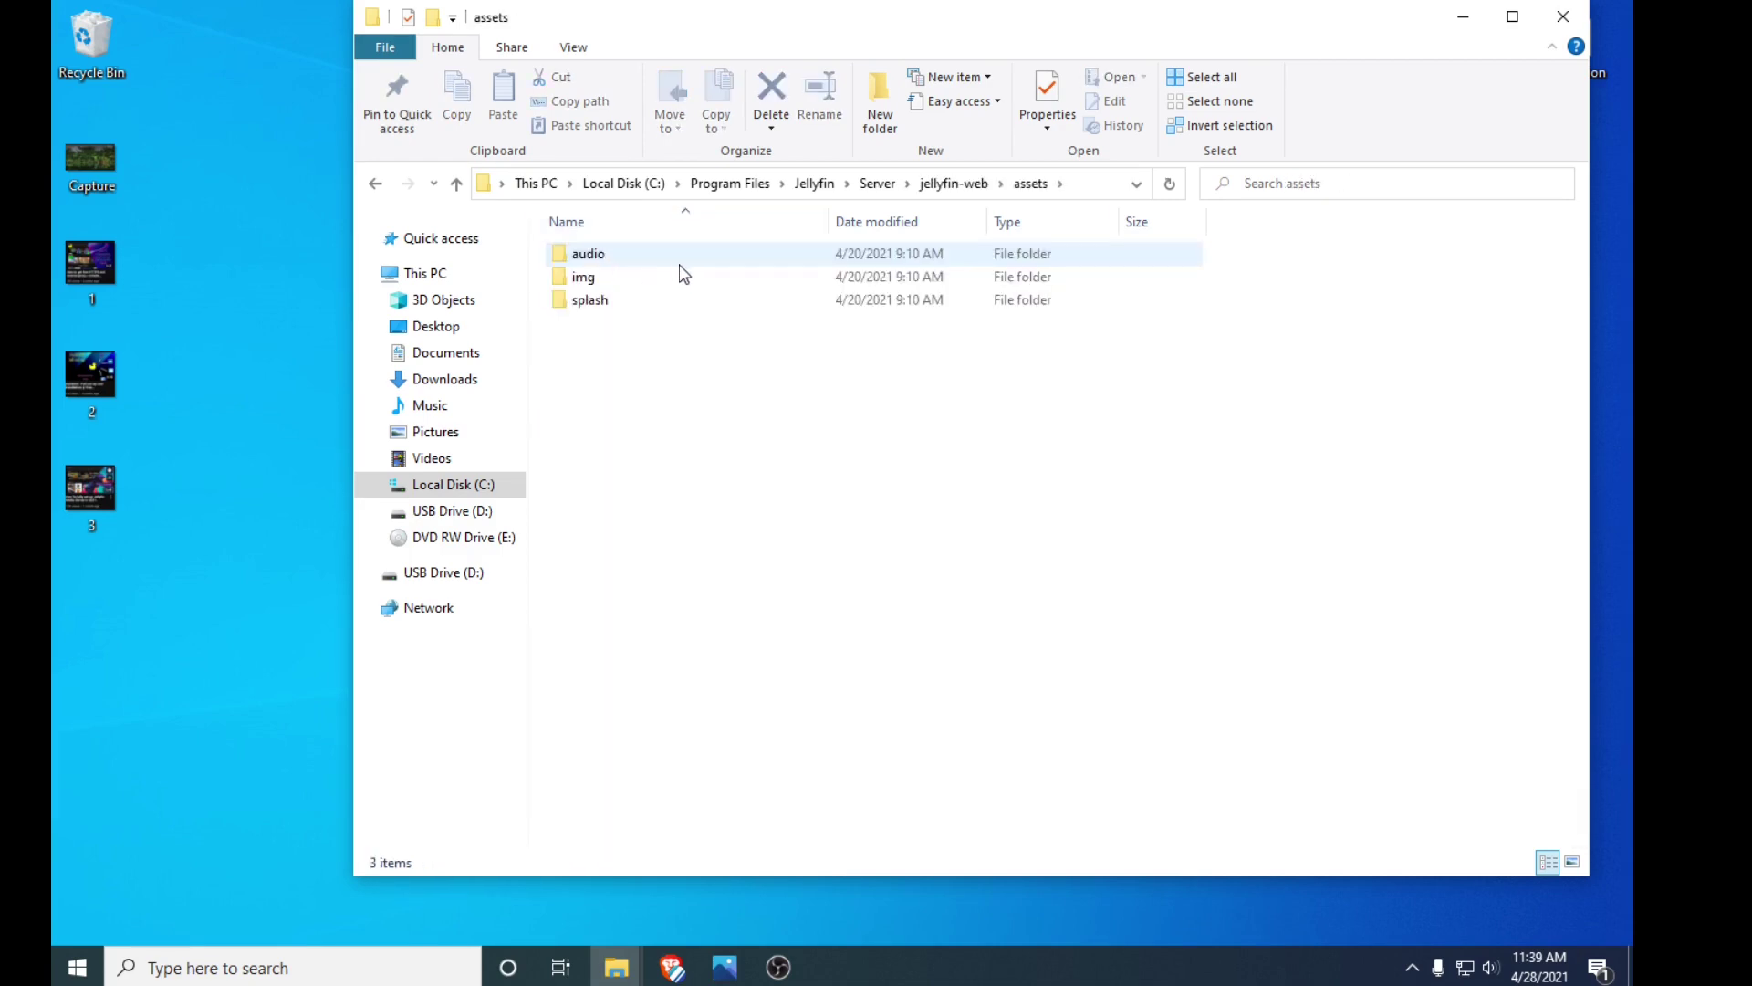
{"action": "double_click", "coordinate": [589, 277]}
{"action": "left_click_drag", "start_coordinate": [1442, 559], "coordinate": [539, 220]}
{"action": "left_click", "coordinate": [1271, 559]}
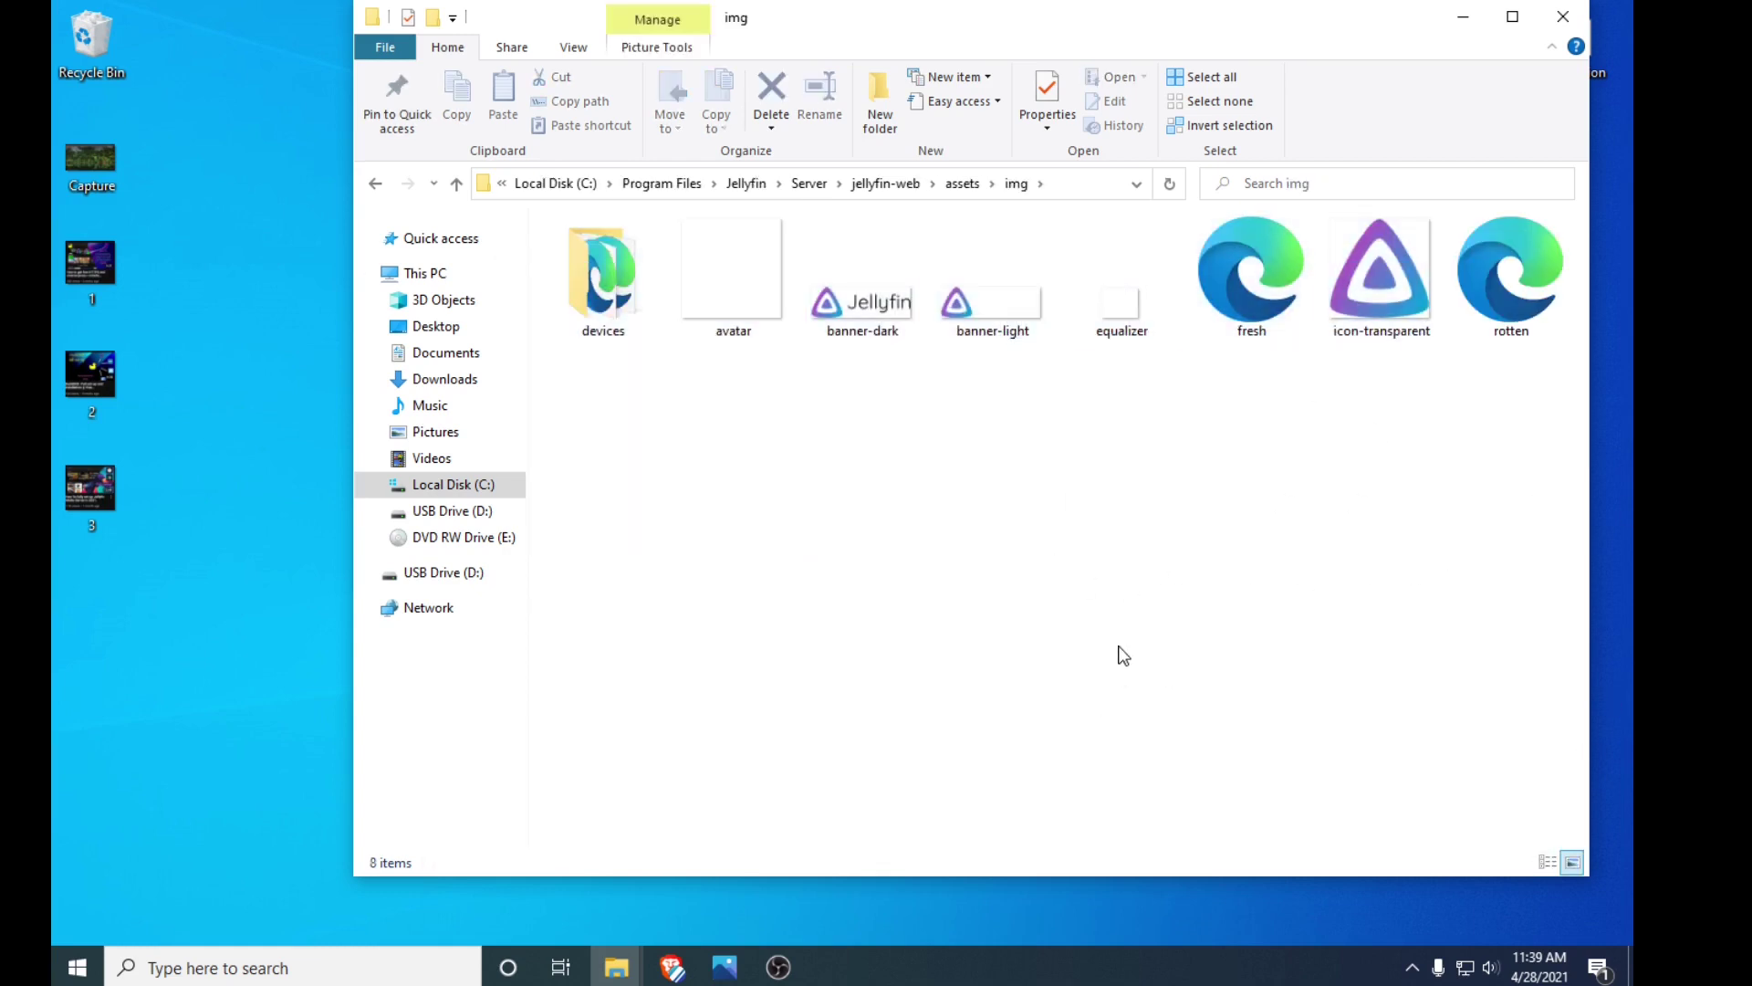
{"action": "left_click_drag", "start_coordinate": [1040, 592], "coordinate": [309, 650]}
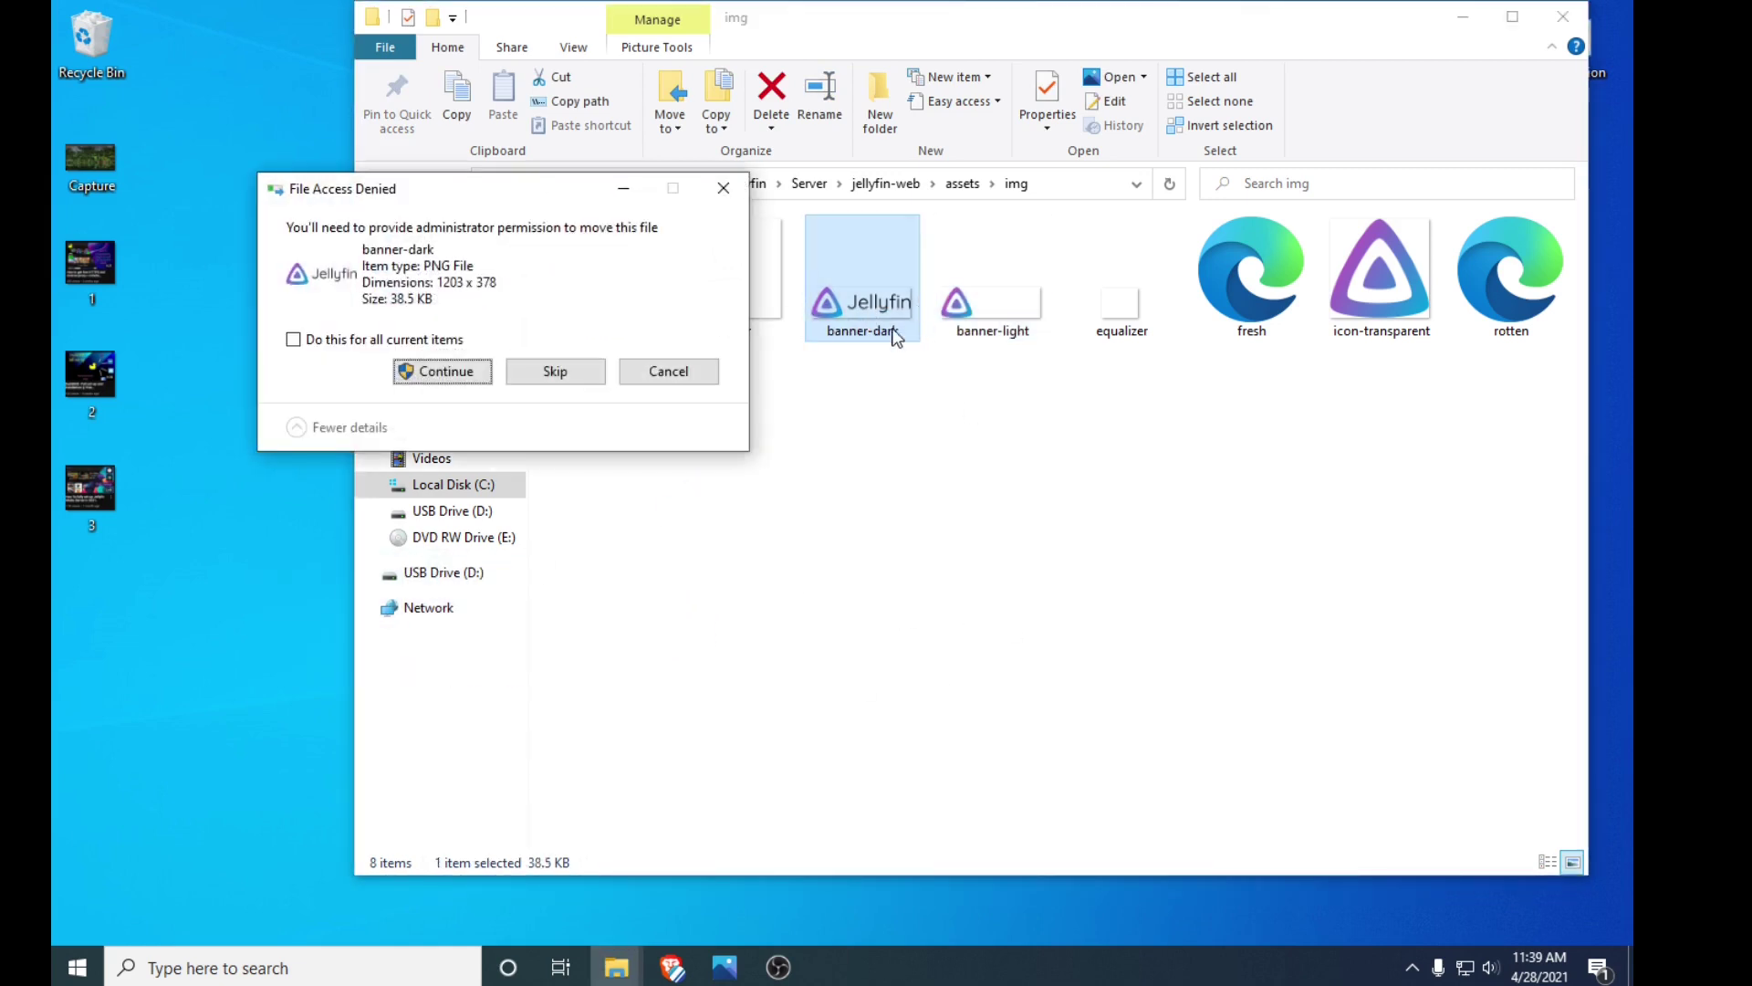
{"action": "left_click", "coordinate": [573, 384]}
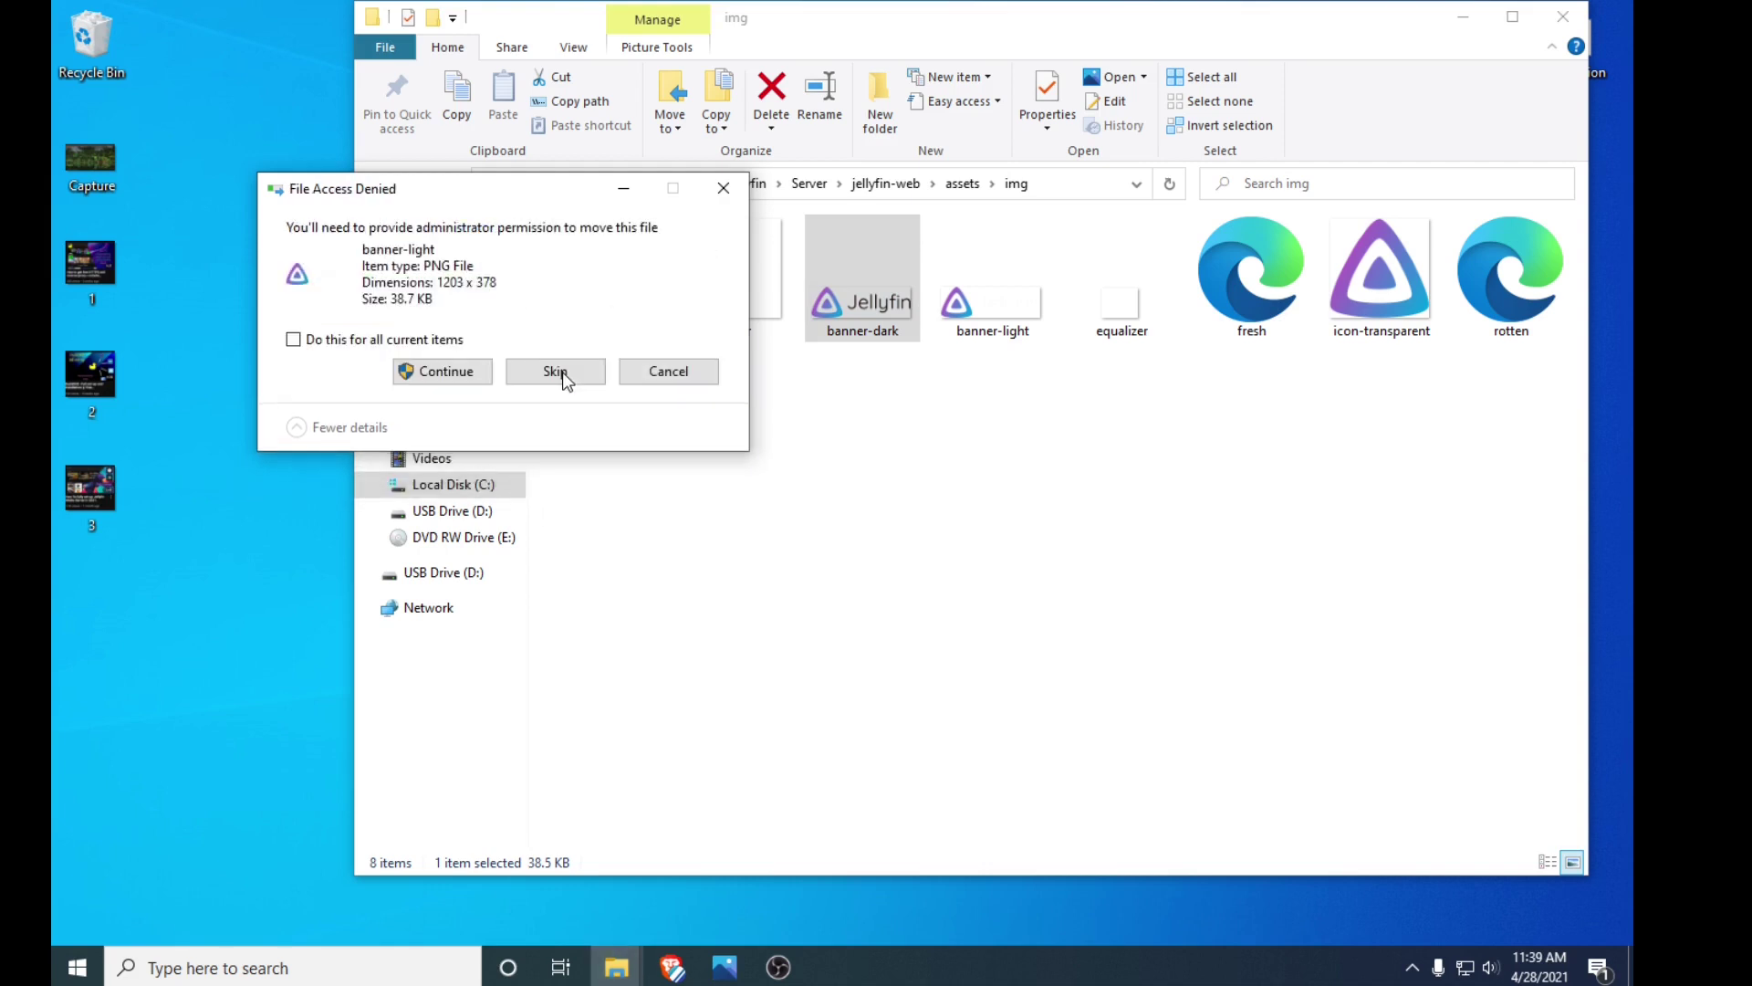
{"action": "left_click", "coordinate": [1068, 473]}
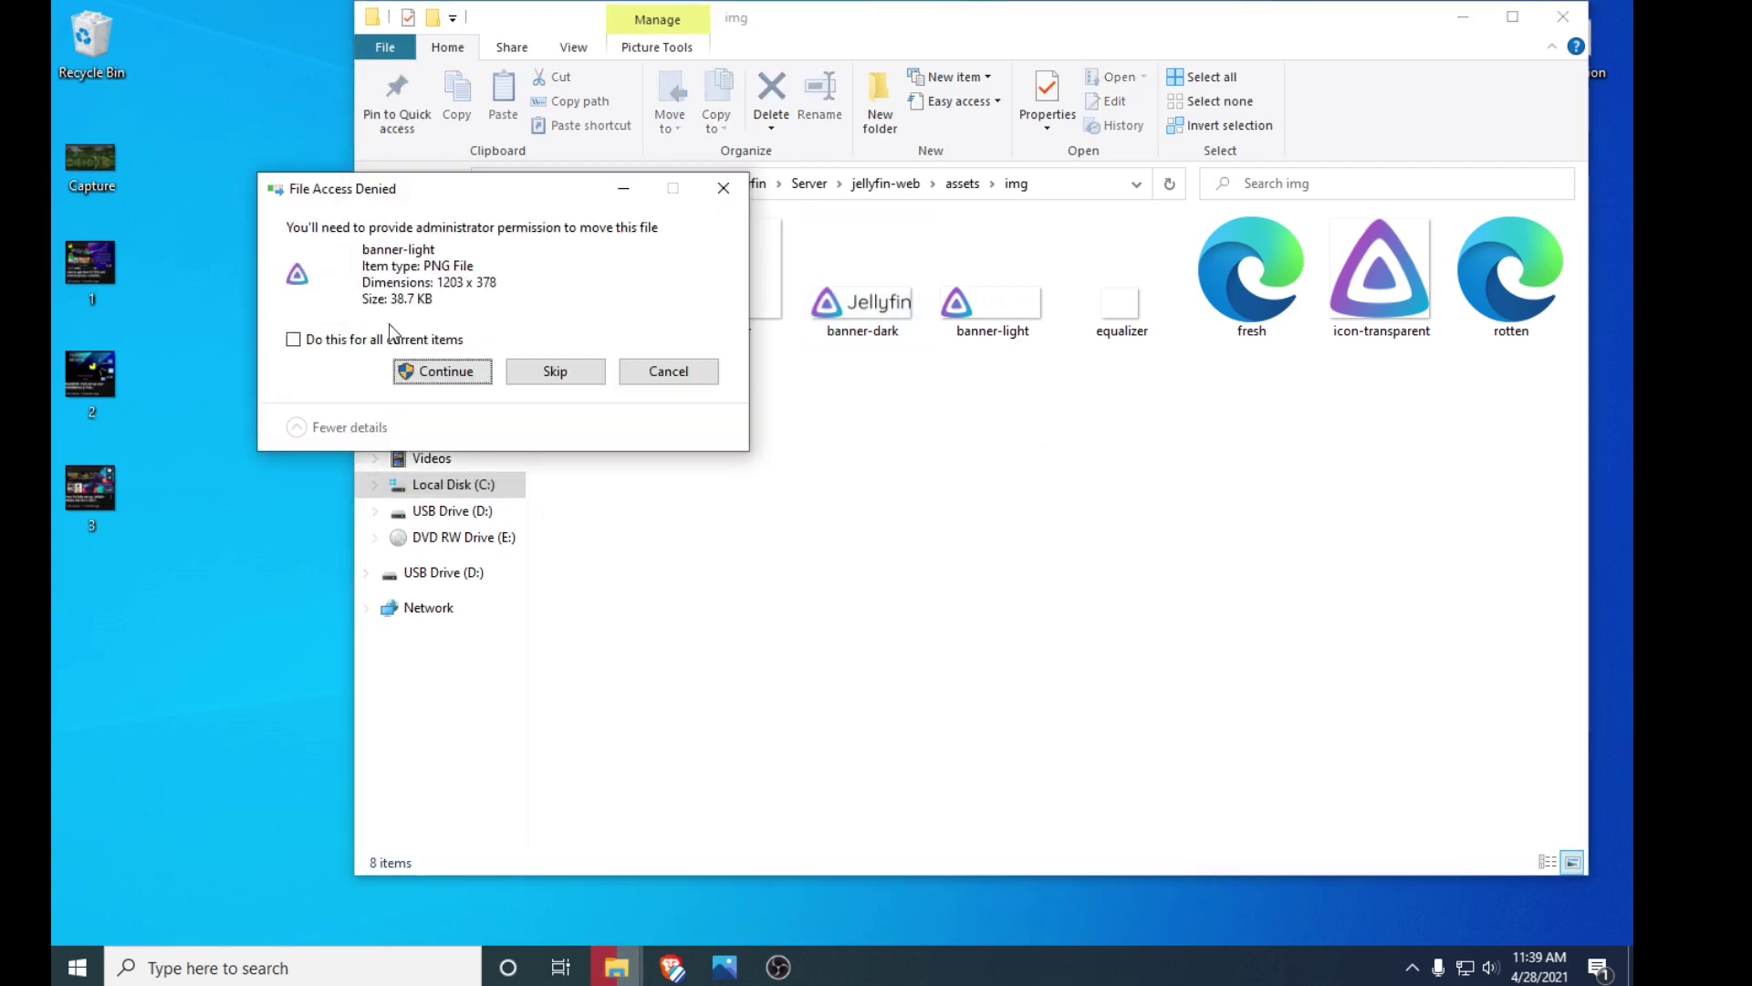
{"action": "left_click", "coordinate": [562, 370]}
{"action": "left_click", "coordinate": [990, 474]}
{"action": "left_click_drag", "start_coordinate": [1106, 441], "coordinate": [846, 287]}
Step: Switch to the Reddit customization guide, open its linked tutorial on inserting a custom menu link, and find the search text in it
{"action": "mouse_move", "coordinate": [672, 967]}
{"action": "left_click", "coordinate": [735, 854]}
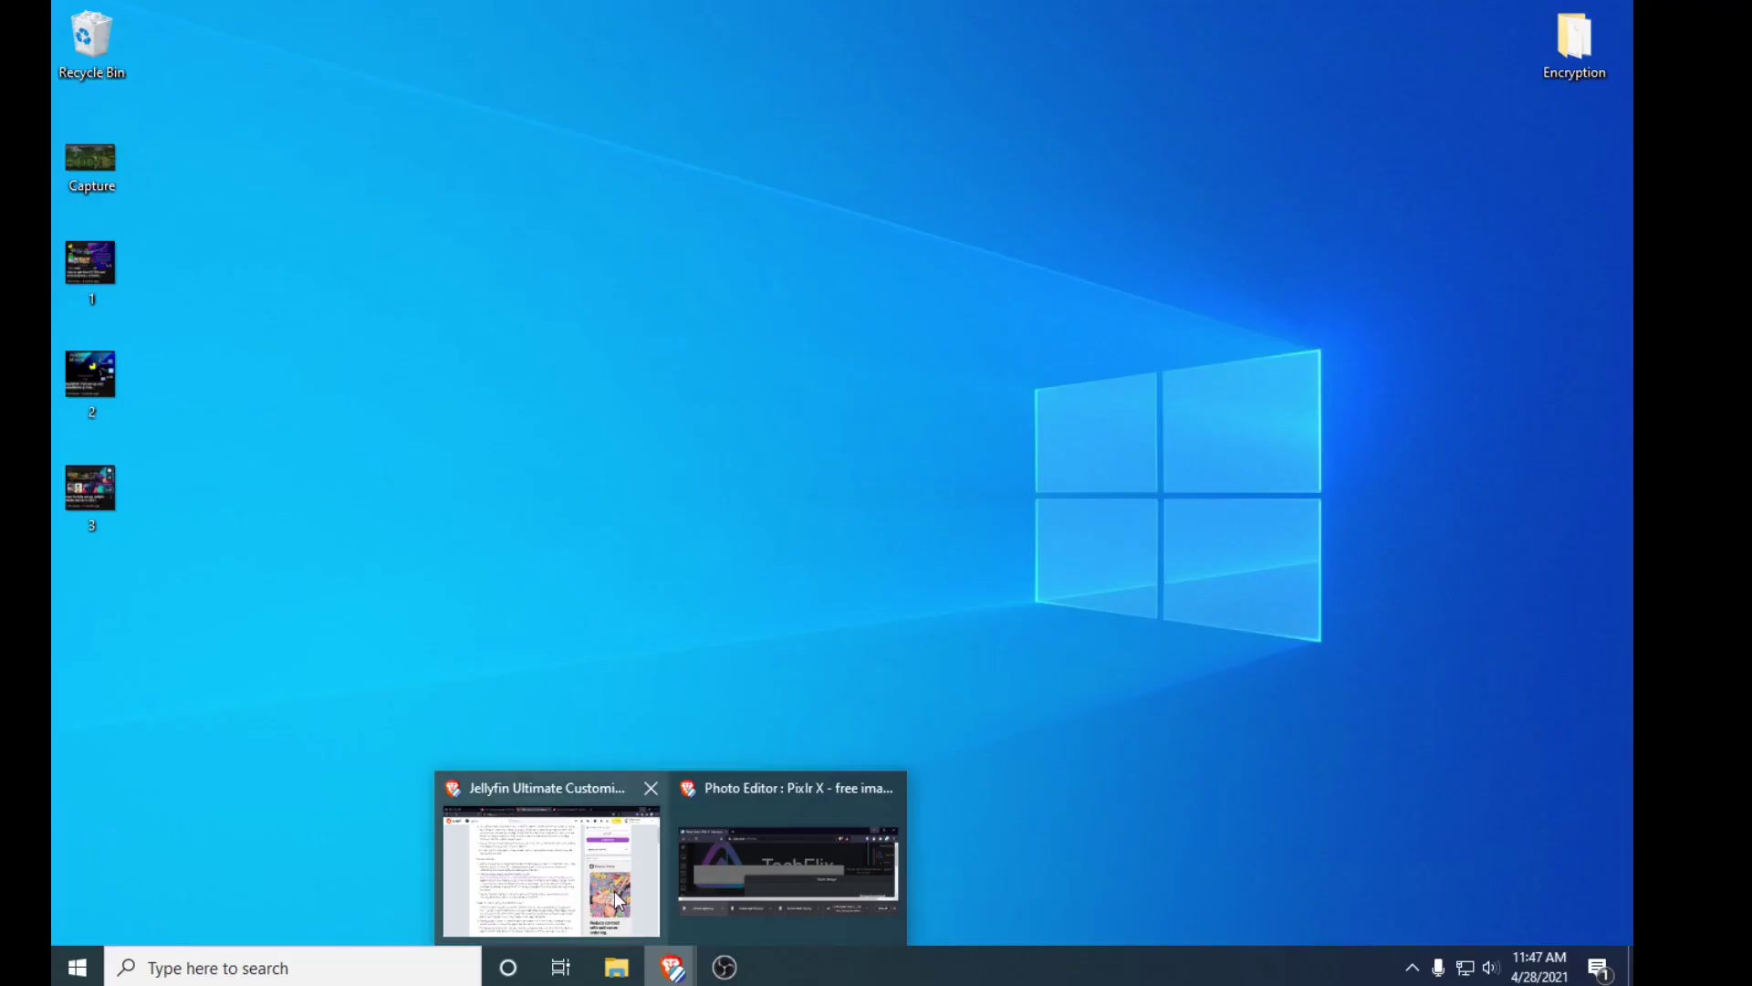
{"action": "left_click", "coordinate": [547, 863]}
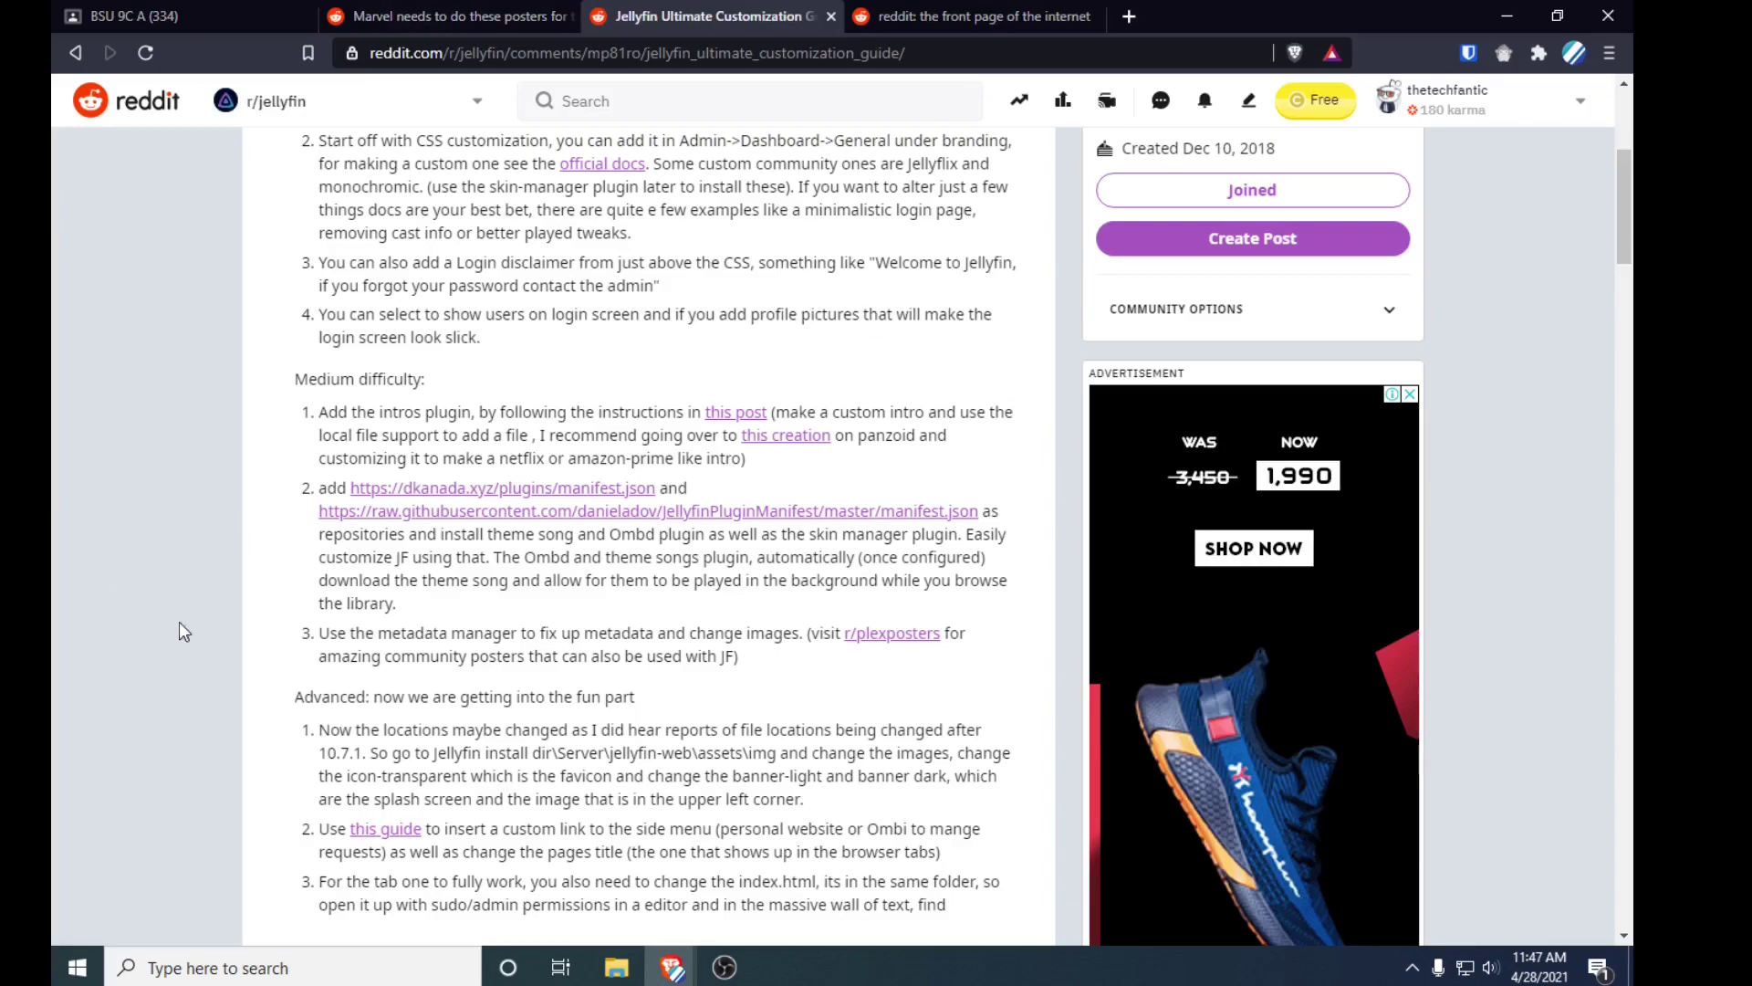
{"action": "scroll", "coordinate": [377, 532], "scroll_direction": "down", "scroll_amount": 1}
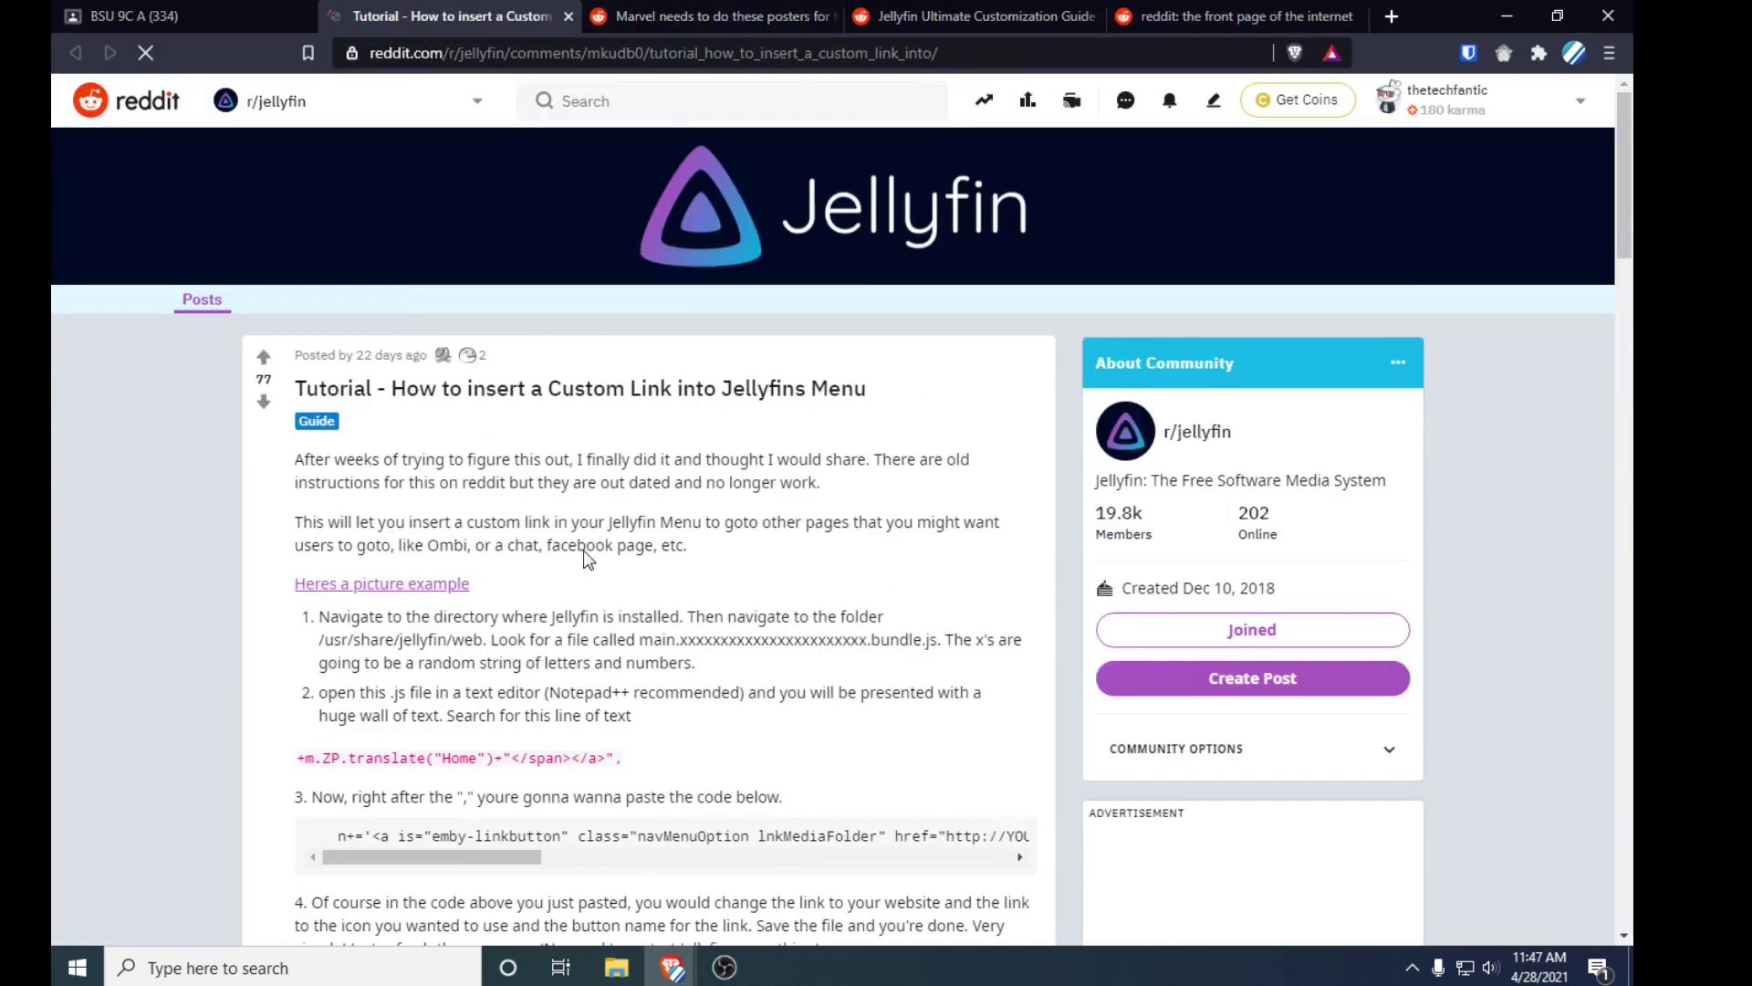
{"action": "left_click", "coordinate": [834, 17]}
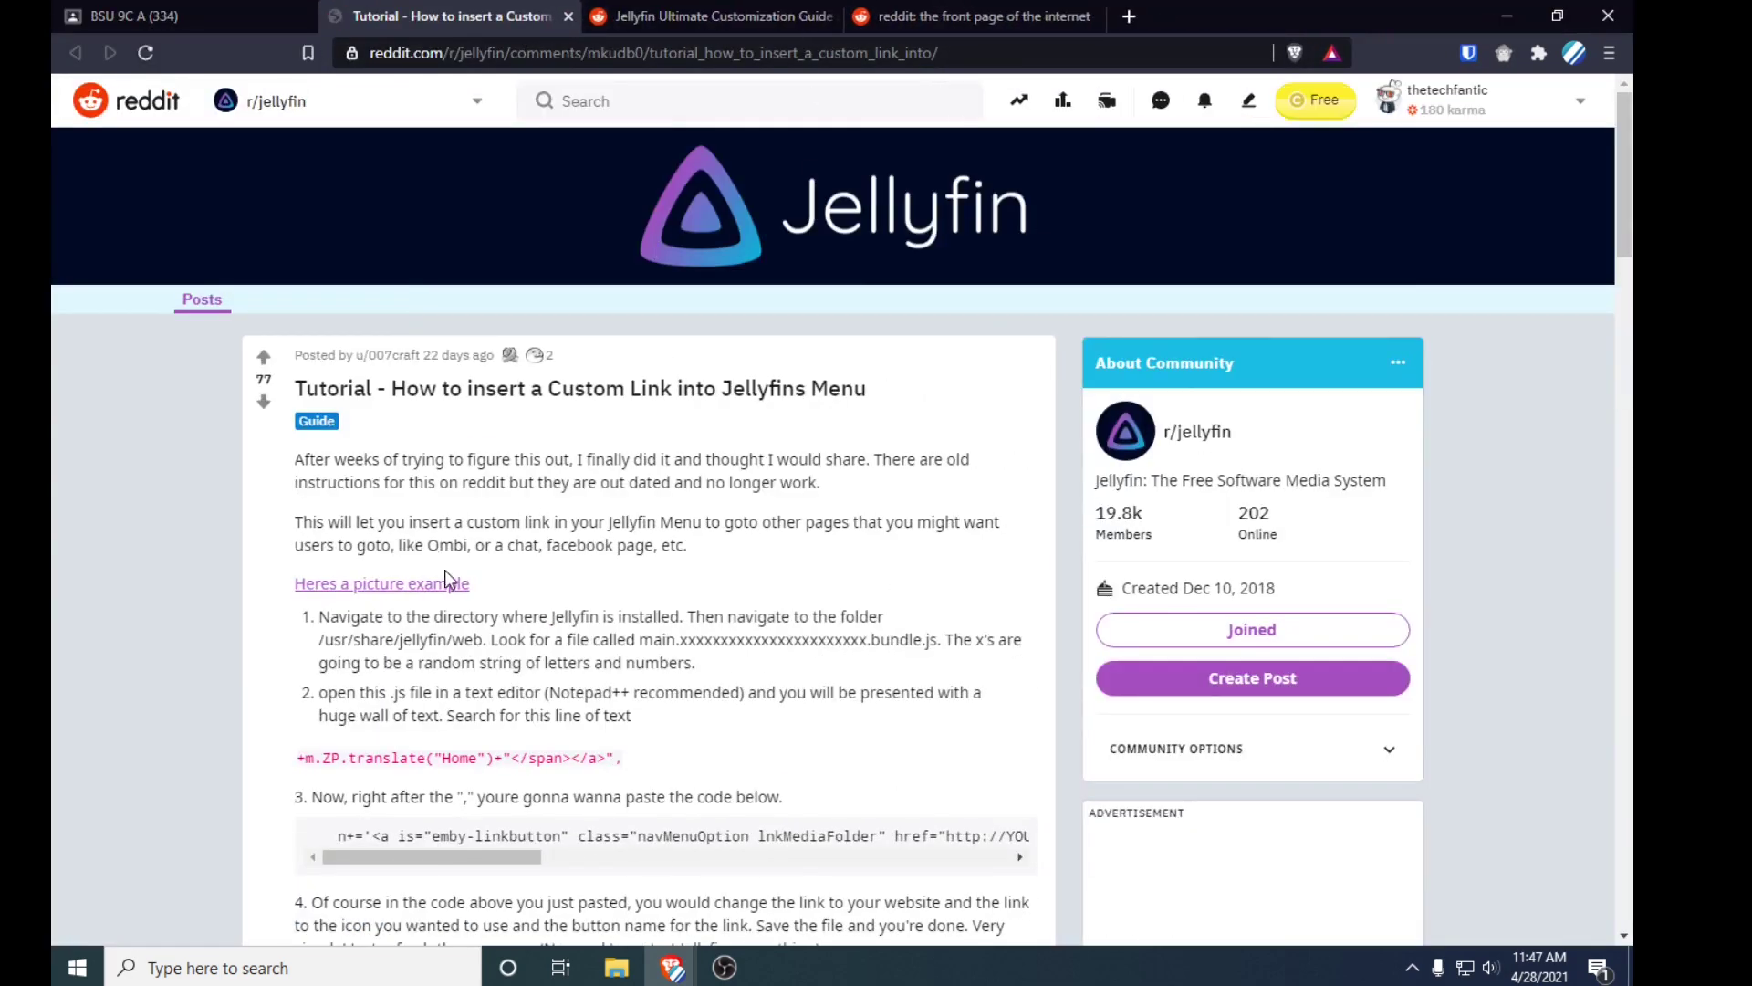
{"action": "scroll", "coordinate": [447, 576], "scroll_direction": "down", "scroll_amount": 3}
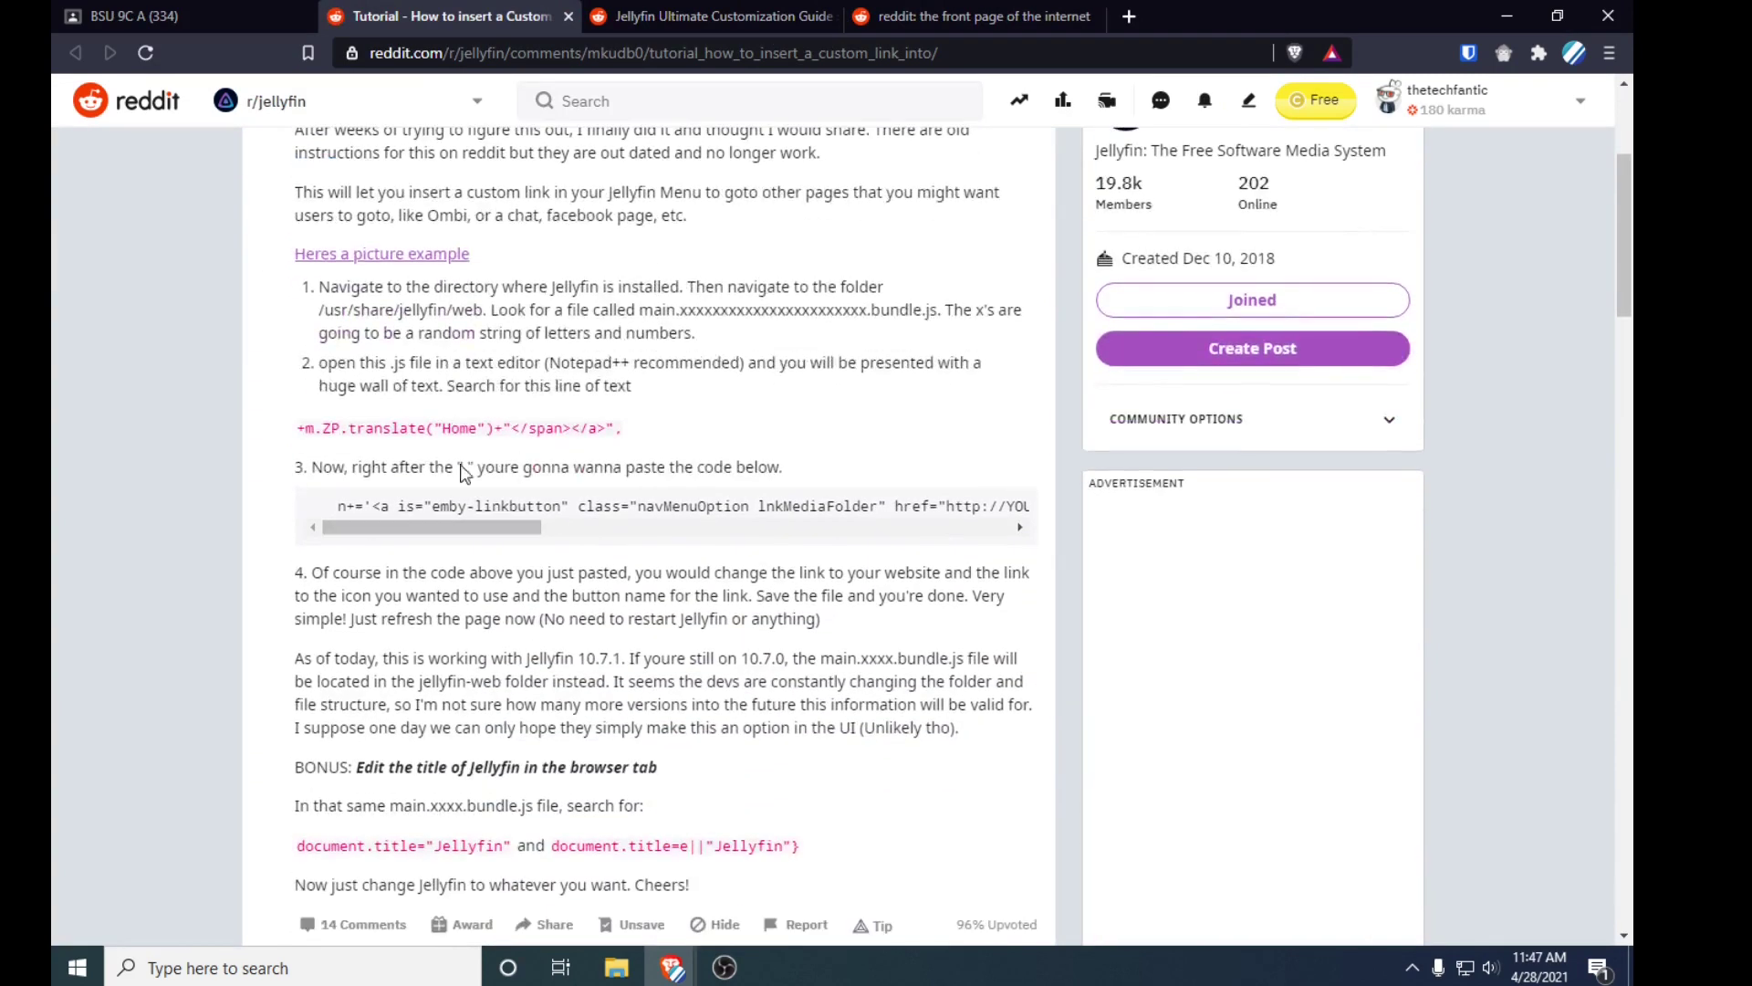
{"action": "left_click_drag", "start_coordinate": [292, 438], "coordinate": [623, 431]}
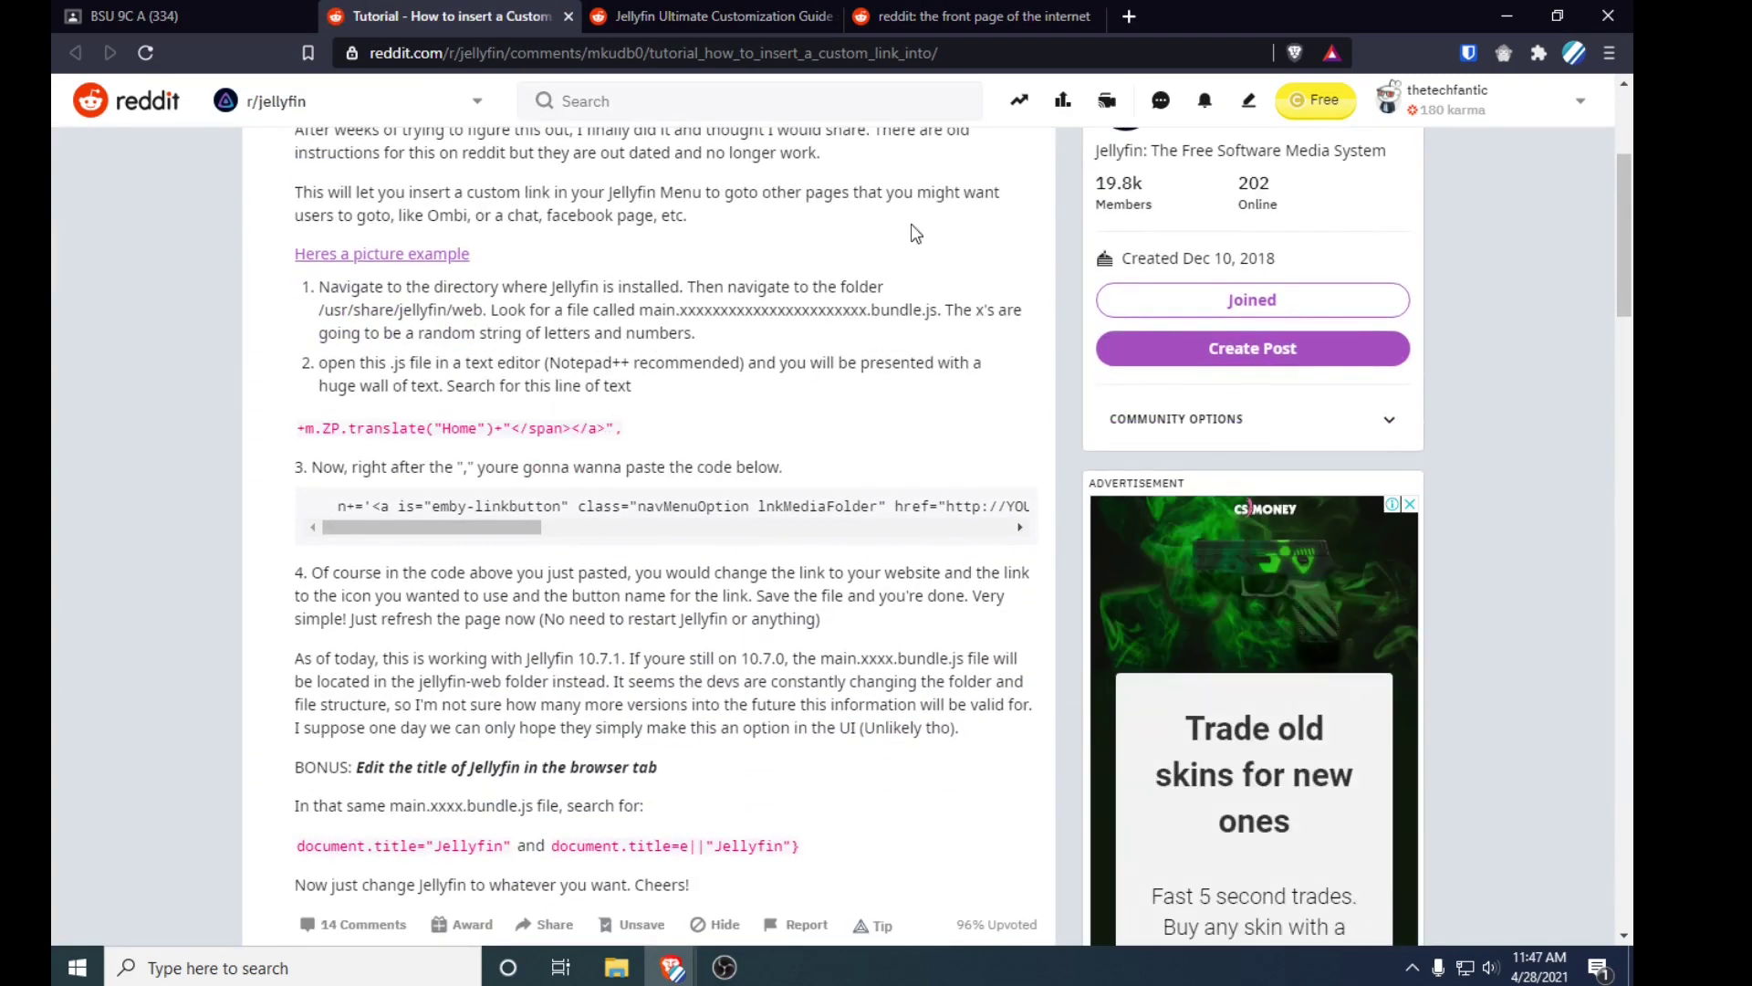
Step: Browse to C:\Program Files\Jellyfin\Server\jellyfin-web in File Explorer
{"action": "left_click", "coordinate": [617, 968]}
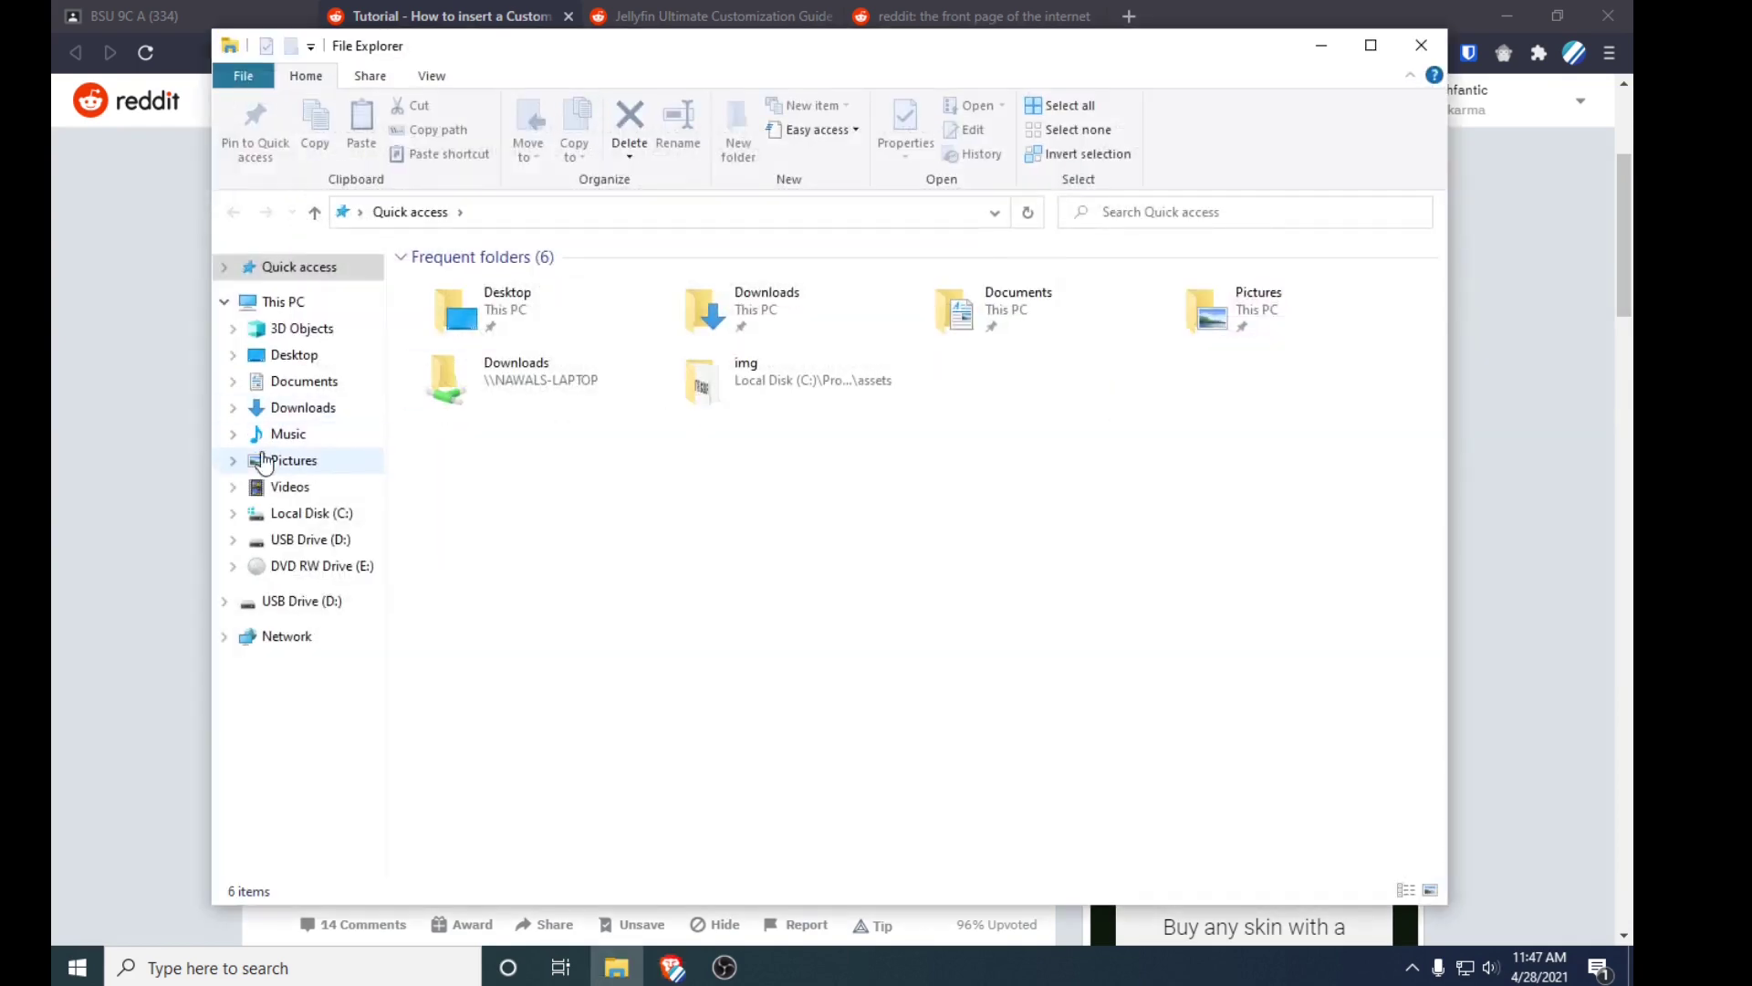
{"action": "left_click", "coordinate": [310, 513]}
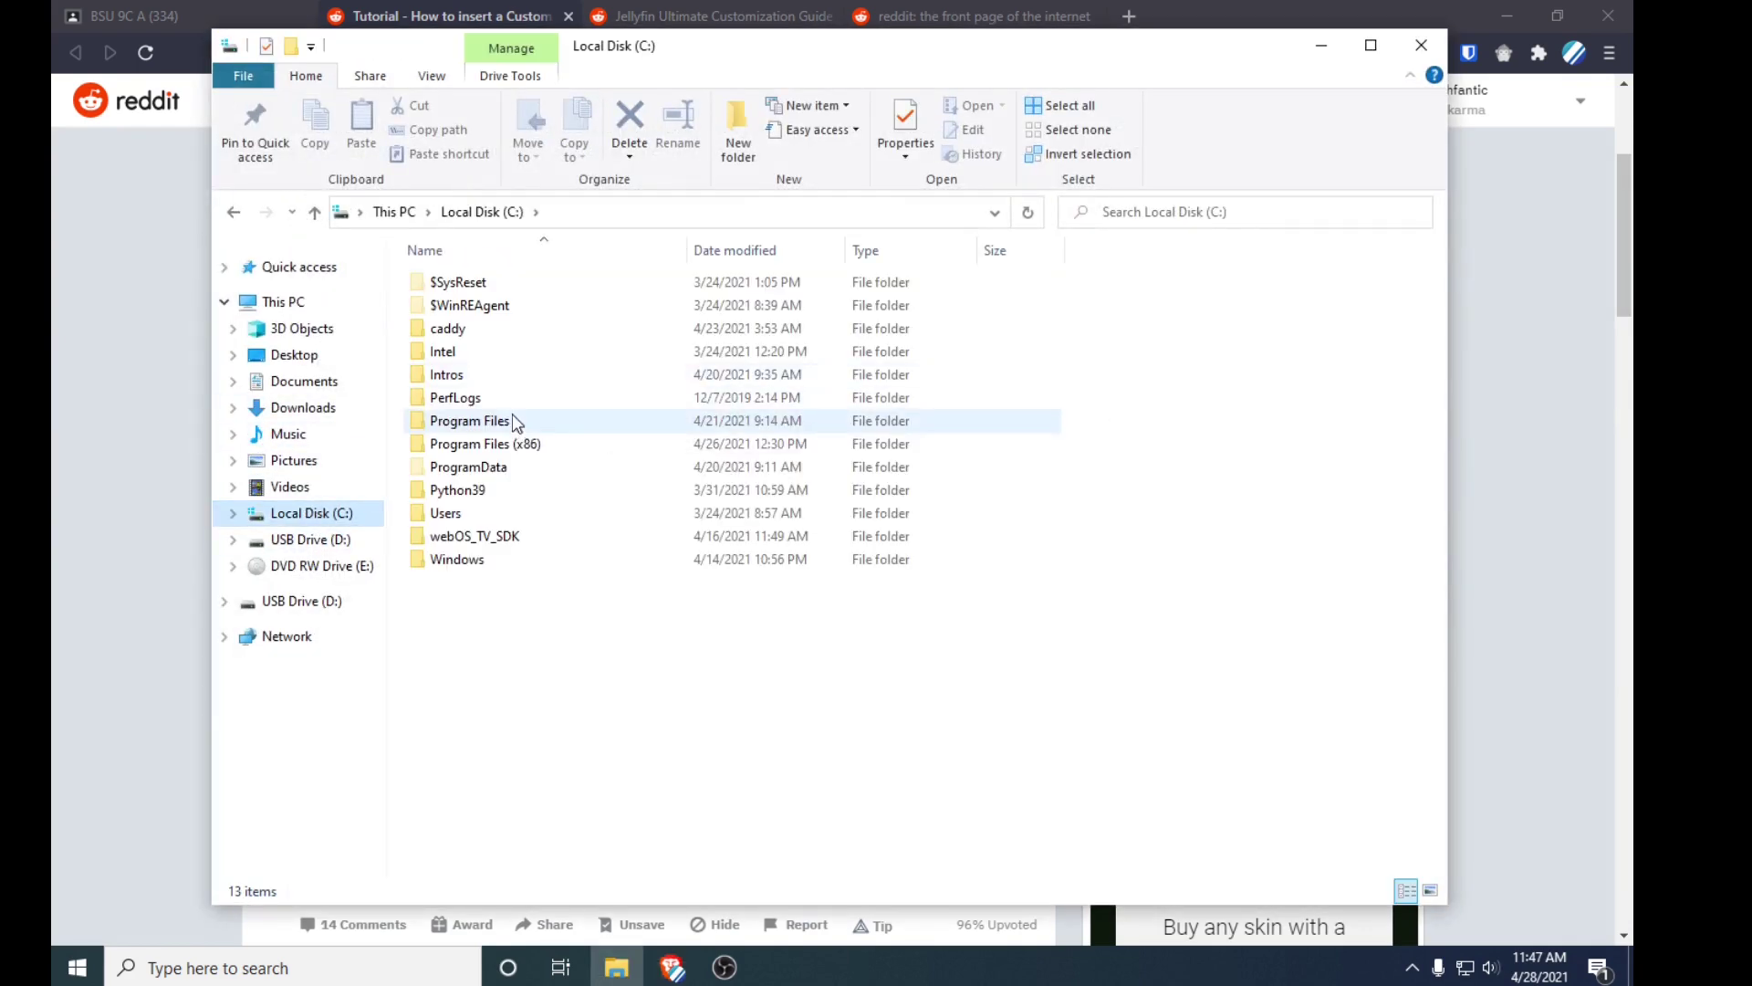
{"action": "double_click", "coordinate": [501, 420]}
{"action": "double_click", "coordinate": [502, 424]}
{"action": "double_click", "coordinate": [529, 305]}
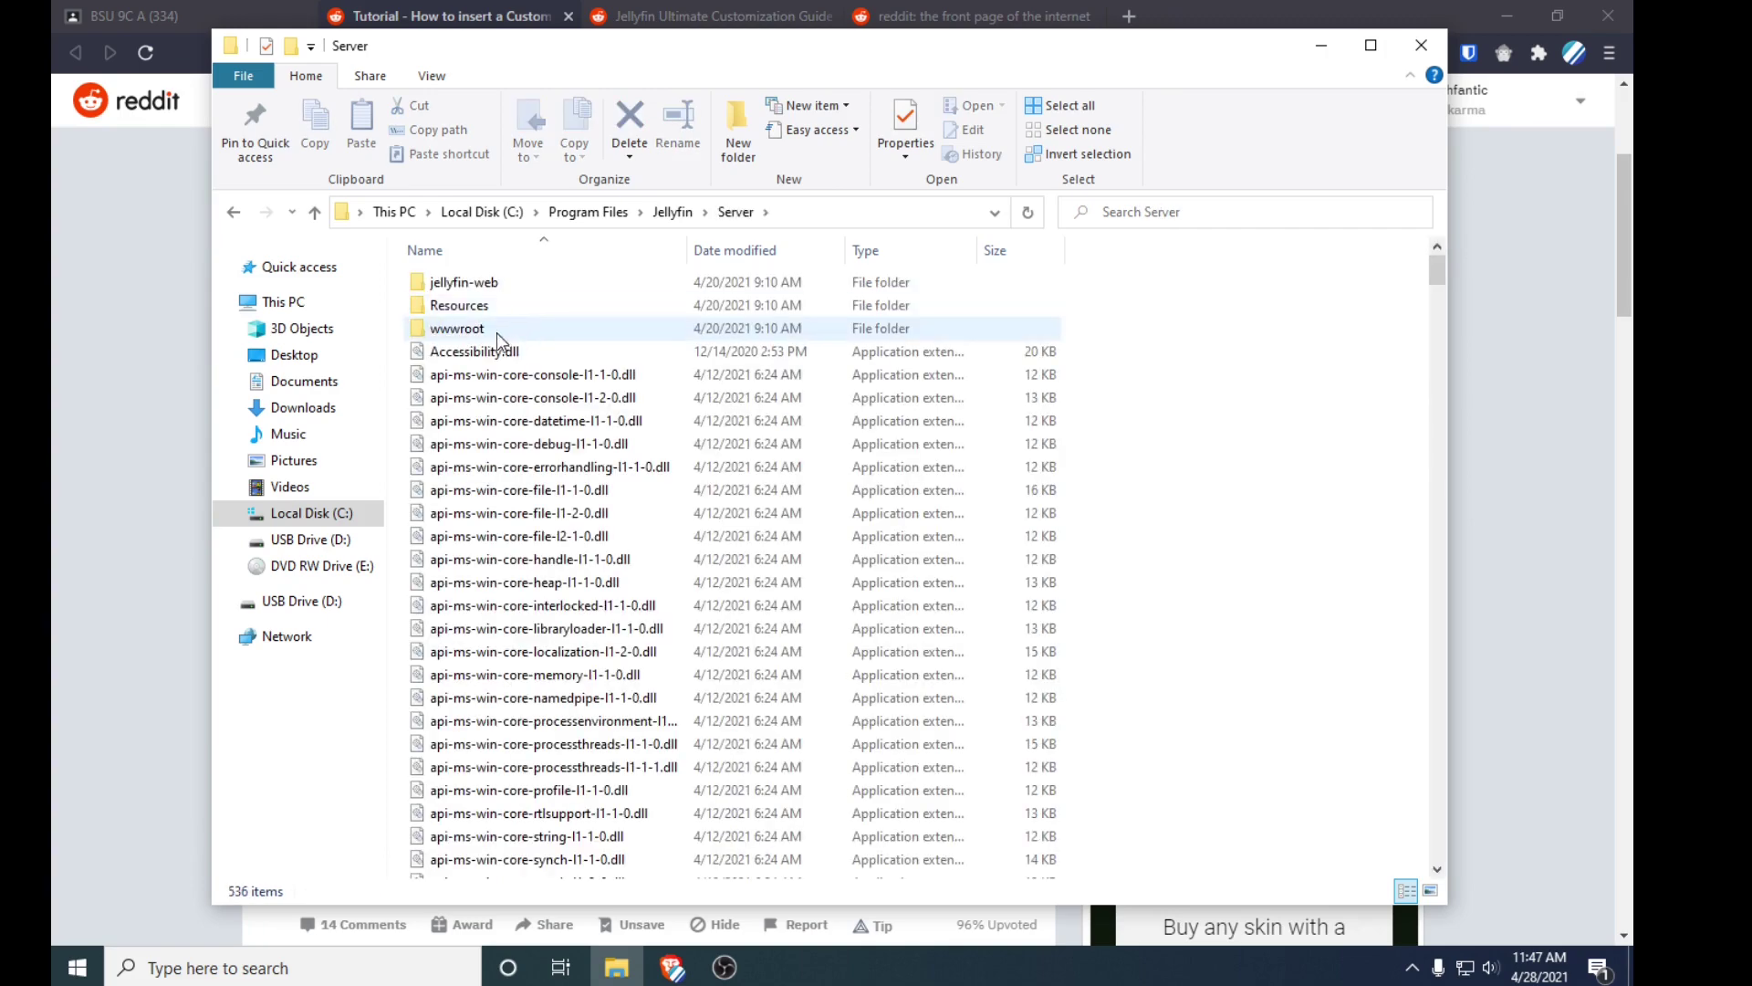
{"action": "left_click", "coordinate": [528, 467]}
{"action": "key", "text": "m"}
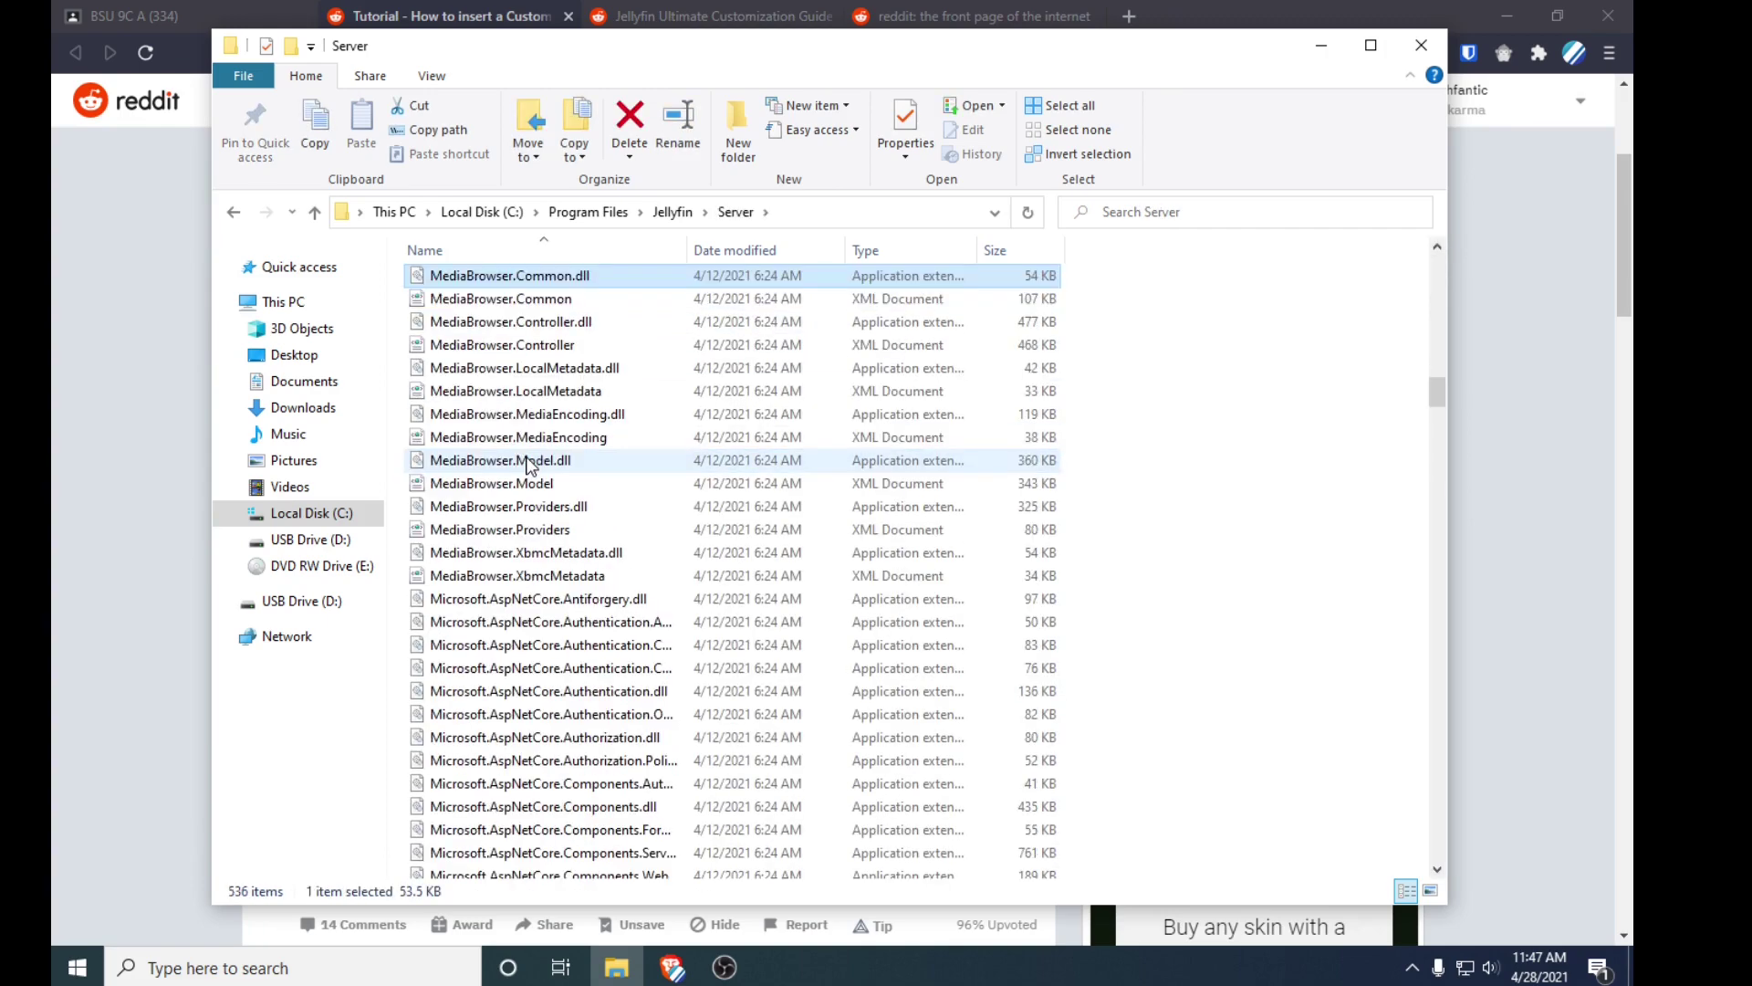
{"action": "scroll", "coordinate": [528, 467], "scroll_direction": "up", "scroll_amount": 20}
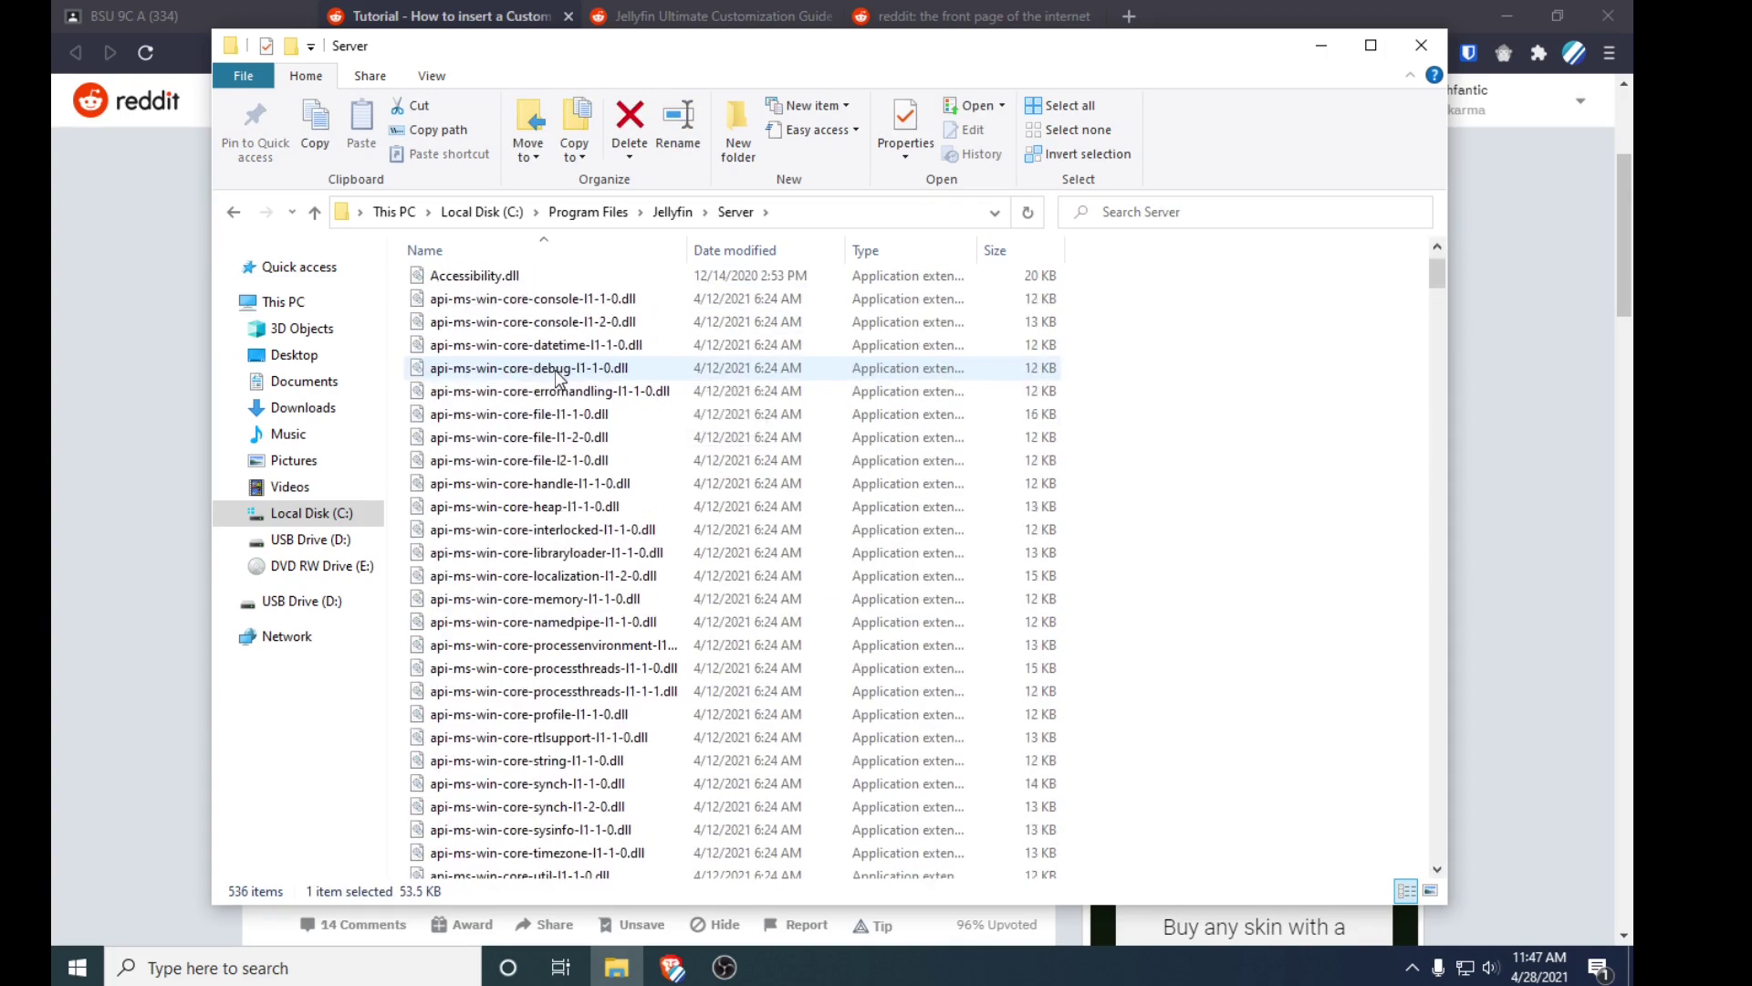
{"action": "scroll", "coordinate": [558, 374], "scroll_direction": "up", "scroll_amount": 1}
{"action": "double_click", "coordinate": [520, 278]}
Step: Find main.0d15abbc010620712255.bundle in the jellyfin-web folder and open it for editing in Notepad++
{"action": "left_click", "coordinate": [508, 382]}
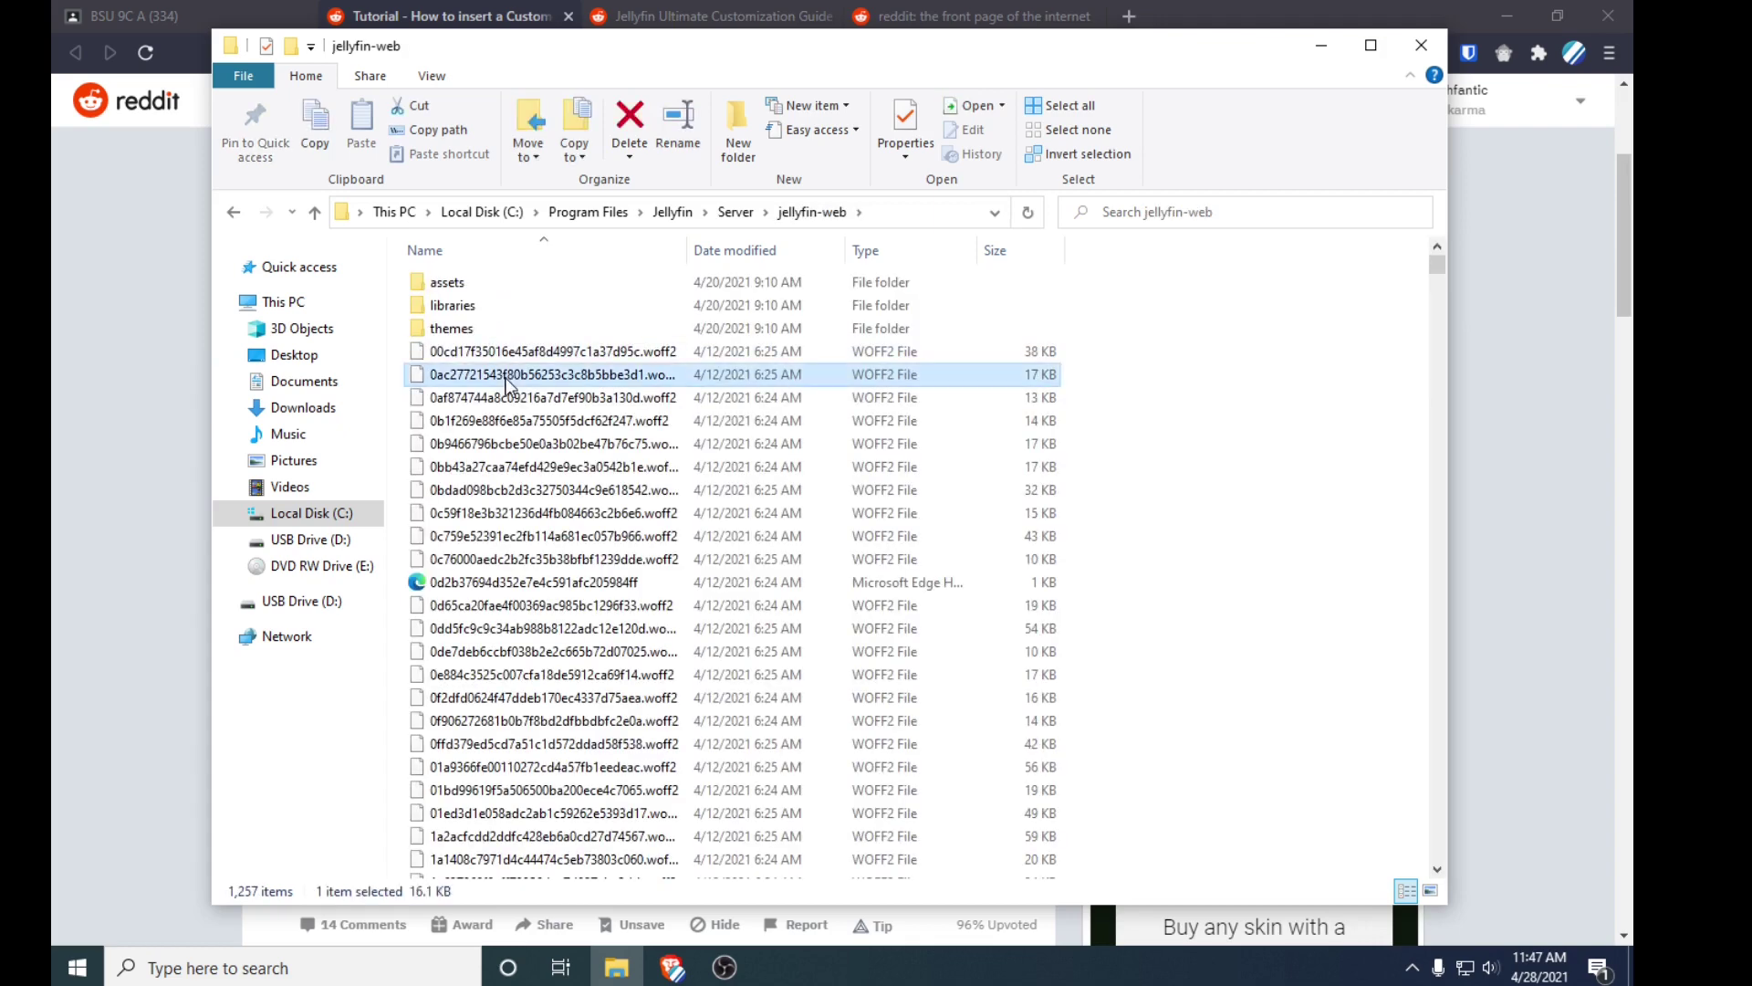
{"action": "key", "text": "m"}
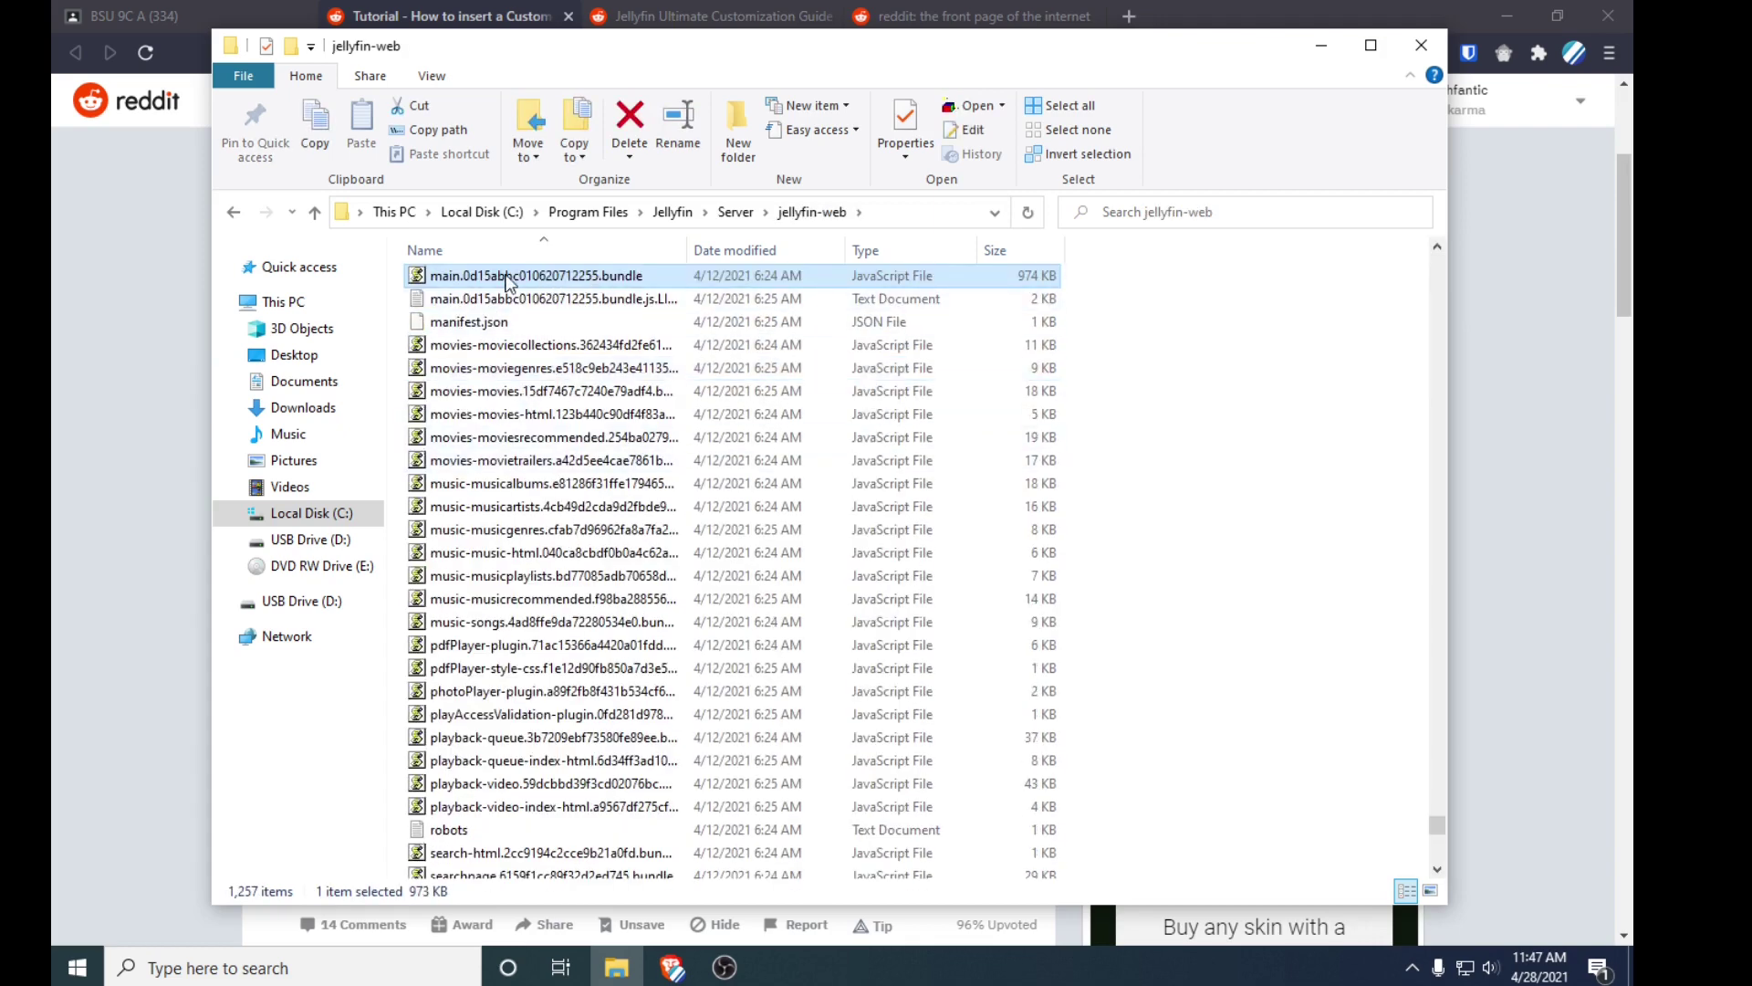
{"action": "right_click", "coordinate": [546, 285]}
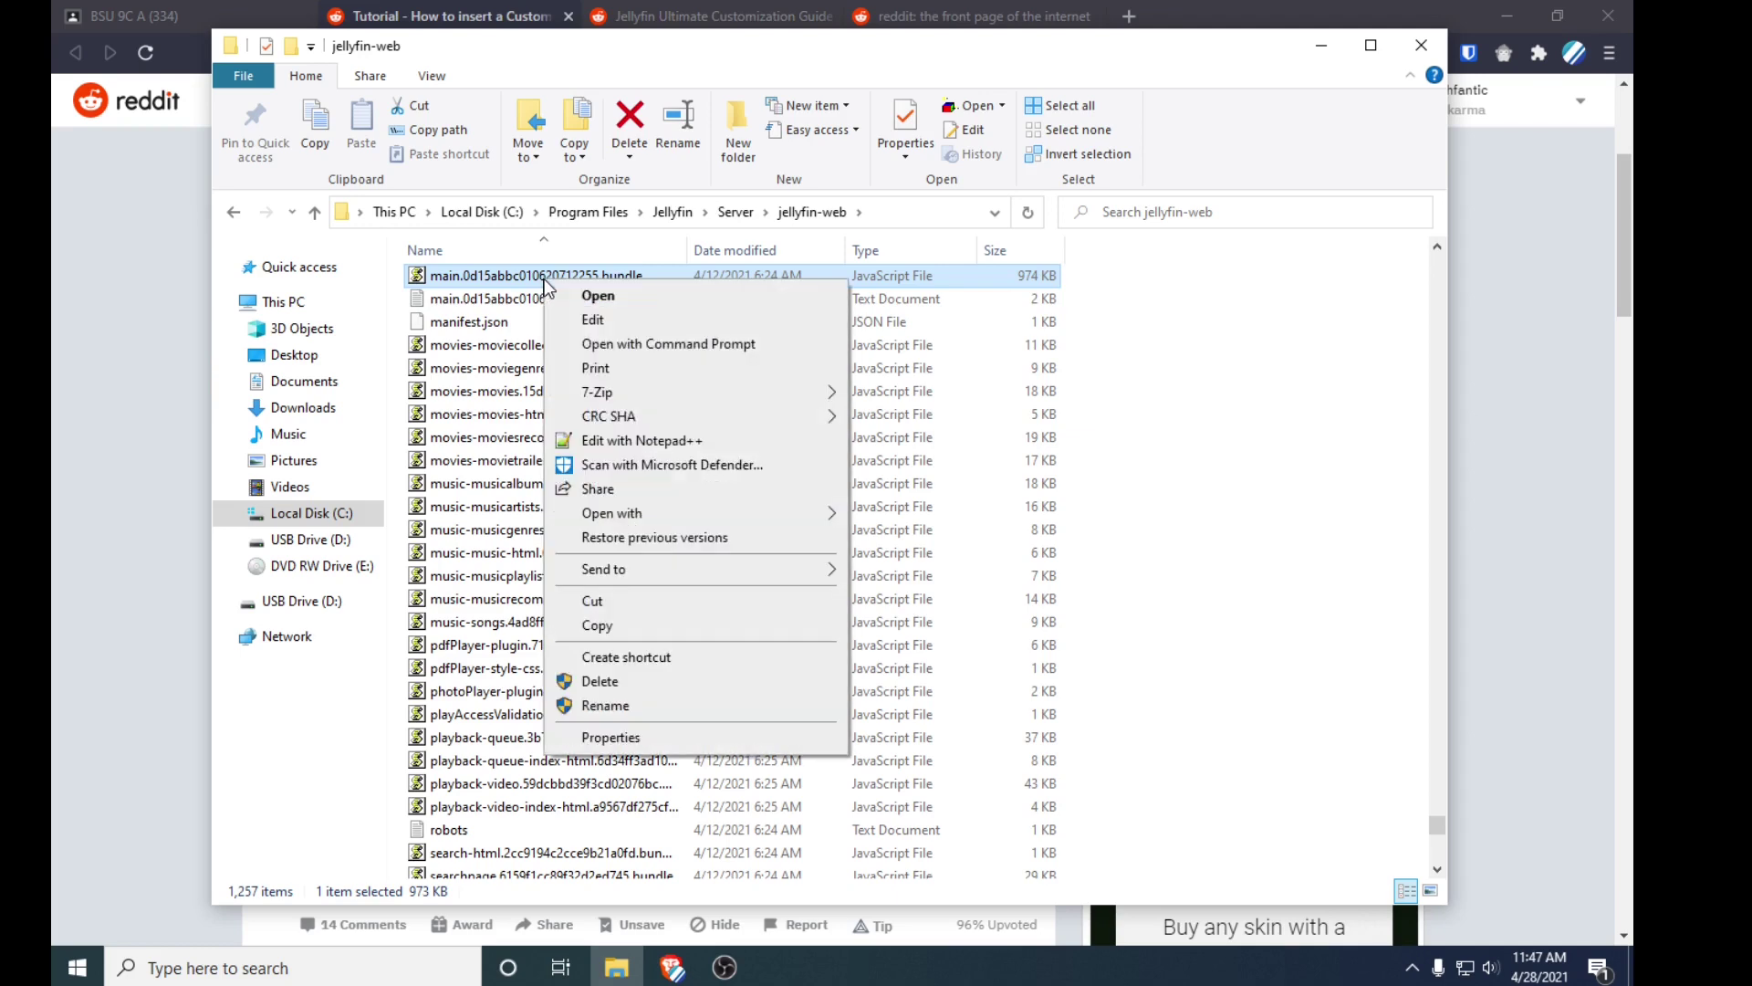
{"action": "left_click", "coordinate": [643, 441]}
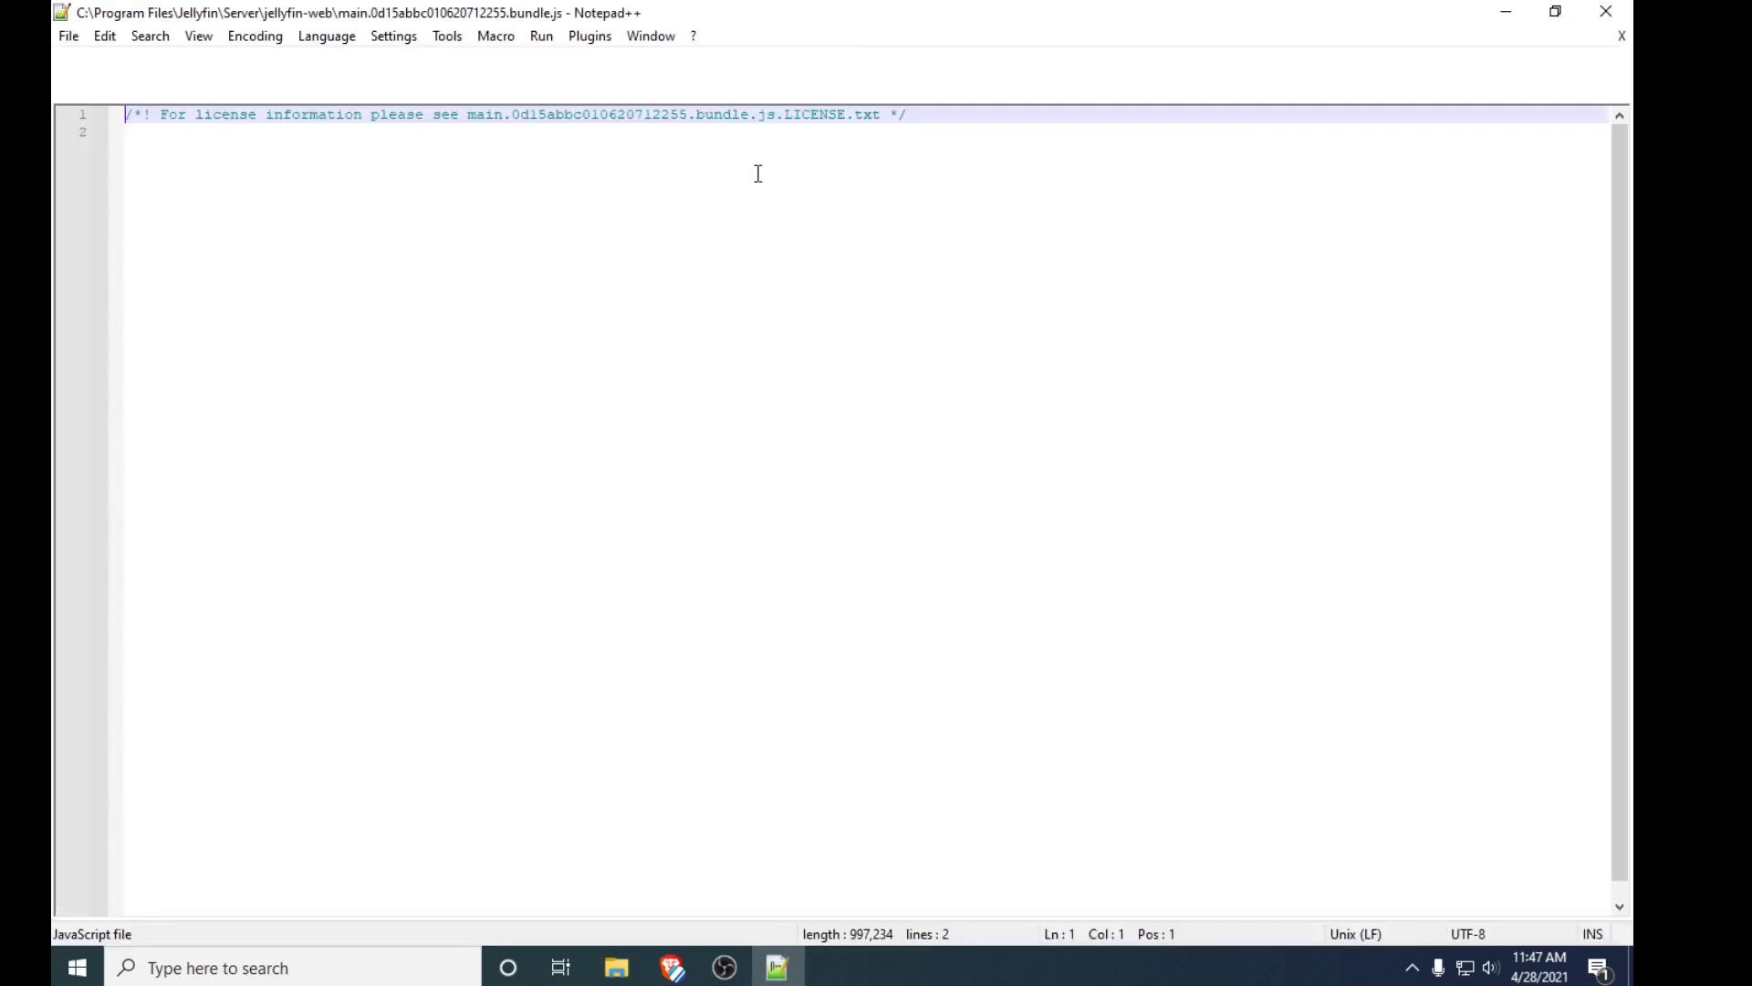
Step: Copy the search line +m.ZP.translate("Home")+"</span></a>", from the Reddit tutorial and return to the bundle file in Notepad++
{"action": "left_click", "coordinate": [1505, 12]}
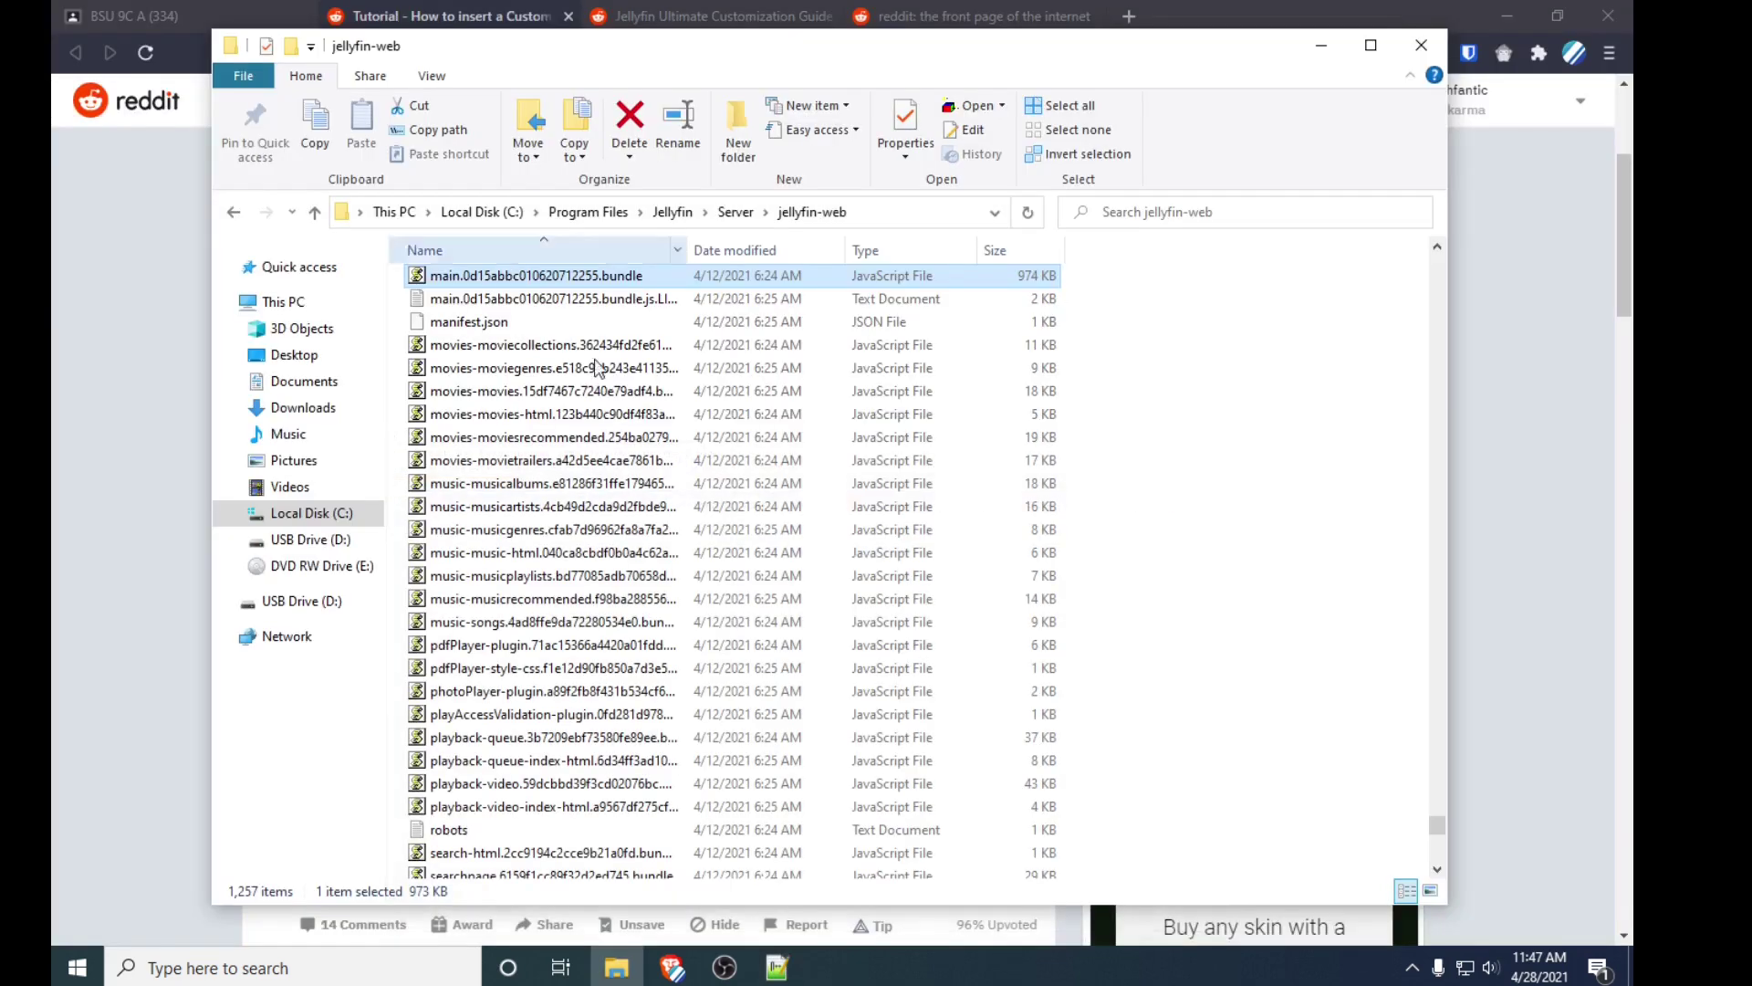
{"action": "left_click", "coordinate": [1307, 47]}
{"action": "left_click_drag", "start_coordinate": [299, 430], "coordinate": [648, 440]}
{"action": "key", "text": "ctrl+c"}
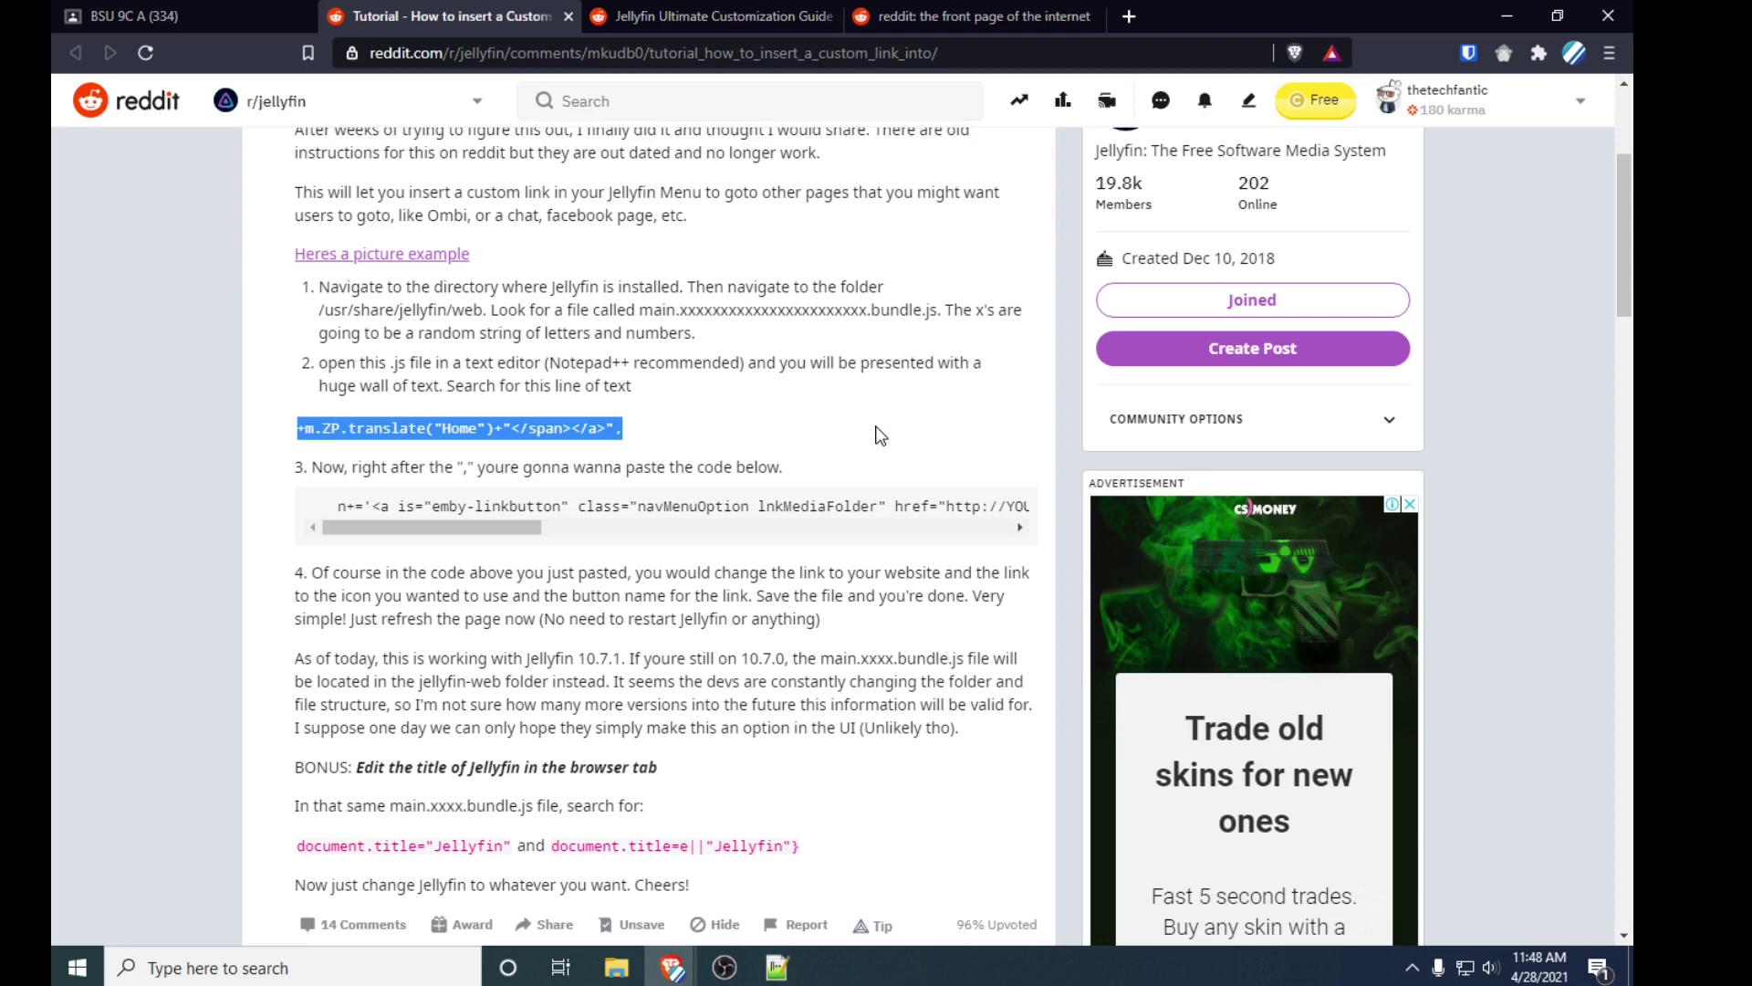
{"action": "left_click", "coordinate": [776, 967]}
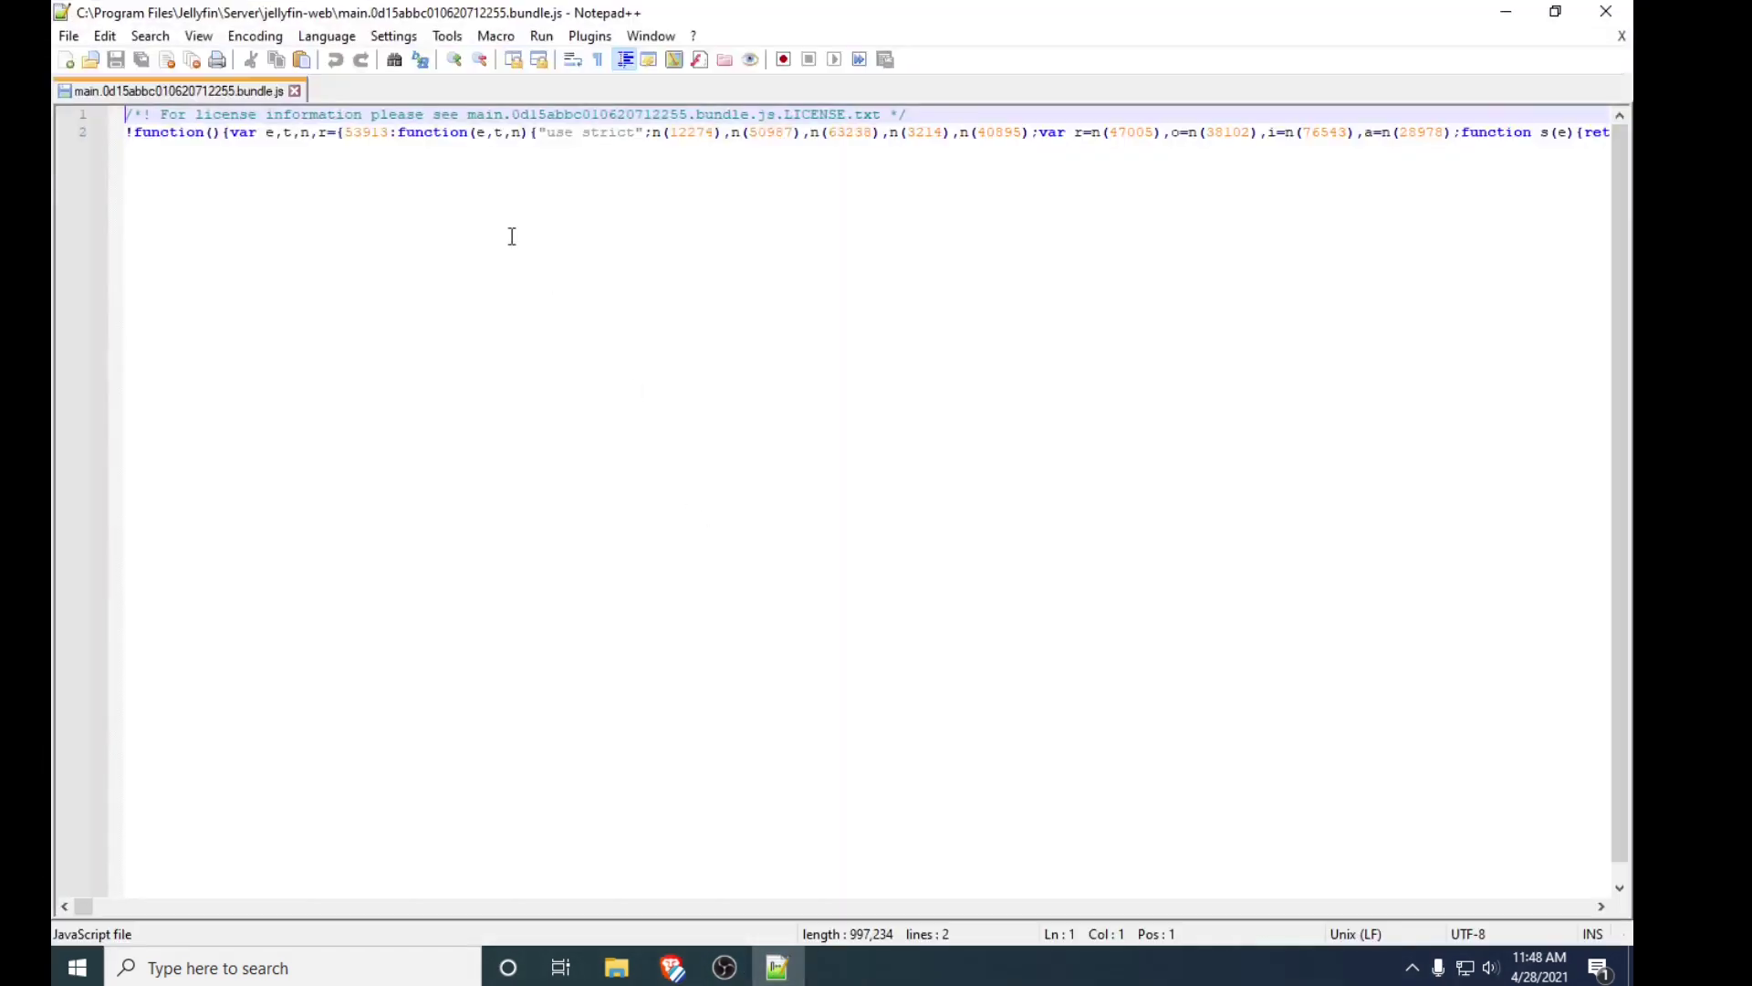
Step: Find +m.ZP.translate("Home")+"</span></a>", in the bundle file and place the insertion point right after its comma
{"action": "key", "text": "ctrl+f"}
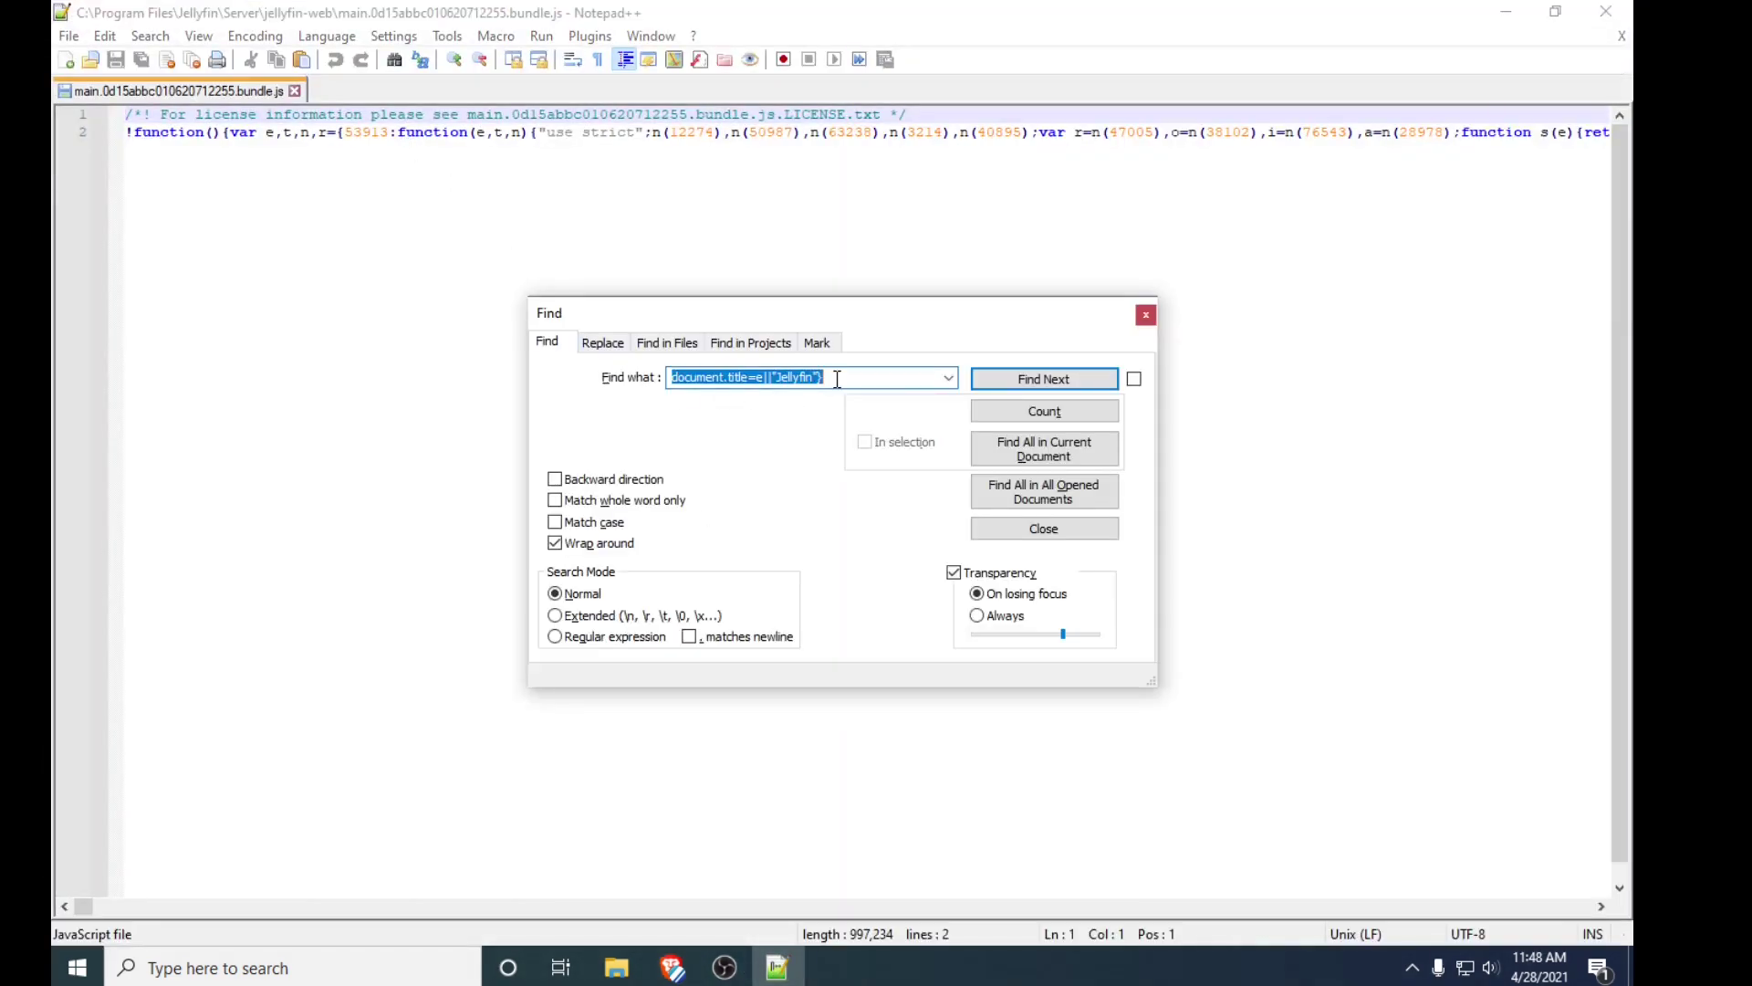
{"action": "key", "text": "ctrl+v"}
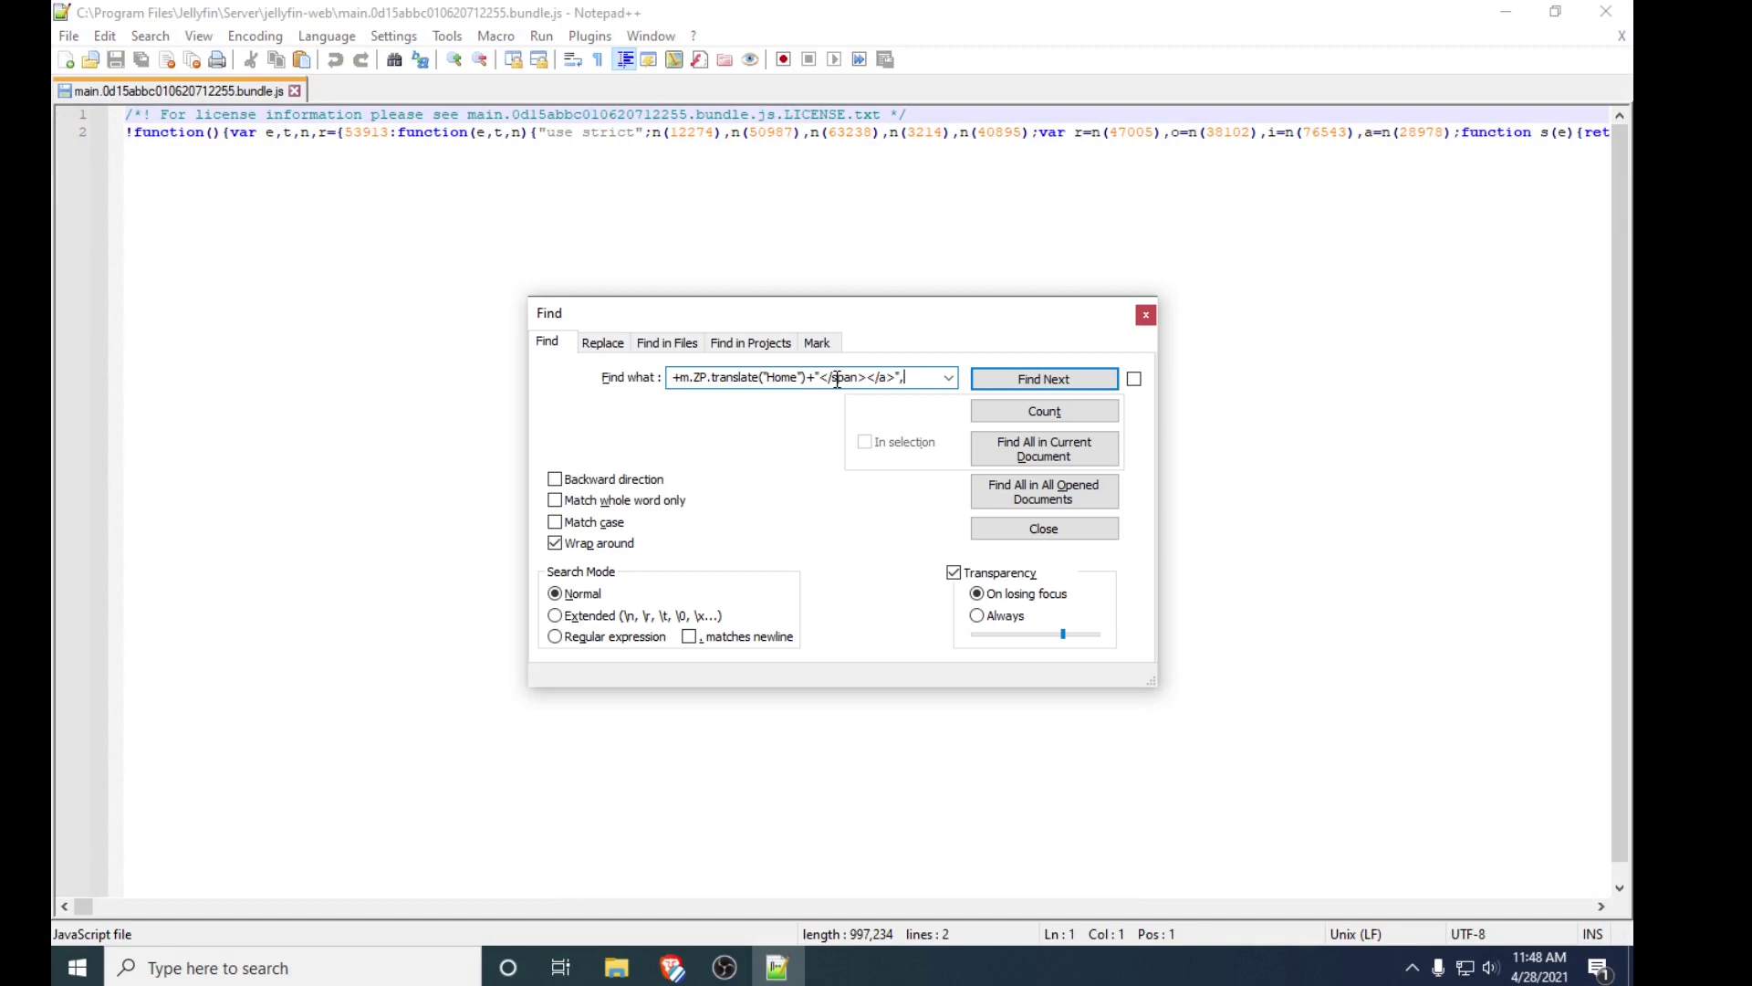
{"action": "key", "text": "Return"}
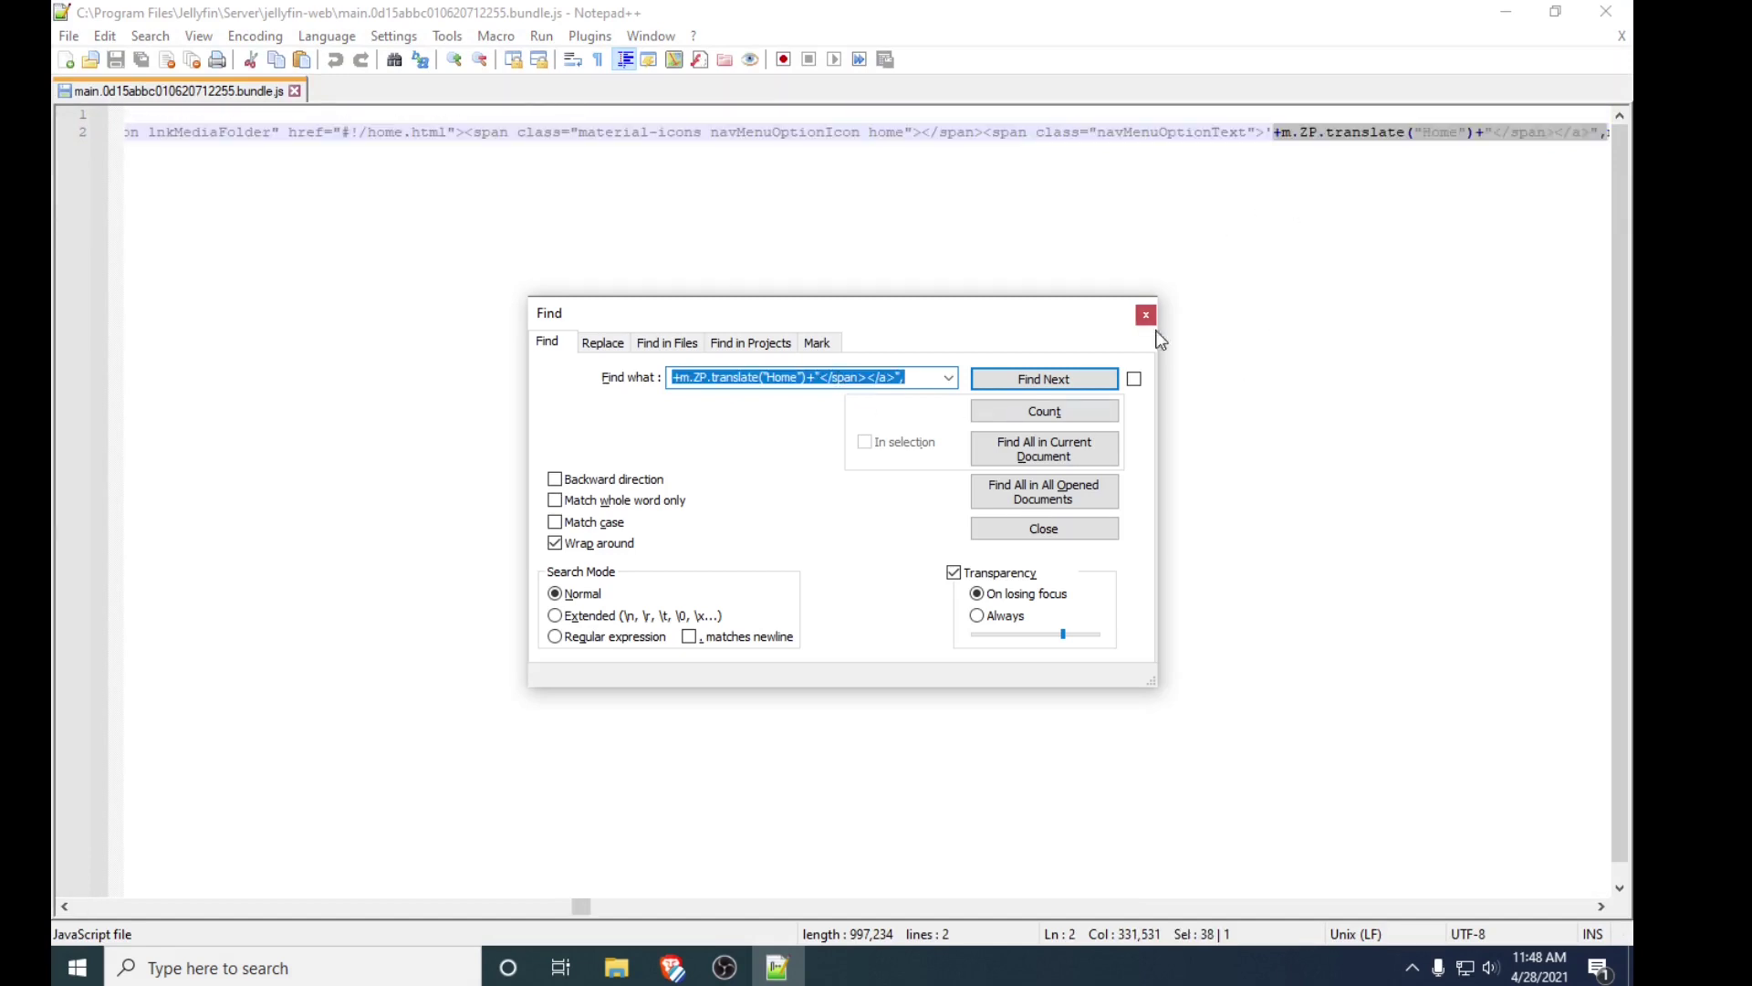
{"action": "left_click", "coordinate": [1147, 315]}
{"action": "key", "text": "ctrl+End"}
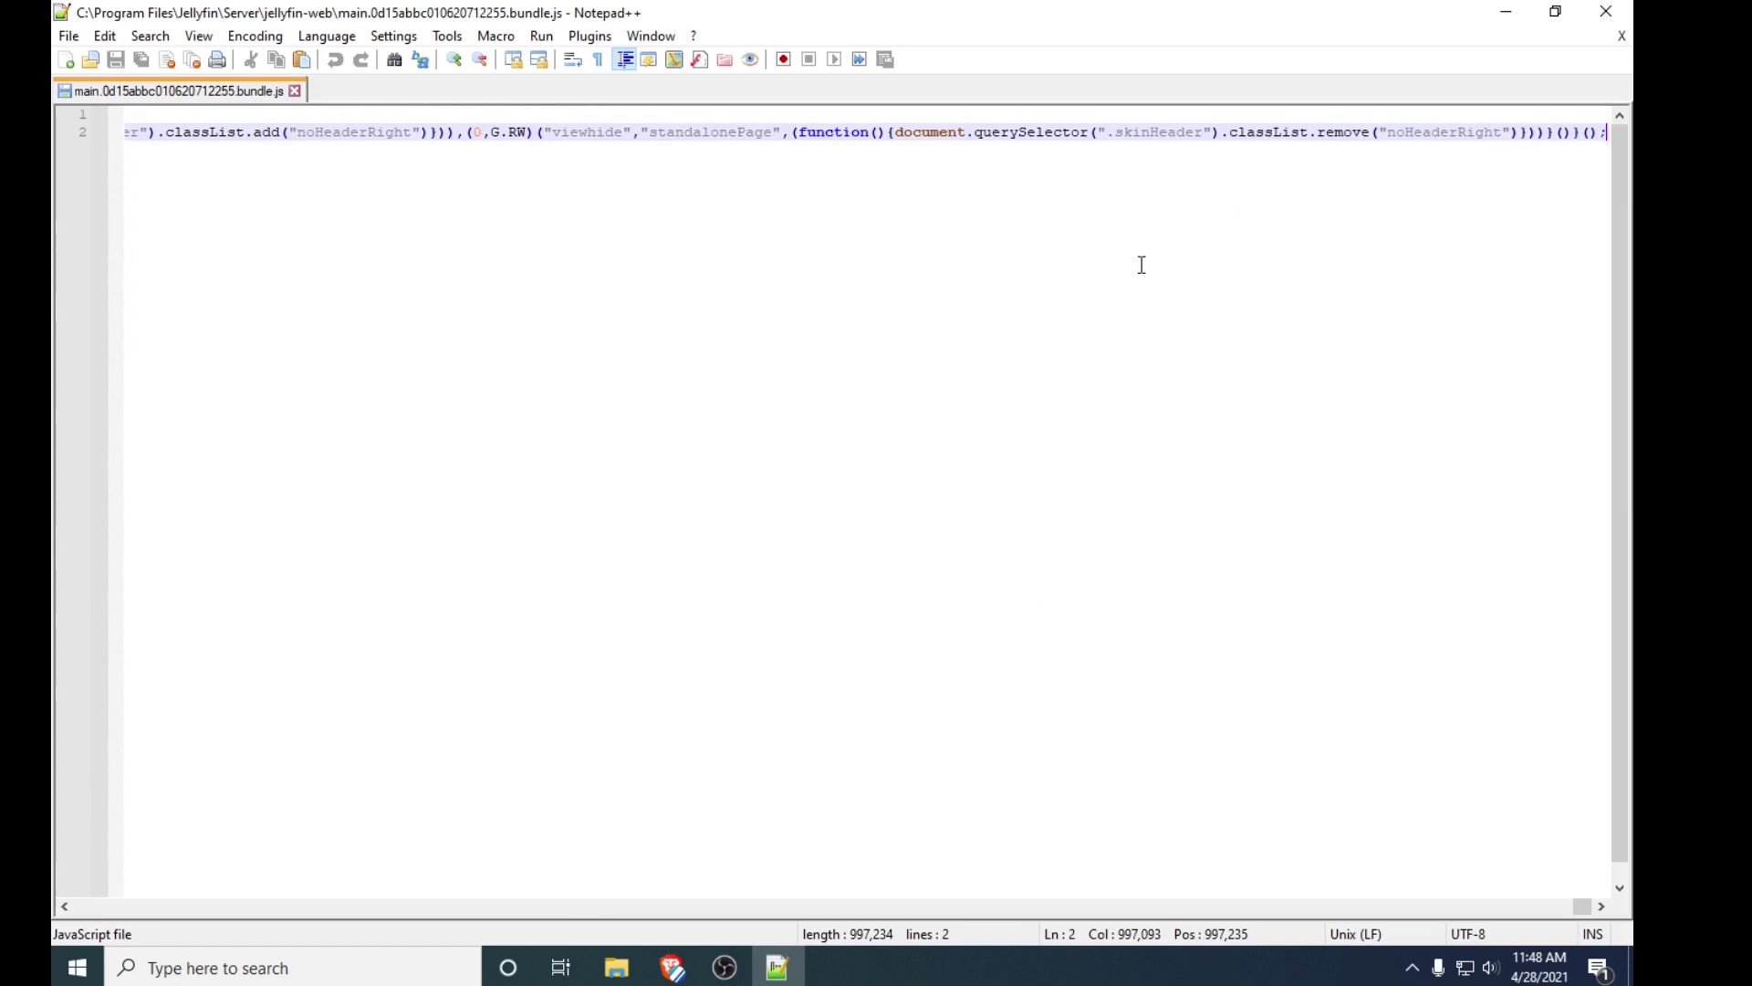
{"action": "key", "text": "ctrl+f"}
{"action": "key", "text": "Return"}
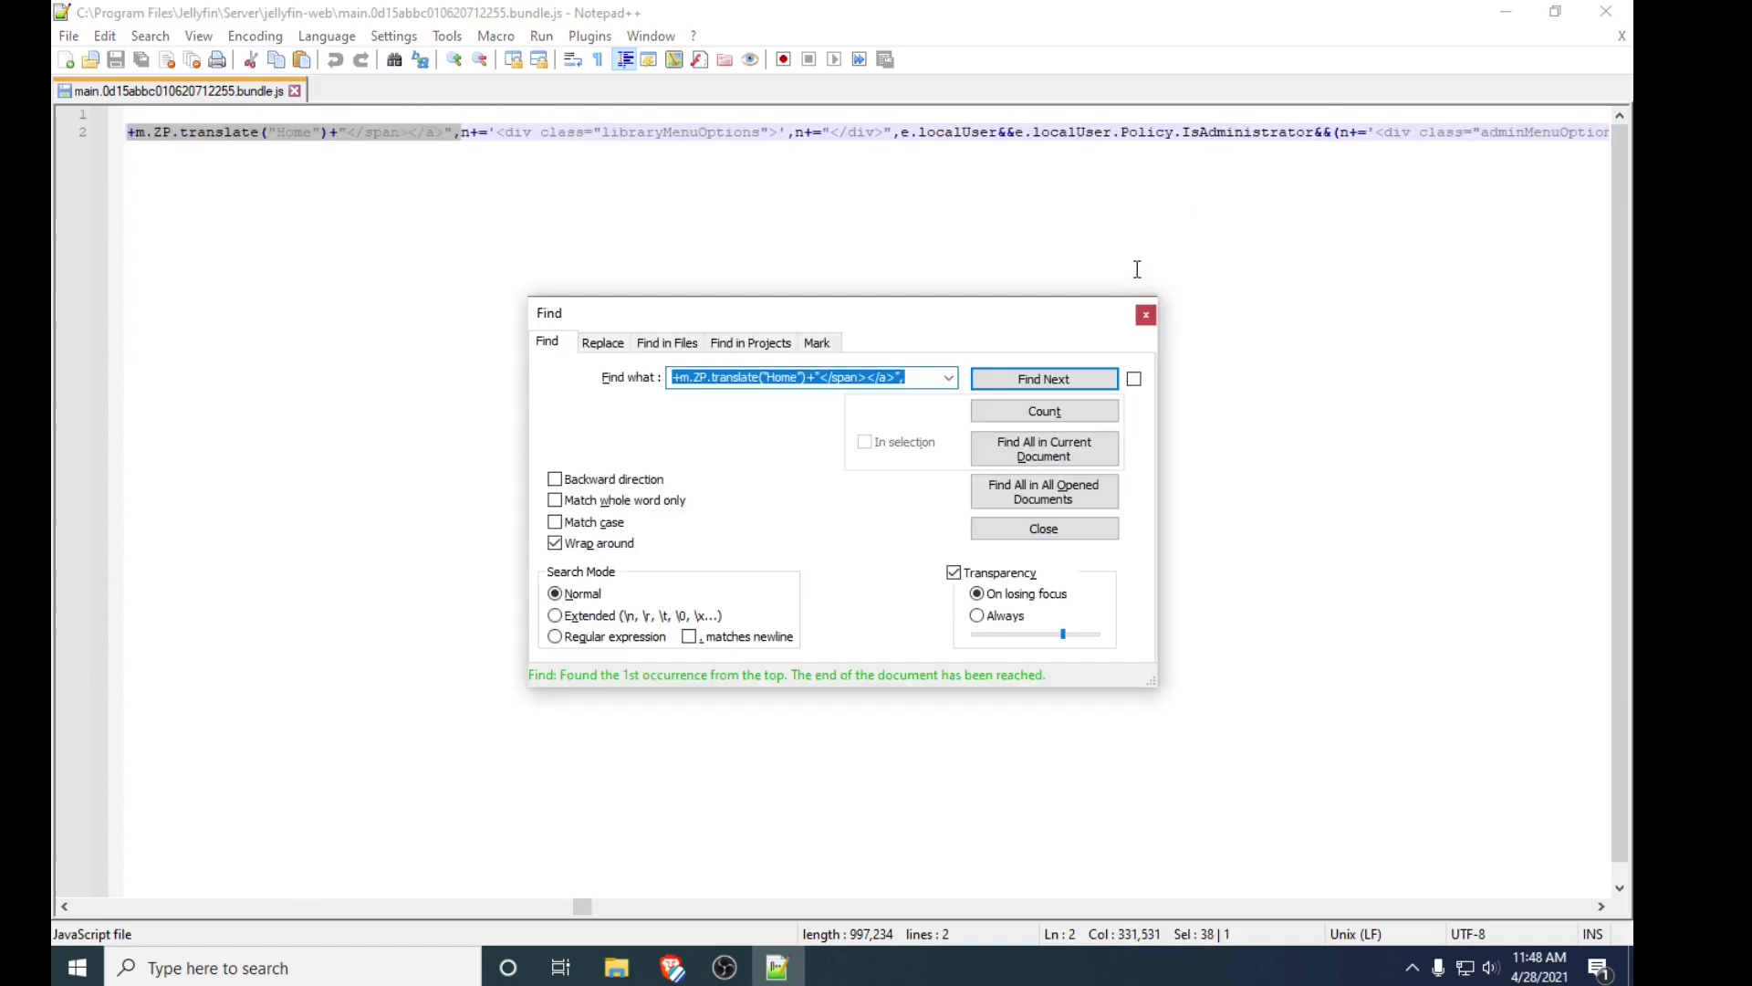
{"action": "left_click", "coordinate": [1147, 316]}
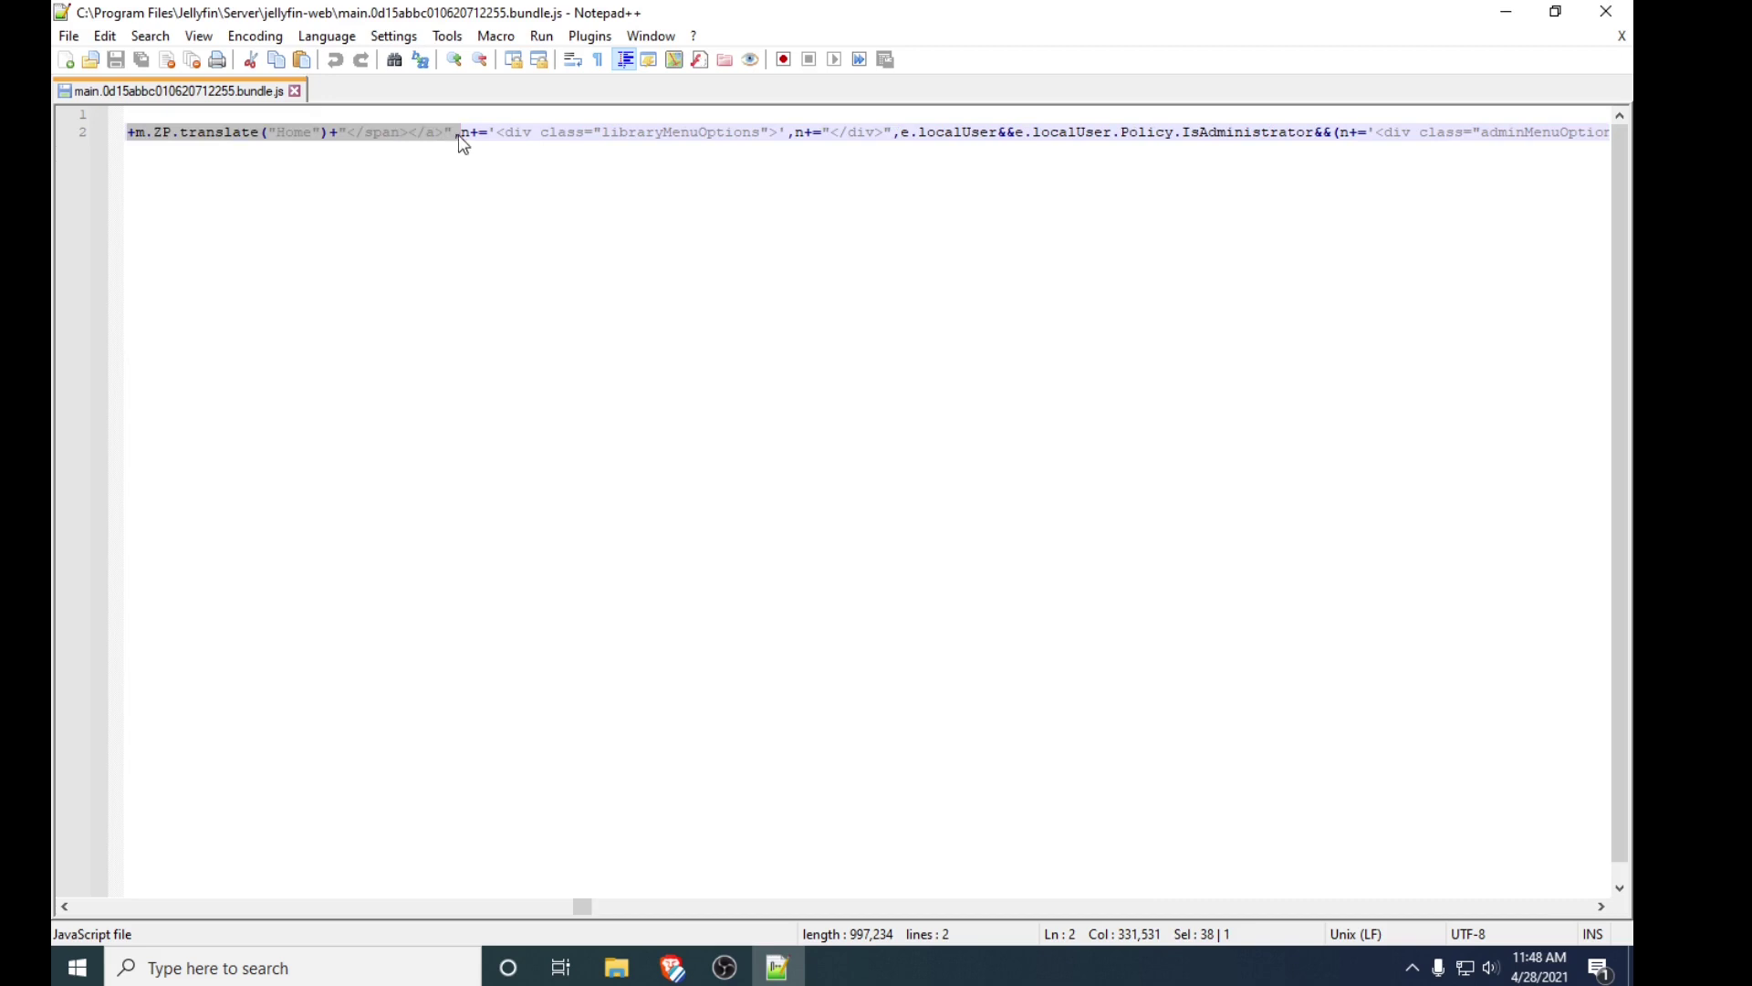
{"action": "key", "text": "Left"}
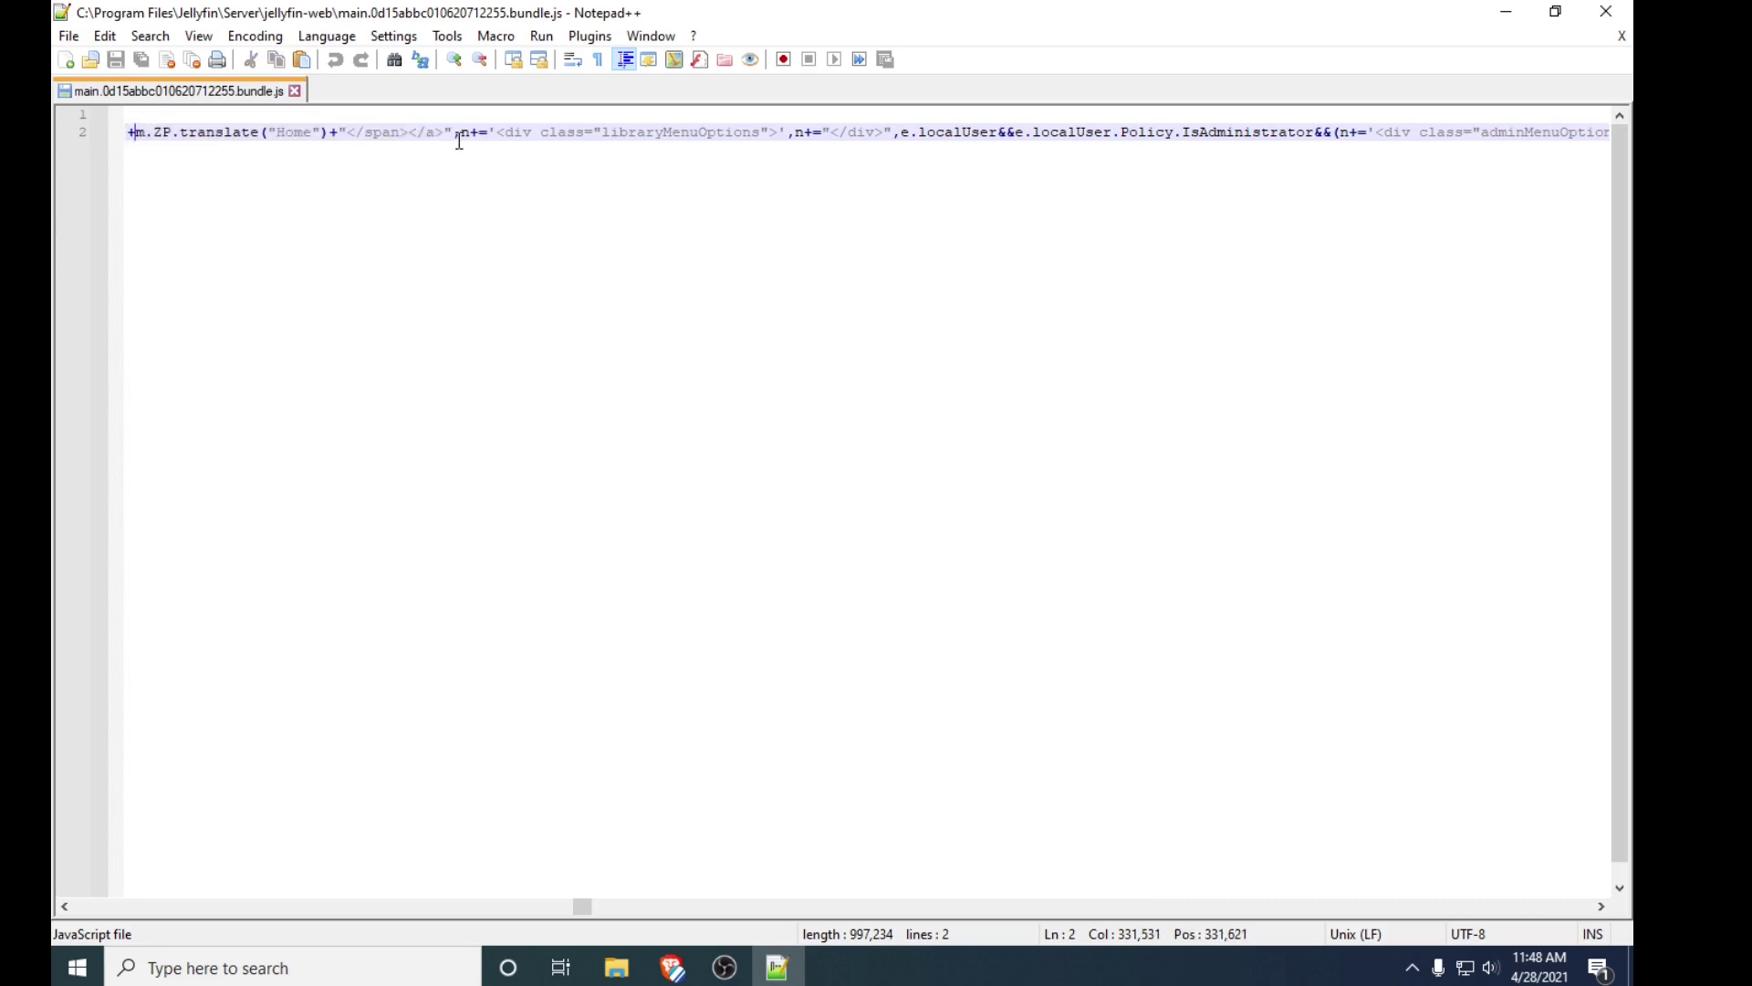
Step: Copy the complete custom menu link code from step 3 of the Reddit tutorial
{"action": "mouse_move", "coordinate": [673, 968]}
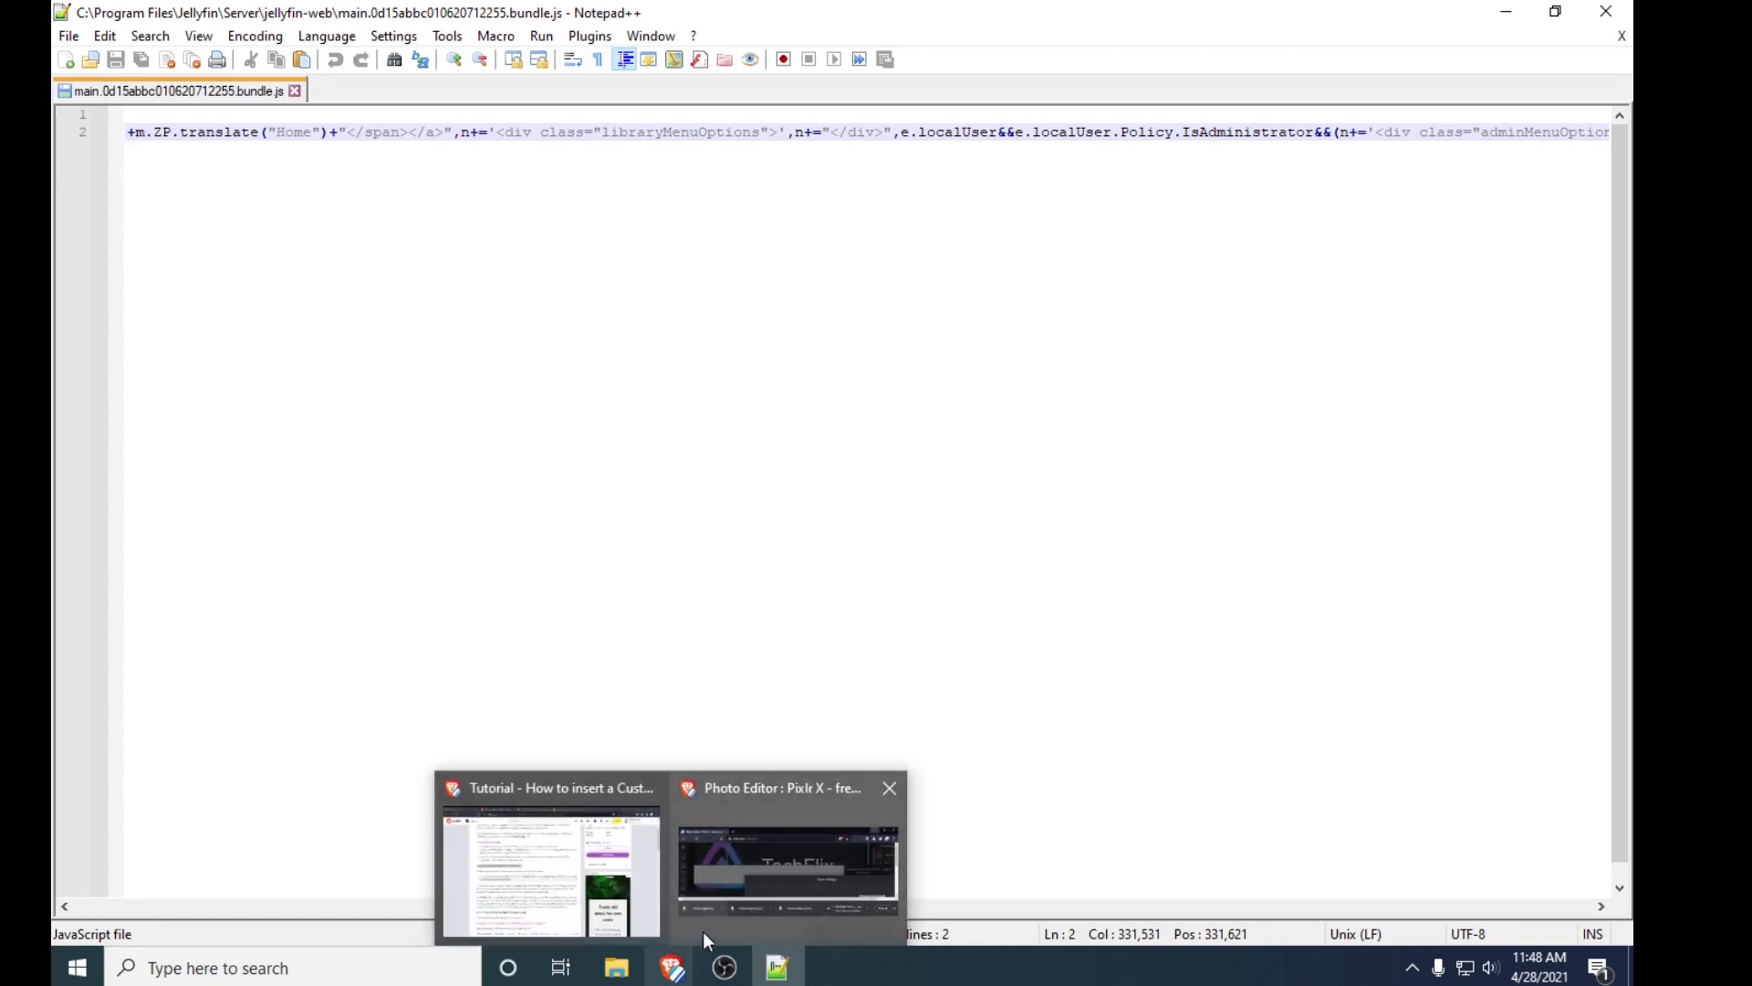
{"action": "left_click", "coordinate": [552, 867]}
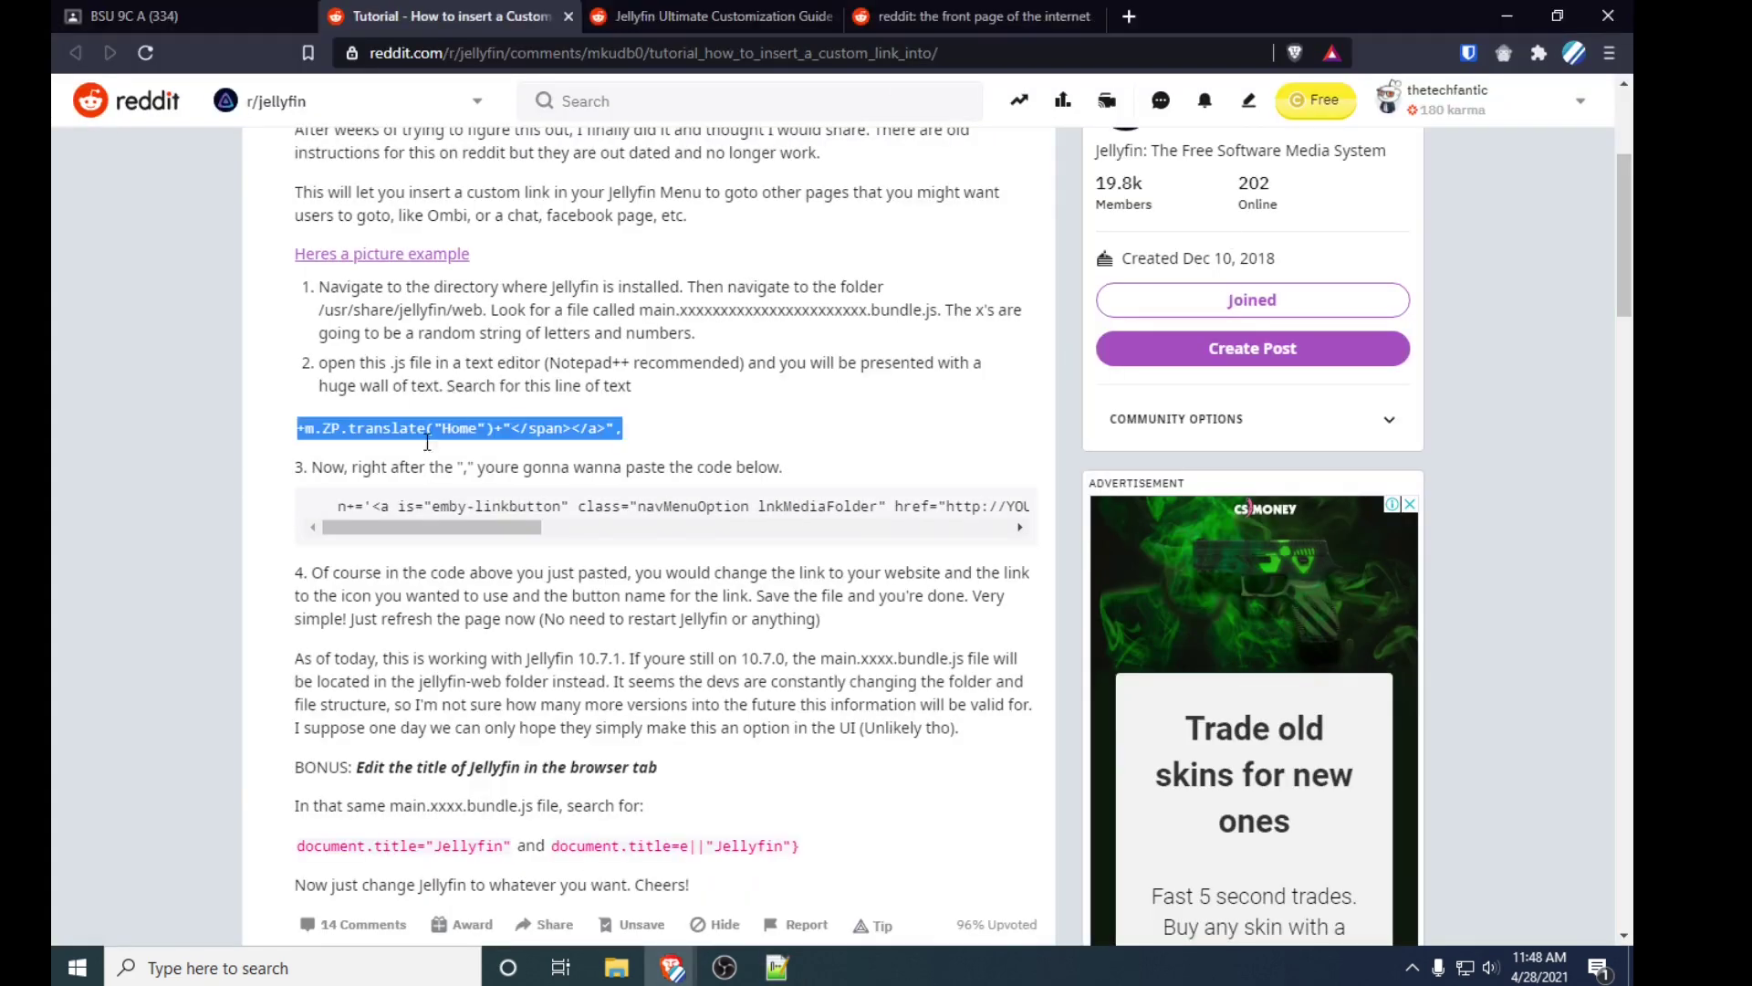
{"action": "left_click_drag", "start_coordinate": [337, 511], "coordinate": [260, 505]}
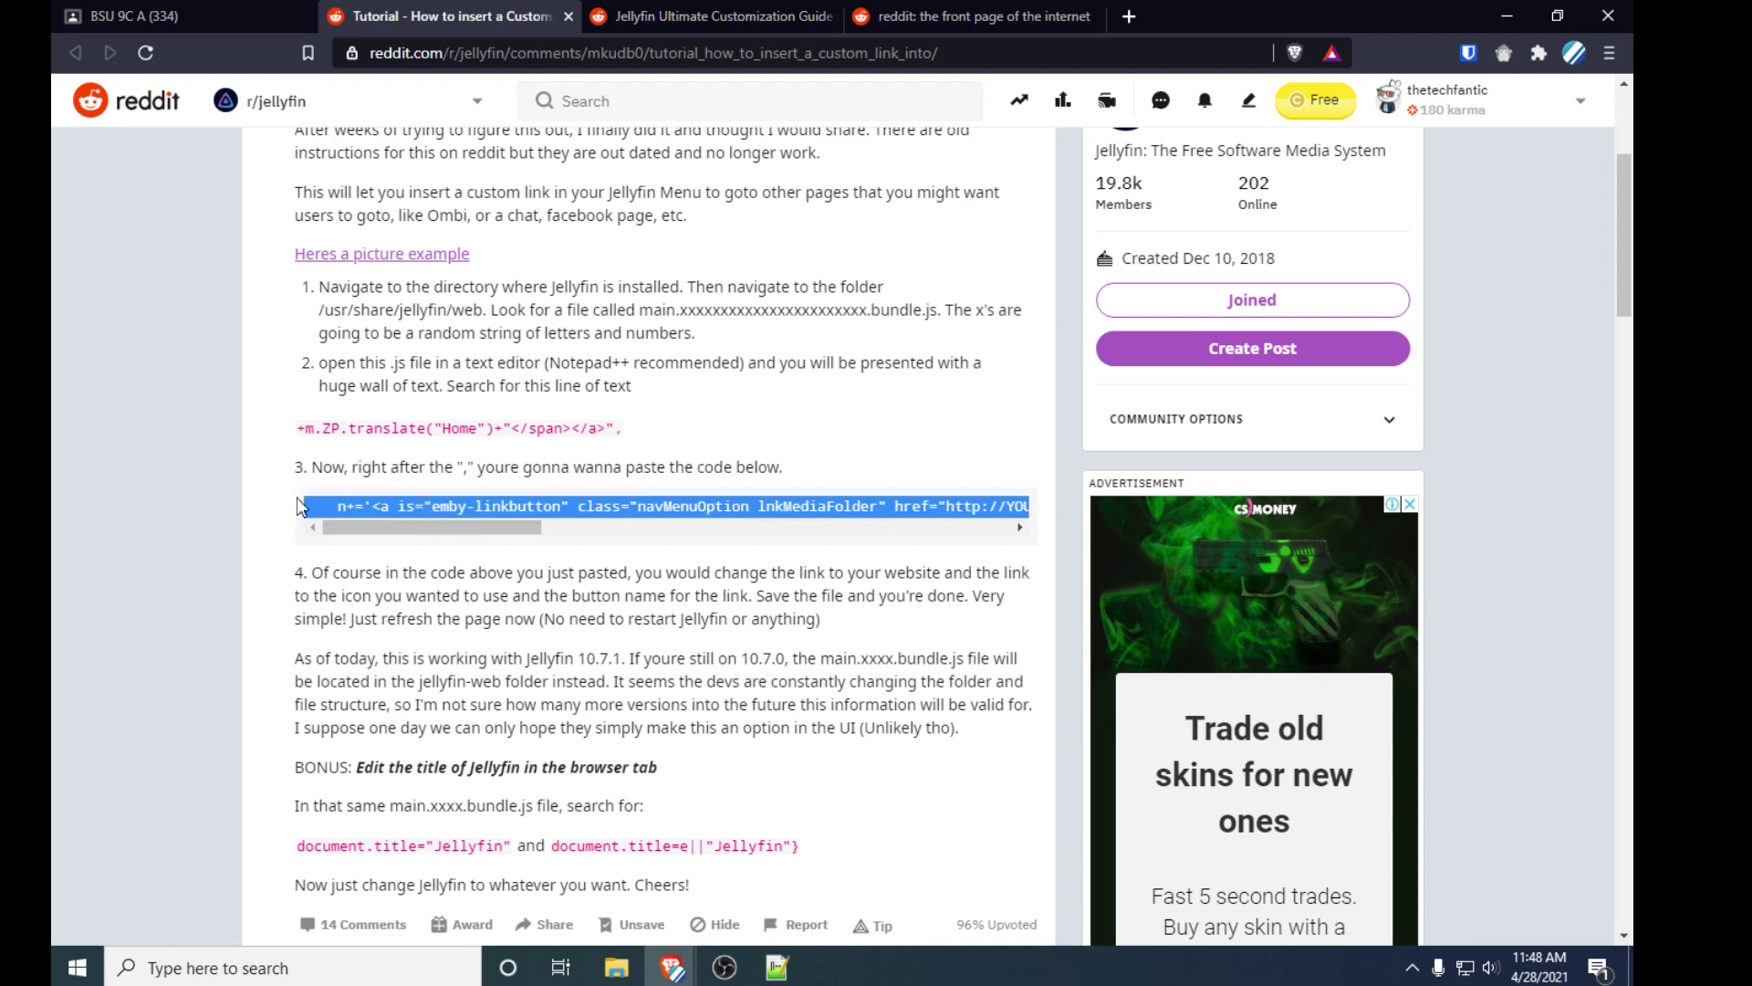
{"action": "left_click", "coordinate": [336, 511]}
{"action": "left_click_drag", "start_coordinate": [354, 511], "coordinate": [1028, 510]}
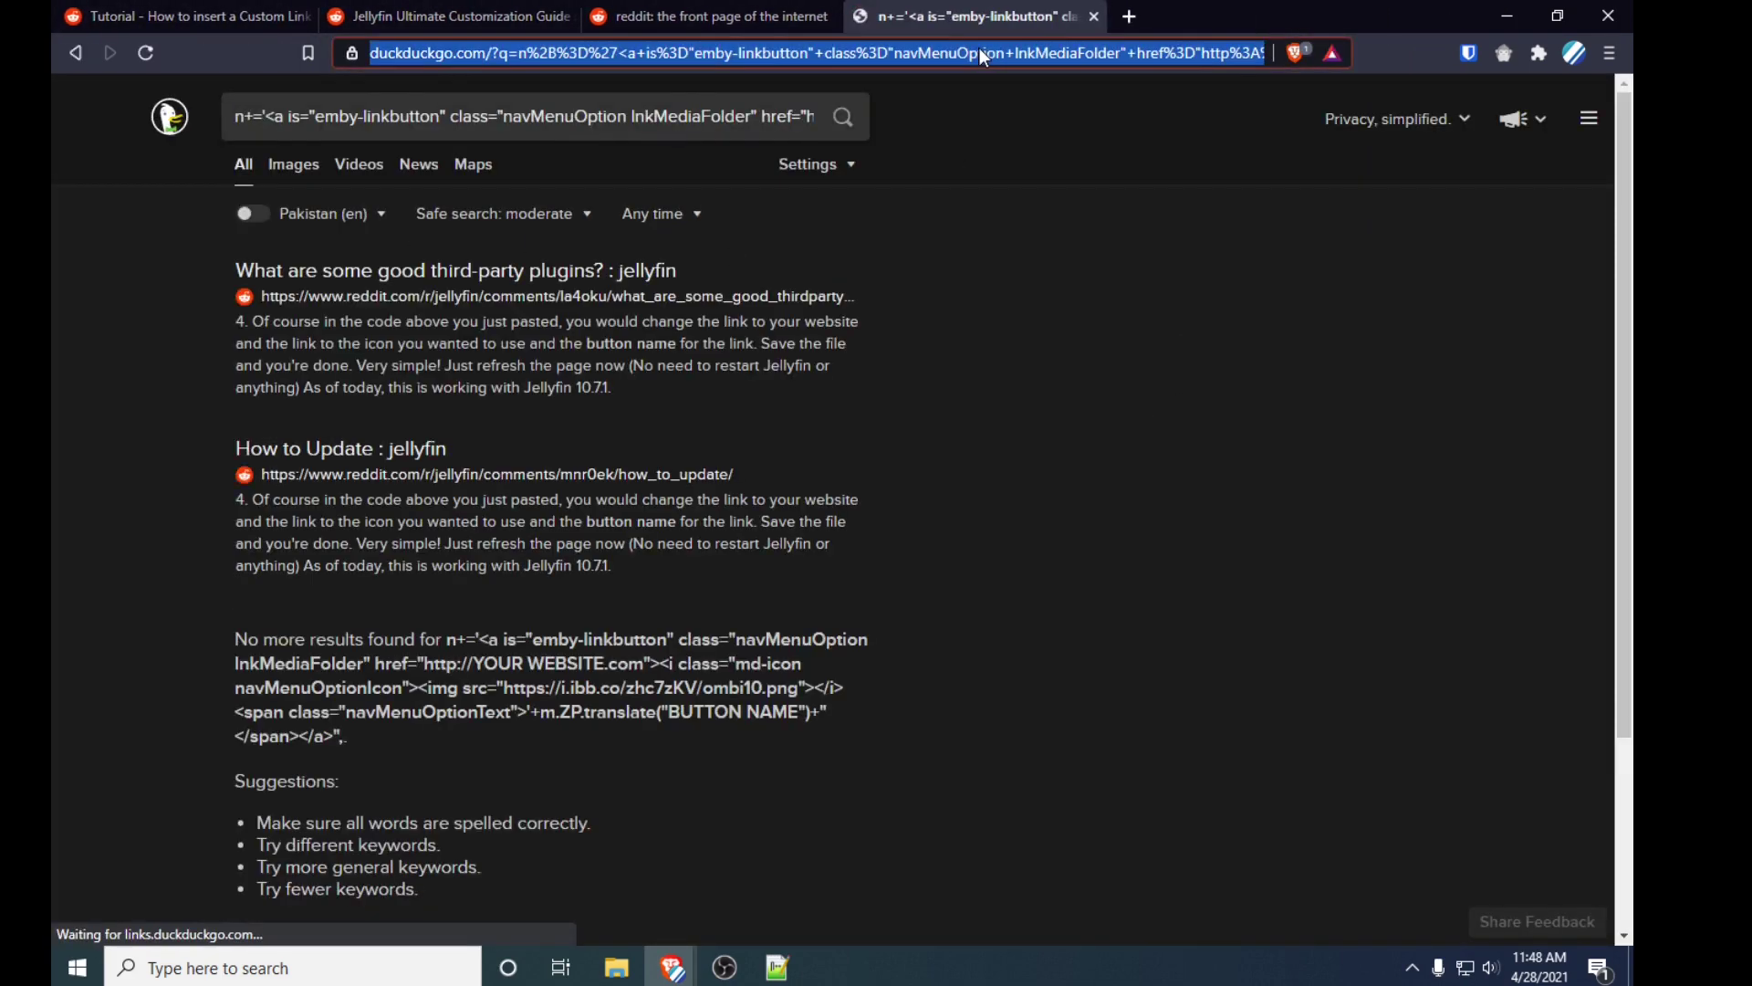
{"action": "left_click", "coordinate": [980, 48]}
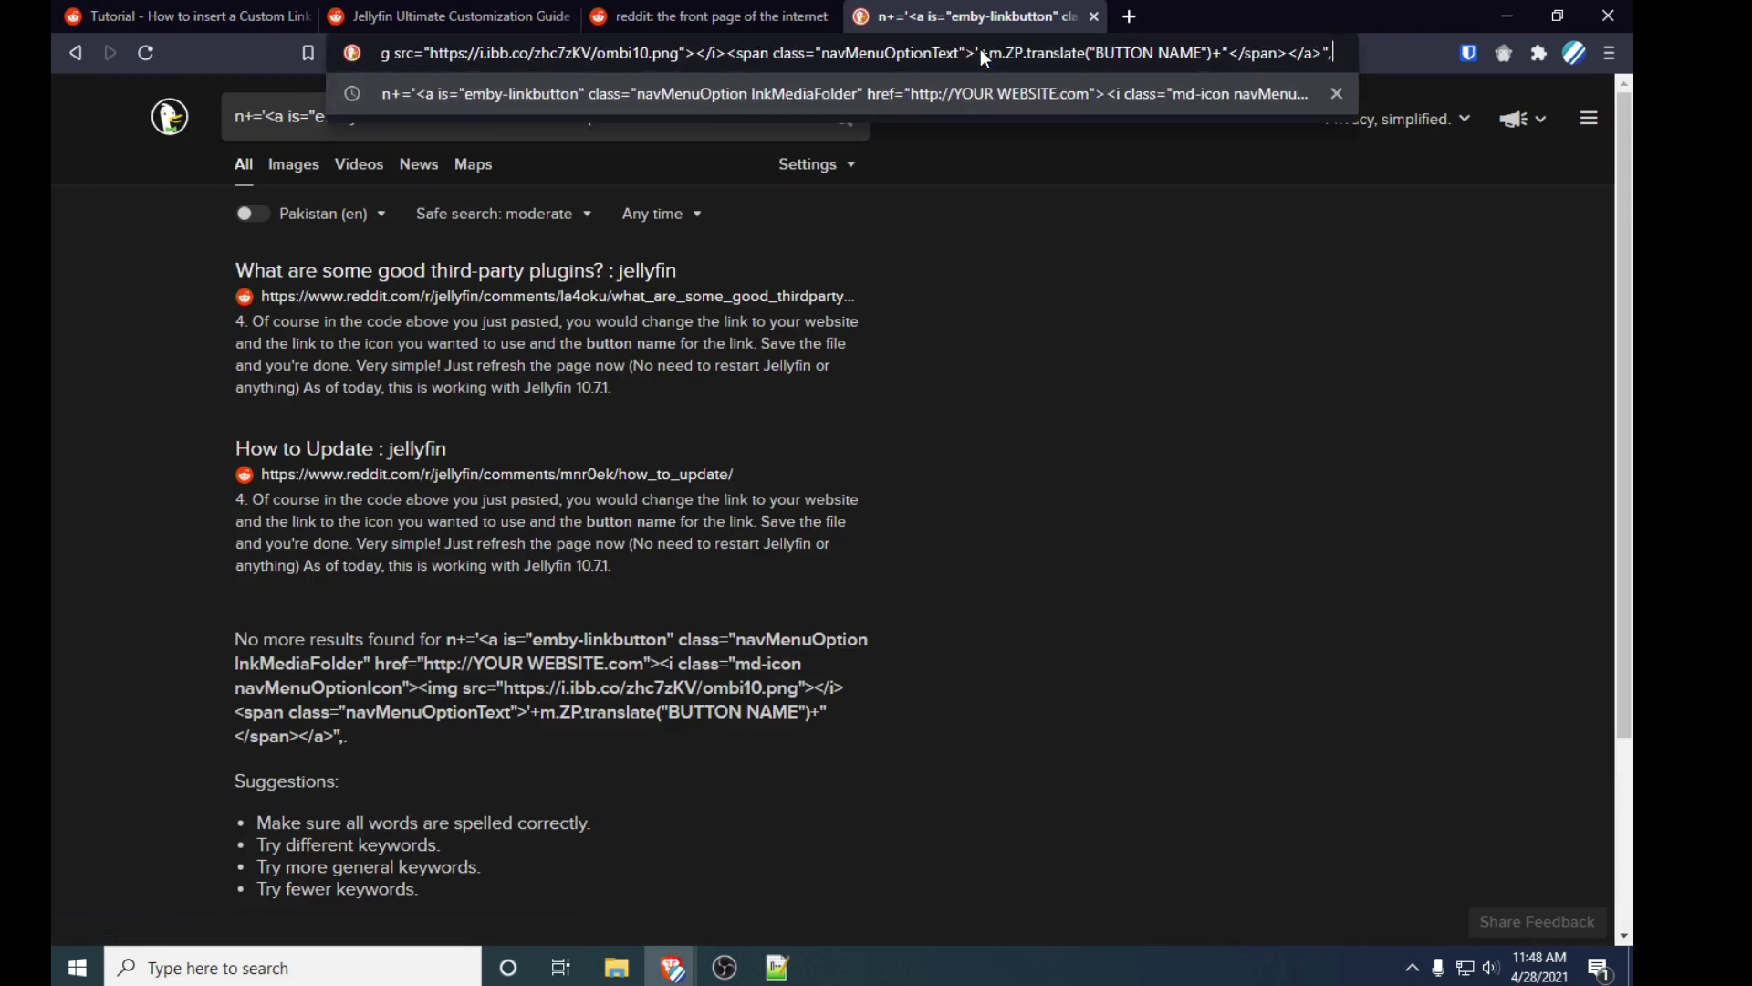
{"action": "middle_click", "coordinate": [874, 19]}
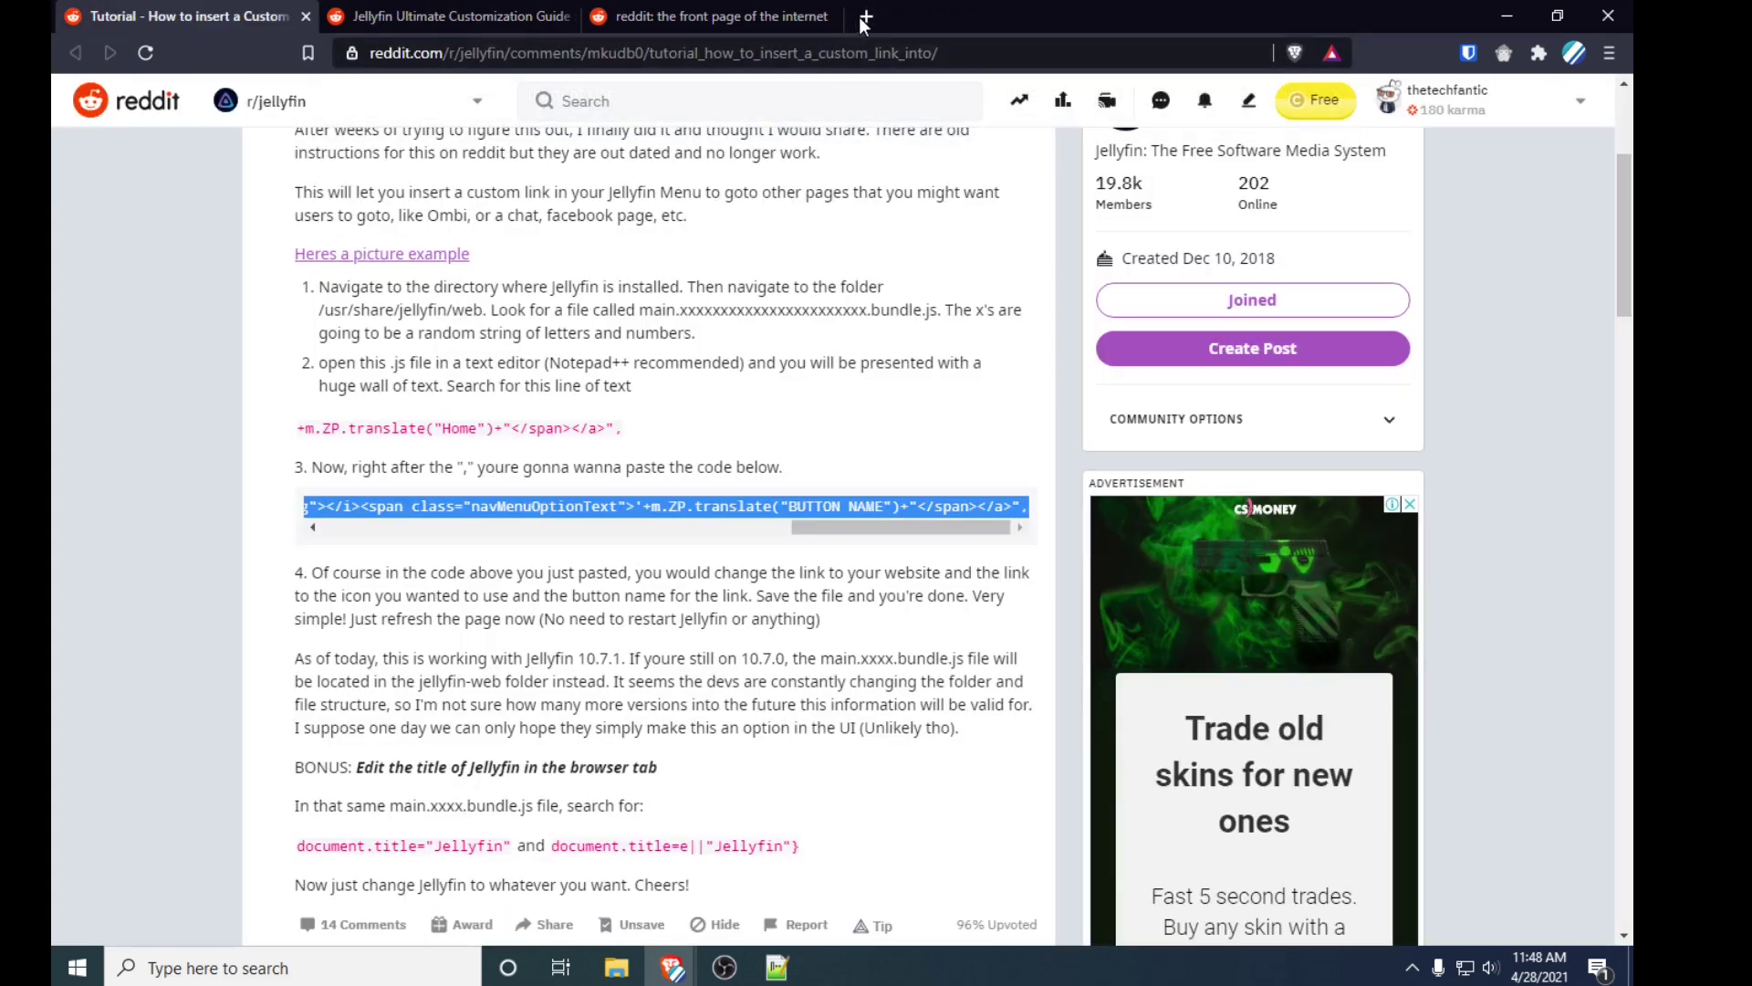
Step: Paste the link code into a new browser tab's address field and replace BUTTON NAME with YoutubeE
{"action": "left_click", "coordinate": [863, 17]}
{"action": "key", "text": "ctrl+v"}
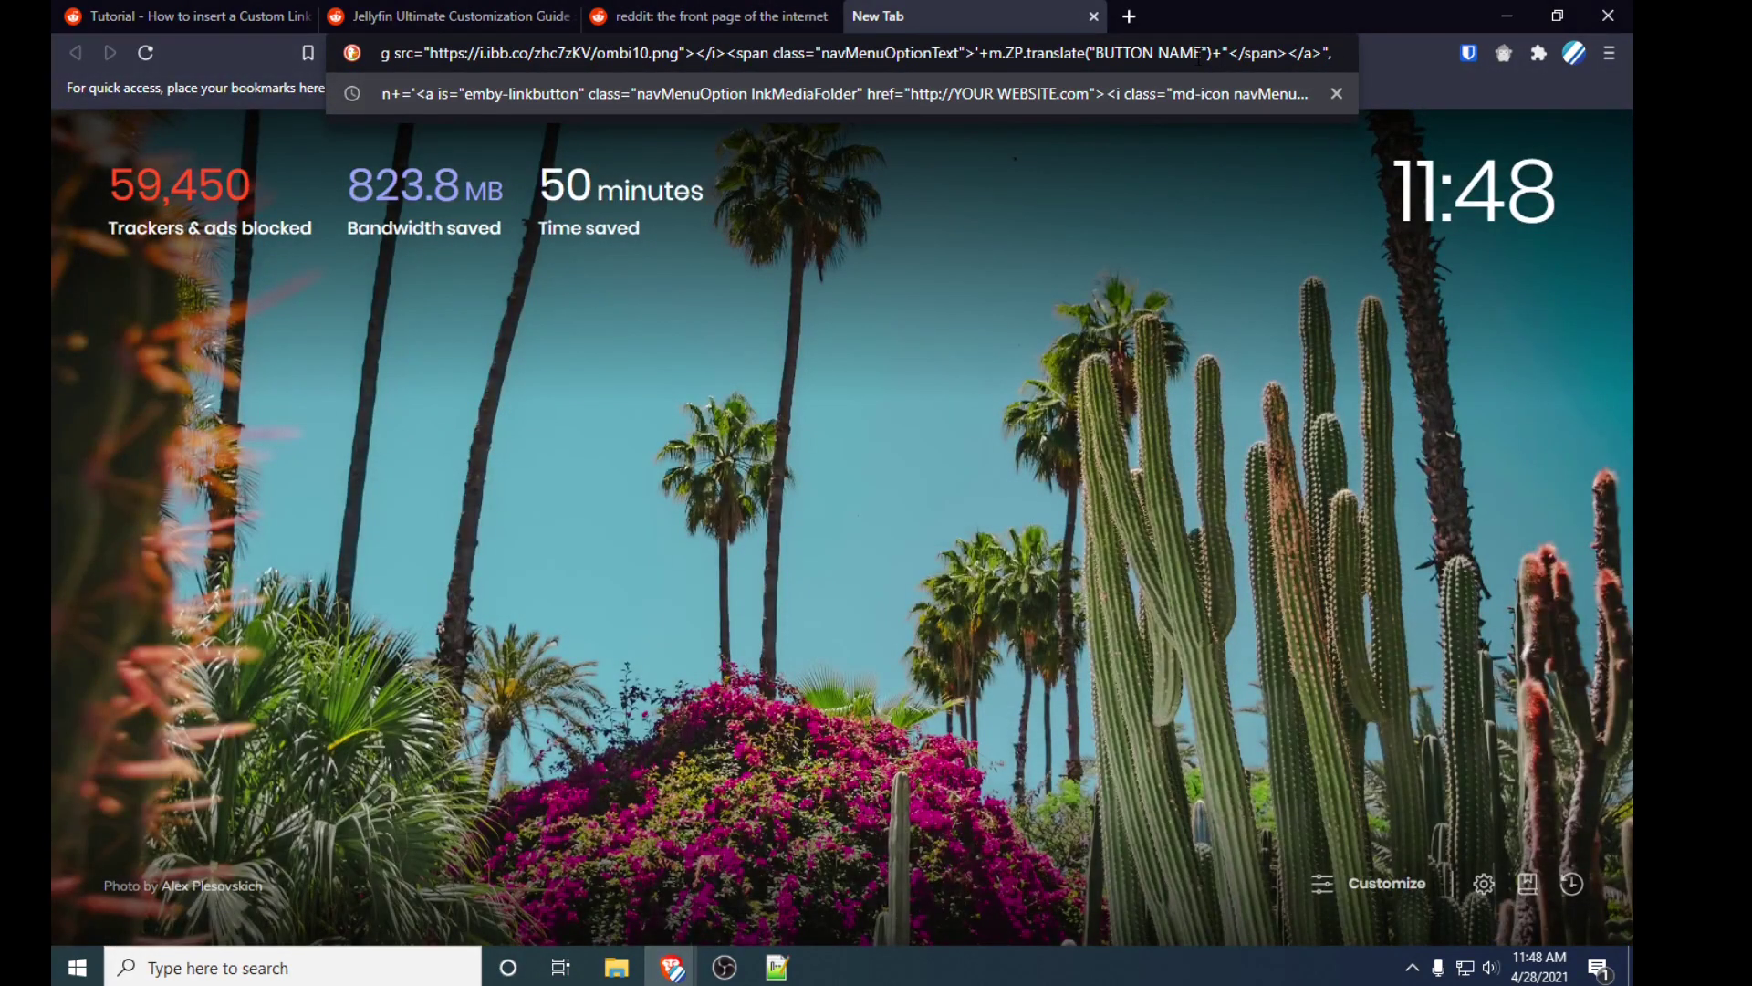
{"action": "left_click_drag", "start_coordinate": [1197, 55], "coordinate": [1123, 55]}
{"action": "type", "text": "EYoutube"}
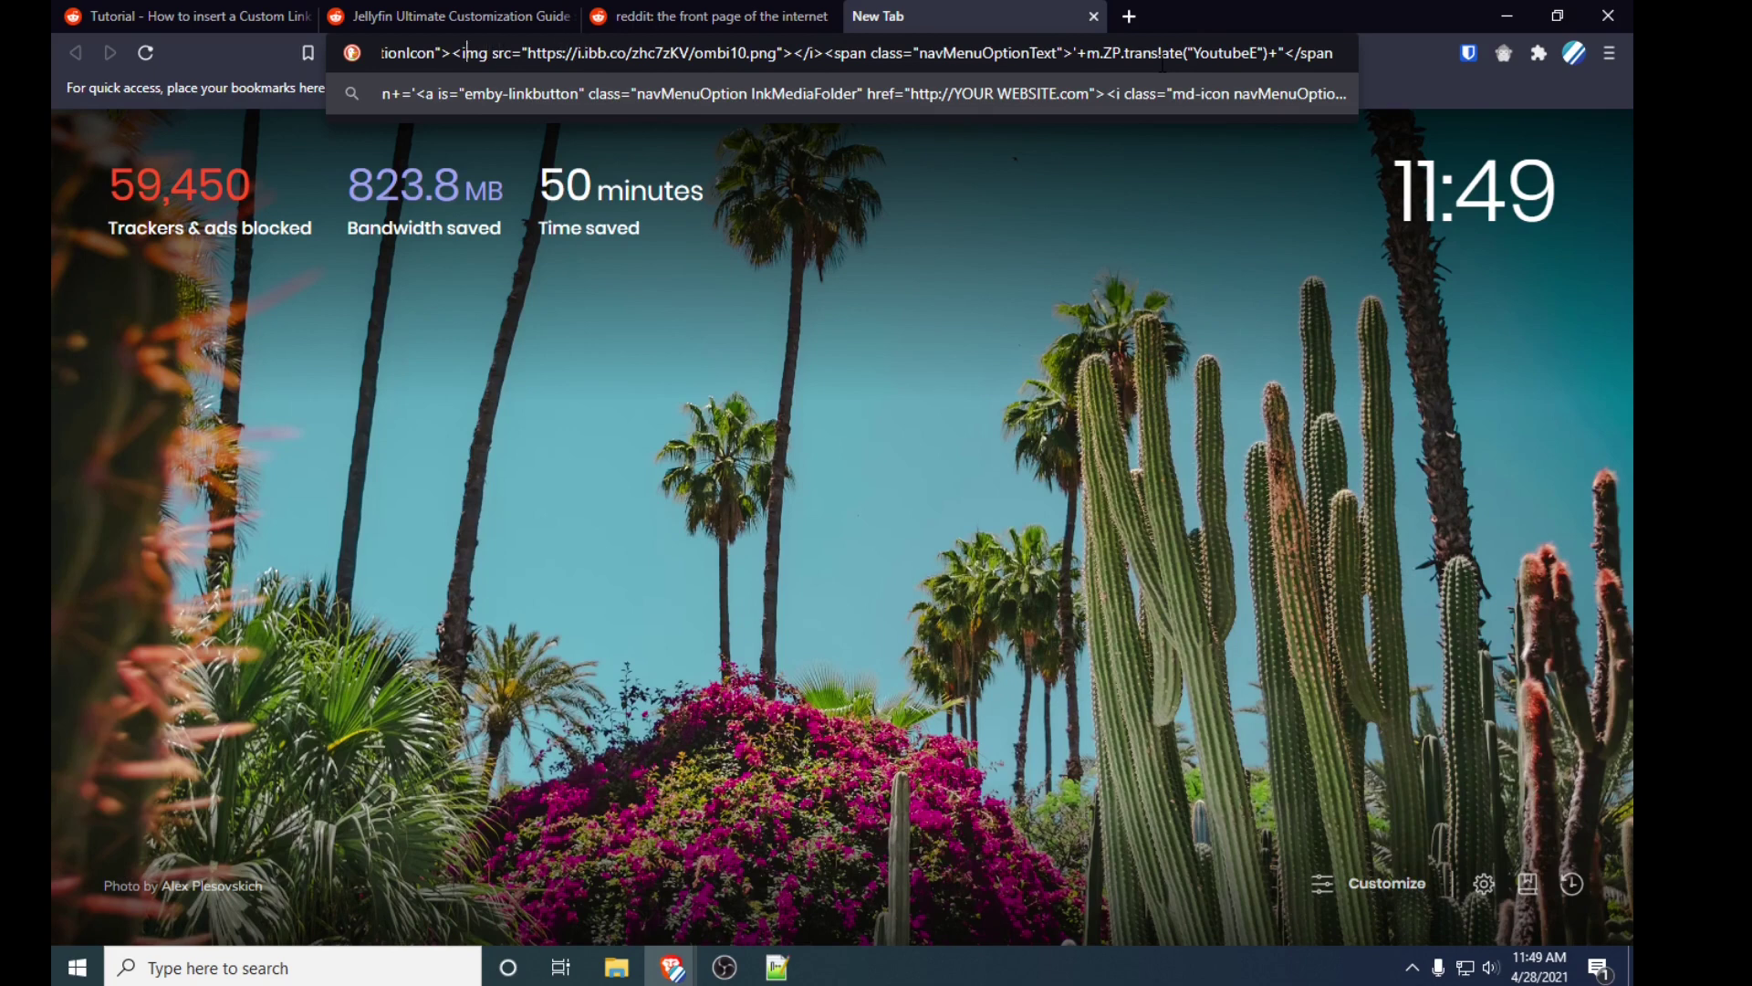
{"action": "key", "text": "Left"}
{"action": "key", "text": "Left"}
{"action": "key", "text": "Left"}
{"action": "key", "text": "Left"}
{"action": "key", "text": "Left"}
{"action": "key", "text": "Left"}
{"action": "key", "text": "Left"}
{"action": "key", "text": "Left"}
{"action": "key", "text": "Left"}
{"action": "key", "text": "Left"}
{"action": "key", "text": "Left"}
{"action": "key", "text": "Left"}
{"action": "key", "text": "Left"}
{"action": "key", "text": "Left"}
{"action": "key", "text": "Left"}
{"action": "key", "text": "Left"}
{"action": "key", "text": "Left"}
{"action": "key", "text": "Left"}
{"action": "key", "text": "Left"}
{"action": "key", "text": "Left"}
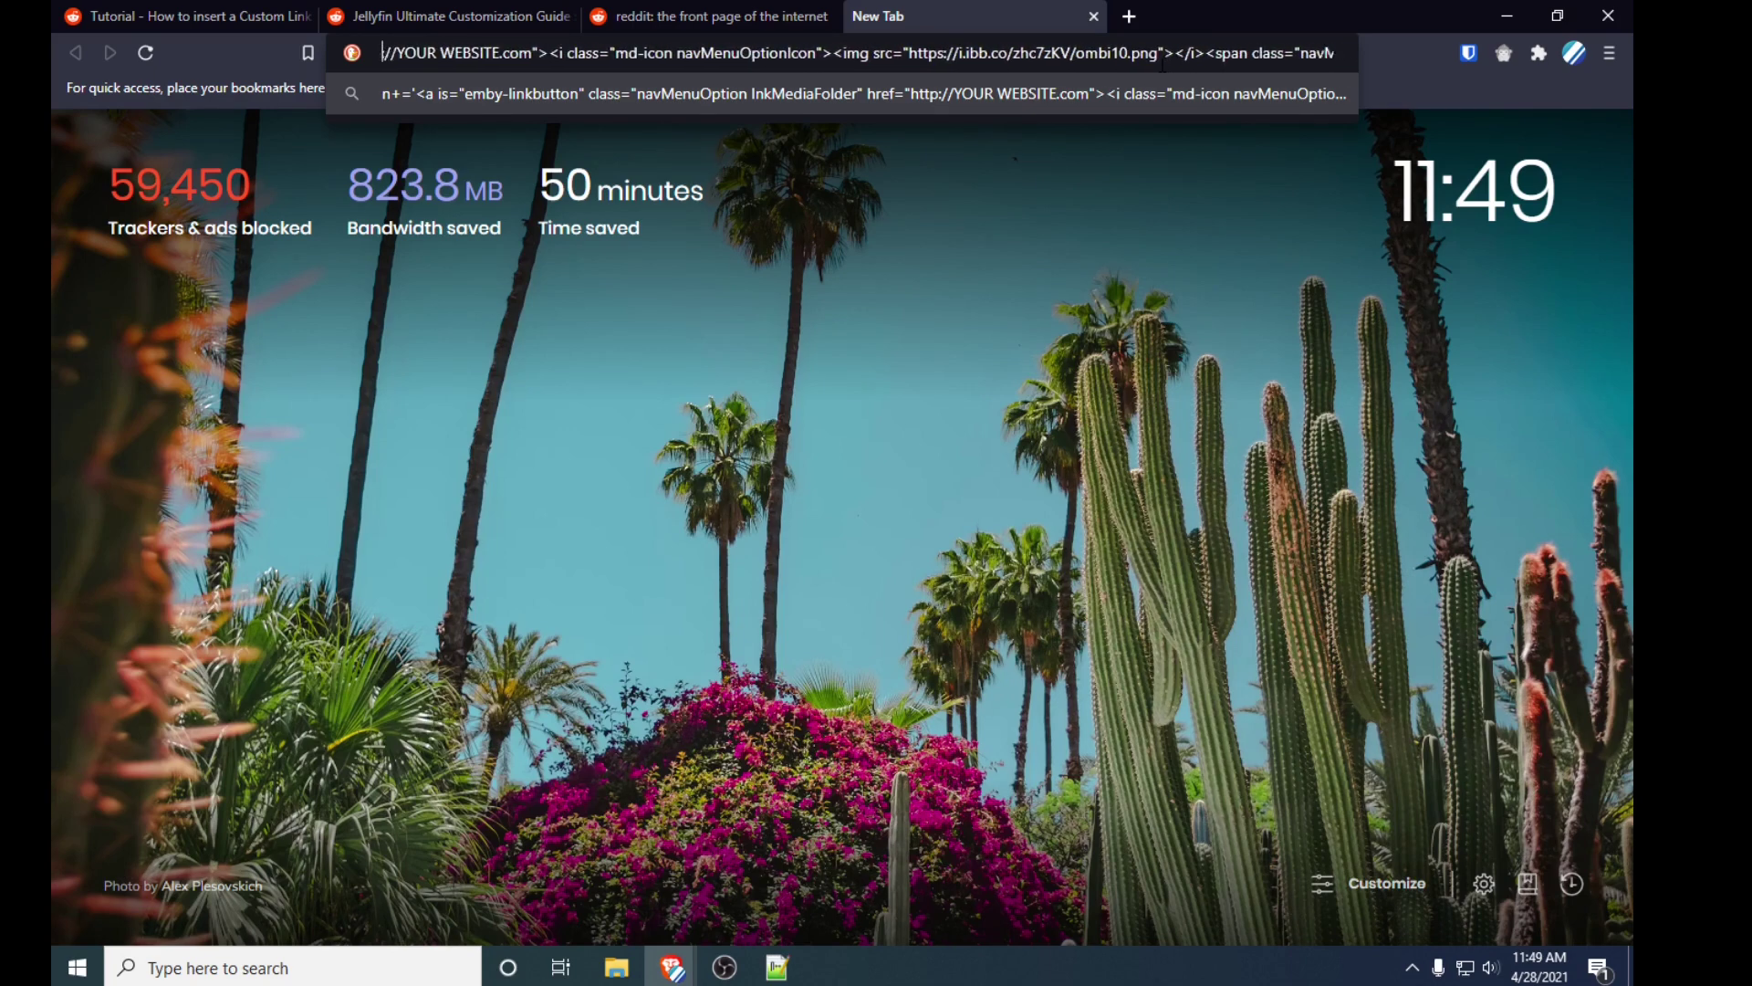
{"action": "key", "text": "Left"}
{"action": "key", "text": "Left"}
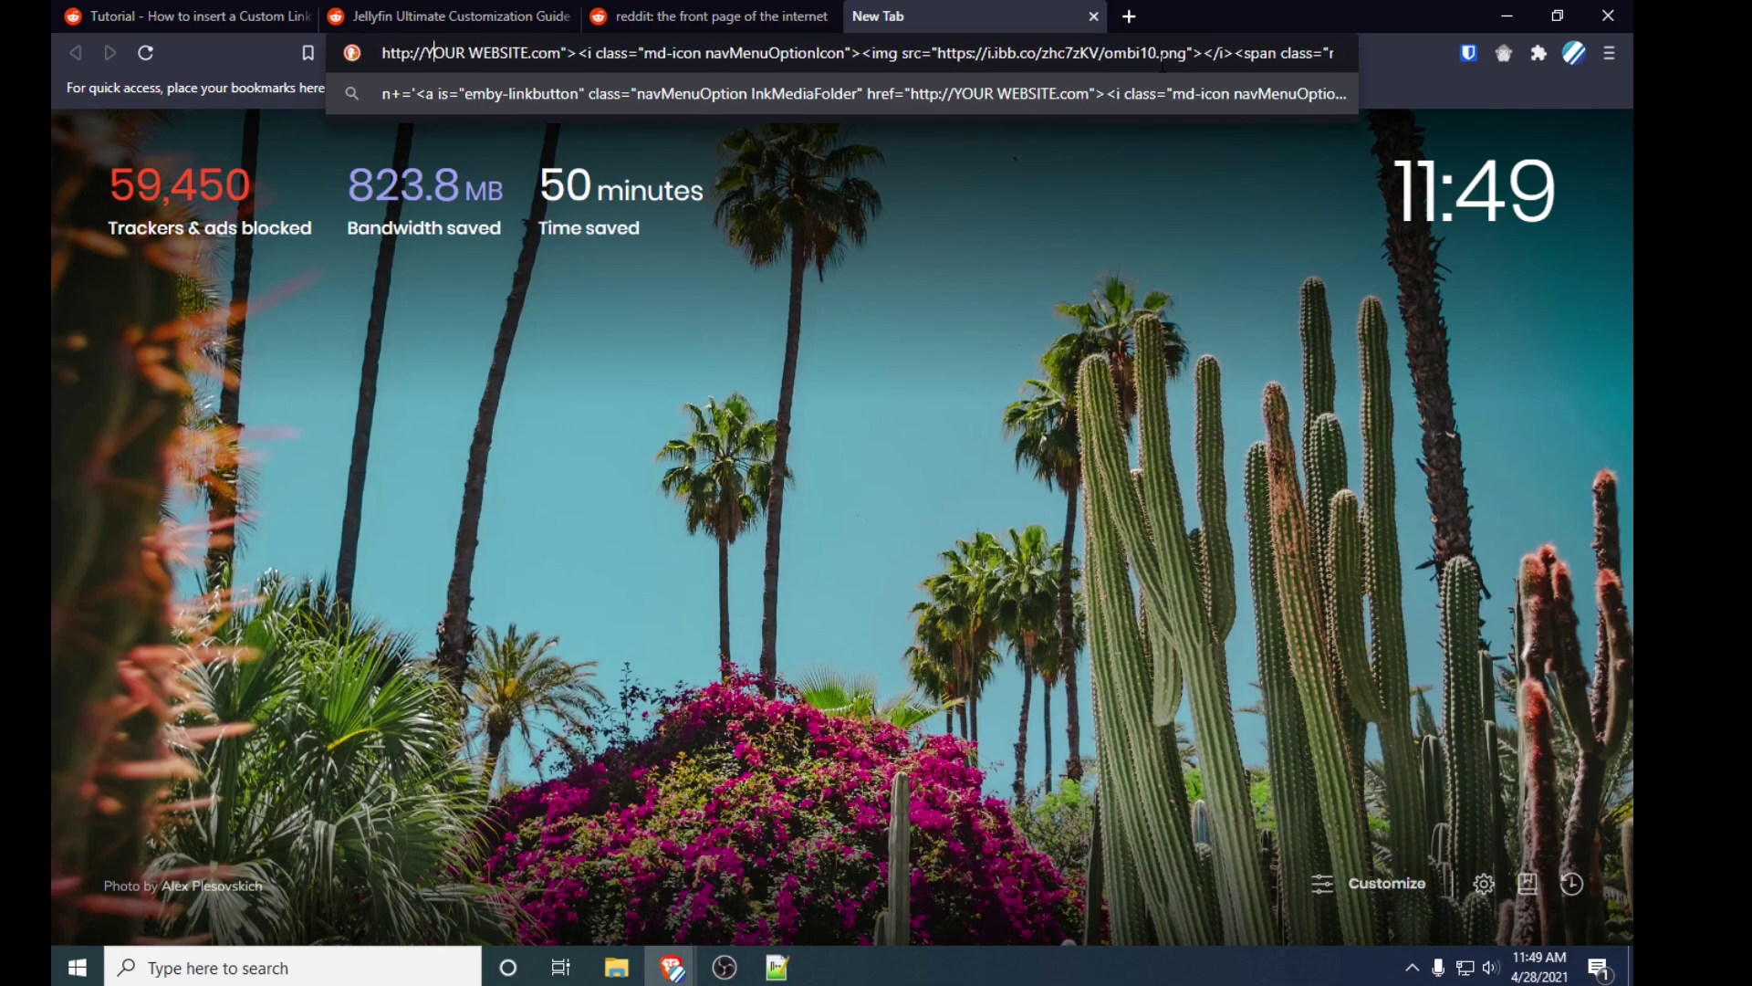
{"action": "type", "text": "s"}
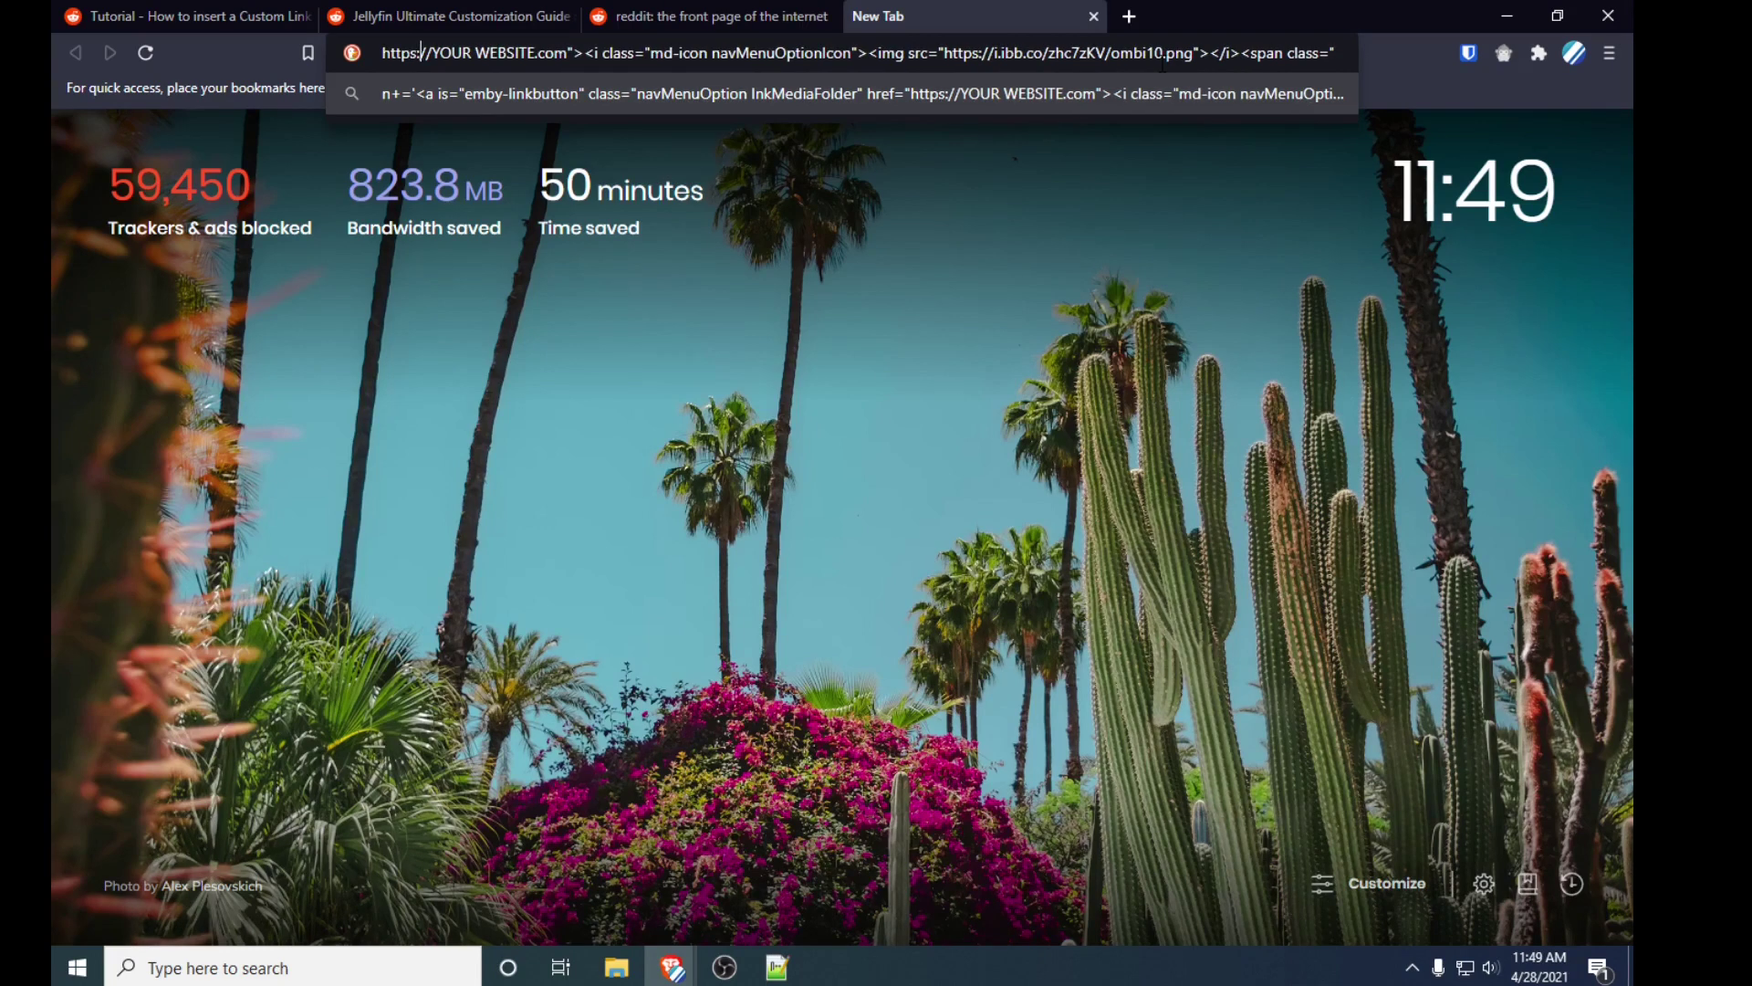
{"action": "key", "text": "BackSpace"}
{"action": "key", "text": "BackSpace"}
{"action": "key", "text": "BackSpace"}
{"action": "key", "text": "BackSpace"}
{"action": "key", "text": "BackSpace"}
{"action": "key", "text": "BackSpace"}
{"action": "key", "text": "BackSpace"}
{"action": "key", "text": "BackSpace"}
{"action": "key", "text": "BackSpace"}
{"action": "key", "text": "BackSpace"}
{"action": "key", "text": "BackSpace"}
{"action": "key", "text": "BackSpace"}
{"action": "type", "text": "youtube"}
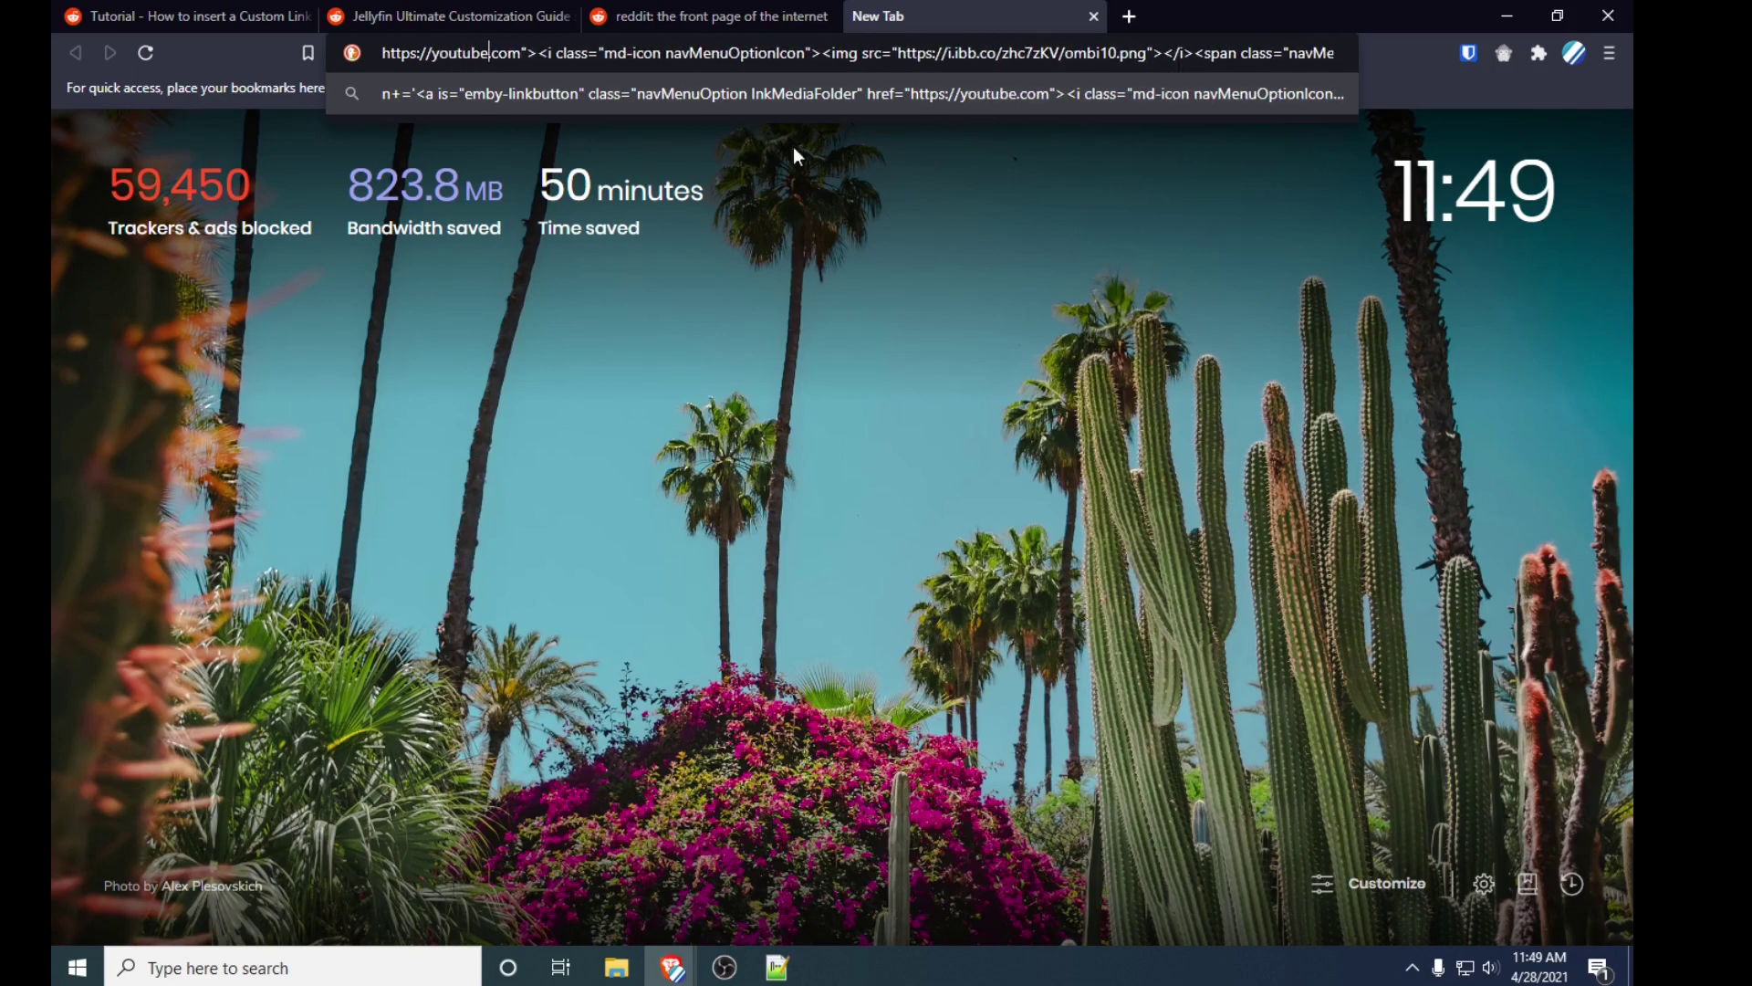
Step: Insert the edited link code after the Home entry in the Notepad++ bundle file and save the file in administrator mode
{"action": "key", "text": "ctrl+a"}
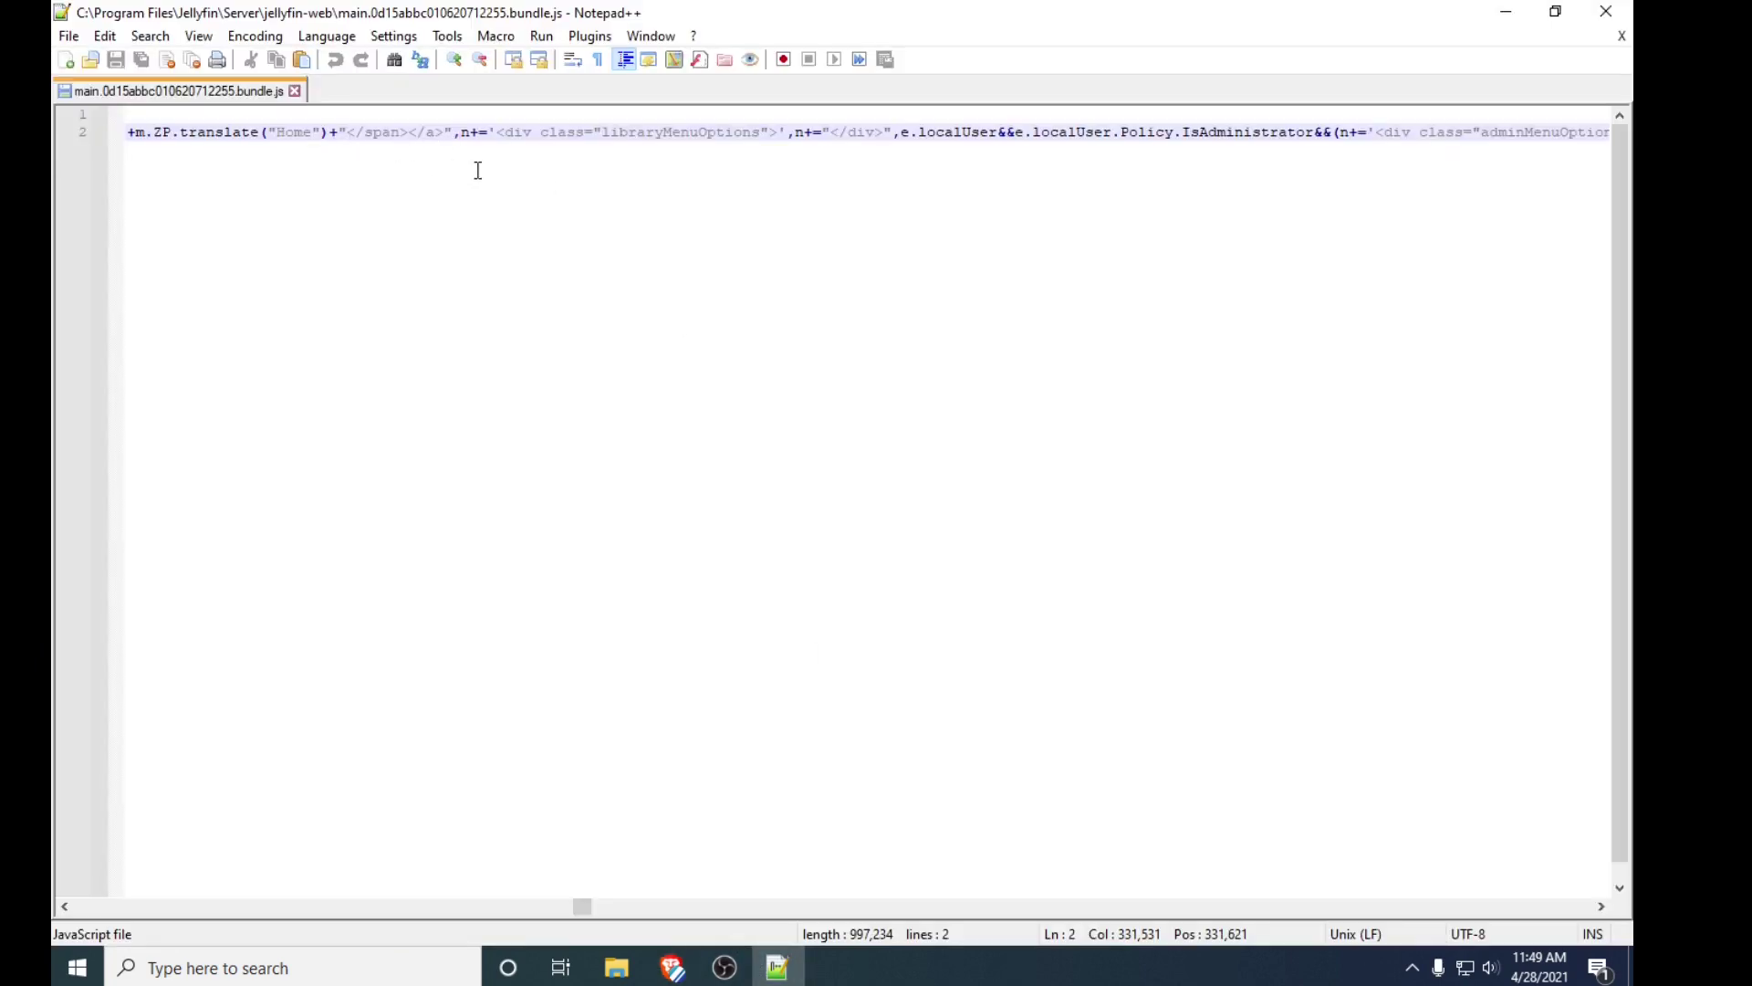
{"action": "key", "text": "ctrl+v"}
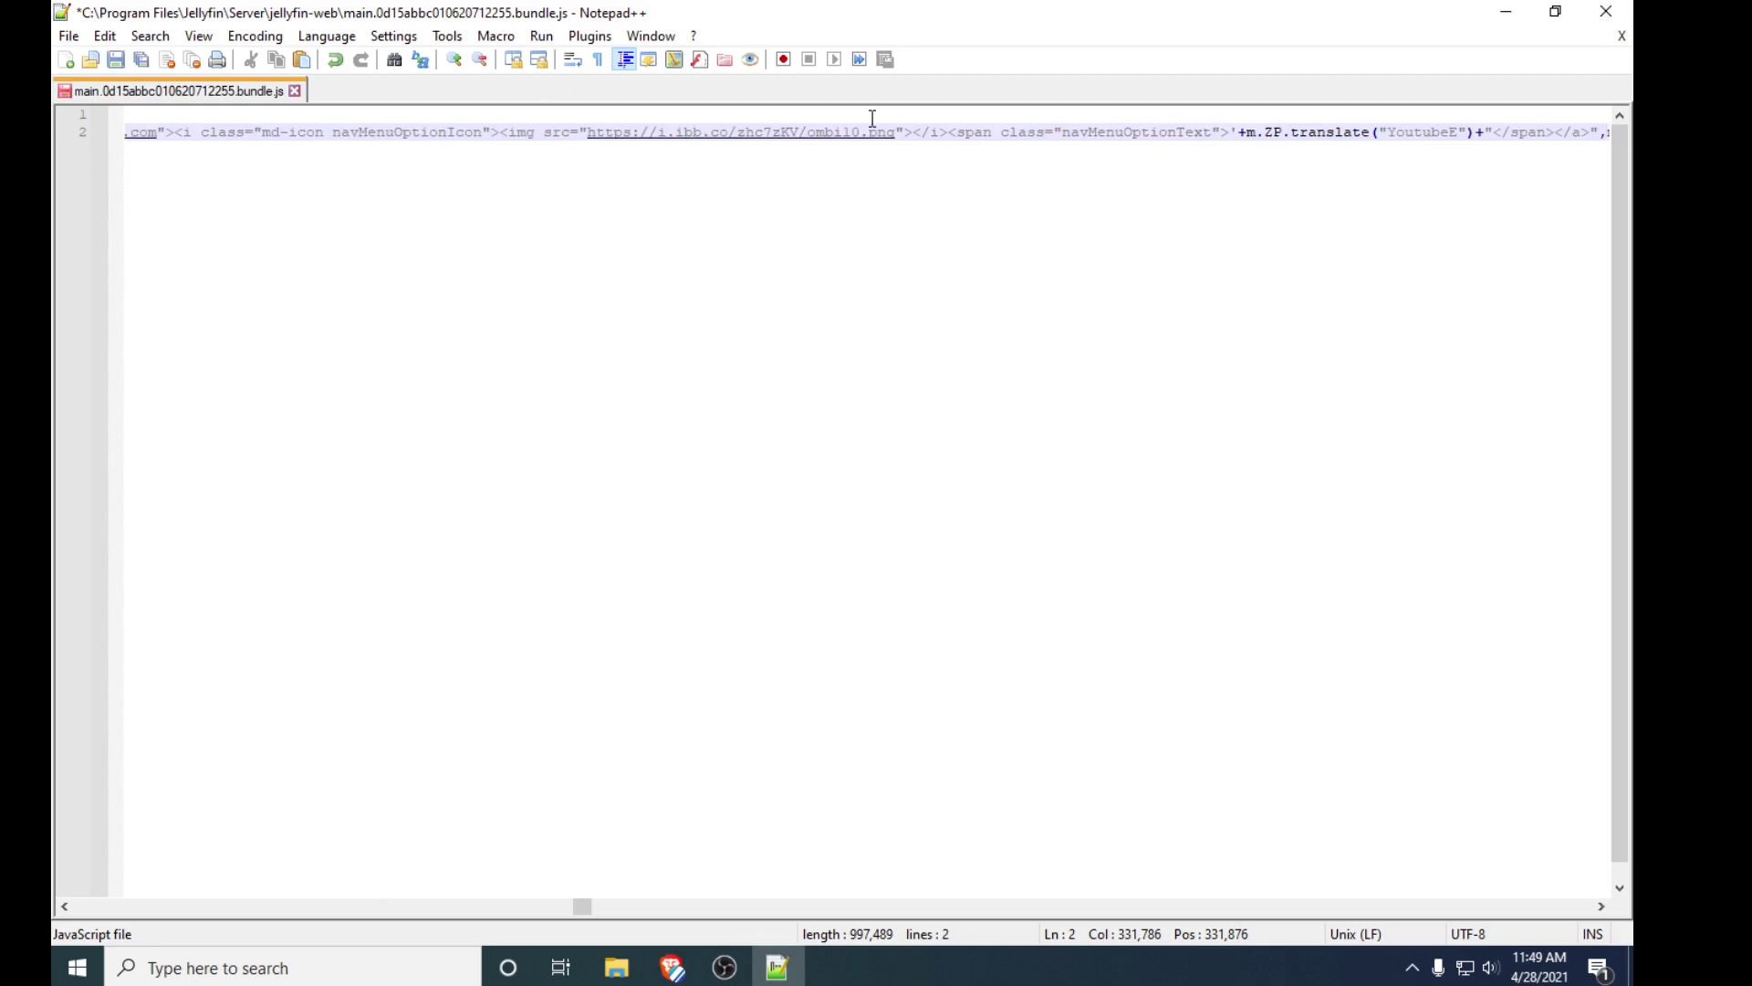
{"action": "key", "text": "ctrl+s"}
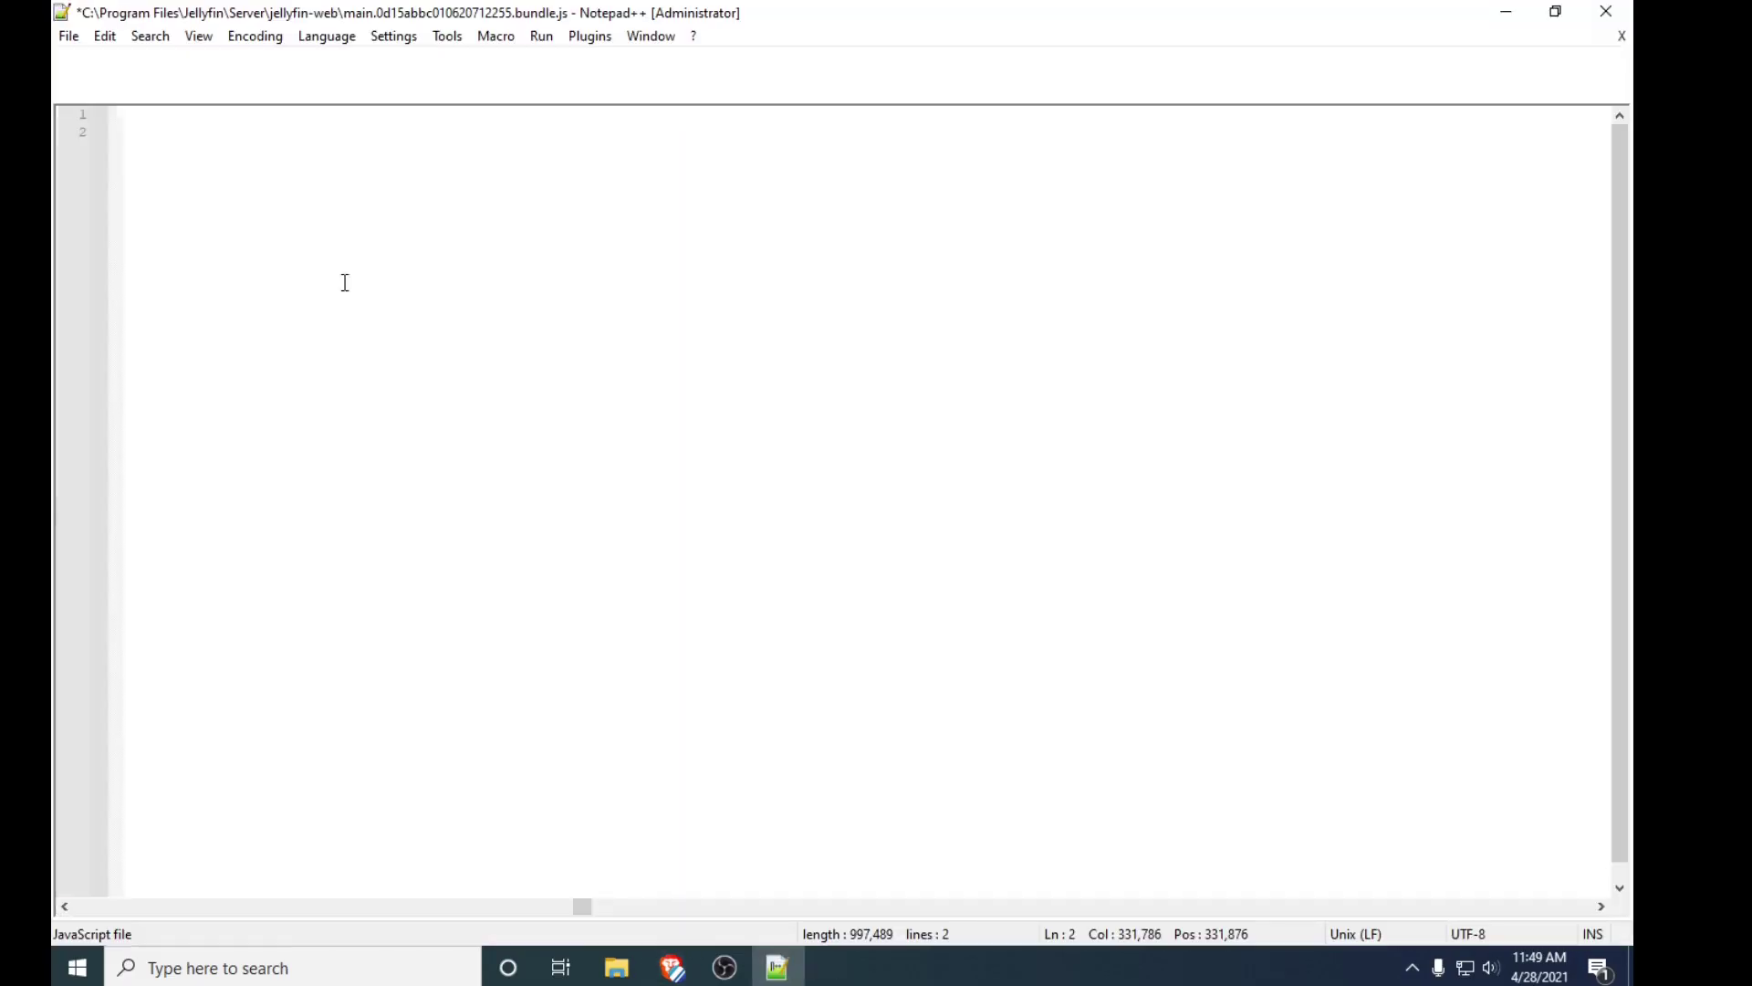
{"action": "key", "text": "ctrl+End"}
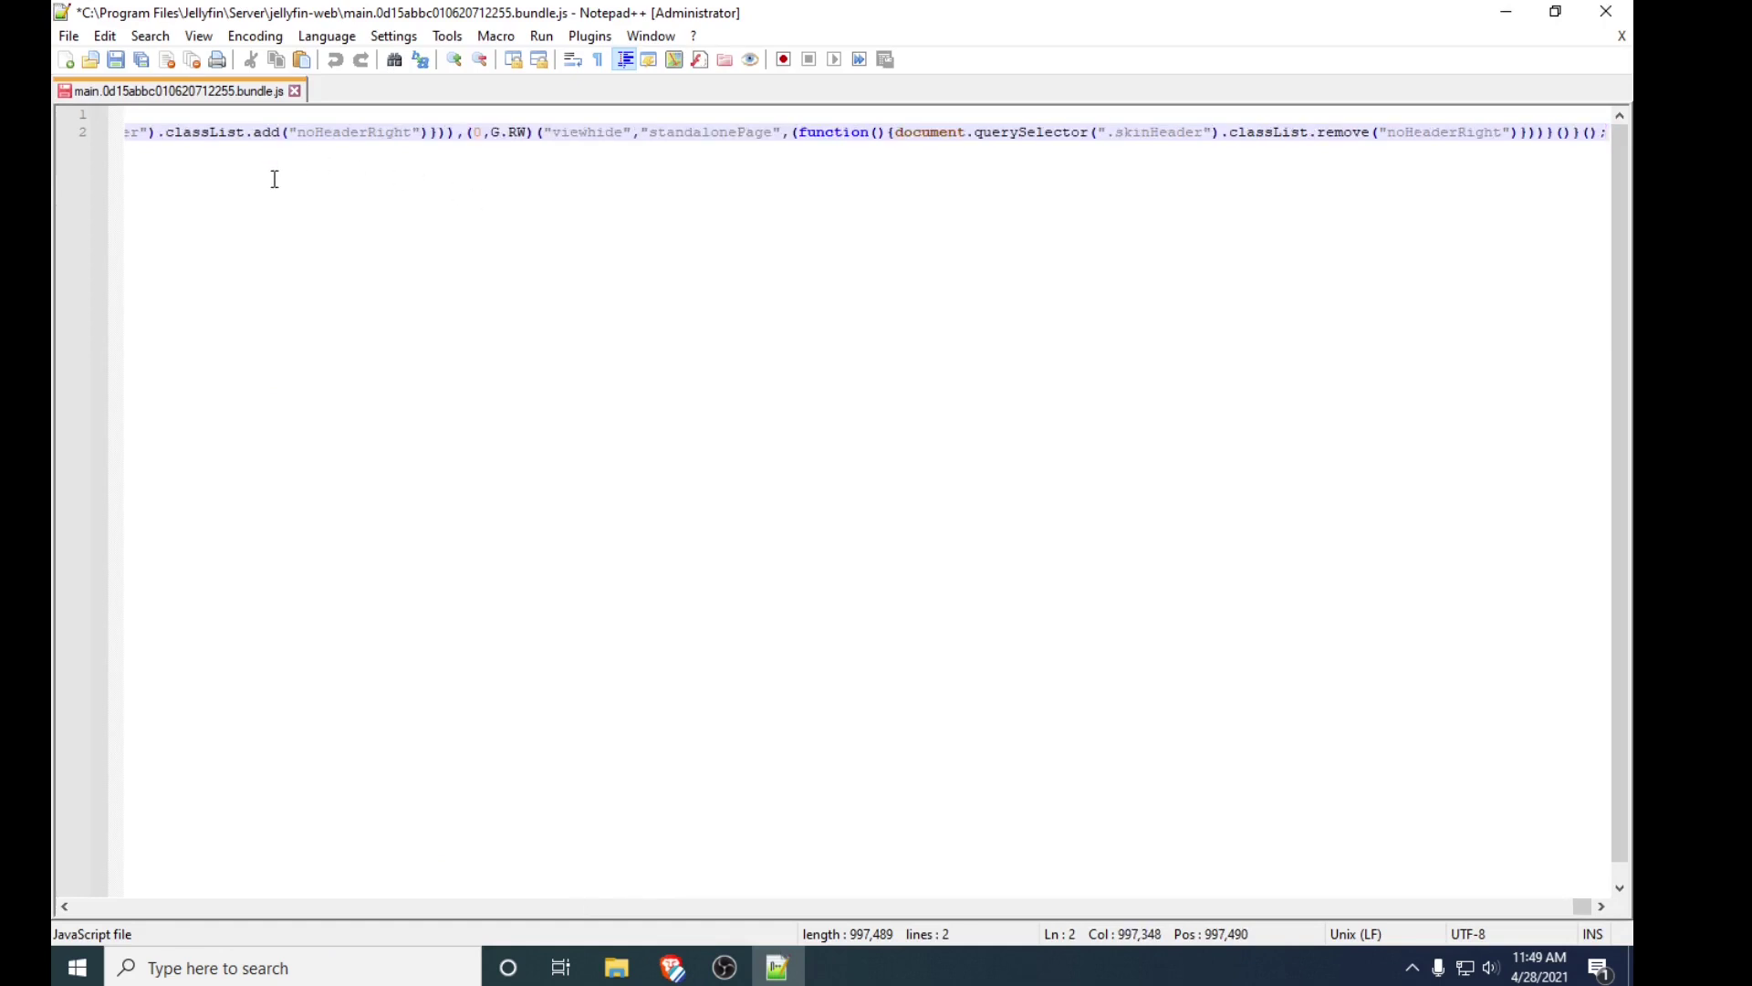
{"action": "key", "text": "ctrl+s"}
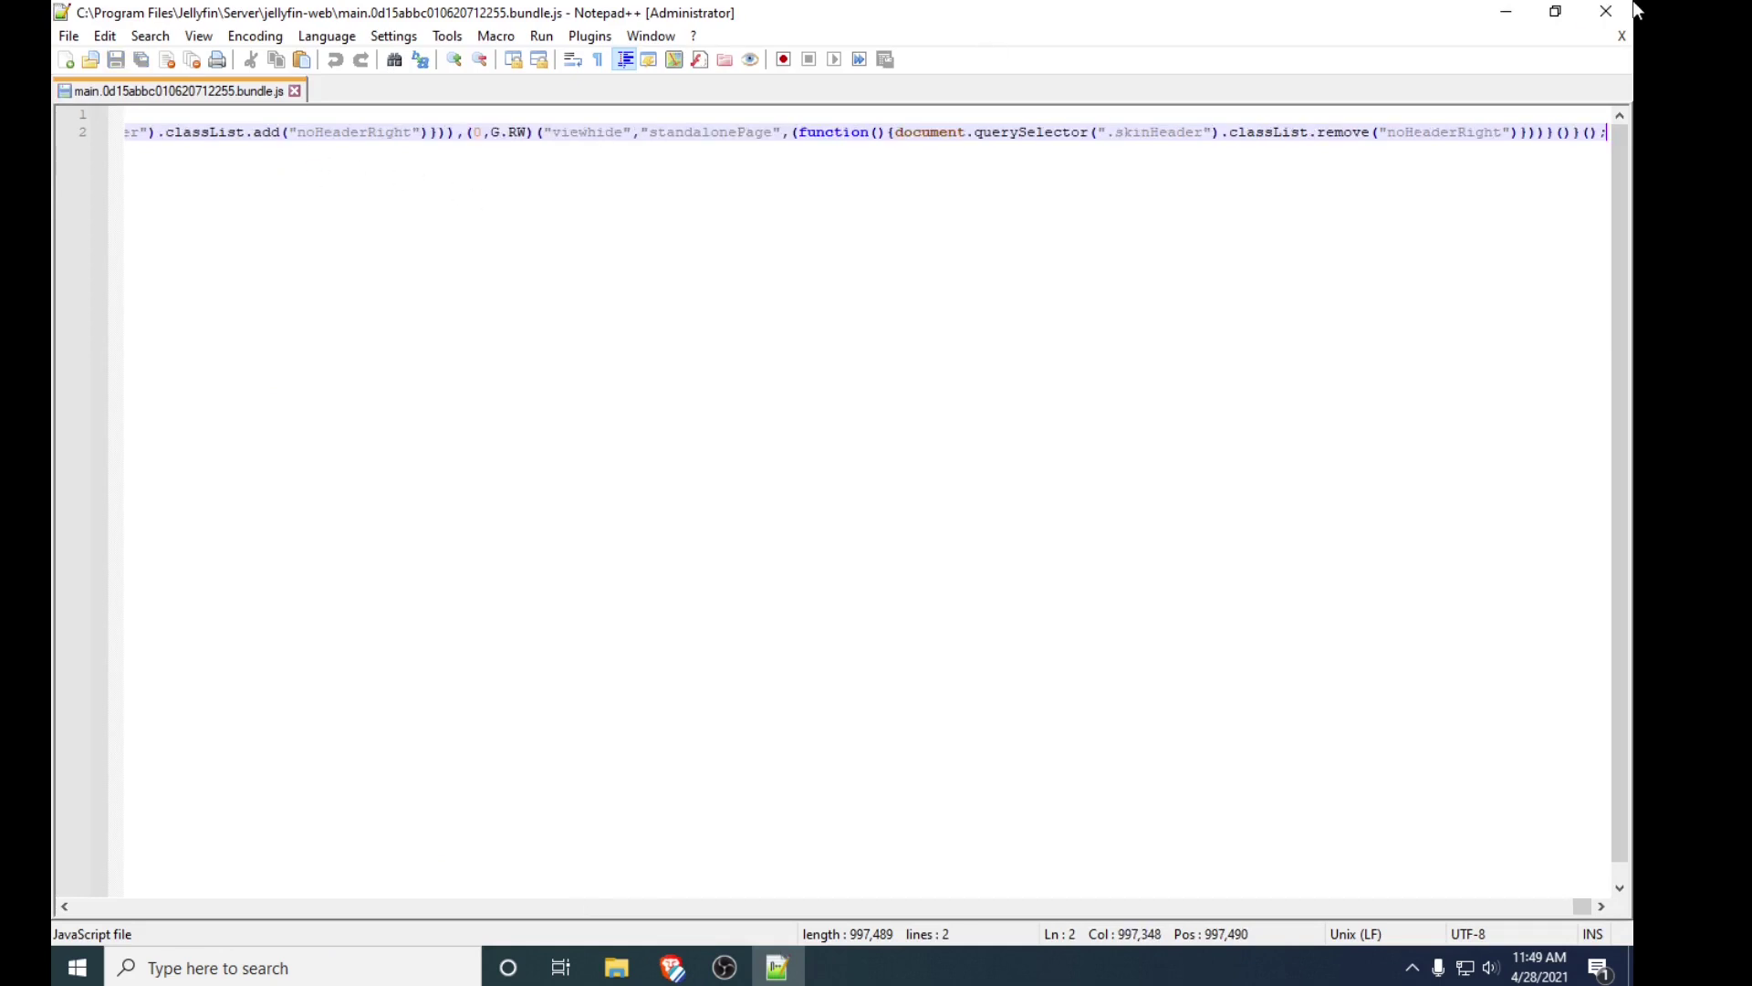
{"action": "left_click", "coordinate": [1606, 11]}
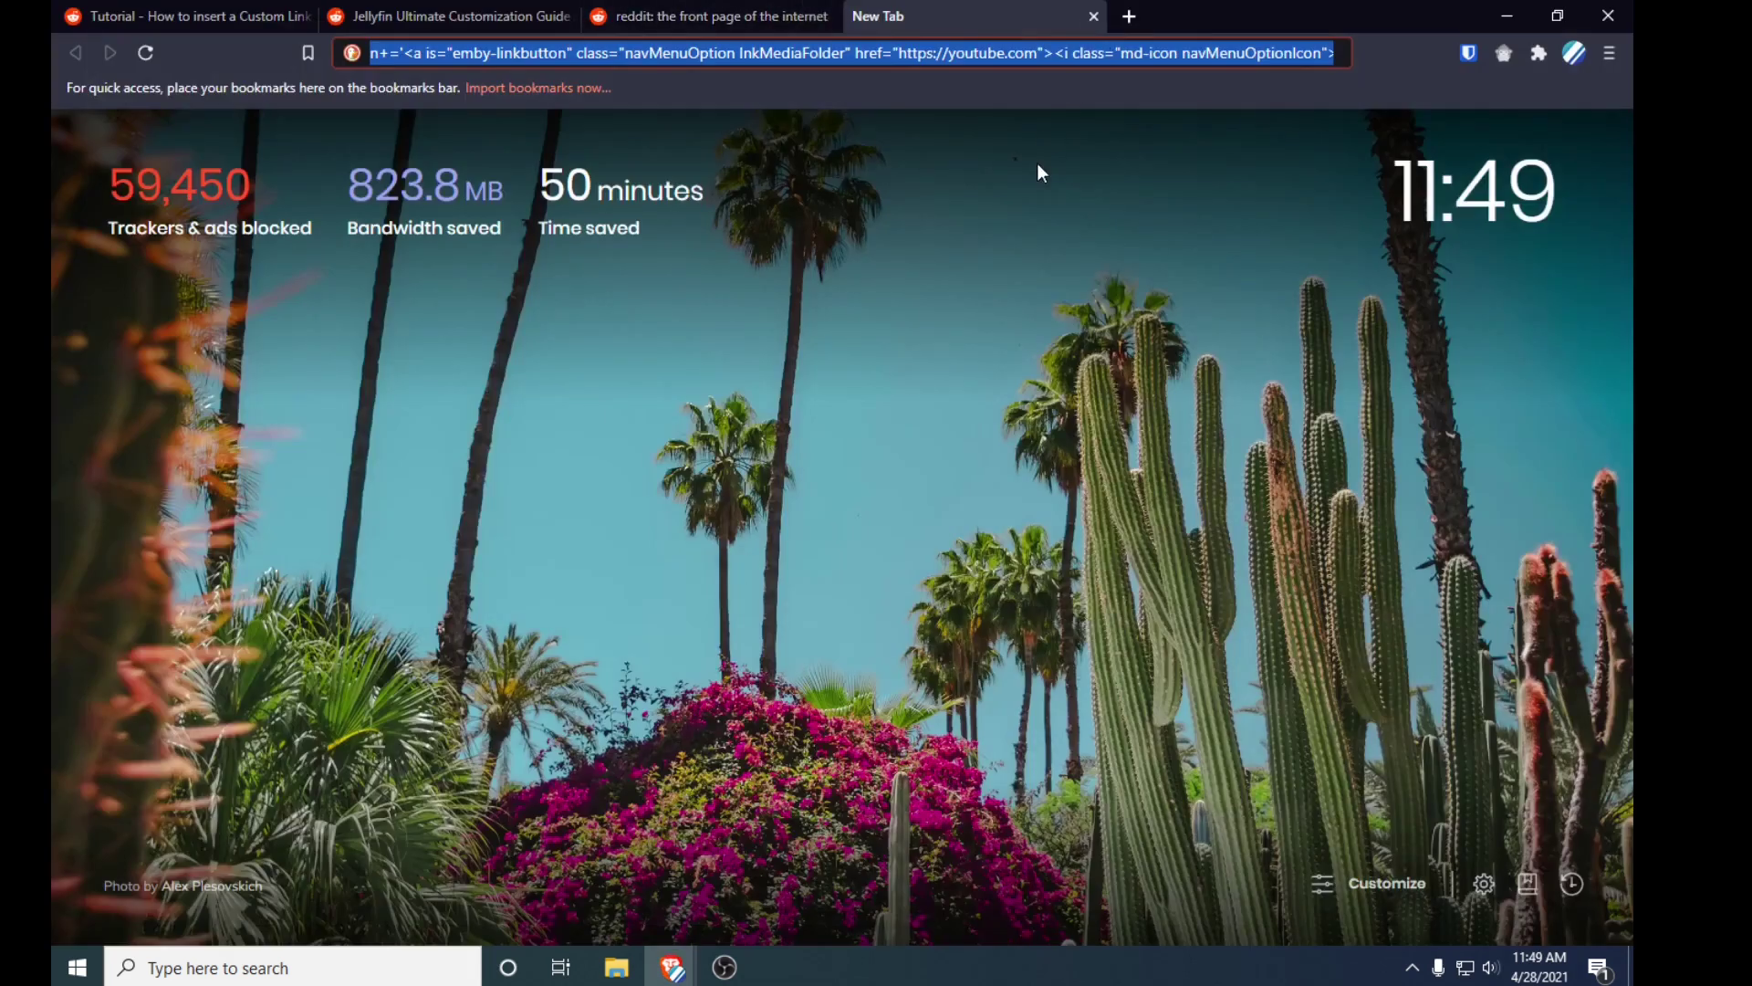
Step: Open Jellyfin at localhost:8096 in a private browser window and sign in to the server account
{"action": "key", "text": "ctrl+shift+n"}
{"action": "type", "text": "lo"}
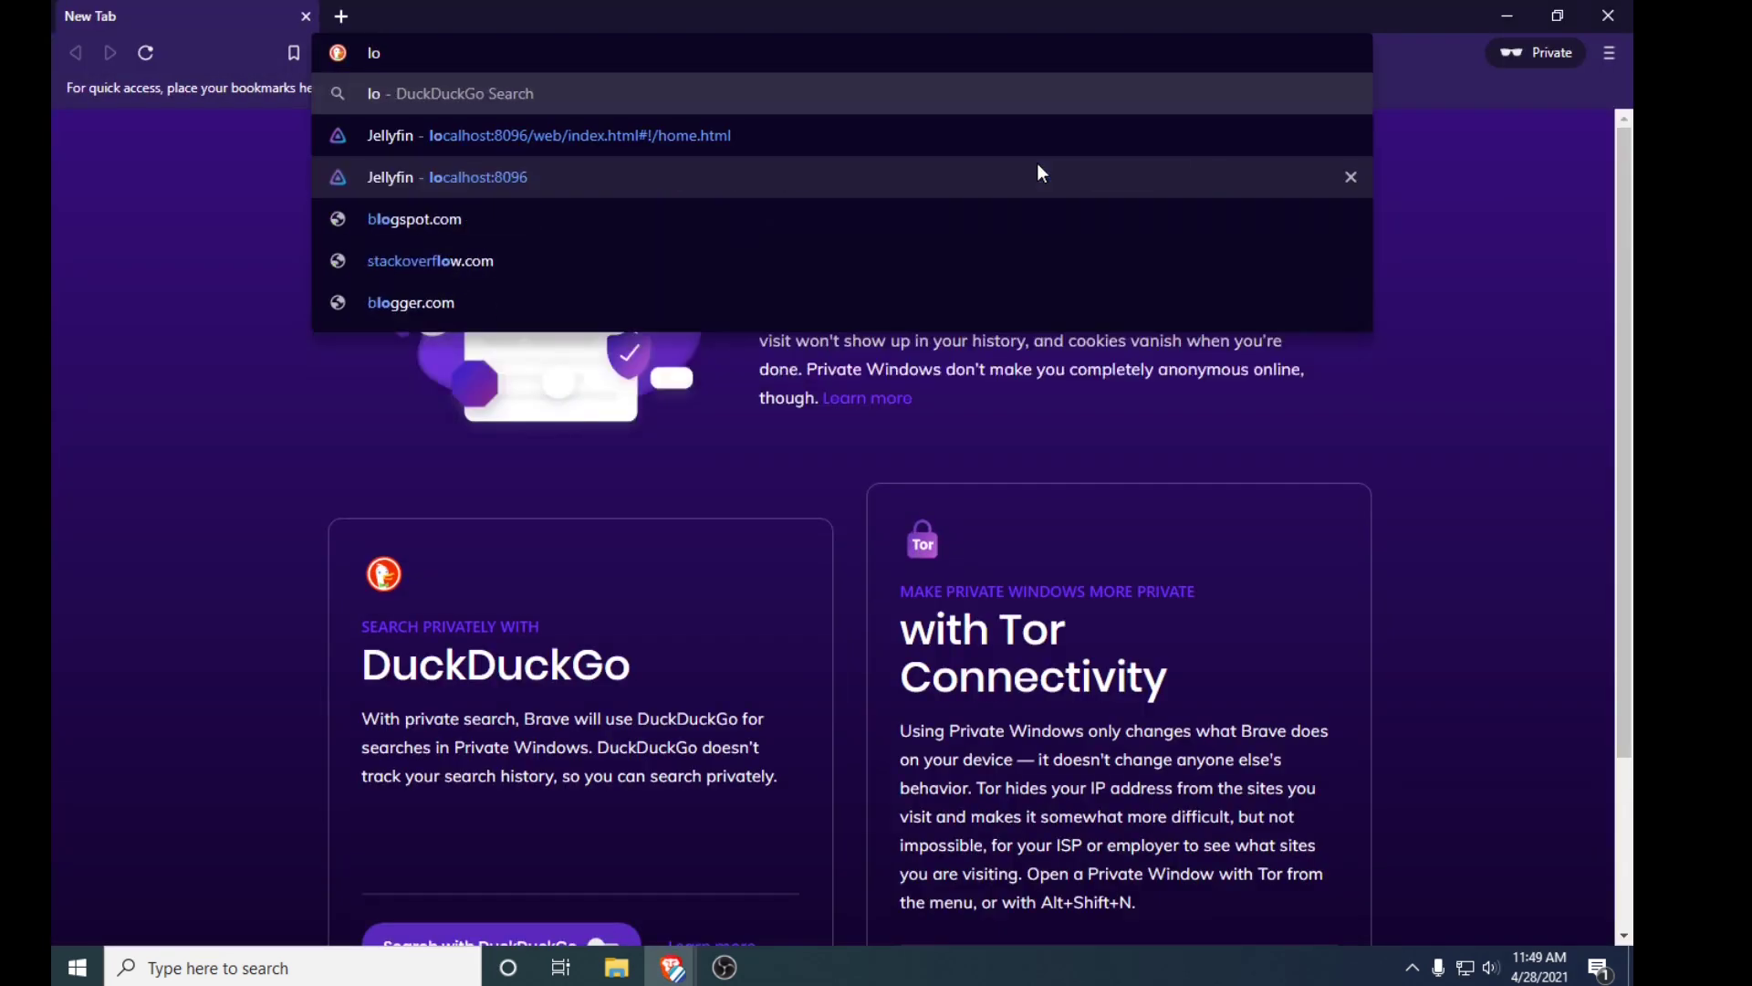
{"action": "key", "text": "Return"}
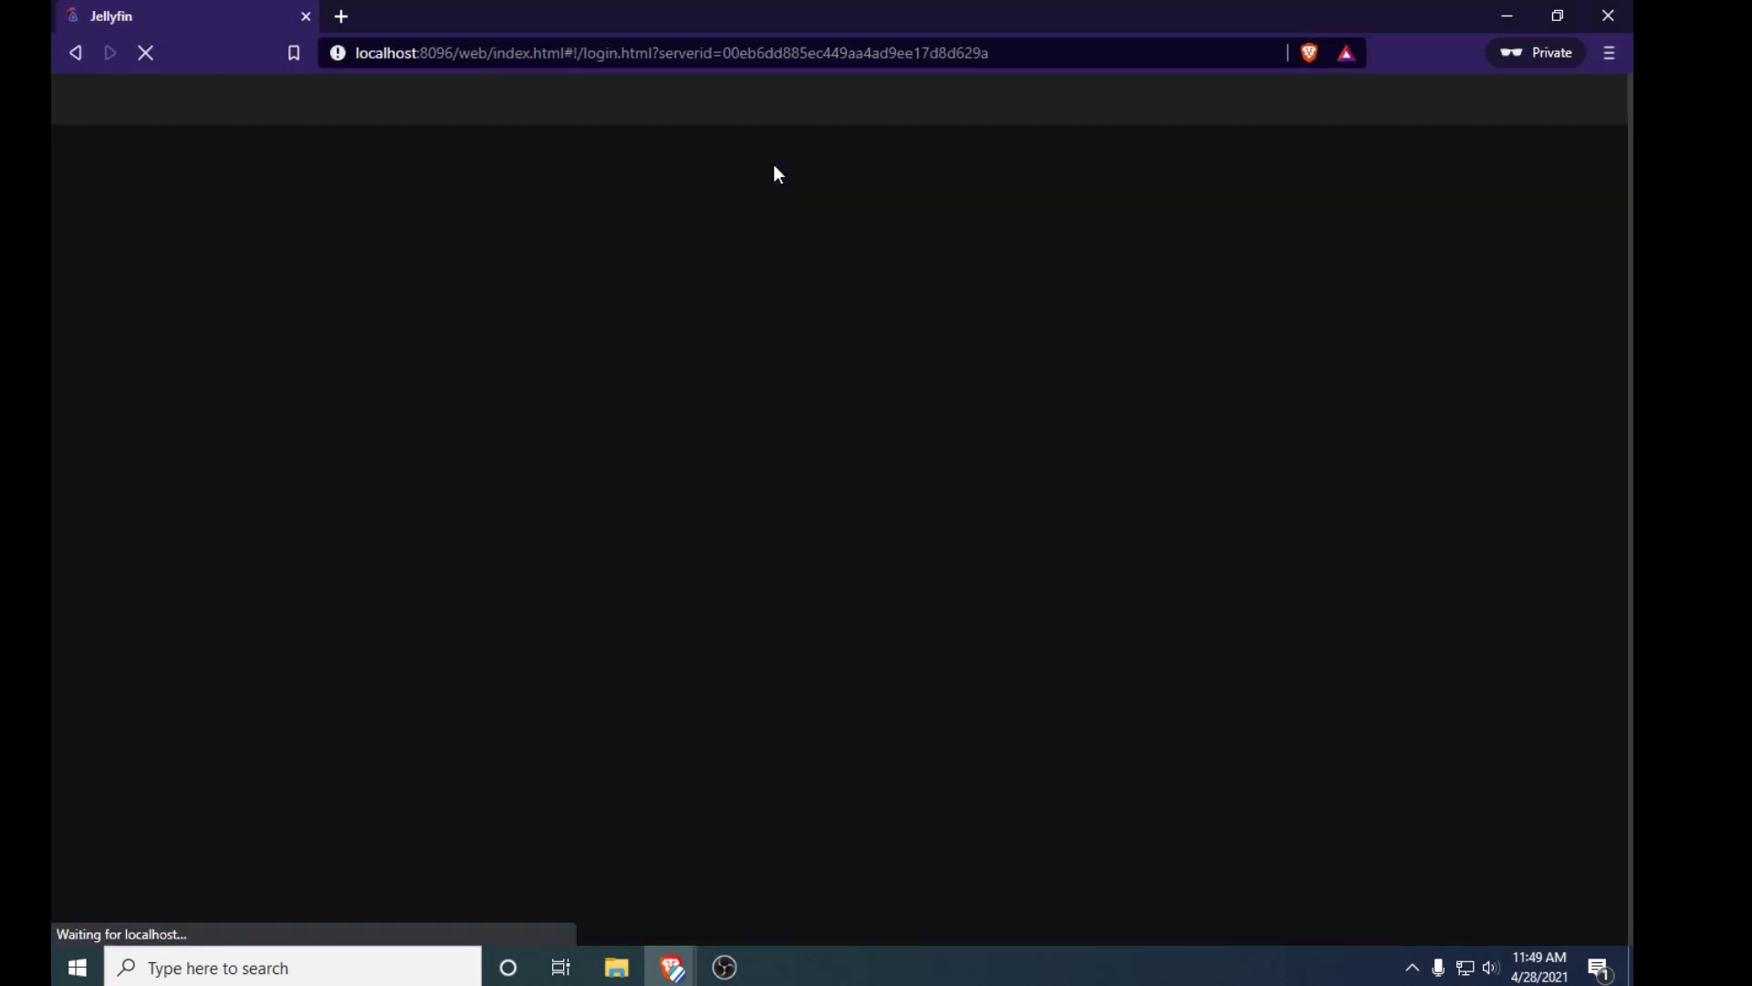
{"action": "type", "text": "Tech"}
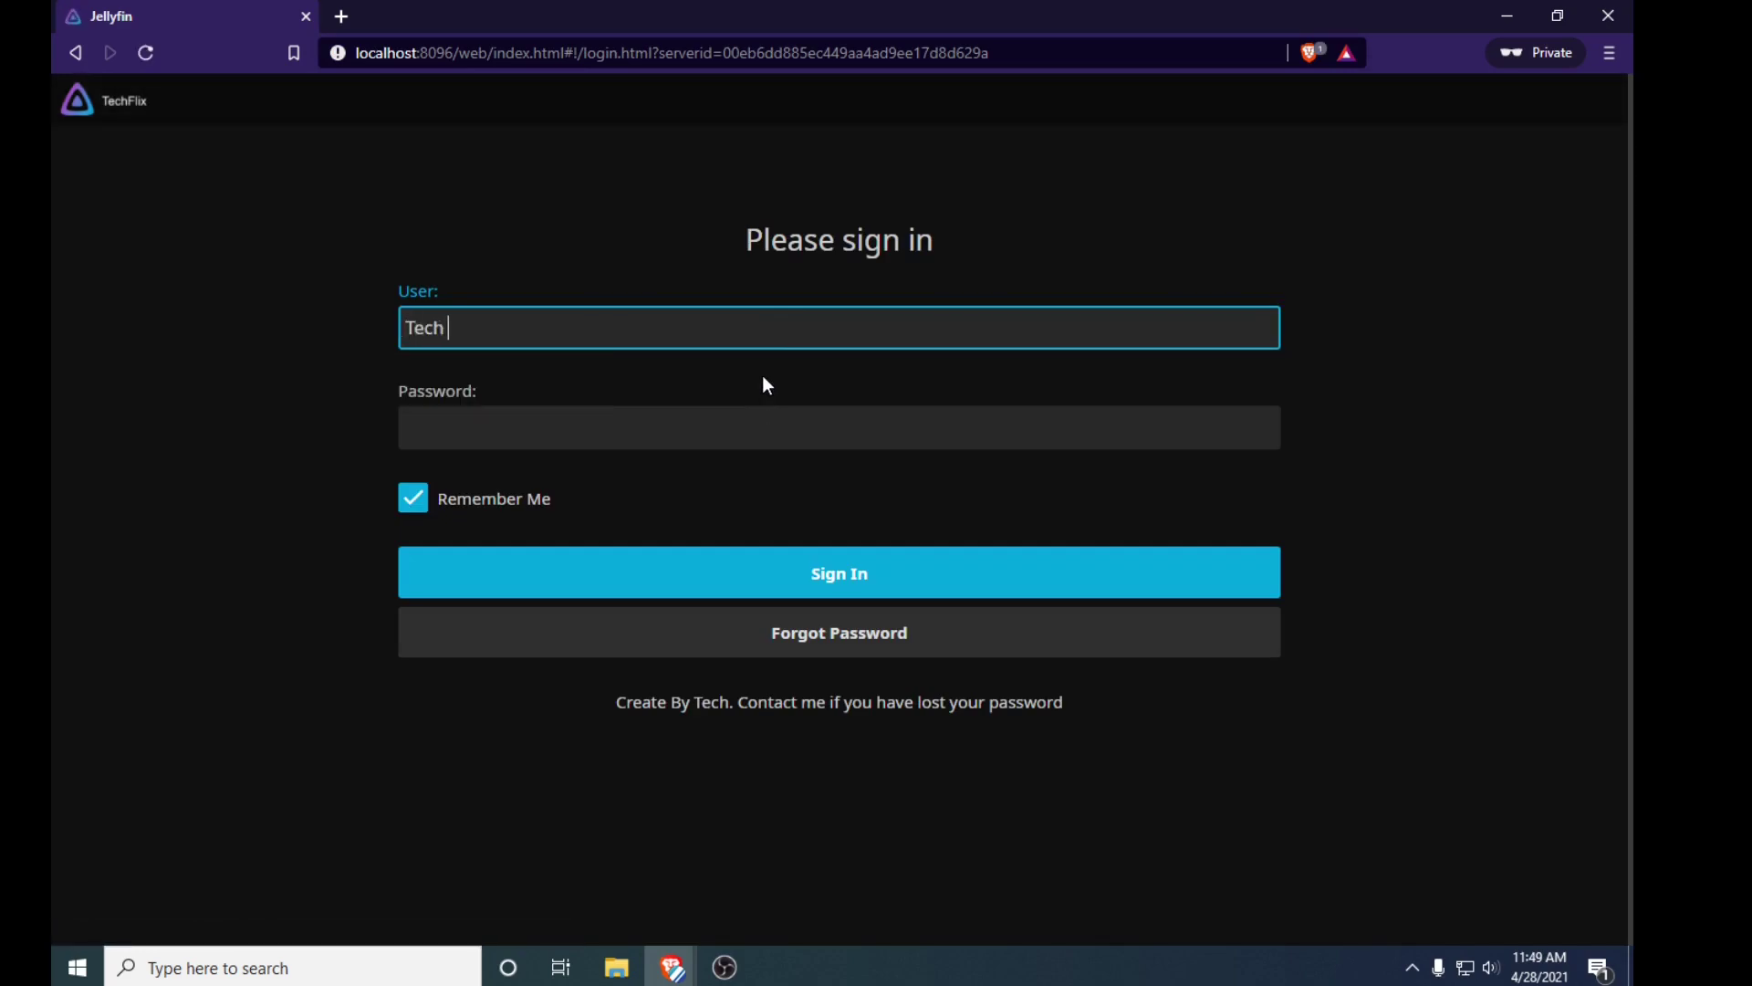
{"action": "left_click", "coordinate": [722, 430]}
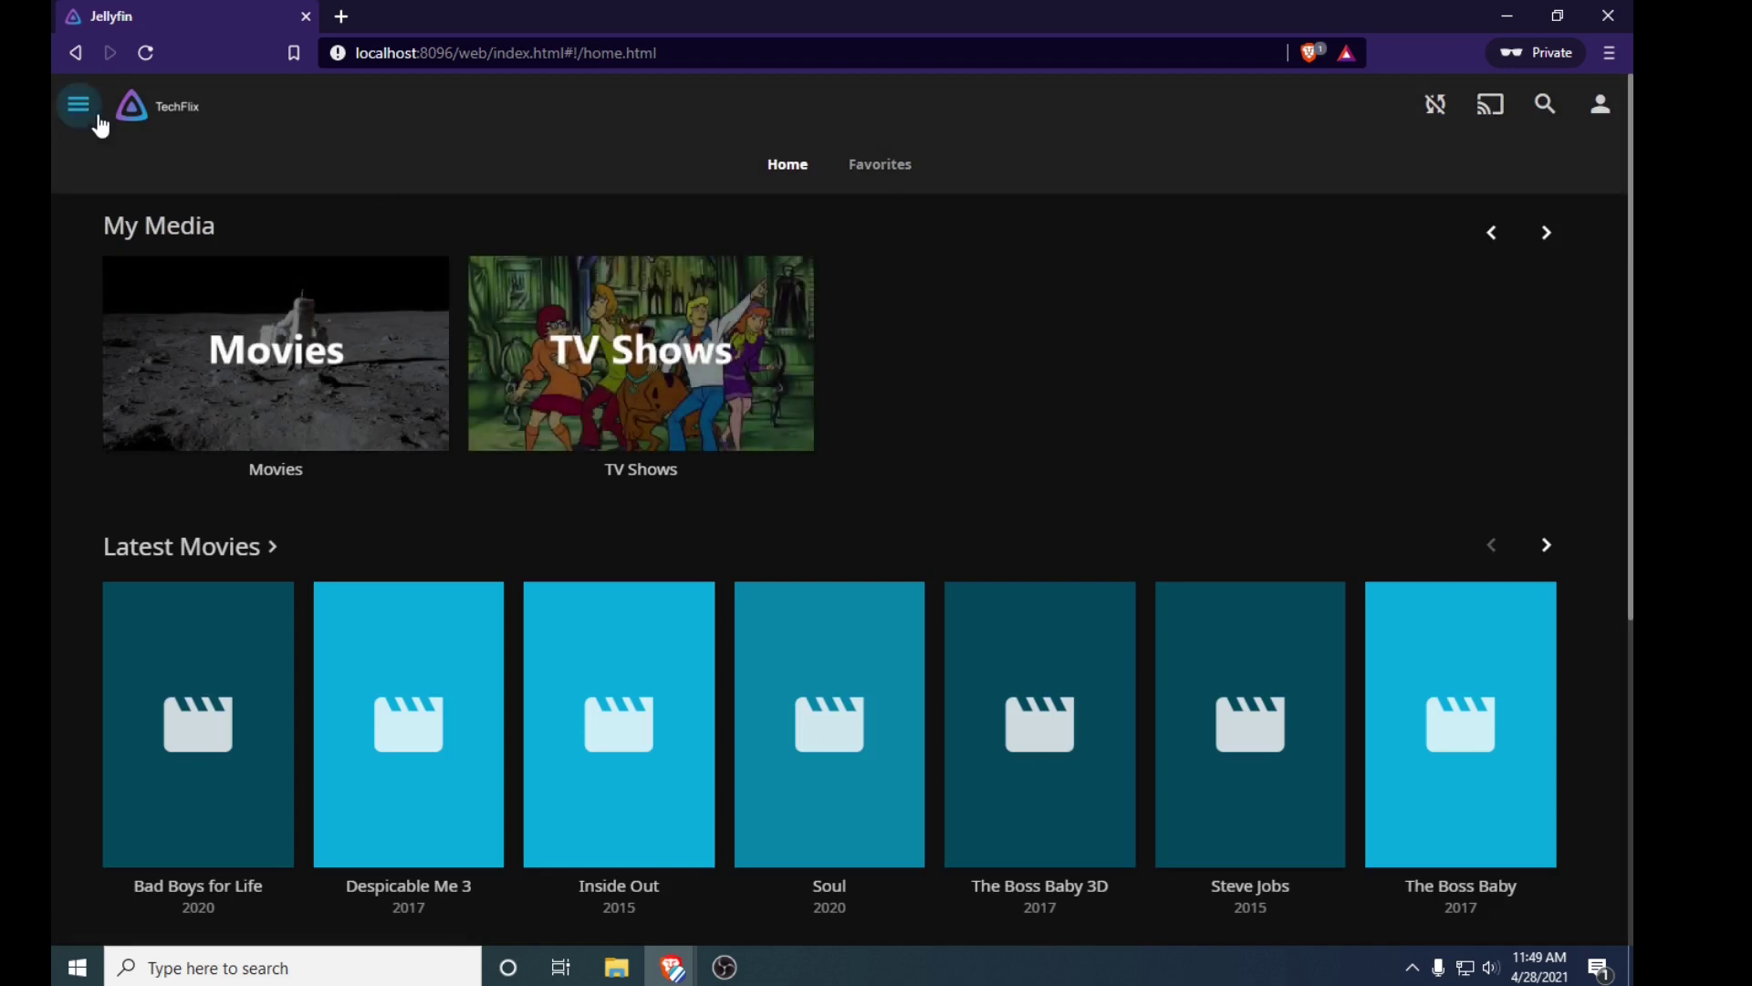
Step: Open Jellyfin's side menu and test the custom YoutubeE link
{"action": "left_click", "coordinate": [78, 105]}
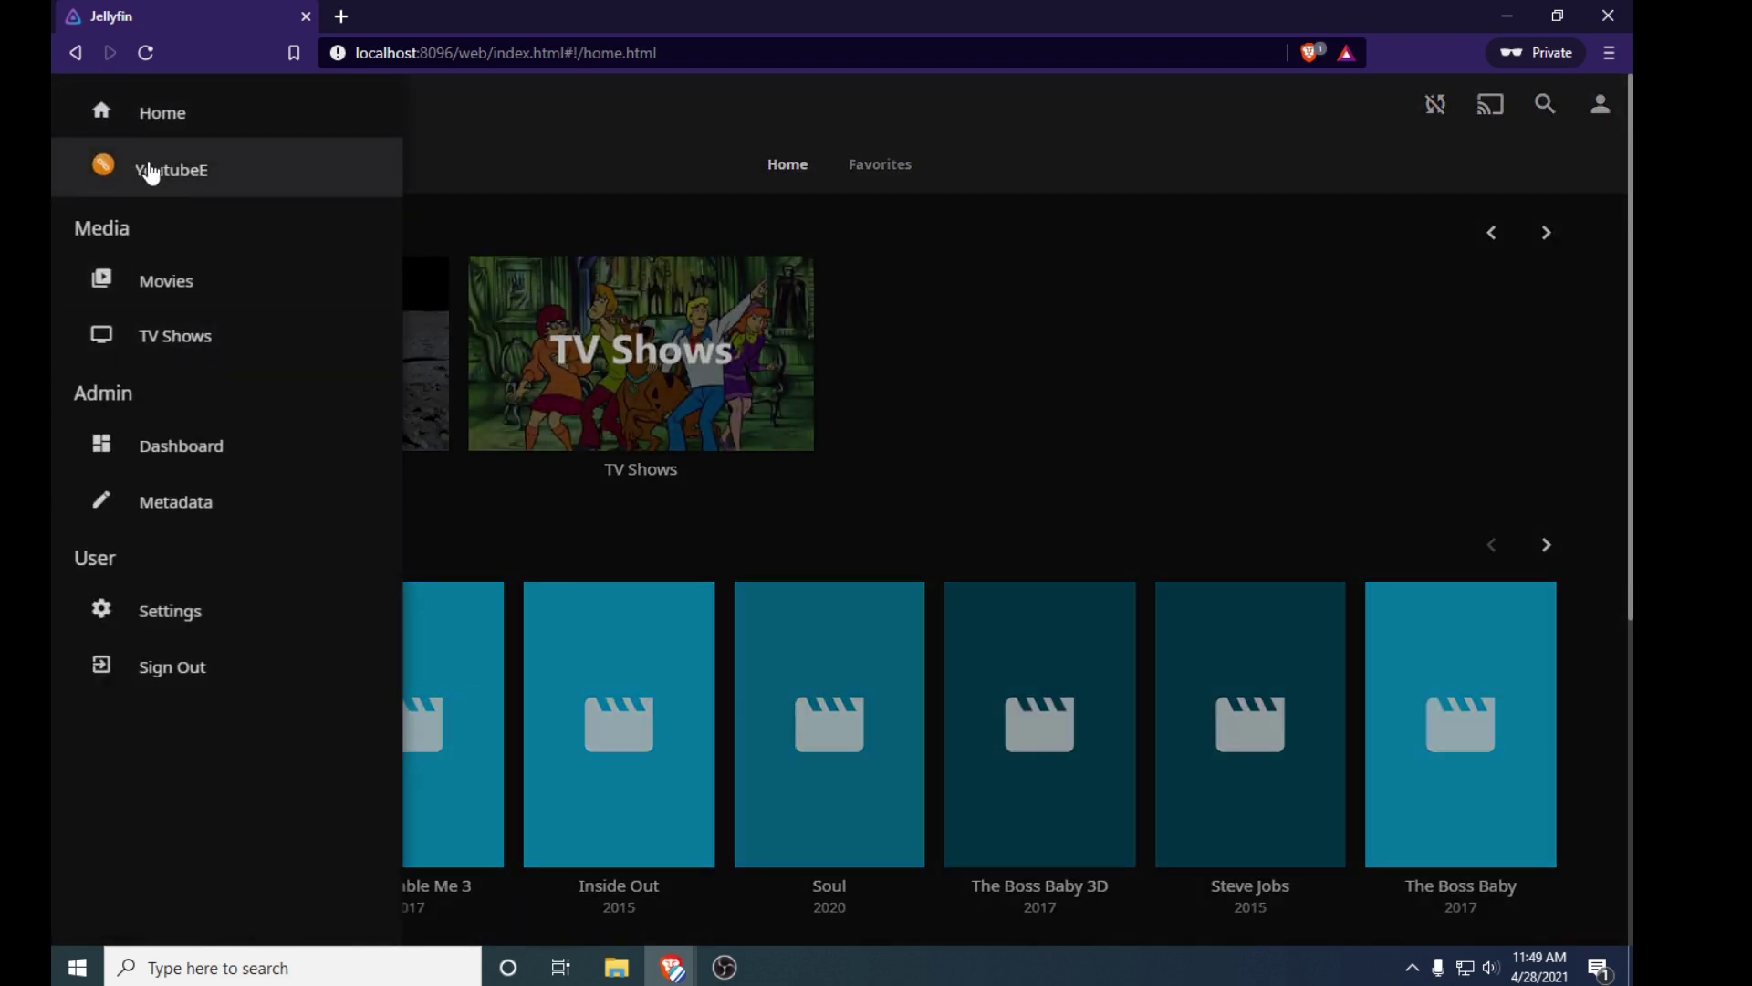
{"action": "left_click", "coordinate": [124, 173]}
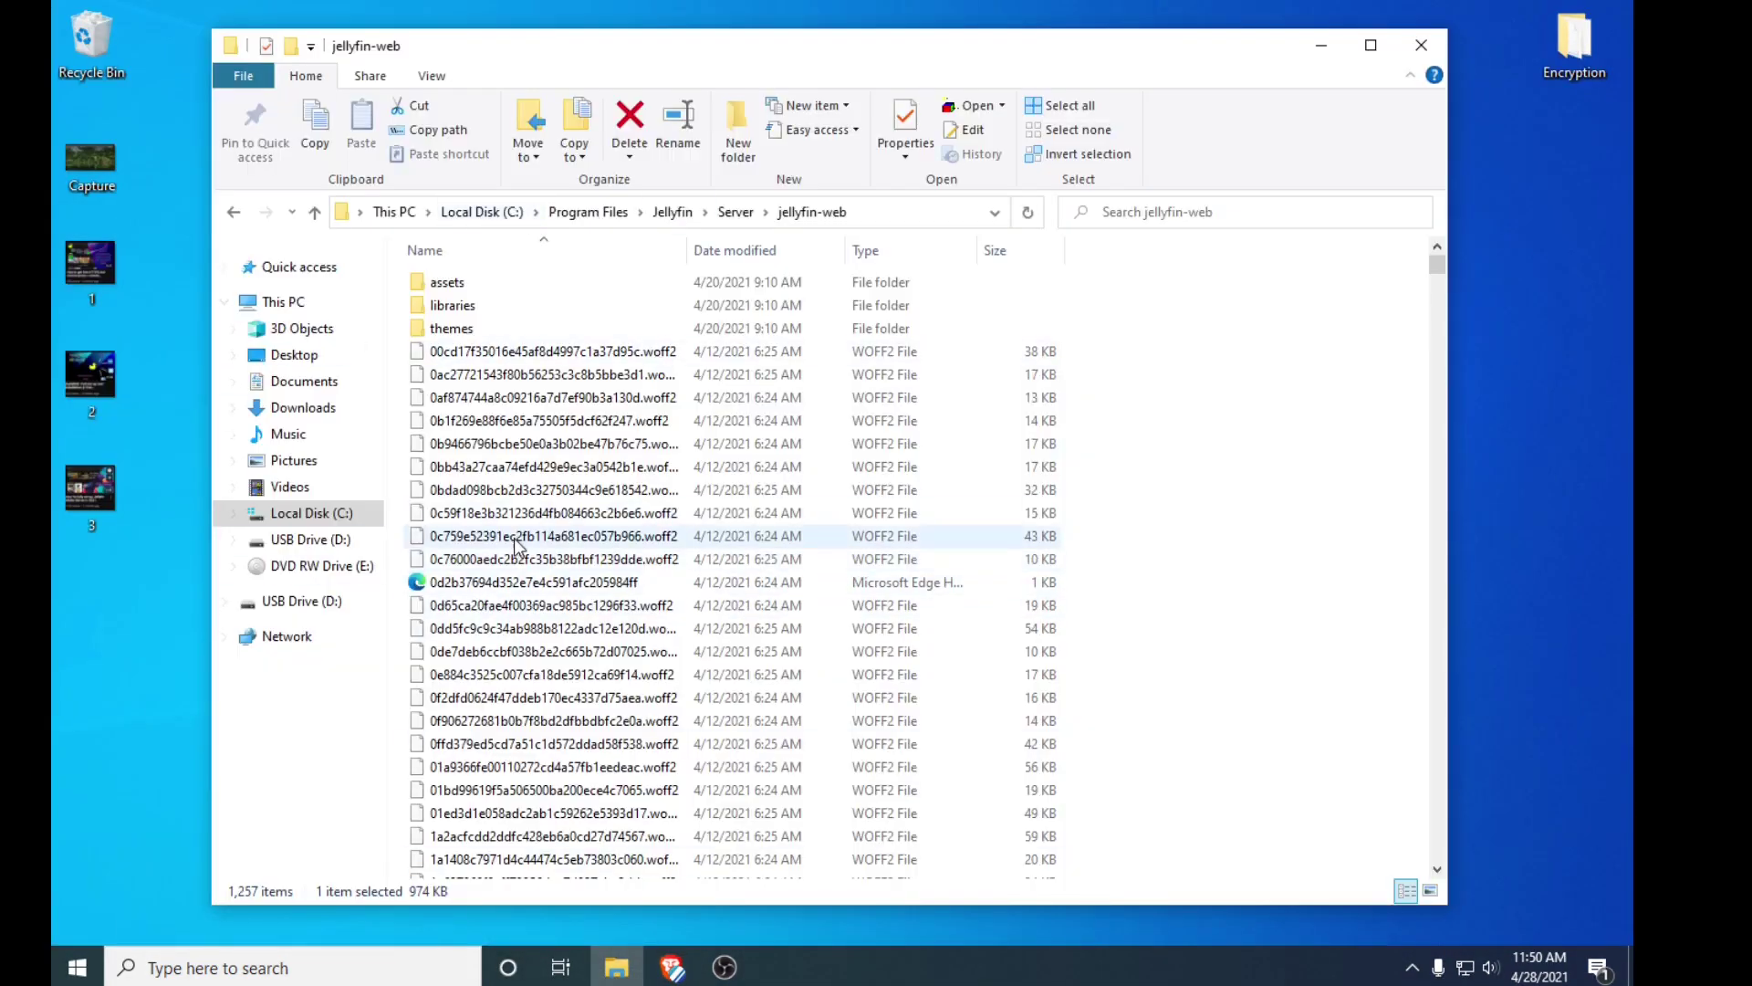
Step: Reopen main.0d15abbc010620712255.bundle from the jellyfin-web folder in Notepad++ and return to the File Explorer window
{"action": "key", "text": "Down"}
{"action": "scroll", "coordinate": [548, 324], "scroll_direction": "up", "scroll_amount": 2}
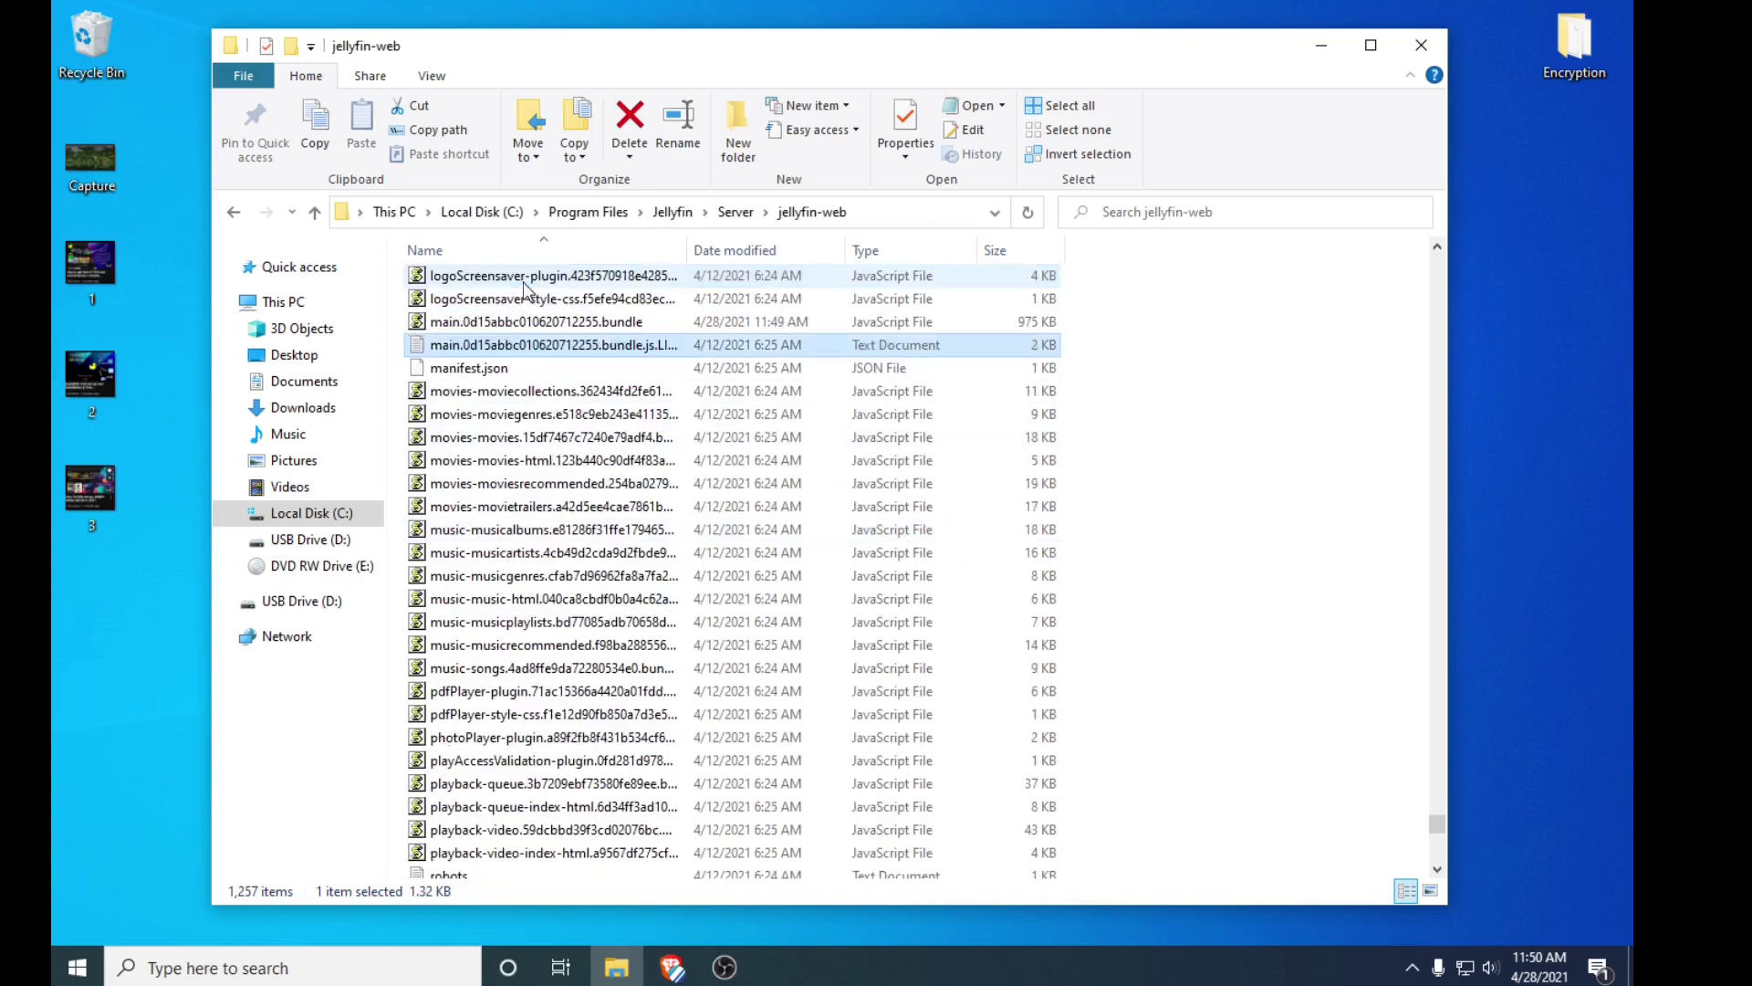
{"action": "right_click", "coordinate": [555, 396]}
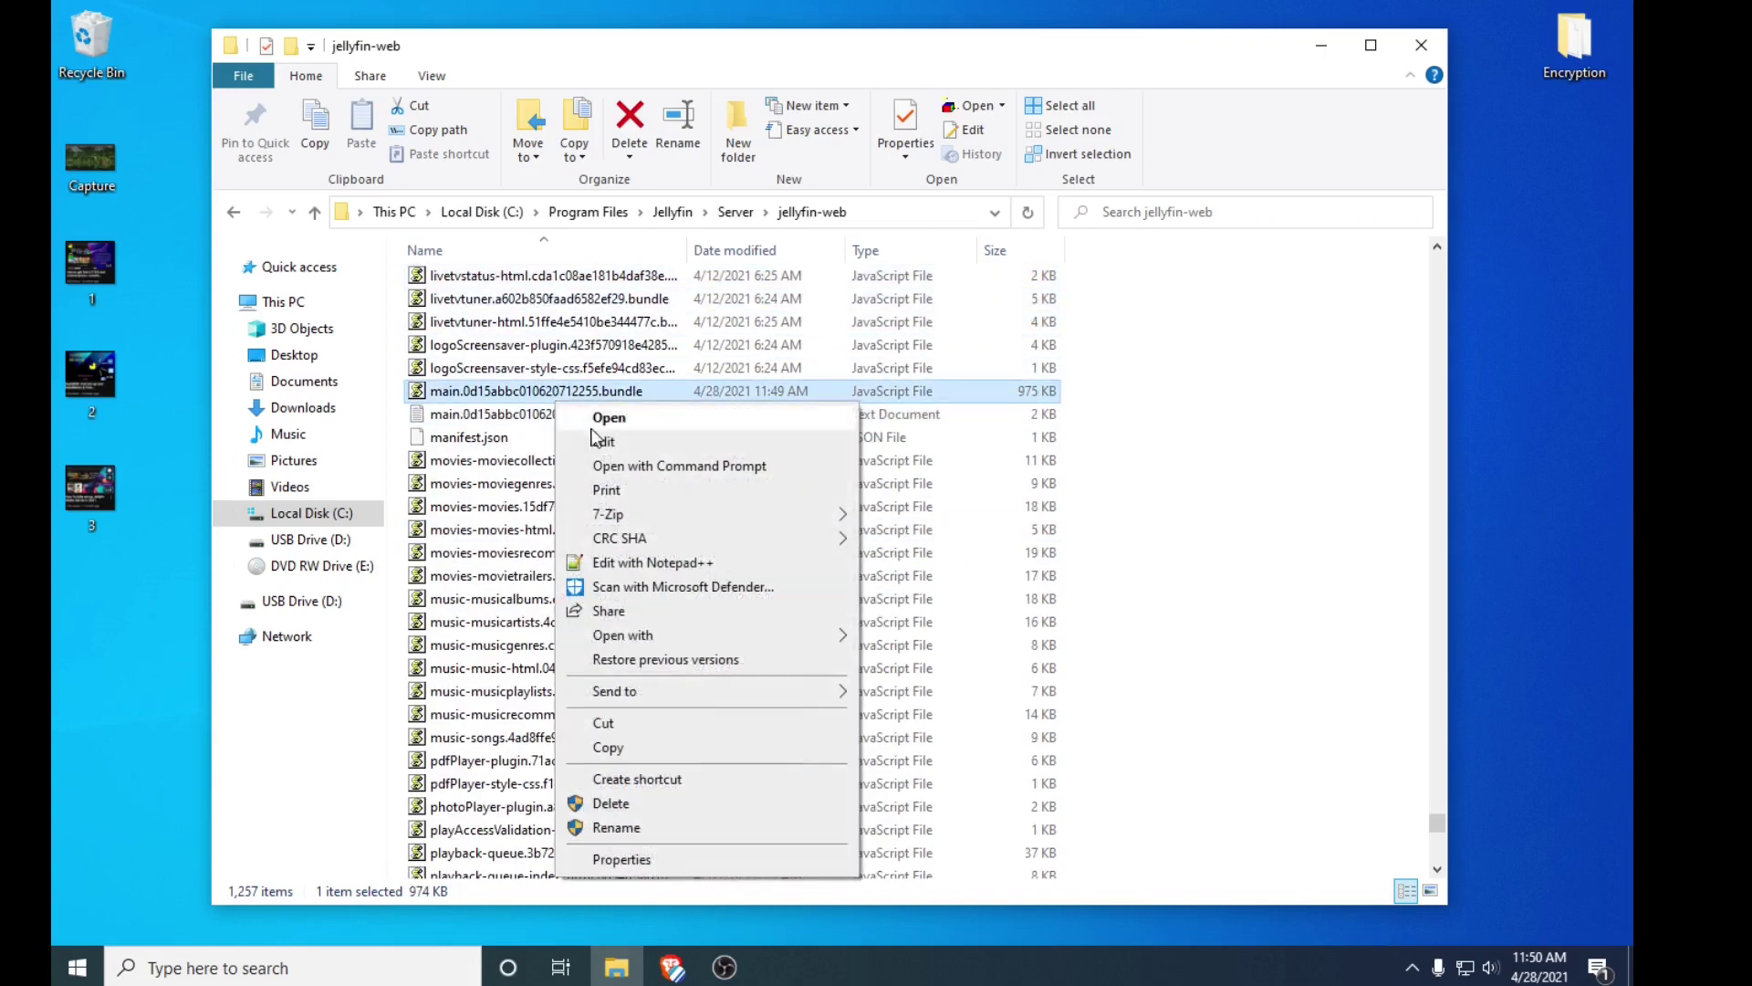
{"action": "left_click", "coordinate": [636, 562]}
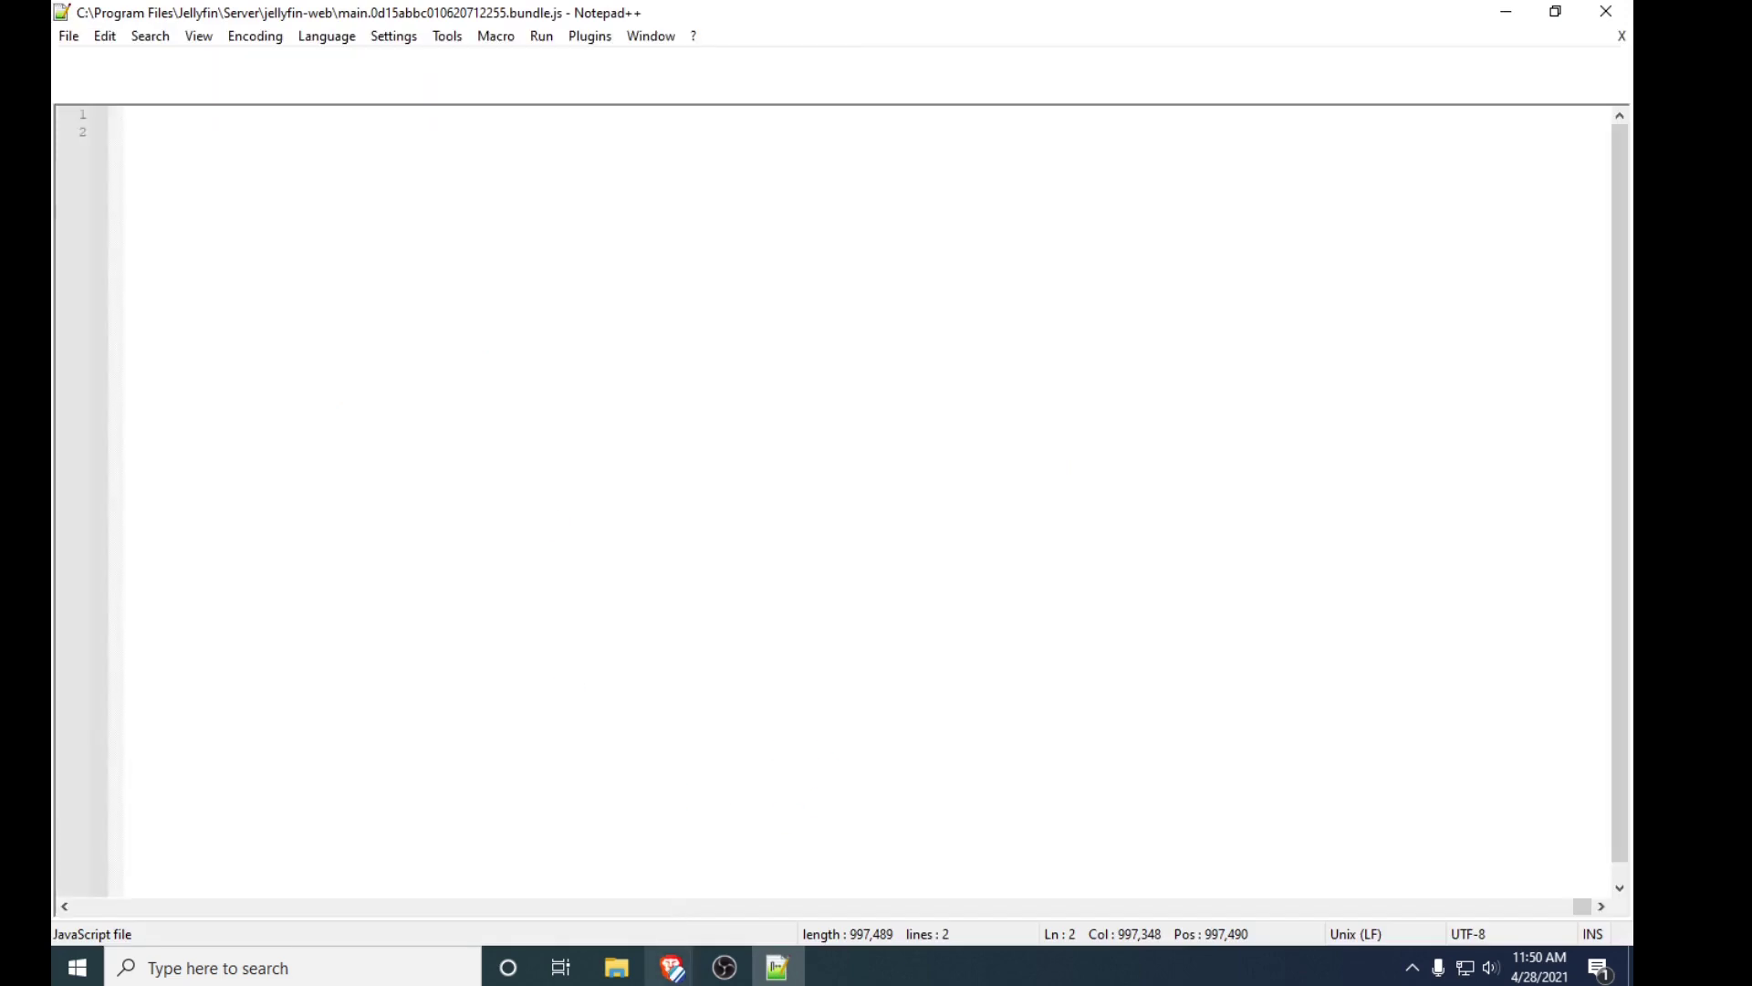
{"action": "left_click", "coordinate": [618, 975]}
{"action": "left_click", "coordinate": [618, 974]}
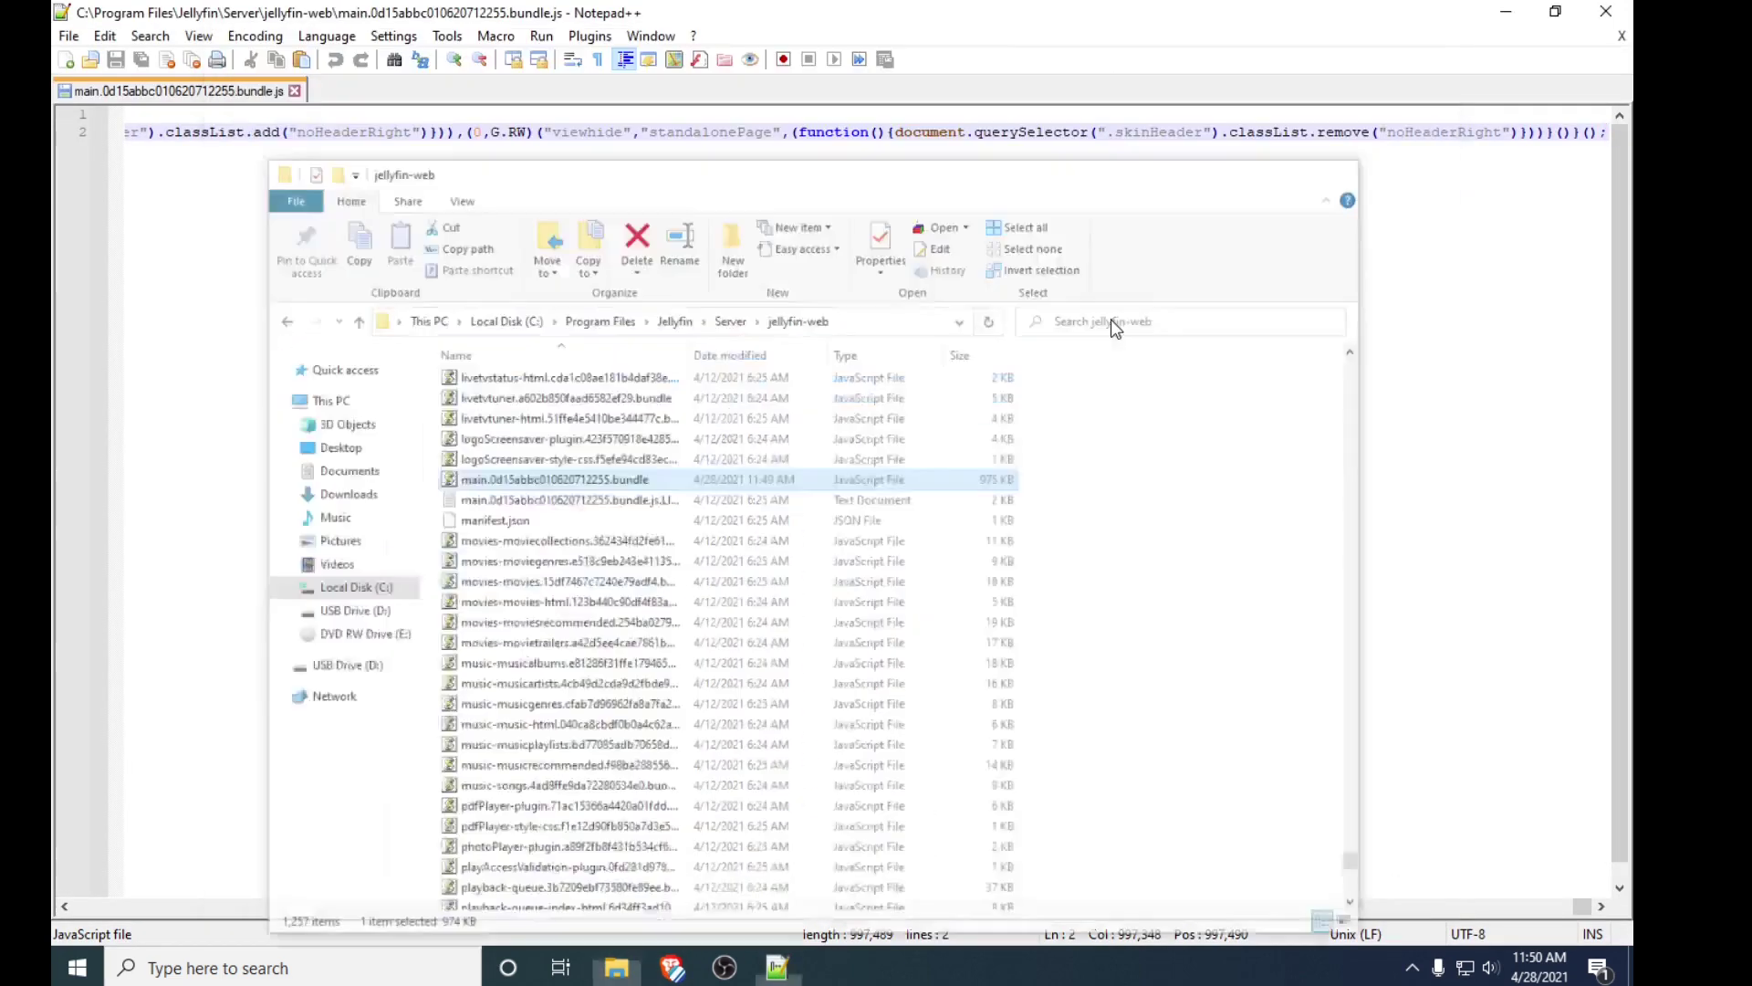
Step: Switch to the browser and find the Reddit tutorial's bonus instructions for editing the Jellyfin browser tab title
{"action": "mouse_move", "coordinate": [672, 975]}
{"action": "left_click", "coordinate": [613, 825]}
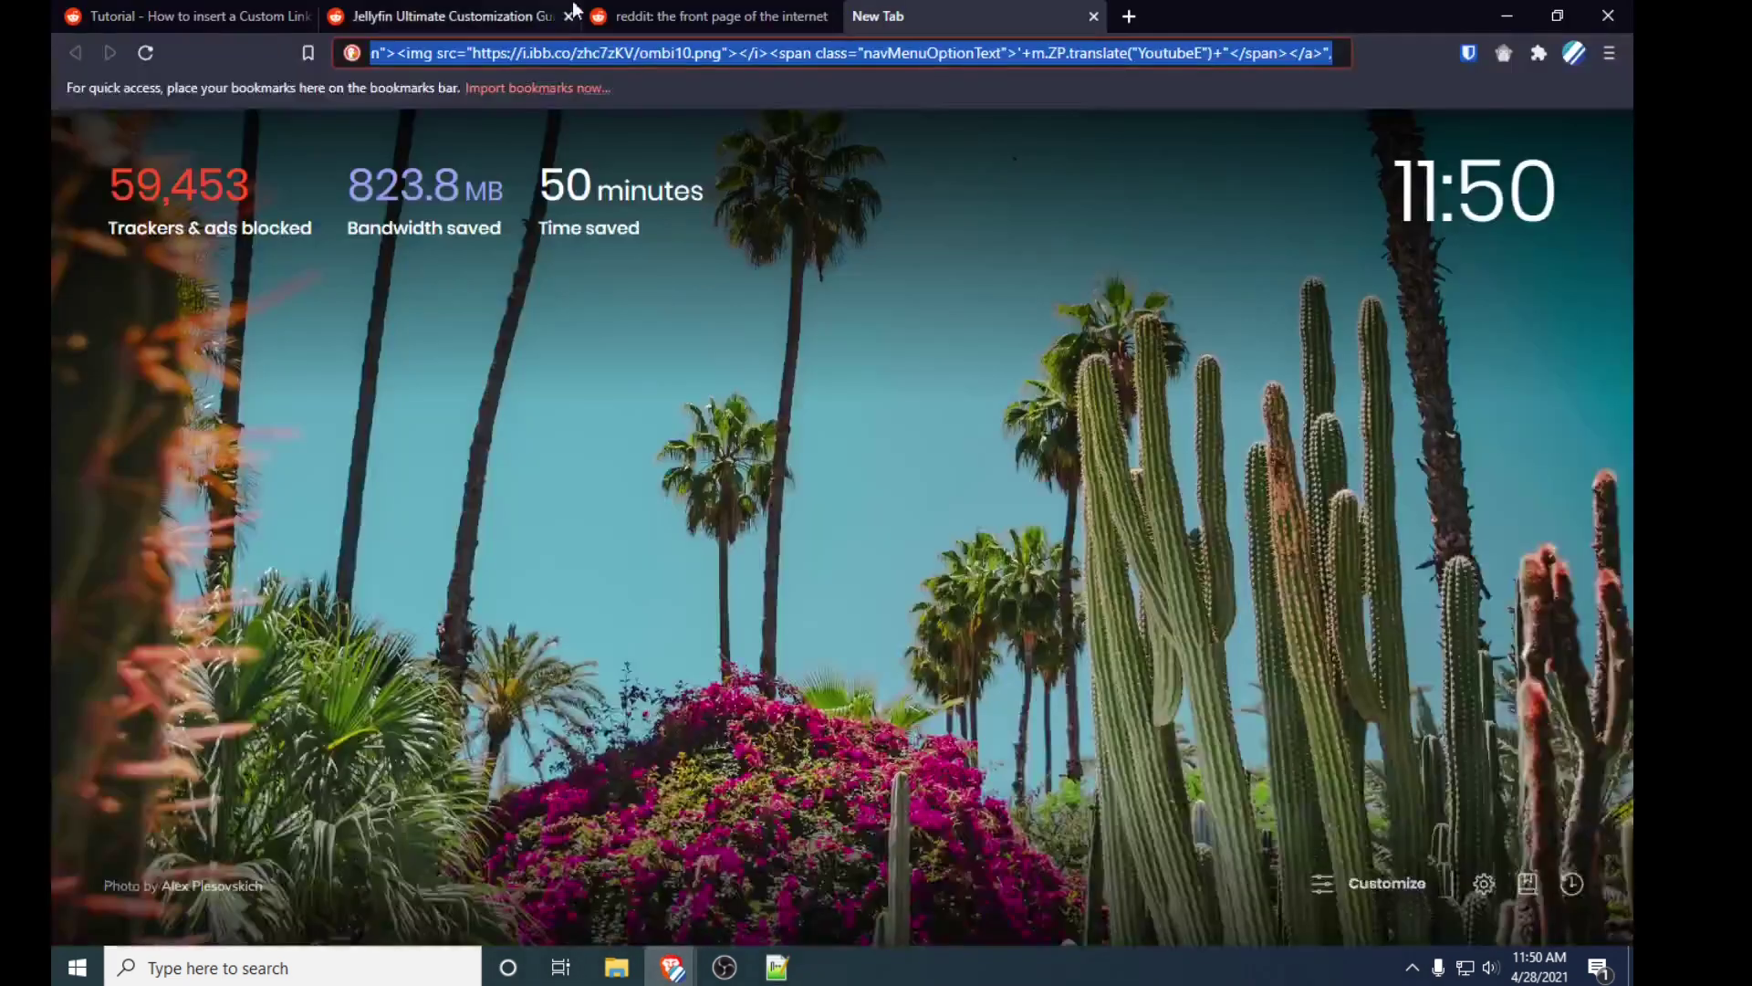
{"action": "left_click", "coordinate": [517, 15]}
{"action": "left_click", "coordinate": [659, 4]}
{"action": "left_click", "coordinate": [512, 5]}
{"action": "left_click", "coordinate": [182, 11]}
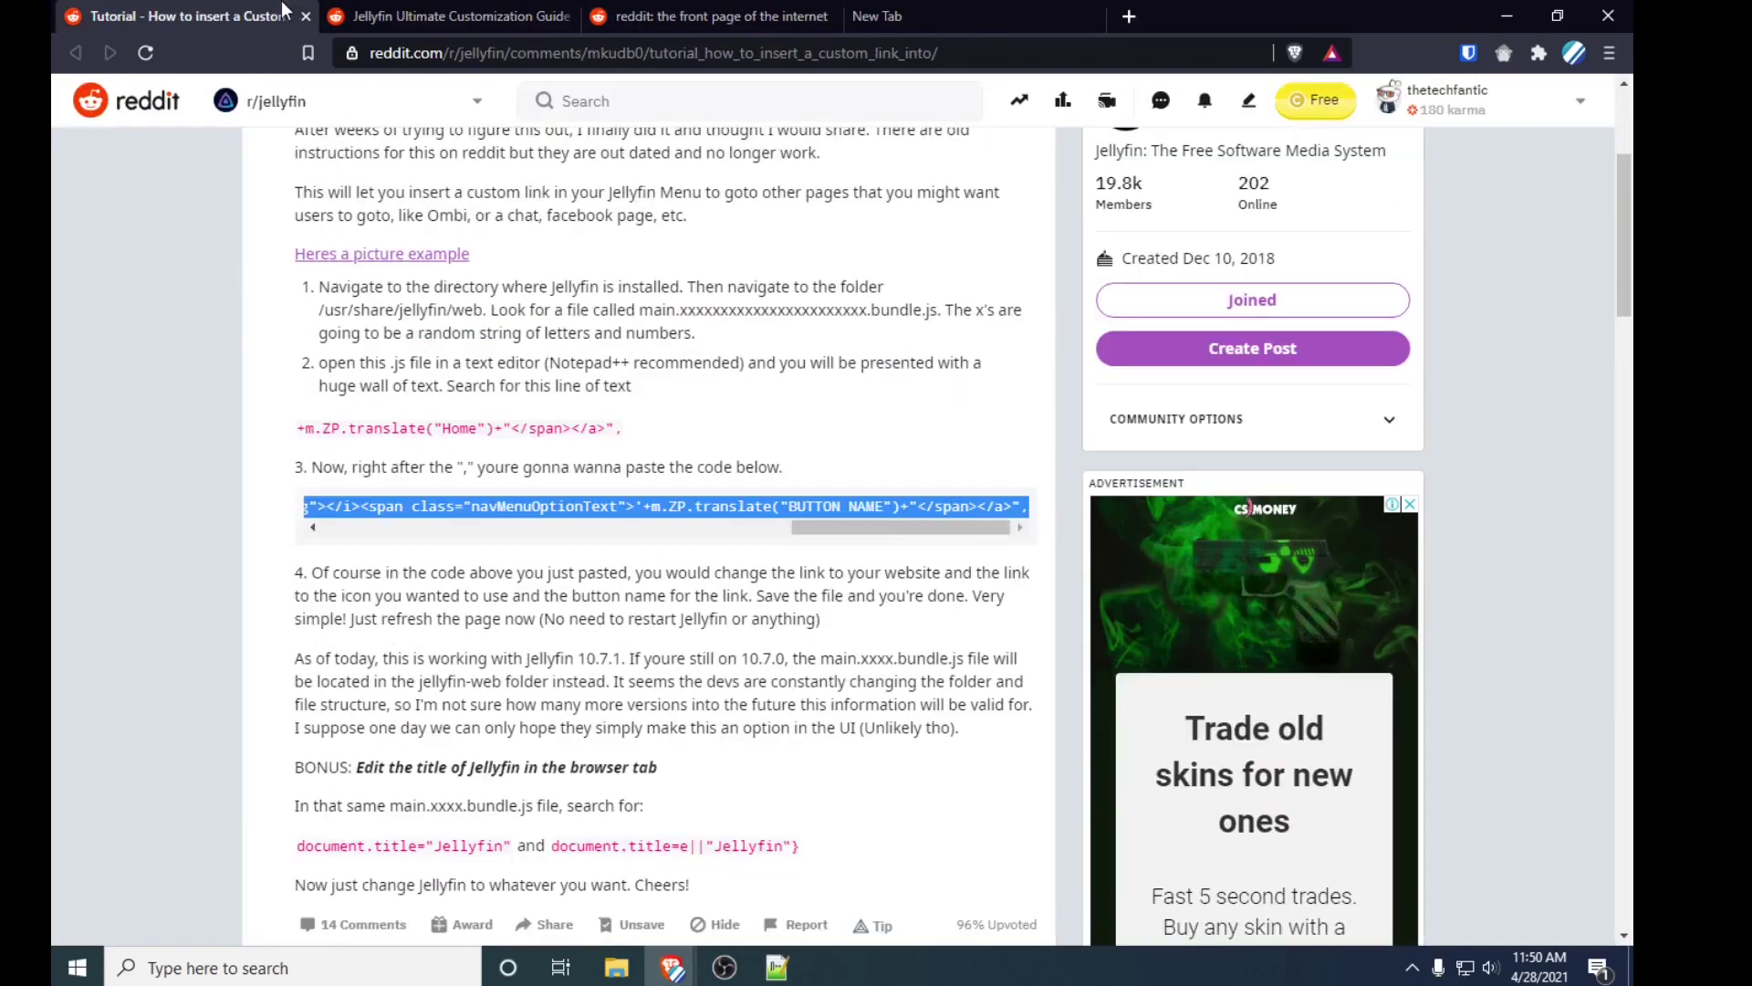
{"action": "scroll", "coordinate": [472, 566], "scroll_direction": "down", "scroll_amount": 2}
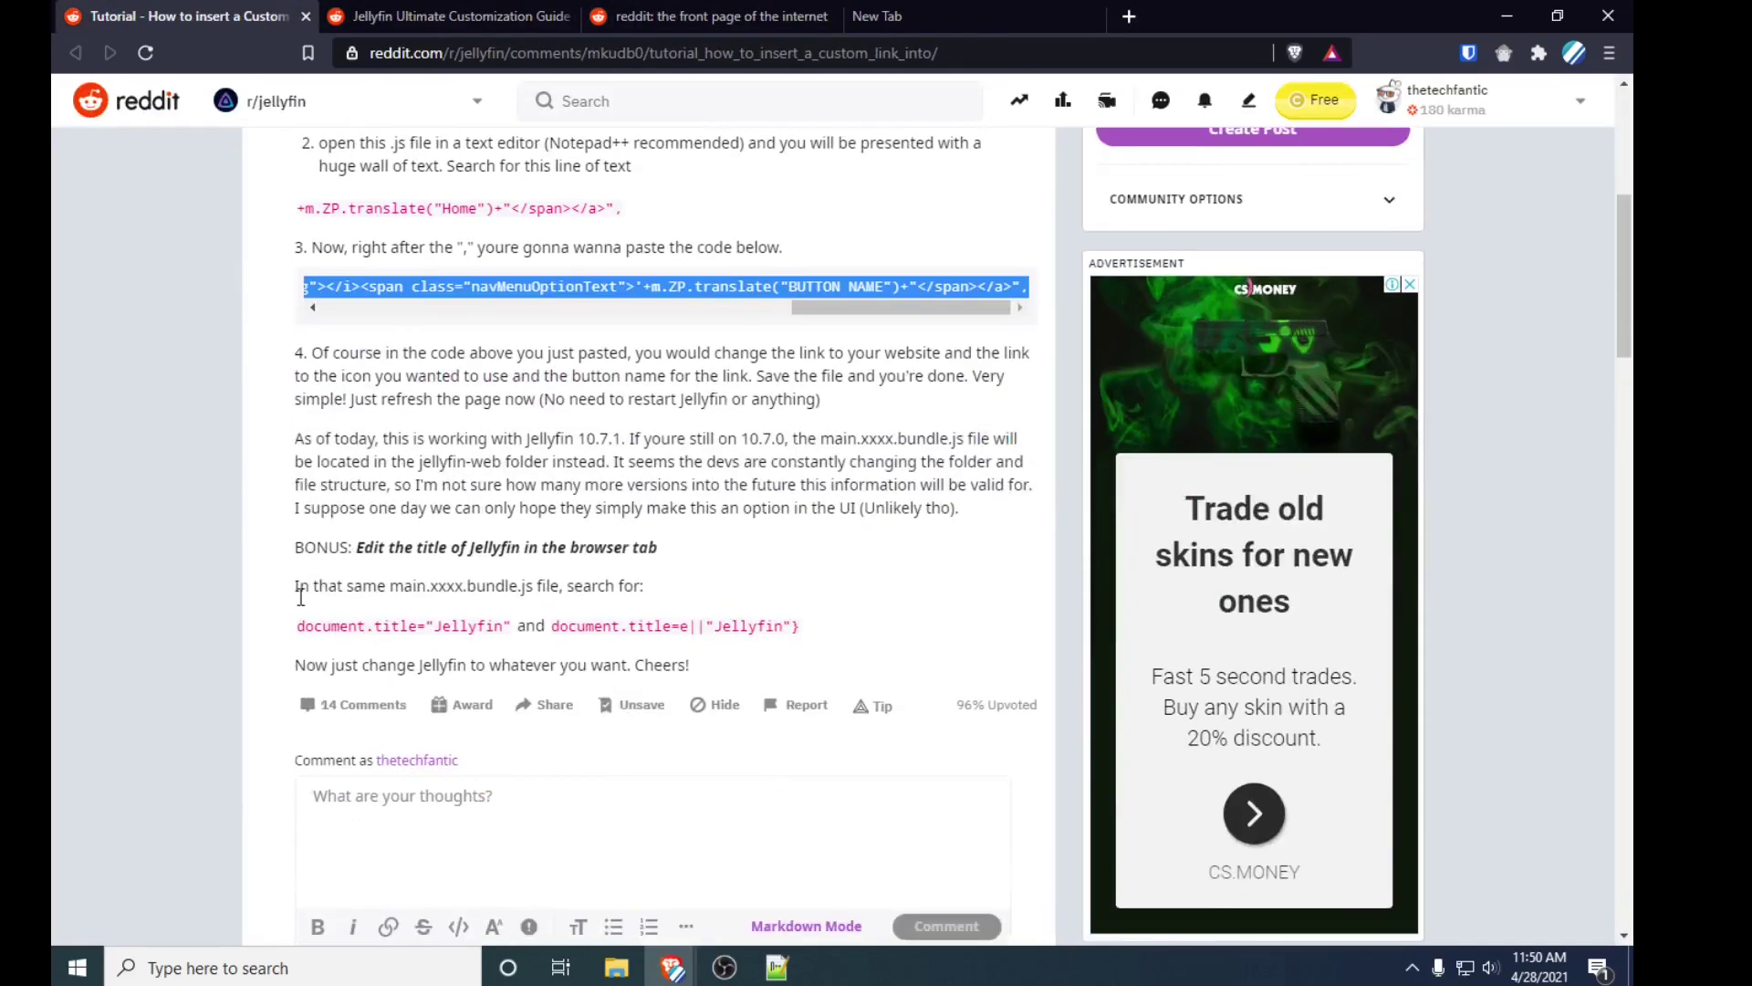
Step: Try to find the tutorial's full line with both document.title expressions in the Notepad++ bundle file
{"action": "left_click_drag", "start_coordinate": [298, 625], "coordinate": [778, 628]}
{"action": "right_click", "coordinate": [778, 628]}
{"action": "left_click", "coordinate": [832, 650]}
{"action": "left_click", "coordinate": [778, 969]}
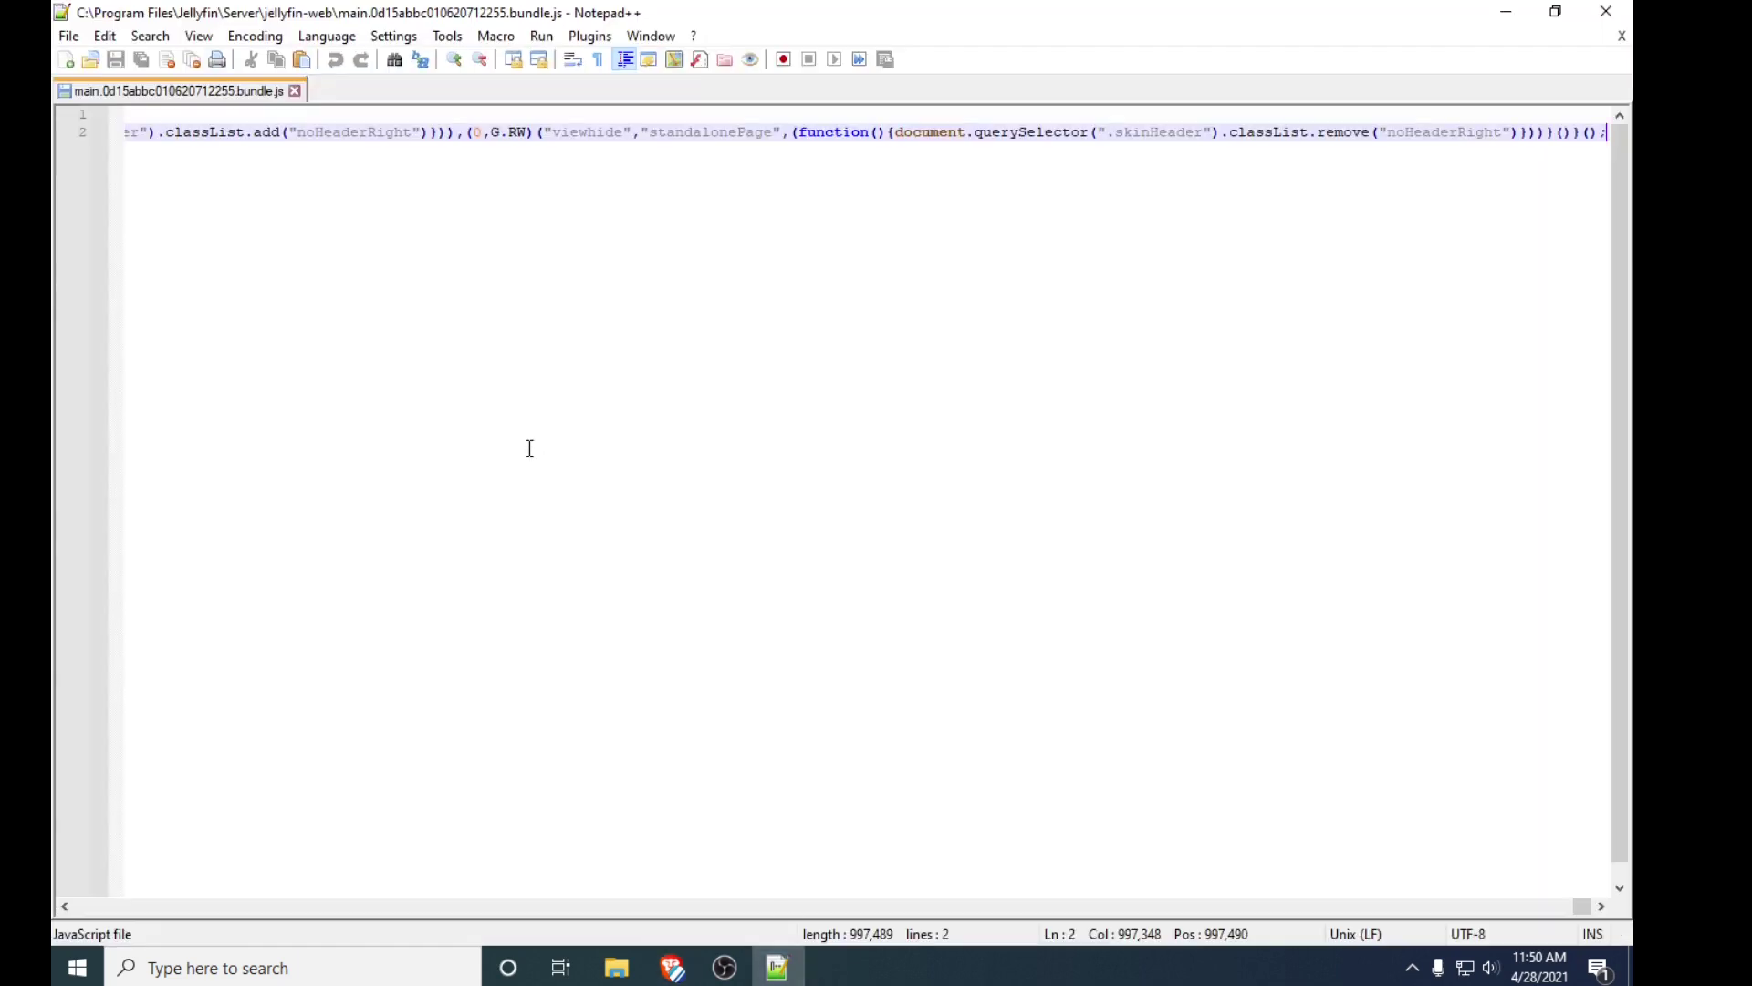
{"action": "key", "text": "ctrl+f"}
{"action": "key", "text": "ctrl+v"}
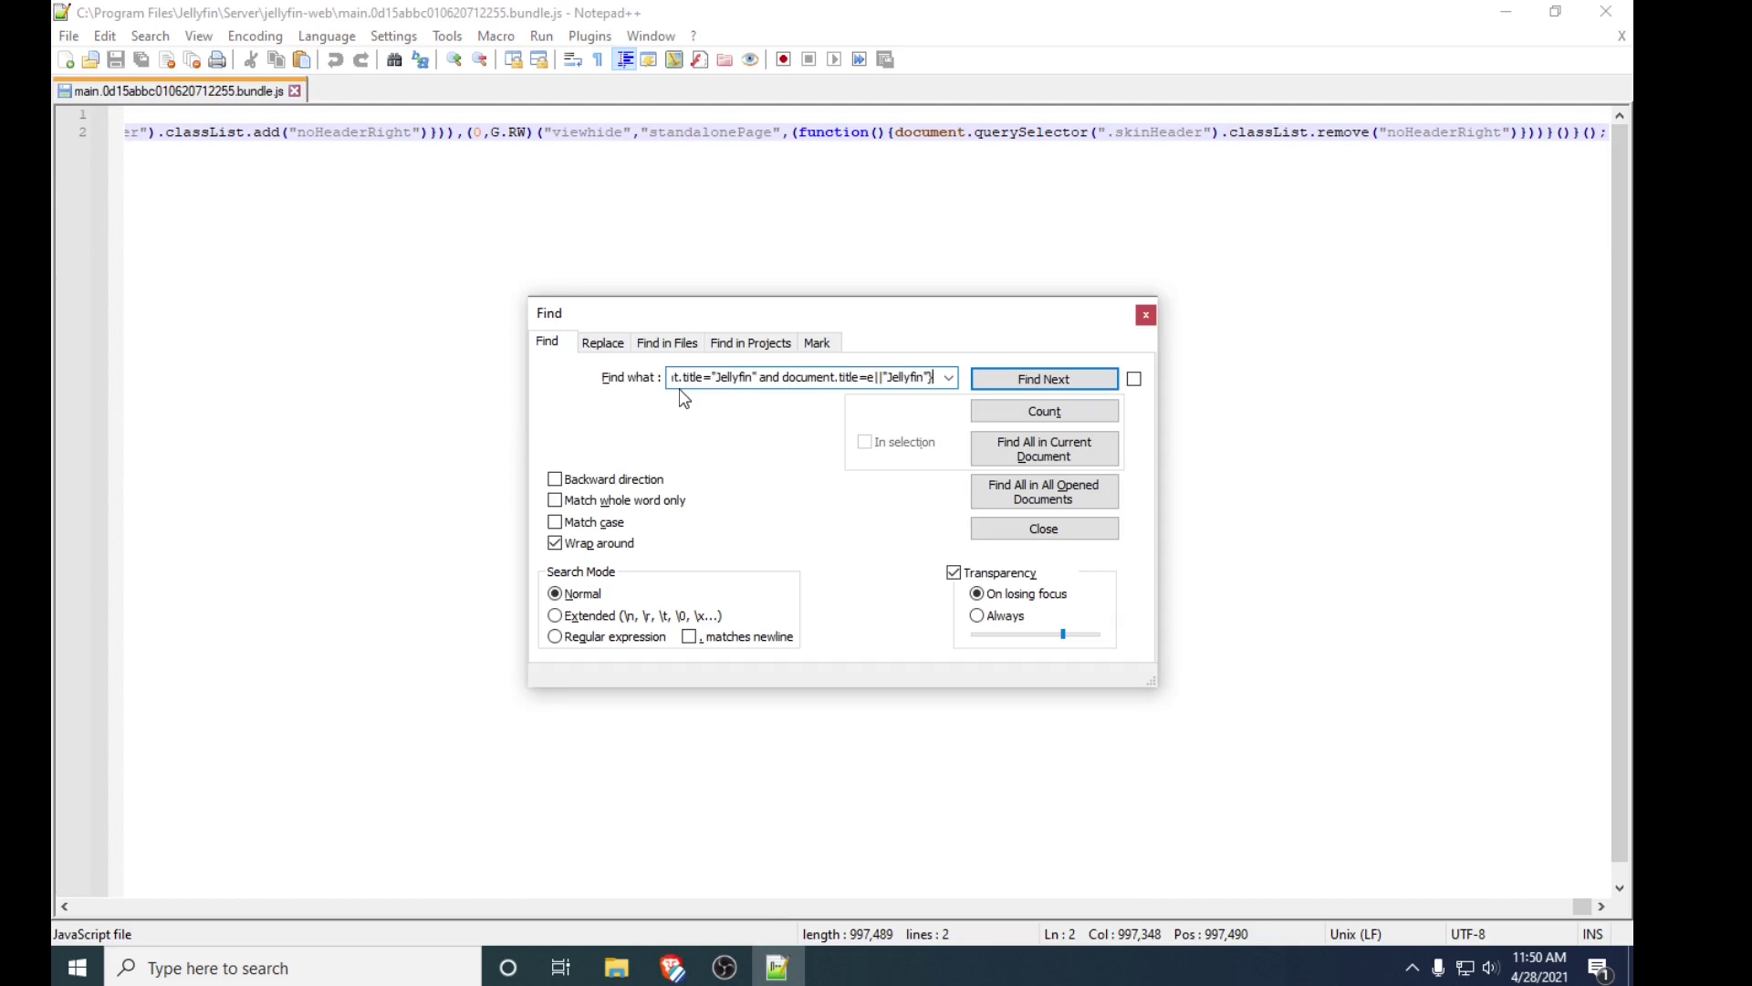
{"action": "key", "text": "Return"}
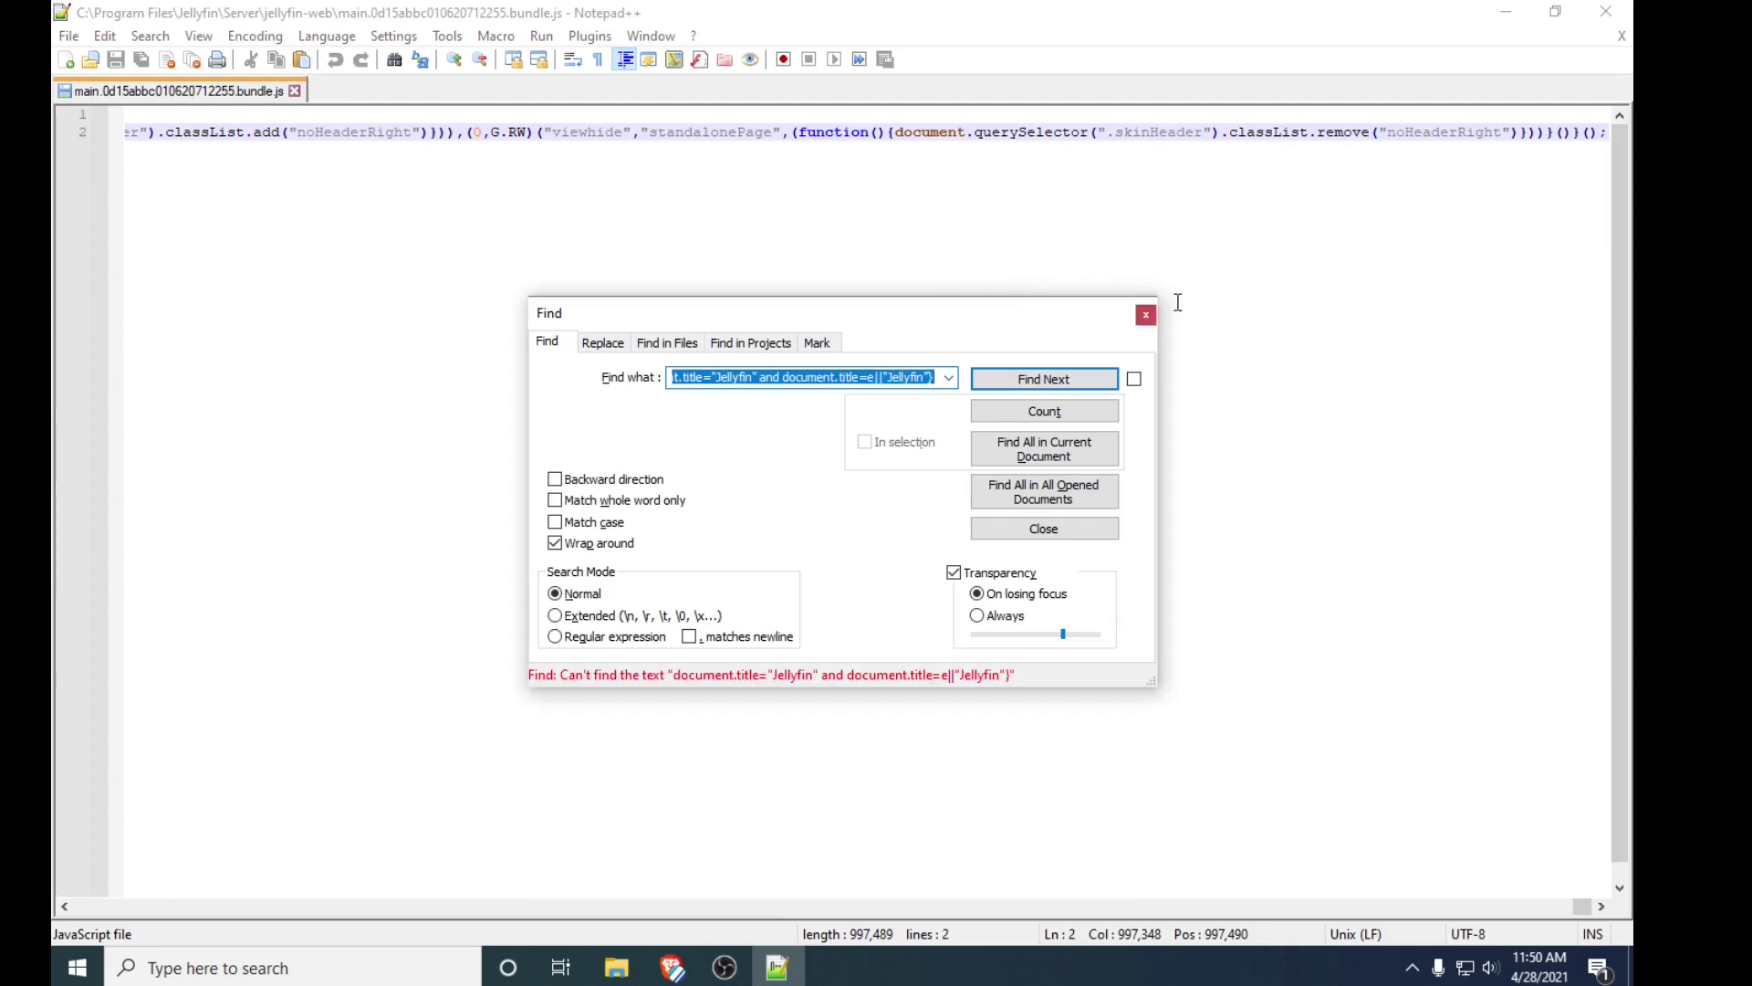
{"action": "left_click", "coordinate": [1145, 314]}
Step: Copy only the first document.title expression from the Reddit tutorial and find it in the Notepad++ bundle file
{"action": "mouse_move", "coordinate": [672, 963]}
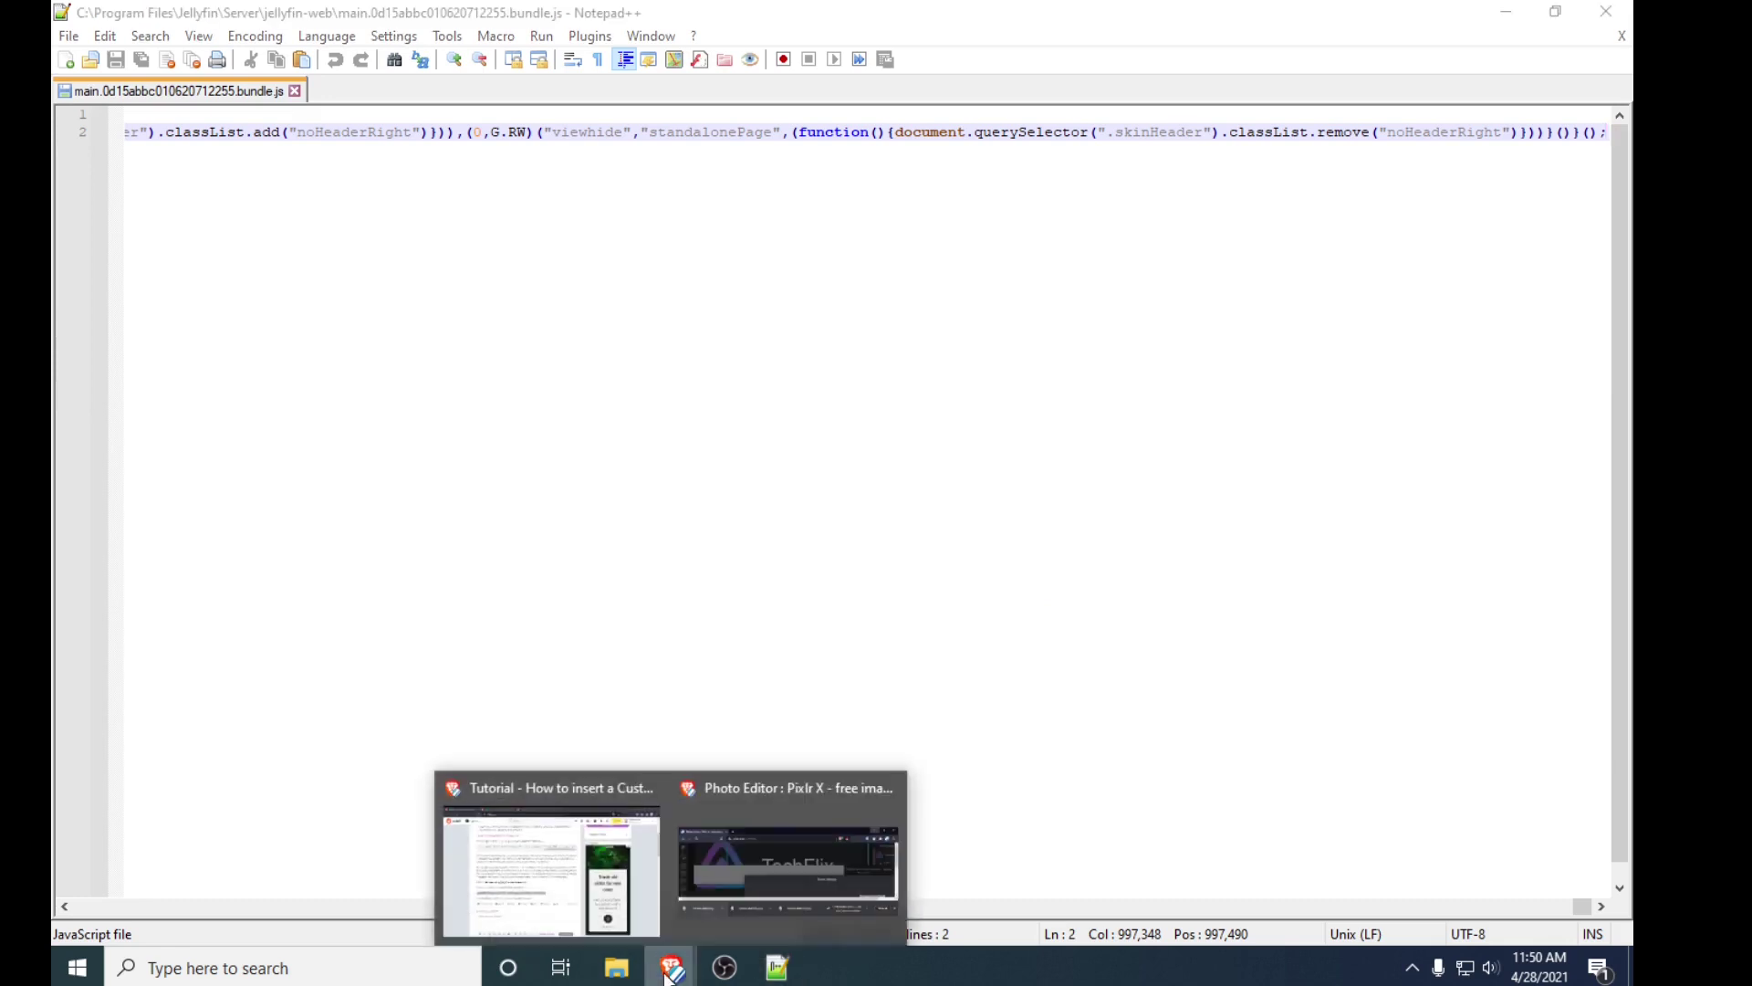
{"action": "left_click", "coordinate": [605, 888]}
{"action": "left_click", "coordinate": [405, 649]}
{"action": "left_click_drag", "start_coordinate": [297, 628], "coordinate": [513, 629]}
{"action": "key", "text": "ctrl+c"}
{"action": "left_click", "coordinate": [777, 969]}
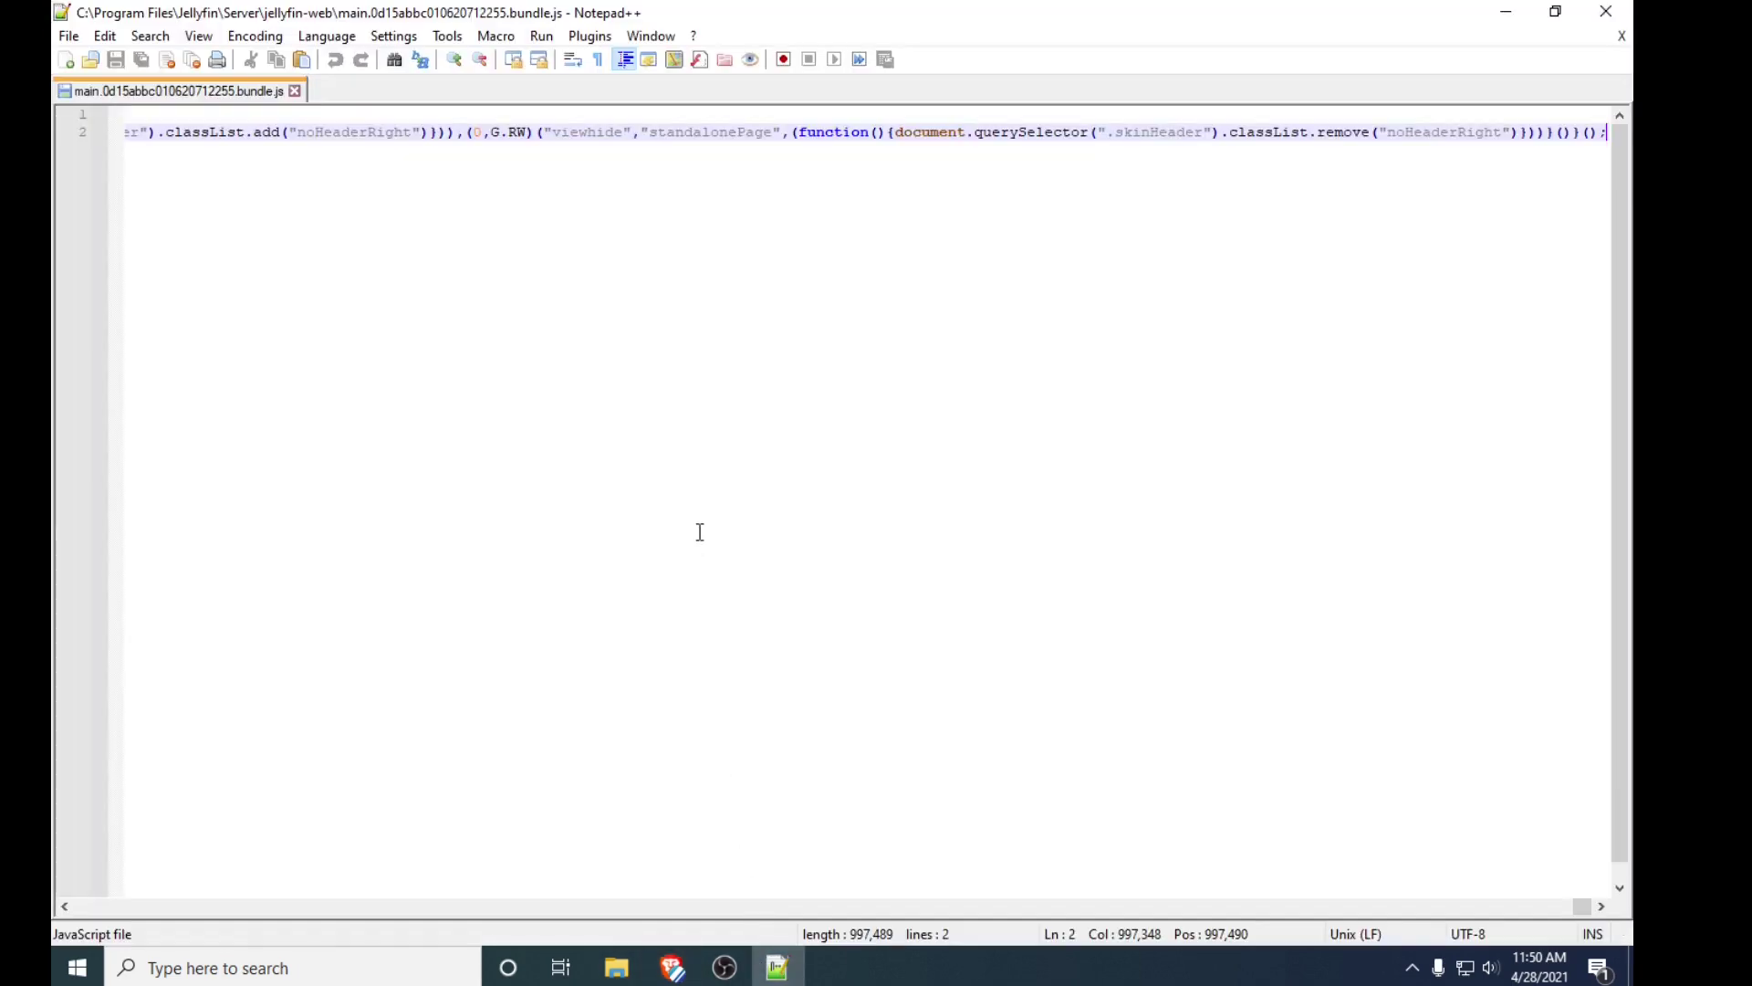
{"action": "key", "text": "ctrl+f"}
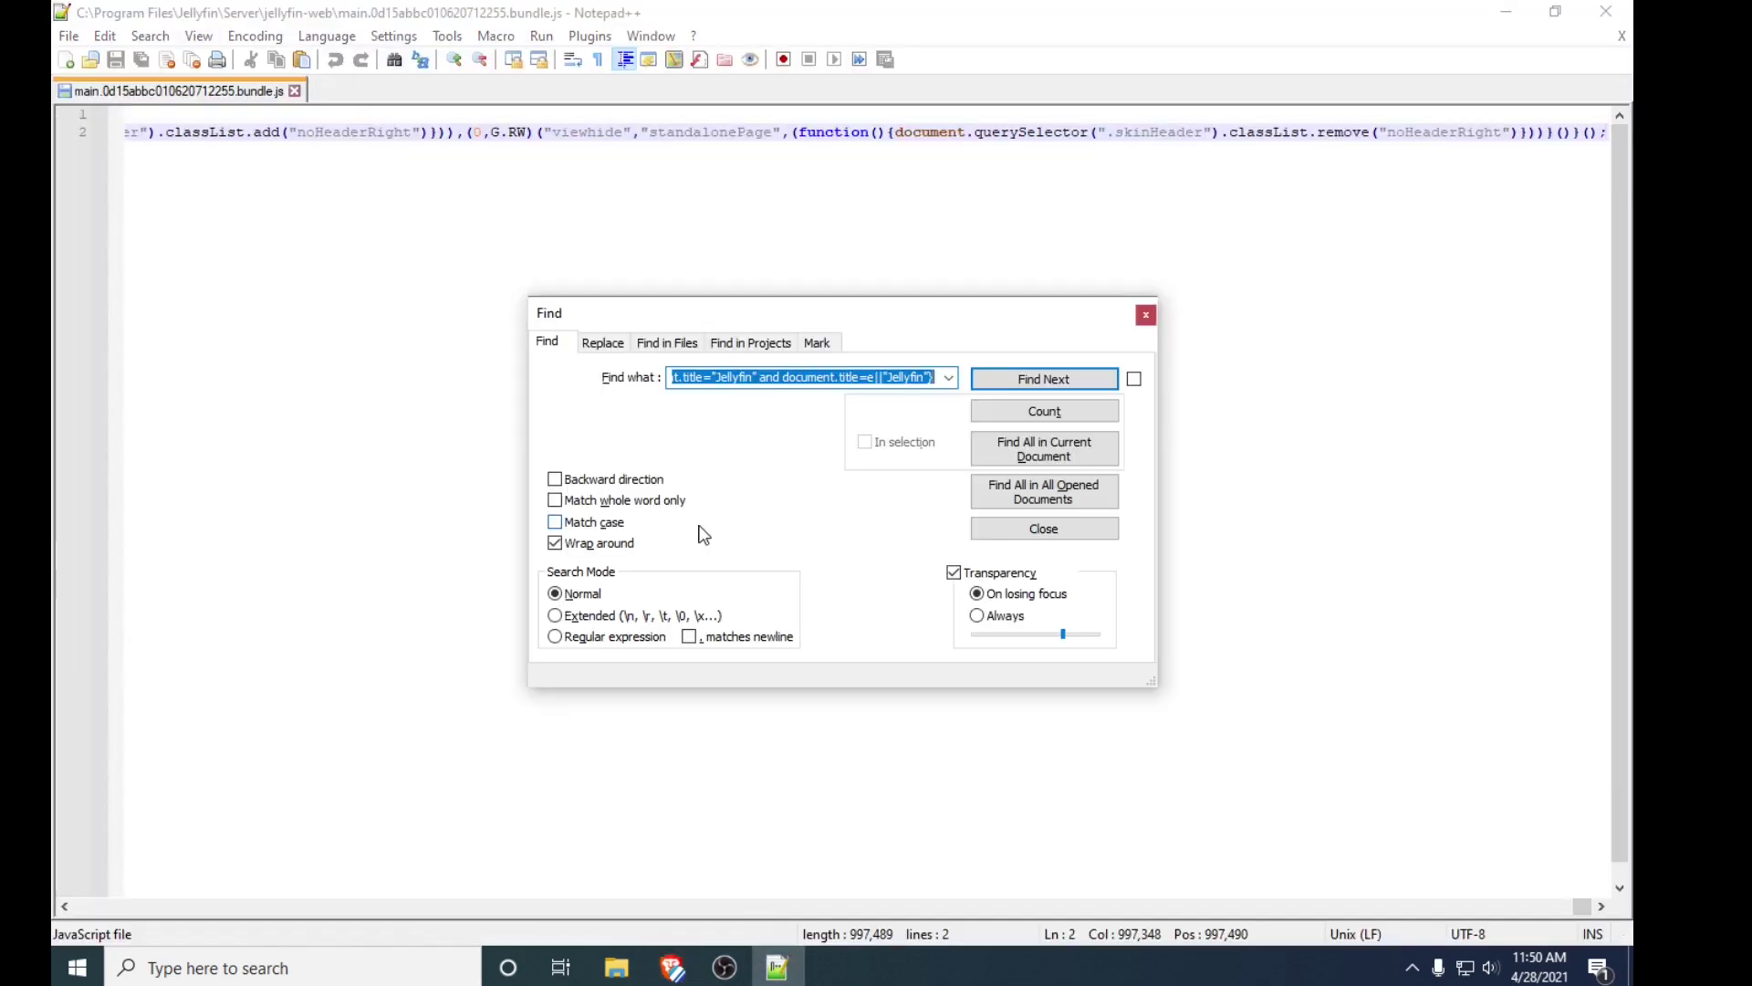
{"action": "key", "text": "ctrl+v"}
{"action": "key", "text": "Return"}
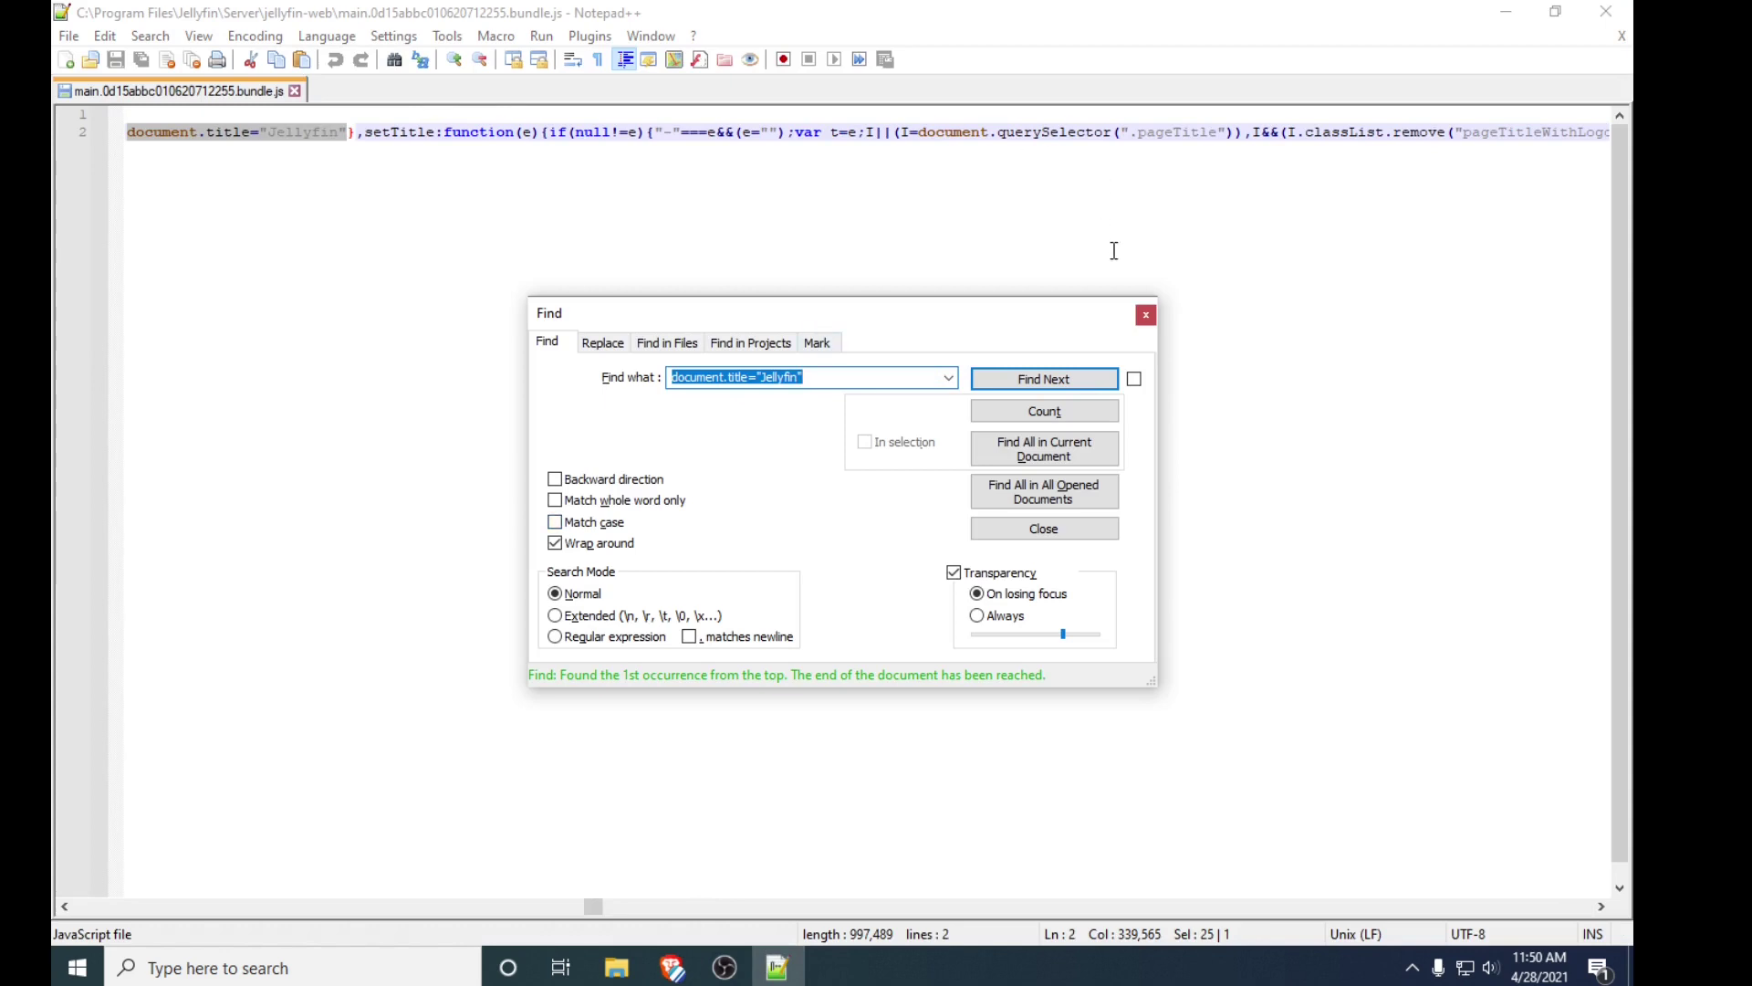
{"action": "left_click", "coordinate": [1144, 313]}
Step: Replace Jellyfin with TechFlix in the first document.title expression
{"action": "key", "text": "Left"}
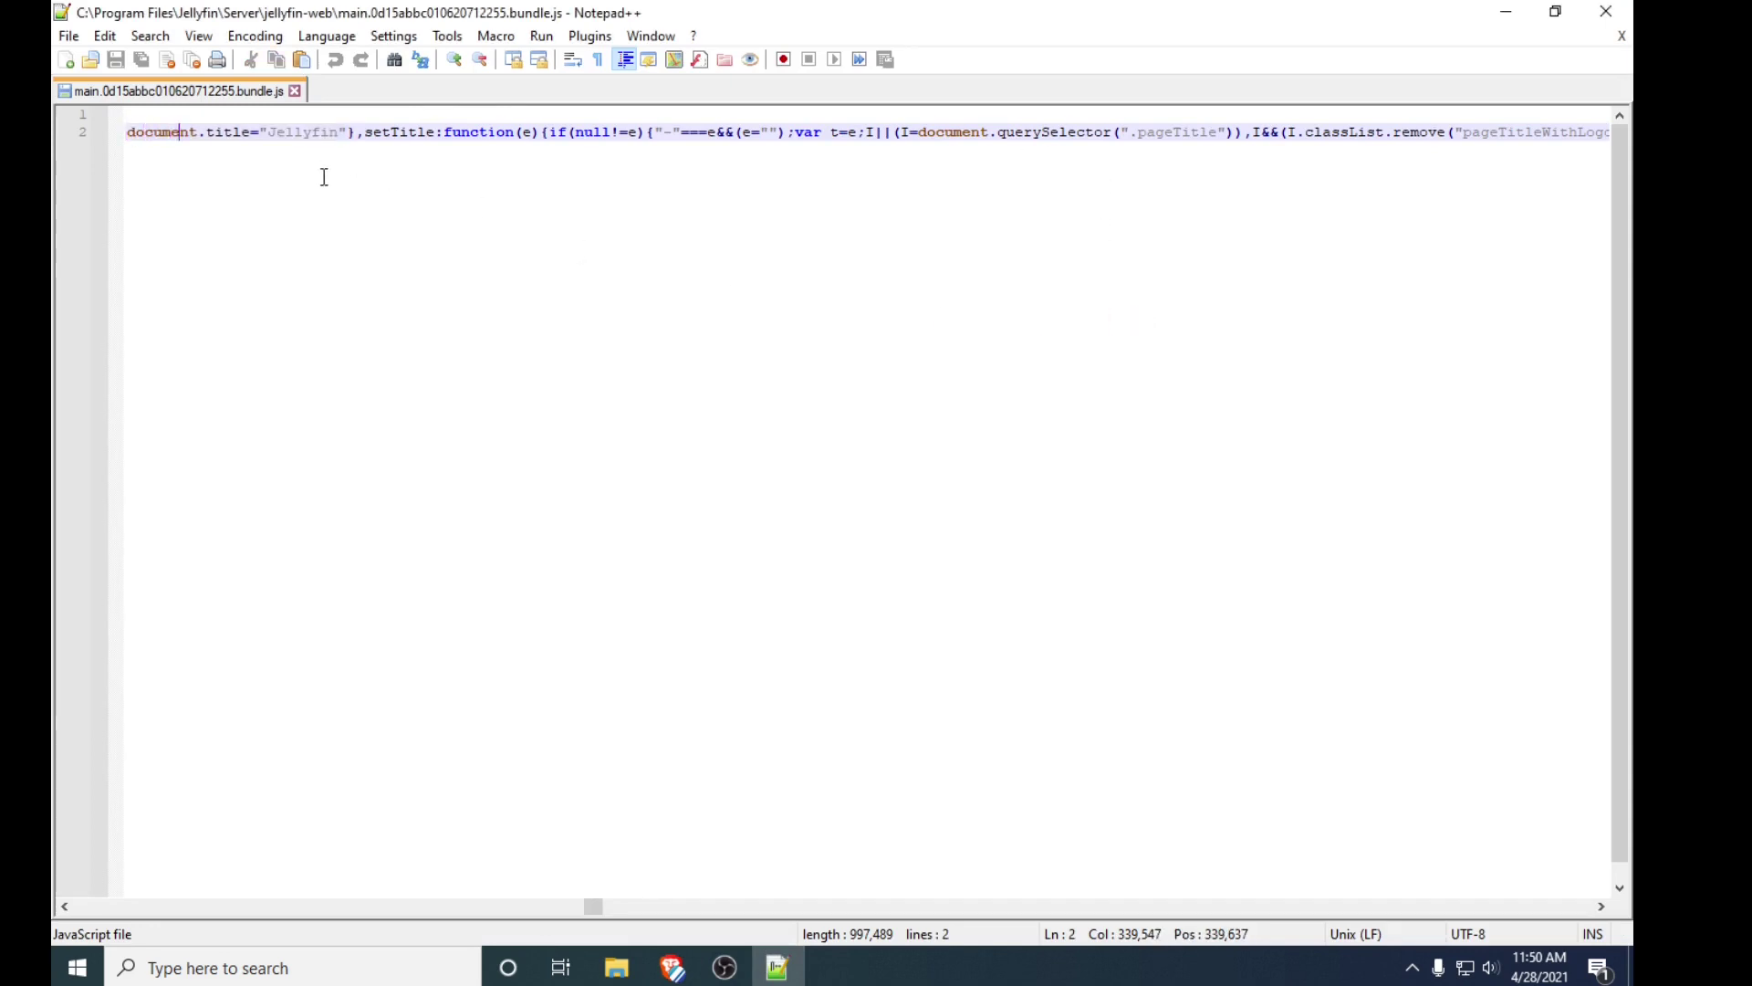
{"action": "key", "text": "Right"}
{"action": "key", "text": "Right"}
{"action": "key", "text": "Right"}
{"action": "key", "text": "Right"}
{"action": "key", "text": "Right"}
{"action": "key", "text": "Right"}
{"action": "key", "text": "Right"}
{"action": "key", "text": "Right"}
{"action": "key", "text": "Right"}
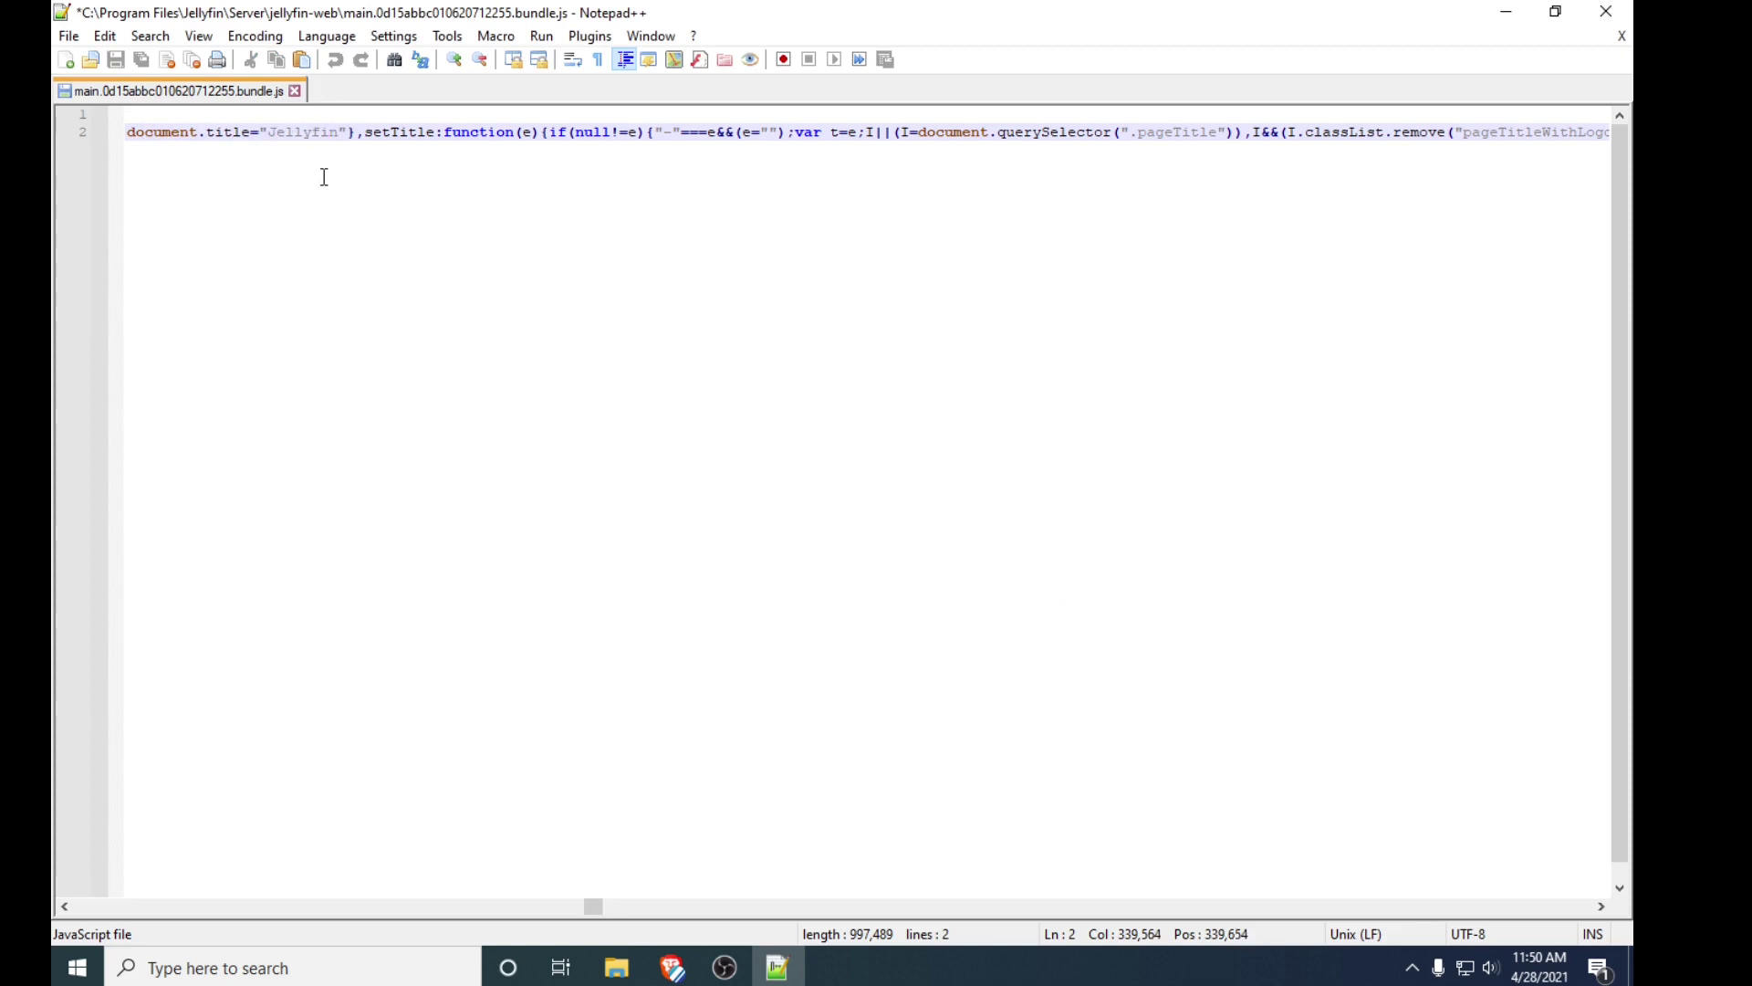
{"action": "key", "text": "Delete"}
{"action": "key", "text": "Delete"}
{"action": "key", "text": "Delete"}
{"action": "key", "text": "Delete"}
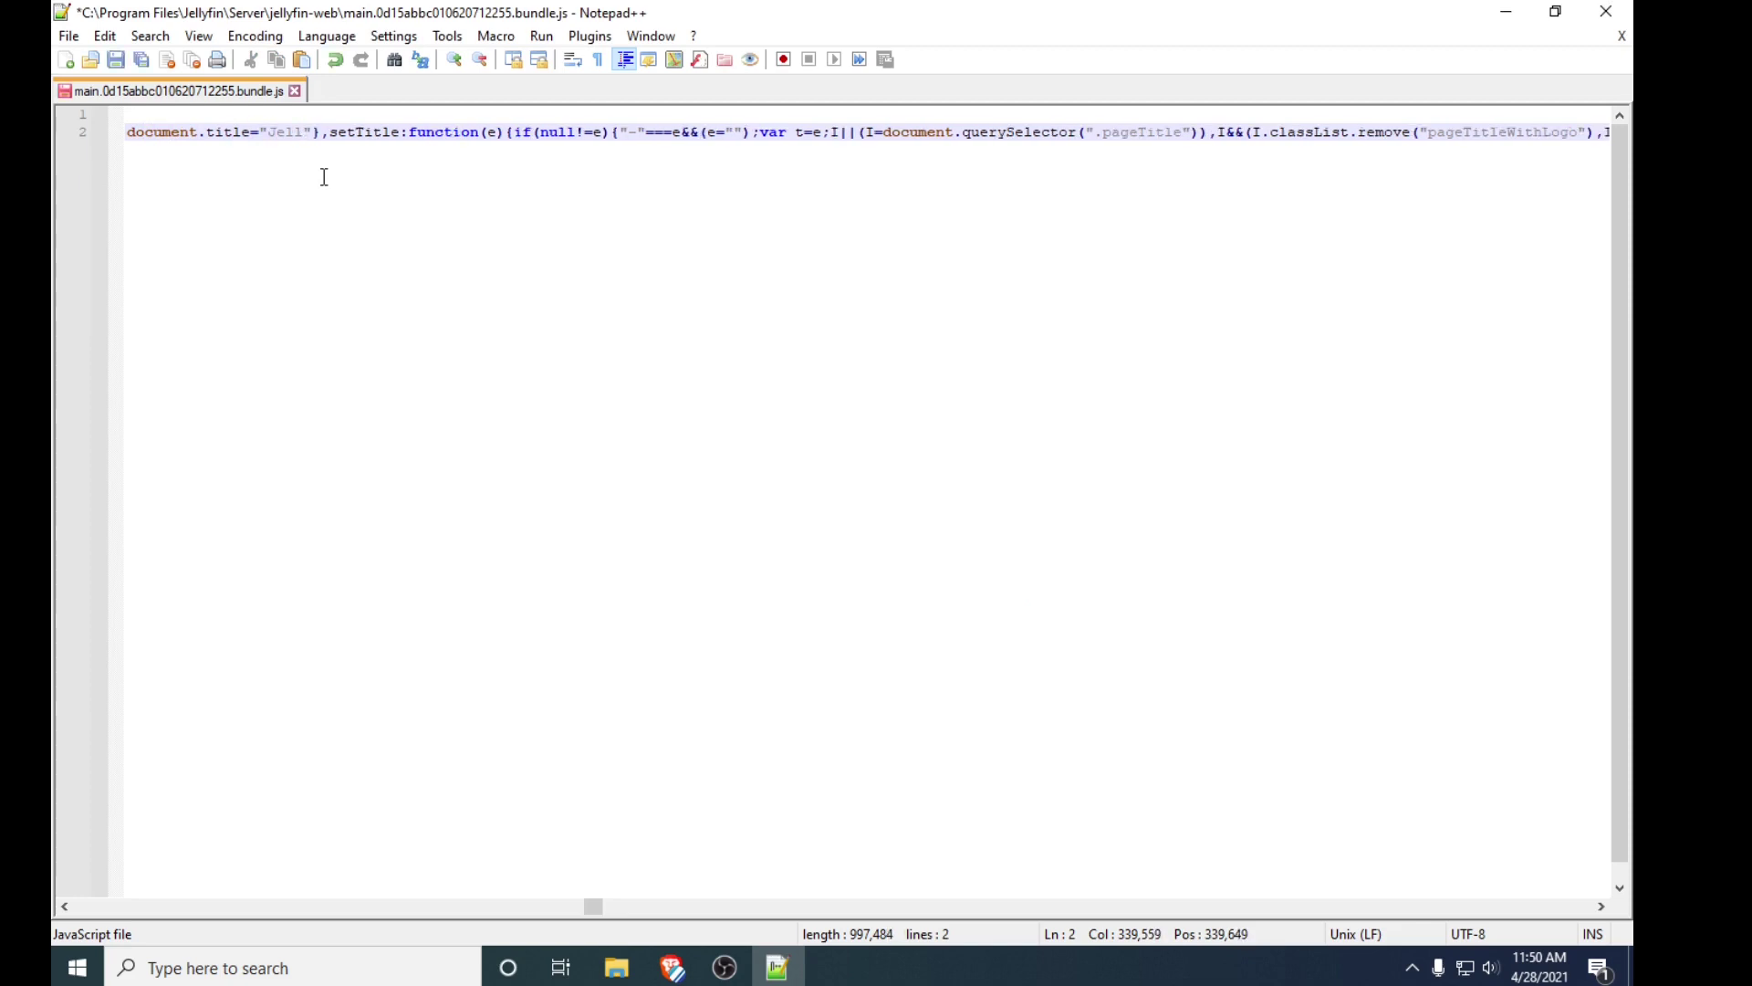
{"action": "key", "text": "BackSpace"}
{"action": "key", "text": "BackSpace"}
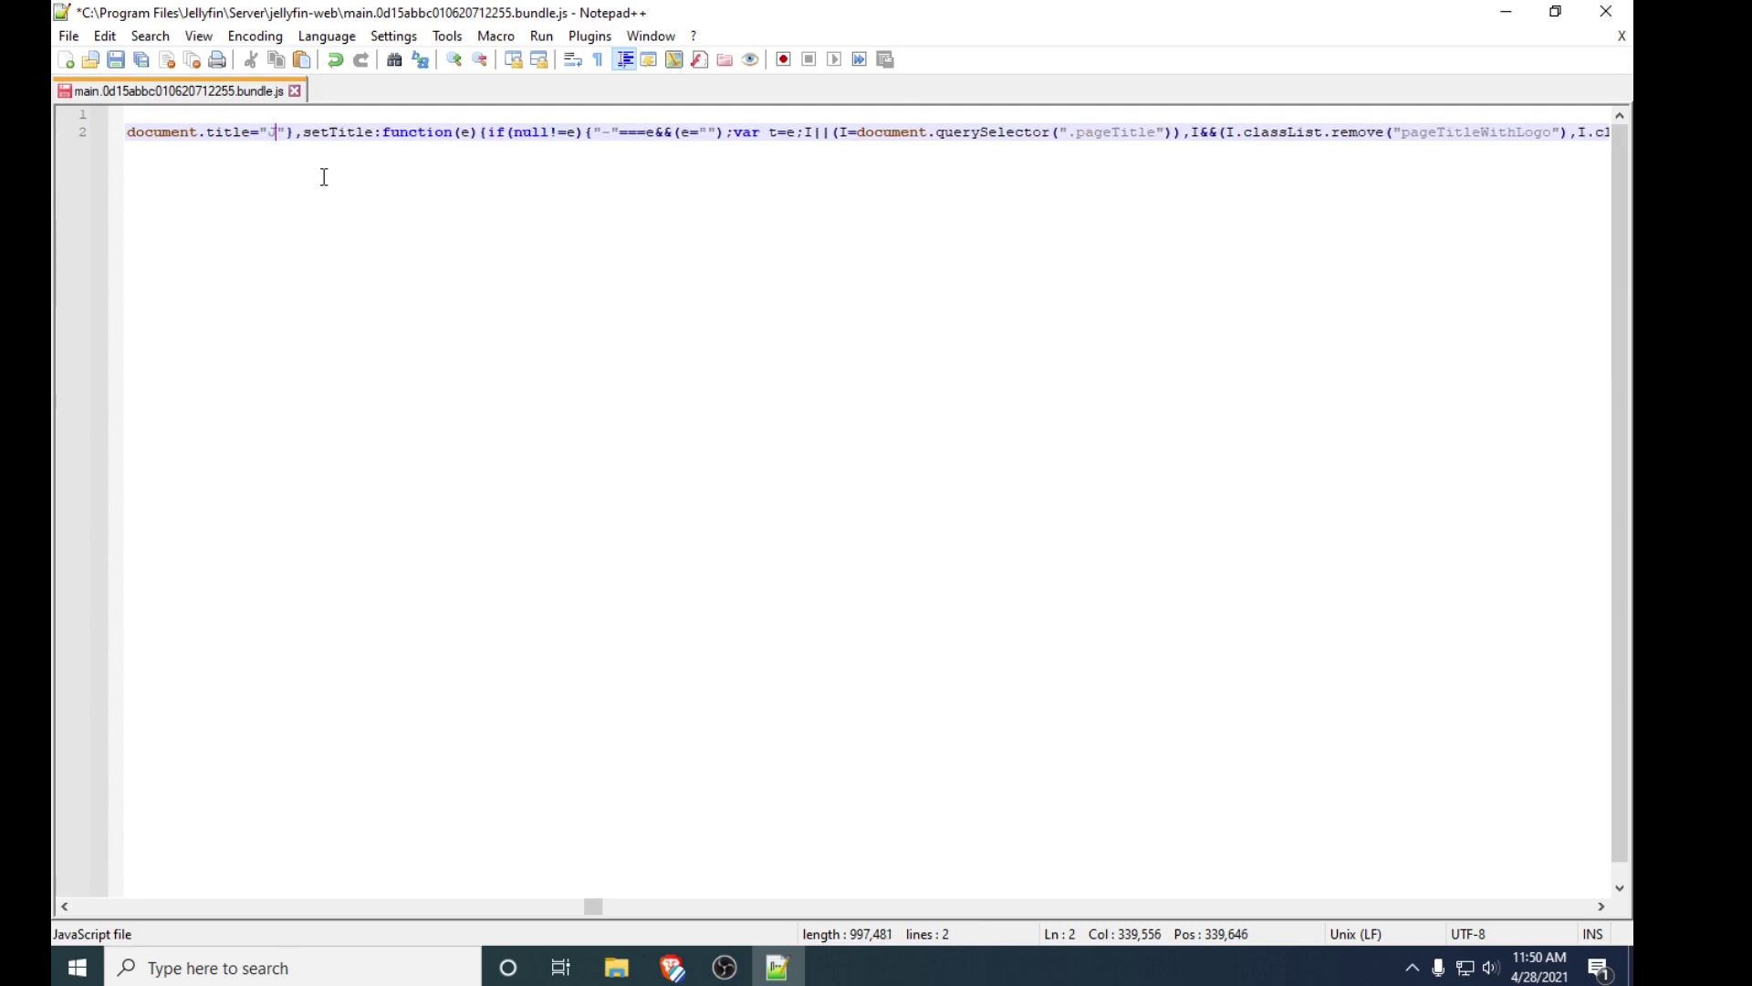
{"action": "key", "text": "BackSpace"}
{"action": "type", "text": "Tech"}
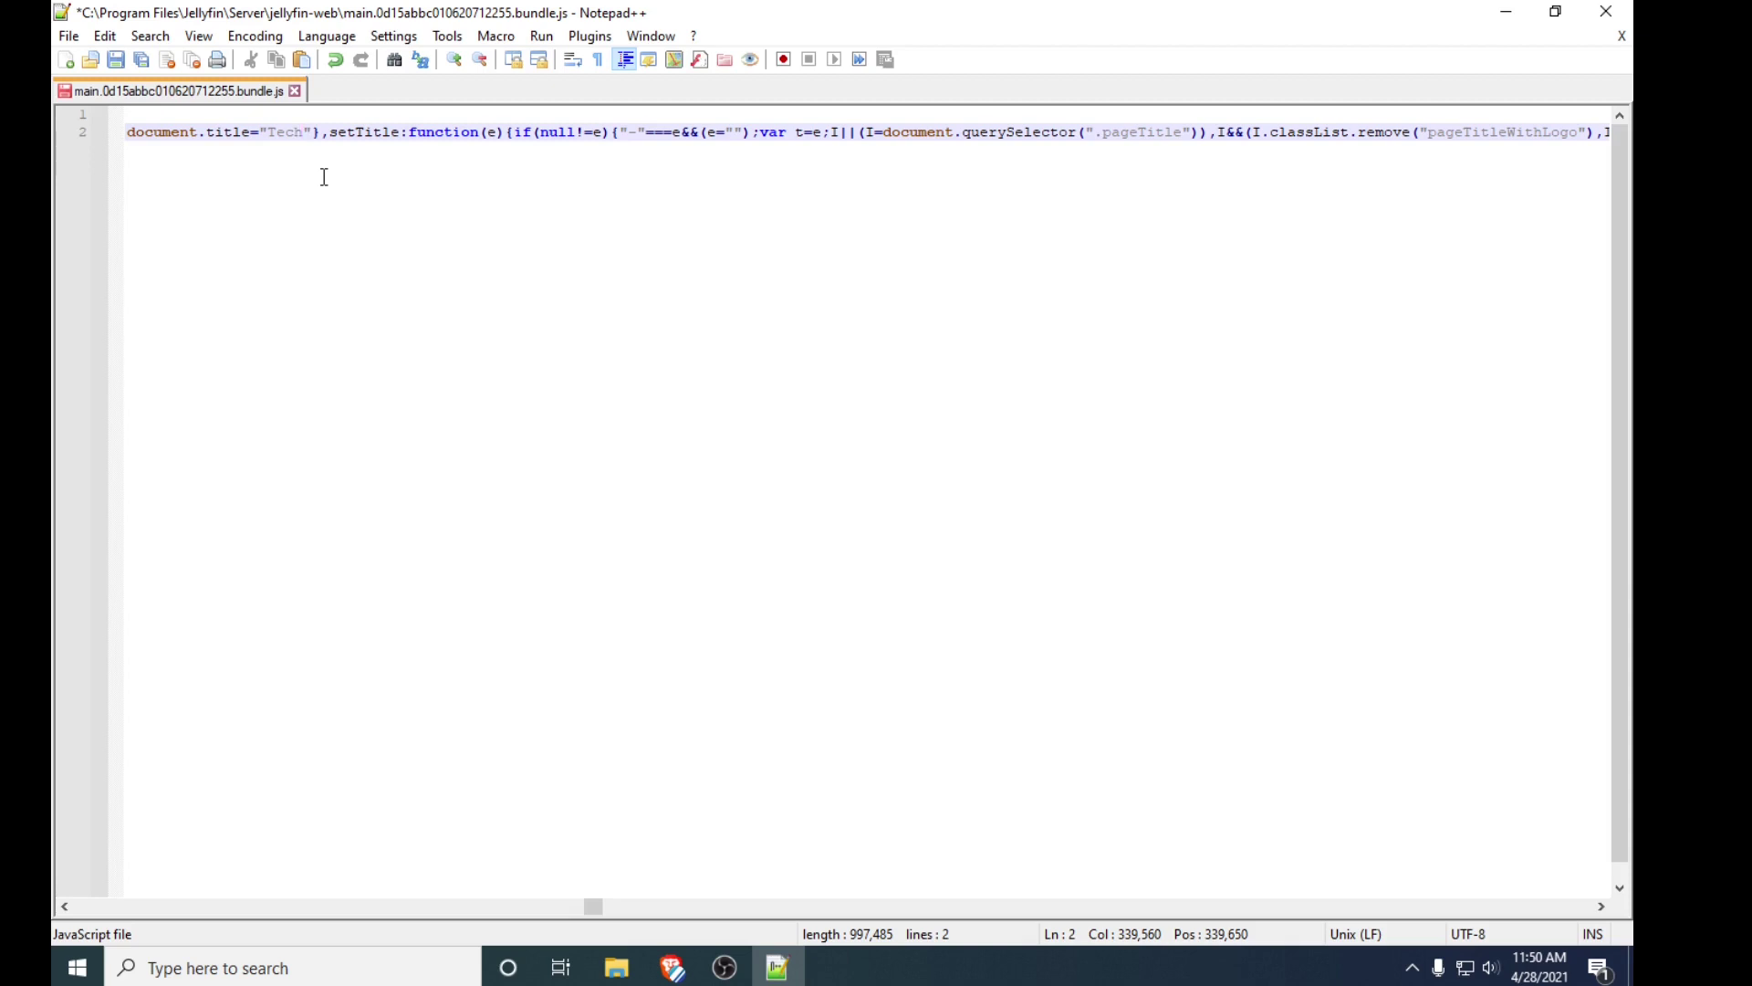
{"action": "type", "text": "Flix"}
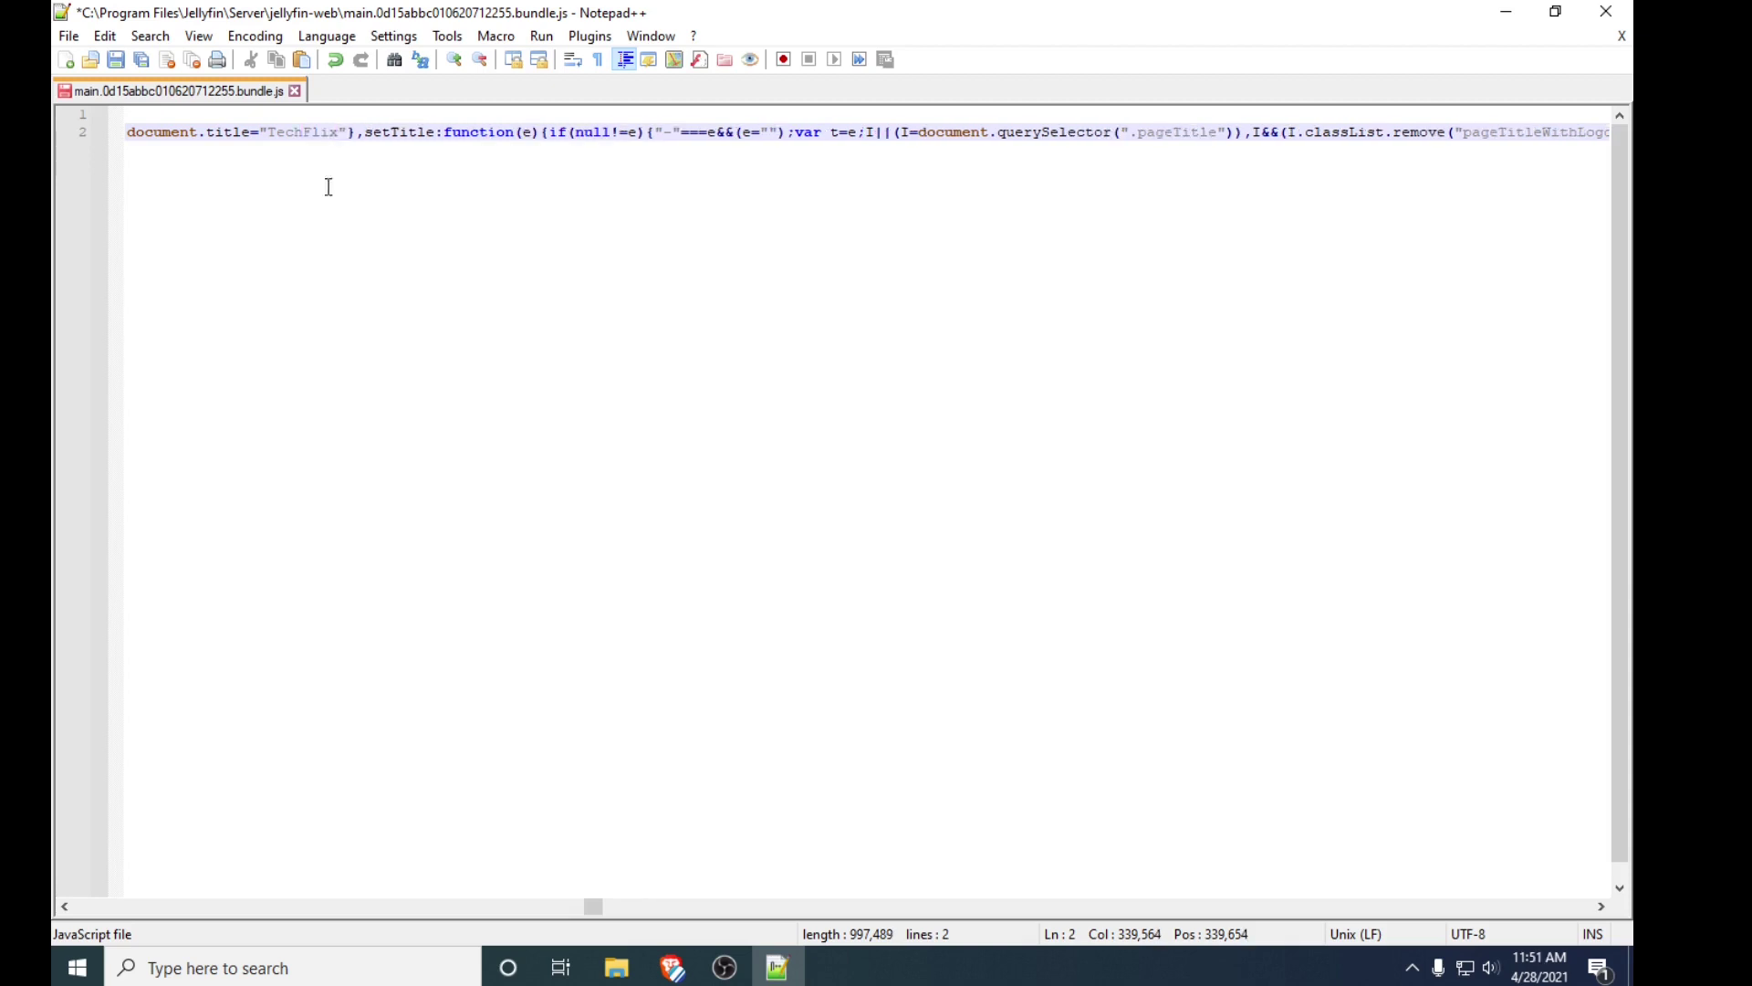
Step: Copy the expression starting with document.title=e|| from the Reddit tutorial and find it in the Notepad++ bundle file
{"action": "mouse_move", "coordinate": [627, 967]}
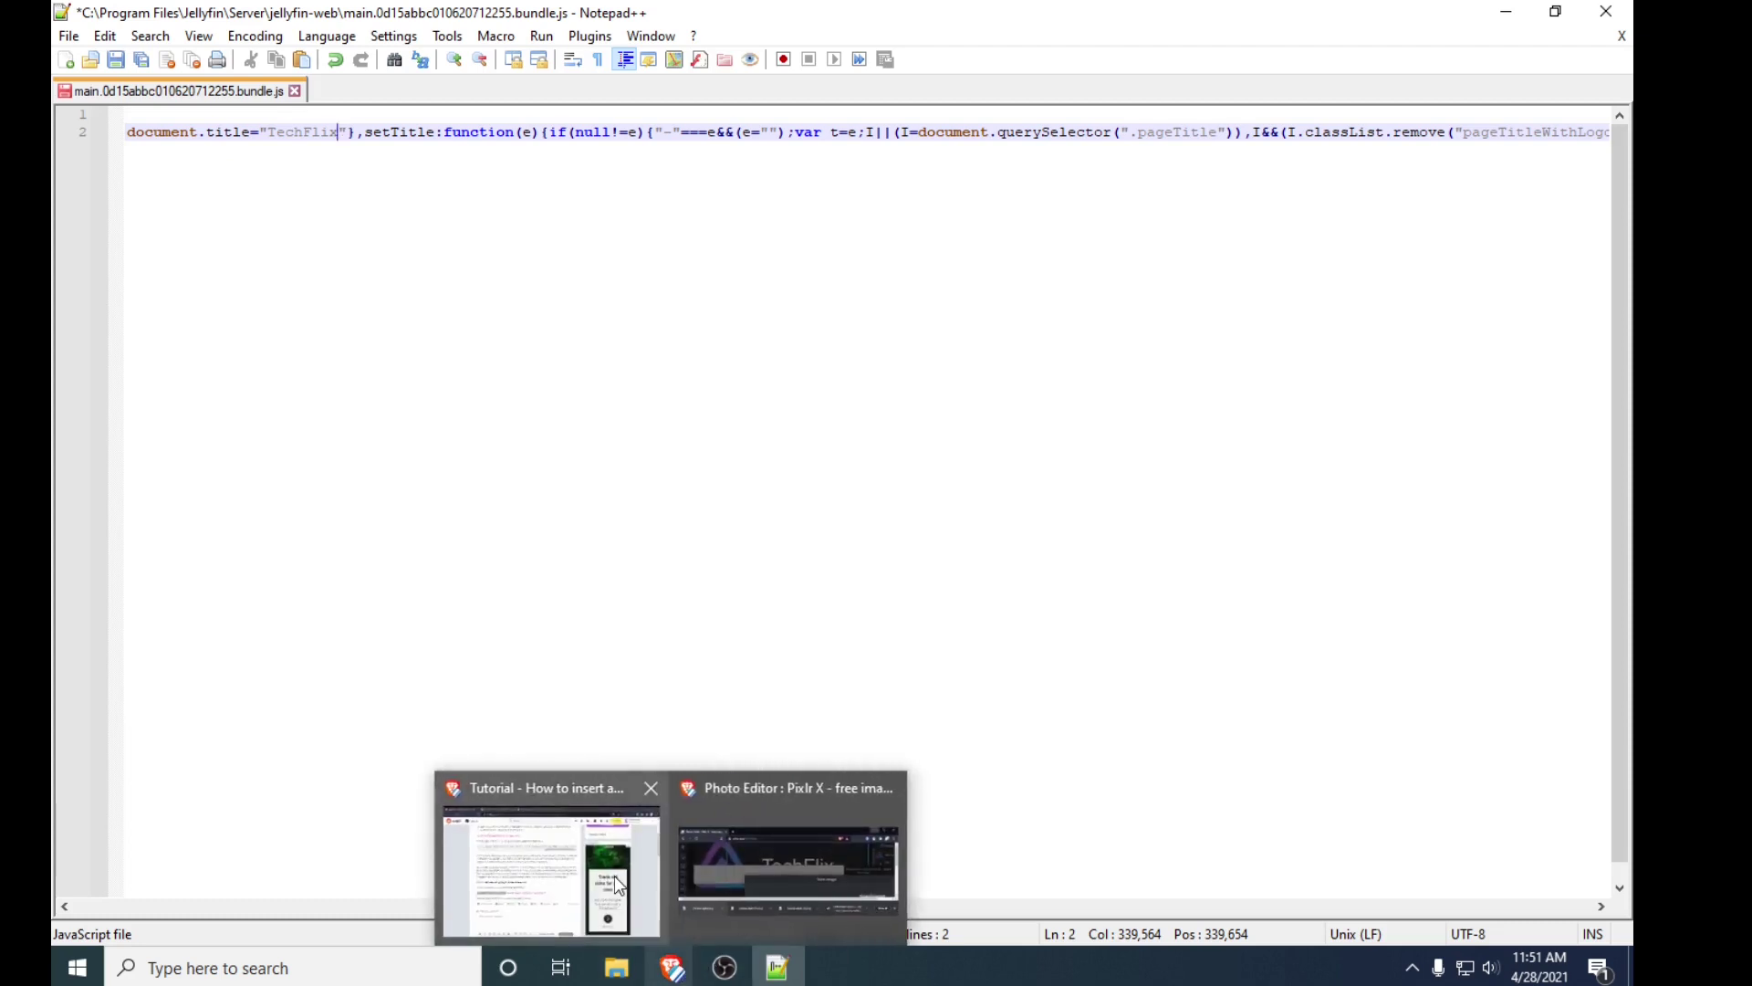
{"action": "left_click", "coordinate": [615, 875]}
{"action": "mouse_move", "coordinate": [552, 627]}
{"action": "left_mouse_down"}
{"action": "mouse_move", "coordinate": [800, 630]}
{"action": "mouse_move", "coordinate": [554, 628]}
{"action": "left_mouse_up"}
{"action": "key", "text": "ctrl+c"}
{"action": "left_click", "coordinate": [799, 632]}
{"action": "left_click", "coordinate": [803, 635]}
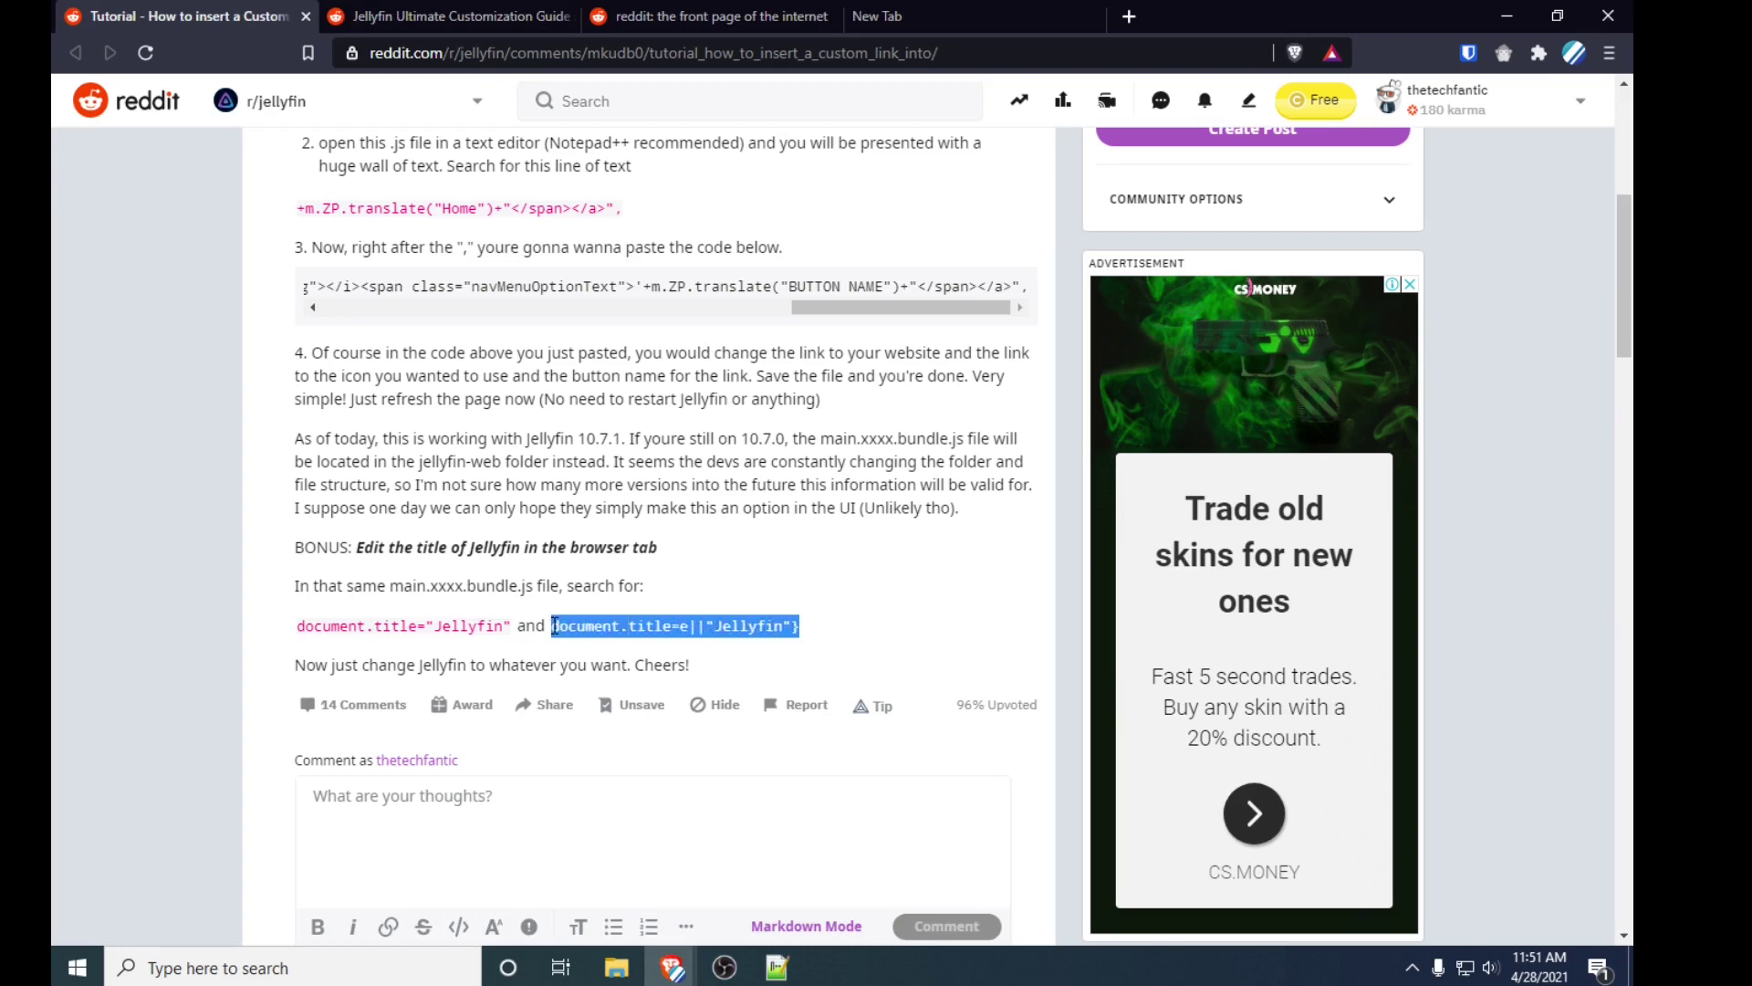
{"action": "left_click", "coordinate": [777, 967]}
{"action": "key", "text": "ctrl+f"}
{"action": "key", "text": "ctrl+v"}
{"action": "key", "text": "Return"}
{"action": "left_click", "coordinate": [1144, 315]}
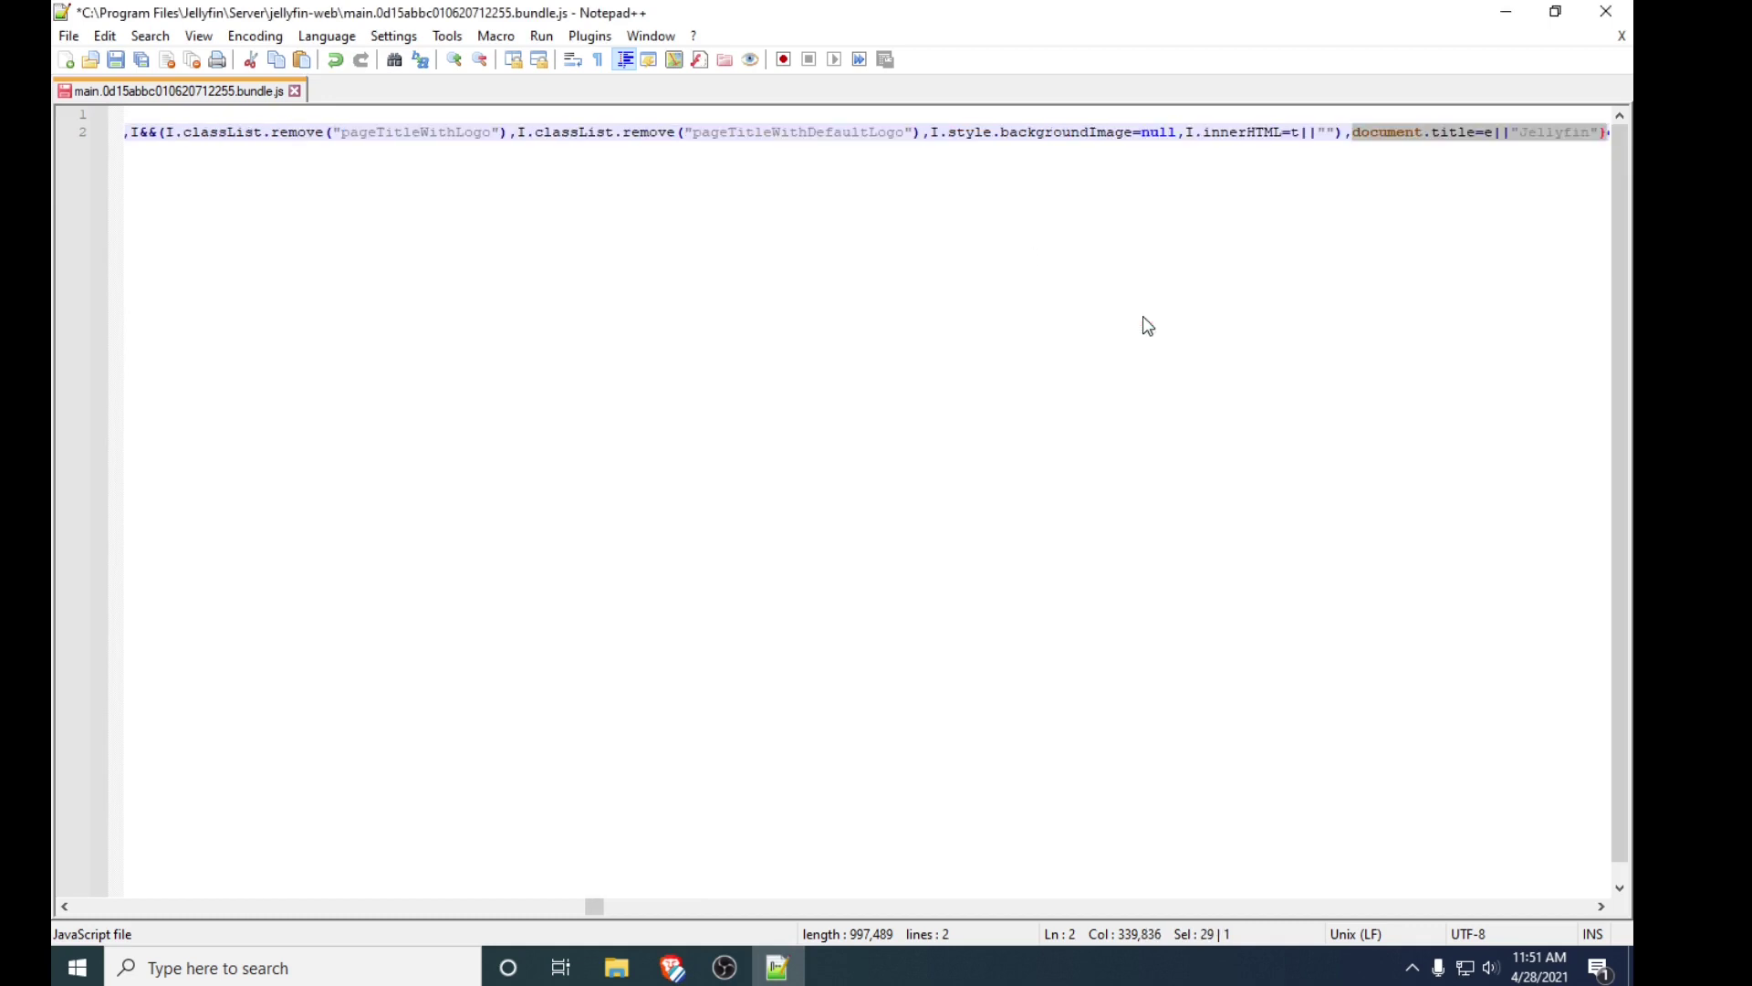
Step: Replace Jellyfin with TechFli in the document.title=e|| expression
{"action": "key", "text": "Left"}
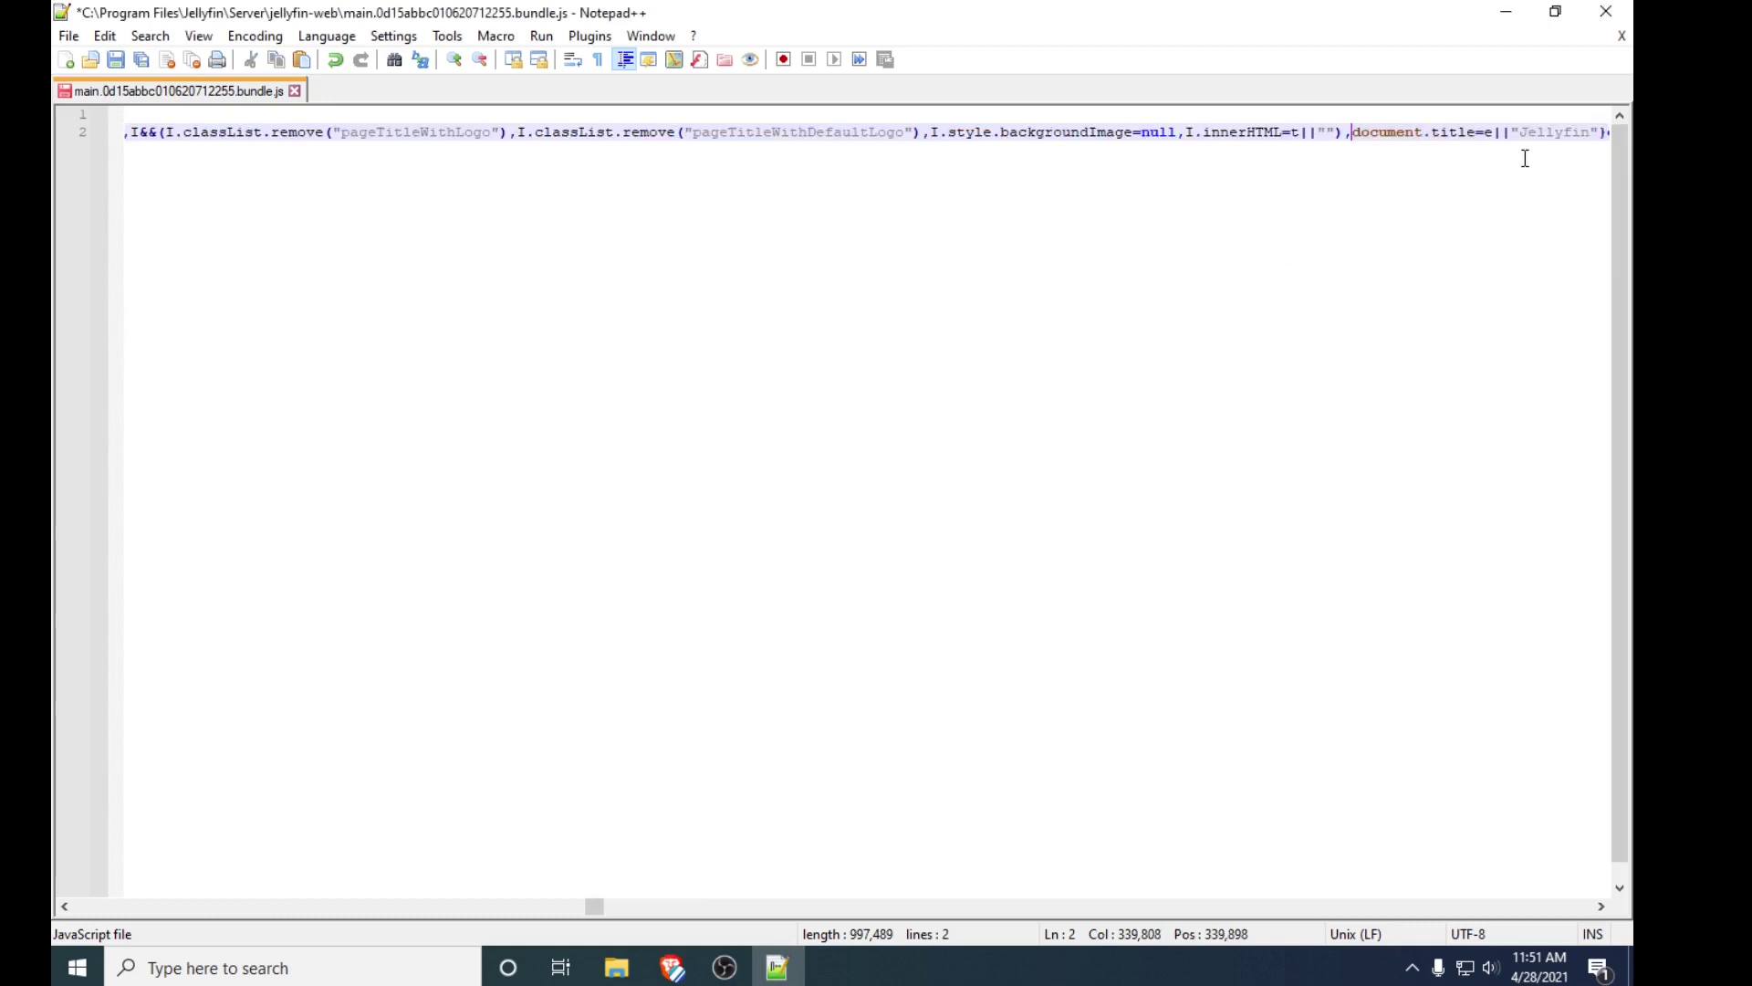
{"action": "key", "text": "Right"}
{"action": "key", "text": "Right"}
{"action": "key", "text": "Right"}
{"action": "key", "text": "Right"}
{"action": "key", "text": "Right"}
{"action": "key", "text": "Right"}
{"action": "key", "text": "Right"}
{"action": "key", "text": "Right"}
{"action": "key", "text": "BackSpace"}
{"action": "key", "text": "BackSpace"}
{"action": "key", "text": "BackSpace"}
{"action": "type", "text": "Tech"}
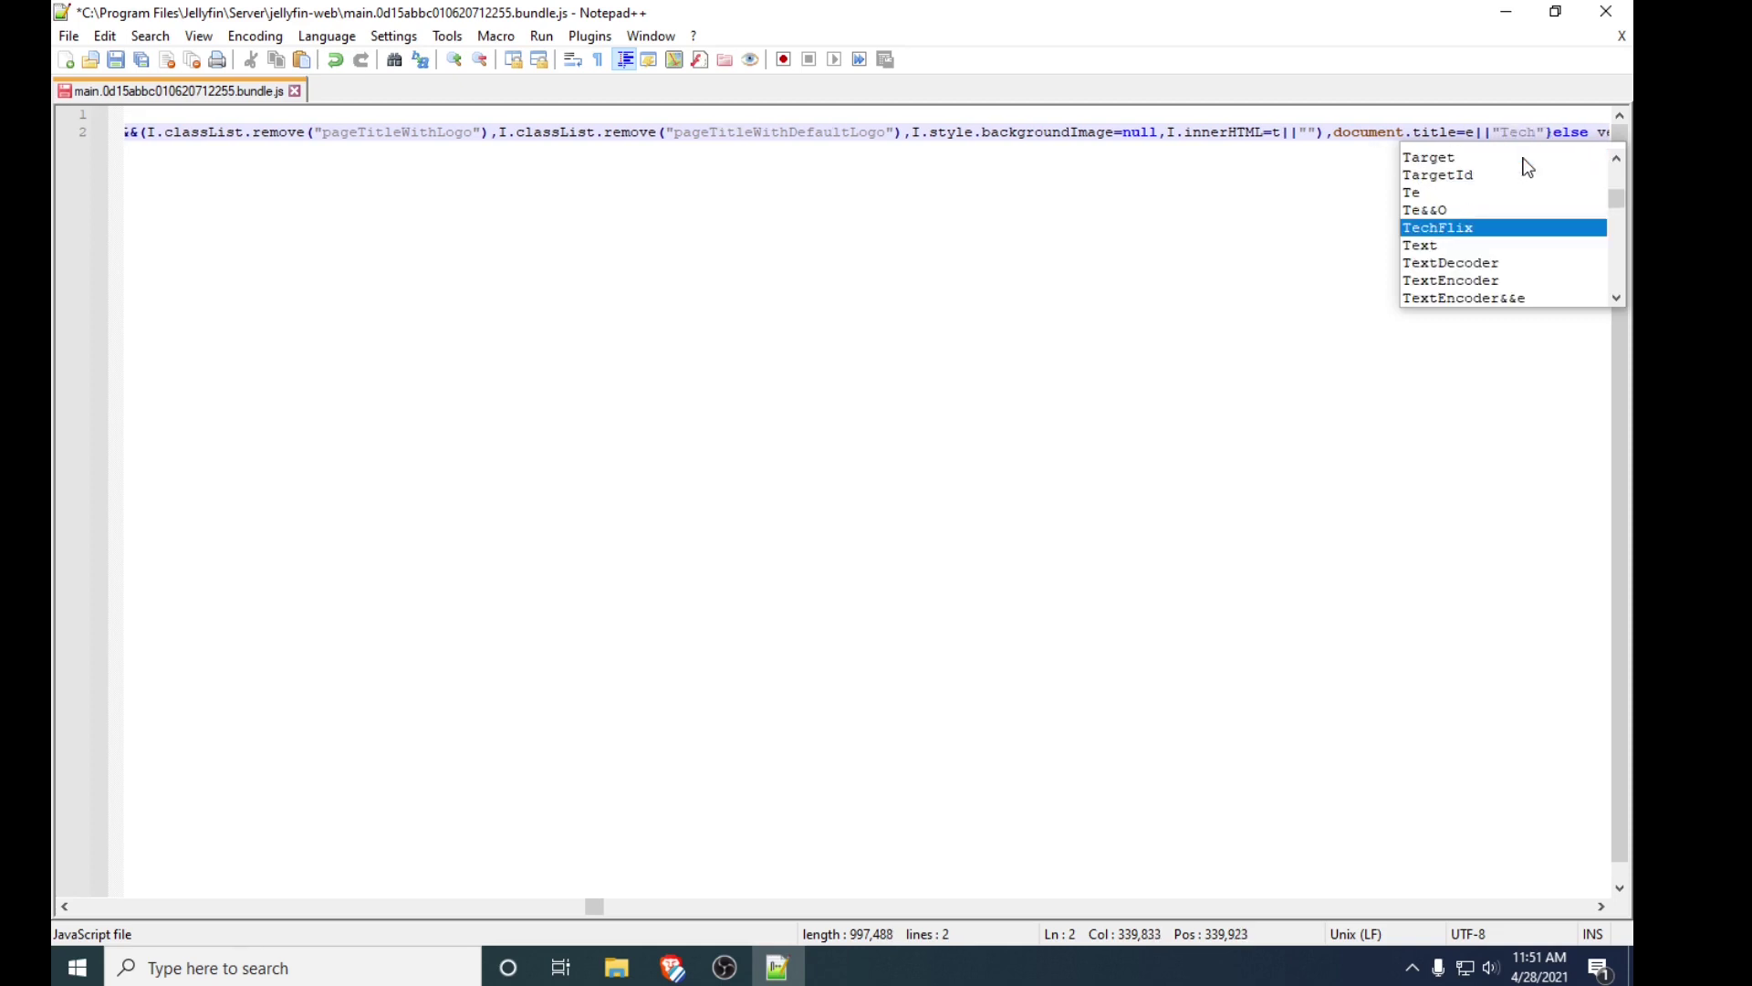
{"action": "type", "text": "Fli"}
Step: Search the bundle file for the shortened text document.title=e| to return to the edited title
{"action": "key", "text": "ctrl+End"}
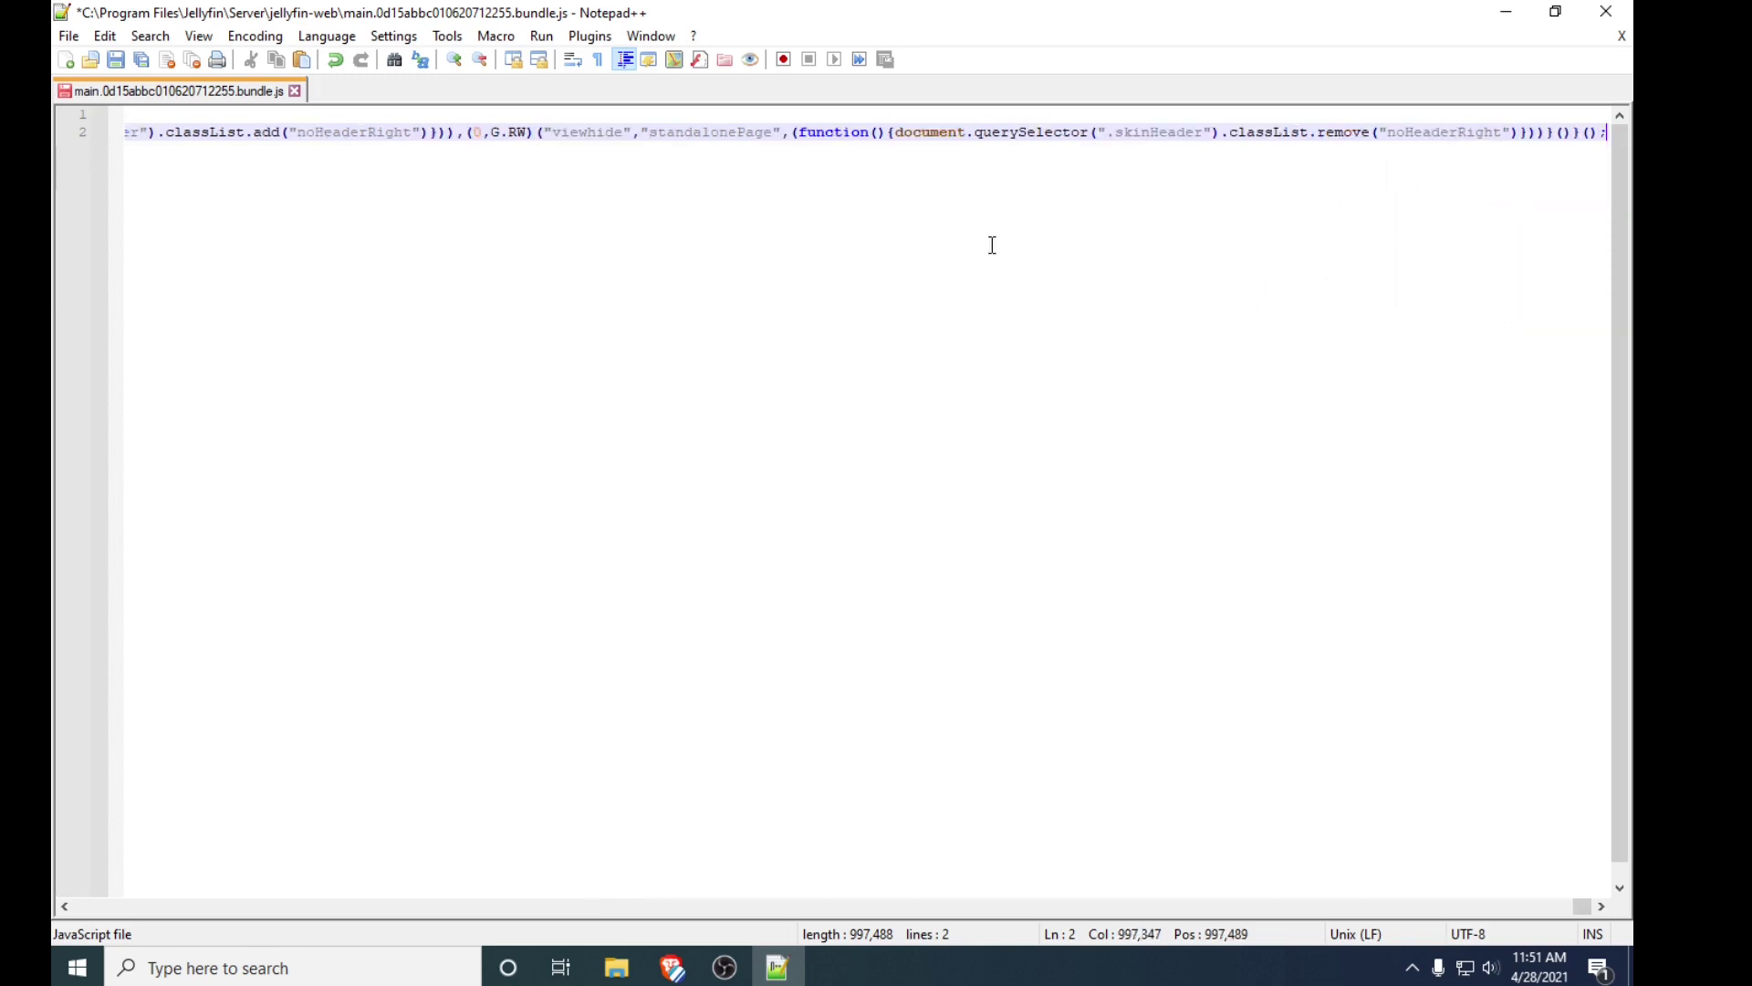
{"action": "scroll", "coordinate": [993, 245], "scroll_direction": "down", "scroll_amount": 1}
{"action": "scroll", "coordinate": [993, 245], "scroll_direction": "up", "scroll_amount": 1}
{"action": "key", "text": "ctrl+f"}
{"action": "key", "text": "Return"}
{"action": "left_click", "coordinate": [810, 377]}
{"action": "left_click_drag", "start_coordinate": [833, 381], "coordinate": [770, 379]}
{"action": "key", "text": "BackSpace"}
{"action": "key", "text": "Return"}
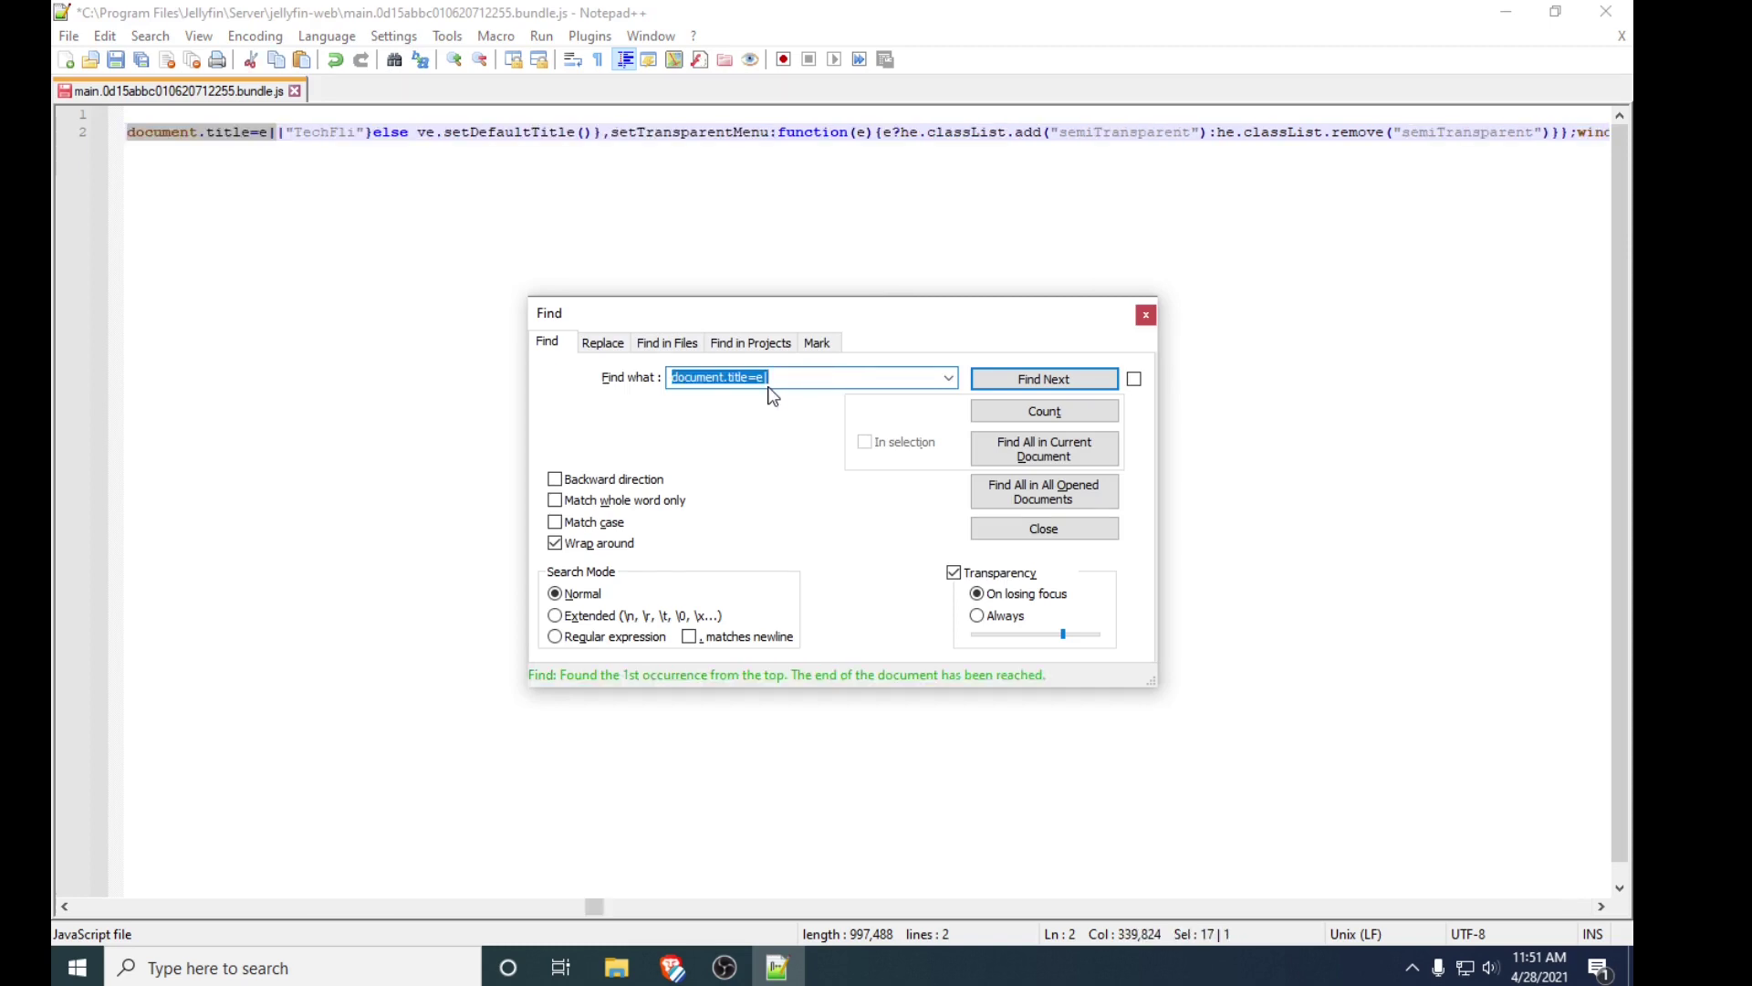
{"action": "left_click", "coordinate": [1144, 317]}
Step: Complete the title after document.title=e|| as TechFlix and save the bundle file in administrator mode
{"action": "left_click", "coordinate": [356, 128]}
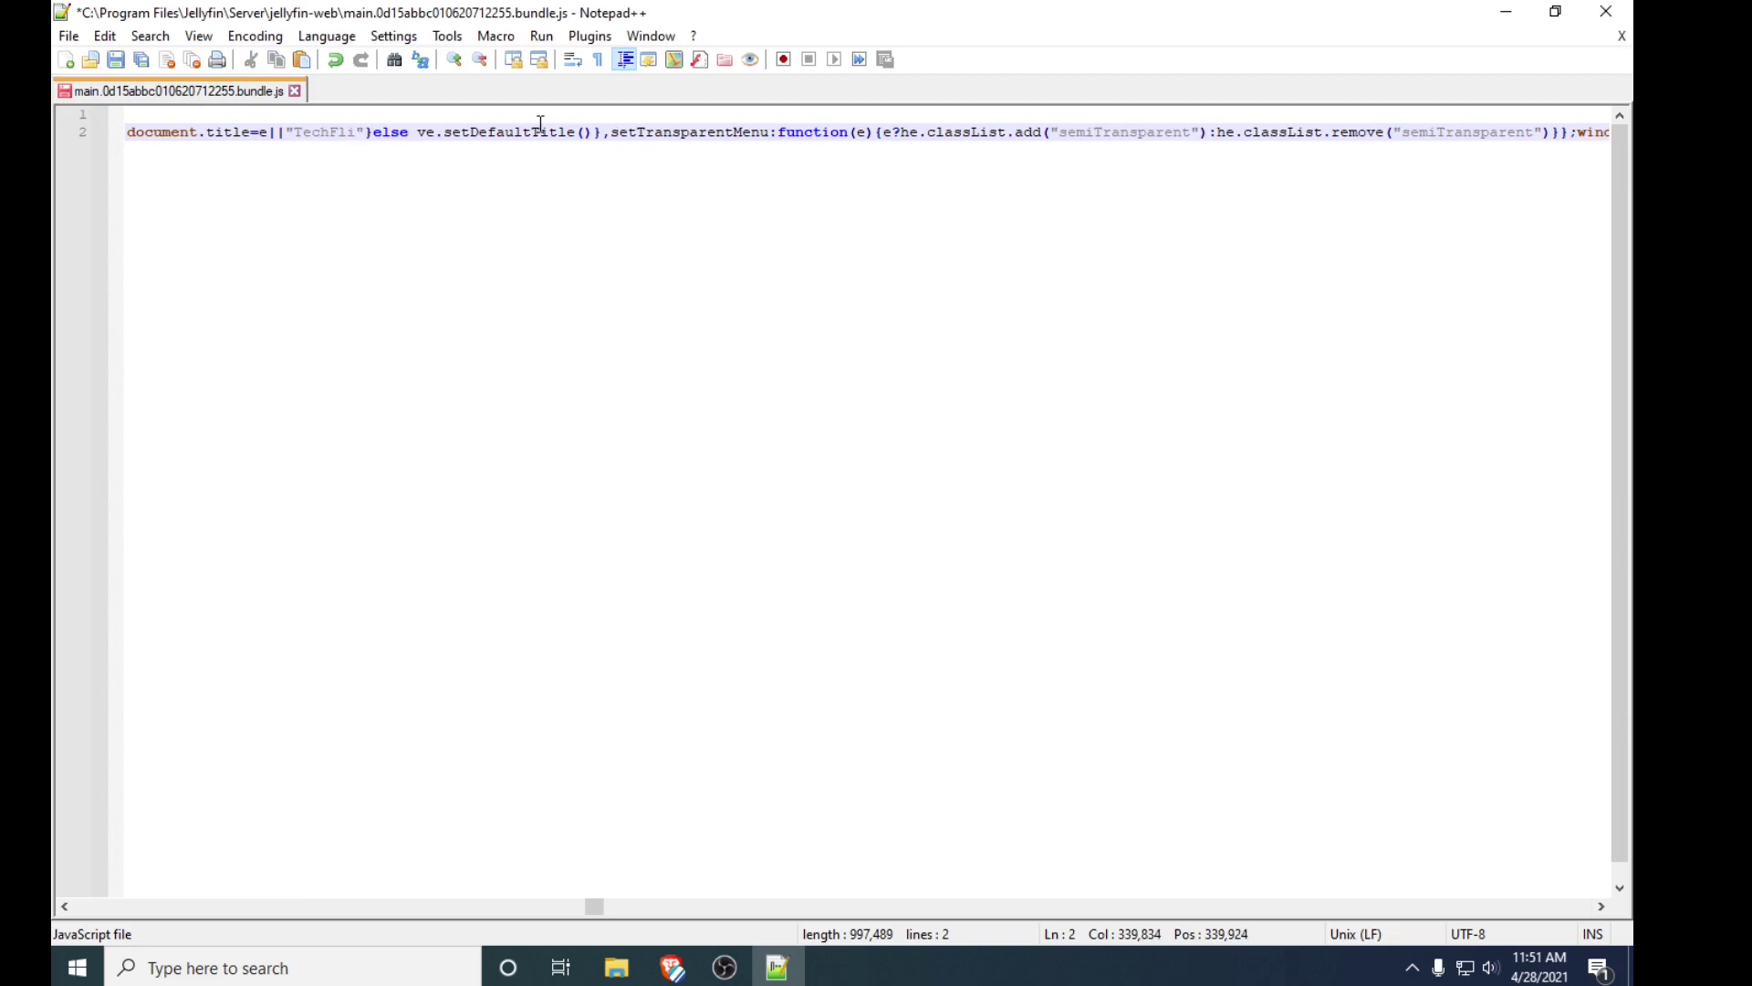
{"action": "type", "text": "x"}
{"action": "key", "text": "ctrl+s"}
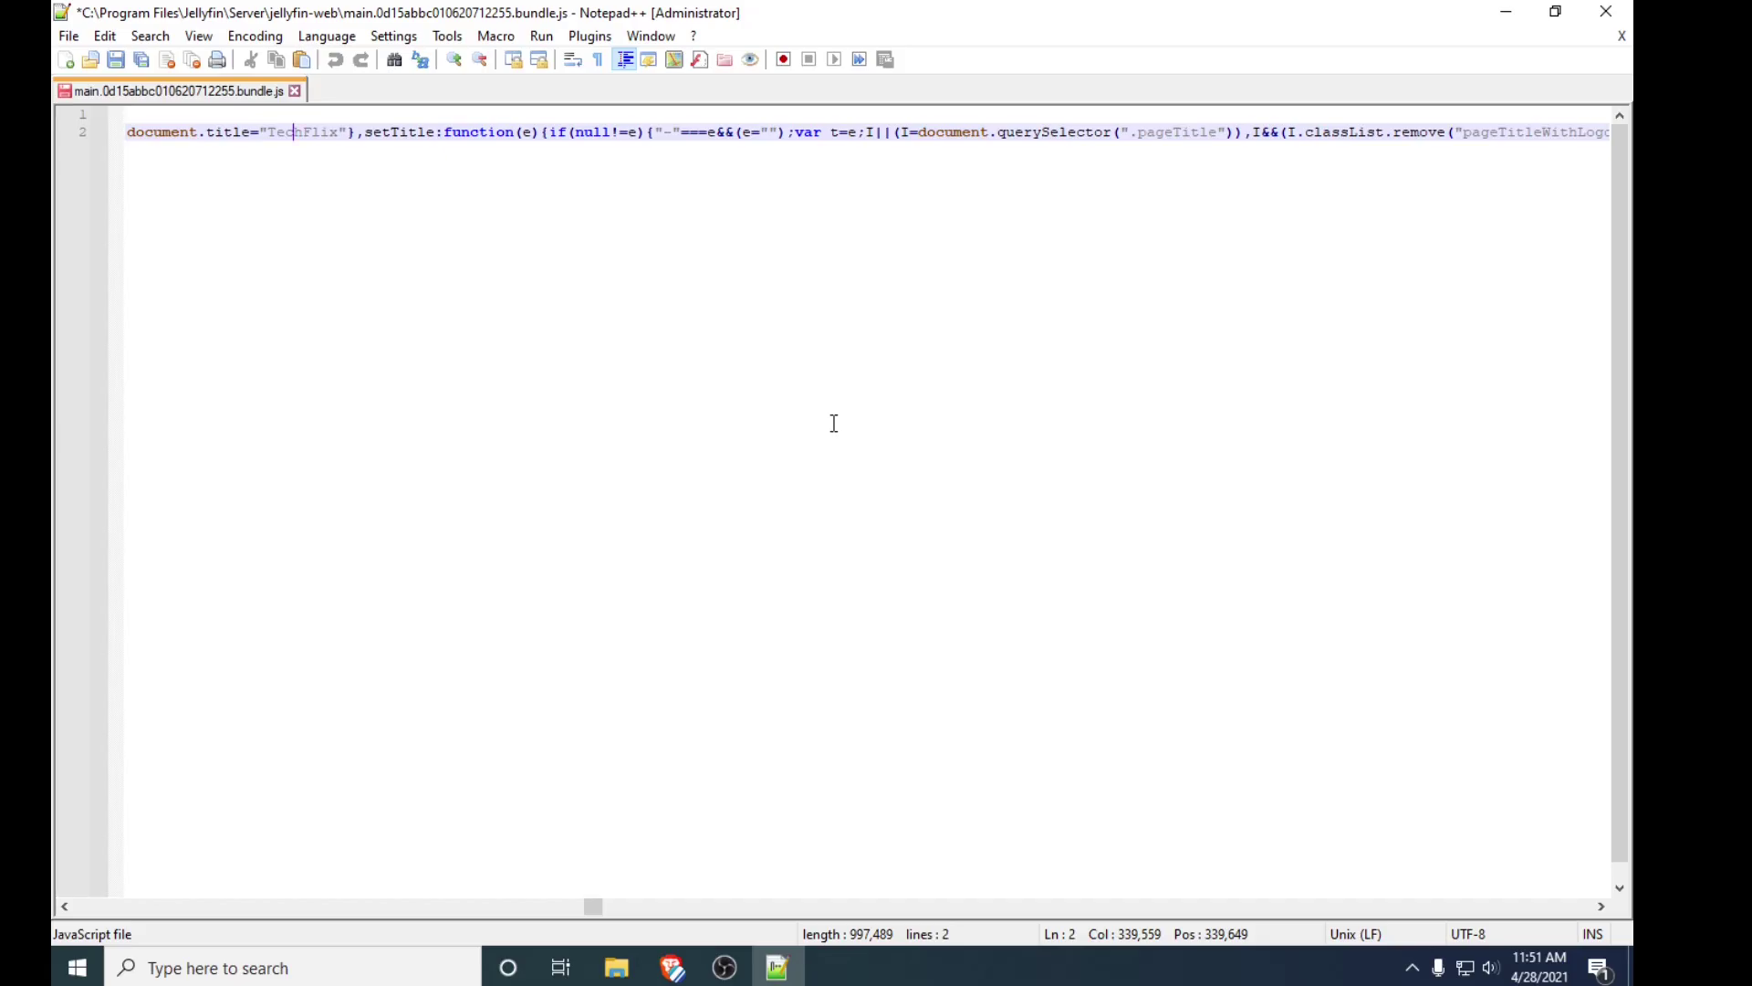
{"action": "key", "text": "ctrl+s"}
{"action": "left_click", "coordinate": [1606, 11]}
Step: Open the index file from the jellyfin-web folder in Notepad++
{"action": "key", "text": "alt+Tab"}
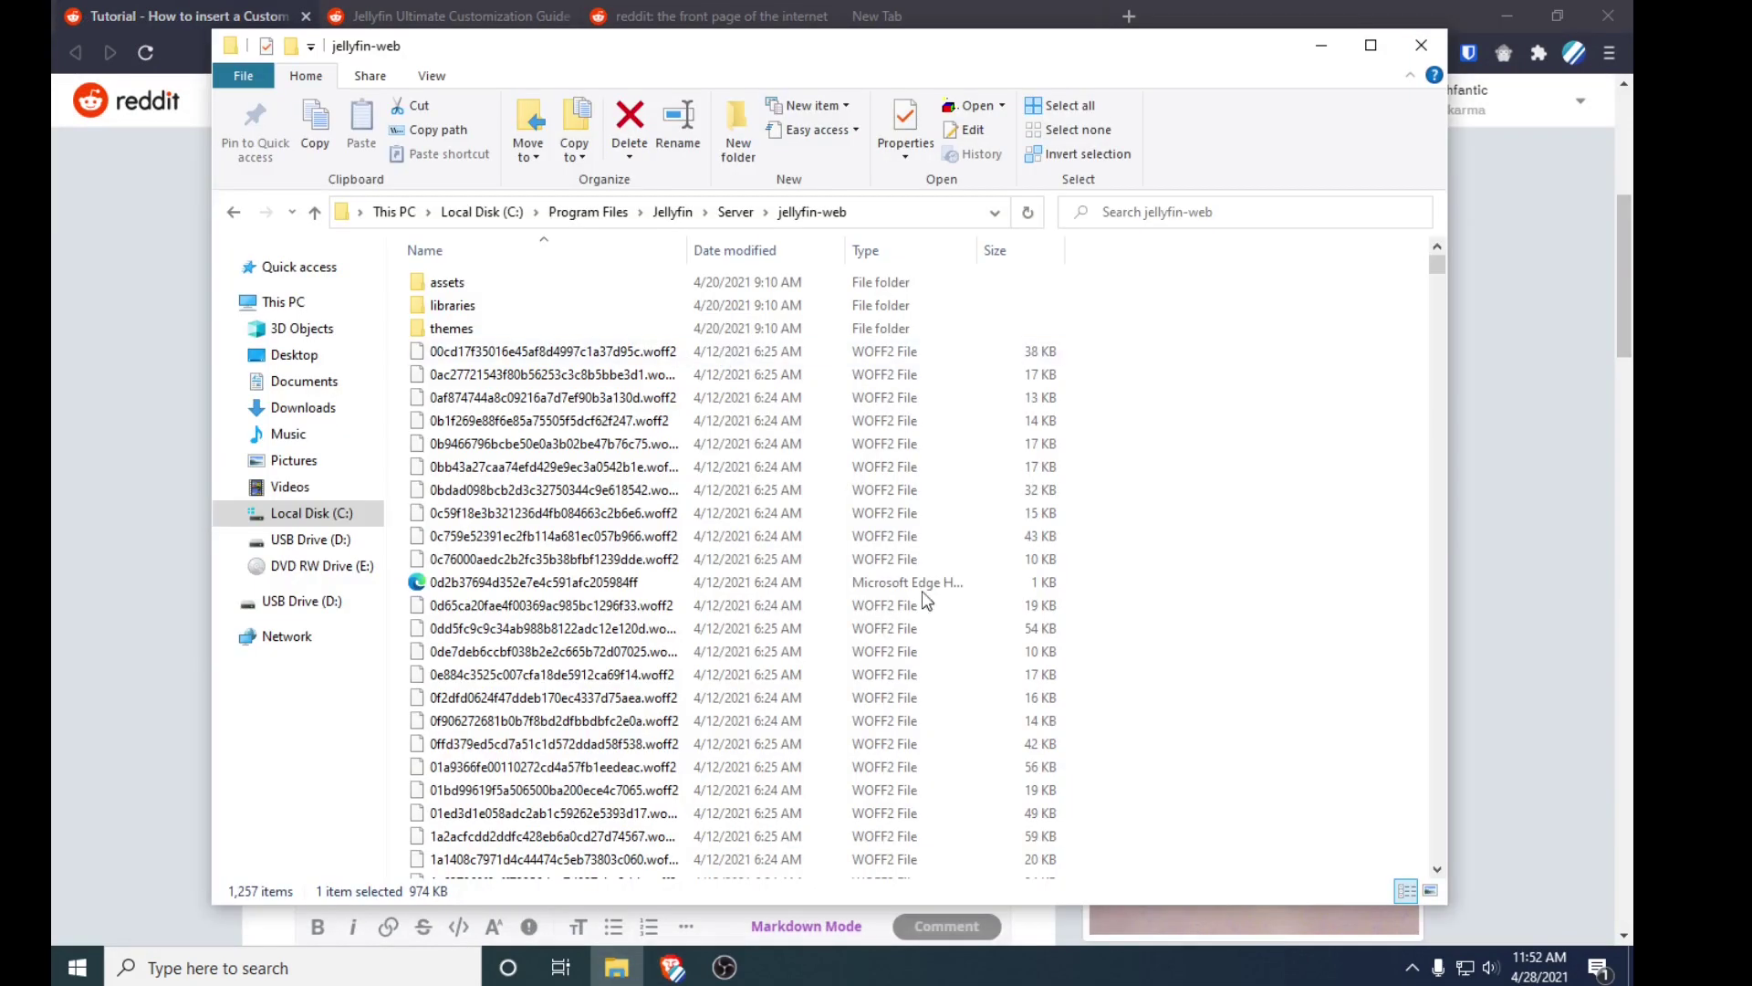
{"action": "scroll", "coordinate": [721, 671], "scroll_direction": "down", "scroll_amount": 10}
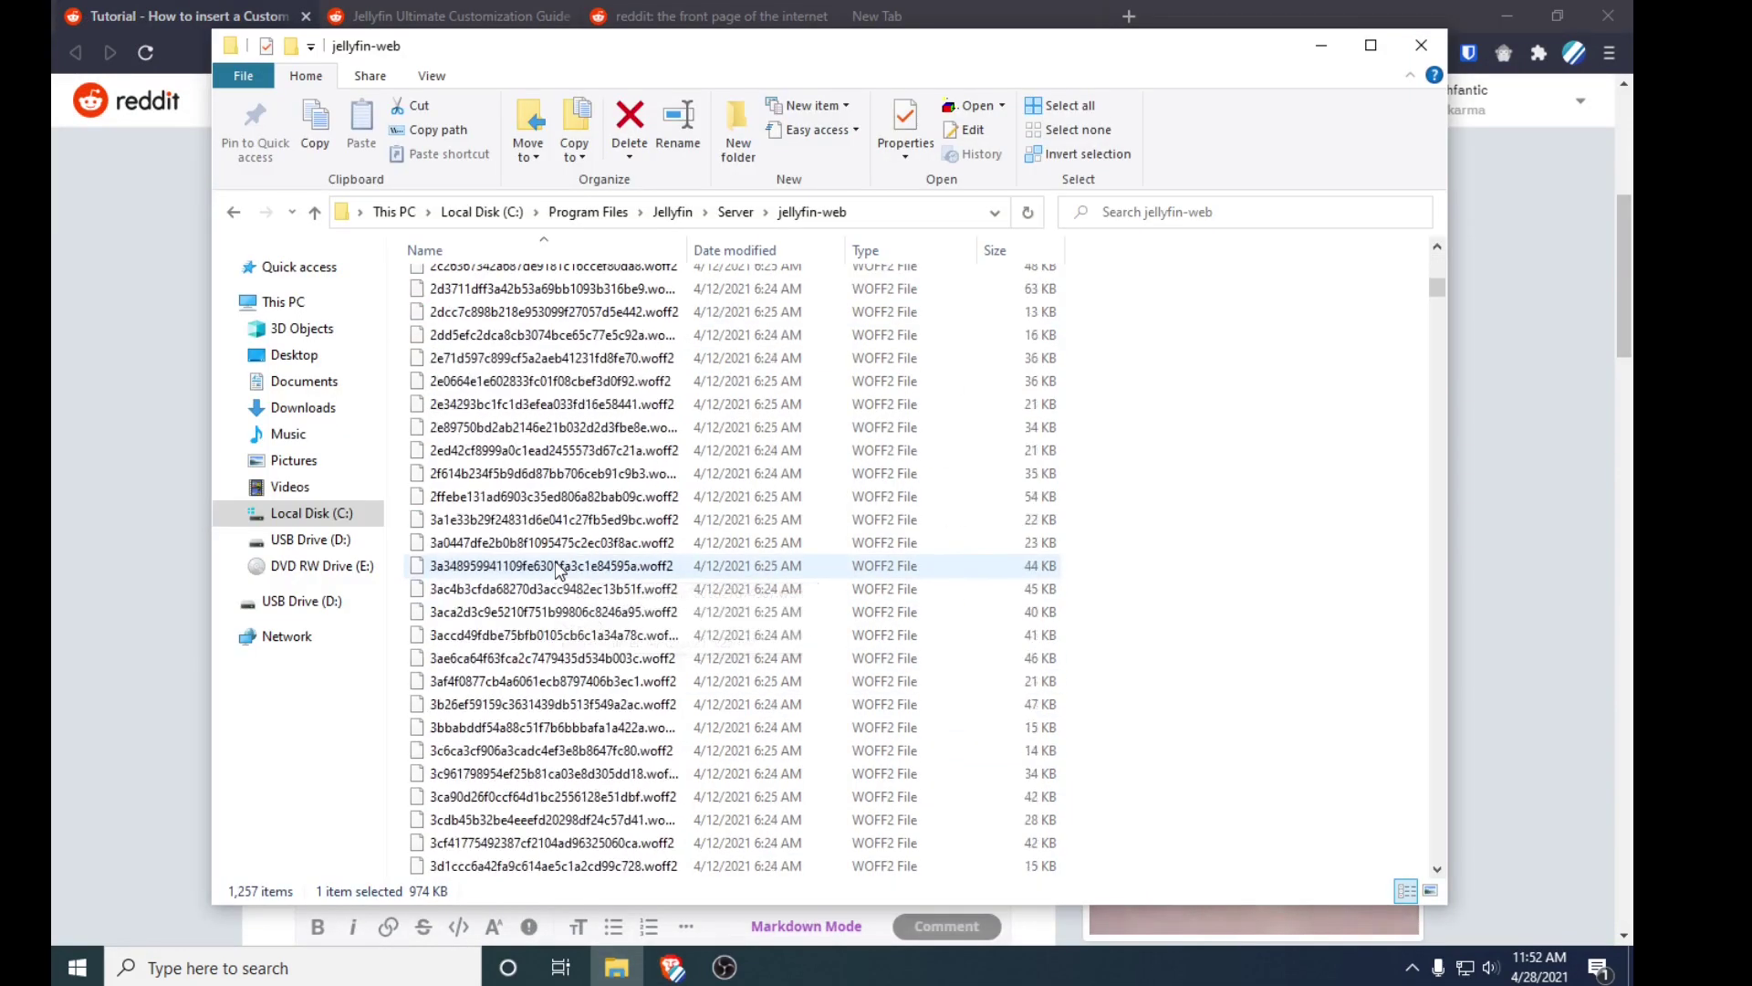
{"action": "key", "text": "i"}
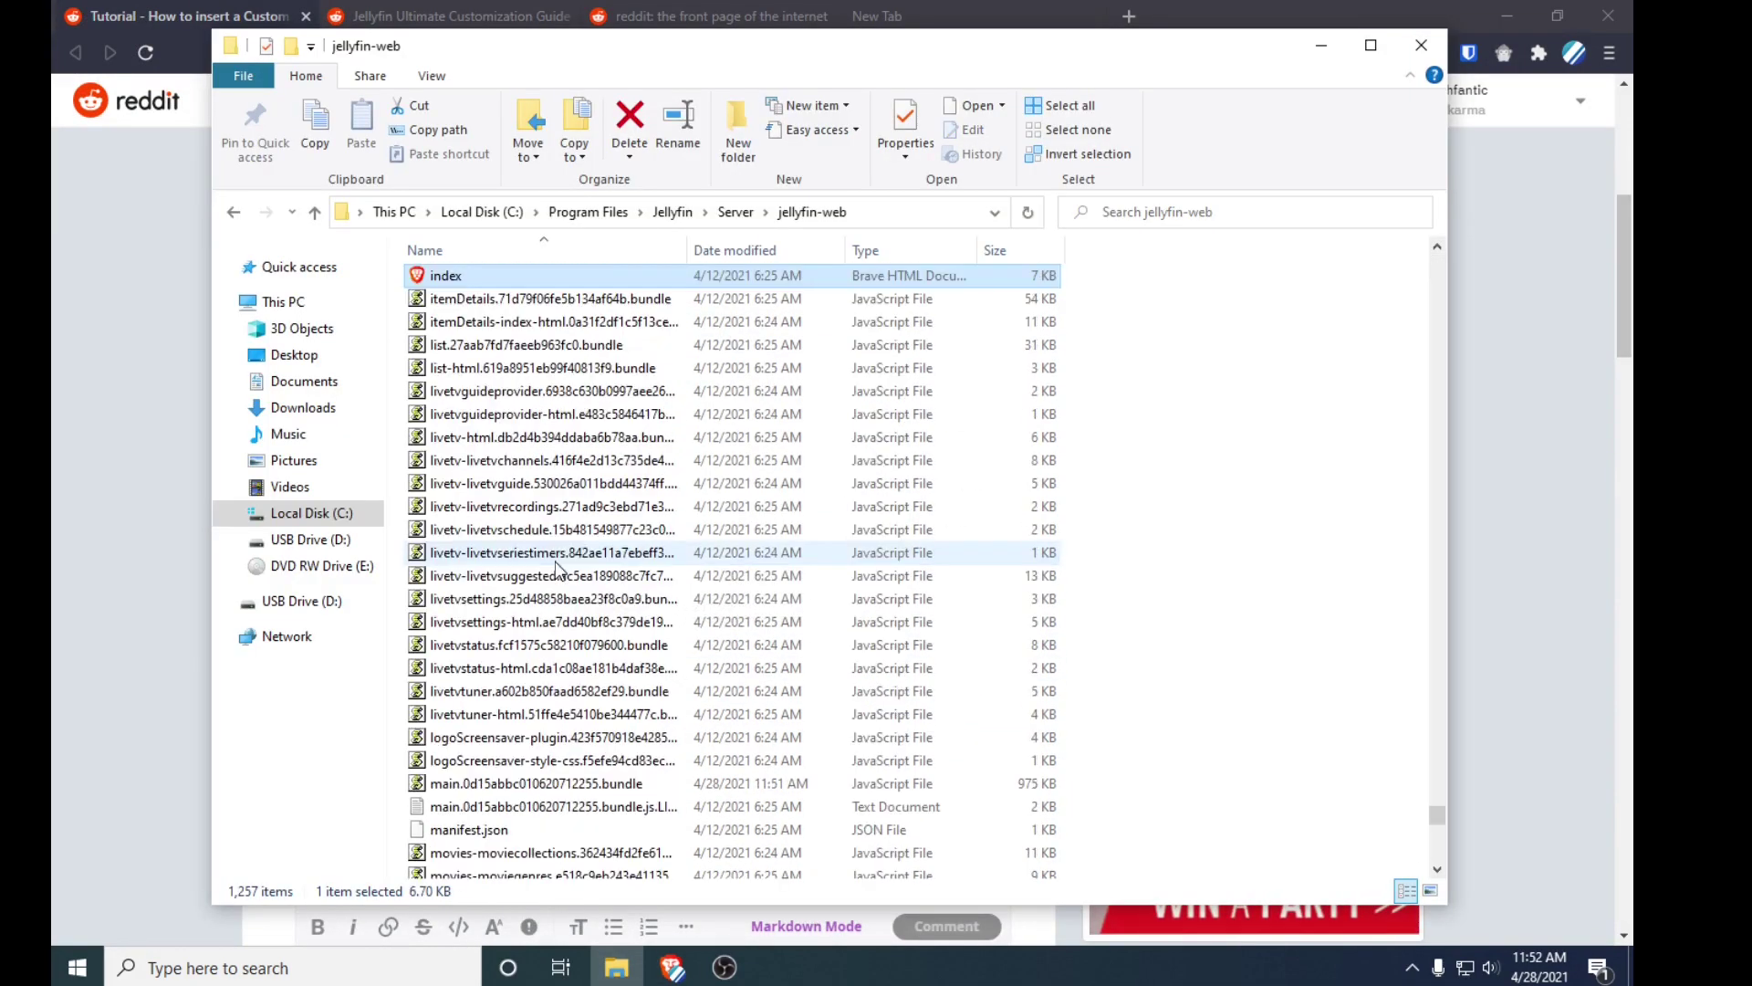
{"action": "right_click", "coordinate": [447, 268]}
{"action": "left_click", "coordinate": [544, 355]}
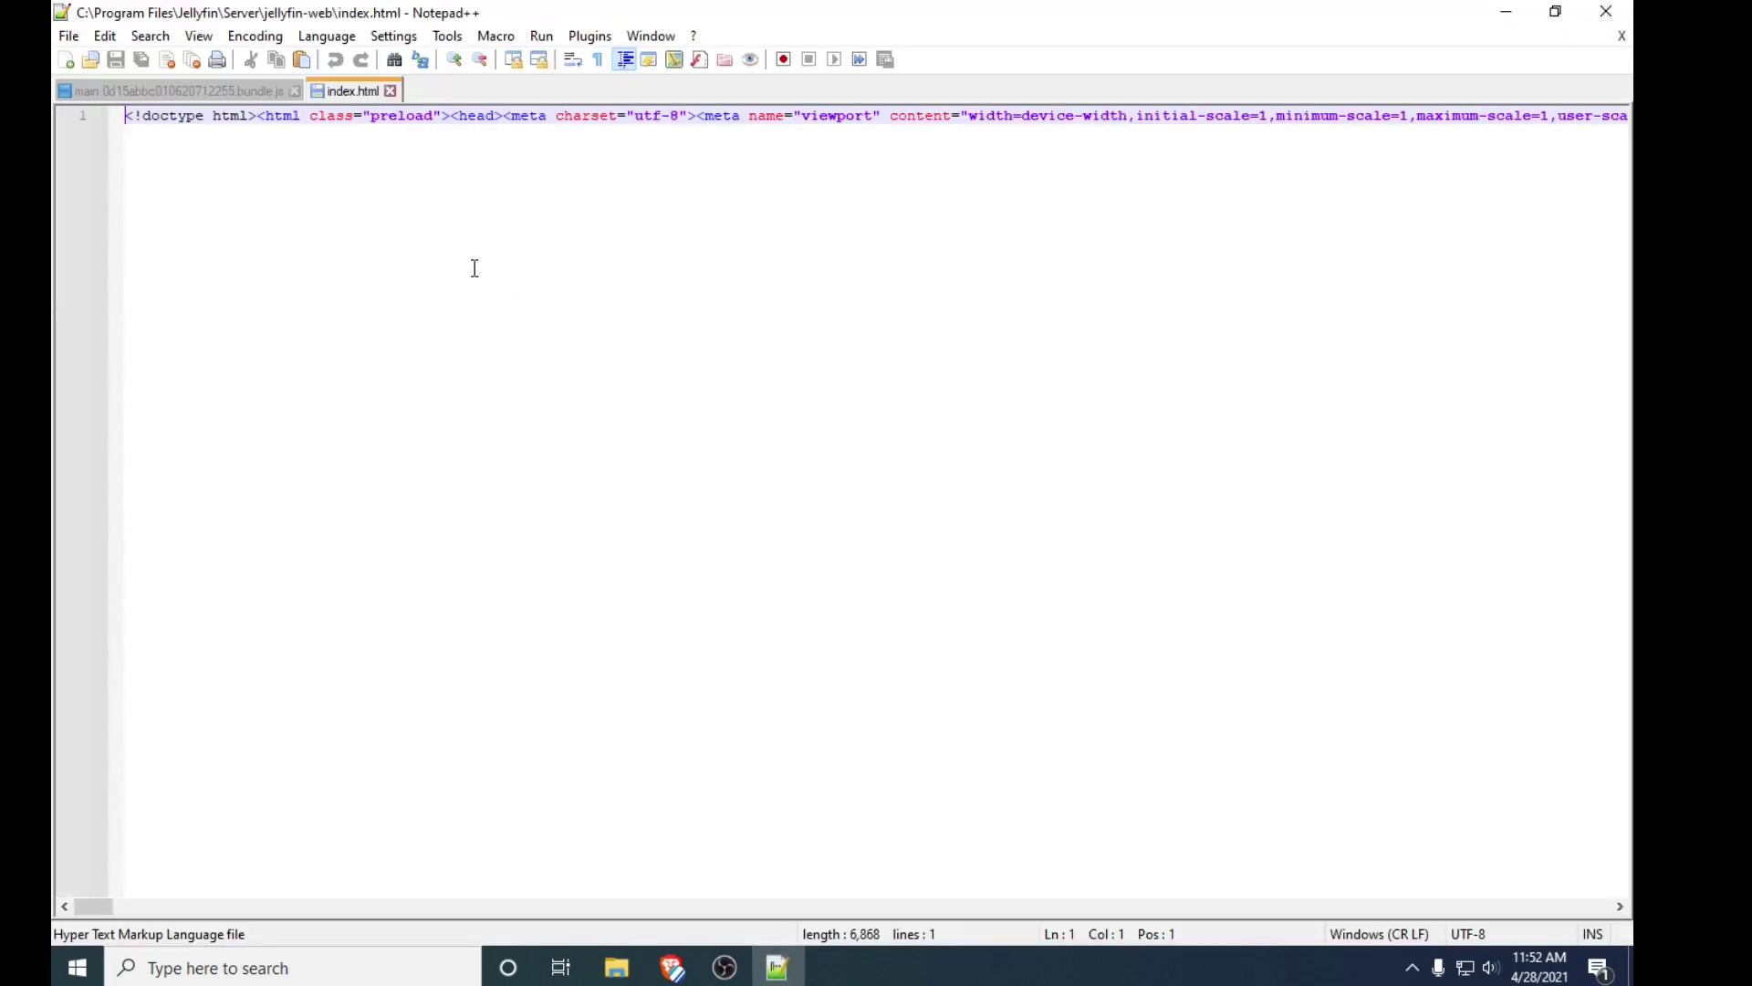
Step: Find the <title> tag in index.html and place the cursor inside its Jellyfin text
{"action": "key", "text": "End"}
{"action": "key", "text": "ctrl+f"}
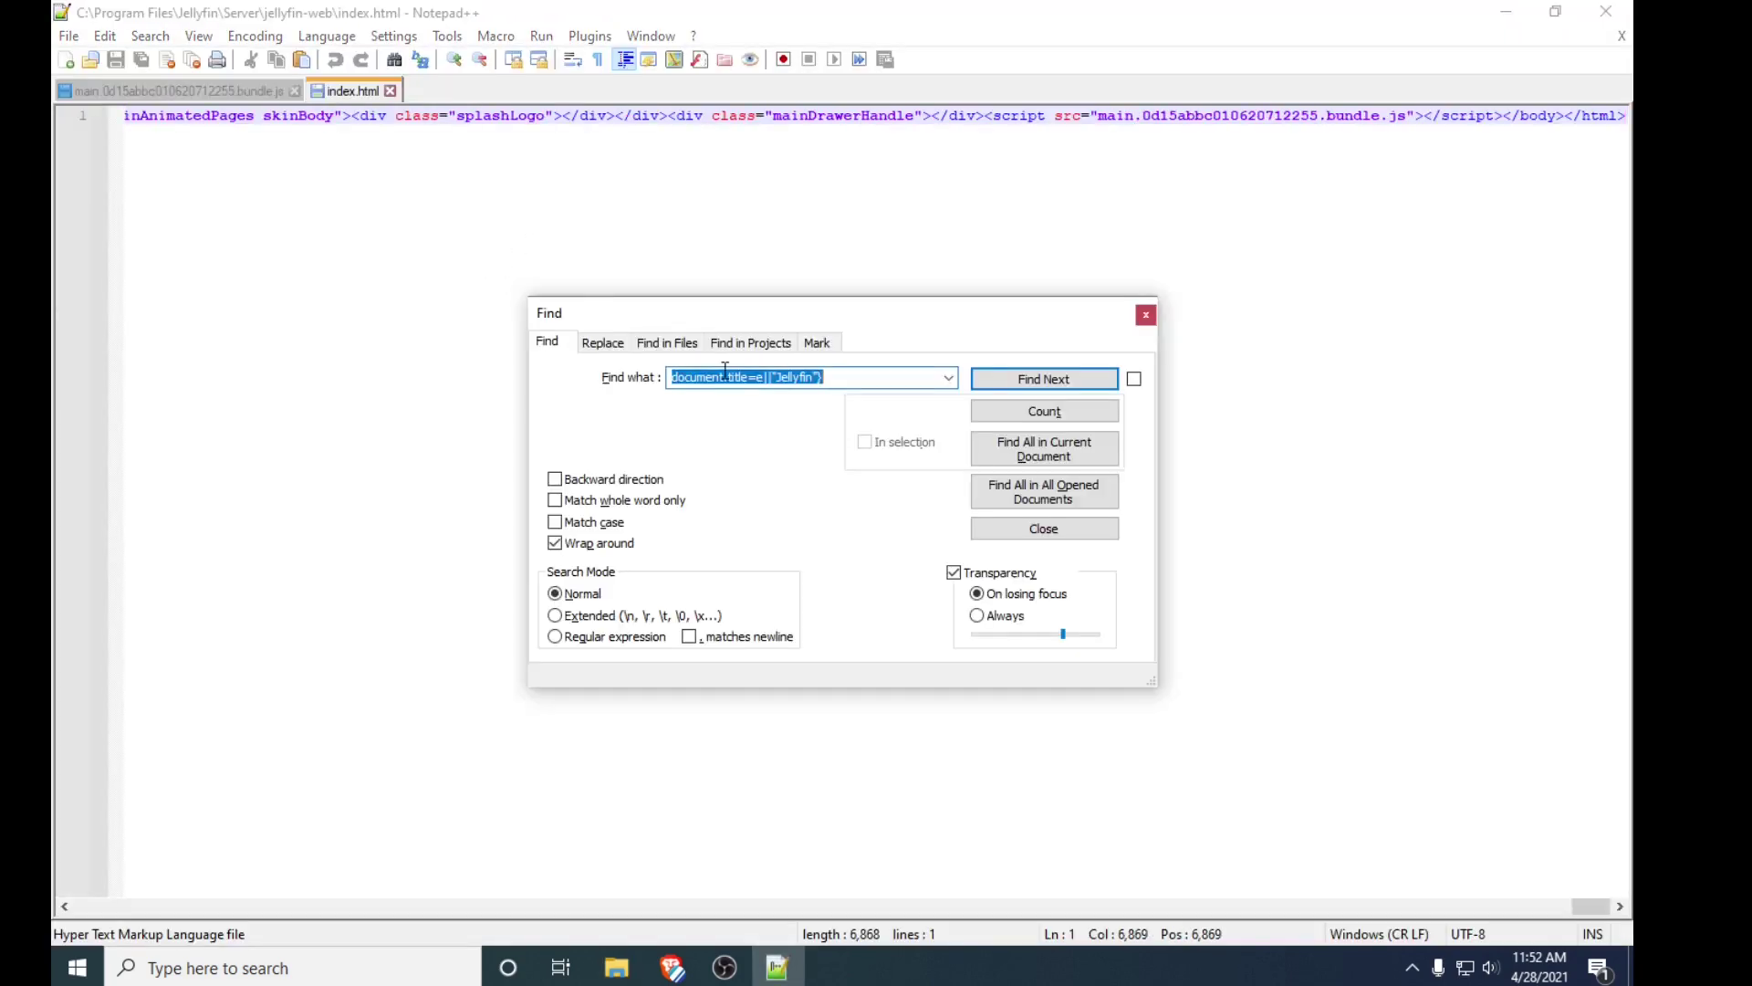
{"action": "key", "text": "BackSpace"}
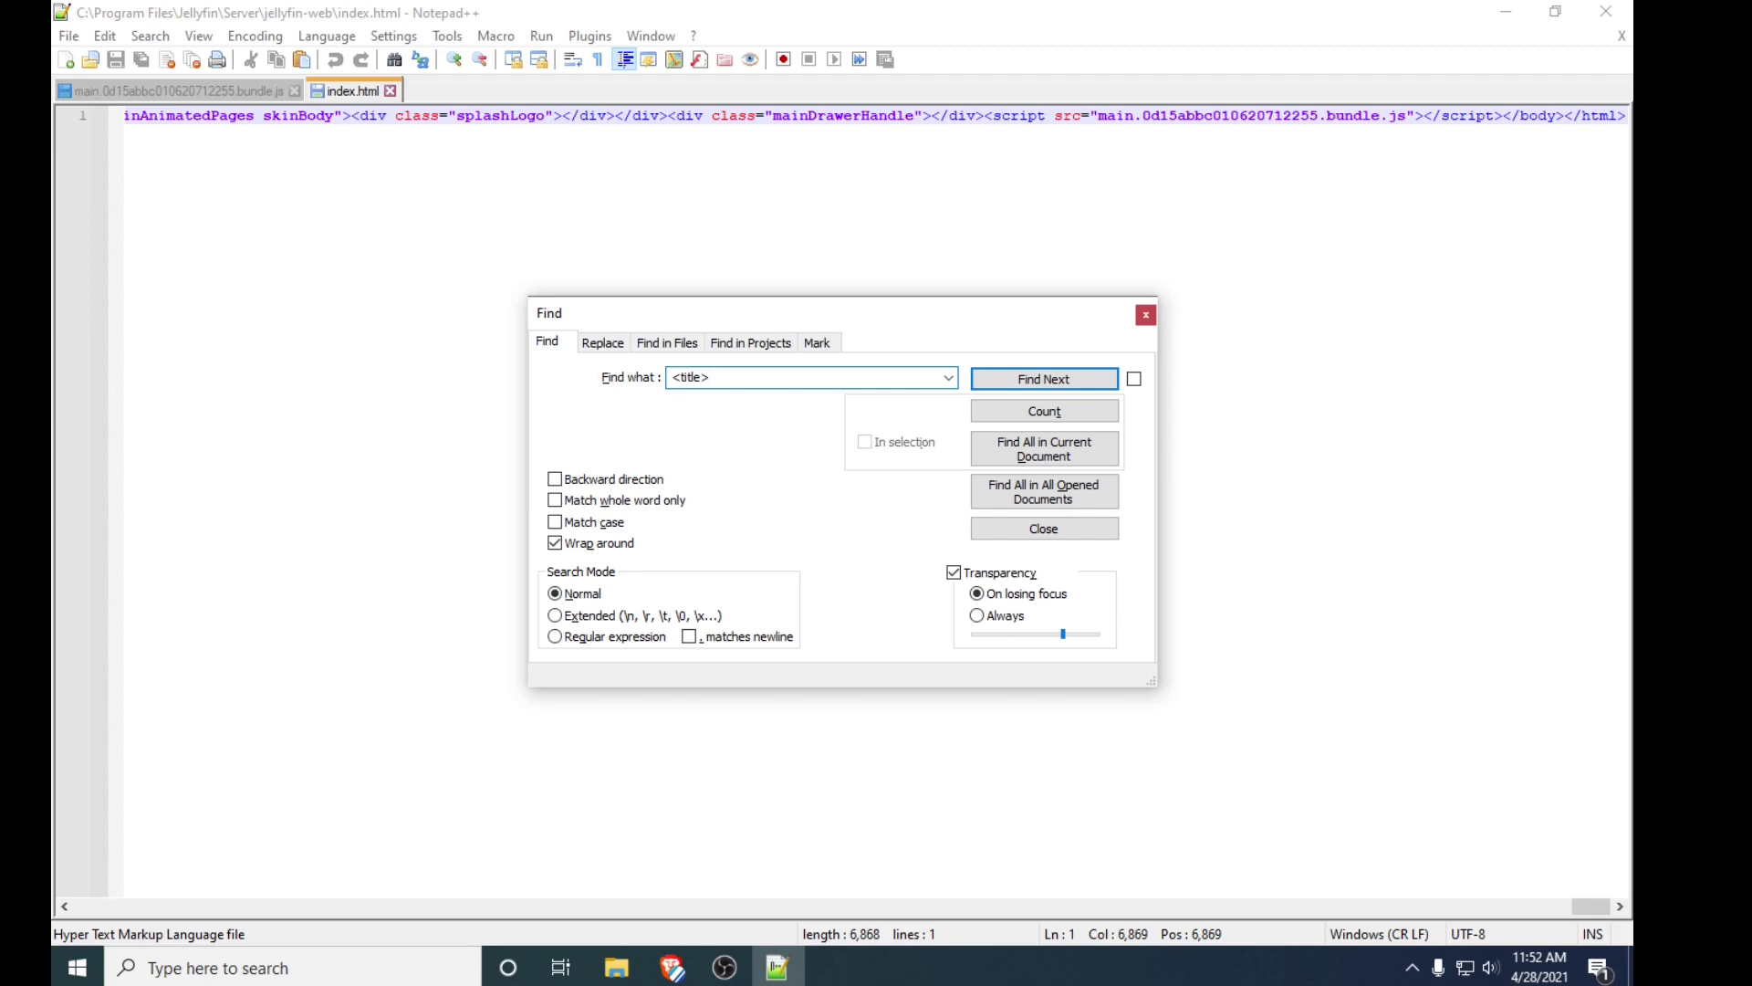
{"action": "key", "text": "Return"}
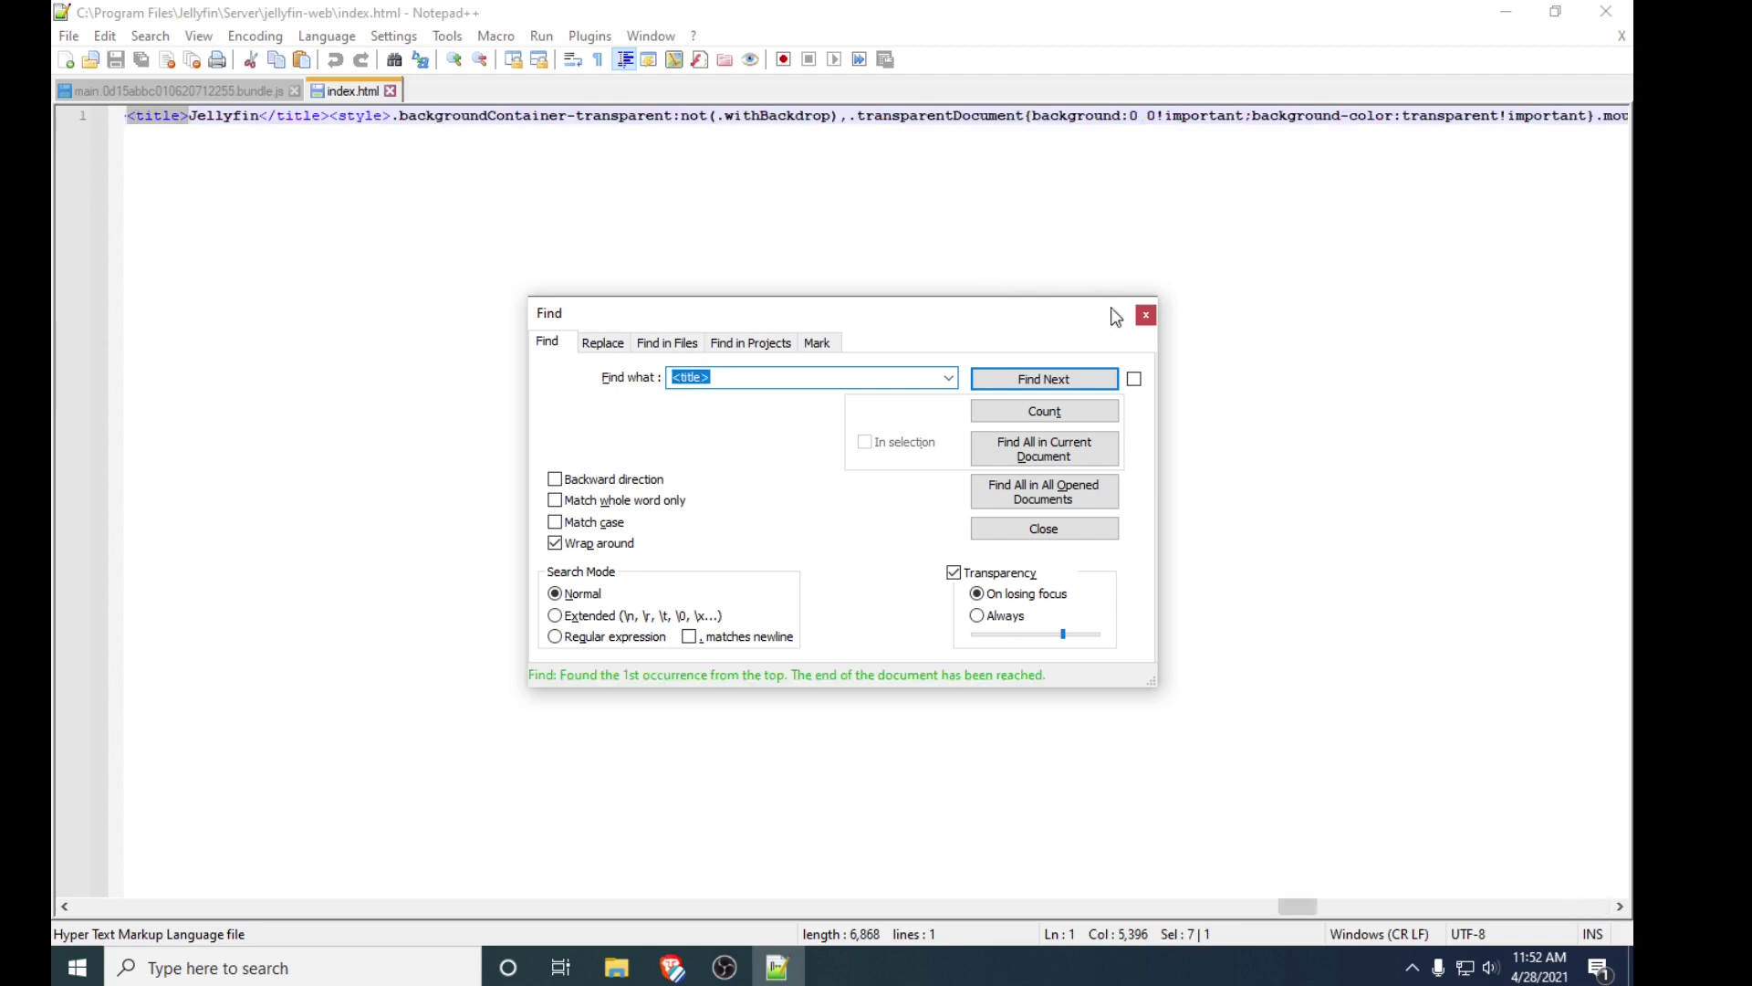
{"action": "left_click", "coordinate": [1143, 315]}
{"action": "left_click", "coordinate": [233, 117]}
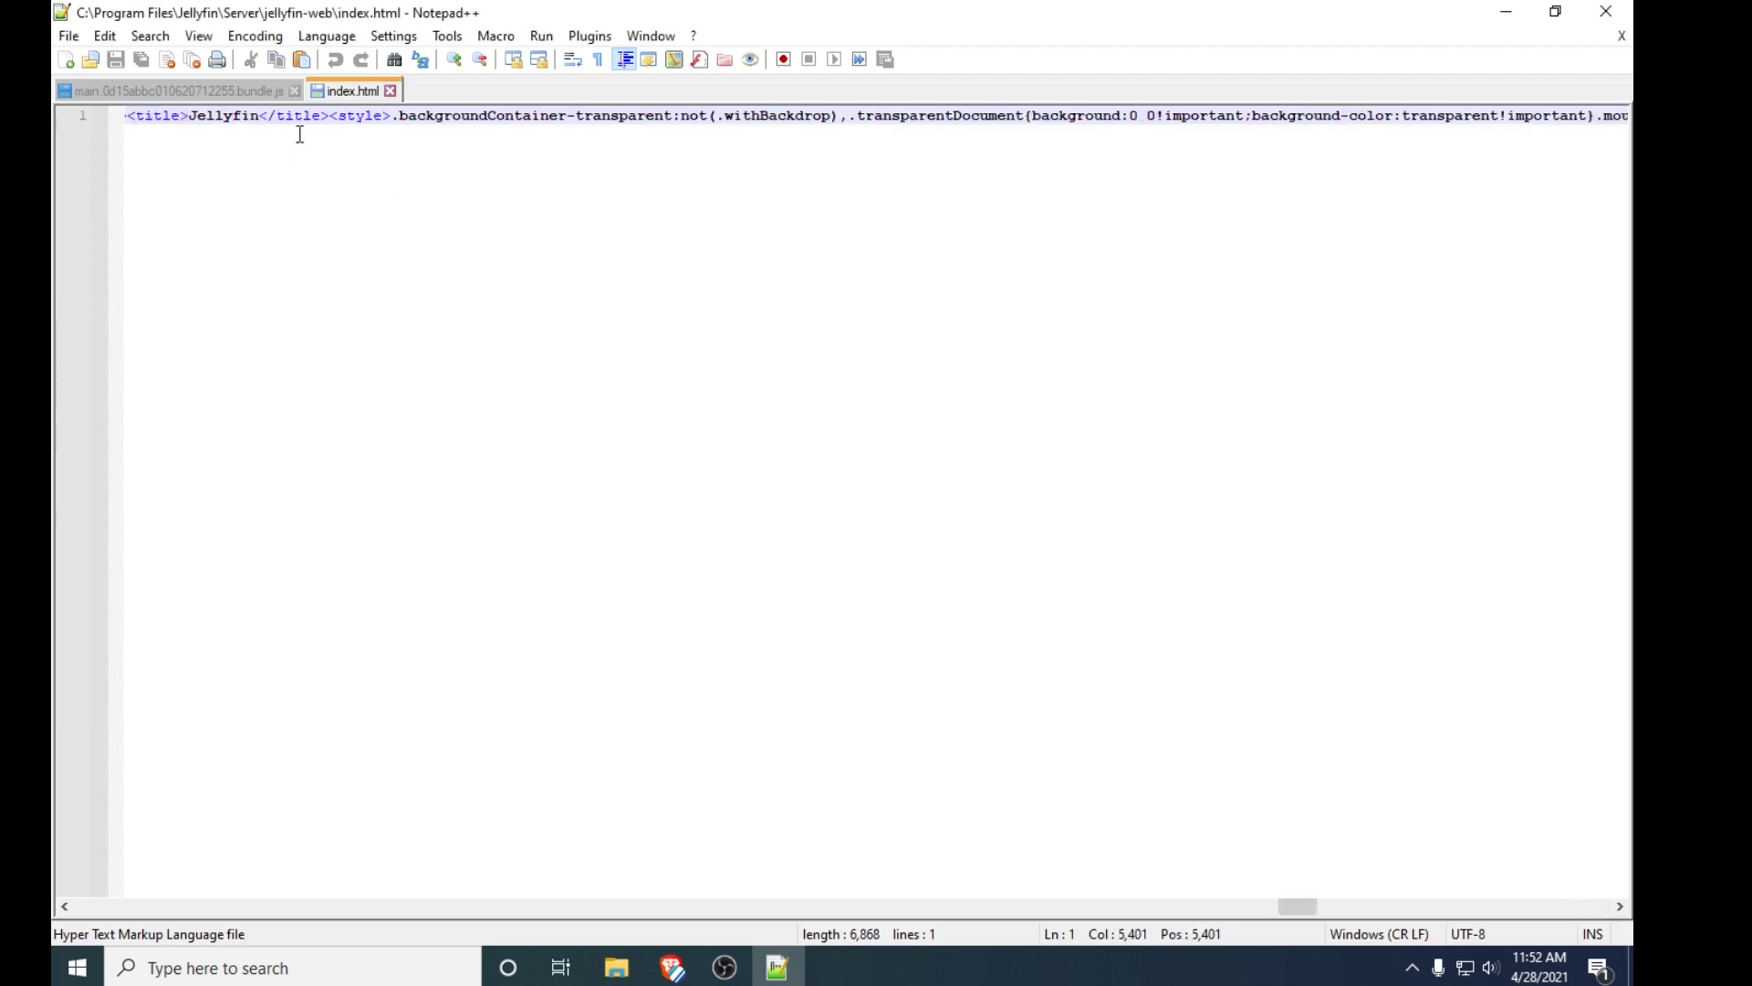
Step: Replace the Jellyfin title text in index.html with TechFlxi, save the file in administrator mode, and close Notepad++
{"action": "key", "text": "BackSpace"}
{"action": "key", "text": "BackSpace"}
{"action": "key", "text": "BackSpace"}
{"action": "key", "text": "BackSpace"}
{"action": "key", "text": "BackSpace"}
{"action": "key", "text": "BackSpace"}
{"action": "key", "text": "BackSpace"}
{"action": "key", "text": "BackSpace"}
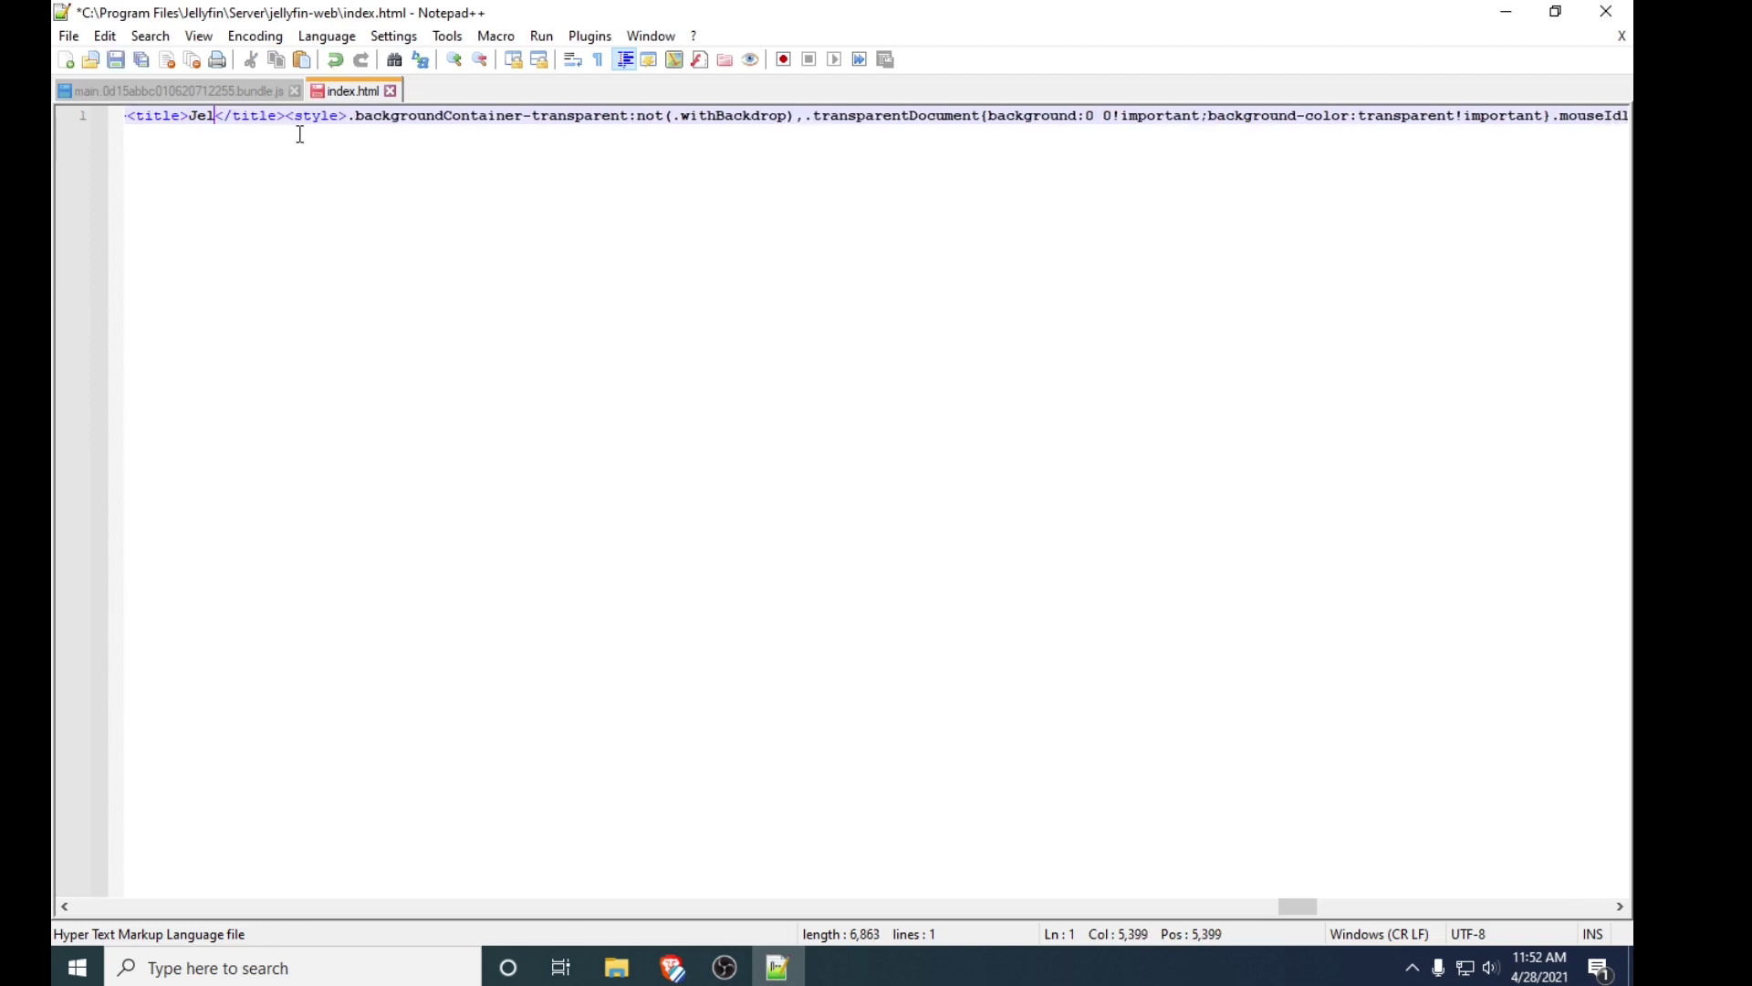
{"action": "type", "text": "TechFlxi"}
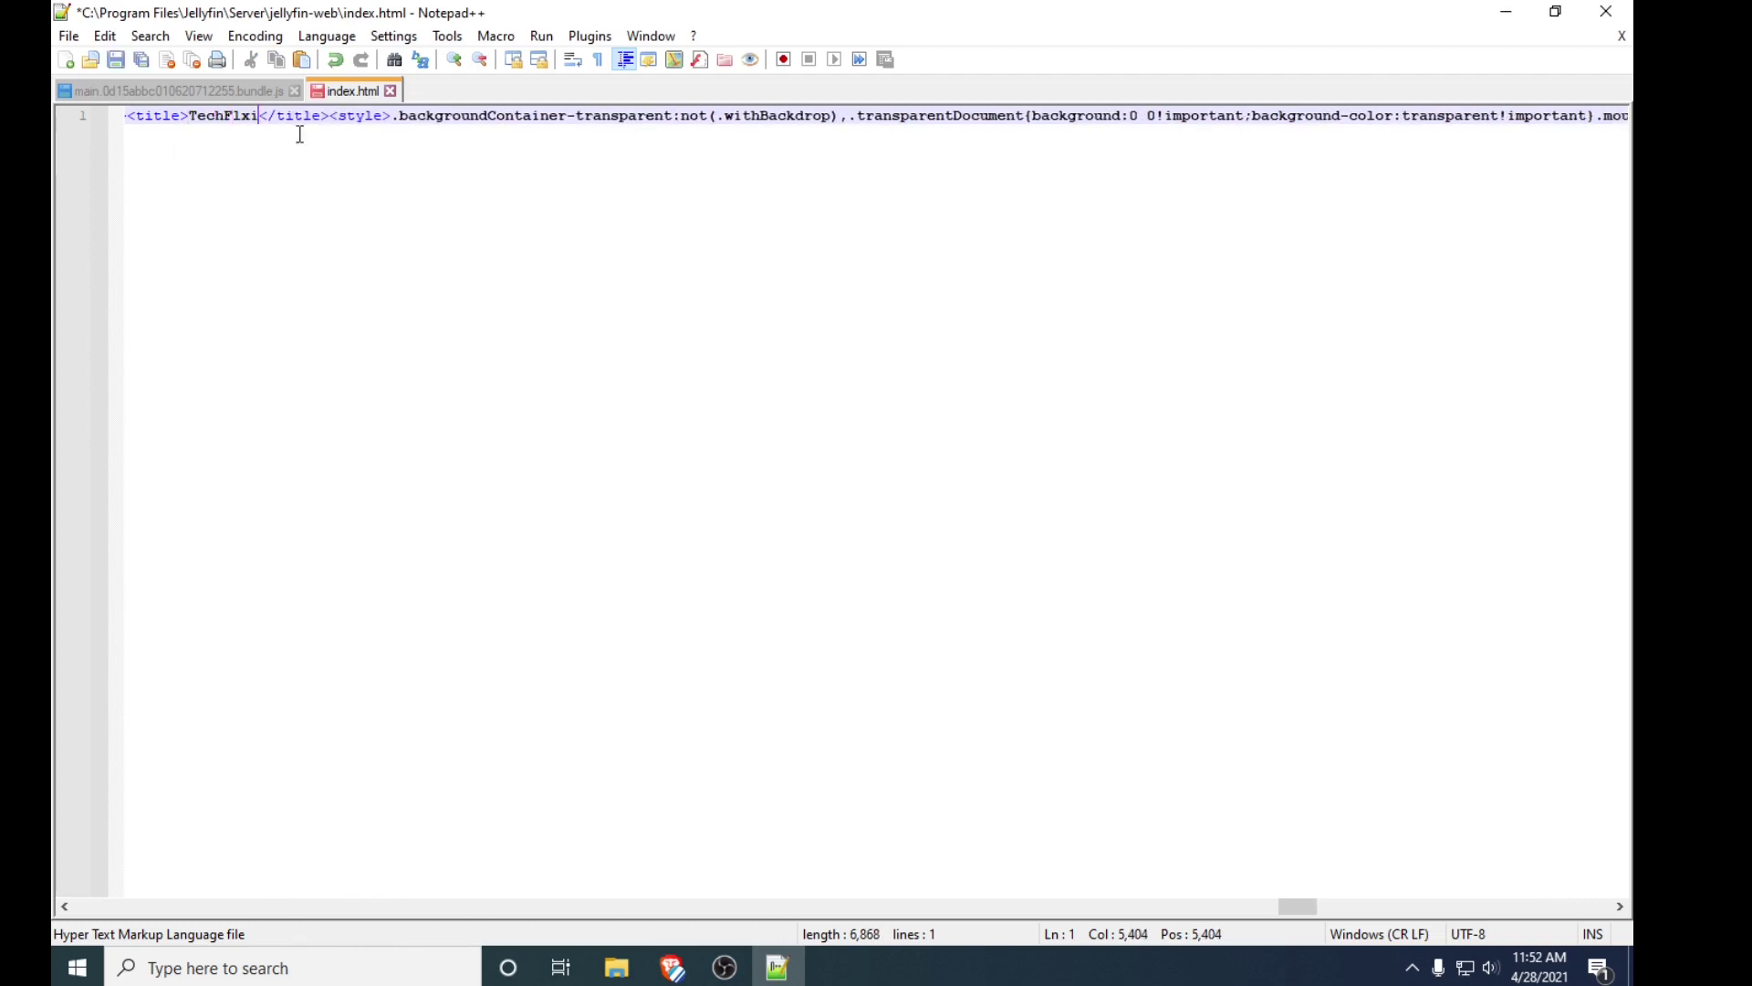
{"action": "key", "text": "ctrl+s"}
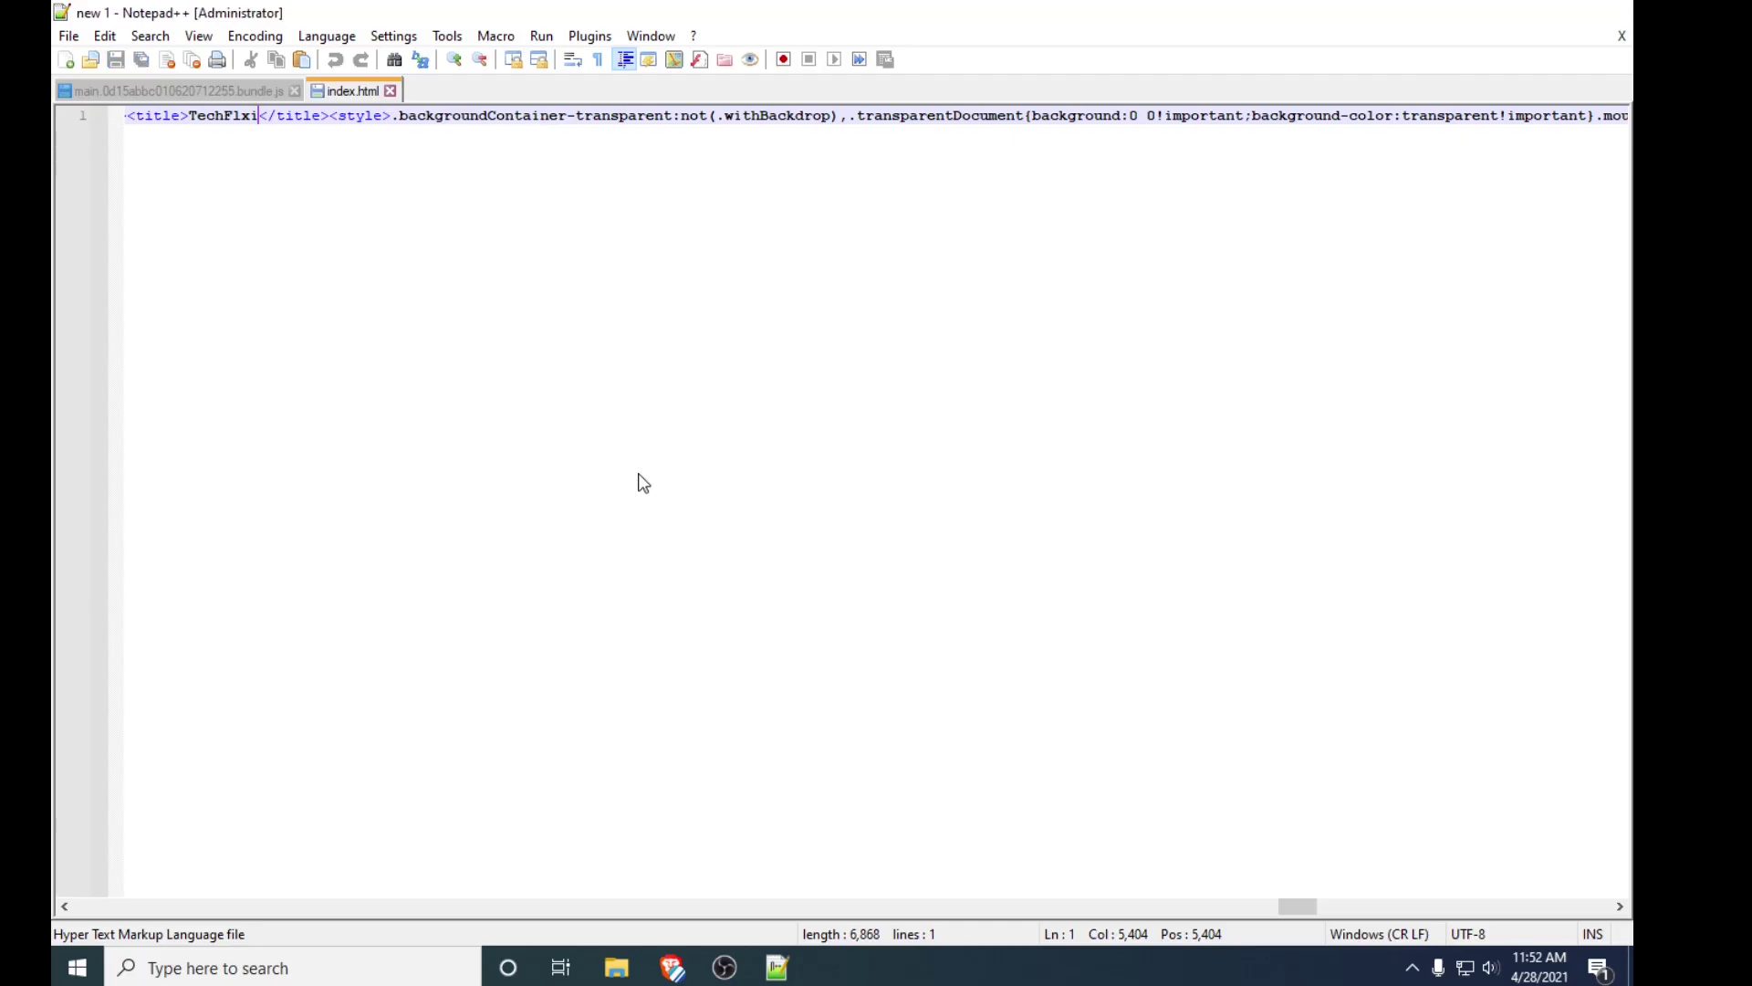
{"action": "left_click", "coordinate": [1607, 12]}
{"action": "left_click", "coordinate": [1321, 46]}
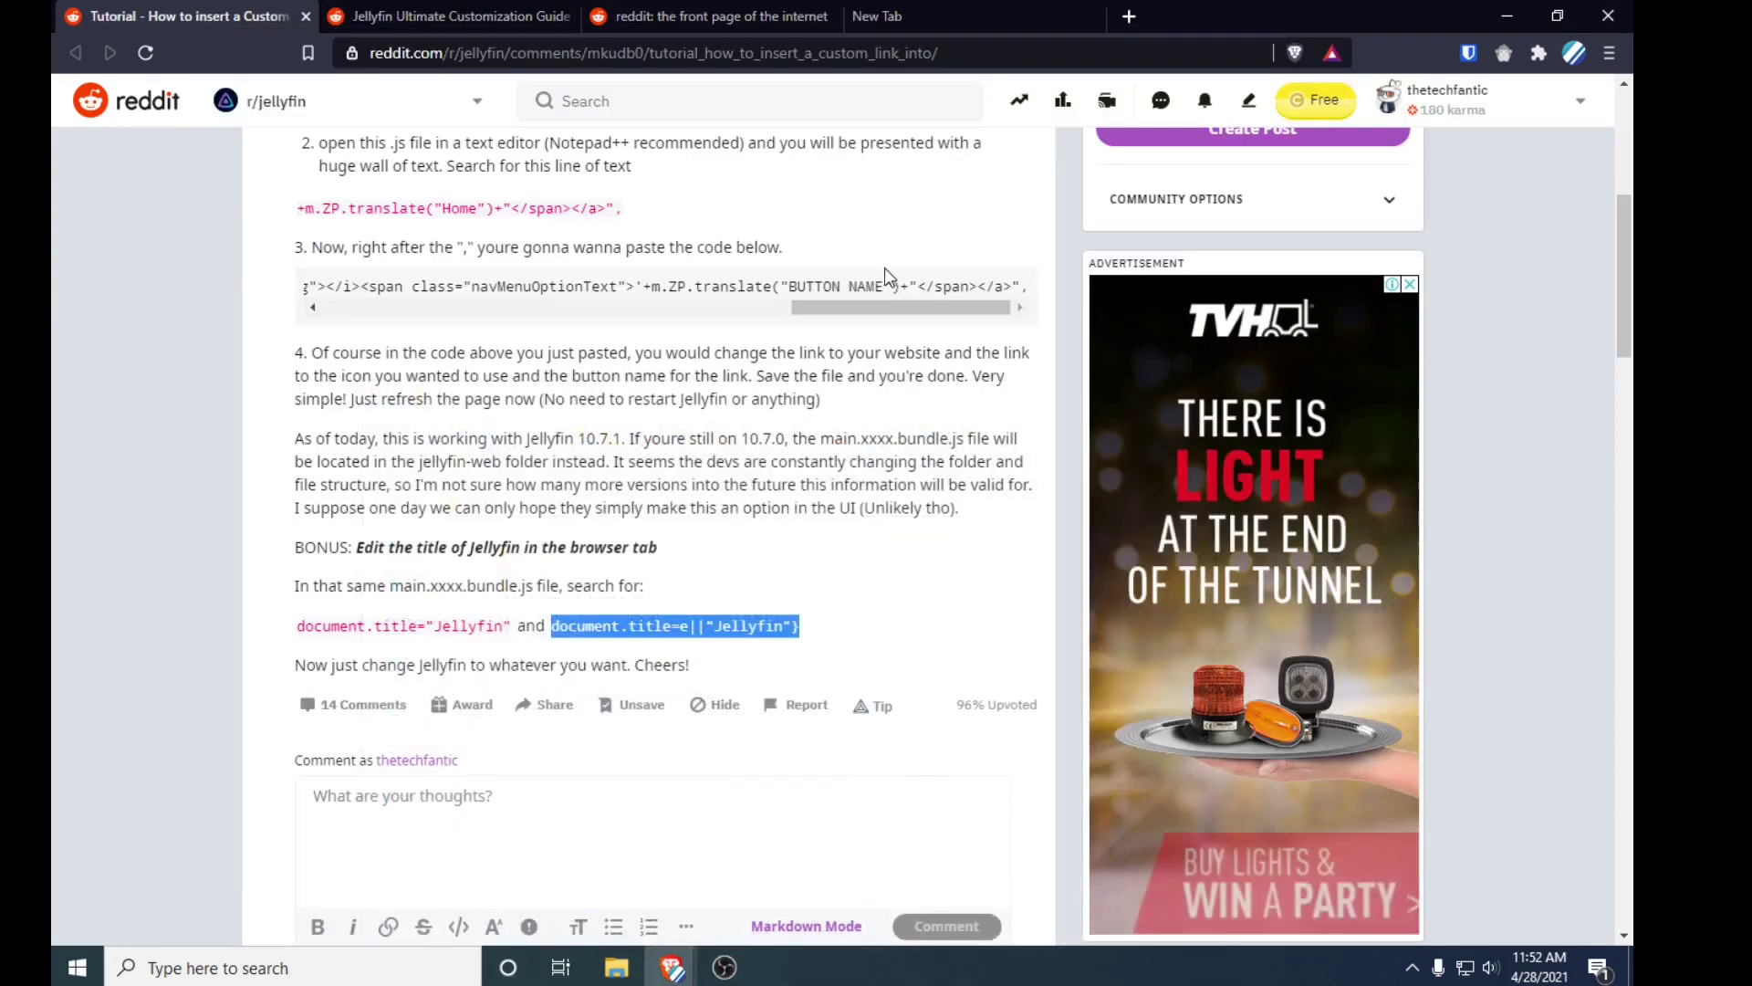
Step: Load the Jellyfin server at 192.168.18.2:8096 in a new private Brave window to check the browser tab title
{"action": "key", "text": "ctrl+shift+n"}
{"action": "type", "text": "1"}
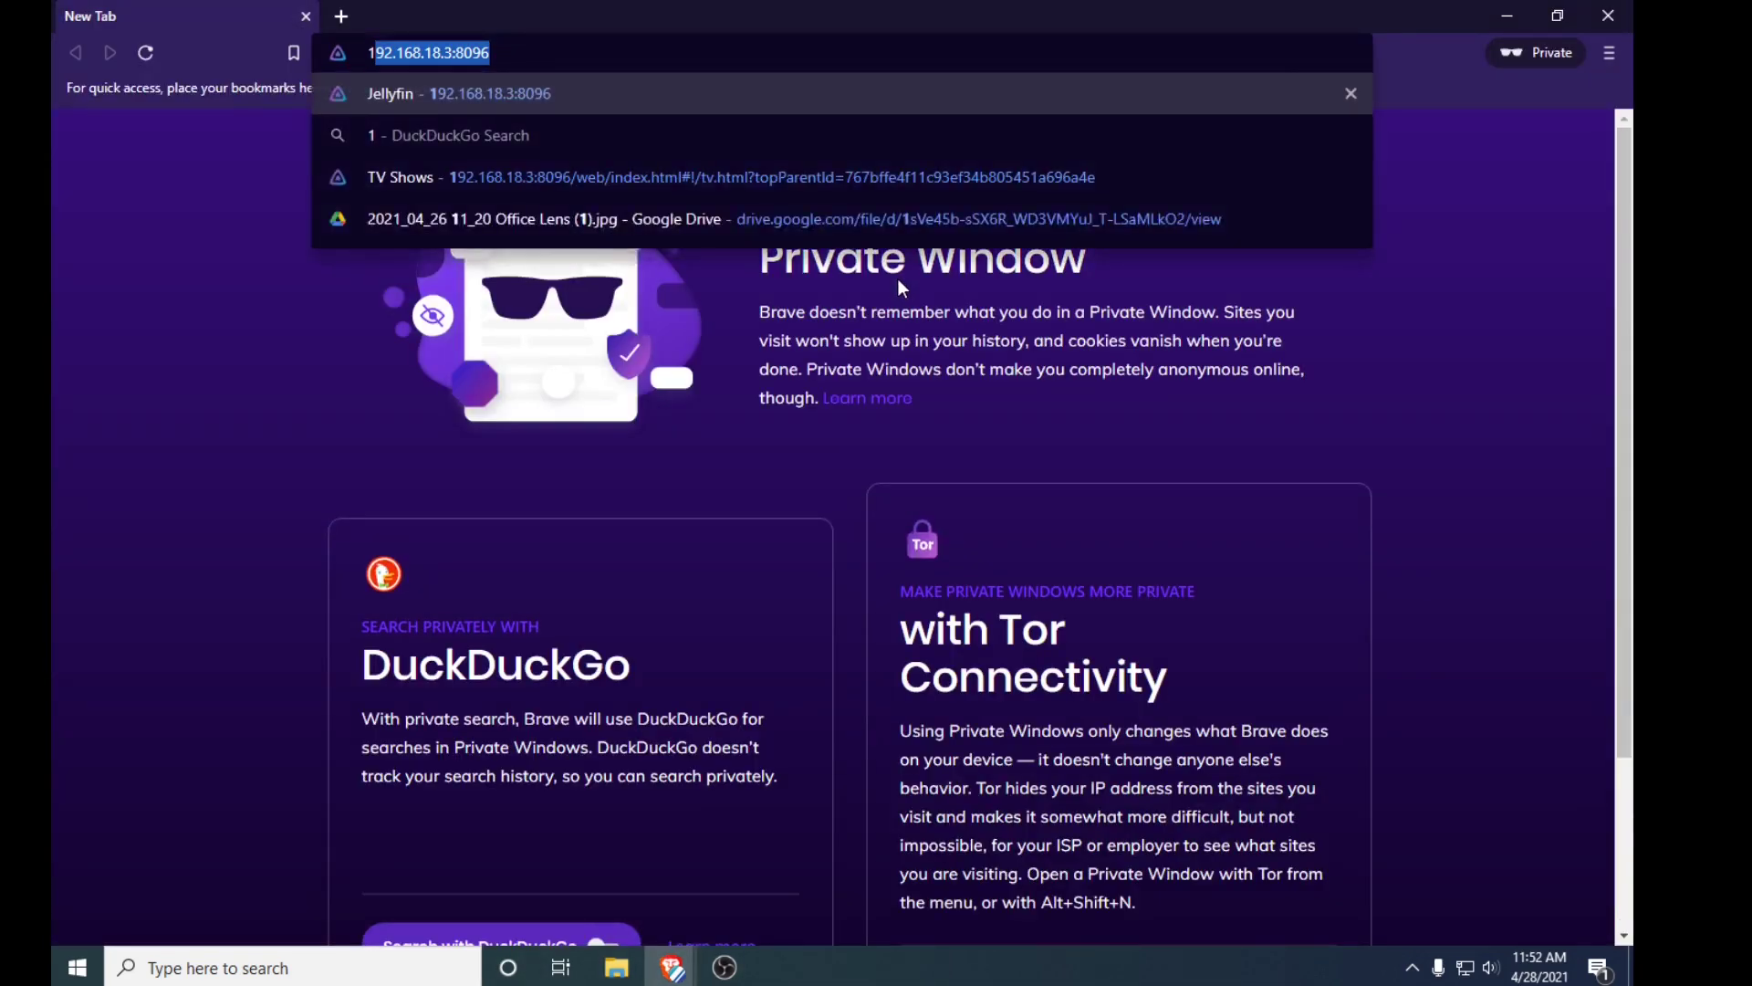
{"action": "type", "text": "92.168.18"}
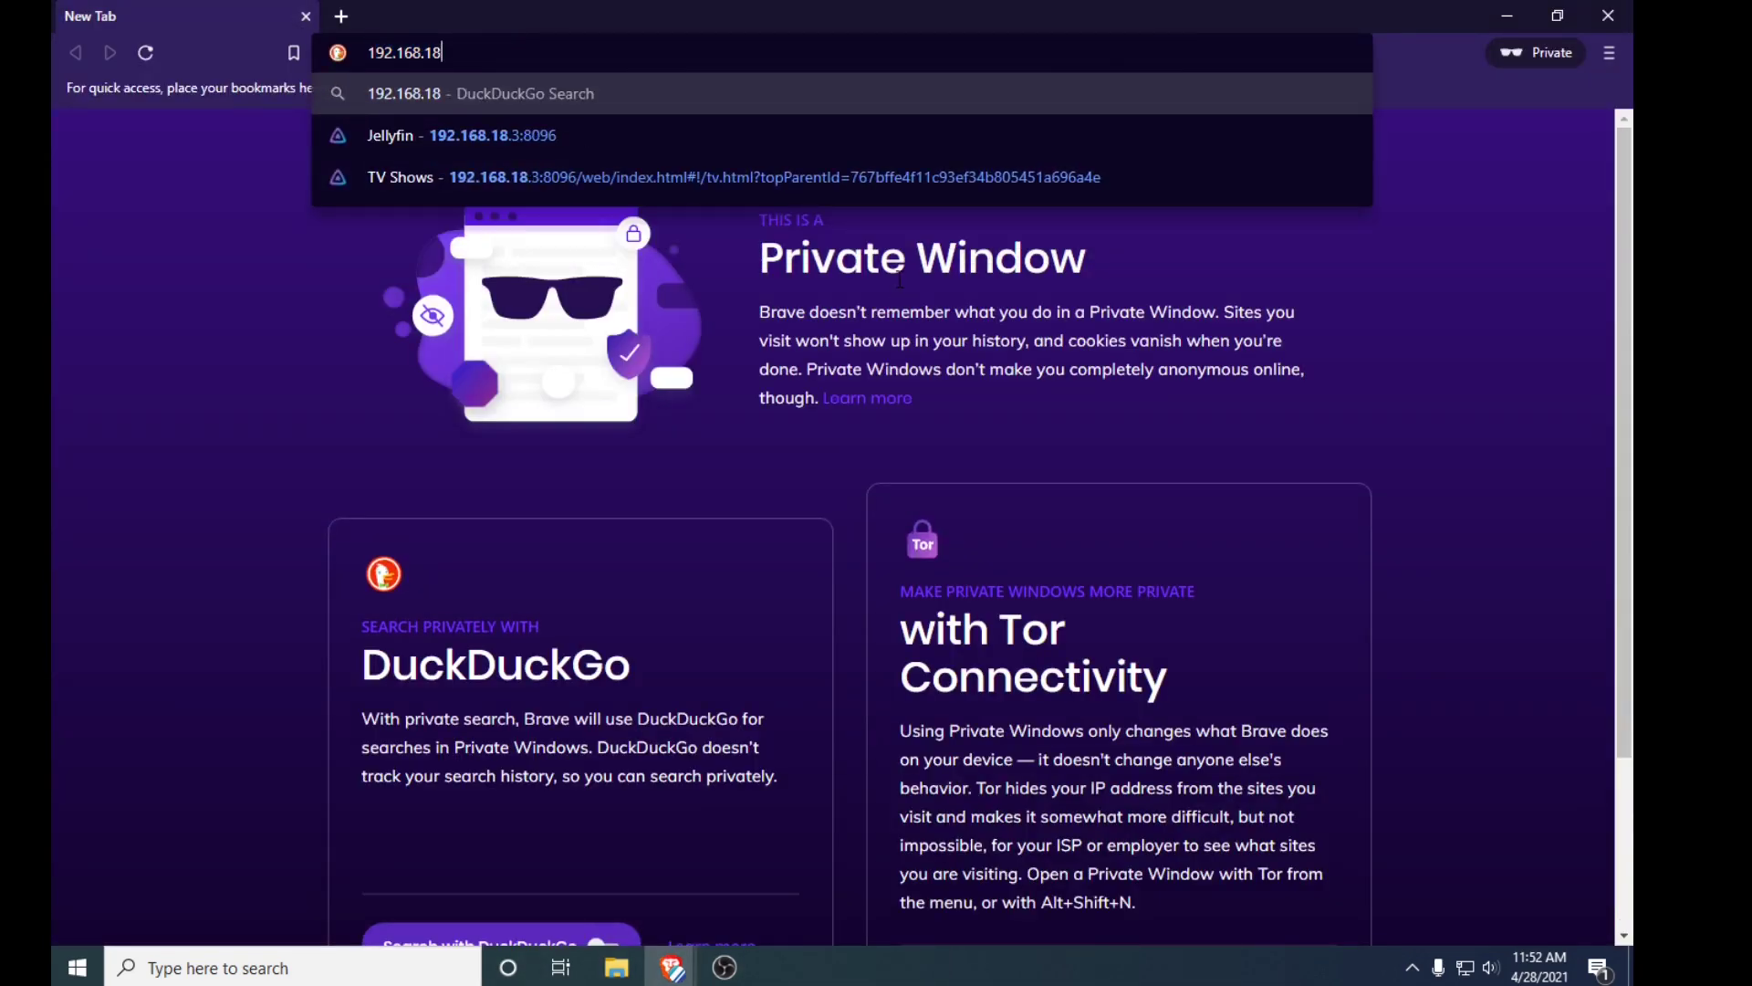
{"action": "type", "text": ".2:8096"}
{"action": "key", "text": "Return"}
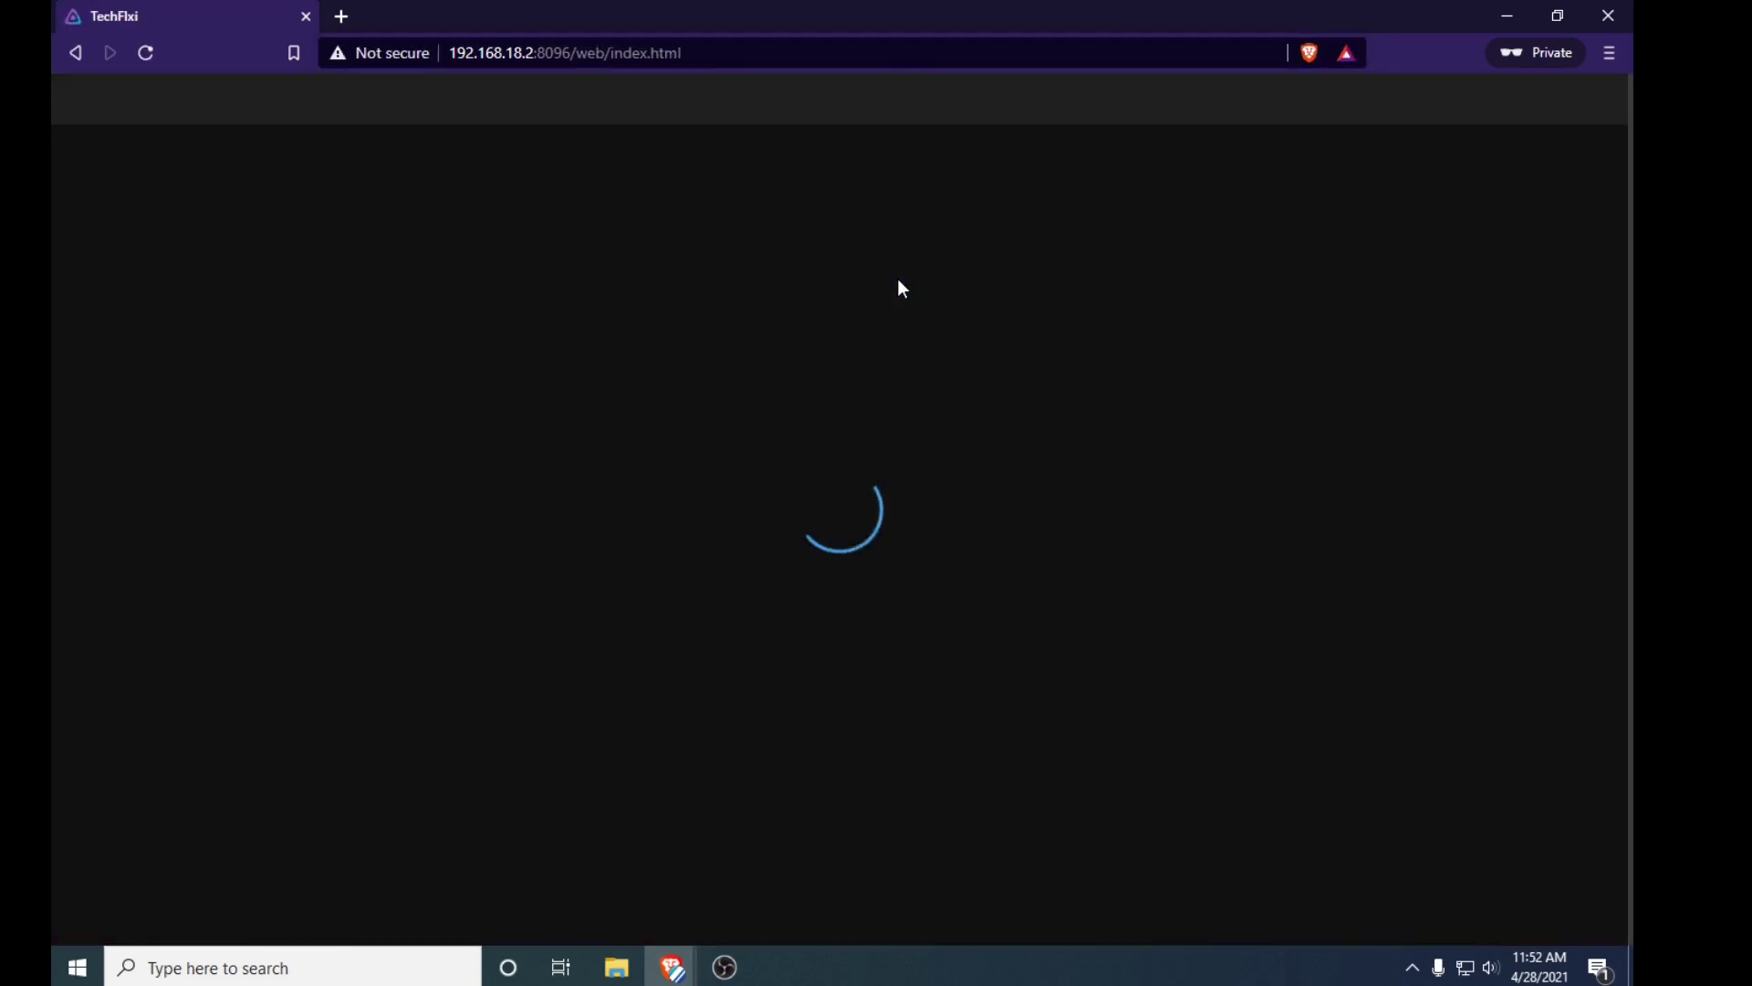
Step: Sign in to the server as Tech and follow the custom YoutubeE link to test it
{"action": "type", "text": "T"}
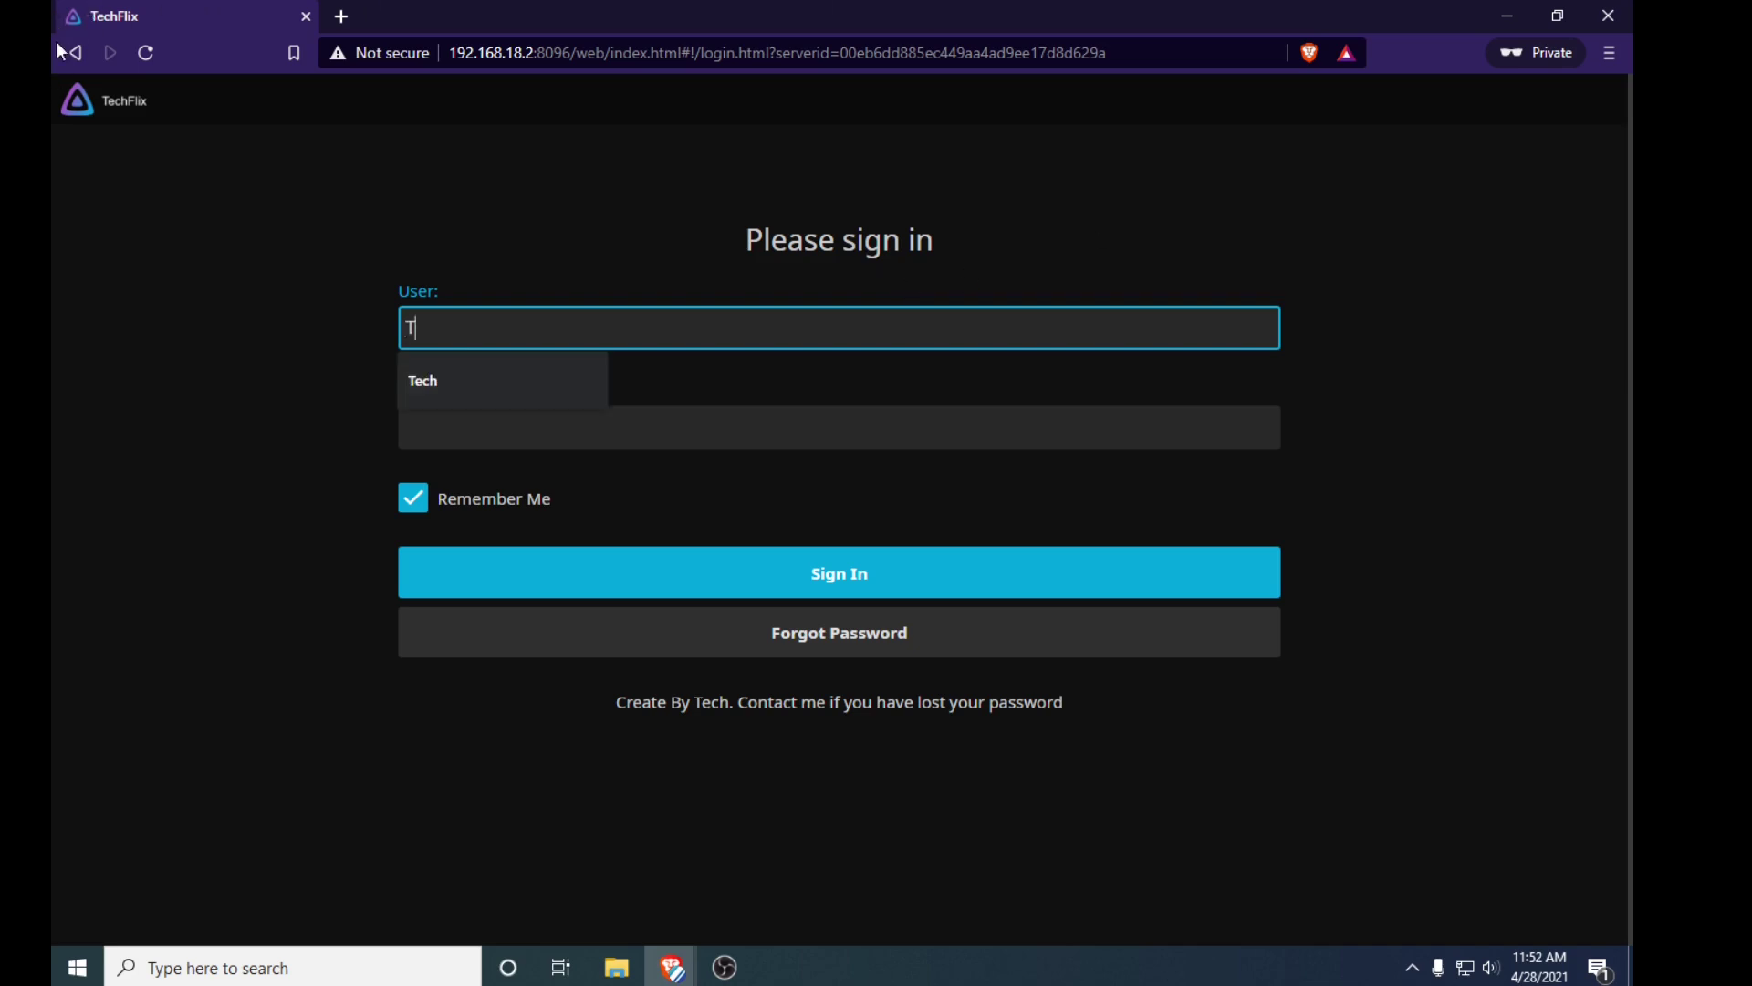
{"action": "type", "text": "ech"}
{"action": "left_click", "coordinate": [530, 443]}
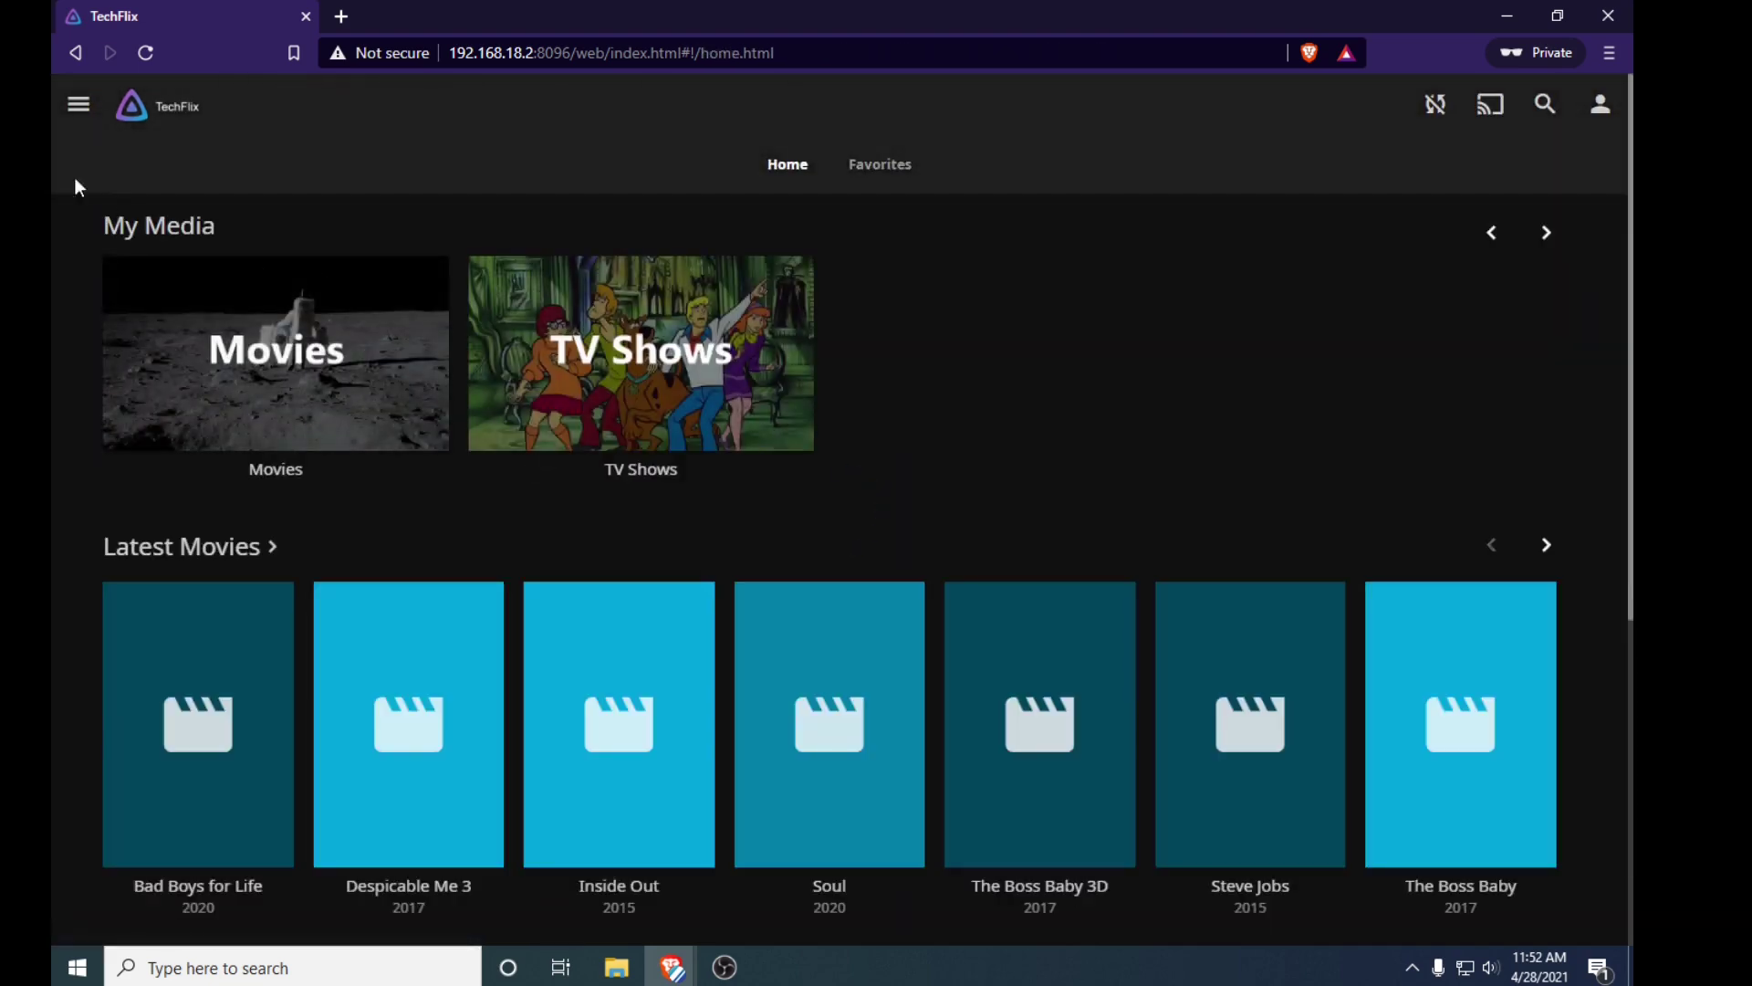
{"action": "left_click", "coordinate": [77, 103]}
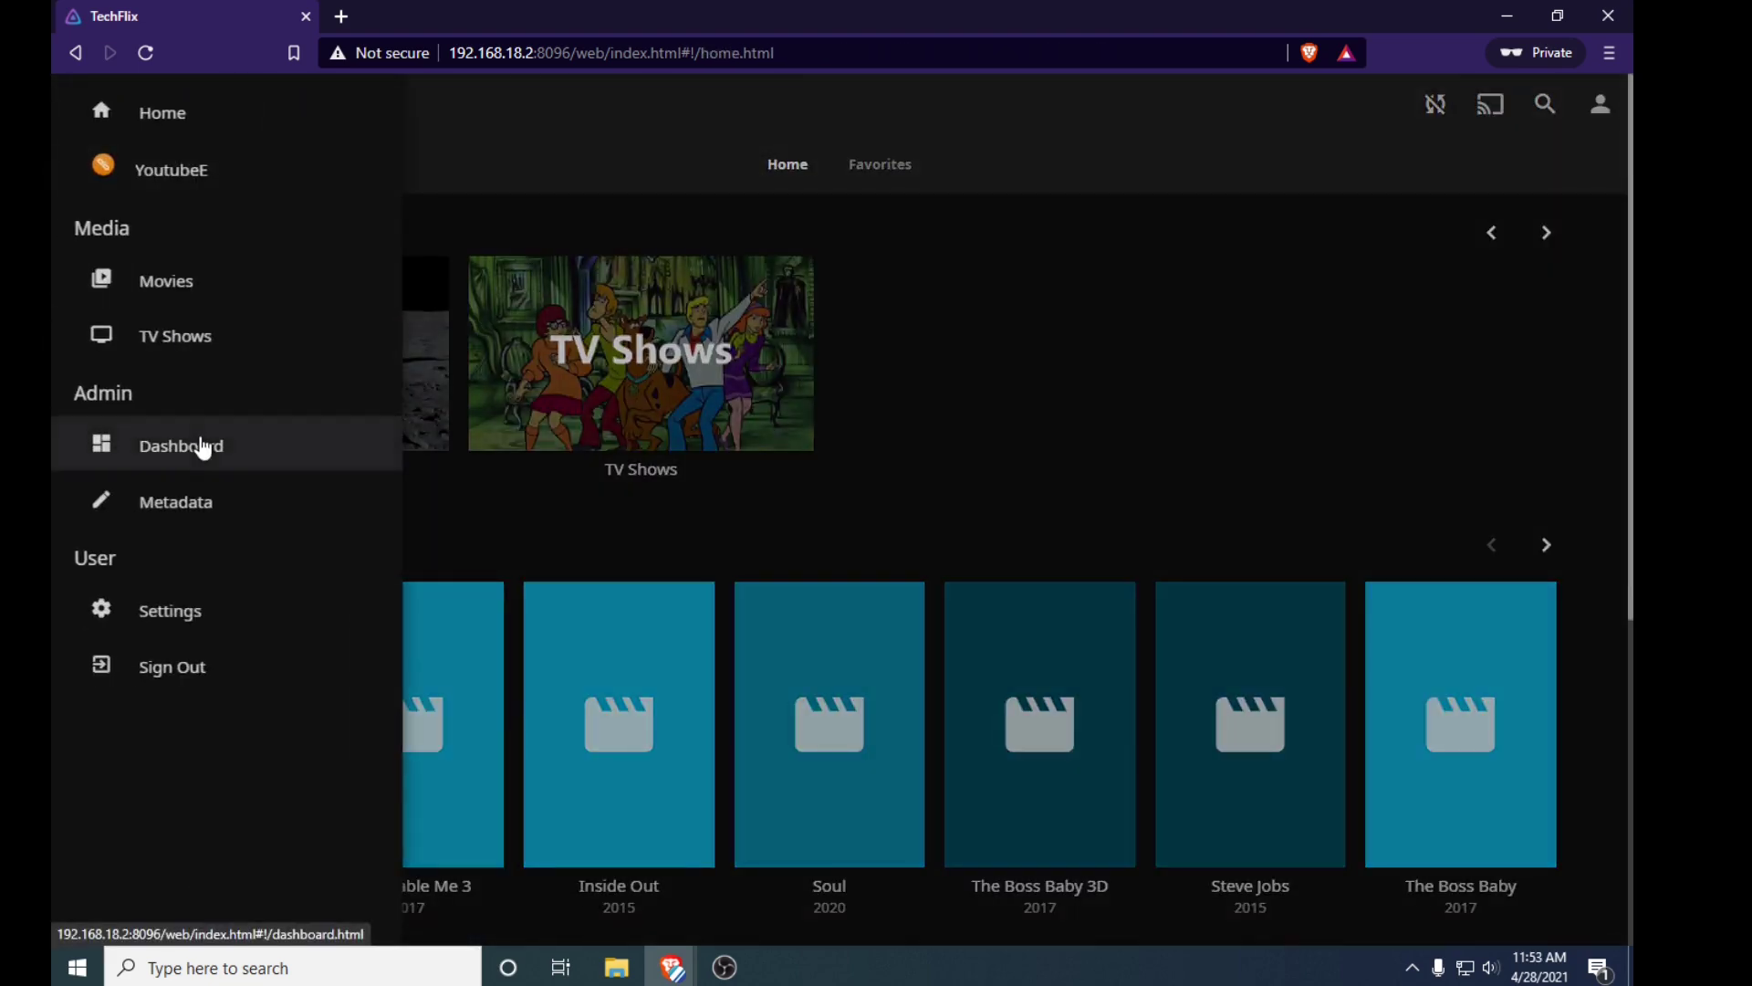
{"action": "left_click", "coordinate": [143, 183]}
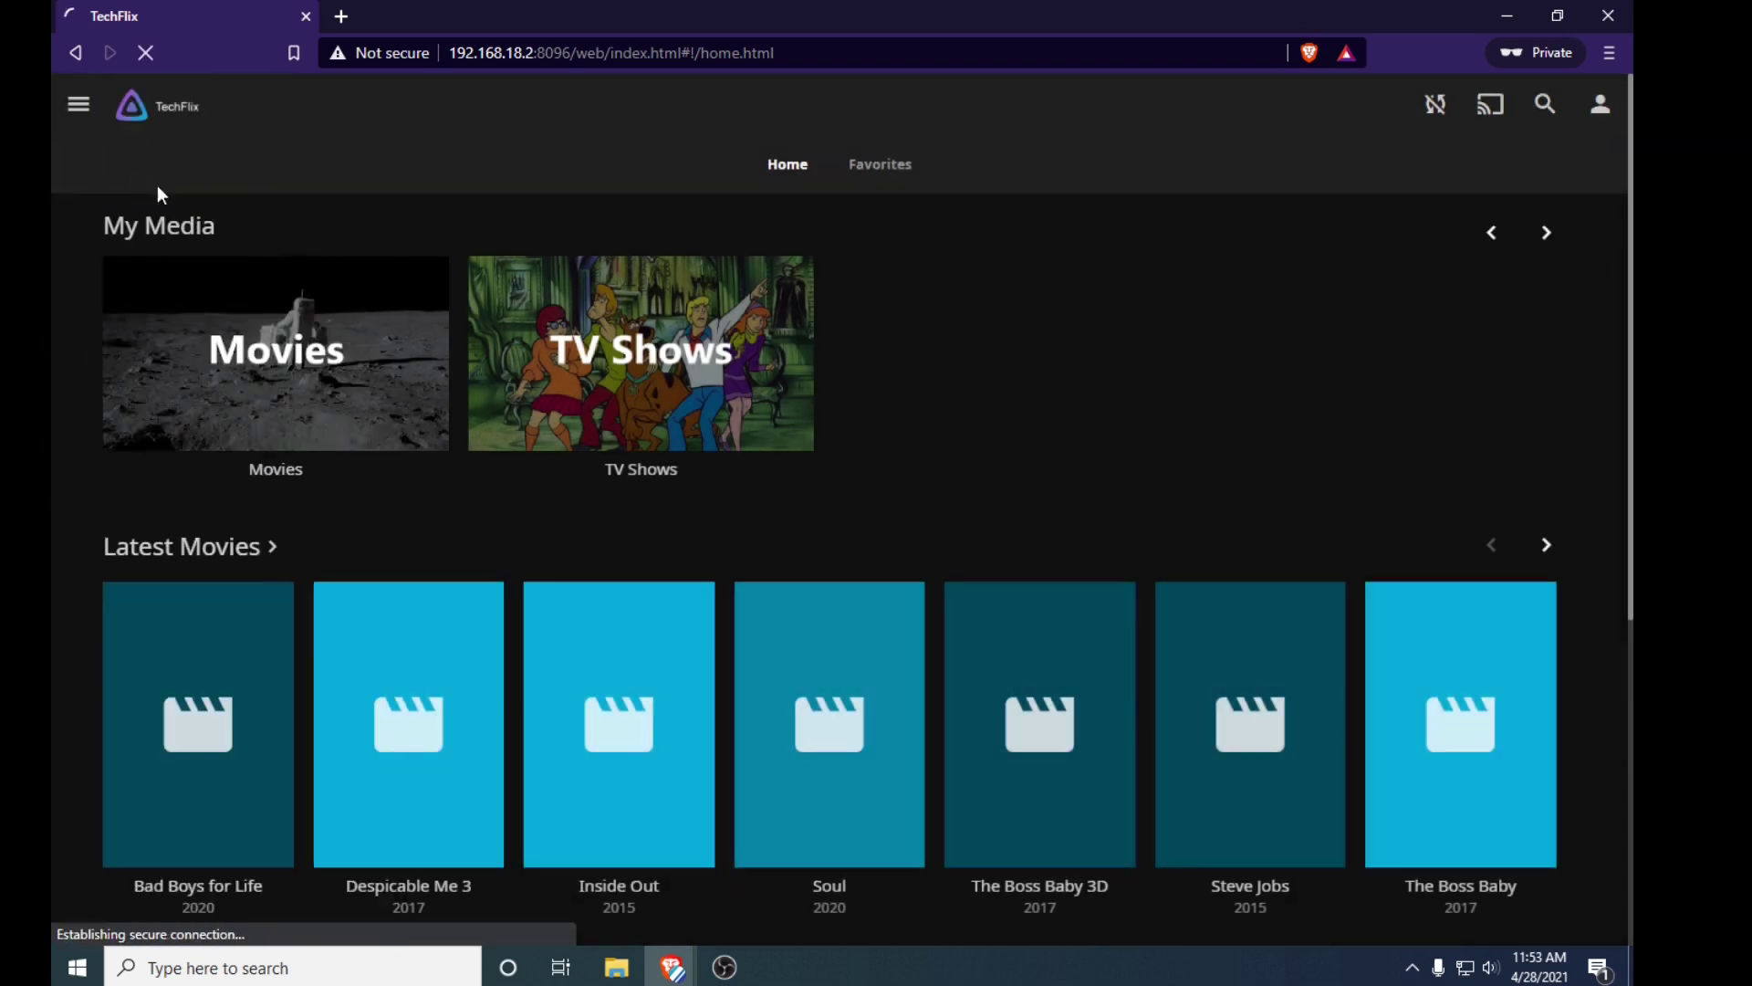